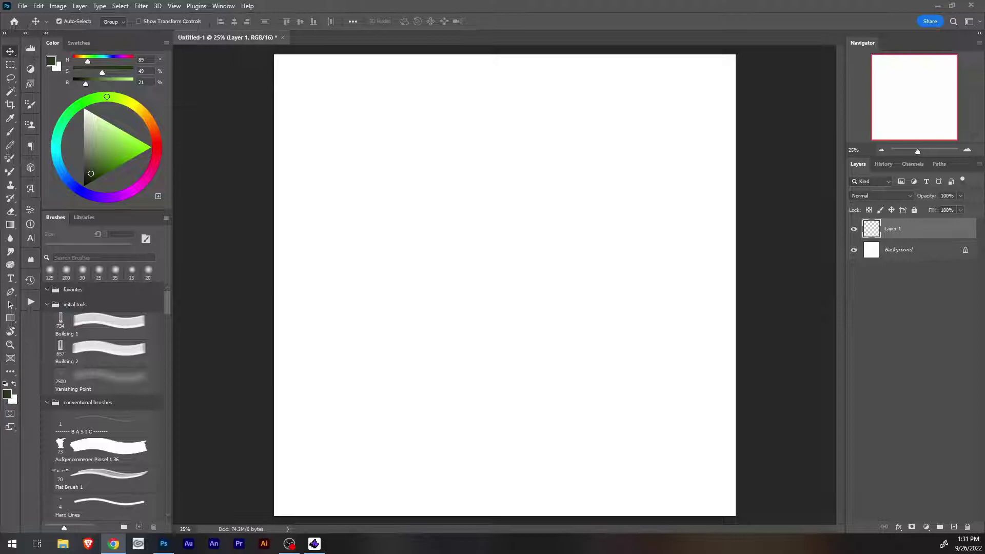
Set the foreground color to the dark gray 21231f and get the Brush ready on Layer 1.
click(505, 285)
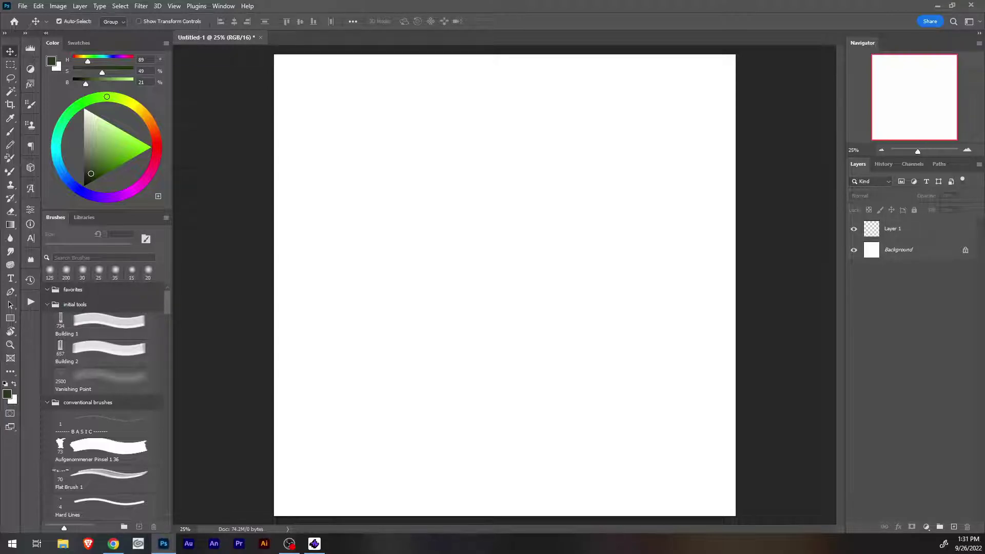
click(7, 394)
click(507, 359)
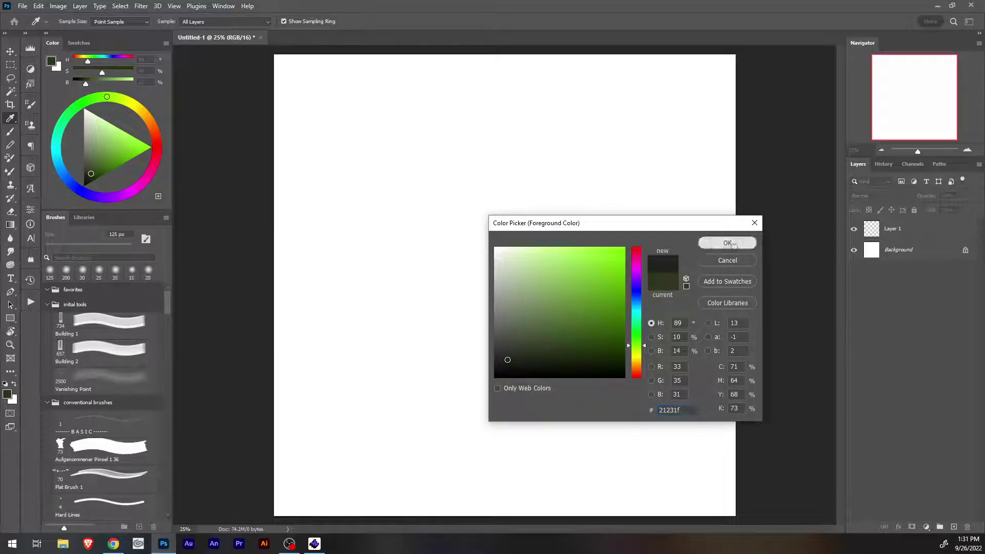
click(728, 243)
key(b)
click(903, 229)
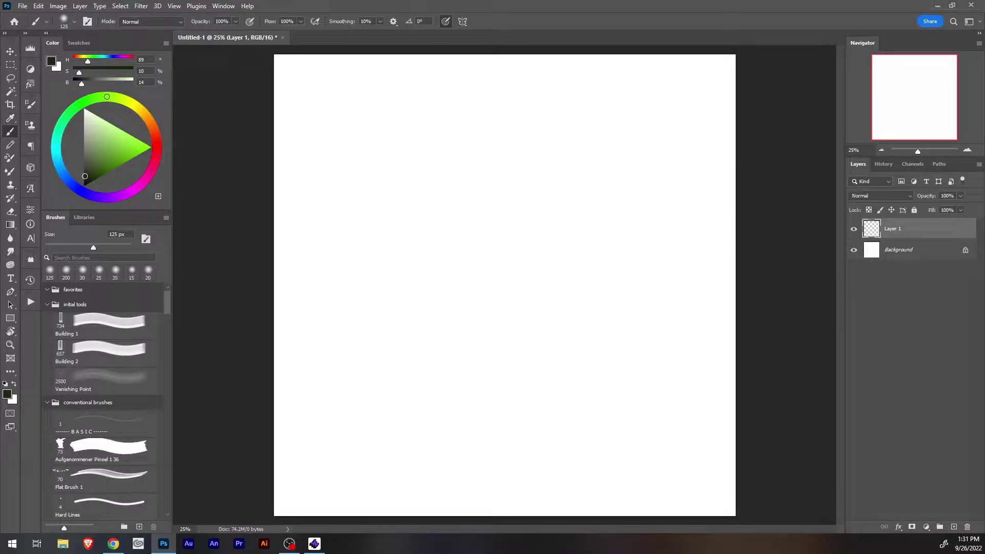
Reduce the brush size to 15 px and handwrite the heading "Stacking" in the canvas's upper-left area.
key(bracketleft)
key(bracketleft)
key(bracketleft)
key(bracketleft)
key(bracketleft)
key(bracketleft)
key(bracketleft)
key(bracketleft)
key(bracketleft)
key(bracketleft)
key(bracketleft)
key(bracketleft)
mouse_move(314, 84)
mouse_down()
mouse_move(309, 95)
mouse_move(332, 94)
mouse_up()
mouse_move(339, 81)
mouse_down()
mouse_move(337, 93)
mouse_move(356, 100)
mouse_up()
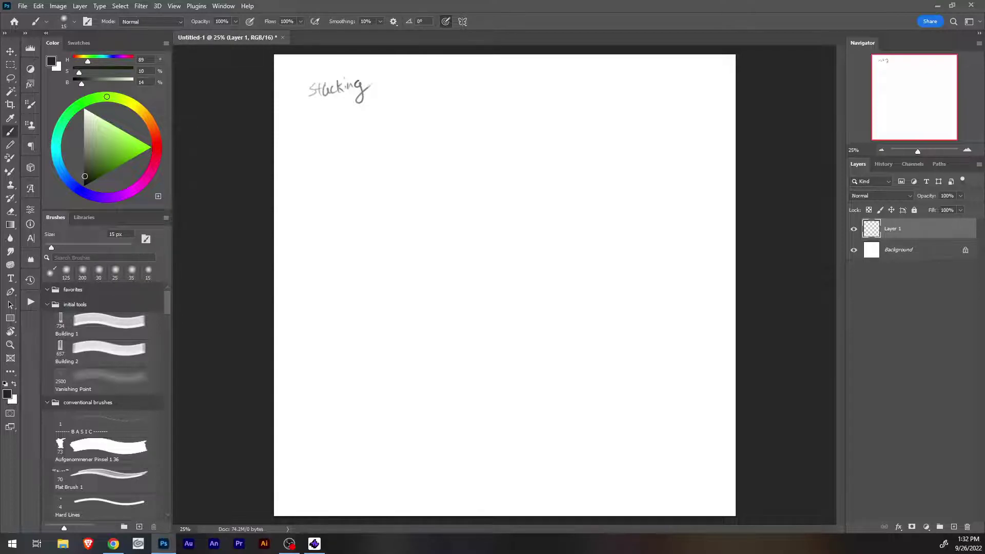
Handwrite the headings "hanging" and "Stargazing" in the top row, and "examining" and "Tying" in a second row below.
mouse_move(474, 83)
mouse_down()
mouse_move(498, 102)
mouse_move(527, 83)
mouse_up()
mouse_move(599, 85)
mouse_down()
mouse_move(590, 99)
mouse_move(618, 91)
mouse_move(621, 103)
mouse_move(658, 90)
mouse_up()
drag(662, 87, 657, 98)
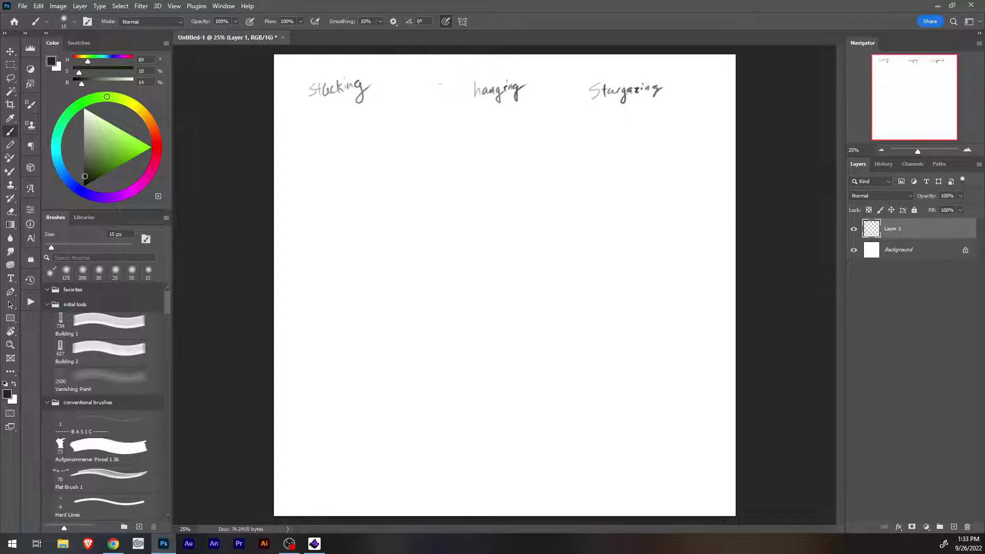
mouse_move(333, 248)
mouse_down()
mouse_move(341, 257)
mouse_move(334, 259)
mouse_move(388, 250)
mouse_up()
mouse_move(496, 256)
mouse_down()
mouse_move(504, 275)
mouse_move(541, 263)
mouse_up()
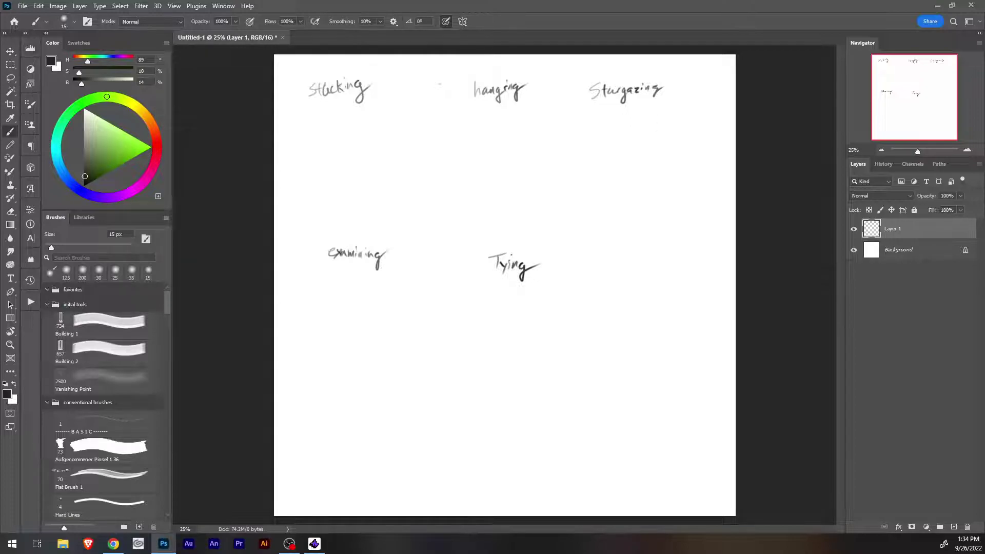
Draw a slanted line of action under the Stacking heading, redoing the stroke until it runs diagonally down to the right.
key(alt+Tab)
drag(329, 119, 356, 235)
key(ctrl+z)
drag(331, 120, 358, 201)
key(ctrl+z)
drag(329, 112, 358, 197)
Draw a nearly vertical, slightly bowed line of action under the hanging heading, redoing the stroke as needed.
drag(495, 115, 496, 177)
key(ctrl+z)
drag(500, 117, 491, 183)
key(ctrl+z)
drag(497, 122, 499, 195)
drag(591, 192, 704, 192)
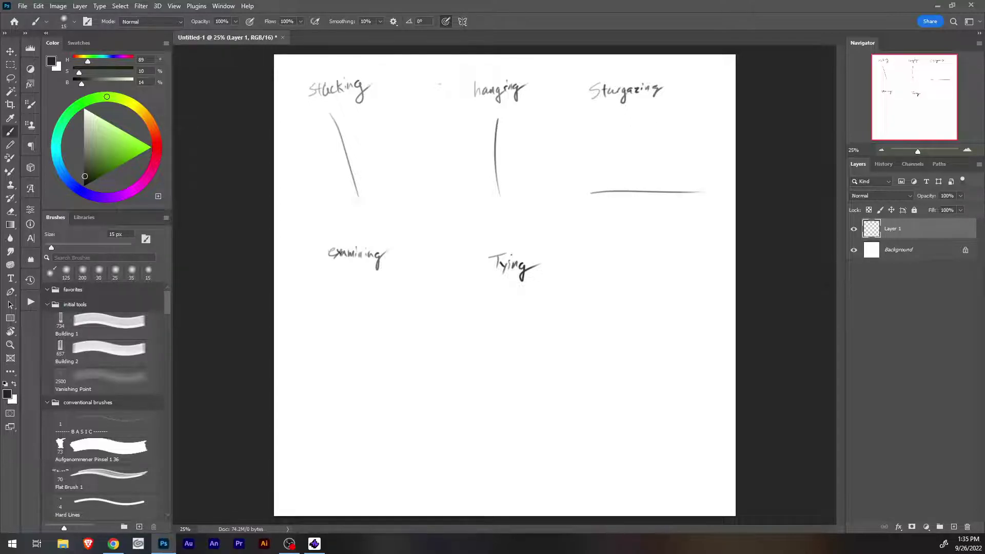
key(ctrl+z)
drag(668, 121, 616, 209)
key(ctrl+z)
key(ctrl+shift+z)
key(ctrl+z)
Draw a short line of action under the Stargazing heading, arching down to the right.
drag(644, 157, 672, 211)
key(ctrl+z)
drag(643, 151, 677, 202)
key(ctrl+z)
drag(641, 159, 679, 200)
Draw a long curved line of action under examining and a slanted, slightly bowed one under Tying.
mouse_move(376, 289)
mouse_down()
mouse_move(333, 376)
mouse_move(391, 291)
mouse_up()
key(ctrl+z)
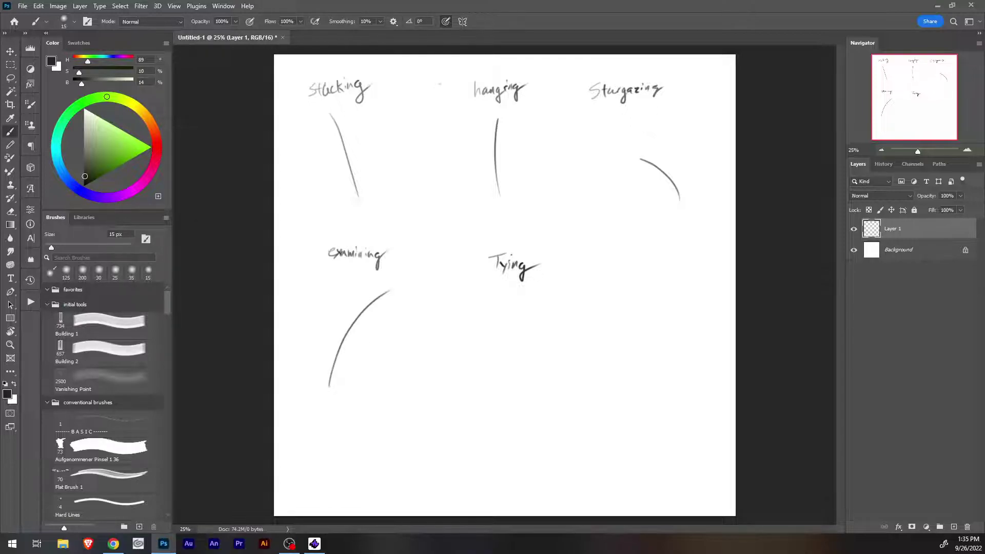
drag(523, 300, 497, 401)
Add a new layer on top, lower Layer 1's opacity to 49%, and make the new layer active.
click(954, 527)
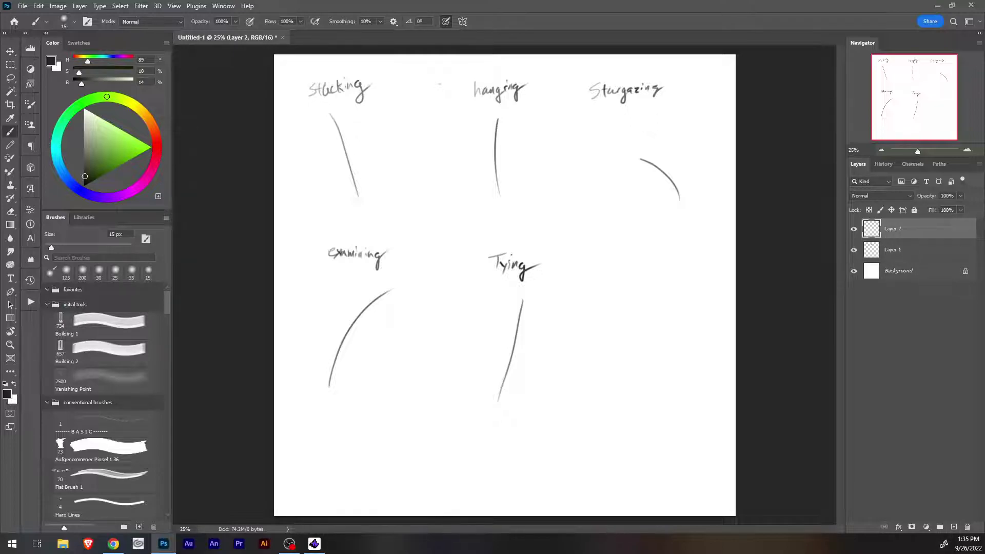
click(903, 250)
click(960, 196)
drag(963, 207, 936, 207)
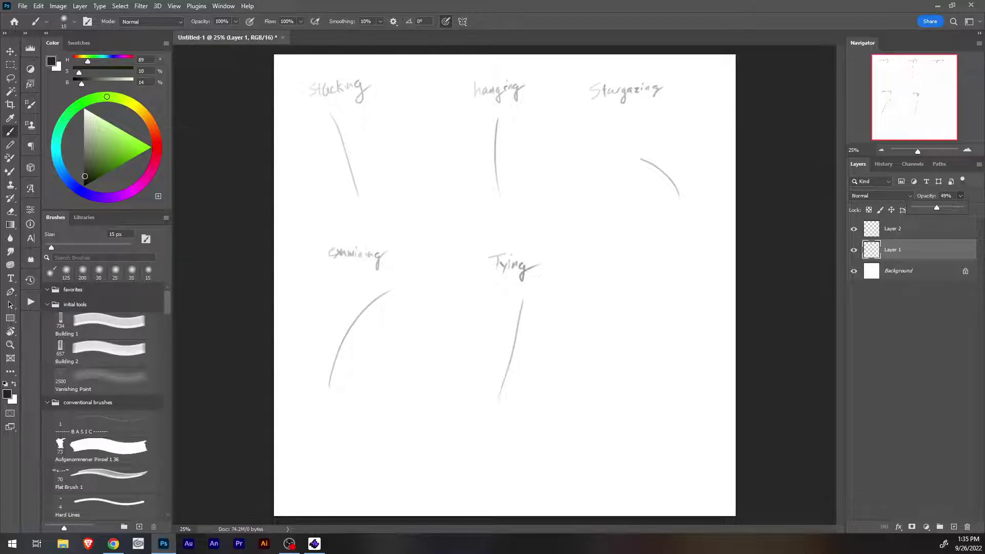
click(902, 229)
With a 7 px brush, sketch an oval head, spine and two legs over the Stacking line of action.
drag(505, 282, 559, 282)
drag(436, 256, 694, 342)
scroll(504, 285, up, 5)
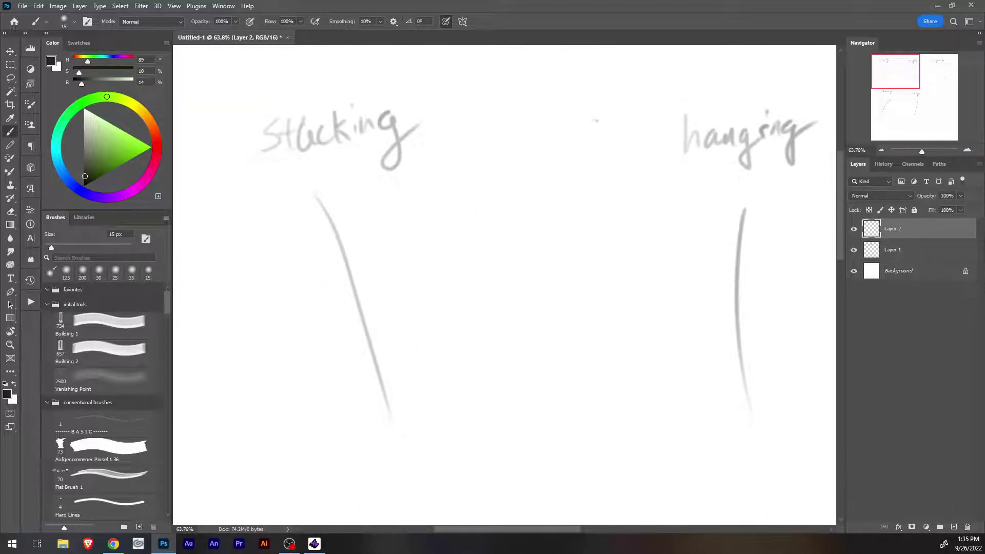
key(bracketleft)
key(bracketleft)
key(bracketleft)
mouse_move(326, 180)
mouse_down()
mouse_move(346, 200)
mouse_move(315, 220)
mouse_move(343, 220)
mouse_move(320, 187)
mouse_move(320, 225)
mouse_move(352, 255)
mouse_up()
key(ctrl+z)
drag(337, 219, 386, 344)
drag(359, 262, 409, 389)
mouse_move(380, 311)
mouse_down()
mouse_move(416, 423)
mouse_move(360, 394)
mouse_move(362, 439)
mouse_up()
drag(378, 350, 356, 450)
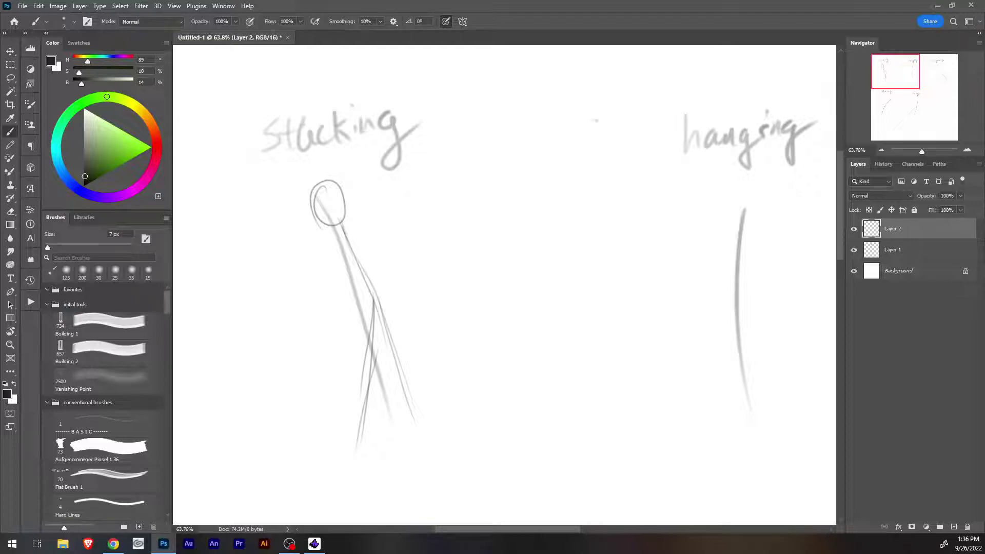
Redraw the Stacking figure's spine and legs with a wider stride, the front leg bent and the back leg extended.
drag(341, 223, 367, 317)
drag(349, 247, 368, 333)
drag(358, 268, 369, 349)
mouse_move(369, 311)
mouse_down()
mouse_move(350, 379)
mouse_move(328, 409)
mouse_up()
drag(345, 369, 325, 439)
drag(334, 394, 332, 459)
mouse_move(364, 320)
mouse_down()
mouse_move(384, 404)
mouse_move(382, 377)
mouse_up()
drag(378, 369, 407, 465)
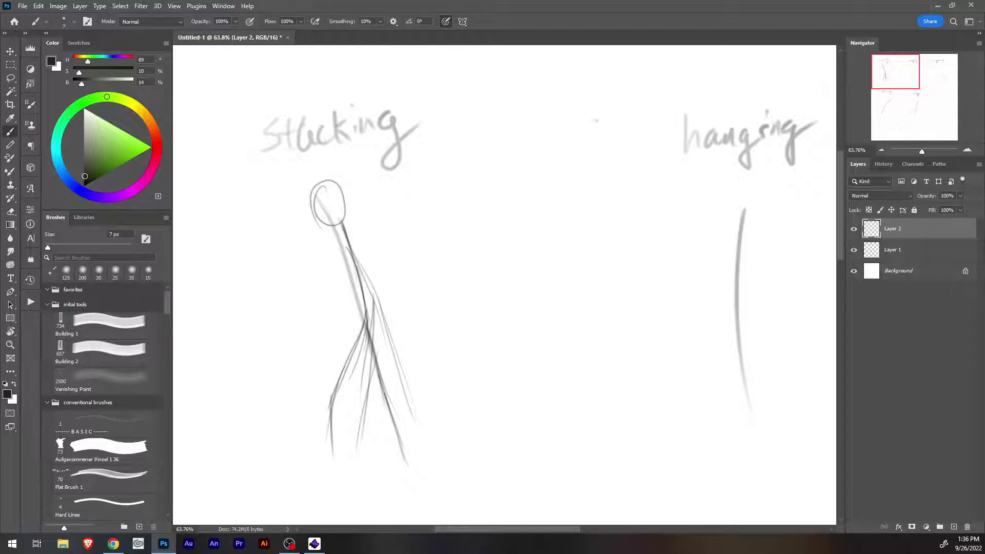
Erase the superseded spine and leg lines of the Stacking figure with a 25 px eraser.
key(e)
drag(373, 274, 373, 326)
drag(377, 292, 417, 426)
mouse_move(366, 346)
mouse_down()
mouse_move(369, 391)
mouse_move(356, 367)
mouse_move(350, 382)
mouse_up()
drag(358, 451, 367, 389)
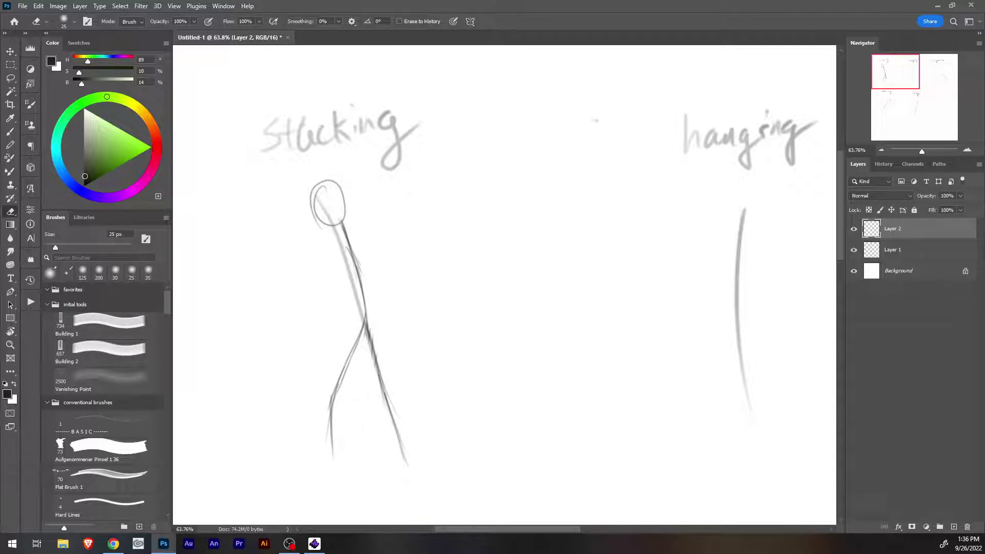
Sketch the Stacking figure's shoulders, both arms bent forward, and rough hands at waist height.
key(b)
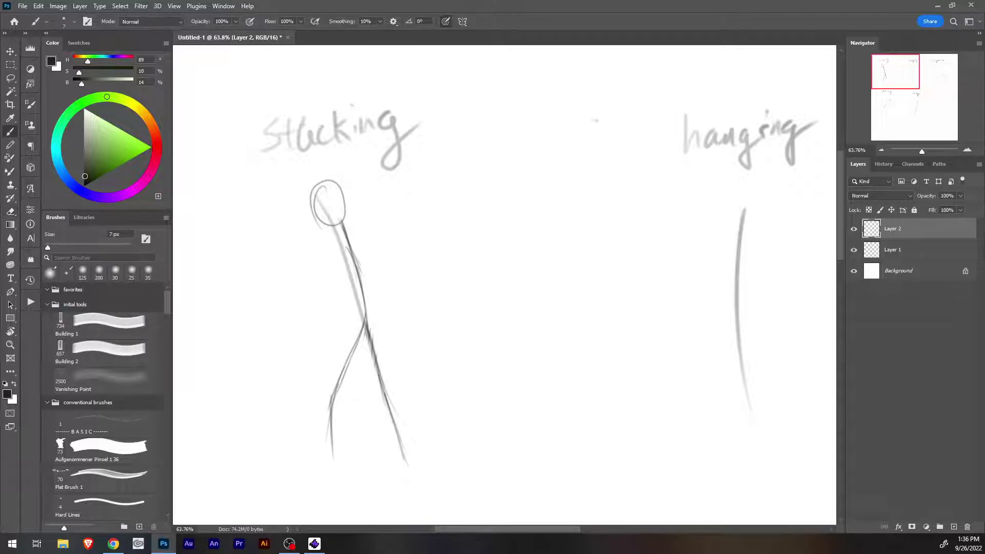
mouse_move(345, 223)
mouse_down()
mouse_move(362, 248)
mouse_move(379, 243)
mouse_move(331, 253)
mouse_up()
mouse_move(323, 235)
mouse_down()
mouse_move(322, 246)
mouse_move(331, 242)
mouse_up()
drag(373, 239, 357, 300)
mouse_move(324, 242)
mouse_down()
mouse_move(321, 280)
mouse_move(303, 297)
mouse_move(291, 292)
mouse_move(367, 295)
mouse_up()
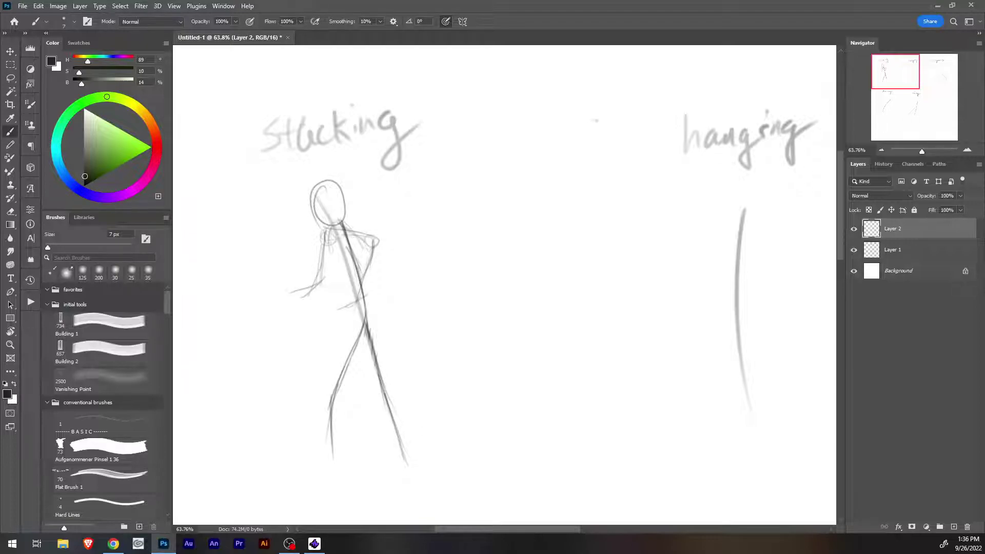
mouse_move(293, 303)
mouse_down()
mouse_move(308, 300)
mouse_move(290, 285)
mouse_move(352, 294)
mouse_move(348, 315)
mouse_move(334, 318)
mouse_up()
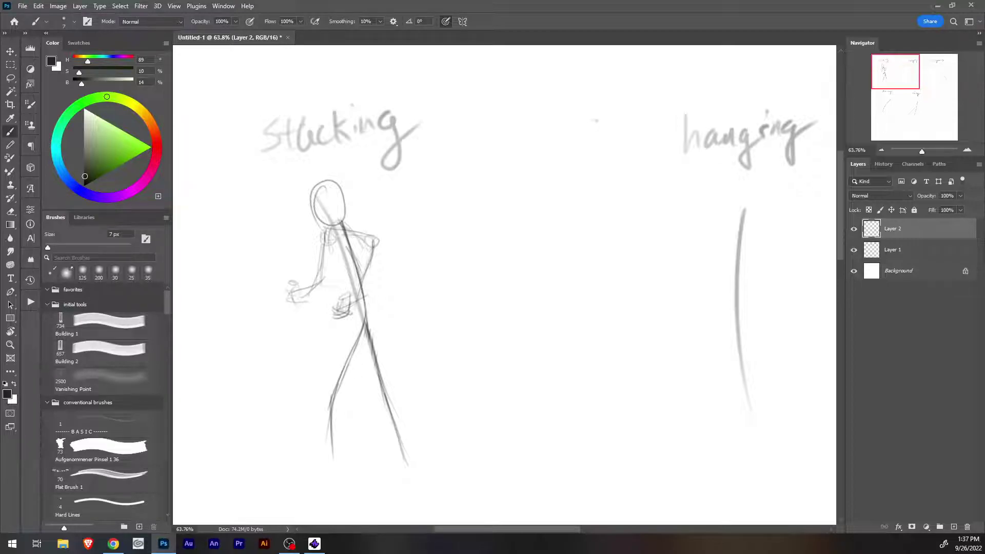
Sketch a flat box held in the Stacking figure's hands.
mouse_move(268, 282)
mouse_down()
mouse_move(353, 286)
mouse_move(328, 322)
mouse_up()
mouse_move(327, 323)
mouse_down()
mouse_move(263, 297)
mouse_move(270, 276)
mouse_move(291, 282)
mouse_up()
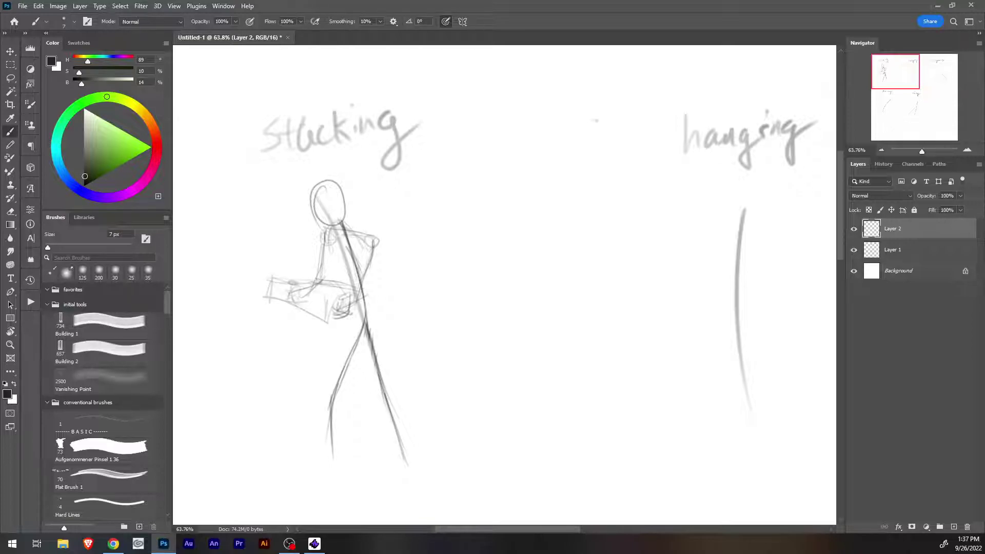
drag(324, 328, 349, 313)
Outline the Stacking figure's chest, back and waist around the spine line.
drag(326, 235, 359, 294)
drag(373, 240, 383, 292)
drag(374, 244, 373, 314)
mouse_move(356, 275)
mouse_down()
mouse_move(360, 327)
mouse_move(347, 352)
mouse_up()
Add contour lines to both of the Stacking figure's legs to give the thighs and calves volume.
drag(359, 314, 324, 393)
drag(351, 334, 324, 442)
mouse_move(326, 393)
mouse_down()
mouse_move(319, 461)
mouse_move(323, 446)
mouse_up()
mouse_move(365, 332)
mouse_down()
mouse_move(377, 393)
mouse_move(389, 347)
mouse_move(399, 373)
mouse_up()
mouse_move(380, 311)
mouse_down()
mouse_move(401, 370)
mouse_move(394, 353)
mouse_move(395, 392)
mouse_up()
drag(362, 340, 400, 443)
drag(395, 383, 411, 459)
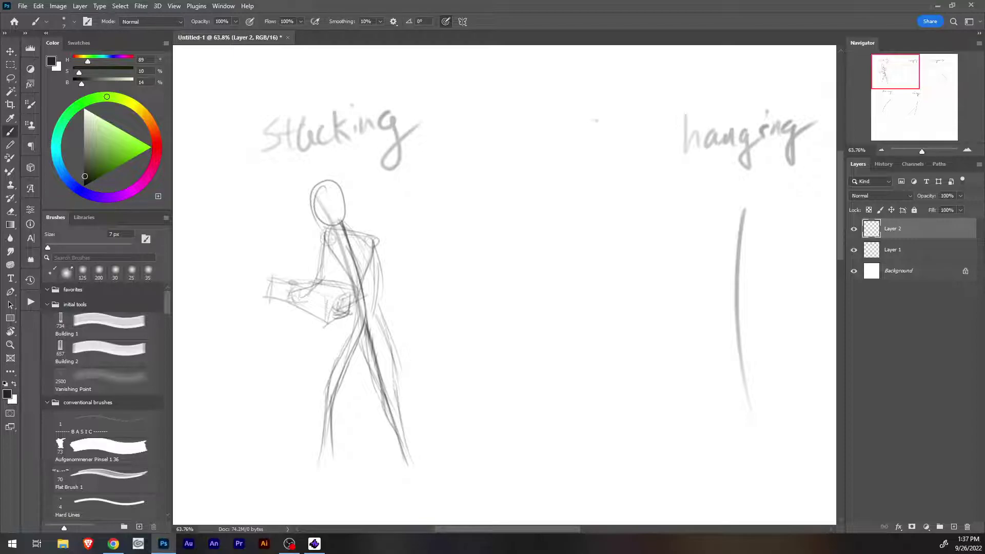
Reinforce the Stacking figure's bent front leg from thigh to ankle and touch up the back leg.
drag(356, 321, 325, 386)
mouse_move(336, 348)
mouse_down()
mouse_move(325, 382)
mouse_move(323, 462)
mouse_up()
mouse_move(360, 363)
mouse_down()
mouse_move(345, 383)
mouse_move(333, 381)
mouse_move(336, 422)
mouse_move(323, 455)
mouse_up()
drag(334, 417, 322, 459)
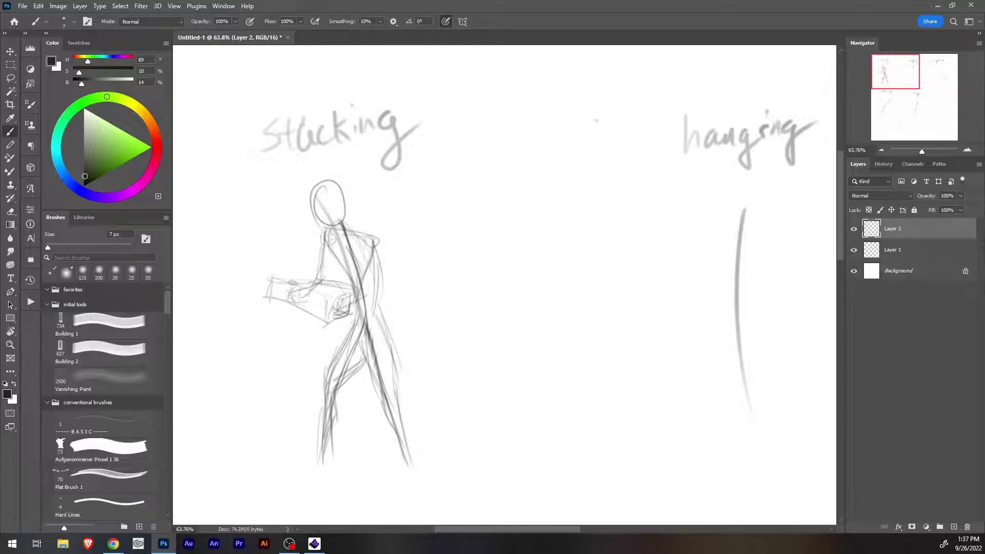
drag(386, 417, 394, 436)
drag(369, 370, 382, 394)
Build up the Stacking figure's near arm, back contour and chest with overlapping strokes.
mouse_move(363, 295)
mouse_down()
mouse_move(342, 305)
mouse_move(354, 308)
mouse_up()
drag(370, 272, 360, 298)
mouse_move(360, 273)
mouse_down()
mouse_move(377, 239)
mouse_move(372, 304)
mouse_move(363, 311)
mouse_up()
drag(377, 259, 376, 291)
drag(381, 246, 382, 315)
drag(383, 254, 382, 331)
drag(330, 251, 349, 291)
Refine the Stacking figure's head outline, jaw and neck, and slope the neck into the shoulder.
drag(311, 201, 320, 219)
drag(322, 222, 333, 226)
drag(326, 225, 327, 235)
drag(346, 216, 340, 228)
mouse_move(319, 186)
mouse_down()
mouse_move(309, 200)
mouse_move(345, 194)
mouse_move(338, 213)
mouse_move(317, 211)
mouse_move(360, 236)
mouse_up()
Define the Stacking figure's far arm and hand on the box and firm up the box's edges.
mouse_move(344, 215)
mouse_down()
mouse_move(376, 238)
mouse_move(320, 251)
mouse_move(309, 287)
mouse_up()
mouse_move(332, 245)
mouse_down()
mouse_move(323, 284)
mouse_move(296, 282)
mouse_up()
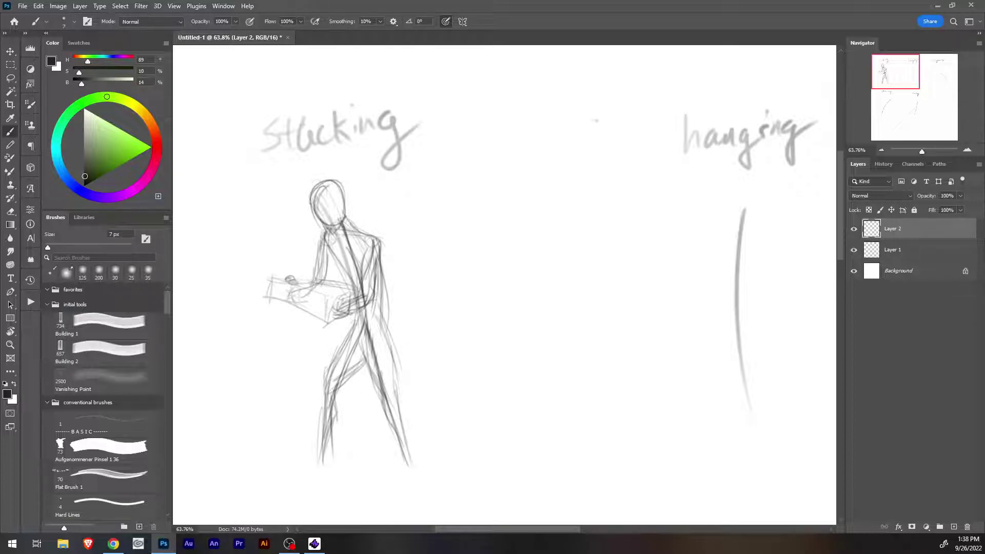
mouse_move(337, 284)
mouse_down()
mouse_move(267, 280)
mouse_move(266, 303)
mouse_move(327, 326)
mouse_up()
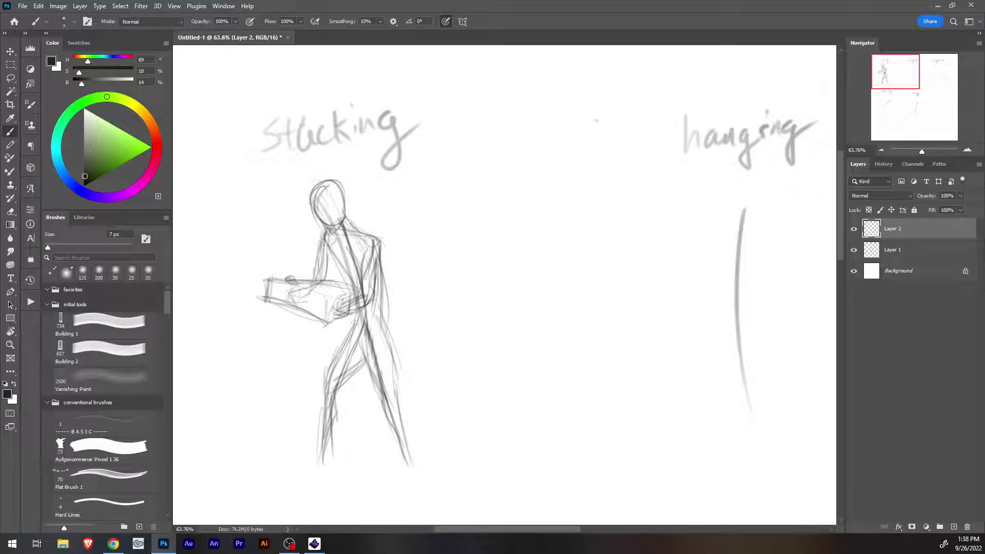
mouse_move(418, 296)
mouse_down()
mouse_move(518, 275)
mouse_move(415, 281)
mouse_move(413, 273)
mouse_up()
mouse_move(407, 273)
mouse_down()
mouse_move(528, 237)
mouse_move(515, 285)
mouse_up()
mouse_move(422, 327)
mouse_down()
mouse_move(517, 305)
mouse_move(515, 345)
mouse_move(419, 356)
mouse_move(432, 364)
mouse_up()
key(ctrl+z)
key(ctrl+z)
key(ctrl+z)
key(ctrl+z)
key(ctrl+z)
key(ctrl+z)
key(ctrl+z)
key(ctrl+z)
Darken the Stacking figure's near hand and far arm with a 6 px brush and mark the face.
drag(349, 313, 339, 321)
mouse_move(350, 296)
mouse_down()
mouse_move(340, 316)
mouse_move(346, 294)
mouse_move(347, 317)
mouse_move(359, 302)
mouse_up()
mouse_move(321, 241)
mouse_down()
mouse_move(319, 269)
mouse_move(321, 260)
mouse_up()
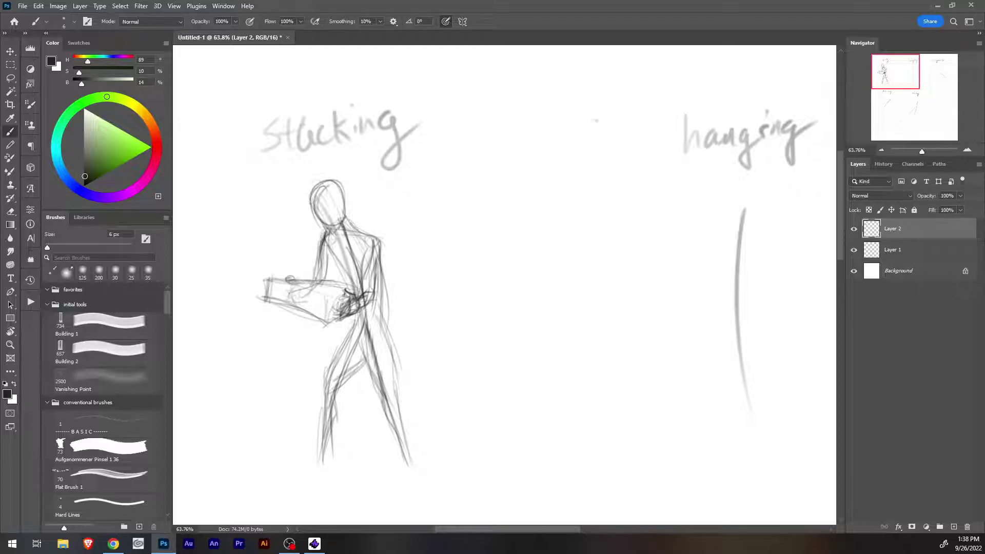
mouse_move(331, 221)
mouse_down()
mouse_move(321, 225)
mouse_move(333, 210)
mouse_up()
Sketch a tall rectangular table under the held box and add feet to the Stacking figure.
mouse_move(268, 348)
mouse_down()
mouse_move(339, 343)
mouse_move(251, 347)
mouse_move(352, 346)
mouse_move(351, 463)
mouse_up()
drag(326, 363, 327, 462)
drag(324, 361, 330, 475)
drag(354, 455, 322, 482)
mouse_move(251, 350)
mouse_down()
mouse_move(259, 478)
mouse_move(257, 411)
mouse_up()
mouse_move(257, 423)
mouse_down()
mouse_move(263, 489)
mouse_move(350, 482)
mouse_up()
drag(266, 485, 329, 479)
drag(287, 489, 320, 484)
mouse_move(404, 455)
mouse_down()
mouse_move(399, 482)
mouse_move(425, 483)
mouse_move(415, 480)
mouse_move(404, 434)
mouse_up()
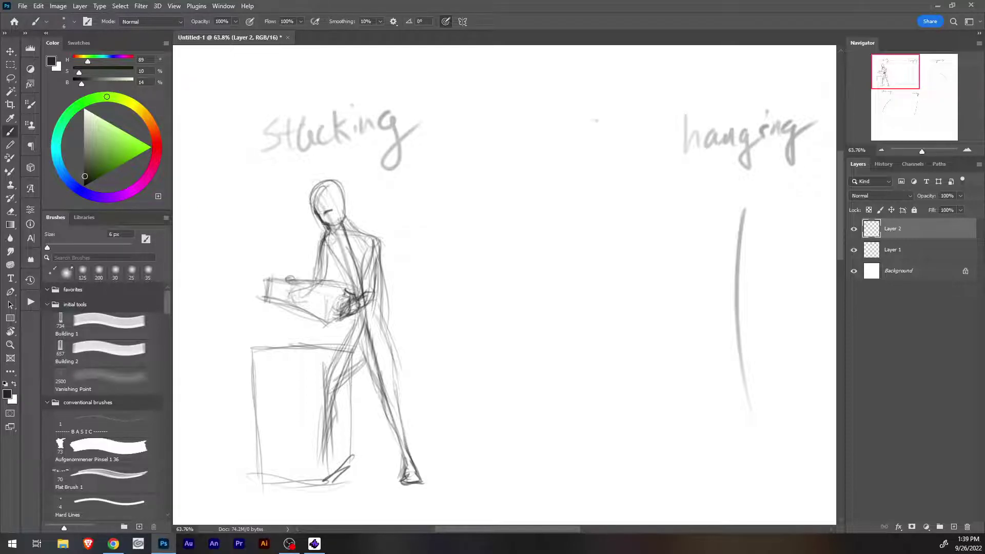
Darken the table's vertical edge beside the front leg and strengthen its top edge with repeated strokes.
drag(326, 369, 327, 487)
drag(324, 359, 323, 491)
drag(324, 364, 319, 392)
drag(323, 439, 322, 460)
drag(323, 365, 316, 382)
drag(322, 383, 320, 394)
drag(320, 353, 316, 366)
drag(325, 370, 323, 384)
mouse_move(248, 352)
mouse_down()
mouse_move(357, 352)
mouse_move(254, 349)
mouse_up()
drag(277, 350, 236, 356)
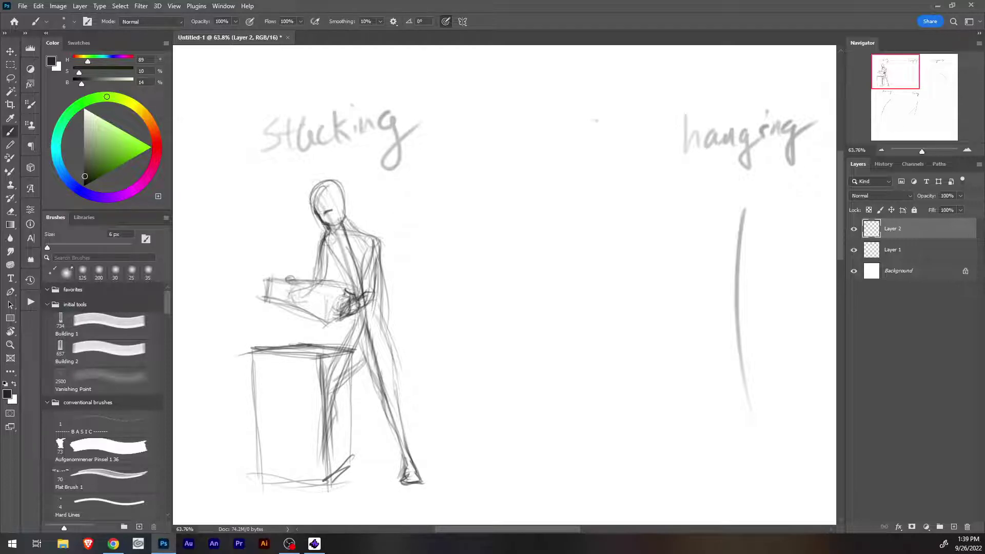
Firm up the table's side edges, base line and lower corner under the Stacking figure's held box.
drag(351, 352, 351, 429)
drag(350, 360, 351, 473)
drag(348, 425, 358, 469)
mouse_move(250, 477)
mouse_down()
mouse_move(329, 485)
mouse_move(295, 484)
mouse_up()
drag(252, 353, 256, 447)
drag(254, 411, 258, 474)
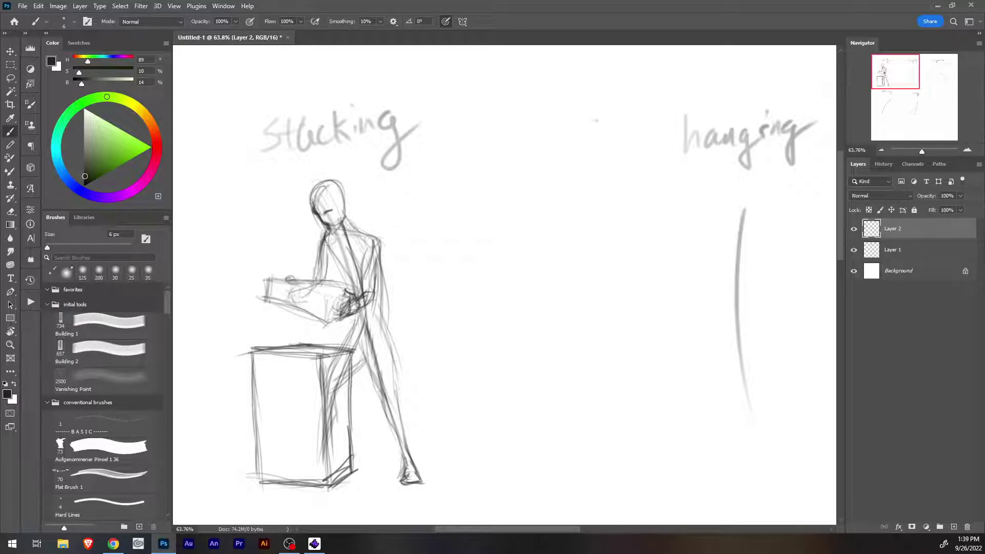
Draw the Stacking figure's dark beard and short hair, filling in the hairline along the top and side of the head.
drag(327, 223, 323, 233)
mouse_move(334, 232)
mouse_down()
mouse_move(329, 238)
mouse_move(341, 216)
mouse_move(312, 197)
mouse_up()
mouse_move(319, 184)
mouse_down()
mouse_move(312, 195)
mouse_move(321, 187)
mouse_move(315, 196)
mouse_move(325, 191)
mouse_move(337, 215)
mouse_up()
drag(343, 209, 339, 218)
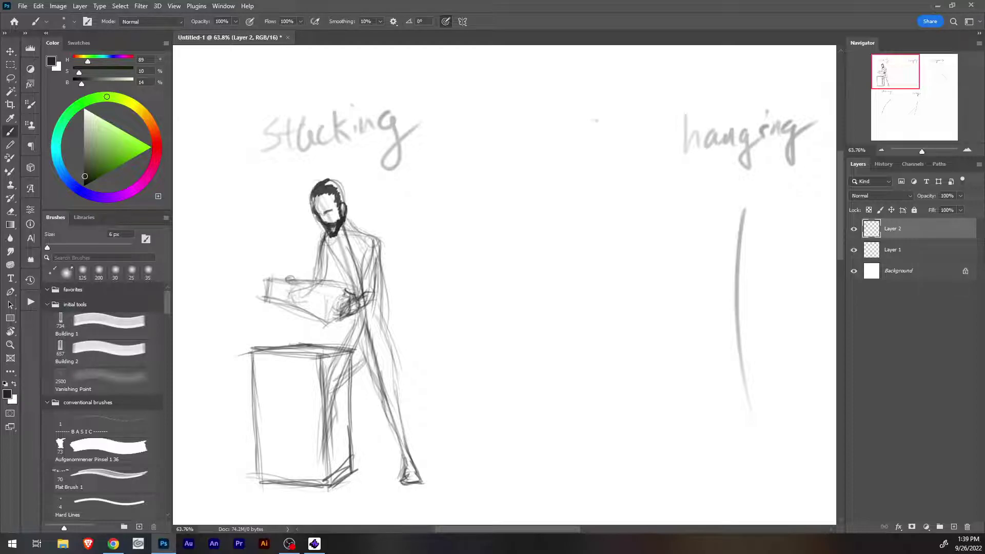
drag(329, 181, 344, 195)
mouse_move(330, 180)
mouse_down()
mouse_move(345, 202)
mouse_move(337, 187)
mouse_up()
drag(329, 182, 341, 197)
drag(340, 186, 344, 206)
Draw the neck, shoulder slope and V-shaped shirt collar on the Stacking figure.
drag(346, 217, 355, 235)
drag(347, 218, 358, 235)
mouse_move(347, 219)
mouse_down()
mouse_move(384, 250)
mouse_move(350, 241)
mouse_up()
drag(357, 225, 352, 249)
mouse_move(355, 230)
mouse_down()
mouse_move(351, 250)
mouse_move(341, 246)
mouse_up()
drag(331, 237, 343, 254)
drag(354, 235, 347, 244)
Darken the Stacking figure's far sleeve and the front edge of the chest beside it.
mouse_move(356, 234)
mouse_down()
mouse_move(343, 254)
mouse_move(321, 252)
mouse_move(318, 282)
mouse_up()
drag(320, 248, 318, 265)
mouse_move(321, 246)
mouse_down()
mouse_move(316, 286)
mouse_move(326, 274)
mouse_up()
mouse_move(324, 261)
mouse_down()
mouse_move(316, 272)
mouse_move(333, 276)
mouse_up()
mouse_move(321, 274)
mouse_down()
mouse_move(332, 277)
mouse_move(333, 259)
mouse_move(333, 281)
mouse_move(317, 279)
mouse_move(328, 277)
mouse_up()
drag(341, 254, 329, 282)
drag(333, 255, 333, 283)
drag(343, 266, 330, 282)
Outline the Stacking figure's shirt back, near sleeve and forearm, and add the hem across the hips.
mouse_move(381, 247)
mouse_down()
mouse_move(388, 327)
mouse_move(341, 342)
mouse_up()
drag(342, 340, 376, 337)
mouse_move(341, 339)
mouse_down()
mouse_move(393, 335)
mouse_move(386, 344)
mouse_move(394, 334)
mouse_up()
mouse_move(390, 288)
mouse_down()
mouse_move(386, 337)
mouse_move(388, 319)
mouse_up()
mouse_move(382, 251)
mouse_down()
mouse_move(388, 304)
mouse_move(366, 262)
mouse_move(366, 294)
mouse_move(380, 286)
mouse_up()
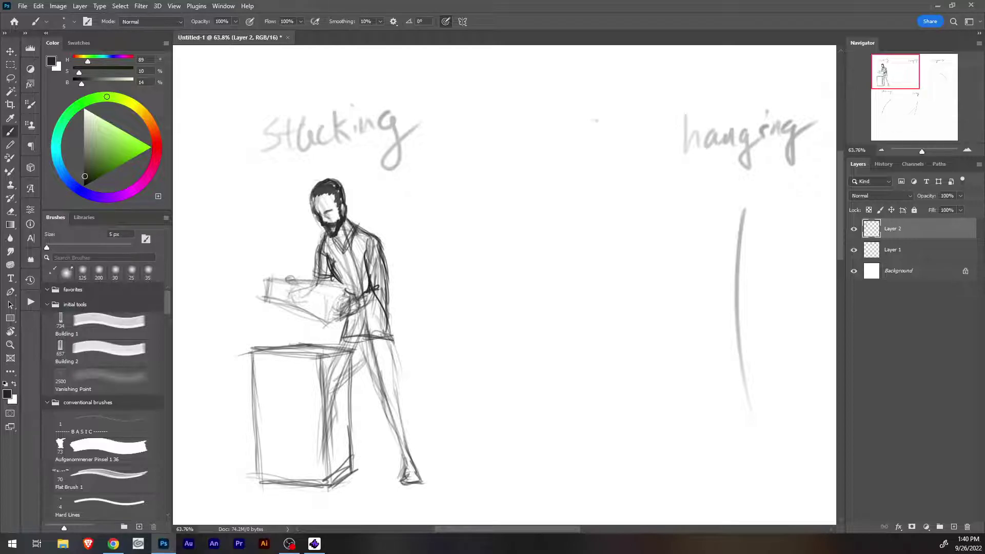
mouse_move(383, 247)
mouse_down()
mouse_move(381, 311)
mouse_move(344, 320)
mouse_move(339, 300)
mouse_up()
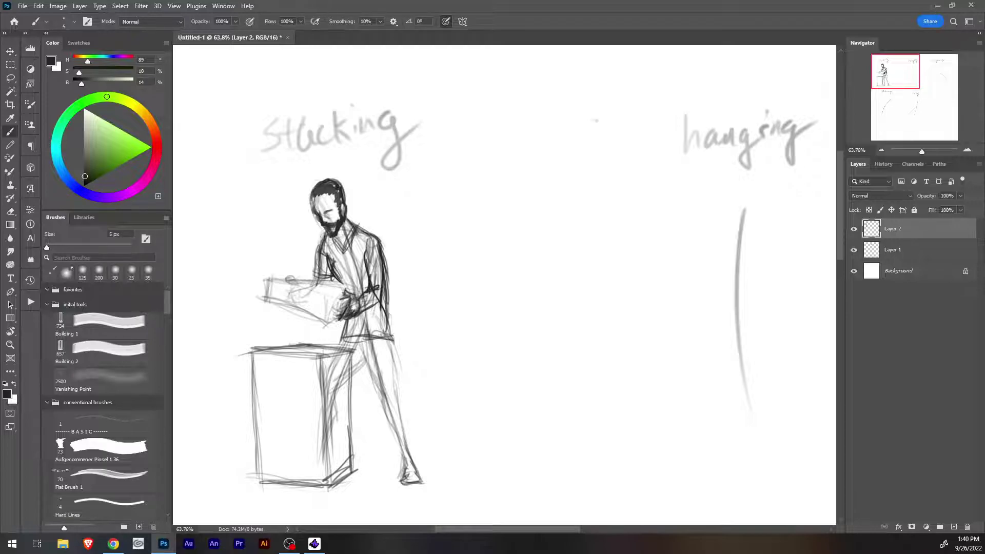
Add a long ponytail behind the Stacking figure's head and fill it in with a 7 px brush.
mouse_move(339, 187)
mouse_down()
mouse_move(344, 174)
mouse_move(362, 223)
mouse_up()
drag(340, 176, 350, 221)
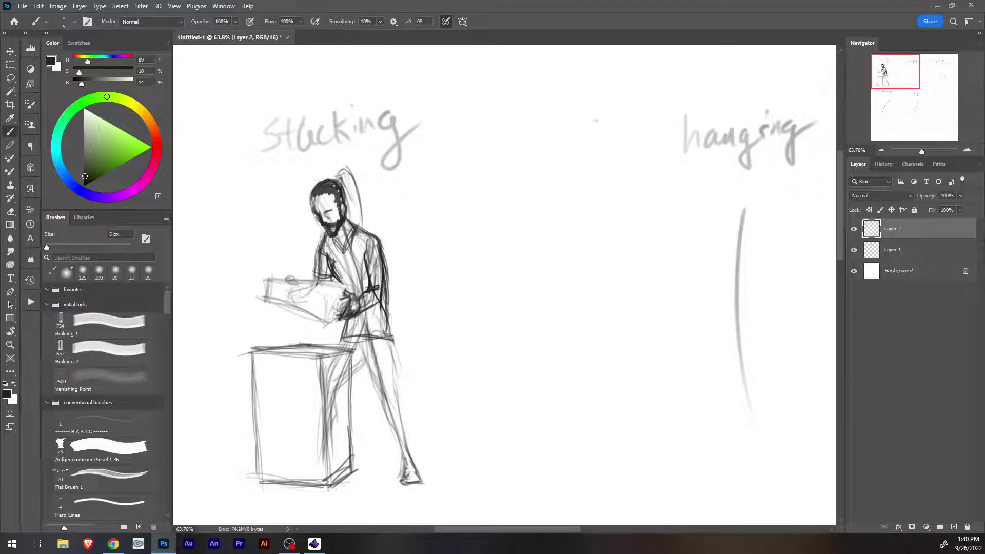
key(bracketright)
mouse_move(339, 174)
mouse_down()
mouse_move(353, 180)
mouse_move(353, 219)
mouse_up()
drag(343, 181, 354, 223)
drag(349, 186, 356, 223)
drag(347, 180, 362, 229)
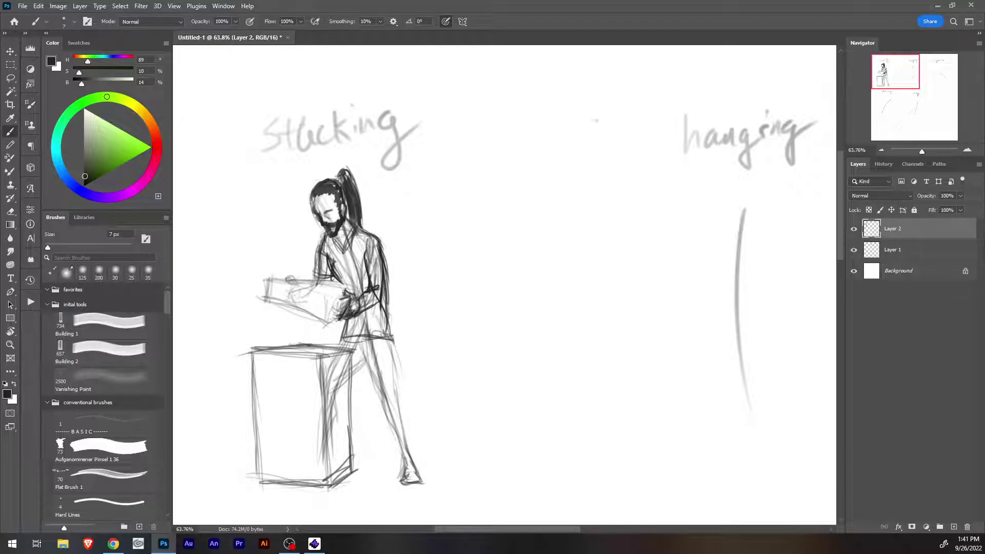
Trim the ponytail's edges and the front of the face with a small eraser of about 8 px.
key(e)
drag(359, 191, 361, 219)
key(bracketleft)
key(bracketleft)
key(bracketleft)
key(bracketleft)
key(bracketleft)
key(bracketleft)
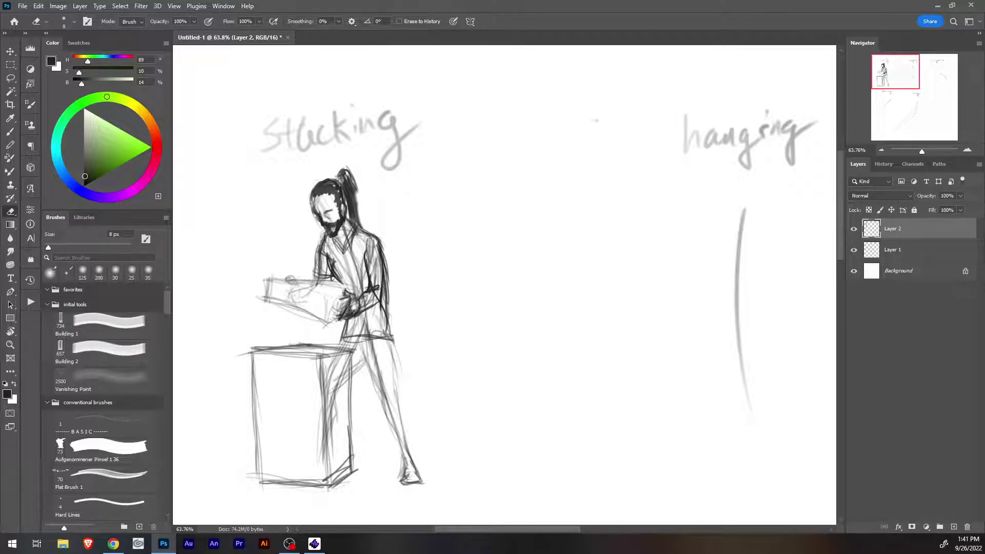
drag(349, 175, 355, 184)
drag(311, 198, 312, 213)
Refine the Stacking figure's eyes and brow with brush and eraser, cleaning up the front edge of the face.
key(b)
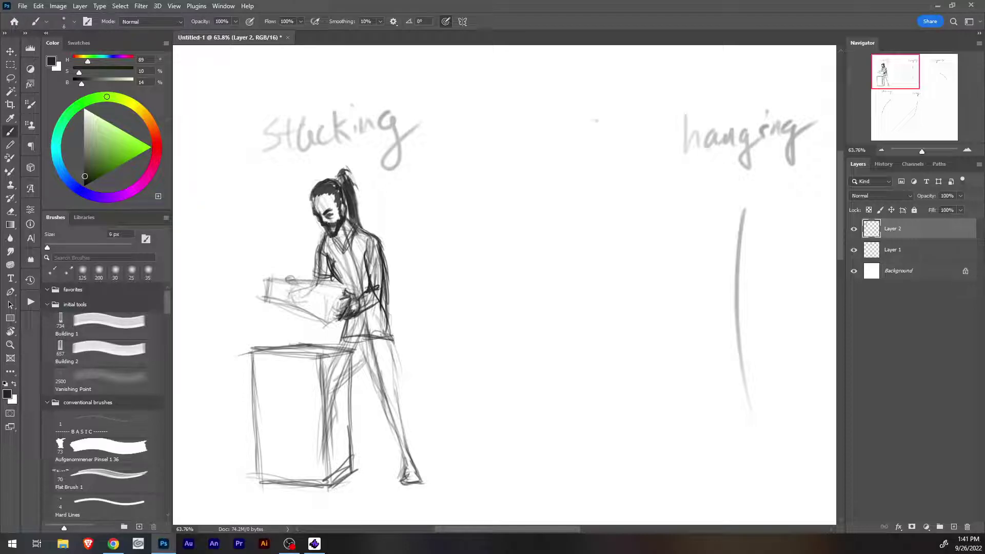
drag(328, 216, 334, 214)
key(e)
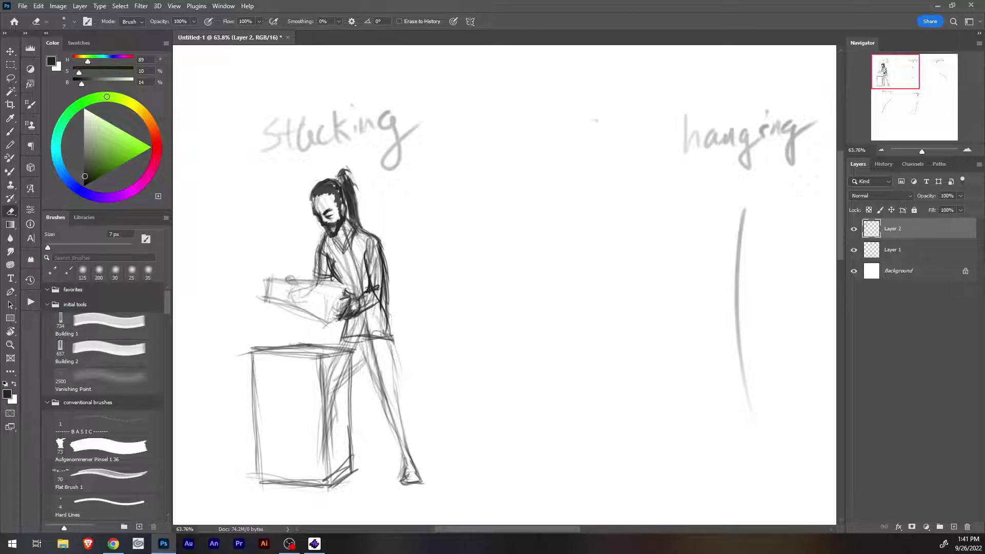
key(b)
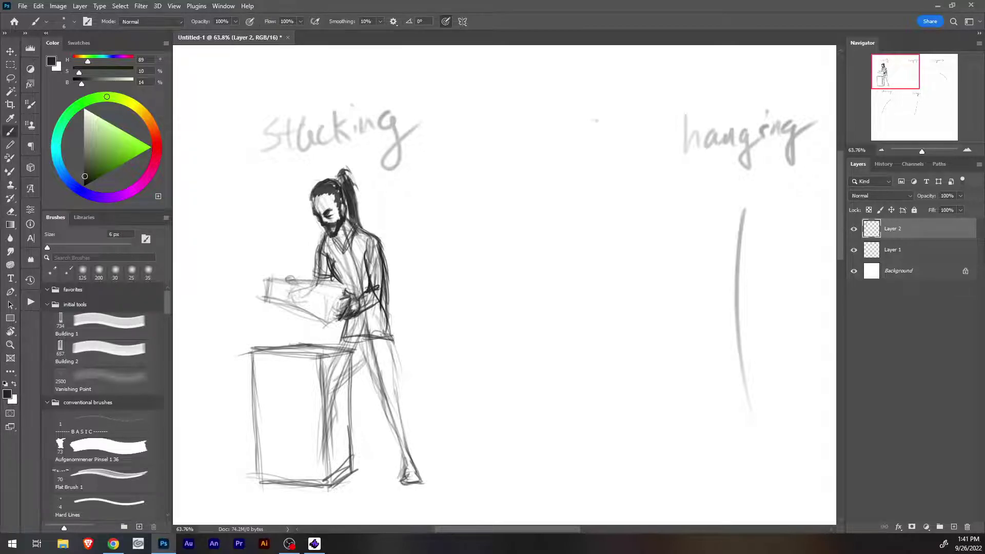
key(e)
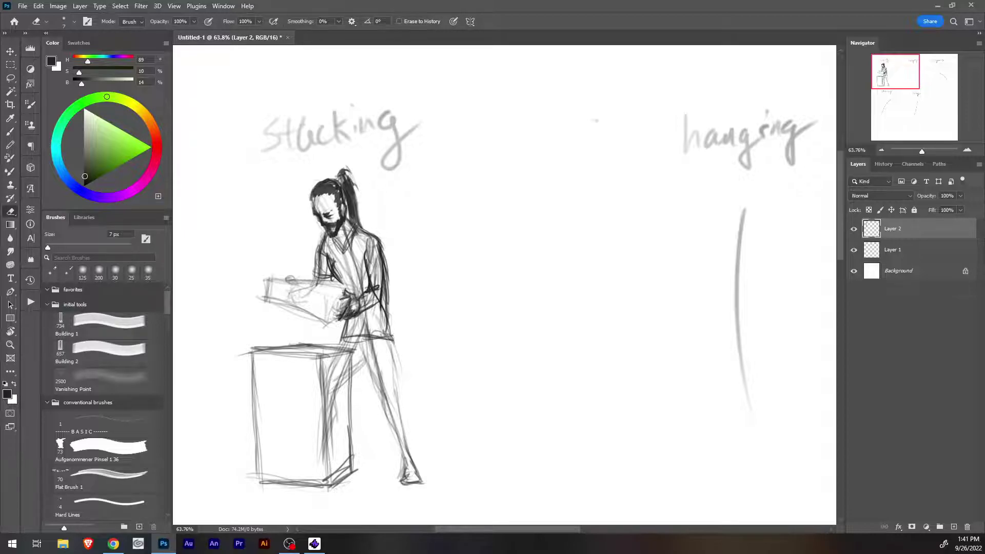
drag(314, 203, 317, 213)
Select the Stacking figure's head and ponytail with the Lasso, nudge them slightly down with Free Transform, and deselect.
key(l)
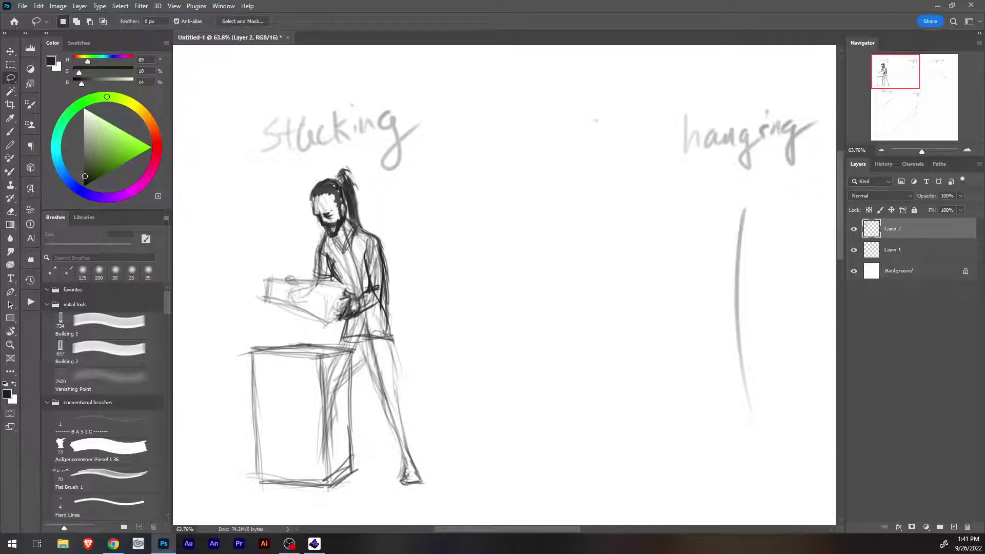
mouse_move(324, 205)
mouse_down()
mouse_move(333, 155)
mouse_move(376, 213)
mouse_move(354, 224)
mouse_move(334, 193)
mouse_up()
key(ctrl+t)
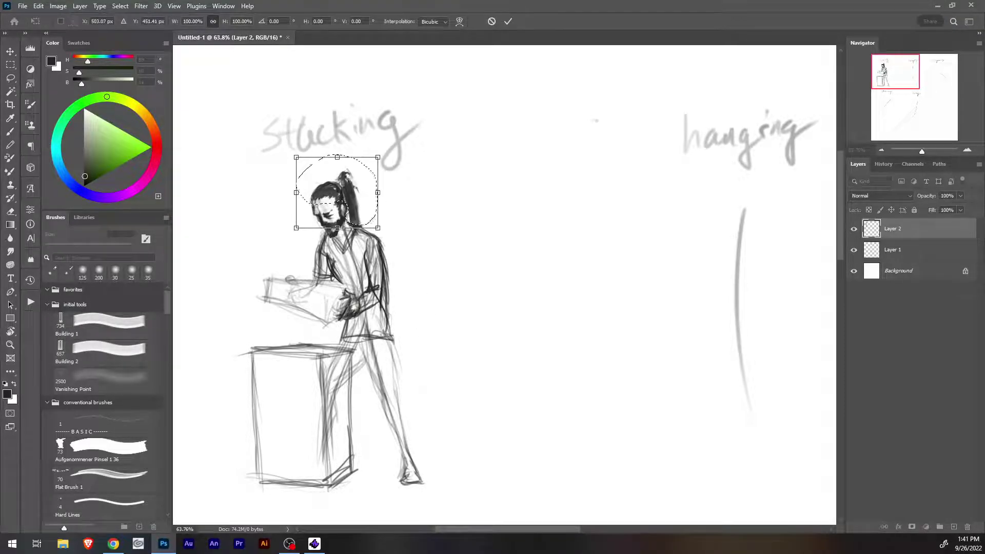
key(Down)
key(Down)
key(Down)
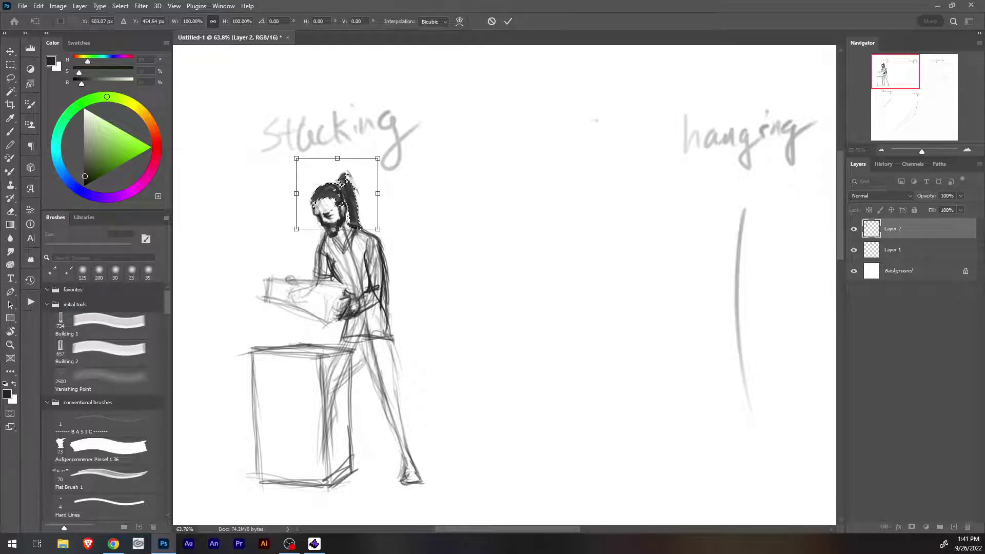
key(Return)
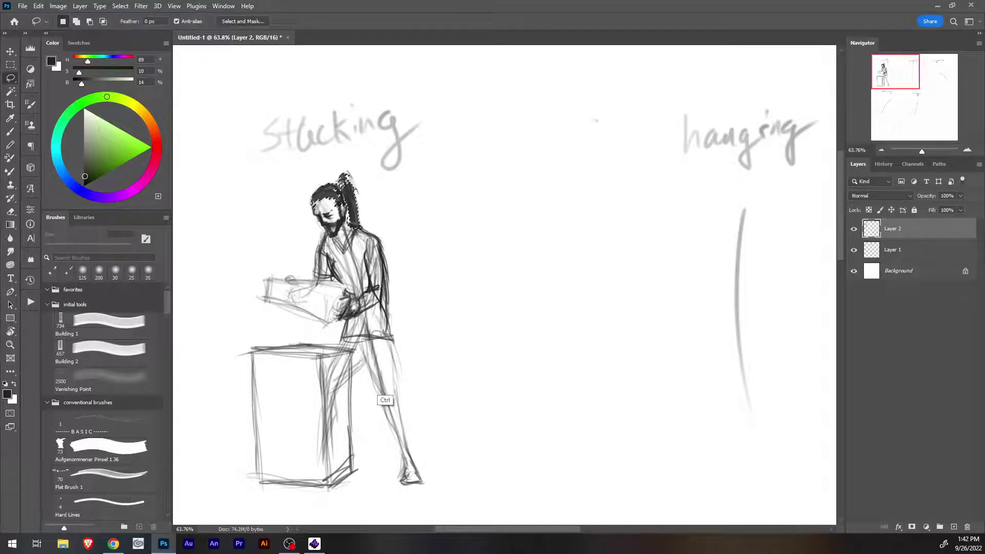
key(ctrl+d)
Block in an upside-down figure under hanging with a 6 px brush: bent knees, thighs, hip circle, spine and head circle.
key(e)
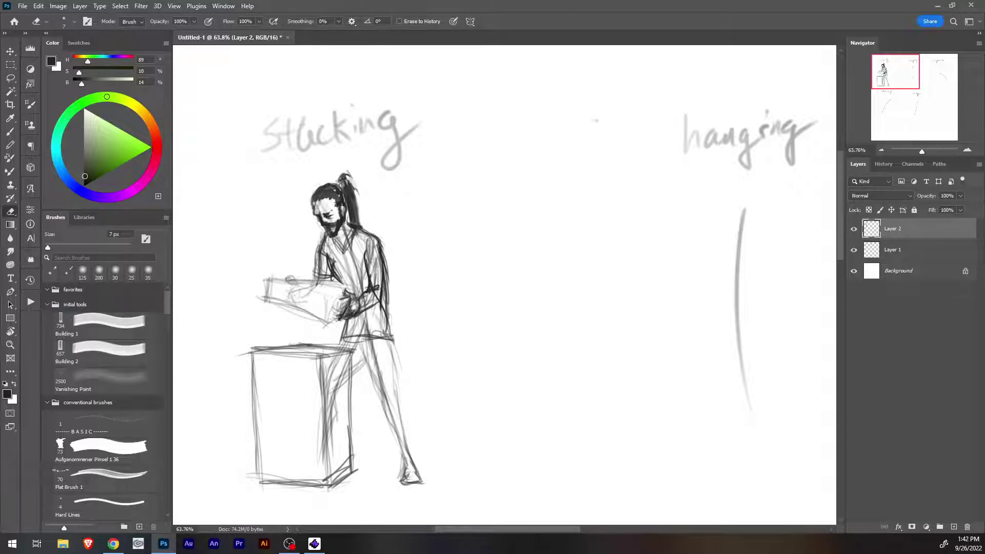
drag(718, 287, 418, 241)
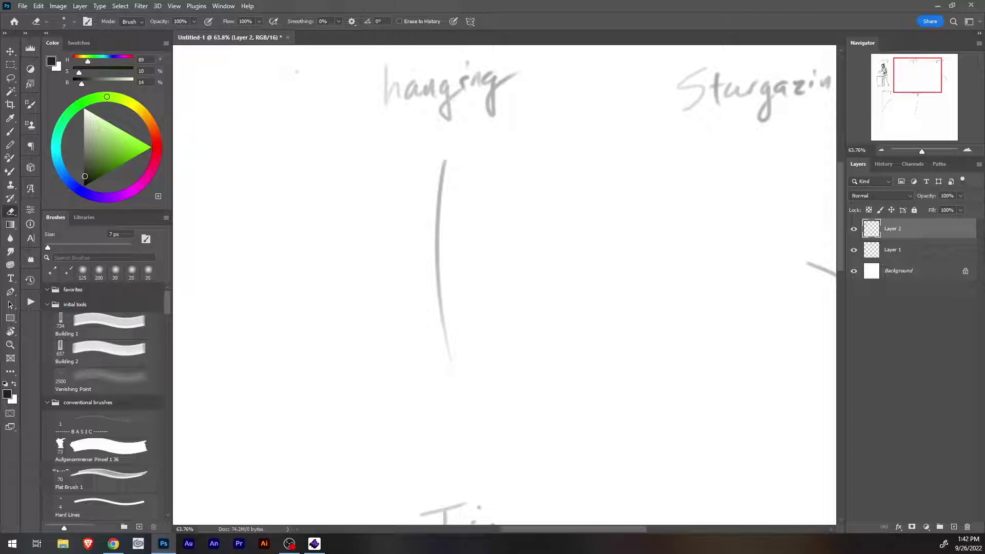
key(b)
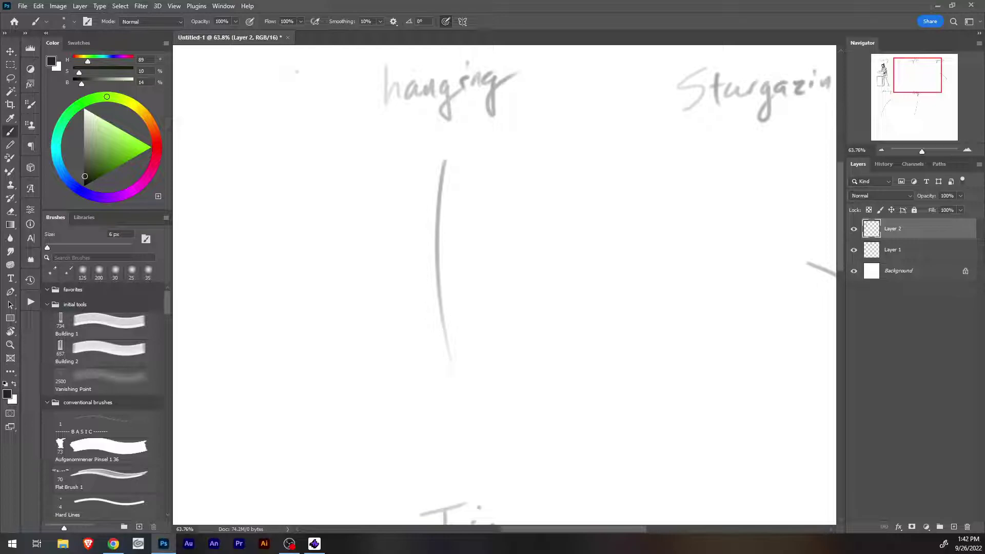
mouse_move(425, 162)
mouse_down()
mouse_move(476, 148)
mouse_move(434, 222)
mouse_move(399, 172)
mouse_up()
drag(430, 177, 431, 195)
mouse_move(398, 172)
mouse_down()
mouse_move(395, 205)
mouse_move(395, 190)
mouse_up()
drag(395, 189, 412, 251)
drag(434, 155, 460, 165)
drag(432, 211, 434, 247)
mouse_move(418, 270)
mouse_down()
mouse_move(450, 268)
mouse_move(419, 266)
mouse_up()
mouse_move(418, 266)
mouse_down()
mouse_move(449, 267)
mouse_move(423, 294)
mouse_move(455, 384)
mouse_up()
mouse_move(433, 339)
mouse_down()
mouse_move(459, 392)
mouse_move(467, 354)
mouse_move(464, 413)
mouse_up()
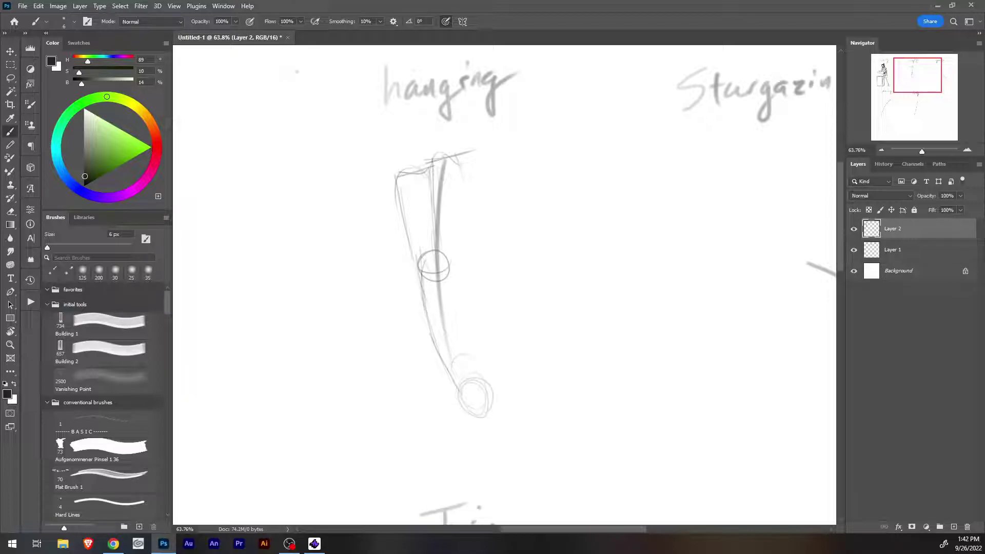
Sketch the hanging figure's torso sides, shoulder line and two arms dangling down past the head.
drag(431, 267, 454, 357)
mouse_move(420, 291)
mouse_down()
mouse_move(442, 381)
mouse_move(445, 371)
mouse_up()
mouse_move(441, 376)
mouse_down()
mouse_move(446, 389)
mouse_move(450, 380)
mouse_up()
mouse_move(440, 377)
mouse_down()
mouse_move(479, 391)
mouse_move(479, 443)
mouse_up()
drag(442, 401, 443, 426)
drag(432, 382, 440, 470)
mouse_move(441, 436)
mouse_down()
mouse_move(524, 276)
mouse_move(484, 283)
mouse_move(489, 365)
mouse_up()
drag(523, 292, 534, 368)
drag(523, 315, 539, 387)
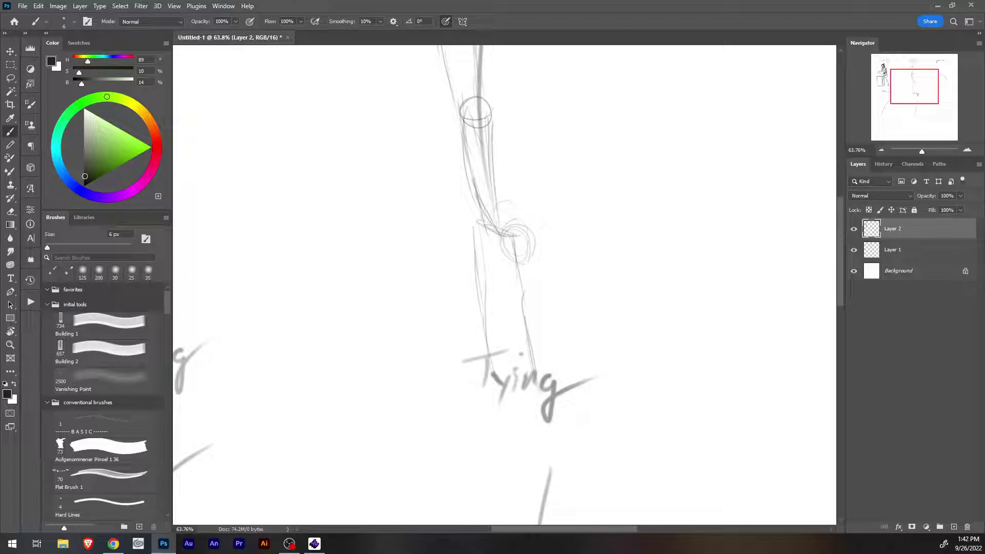
Extend the hanging figure's lower-leg line at the knee and build up the near thigh down to the hip.
mouse_move(513, 216)
mouse_down()
mouse_move(442, 418)
mouse_move(451, 418)
mouse_up()
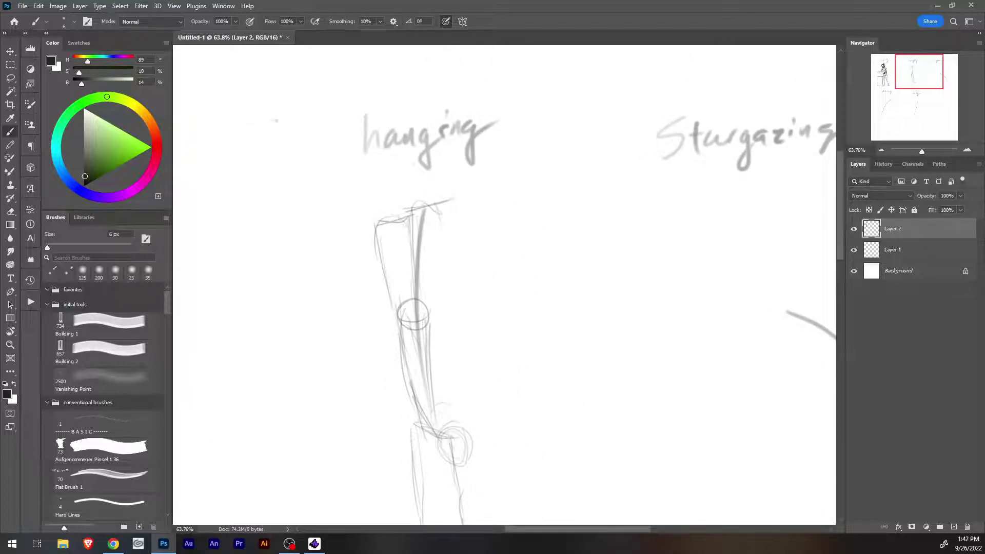
drag(410, 210, 461, 196)
mouse_move(403, 226)
mouse_down()
mouse_move(409, 294)
mouse_move(412, 286)
mouse_up()
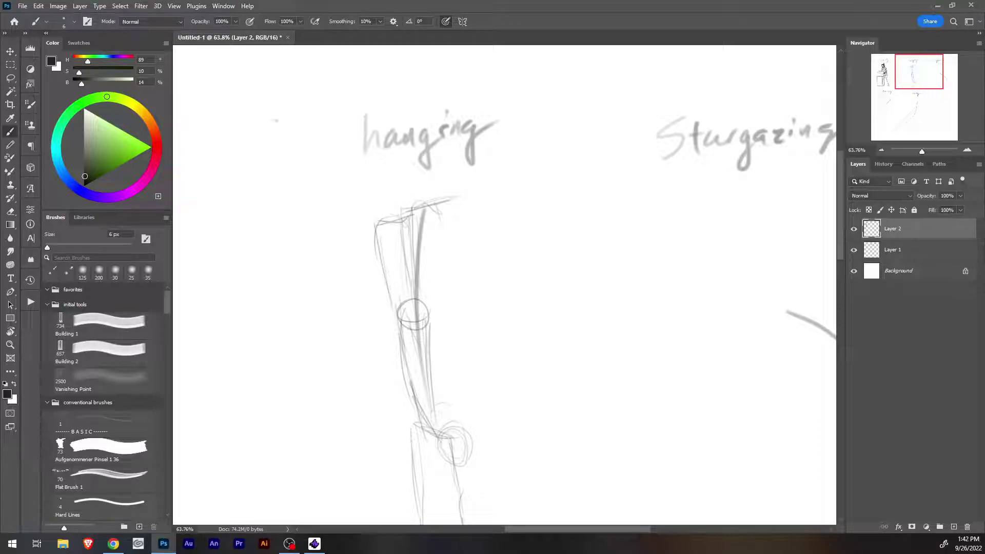
mouse_move(402, 328)
mouse_down()
mouse_move(426, 332)
mouse_move(400, 319)
mouse_move(409, 333)
mouse_up()
drag(412, 250, 427, 322)
drag(404, 232, 425, 306)
drag(413, 257, 425, 306)
mouse_move(404, 211)
mouse_down()
mouse_move(427, 302)
mouse_move(407, 210)
mouse_up()
Strengthen both thighs of the hanging figure with repeated contour strokes from the knees to the hip circle.
drag(377, 239, 400, 225)
mouse_move(380, 234)
mouse_down()
mouse_move(408, 222)
mouse_move(396, 306)
mouse_up()
drag(383, 259, 398, 317)
drag(405, 216, 414, 296)
drag(404, 263, 434, 333)
mouse_move(435, 296)
mouse_down()
mouse_move(426, 331)
mouse_move(435, 323)
mouse_up()
drag(421, 267, 435, 318)
mouse_move(420, 232)
mouse_down()
mouse_move(430, 302)
mouse_move(429, 264)
mouse_move(432, 292)
mouse_up()
drag(398, 218, 413, 307)
drag(403, 265, 410, 309)
drag(399, 251, 404, 278)
Draw the hanging figure's bent lower leg extending back from the knee, erase stray lines above it and darken its edge.
mouse_move(399, 206)
mouse_down()
mouse_move(401, 229)
mouse_move(418, 207)
mouse_move(488, 217)
mouse_up()
mouse_move(426, 220)
mouse_down()
mouse_move(481, 214)
mouse_move(455, 204)
mouse_up()
drag(425, 208, 456, 204)
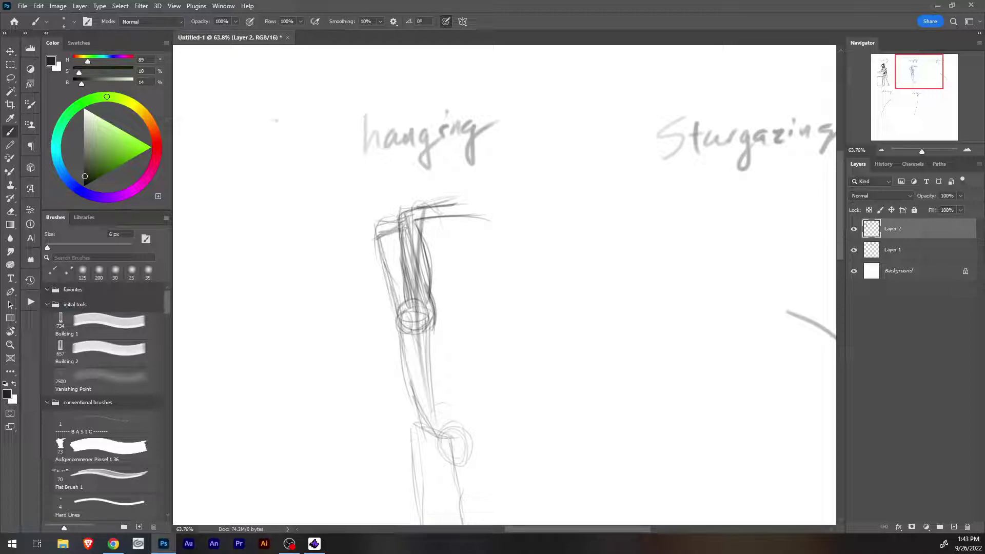
key(e)
drag(420, 203, 451, 204)
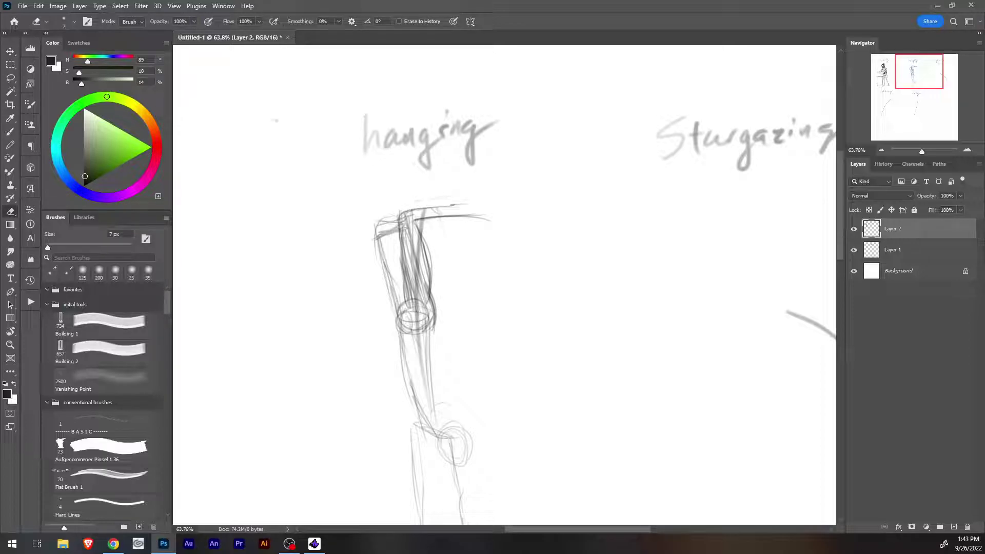
key(b)
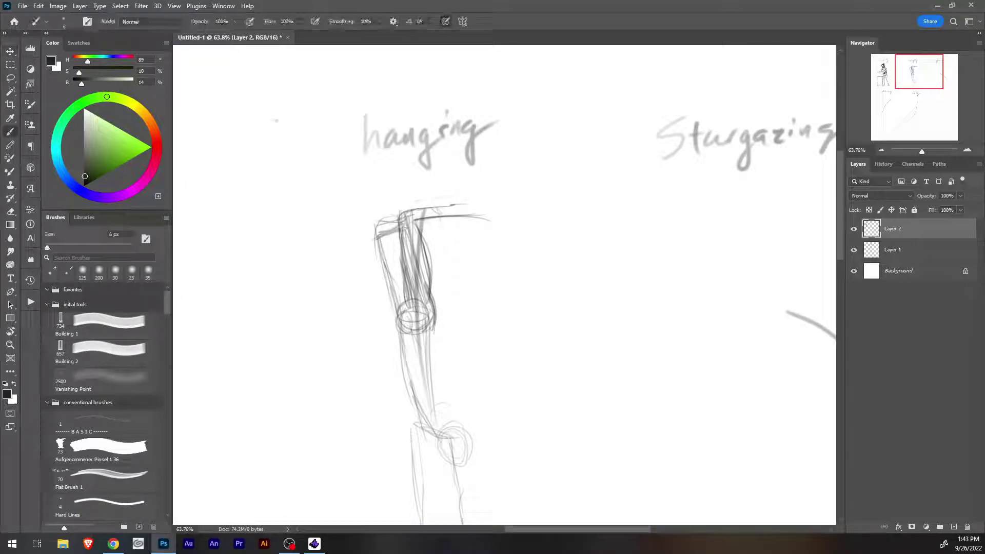
mouse_move(439, 206)
mouse_down()
mouse_move(448, 216)
mouse_move(437, 205)
mouse_move(393, 221)
mouse_move(390, 286)
mouse_up()
Darken the hanging figure's front contour along the far thigh and torso, and add the near shoulder line.
drag(378, 244, 396, 310)
drag(382, 265, 411, 405)
drag(402, 339, 415, 416)
drag(403, 366, 410, 423)
drag(403, 387, 411, 437)
mouse_move(435, 389)
mouse_down()
mouse_move(465, 440)
mouse_move(458, 446)
mouse_up()
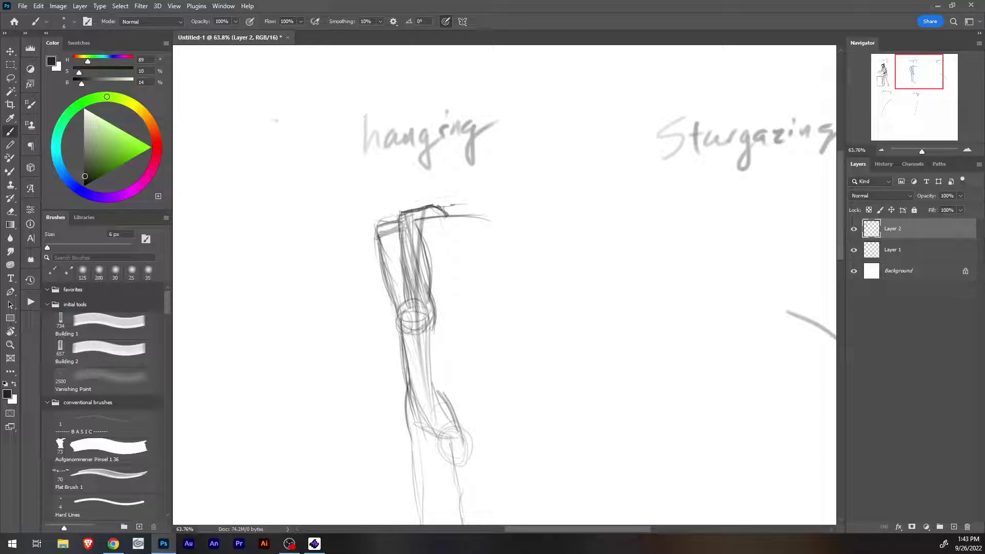
Define the hanging figure's back, ribcage curve and waistline, and darken the far thigh's outer edge.
drag(443, 343, 436, 399)
drag(437, 315, 432, 384)
drag(436, 334, 395, 413)
mouse_move(442, 358)
mouse_down()
mouse_move(400, 403)
mouse_move(438, 369)
mouse_move(441, 395)
mouse_up()
mouse_move(400, 317)
mouse_down()
mouse_move(417, 343)
mouse_move(438, 327)
mouse_move(428, 328)
mouse_up()
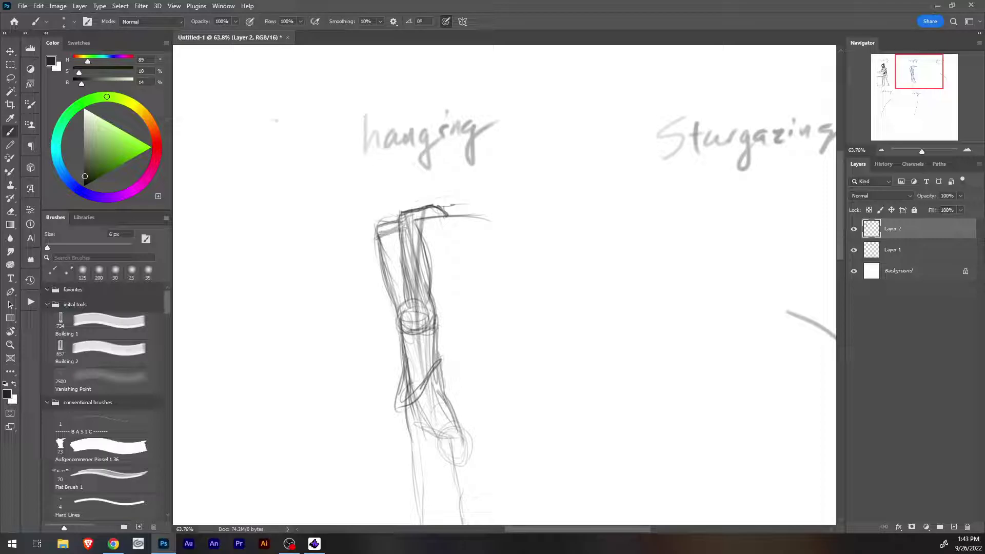
drag(385, 292, 398, 316)
drag(383, 275, 402, 320)
drag(378, 226, 387, 287)
Shape the hanging figure's chest and head, and outline the near arm hanging down beside the head.
drag(451, 390, 430, 215)
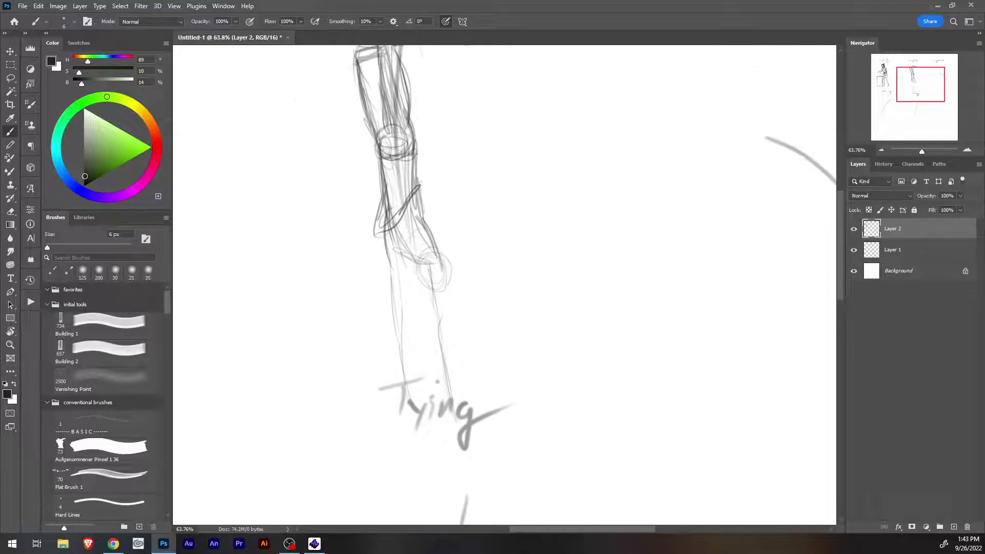
mouse_move(380, 260)
mouse_down()
mouse_move(400, 225)
mouse_move(424, 218)
mouse_move(398, 270)
mouse_move(414, 287)
mouse_move(418, 267)
mouse_move(423, 297)
mouse_up()
mouse_move(441, 259)
mouse_down()
mouse_move(450, 287)
mouse_move(422, 295)
mouse_move(453, 320)
mouse_move(455, 386)
mouse_up()
drag(449, 286, 454, 400)
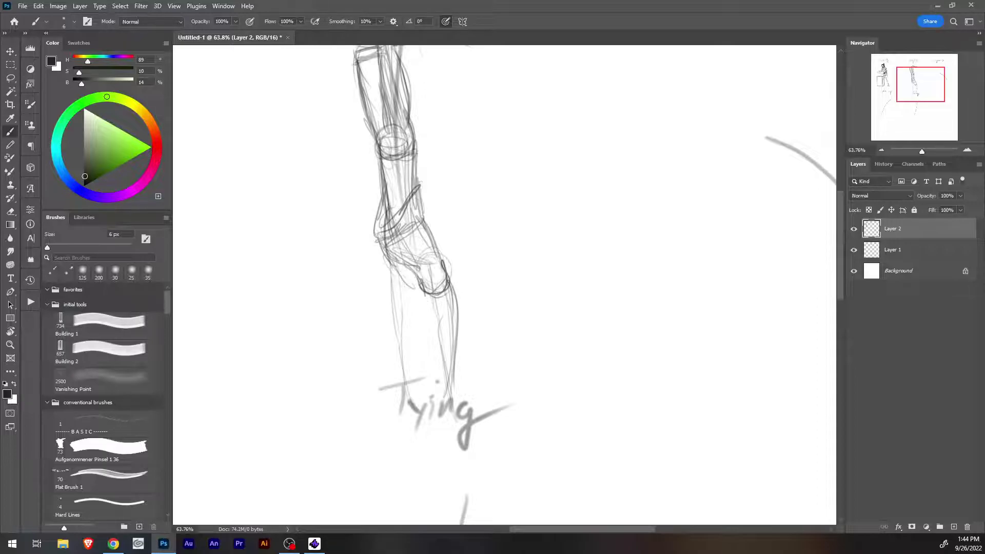
drag(450, 279, 451, 400)
drag(453, 296, 454, 361)
mouse_move(450, 296)
mouse_down()
mouse_move(464, 405)
mouse_move(455, 349)
mouse_up()
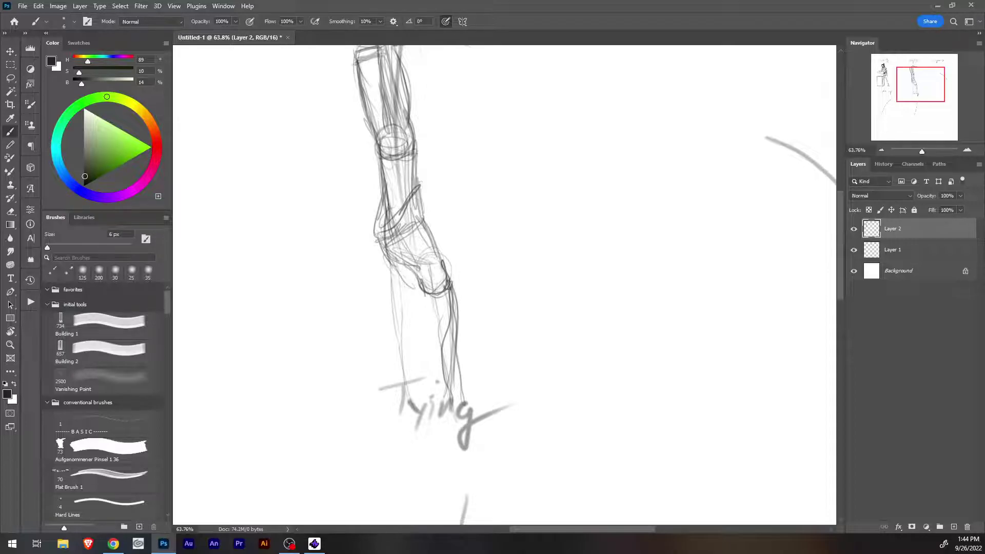
Outline the hanging figure's far arm from the shoulder downward with a 5 px brush.
key(bracketleft)
drag(407, 271, 403, 367)
drag(394, 308, 399, 348)
drag(393, 306, 401, 360)
drag(396, 325, 403, 367)
drag(394, 296, 397, 315)
drag(397, 278, 393, 308)
mouse_move(395, 267)
mouse_down()
mouse_move(388, 296)
mouse_move(391, 278)
mouse_up()
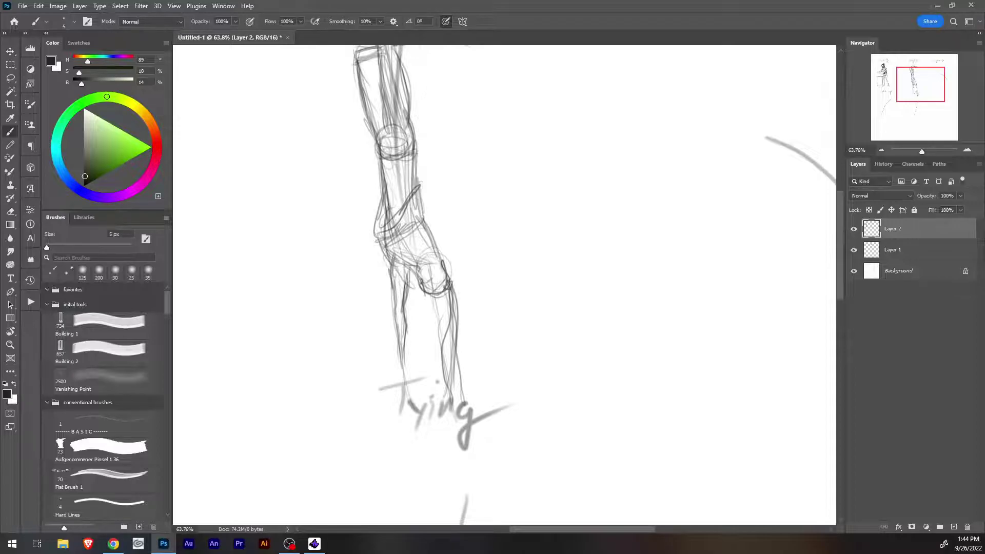
Thicken the far arm of the hanging figure with darker contours on both sides down to the wrist.
drag(395, 259, 389, 327)
drag(400, 294, 397, 356)
mouse_move(396, 318)
mouse_down()
mouse_move(395, 369)
mouse_move(418, 364)
mouse_move(406, 329)
mouse_up()
drag(406, 327, 403, 307)
drag(412, 352, 408, 303)
drag(409, 307, 406, 277)
drag(410, 325, 404, 274)
Darken the hanging figure's head outline, near shoulder and near arm with repeated strokes.
mouse_move(413, 261)
mouse_down()
mouse_move(409, 284)
mouse_move(435, 312)
mouse_move(429, 300)
mouse_up()
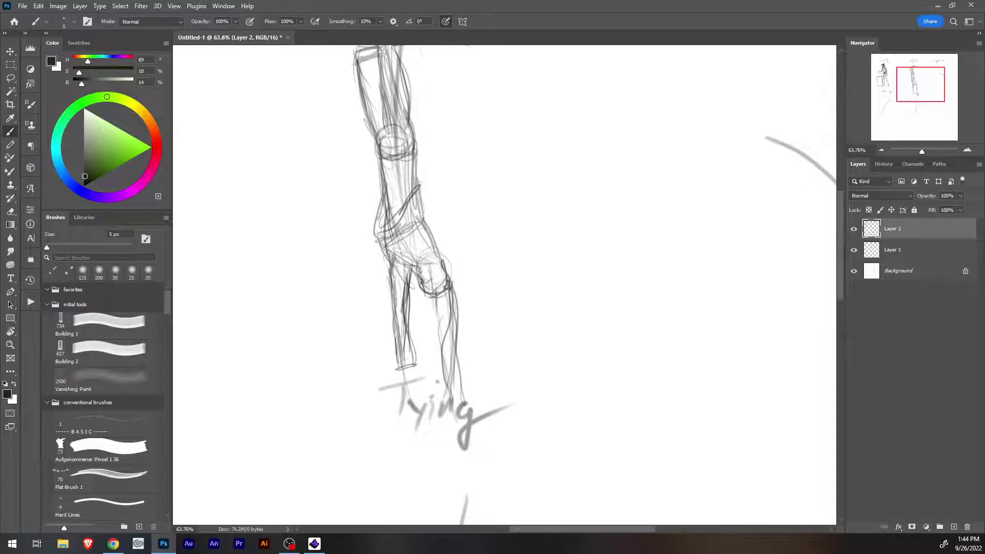
mouse_move(424, 263)
mouse_down()
mouse_move(413, 270)
mouse_move(439, 260)
mouse_move(440, 291)
mouse_up()
mouse_move(432, 263)
mouse_down()
mouse_move(445, 274)
mouse_move(432, 283)
mouse_up()
mouse_move(420, 264)
mouse_down()
mouse_move(436, 307)
mouse_move(453, 285)
mouse_up()
mouse_move(437, 244)
mouse_down()
mouse_move(446, 271)
mouse_move(440, 261)
mouse_up()
drag(432, 231, 449, 275)
drag(445, 255, 450, 274)
mouse_move(447, 263)
mouse_down()
mouse_move(454, 325)
mouse_move(449, 314)
mouse_up()
mouse_move(447, 297)
mouse_down()
mouse_move(456, 317)
mouse_move(443, 341)
mouse_move(447, 371)
mouse_up()
mouse_move(454, 328)
mouse_down()
mouse_move(455, 364)
mouse_move(440, 389)
mouse_move(453, 391)
mouse_up()
key(e)
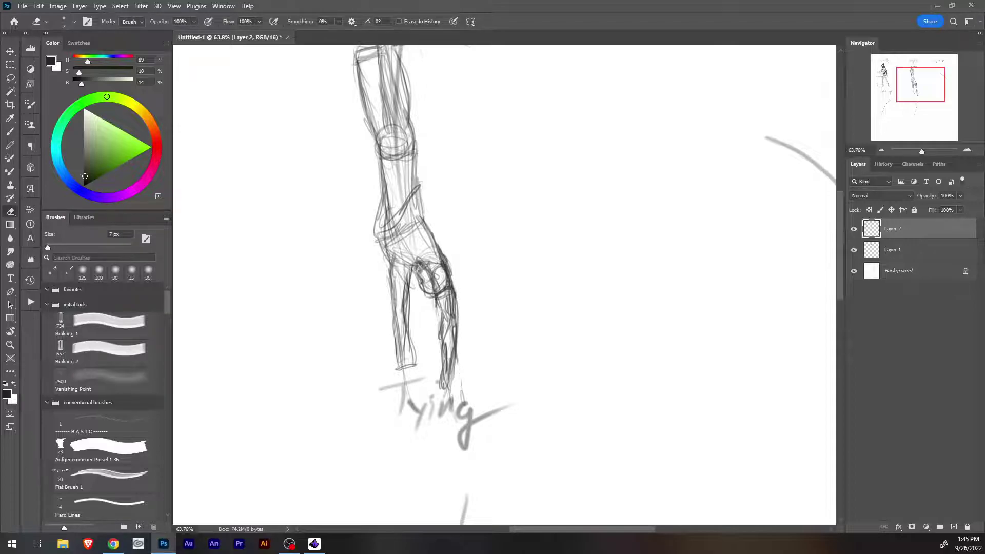
Darken the side contour of the hanging figure's waist and the V-shaped edge of the shirt below it.
drag(457, 277, 499, 396)
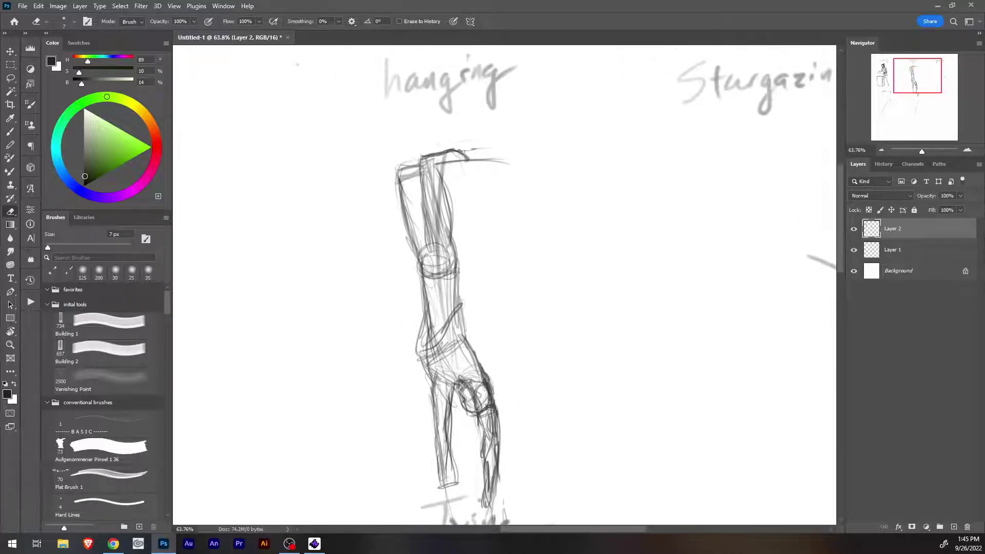
key(b)
mouse_move(425, 319)
mouse_down()
mouse_move(431, 338)
mouse_move(450, 313)
mouse_move(423, 348)
mouse_move(449, 320)
mouse_move(442, 314)
mouse_move(429, 326)
mouse_move(424, 309)
mouse_up()
key(e)
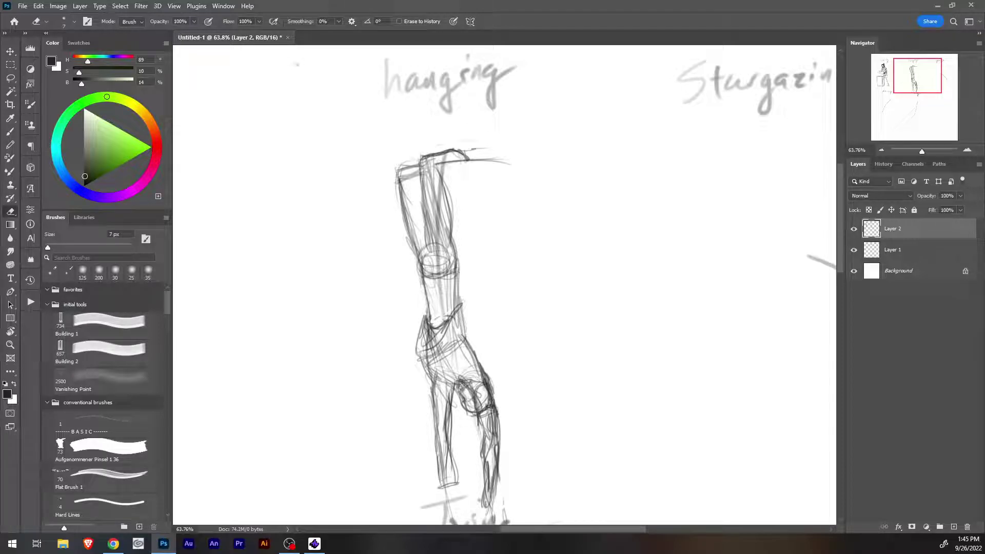
key(b)
drag(421, 267, 428, 320)
drag(424, 286, 425, 326)
drag(430, 290, 427, 317)
key(e)
key(b)
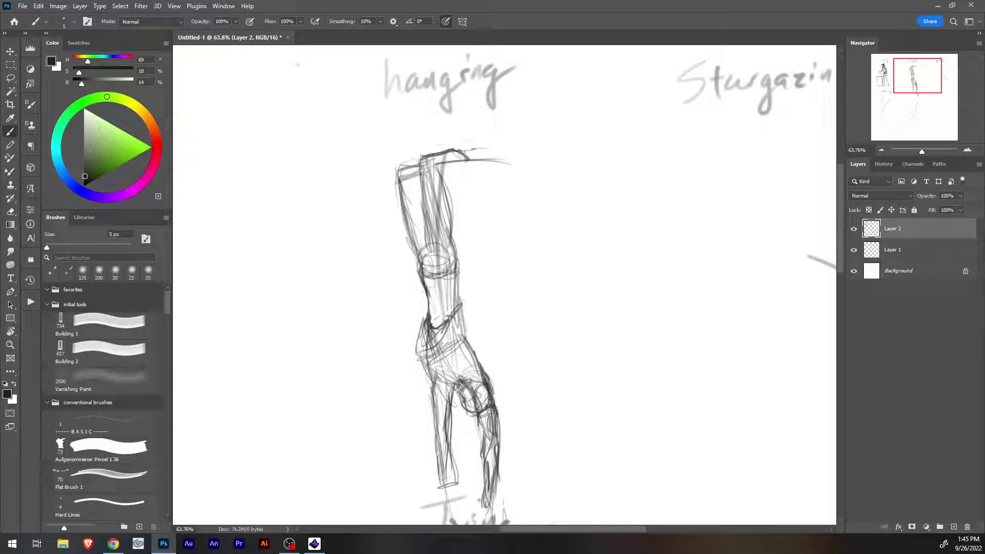
Add body strokes along the hanging figure's bare midriff and draw the waistband line across the hips.
drag(437, 286, 435, 304)
drag(436, 293, 433, 316)
drag(435, 288, 431, 305)
drag(424, 273, 430, 291)
drag(426, 277, 428, 300)
drag(437, 296, 433, 319)
drag(435, 305, 430, 324)
drag(424, 282, 457, 278)
Darken the contours of both legs of the hanging figure from the hips up to the bent knees.
drag(458, 226, 451, 259)
mouse_move(438, 166)
mouse_down()
mouse_move(456, 236)
mouse_move(446, 187)
mouse_up()
drag(435, 165, 456, 249)
mouse_move(427, 161)
mouse_down()
mouse_move(442, 184)
mouse_move(420, 194)
mouse_move(426, 253)
mouse_up()
mouse_move(421, 194)
mouse_down()
mouse_move(430, 260)
mouse_move(421, 285)
mouse_up()
drag(417, 224, 407, 268)
mouse_move(396, 185)
mouse_down()
mouse_move(411, 242)
mouse_move(402, 208)
mouse_up()
mouse_move(417, 167)
mouse_down()
mouse_move(396, 179)
mouse_move(418, 168)
mouse_up()
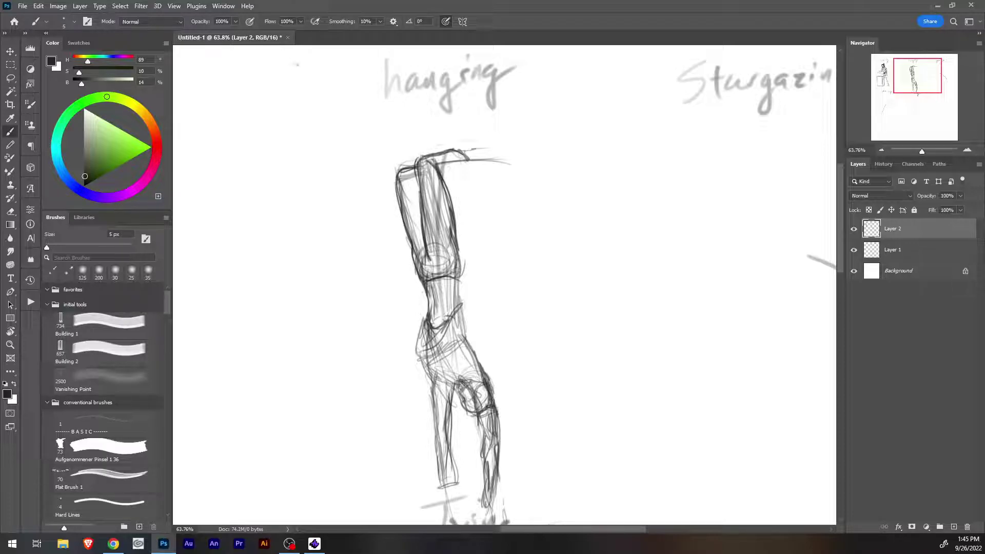
Fill in the hanging figure's dark hair and facial details with a 4 px brush, trimming stray marks with the eraser.
mouse_move(465, 388)
mouse_down()
mouse_move(459, 398)
mouse_move(448, 392)
mouse_move(451, 381)
mouse_up()
drag(459, 390, 456, 400)
mouse_move(462, 405)
mouse_down()
mouse_move(476, 416)
mouse_move(469, 419)
mouse_up()
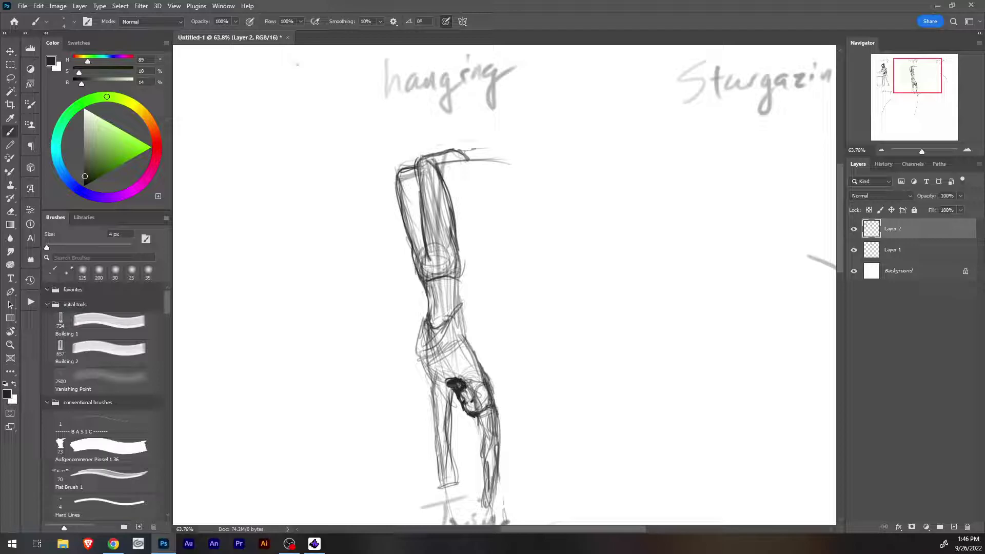
key(e)
mouse_move(444, 378)
mouse_down()
mouse_move(464, 382)
mouse_move(451, 389)
mouse_up()
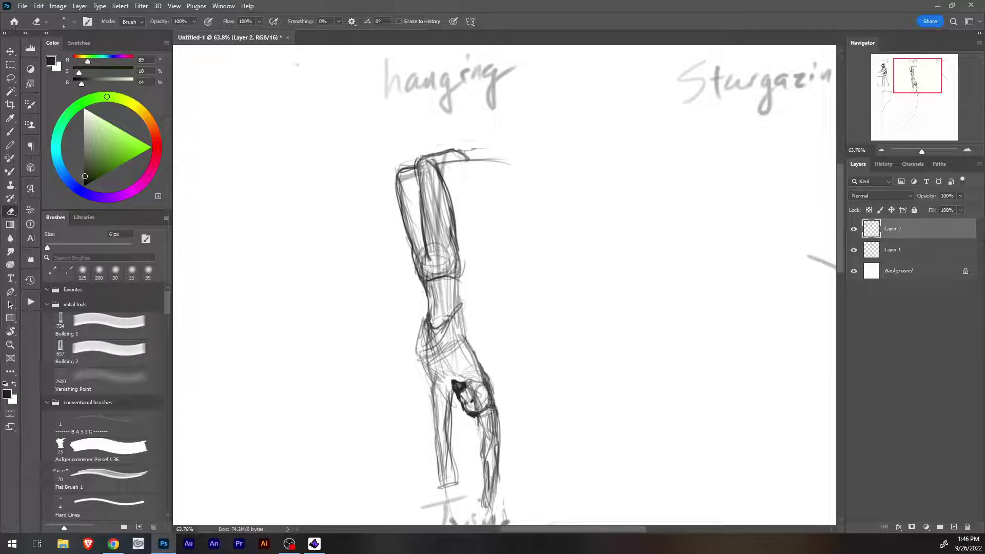
key(b)
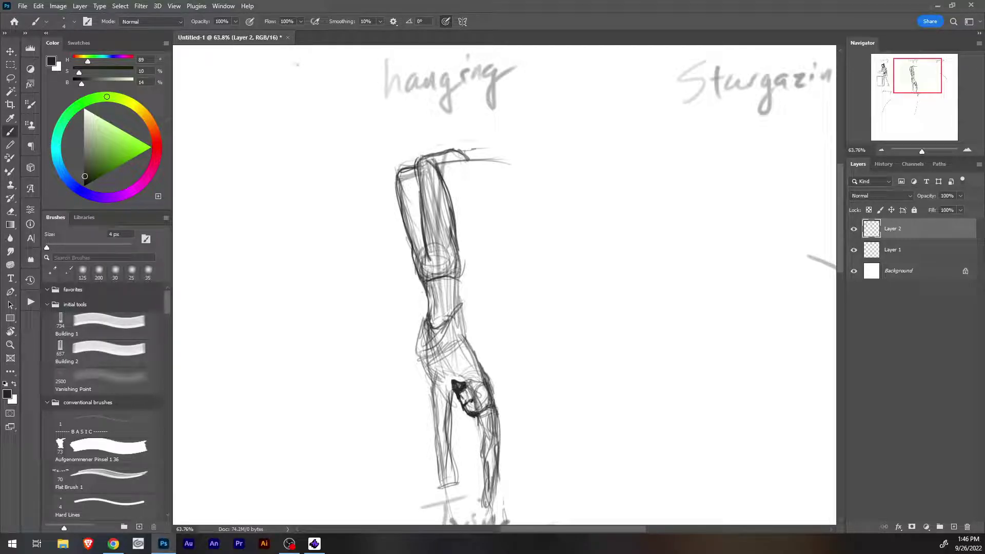
key(e)
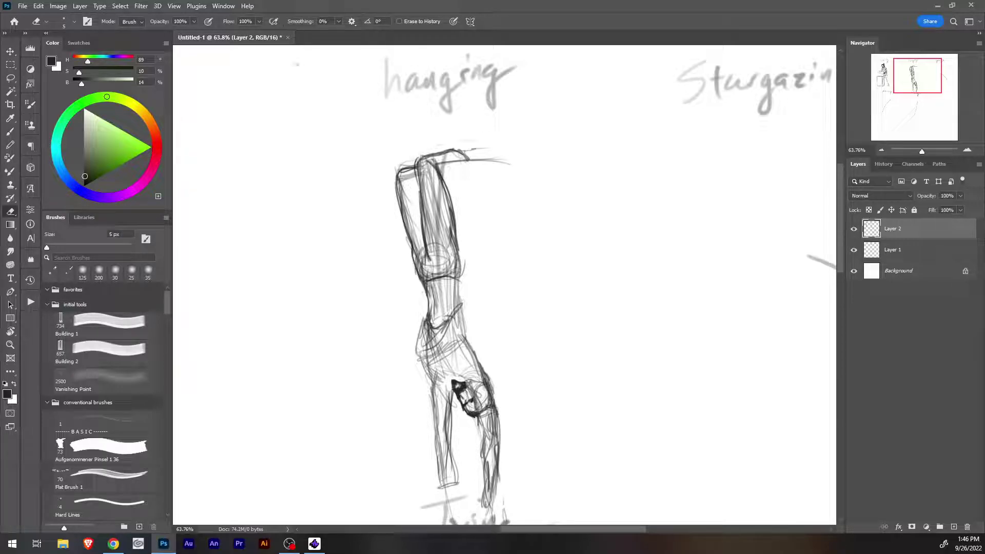
key(b)
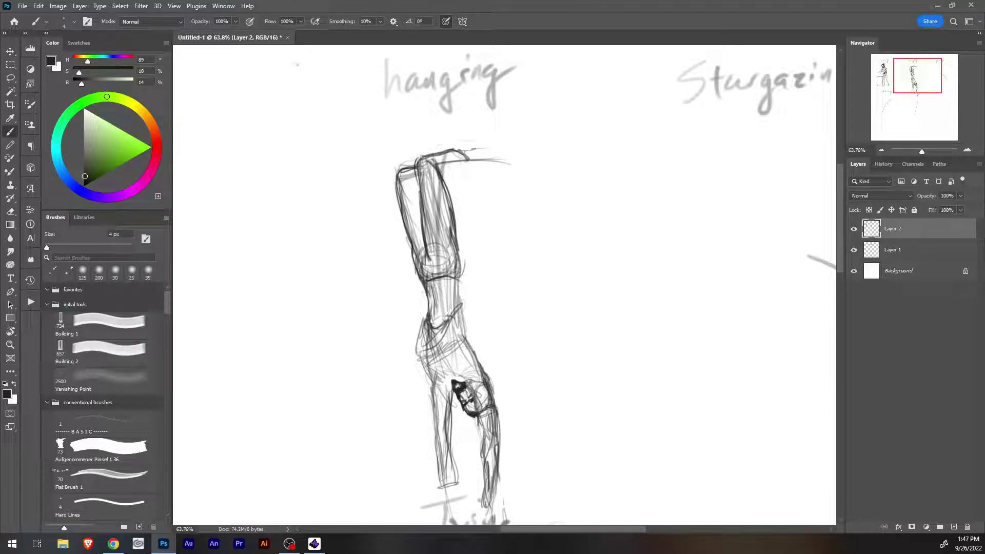
key(e)
key(b)
key(alt+Tab)
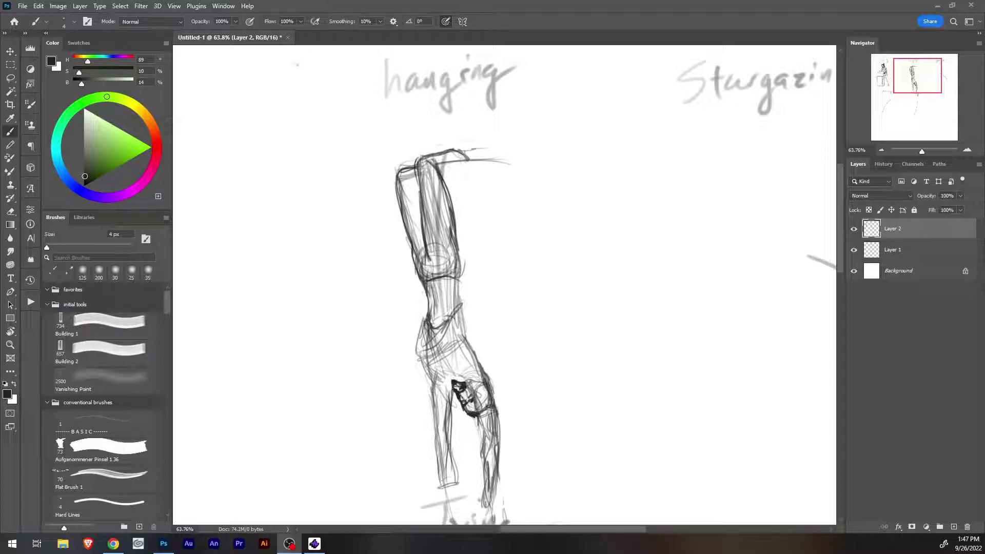
key(alt+Tab)
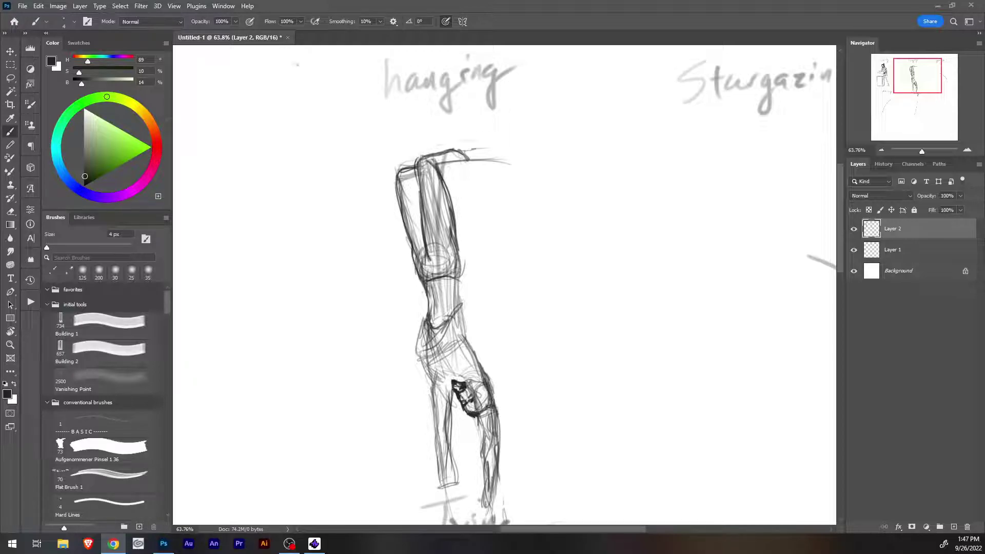
key(alt+Tab)
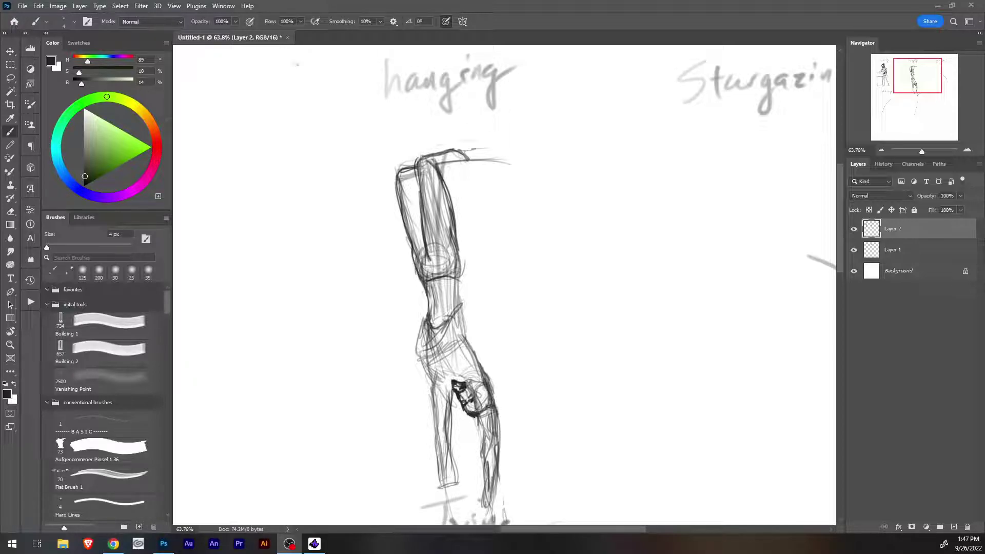
key(alt+Tab)
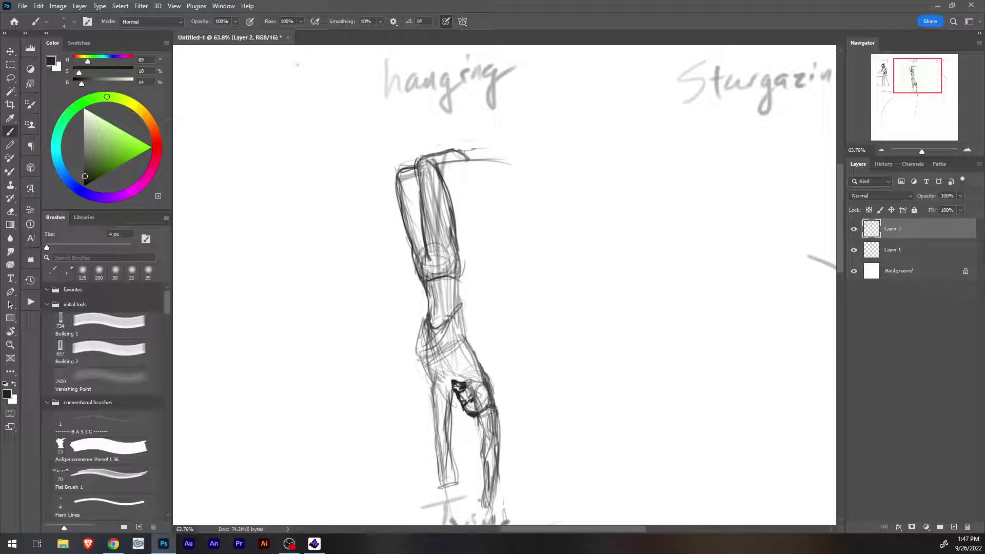
Round out the hanging figure's hips and darken the waistband, then erase excess shading inside the thigh and midriff.
mouse_move(458, 247)
mouse_down()
mouse_move(459, 288)
mouse_move(437, 279)
mouse_up()
drag(455, 233, 459, 289)
key(e)
drag(462, 256, 457, 282)
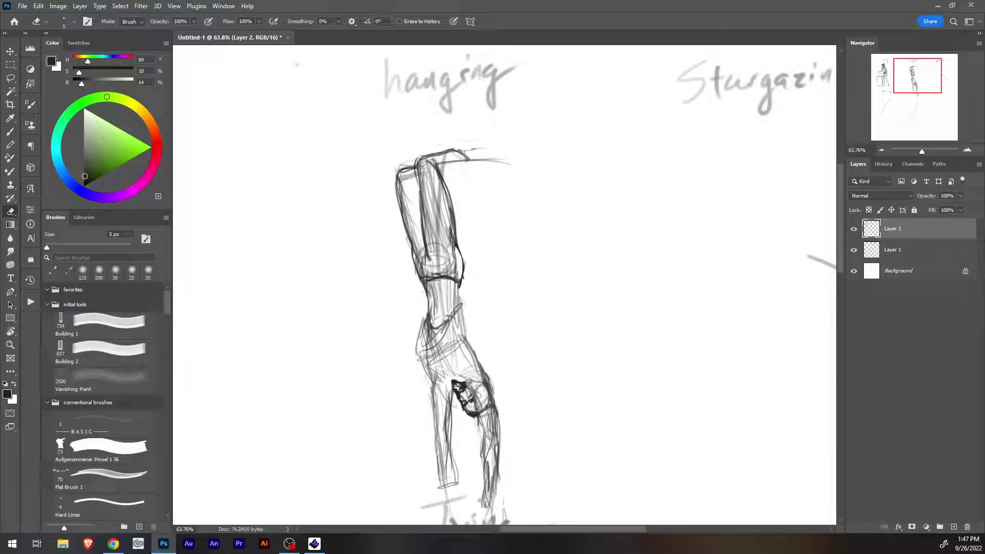
drag(430, 170, 431, 236)
drag(427, 194, 422, 250)
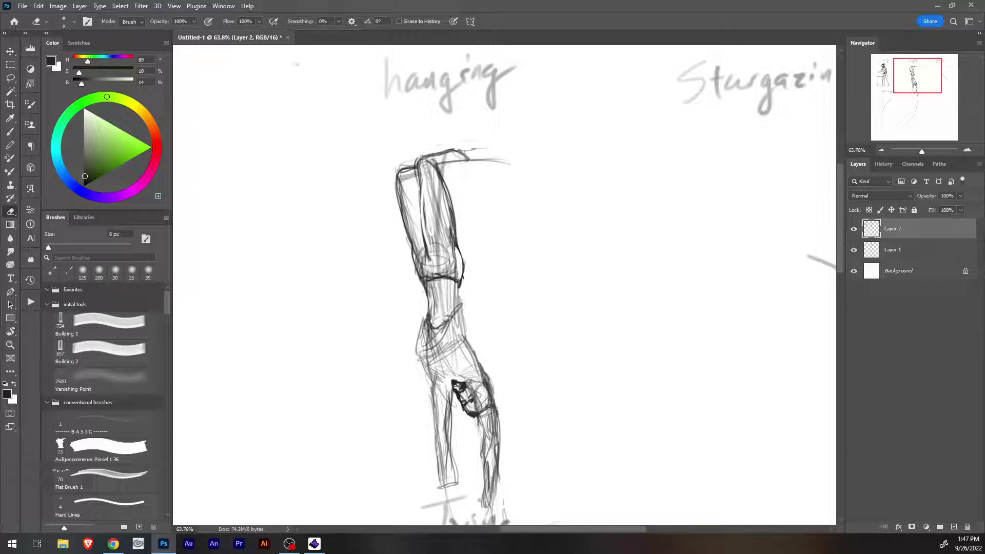
drag(435, 287, 432, 318)
Shade the inside of the hanging figure's shirt opening below the midriff with dark diagonal strokes.
key(b)
drag(444, 296, 427, 351)
mouse_move(457, 313)
mouse_down()
mouse_move(420, 354)
mouse_move(425, 321)
mouse_move(423, 352)
mouse_up()
drag(447, 322, 426, 348)
drag(448, 322, 425, 350)
key(e)
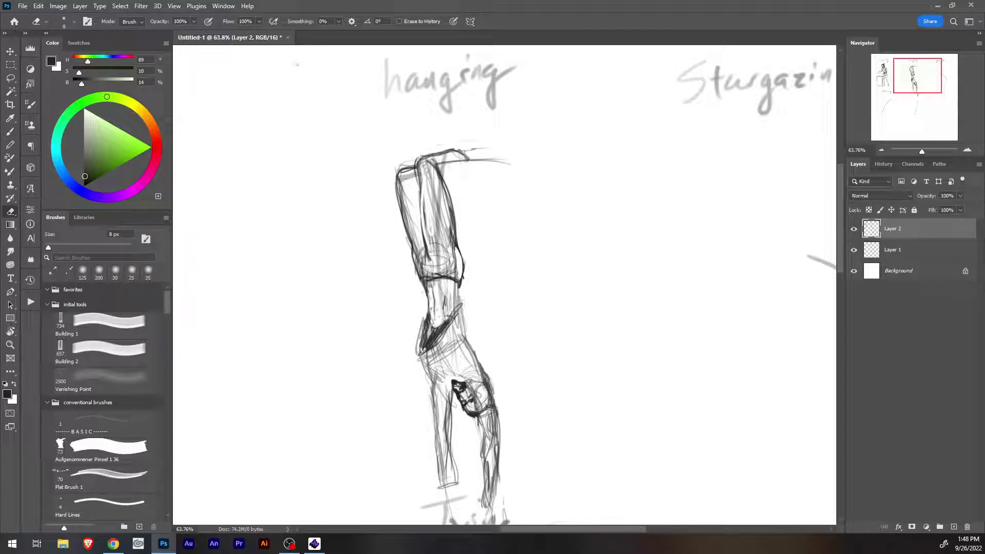
Define the hanging figure's shirt hem and the torso side running down toward the near arm.
key(b)
drag(427, 325, 453, 398)
key(e)
key(b)
mouse_move(421, 362)
mouse_down()
mouse_move(427, 369)
mouse_move(416, 374)
mouse_move(446, 347)
mouse_move(423, 362)
mouse_up()
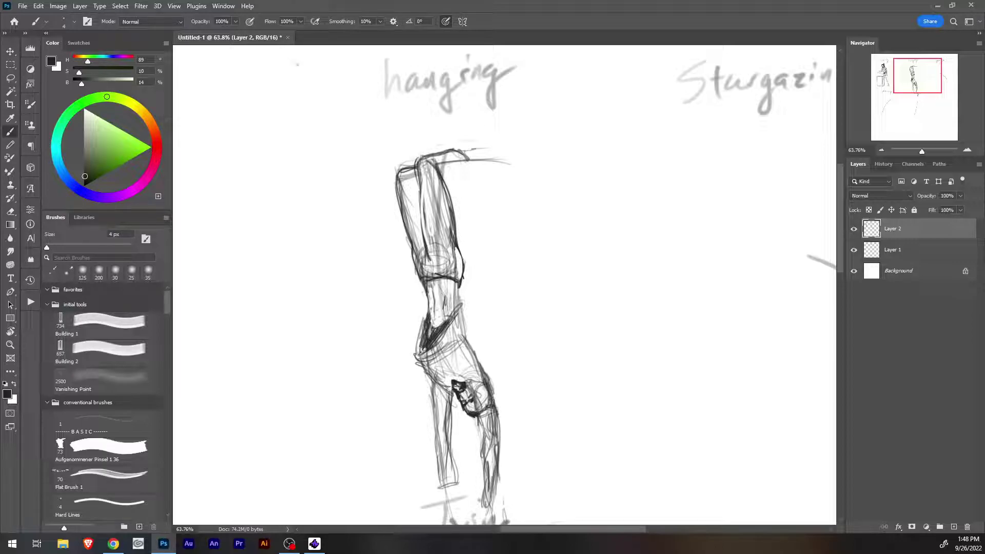
Darken the back contour of the hanging figure from the waistband over the shirt edge to the upper back.
drag(460, 313, 463, 330)
drag(465, 306, 454, 328)
drag(460, 282, 457, 304)
drag(459, 298, 457, 311)
drag(457, 285, 454, 299)
key(e)
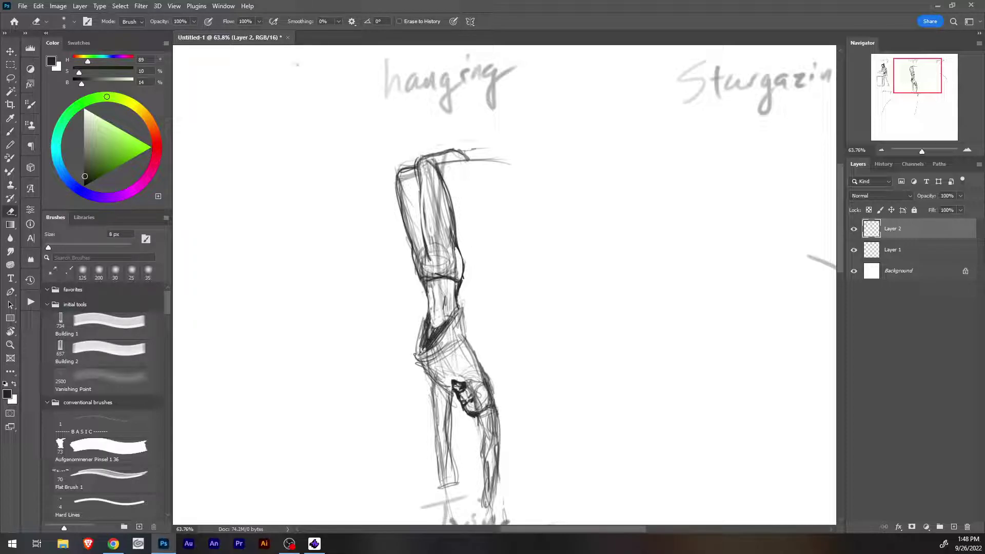
key(b)
drag(462, 303, 470, 359)
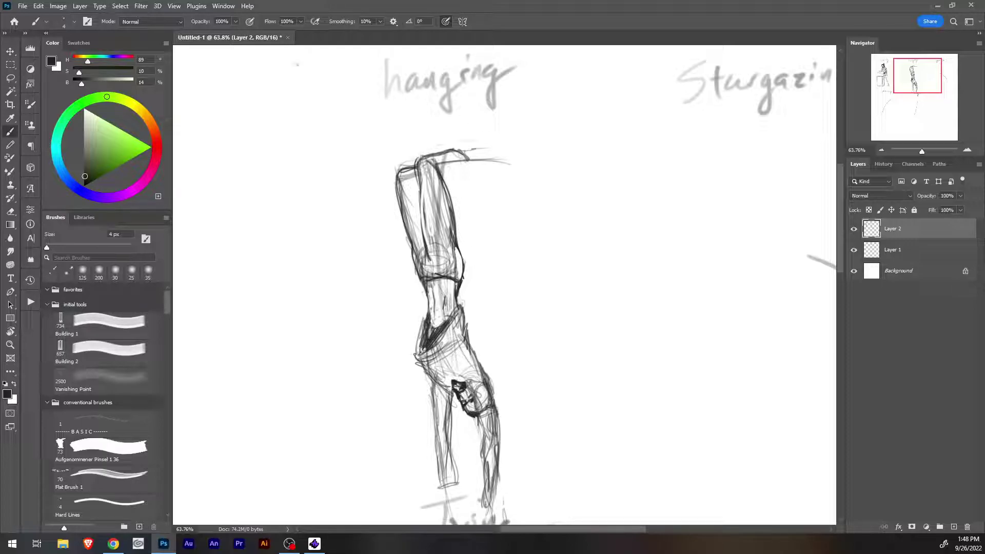
Sketch a round head, neck and first shoulder strokes at the upper end of the Stargazing line of action.
scroll(505, 286, down, 3)
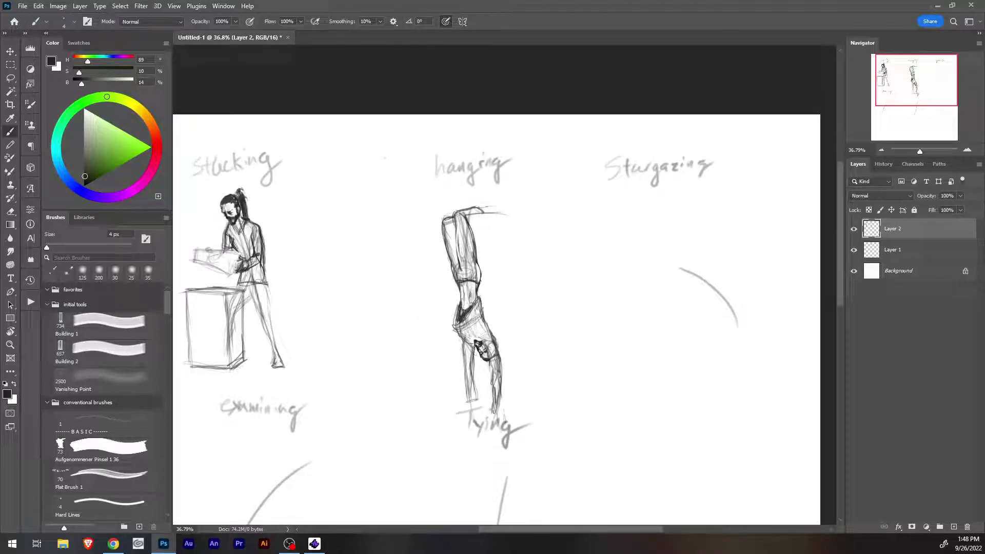
drag(504, 318, 520, 249)
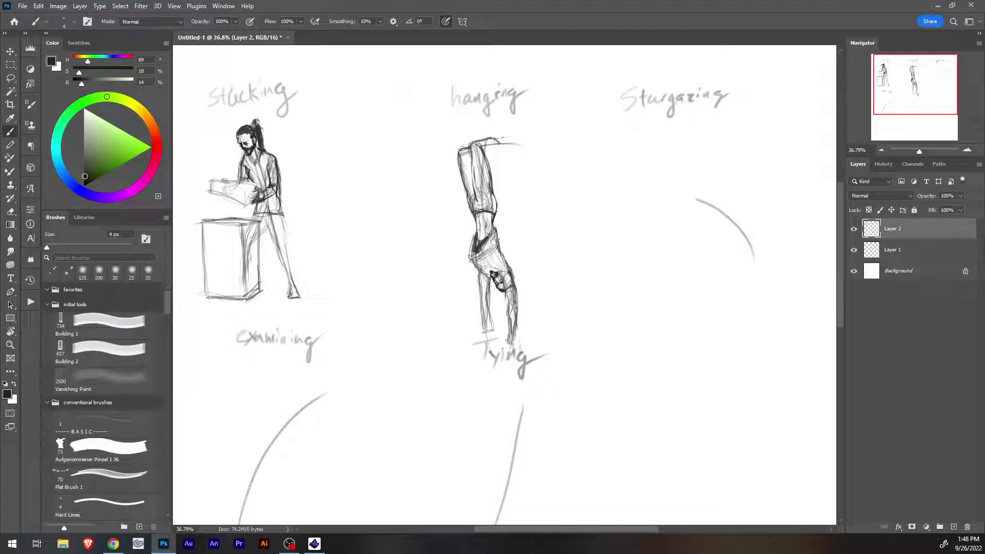
key(ctrl+shift+alt+n)
key(ctrl+z)
key(ctrl+1)
drag(775, 179, 203, 409)
scroll(504, 279, down, 5)
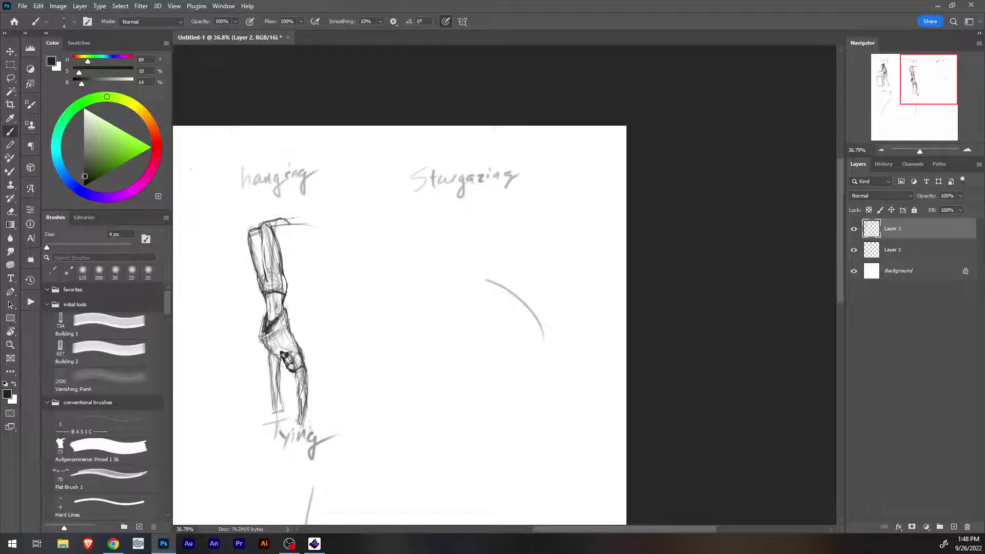
mouse_move(486, 272)
mouse_down()
mouse_move(517, 282)
mouse_move(524, 293)
mouse_move(478, 312)
mouse_up()
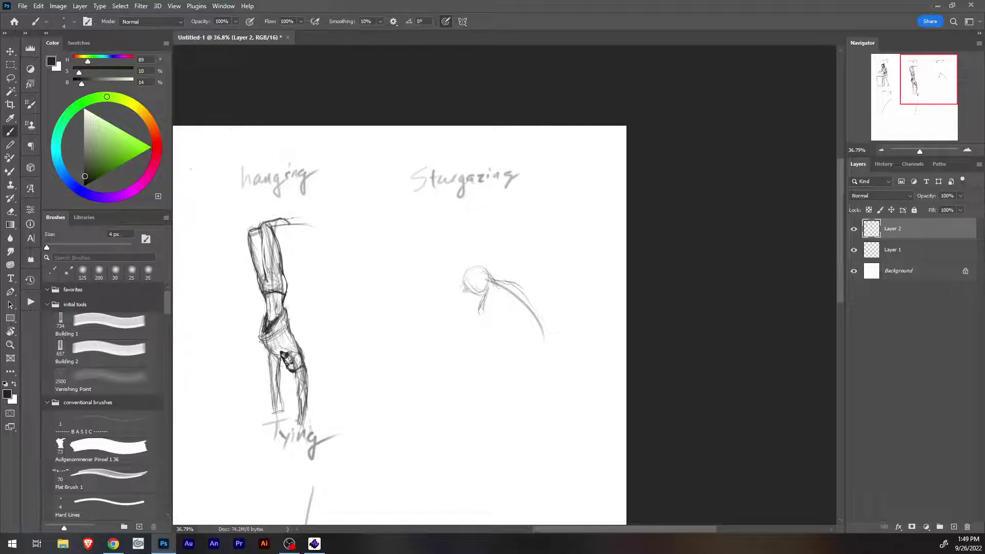
Sketch a large tilted telescope tube under the Stargazing heading with an eyepiece reaching the figure's face.
drag(452, 284, 464, 294)
drag(491, 222, 413, 295)
drag(469, 204, 411, 282)
drag(464, 209, 451, 224)
drag(414, 283, 428, 296)
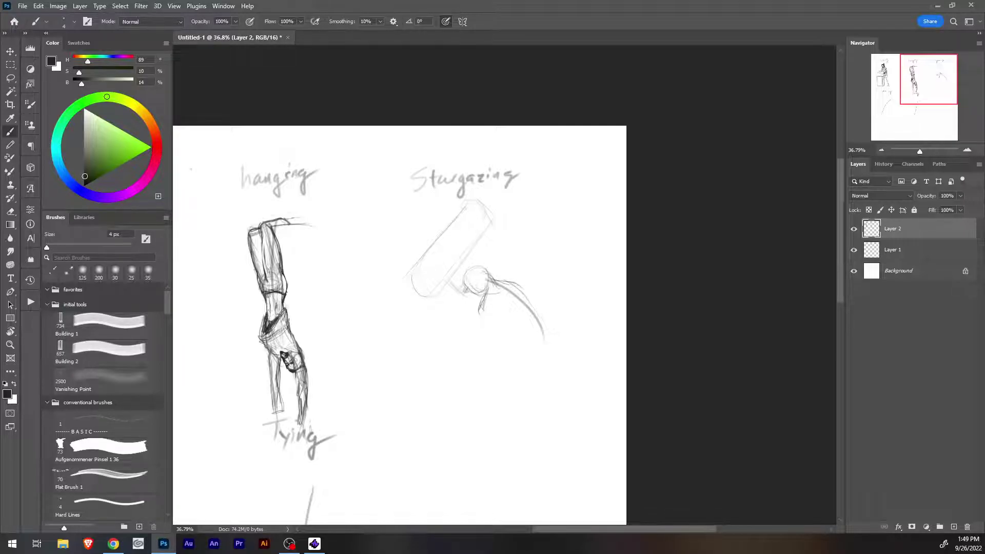
Build up the stargazing figure's shoulder and curved back along the line of action, undoing a stray stroke beside it.
drag(505, 279, 516, 290)
mouse_move(510, 286)
mouse_down()
mouse_move(514, 301)
mouse_move(489, 297)
mouse_move(531, 293)
mouse_move(521, 301)
mouse_move(536, 315)
mouse_move(531, 299)
mouse_up()
drag(532, 297, 544, 328)
drag(530, 293, 538, 331)
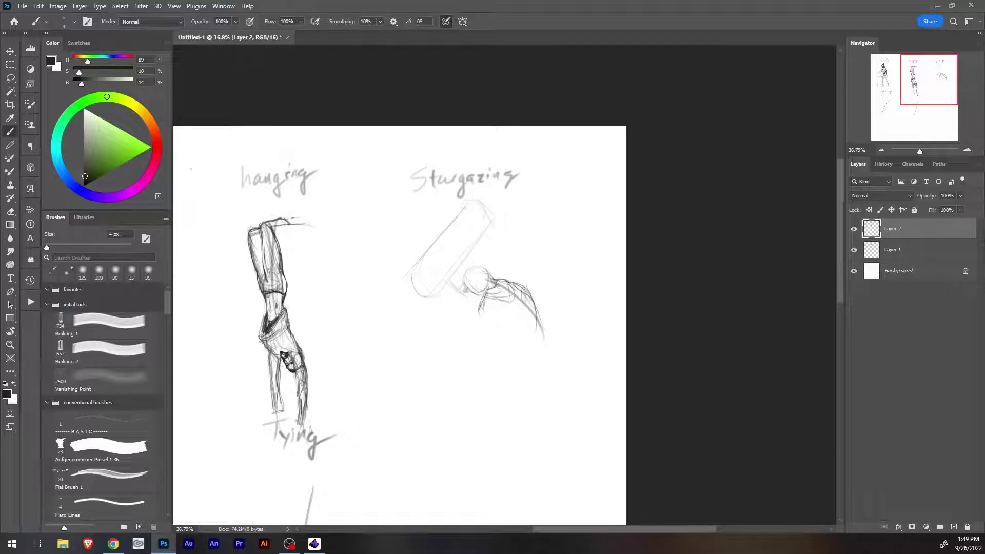
mouse_move(596, 297)
mouse_down()
mouse_move(541, 248)
mouse_move(610, 188)
mouse_up()
key(ctrl+z)
Sketch the stargazing figure's arm reaching down to the knee and the lower leg beneath it.
drag(480, 313, 485, 348)
drag(476, 349, 487, 354)
drag(481, 358, 489, 382)
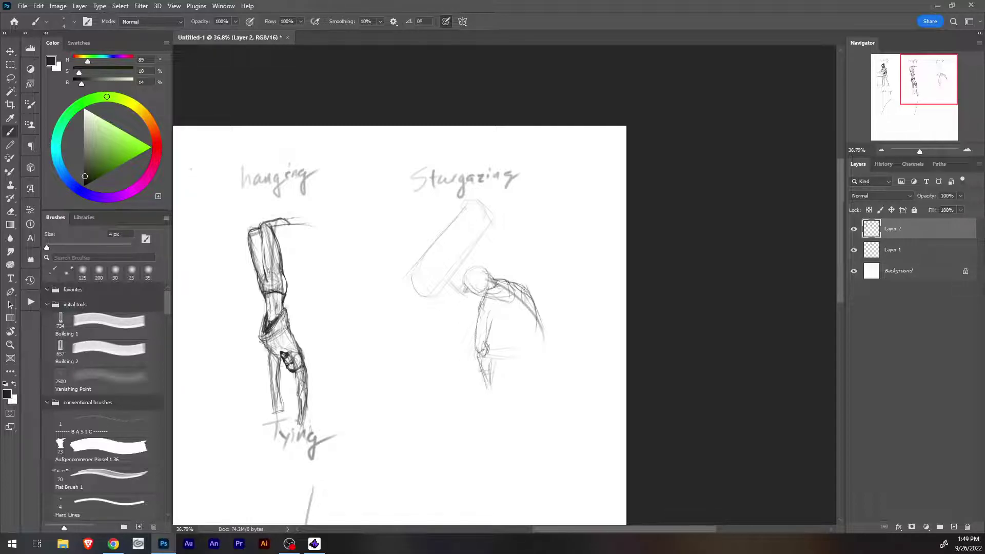
Outline the stargazing figure's thigh and rounded seat, with short support strokes underneath.
mouse_move(491, 344)
mouse_down()
mouse_move(522, 338)
mouse_move(510, 360)
mouse_move(526, 363)
mouse_up()
mouse_move(543, 331)
mouse_down()
mouse_move(549, 357)
mouse_move(522, 365)
mouse_up()
drag(527, 358, 534, 374)
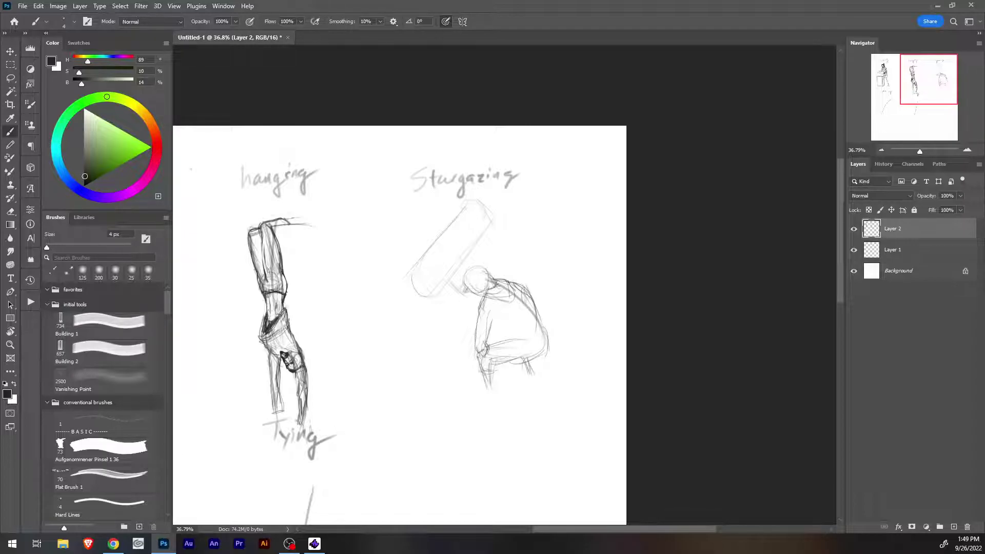
Draw the stargazing figure's bent arm resting on the thigh and reinforce the back contour.
drag(518, 318, 513, 345)
mouse_move(514, 313)
mouse_down()
mouse_move(506, 331)
mouse_move(515, 337)
mouse_up()
mouse_move(503, 320)
mouse_down()
mouse_move(522, 315)
mouse_move(511, 318)
mouse_up()
mouse_move(502, 313)
mouse_down()
mouse_move(514, 324)
mouse_move(512, 347)
mouse_move(548, 338)
mouse_up()
drag(525, 294, 536, 315)
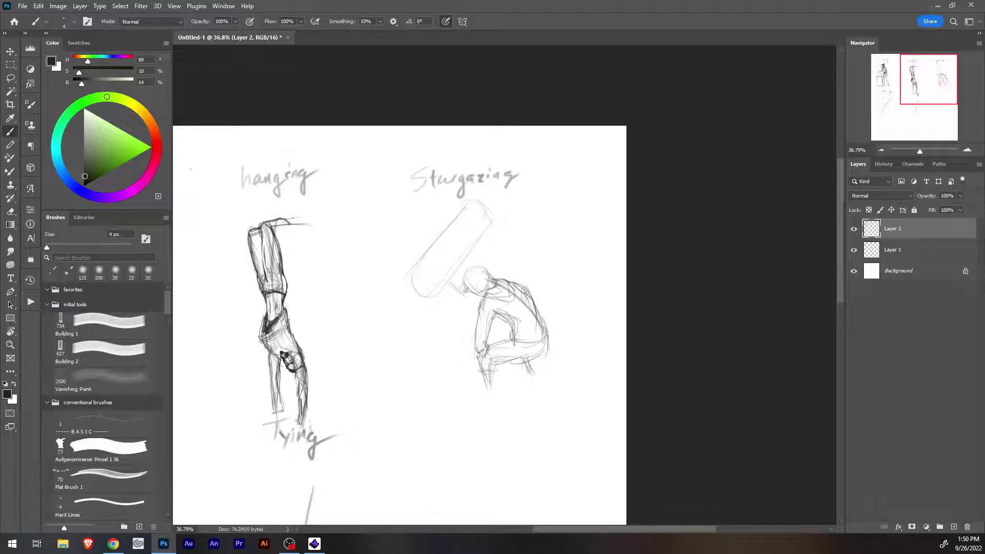
Sketch the stargazing figure's ponytail, hair and face, shading the hair with repeated strokes.
mouse_move(478, 277)
mouse_down()
mouse_move(493, 278)
mouse_move(498, 295)
mouse_move(484, 286)
mouse_move(486, 295)
mouse_move(504, 311)
mouse_move(492, 311)
mouse_up()
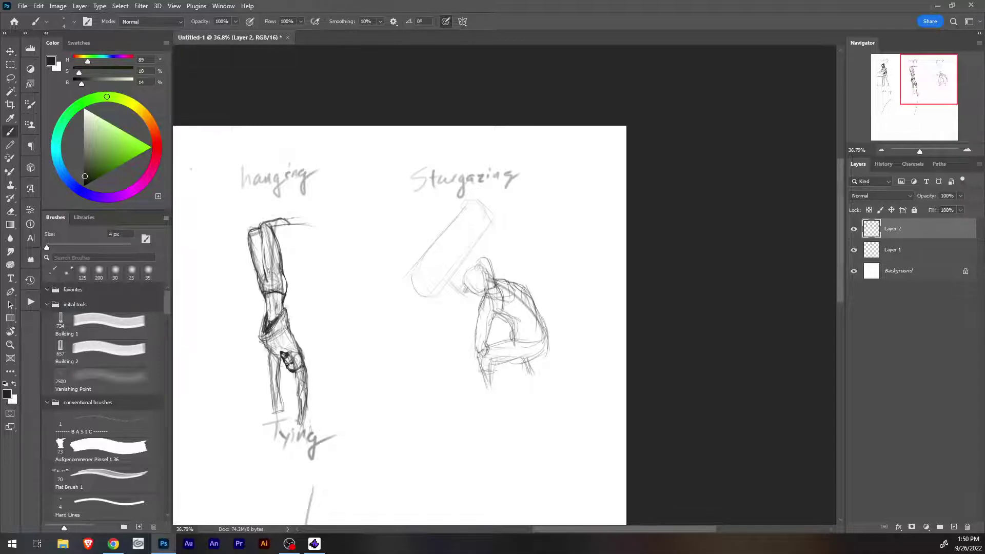
drag(483, 264, 494, 295)
drag(472, 271, 464, 281)
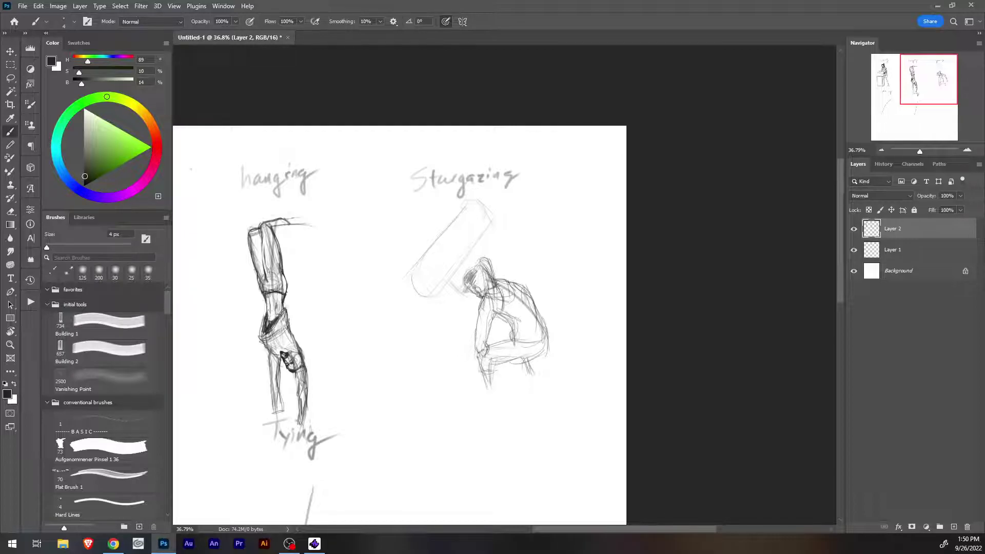
mouse_move(479, 271)
mouse_down()
mouse_move(473, 282)
mouse_move(486, 287)
mouse_up()
mouse_move(484, 265)
mouse_down()
mouse_move(478, 277)
mouse_move(492, 279)
mouse_move(482, 299)
mouse_move(506, 294)
mouse_up()
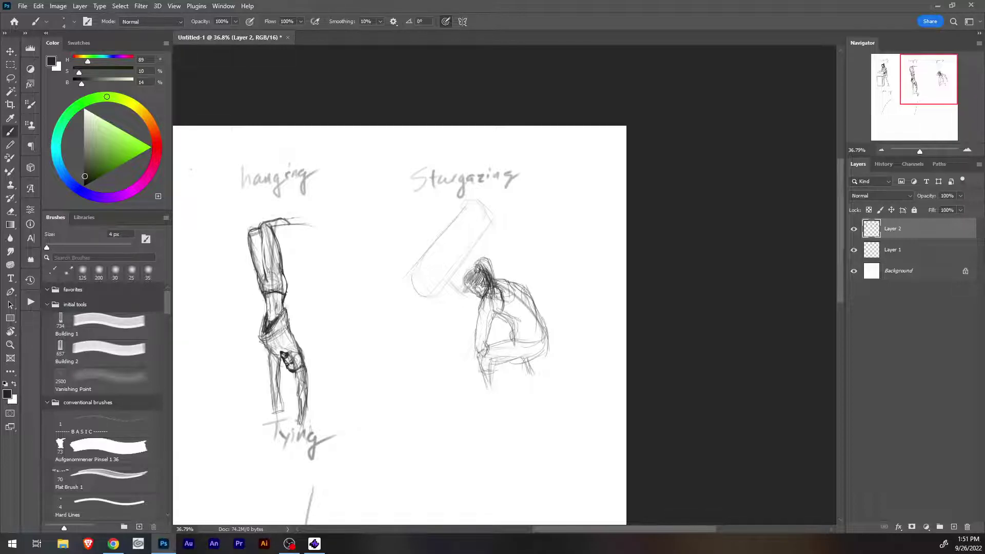
mouse_move(480, 262)
mouse_down()
mouse_move(489, 269)
mouse_move(469, 284)
mouse_up()
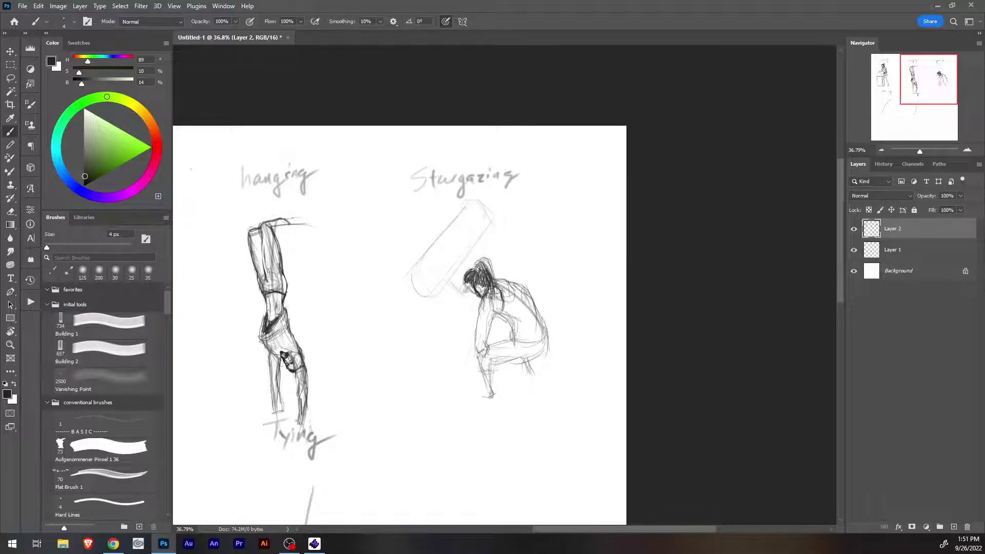
Finish the stargazing figure's foot and outline the sleeve opening around the shoulder with dark strokes.
drag(487, 393, 479, 396)
drag(503, 298, 515, 296)
drag(920, 151, 928, 151)
mouse_move(541, 337)
mouse_down()
mouse_move(499, 353)
mouse_move(555, 333)
mouse_move(539, 340)
mouse_up()
mouse_move(459, 266)
mouse_down()
mouse_move(523, 264)
mouse_move(527, 276)
mouse_move(500, 261)
mouse_up()
mouse_move(478, 310)
mouse_down()
mouse_move(498, 303)
mouse_move(530, 317)
mouse_move(496, 320)
mouse_move(532, 312)
mouse_up()
drag(533, 313, 490, 324)
mouse_move(518, 266)
mouse_down()
mouse_move(534, 289)
mouse_move(536, 311)
mouse_move(526, 313)
mouse_move(550, 280)
mouse_move(537, 268)
mouse_move(558, 324)
mouse_move(532, 345)
mouse_up()
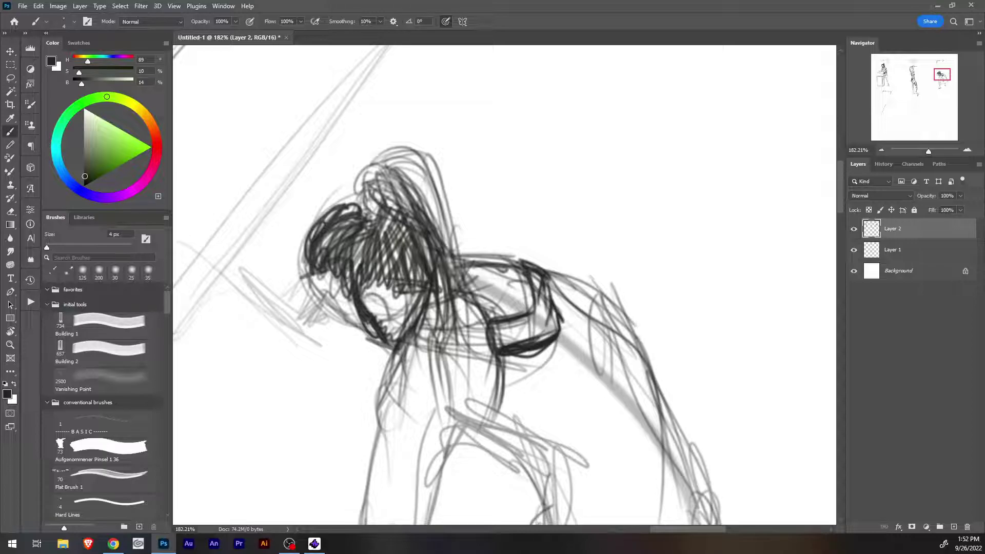
Darken the stargazing figure's front hair and beard along the jaw, and outline the ear.
drag(331, 216, 303, 279)
mouse_move(324, 234)
mouse_down()
mouse_move(311, 290)
mouse_move(322, 278)
mouse_move(343, 294)
mouse_up()
mouse_move(355, 255)
mouse_down()
mouse_move(345, 300)
mouse_move(379, 343)
mouse_move(396, 348)
mouse_up()
drag(372, 339, 393, 349)
mouse_move(362, 295)
mouse_down()
mouse_move(375, 291)
mouse_move(389, 324)
mouse_up()
drag(372, 267, 363, 282)
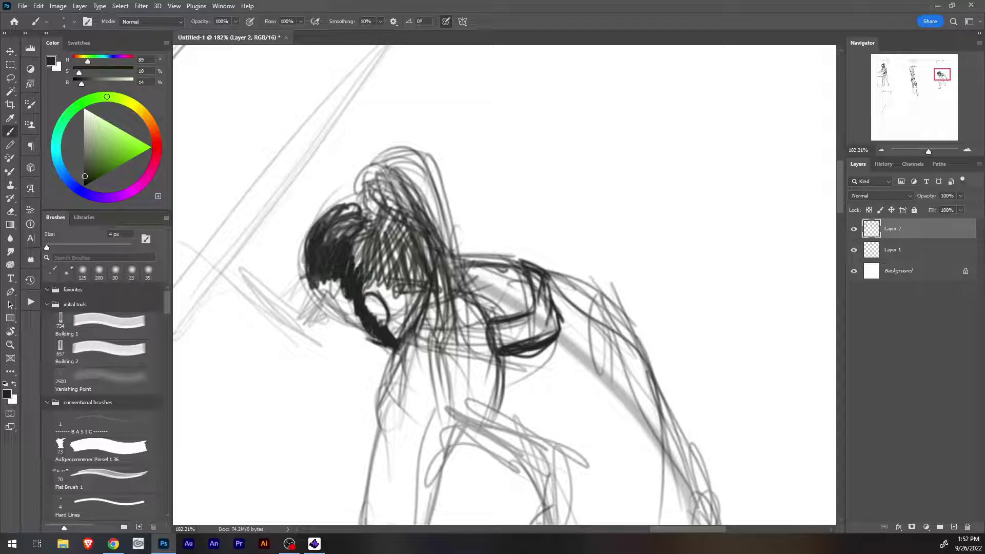
Fill the stargazing figure's hair solid from the forehead to the back of the head with a 6 px brush.
drag(328, 214, 362, 198)
drag(334, 210, 364, 196)
drag(318, 228, 351, 198)
mouse_move(302, 245)
mouse_down()
mouse_move(340, 200)
mouse_move(361, 205)
mouse_up()
mouse_move(334, 246)
mouse_down()
mouse_move(358, 208)
mouse_move(359, 218)
mouse_up()
mouse_move(354, 267)
mouse_down()
mouse_move(367, 223)
mouse_move(384, 226)
mouse_up()
drag(375, 282, 384, 228)
mouse_move(365, 295)
mouse_down()
mouse_move(375, 264)
mouse_move(368, 277)
mouse_up()
drag(385, 260, 389, 235)
mouse_move(377, 290)
mouse_down()
mouse_move(387, 233)
mouse_move(395, 256)
mouse_move(378, 284)
mouse_move(403, 277)
mouse_move(384, 218)
mouse_up()
mouse_move(402, 272)
mouse_down()
mouse_move(398, 248)
mouse_move(400, 264)
mouse_up()
drag(391, 247, 383, 225)
drag(410, 280, 392, 224)
drag(414, 282, 395, 222)
mouse_move(407, 290)
mouse_down()
mouse_move(416, 272)
mouse_move(408, 281)
mouse_up()
drag(410, 258, 401, 225)
drag(421, 284, 405, 229)
mouse_move(429, 287)
mouse_down()
mouse_move(416, 248)
mouse_move(422, 281)
mouse_up()
mouse_move(415, 297)
mouse_down()
mouse_move(419, 284)
mouse_move(429, 283)
mouse_move(425, 292)
mouse_move(439, 280)
mouse_up()
drag(445, 284, 438, 276)
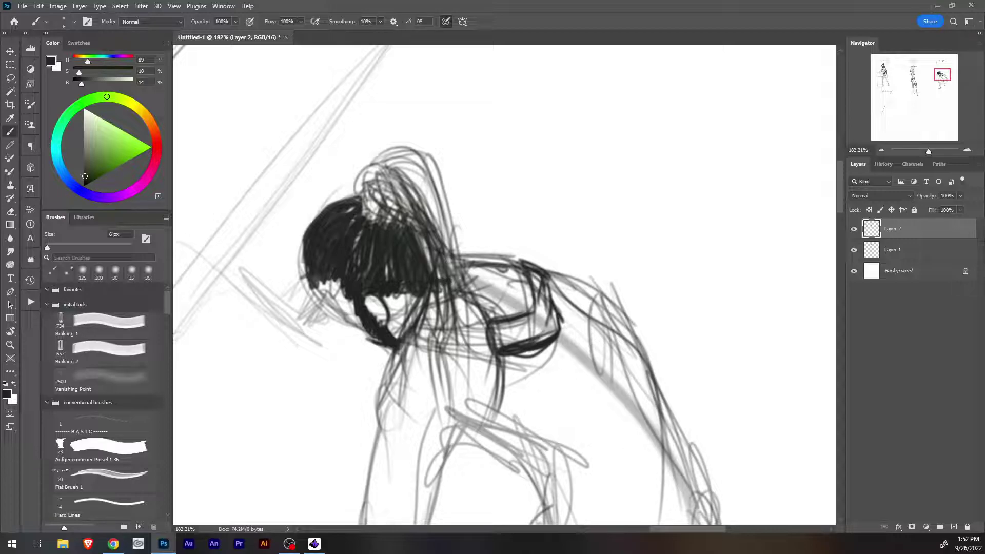
Darken the stargazing figure's ponytail from its base down past the neck, and the strands behind the ear, with dense strokes.
mouse_move(377, 164)
mouse_down()
mouse_move(369, 197)
mouse_move(382, 206)
mouse_up()
drag(375, 190, 390, 216)
drag(380, 164, 391, 220)
mouse_move(385, 184)
mouse_down()
mouse_move(406, 236)
mouse_move(391, 205)
mouse_move(399, 211)
mouse_up()
mouse_move(382, 163)
mouse_down()
mouse_move(430, 192)
mouse_move(406, 210)
mouse_move(423, 226)
mouse_move(402, 183)
mouse_move(414, 211)
mouse_up()
mouse_move(400, 169)
mouse_down()
mouse_move(431, 213)
mouse_move(422, 190)
mouse_up()
mouse_move(413, 190)
mouse_down()
mouse_move(437, 229)
mouse_move(407, 197)
mouse_up()
mouse_move(405, 193)
mouse_down()
mouse_move(434, 273)
mouse_move(415, 319)
mouse_up()
drag(425, 286, 413, 314)
drag(416, 310, 398, 338)
drag(414, 293, 396, 337)
Darken the front edge of the stargazing figure's hair and outline the face down to the chin.
mouse_move(312, 288)
mouse_down()
mouse_move(344, 311)
mouse_move(322, 298)
mouse_up()
mouse_move(308, 254)
mouse_down()
mouse_move(302, 286)
mouse_move(301, 271)
mouse_up()
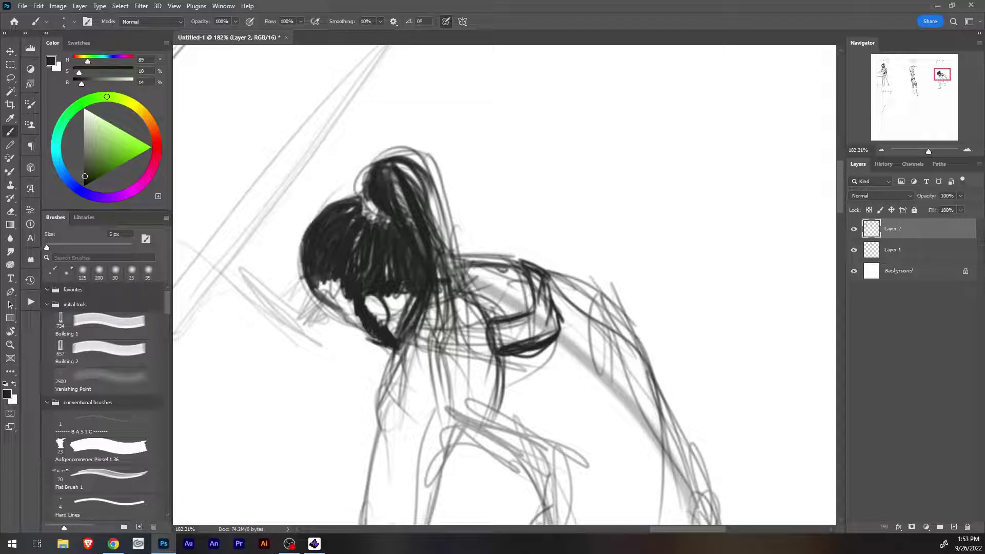
drag(336, 308, 383, 345)
key(e)
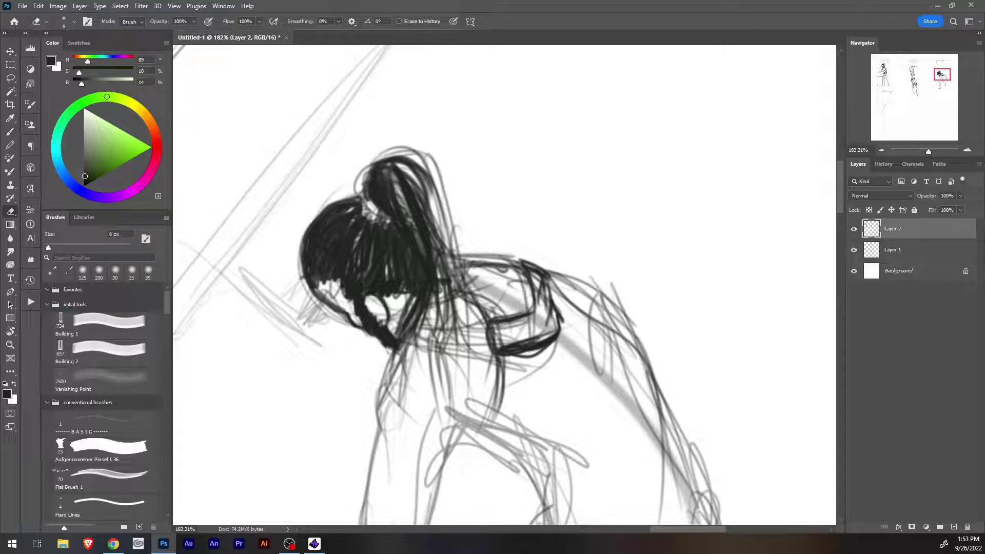
Refine the stargazing figure's ear and sideburn by alternating a 3 px brush with a 5 px eraser.
key(b)
mouse_move(365, 307)
mouse_down()
mouse_move(379, 301)
mouse_move(386, 326)
mouse_up()
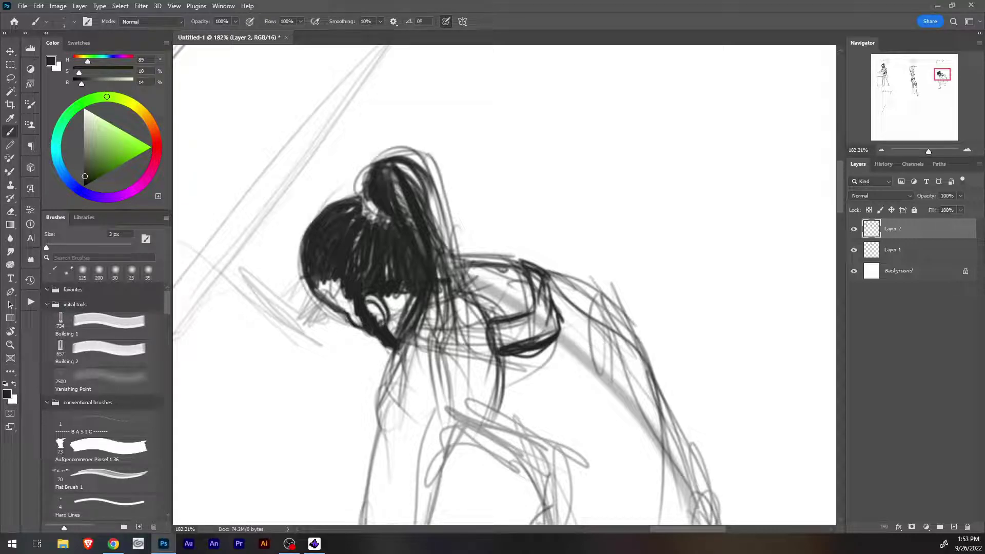
mouse_move(364, 304)
mouse_down()
mouse_move(382, 296)
mouse_move(372, 303)
mouse_move(383, 319)
mouse_move(364, 300)
mouse_move(382, 327)
mouse_move(384, 300)
mouse_up()
key(e)
key([)
key(b)
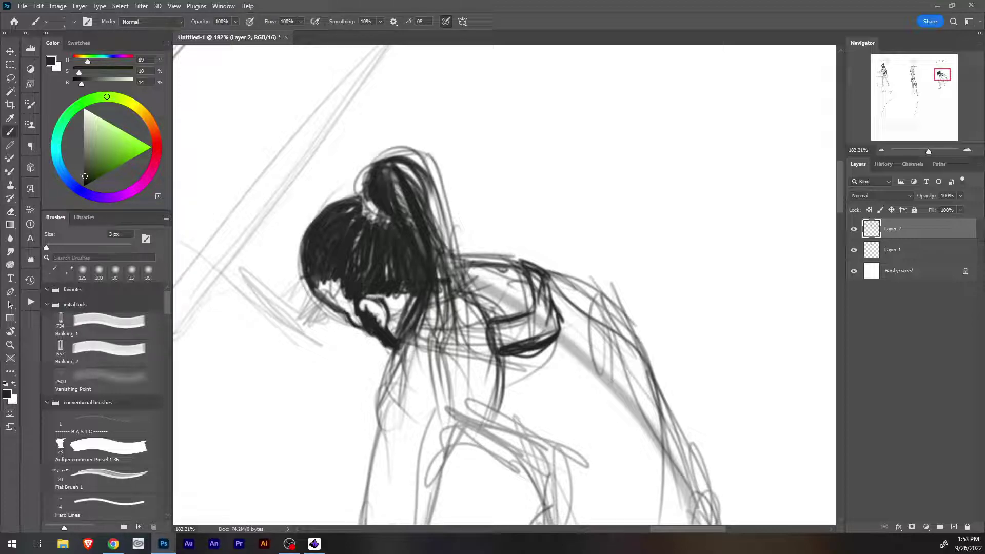
key(e)
mouse_move(379, 319)
mouse_down()
mouse_move(382, 328)
mouse_move(361, 312)
mouse_move(380, 328)
mouse_up()
key(b)
key(e)
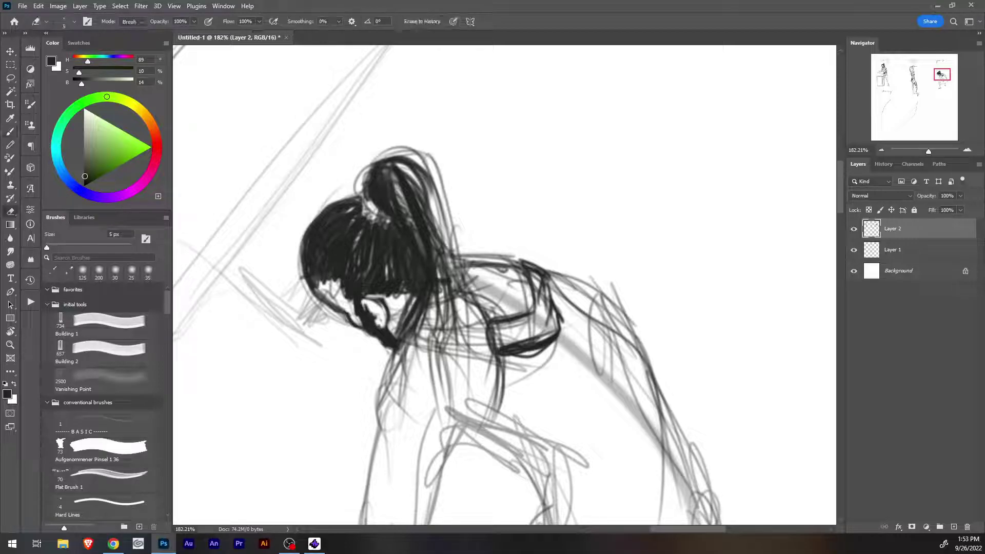
key(b)
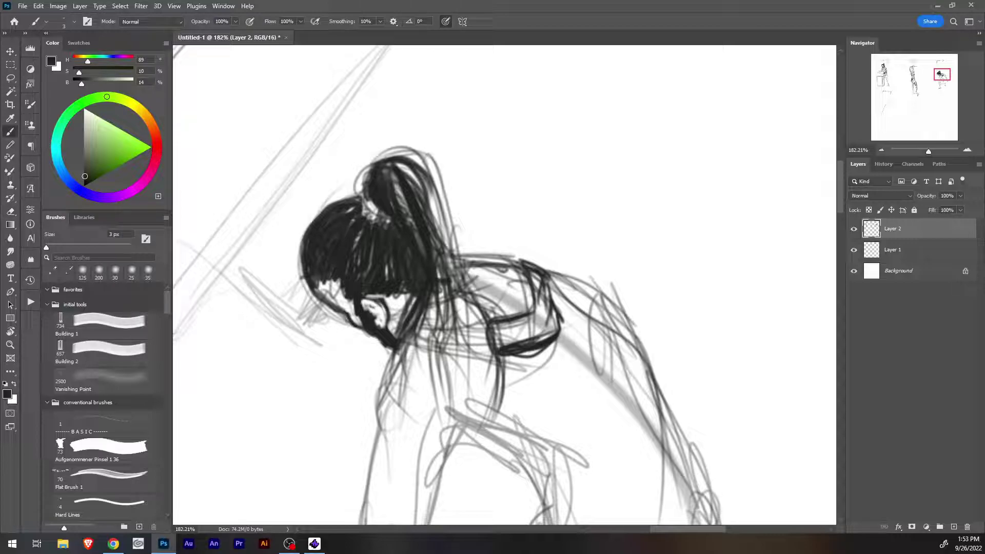
key(e)
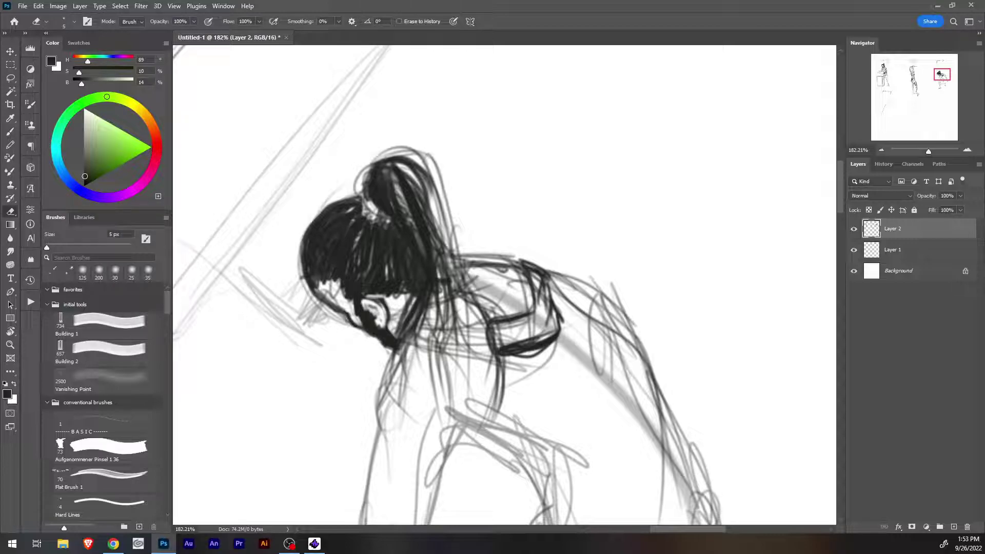
mouse_move(370, 313)
mouse_down()
mouse_move(376, 321)
mouse_move(368, 311)
mouse_up()
drag(378, 298, 390, 315)
Draw loose flyaway hairs around the top of the ponytail and behind the ear with a 4 px brush.
key(b)
mouse_move(375, 157)
mouse_down()
mouse_move(366, 193)
mouse_move(322, 186)
mouse_up()
mouse_move(366, 168)
mouse_down()
mouse_move(347, 124)
mouse_move(405, 148)
mouse_move(411, 171)
mouse_move(405, 130)
mouse_move(385, 151)
mouse_up()
drag(383, 211, 391, 221)
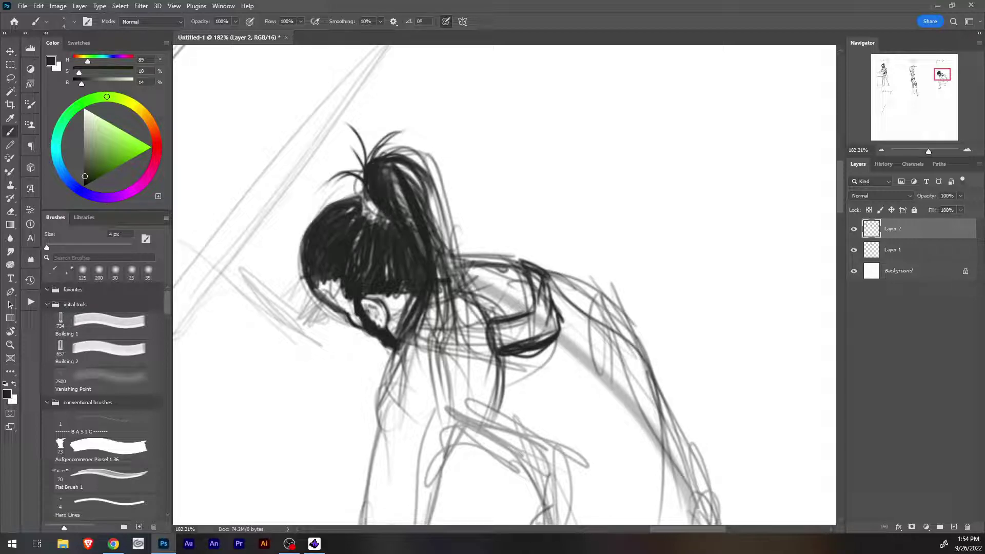
mouse_move(414, 300)
mouse_down()
mouse_move(391, 331)
mouse_move(396, 361)
mouse_up()
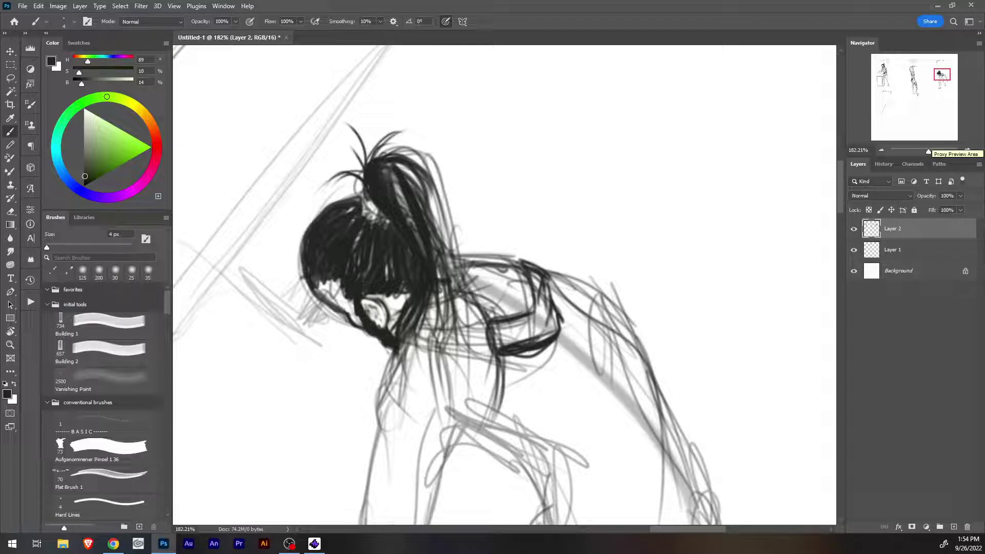
Outline the shirt collar band across the stargazing figure's neck and shoulder with dark strokes.
drag(941, 74, 940, 77)
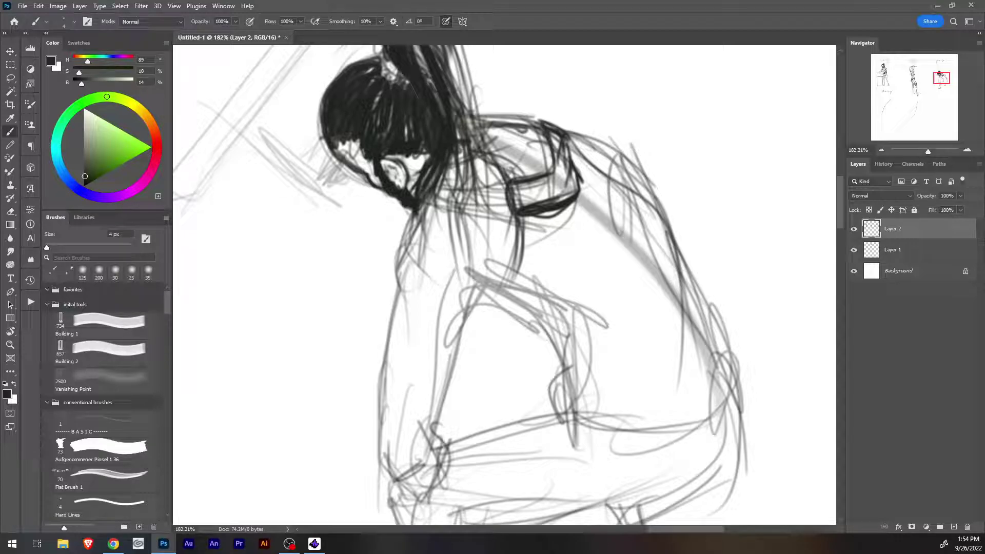
drag(517, 209, 460, 207)
mouse_move(508, 184)
mouse_down()
mouse_move(461, 191)
mouse_move(438, 179)
mouse_up()
mouse_move(501, 212)
mouse_down()
mouse_move(444, 175)
mouse_move(447, 166)
mouse_move(524, 178)
mouse_up()
mouse_move(444, 169)
mouse_down()
mouse_move(504, 182)
mouse_move(456, 177)
mouse_move(482, 200)
mouse_move(437, 183)
mouse_up()
mouse_move(508, 208)
mouse_down()
mouse_move(450, 191)
mouse_move(405, 238)
mouse_up()
Darken both contours of the stargazing figure's arm from the shoulder to the elbow, including the short sleeve's hem.
mouse_move(422, 206)
mouse_down()
mouse_move(396, 269)
mouse_move(404, 316)
mouse_up()
mouse_move(403, 248)
mouse_down()
mouse_move(434, 242)
mouse_move(493, 285)
mouse_move(431, 431)
mouse_up()
drag(447, 380, 414, 447)
drag(400, 284, 380, 370)
drag(400, 293, 382, 409)
drag(389, 357, 377, 428)
drag(385, 338, 376, 393)
drag(386, 359, 377, 416)
Outline the lower end of the arm resting on the knee and erase the stray strokes beside it.
mouse_move(382, 381)
mouse_down()
mouse_move(370, 447)
mouse_move(398, 472)
mouse_move(439, 445)
mouse_up()
mouse_move(395, 468)
mouse_down()
mouse_move(451, 429)
mouse_move(456, 446)
mouse_move(421, 495)
mouse_move(385, 461)
mouse_up()
drag(452, 434, 470, 433)
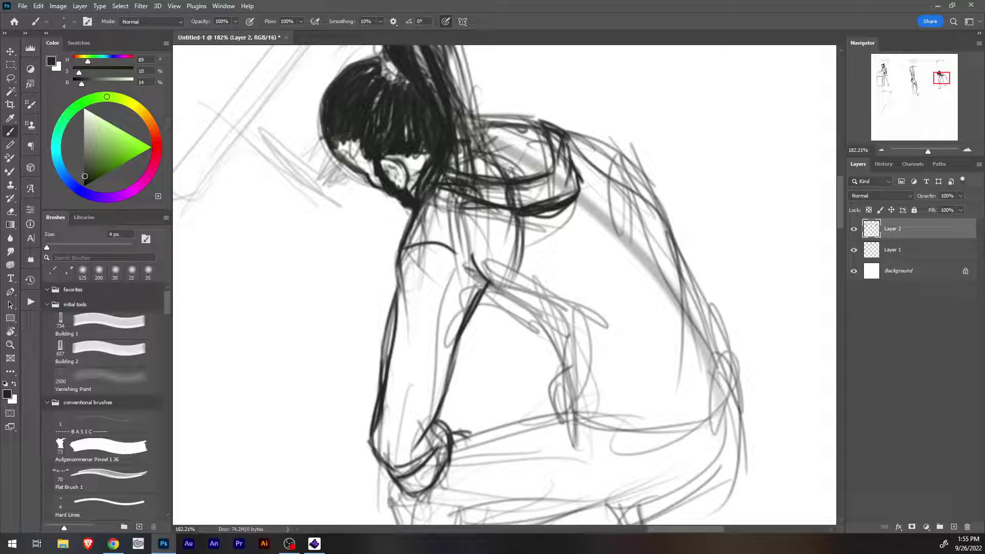
key(e)
drag(472, 430, 457, 435)
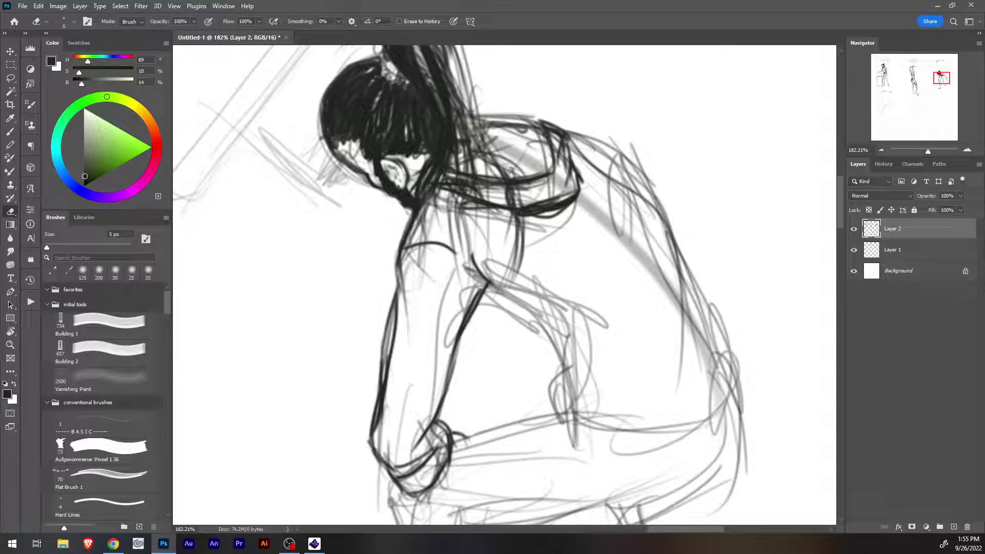
Darken the front contour of the stargazing figure's torso from the armpit down to the thigh.
key(b)
drag(481, 297, 565, 310)
drag(490, 299, 568, 326)
mouse_move(481, 300)
mouse_down()
mouse_move(554, 315)
mouse_move(565, 347)
mouse_up()
drag(525, 313, 589, 359)
mouse_move(555, 341)
mouse_down()
mouse_move(572, 374)
mouse_move(561, 418)
mouse_up()
drag(568, 382, 556, 424)
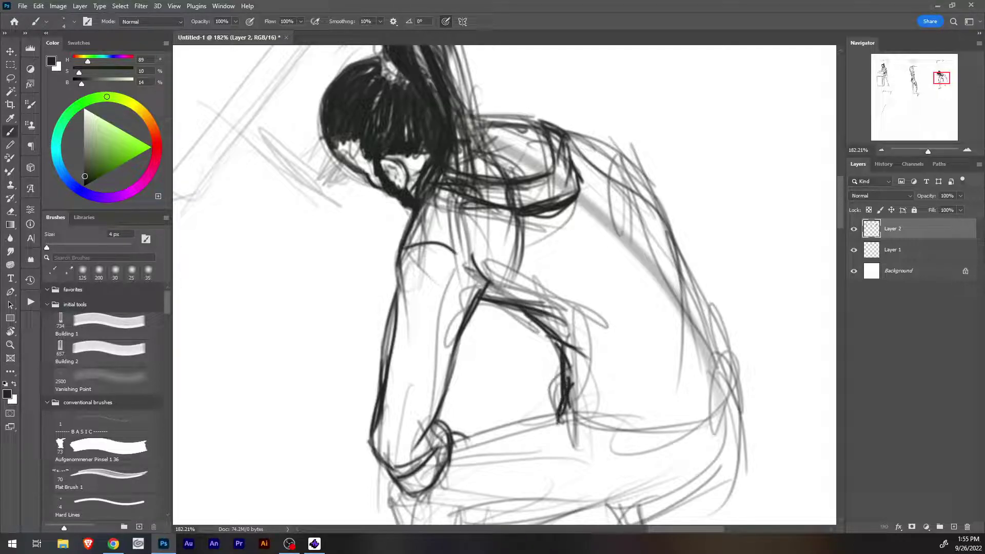
Darken the curve of the stargazing figure's back from the shoulder down to the hips.
drag(566, 121, 641, 176)
mouse_move(536, 118)
mouse_down()
mouse_move(607, 143)
mouse_move(668, 230)
mouse_up()
drag(639, 173, 685, 261)
drag(673, 219, 708, 312)
mouse_move(684, 267)
mouse_down()
mouse_move(739, 366)
mouse_move(737, 396)
mouse_up()
Outline the upper and lower edges of the stargazing figure's thigh from the hips to the knee.
mouse_move(726, 348)
mouse_down()
mouse_move(749, 424)
mouse_move(749, 415)
mouse_move(609, 441)
mouse_up()
drag(741, 424, 544, 421)
mouse_move(657, 444)
mouse_down()
mouse_move(544, 418)
mouse_move(452, 449)
mouse_up()
drag(556, 412, 451, 449)
mouse_move(641, 441)
mouse_down()
mouse_move(522, 220)
mouse_move(481, 241)
mouse_up()
mouse_move(547, 268)
mouse_down()
mouse_move(428, 327)
mouse_move(384, 334)
mouse_up()
drag(526, 283, 346, 332)
drag(446, 319, 323, 338)
drag(385, 321, 291, 343)
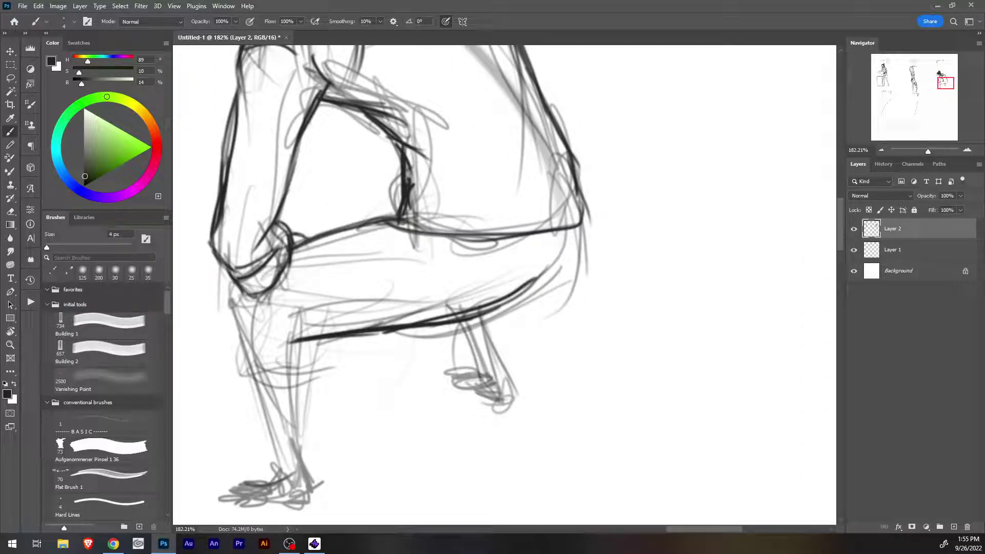
Outline the fold behind the stargazing figure's bent knee and the trouser leg down to its hem.
drag(314, 311, 279, 352)
drag(350, 274, 288, 345)
drag(341, 313, 289, 349)
mouse_move(373, 309)
mouse_down()
mouse_move(296, 339)
mouse_move(306, 368)
mouse_up()
mouse_move(312, 341)
mouse_down()
mouse_move(306, 381)
mouse_move(241, 386)
mouse_move(244, 376)
mouse_up()
drag(250, 390, 231, 288)
Outline the stargazing figure's rear foot, the front shin and the front foot.
mouse_move(463, 324)
mouse_down()
mouse_move(485, 382)
mouse_move(497, 368)
mouse_move(510, 395)
mouse_move(477, 403)
mouse_move(469, 385)
mouse_move(445, 381)
mouse_up()
drag(465, 389, 448, 369)
drag(445, 370, 477, 365)
drag(457, 372, 469, 367)
mouse_move(258, 386)
mouse_down()
mouse_move(279, 483)
mouse_move(231, 494)
mouse_up()
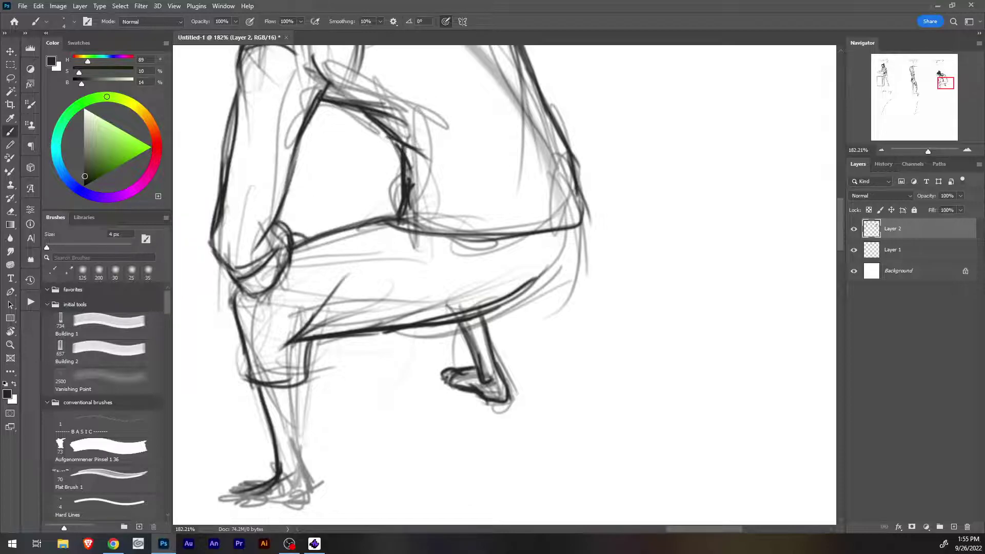
Outline the telescope tube and its eyepiece above the stargazing figure.
scroll(504, 284, down, 8)
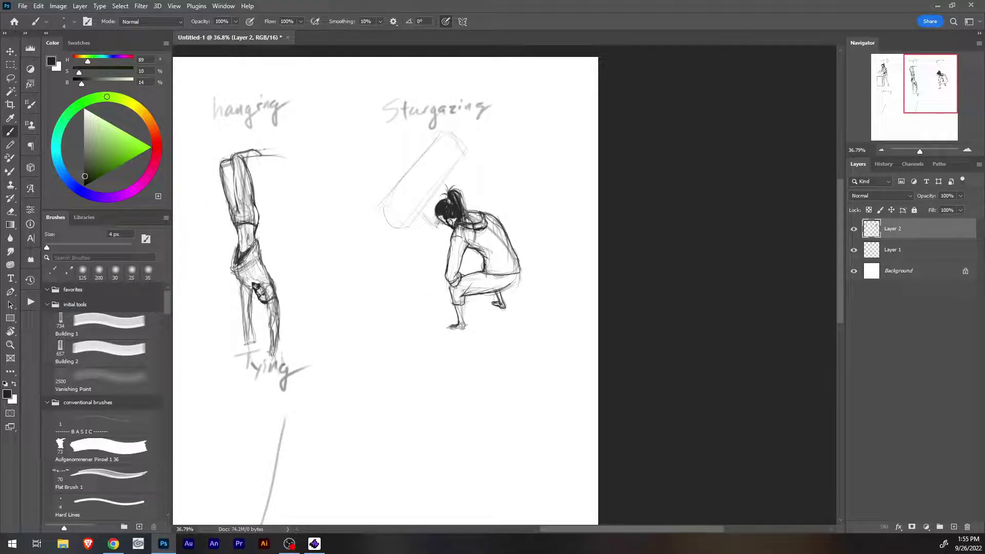
drag(442, 228, 417, 203)
drag(467, 149, 419, 206)
mouse_move(436, 126)
mouse_down()
mouse_move(468, 154)
mouse_move(378, 208)
mouse_up()
mouse_move(416, 163)
mouse_down()
mouse_move(375, 211)
mouse_move(405, 225)
mouse_up()
drag(435, 194, 418, 208)
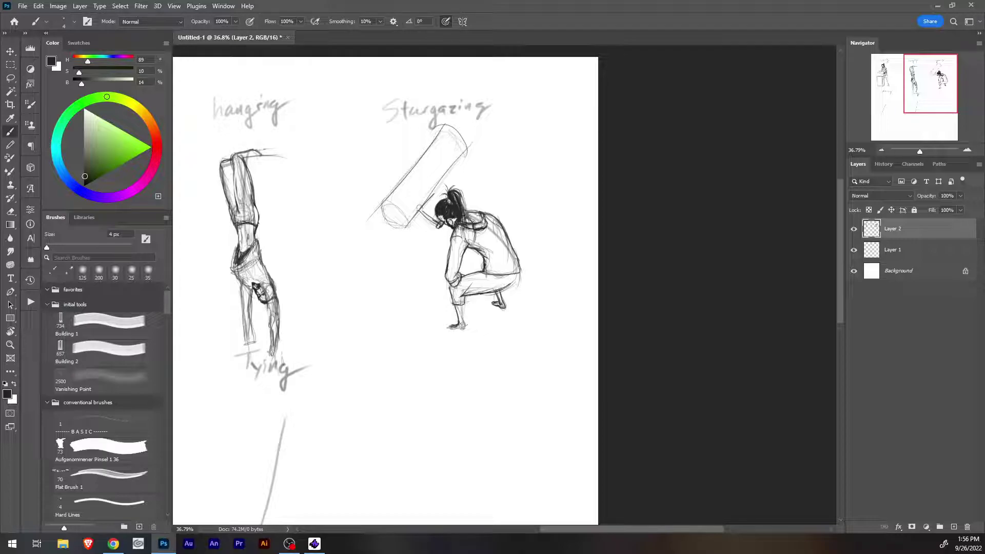
Round off the underside of the stargazing figure's hips with short dark strokes.
drag(517, 272, 501, 292)
drag(516, 282, 497, 295)
drag(512, 279, 502, 289)
Sketch the shoulder and the straight supporting arm off the examining line of action with a 4 px brush.
mouse_move(939, 82)
mouse_down()
mouse_move(908, 89)
mouse_move(906, 106)
mouse_move(884, 100)
mouse_up()
key(ctrl+1)
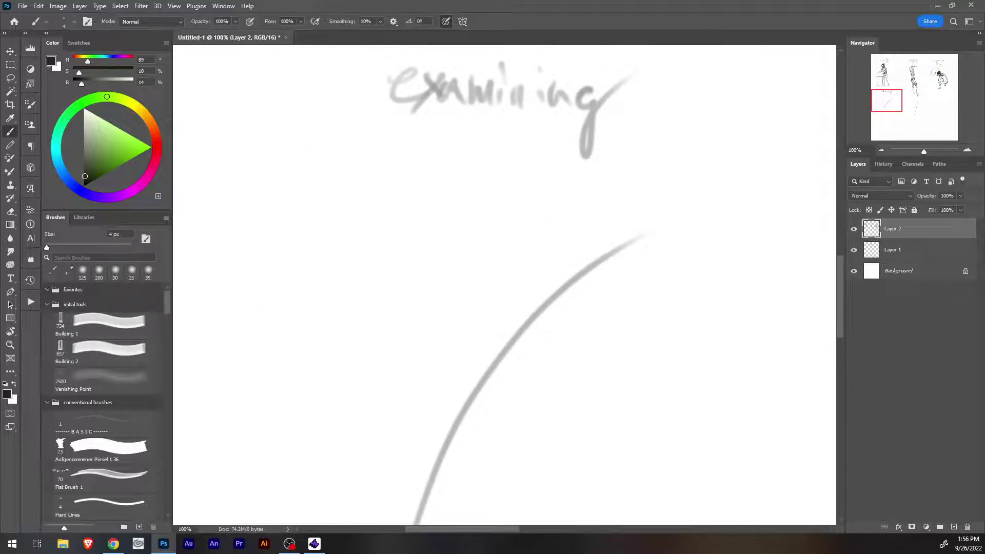
drag(924, 152, 925, 152)
drag(914, 97, 904, 105)
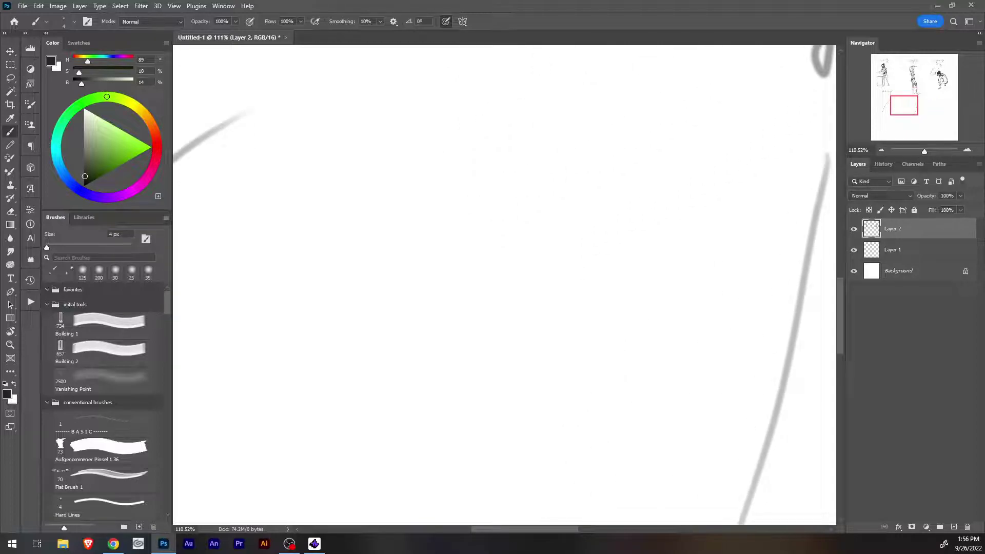
drag(925, 152, 921, 151)
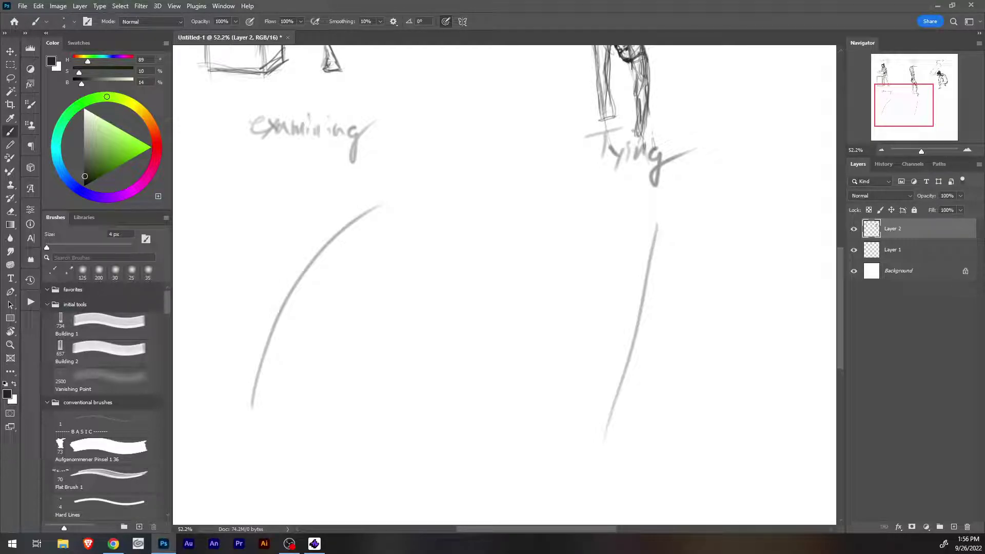
drag(345, 221, 368, 200)
mouse_move(314, 246)
mouse_down()
mouse_move(364, 203)
mouse_move(402, 216)
mouse_move(336, 248)
mouse_move(338, 236)
mouse_move(339, 275)
mouse_up()
drag(336, 234, 334, 302)
drag(335, 257, 331, 307)
drag(333, 295, 339, 325)
drag(328, 276, 341, 336)
Sketch the examining figure's raised arm and hand in front of the chest, and a circle for the head.
drag(359, 224, 372, 245)
mouse_move(352, 226)
mouse_down()
mouse_move(382, 231)
mouse_move(392, 265)
mouse_up()
drag(389, 249, 390, 265)
mouse_move(399, 245)
mouse_down()
mouse_move(374, 253)
mouse_move(398, 247)
mouse_up()
mouse_move(392, 195)
mouse_down()
mouse_move(369, 218)
mouse_move(403, 215)
mouse_up()
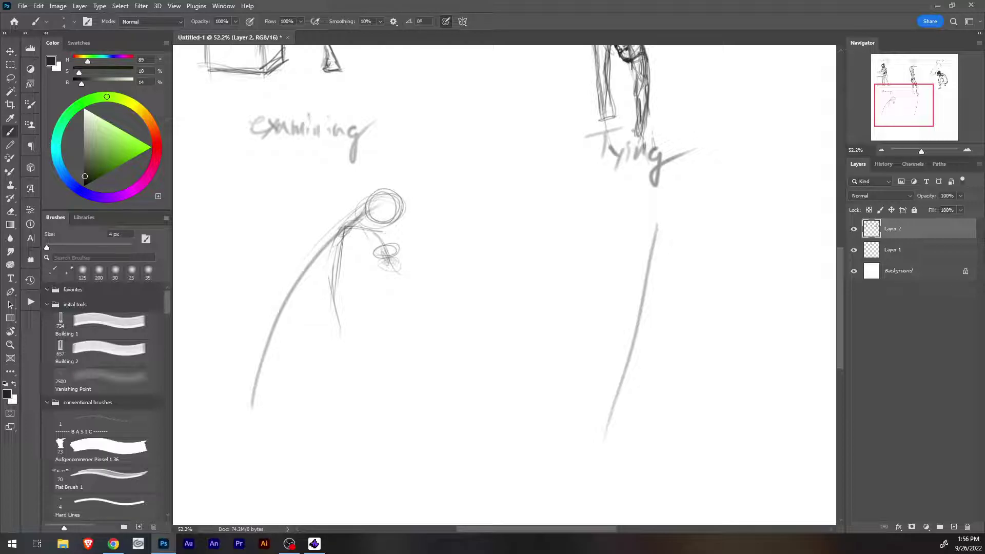
Add the examining figure's neck and jaw, and thicken the supporting arm and the raised arm into full shapes.
mouse_move(398, 211)
mouse_down()
mouse_move(394, 228)
mouse_move(366, 233)
mouse_up()
mouse_move(380, 200)
mouse_down()
mouse_move(362, 234)
mouse_move(361, 204)
mouse_move(359, 215)
mouse_up()
mouse_move(370, 194)
mouse_down()
mouse_move(387, 188)
mouse_move(399, 212)
mouse_move(342, 224)
mouse_move(349, 216)
mouse_move(334, 237)
mouse_move(329, 307)
mouse_move(339, 332)
mouse_up()
drag(340, 281, 344, 330)
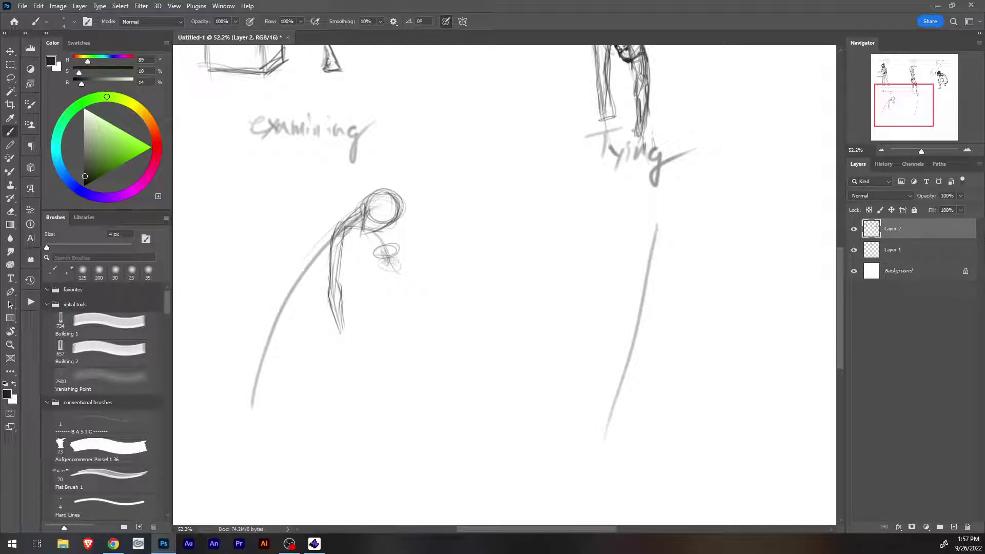
drag(347, 251, 337, 283)
mouse_move(349, 234)
mouse_down()
mouse_move(338, 275)
mouse_move(345, 247)
mouse_up()
mouse_move(380, 228)
mouse_down()
mouse_move(386, 239)
mouse_move(366, 242)
mouse_move(387, 246)
mouse_move(371, 250)
mouse_move(397, 275)
mouse_up()
mouse_move(394, 264)
mouse_down()
mouse_move(397, 272)
mouse_move(348, 256)
mouse_move(361, 251)
mouse_up()
Sketch the examining figure's back along the line of action from the shoulder down past the hips.
drag(349, 216, 333, 231)
drag(342, 218, 319, 244)
mouse_move(342, 217)
mouse_down()
mouse_move(298, 269)
mouse_move(303, 277)
mouse_move(307, 266)
mouse_move(256, 368)
mouse_up()
drag(291, 289, 234, 420)
drag(255, 371, 246, 394)
mouse_move(292, 280)
mouse_down()
mouse_move(268, 343)
mouse_move(274, 327)
mouse_up()
mouse_move(304, 263)
mouse_down()
mouse_move(282, 296)
mouse_move(271, 348)
mouse_up()
Sketch the back and front contours of the examining figure's rear leg.
drag(278, 304, 269, 367)
drag(275, 334, 237, 415)
mouse_move(265, 359)
mouse_down()
mouse_move(230, 419)
mouse_move(241, 402)
mouse_up()
drag(308, 295, 285, 370)
drag(302, 330, 251, 410)
drag(274, 380, 244, 414)
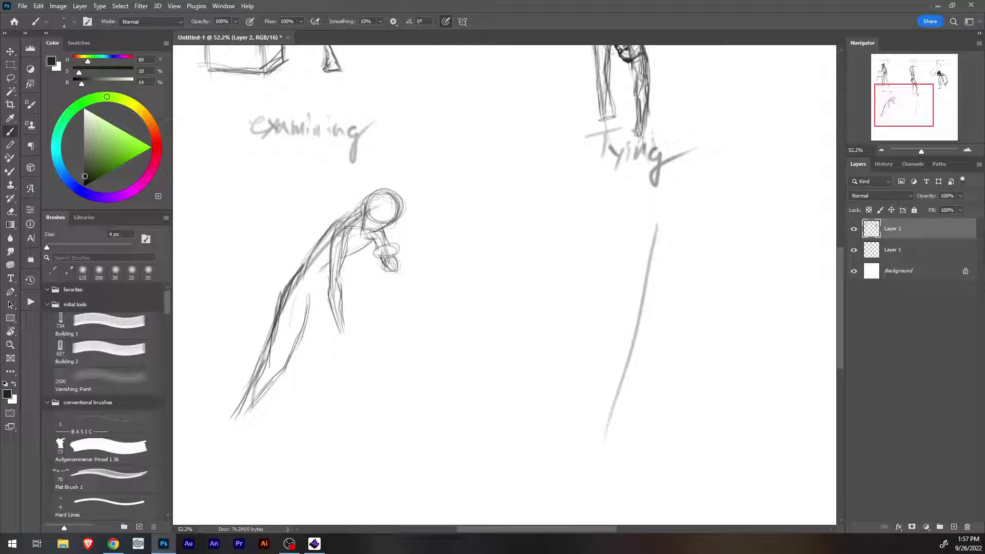
Add lines for the examining figure's other arm and front thigh, and a straighter lower leg.
drag(329, 271, 319, 326)
drag(325, 291, 326, 349)
mouse_move(328, 308)
mouse_down()
mouse_move(322, 342)
mouse_move(303, 352)
mouse_move(326, 369)
mouse_up()
drag(307, 296, 292, 358)
drag(305, 317, 277, 359)
drag(280, 299, 269, 414)
drag(288, 363, 277, 430)
Erase the slanted lower leg lines of the examining figure with a 30 px eraser.
key(e)
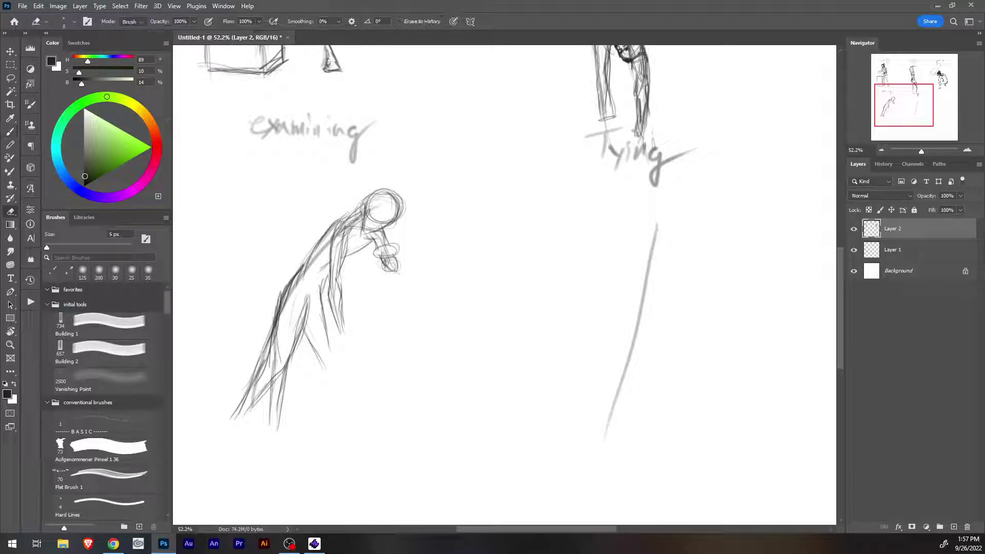
key(bracketright)
key(bracketright)
key(bracketright)
key(bracketright)
key(bracketright)
mouse_move(264, 349)
mouse_down()
mouse_move(261, 392)
mouse_move(271, 328)
mouse_move(245, 411)
mouse_move(232, 416)
mouse_up()
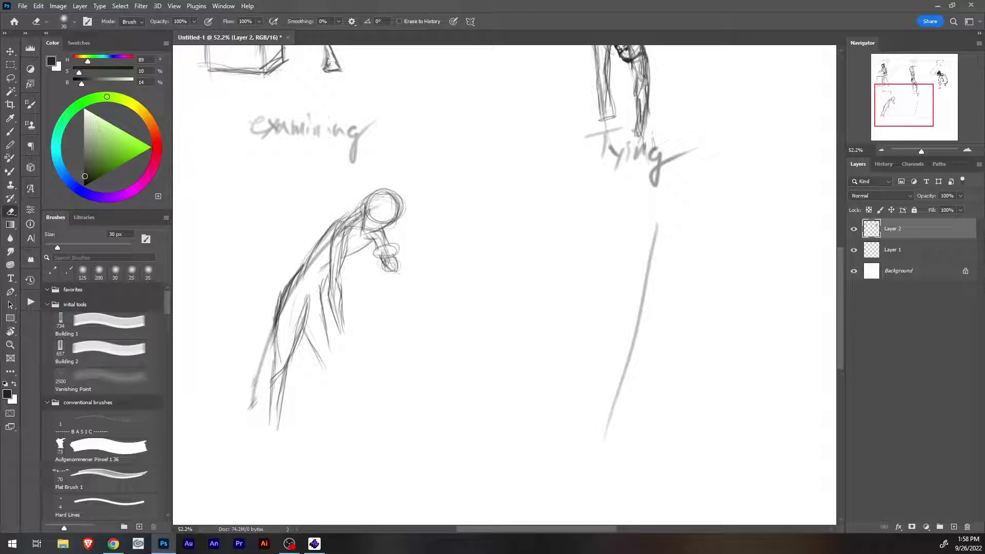
Sketch a tabletop in front of the examining figure and a hand resting on it with a 4 px brush.
key(b)
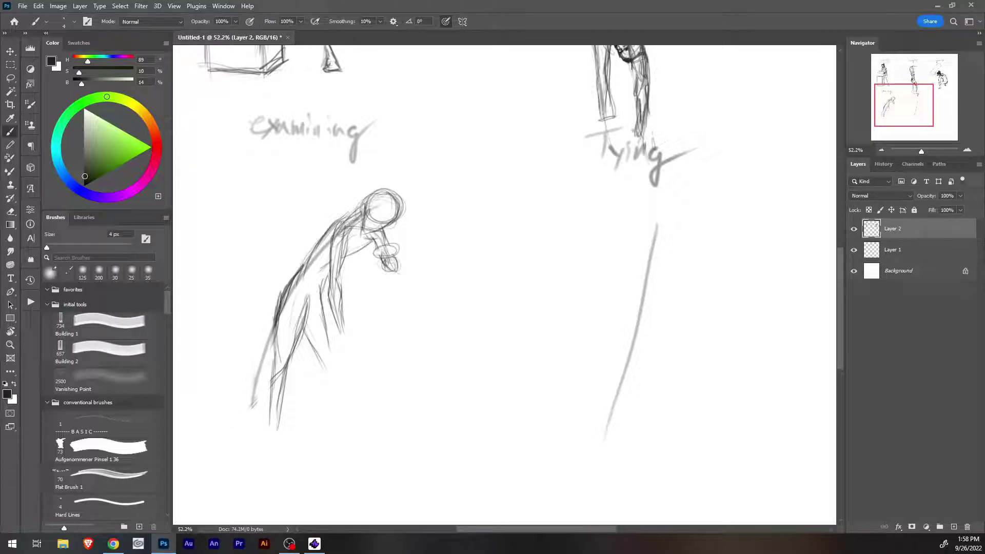
mouse_move(318, 245)
mouse_down()
mouse_move(280, 294)
mouse_move(299, 270)
mouse_up()
drag(339, 328, 381, 324)
mouse_move(305, 333)
mouse_down()
mouse_move(434, 324)
mouse_move(418, 316)
mouse_move(460, 320)
mouse_move(459, 332)
mouse_up()
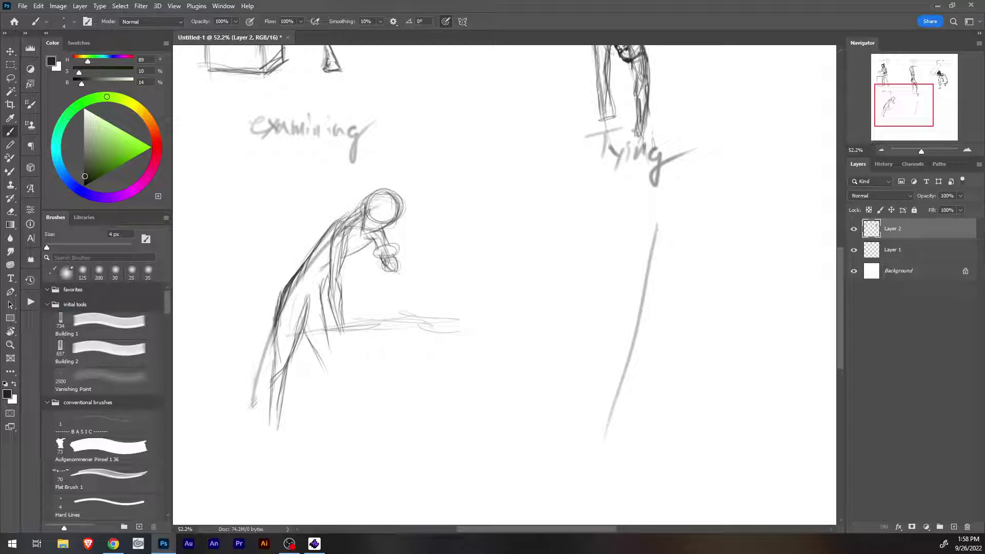
drag(326, 344, 424, 339)
drag(315, 348, 394, 349)
mouse_move(340, 330)
mouse_down()
mouse_move(329, 342)
mouse_move(342, 336)
mouse_up()
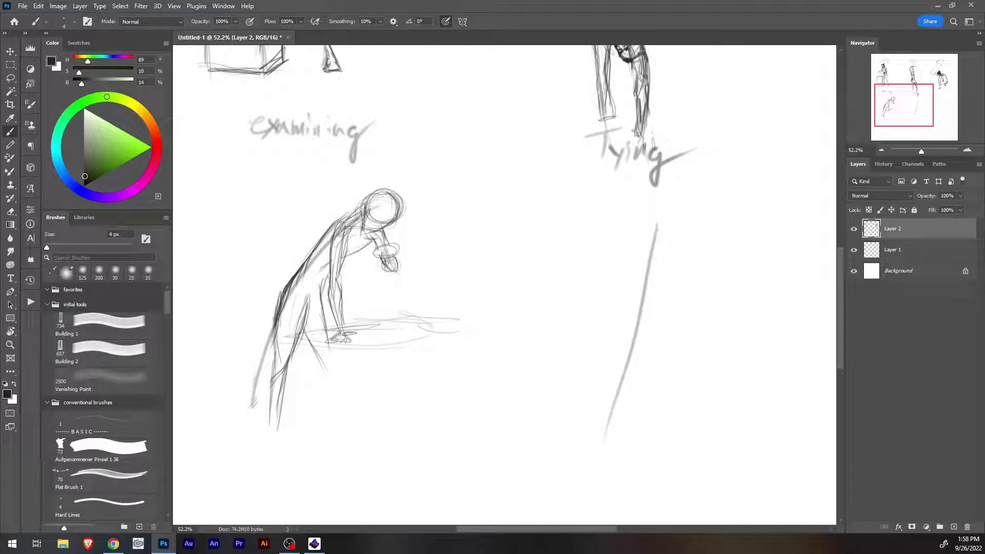
Add the examining figure's sleeve and head details, and erase the head circle's outer lines with a 30 px eraser.
mouse_move(334, 227)
mouse_down()
mouse_move(325, 265)
mouse_move(347, 261)
mouse_up()
drag(337, 227, 329, 263)
mouse_move(346, 222)
mouse_down()
mouse_move(331, 244)
mouse_move(335, 230)
mouse_move(377, 209)
mouse_move(394, 211)
mouse_move(393, 236)
mouse_up()
drag(398, 209, 393, 236)
drag(365, 216, 391, 210)
mouse_move(364, 222)
mouse_down()
mouse_move(378, 238)
mouse_move(354, 242)
mouse_move(385, 236)
mouse_move(359, 245)
mouse_up()
key(e)
mouse_move(360, 207)
mouse_down()
mouse_move(385, 199)
mouse_move(382, 190)
mouse_move(402, 203)
mouse_move(402, 220)
mouse_up()
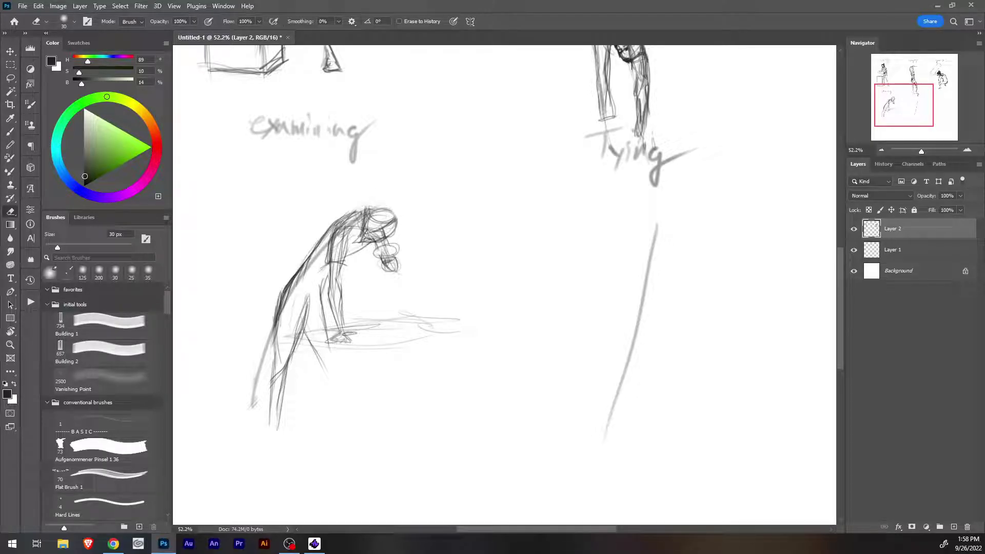
Erase the stray line above the examining figure's neck at 30 px and redraw the upper back with a 4 px brush.
key(b)
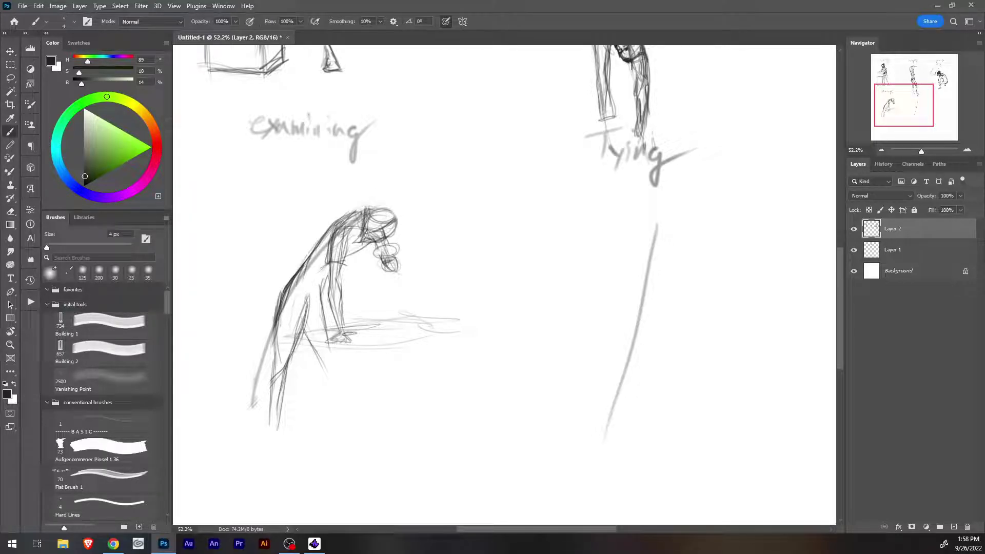
key(e)
drag(353, 207, 375, 208)
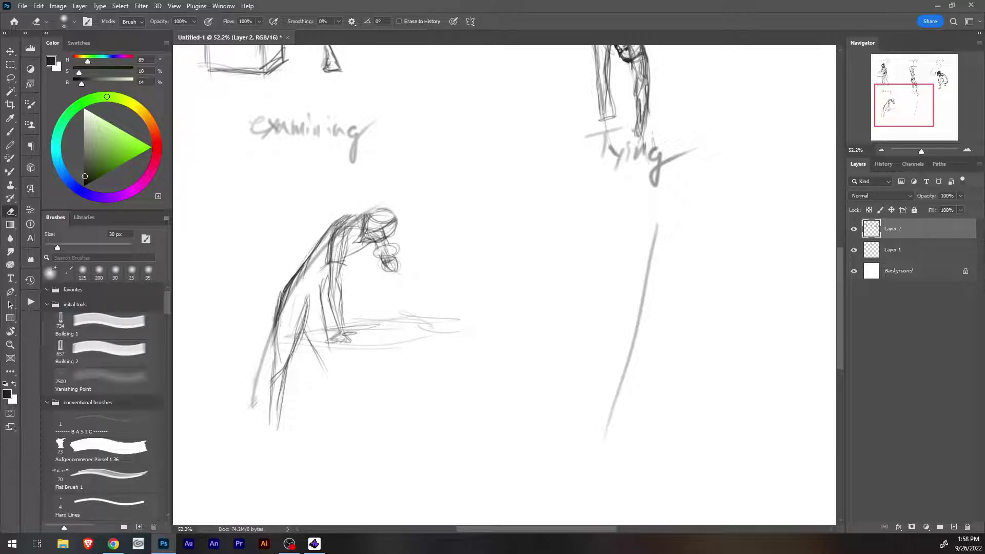
key(b)
drag(350, 217, 369, 213)
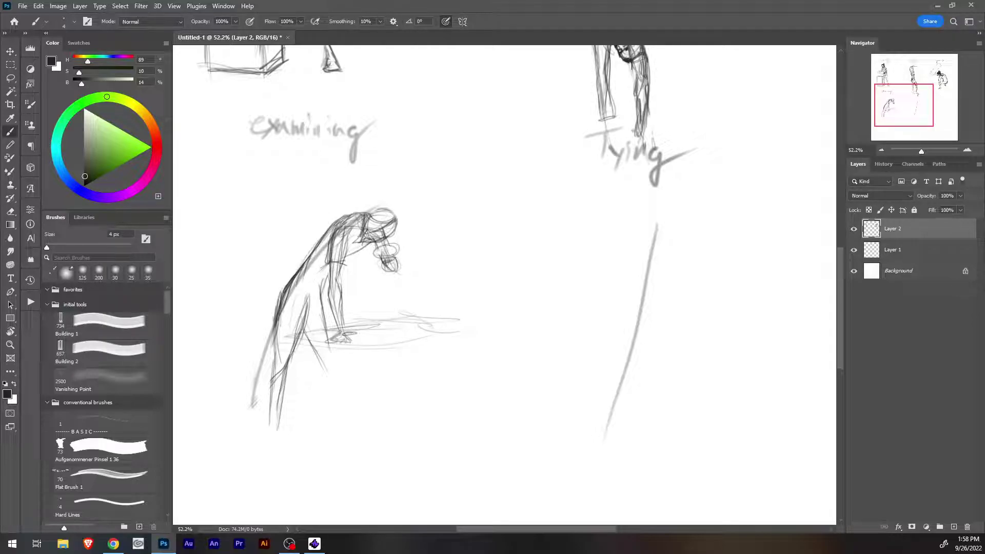
Darken the examining figure's back contour from the waist down the back of the thigh.
mouse_move(304, 263)
mouse_down()
mouse_move(336, 220)
mouse_move(301, 270)
mouse_up()
drag(277, 332, 282, 301)
drag(281, 306, 284, 290)
drag(276, 351, 287, 303)
drag(271, 371, 286, 297)
drag(274, 351, 276, 336)
Add the examining figure's shirt hem, and reinforce the raised forearm, its hand and the shoulder line.
drag(297, 288, 326, 305)
drag(325, 280, 319, 312)
mouse_move(350, 261)
mouse_down()
mouse_move(379, 247)
mouse_move(390, 272)
mouse_move(397, 265)
mouse_up()
mouse_move(395, 260)
mouse_down()
mouse_move(395, 275)
mouse_move(385, 275)
mouse_move(391, 271)
mouse_up()
drag(396, 257, 391, 276)
mouse_move(353, 228)
mouse_down()
mouse_move(329, 248)
mouse_move(335, 241)
mouse_move(347, 250)
mouse_move(345, 223)
mouse_up()
mouse_move(374, 210)
mouse_down()
mouse_move(354, 217)
mouse_move(357, 234)
mouse_up()
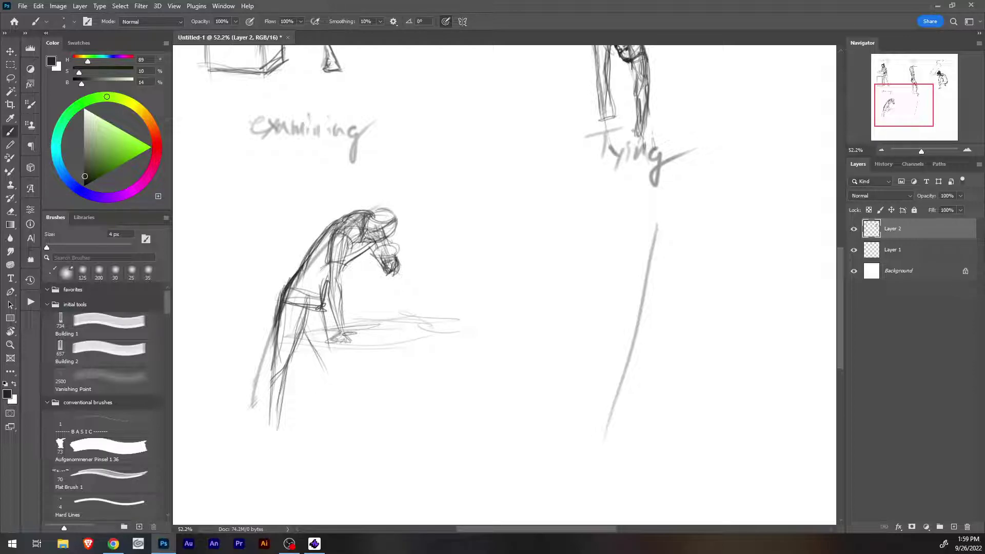
Strengthen the shirt hem and lower back lines, and shade the crotch and front thigh of the examining figure.
mouse_move(321, 302)
mouse_down()
mouse_move(297, 307)
mouse_move(314, 309)
mouse_up()
mouse_move(287, 302)
mouse_down()
mouse_move(307, 307)
mouse_move(279, 309)
mouse_up()
drag(304, 259, 279, 296)
drag(324, 241, 312, 256)
mouse_move(307, 264)
mouse_down()
mouse_move(302, 283)
mouse_move(304, 270)
mouse_up()
drag(308, 311, 306, 330)
mouse_move(328, 309)
mouse_down()
mouse_move(314, 332)
mouse_move(323, 335)
mouse_up()
drag(327, 312, 322, 327)
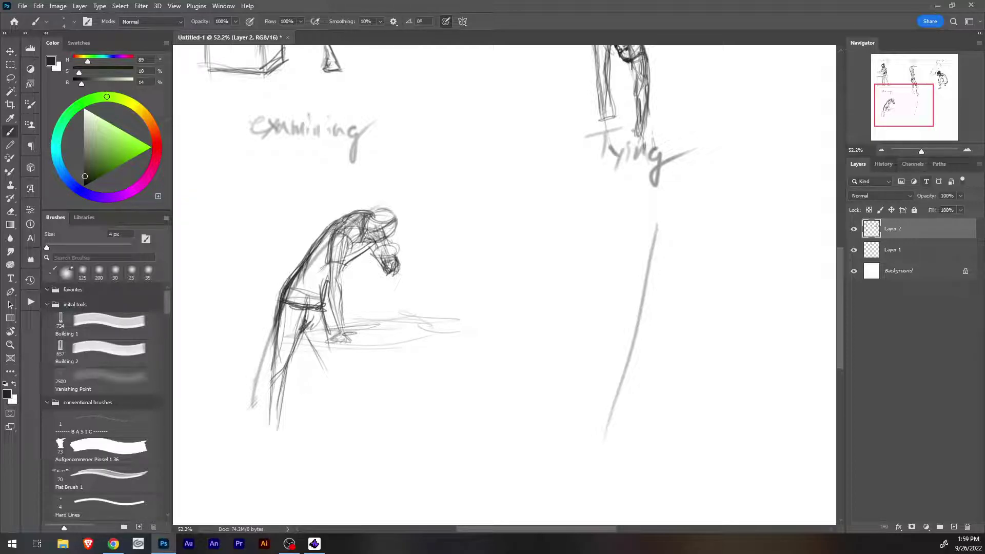
Draw the examining figure's facial features and beard, and fill in dark hair on the head.
drag(921, 151, 925, 151)
drag(904, 105, 894, 104)
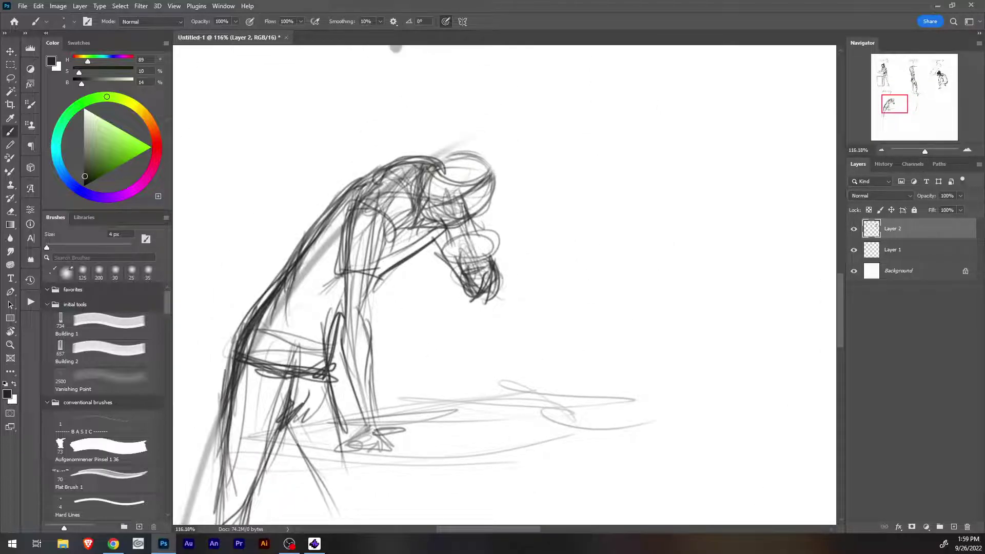
mouse_move(441, 217)
mouse_down()
mouse_move(456, 225)
mouse_move(490, 200)
mouse_move(482, 213)
mouse_move(461, 202)
mouse_move(456, 213)
mouse_up()
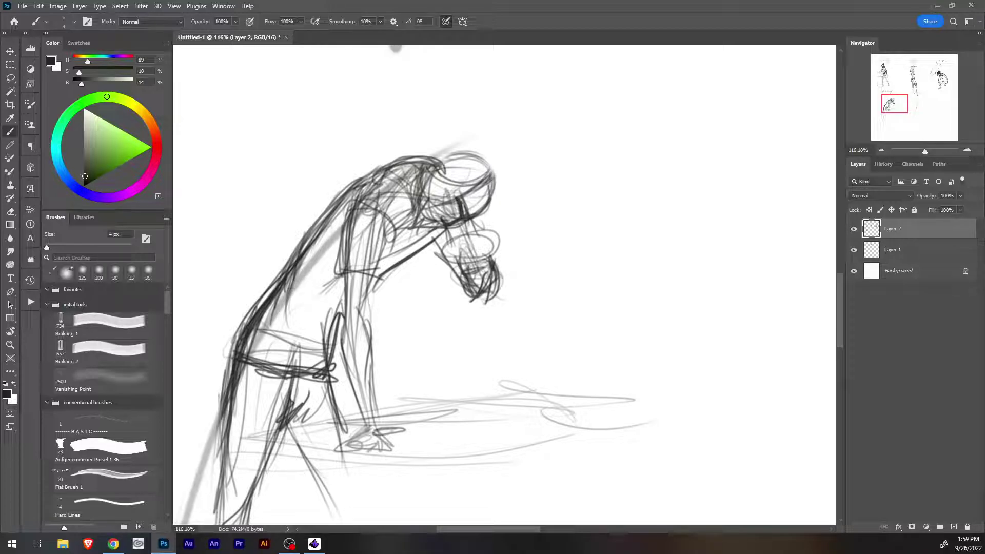
mouse_move(448, 202)
mouse_down()
mouse_move(454, 216)
mouse_move(459, 200)
mouse_move(439, 213)
mouse_move(431, 202)
mouse_up()
mouse_move(421, 207)
mouse_down()
mouse_move(458, 178)
mouse_move(436, 186)
mouse_move(421, 203)
mouse_move(425, 213)
mouse_up()
mouse_move(415, 221)
mouse_down()
mouse_move(426, 207)
mouse_move(432, 217)
mouse_up()
drag(424, 226, 439, 218)
mouse_move(420, 226)
mouse_down()
mouse_move(459, 169)
mouse_move(428, 181)
mouse_move(448, 158)
mouse_move(475, 160)
mouse_move(467, 171)
mouse_move(489, 179)
mouse_move(492, 200)
mouse_move(498, 186)
mouse_up()
mouse_move(457, 160)
mouse_down()
mouse_move(490, 158)
mouse_move(485, 150)
mouse_move(490, 180)
mouse_move(461, 176)
mouse_move(488, 180)
mouse_move(445, 154)
mouse_move(432, 168)
mouse_move(455, 152)
mouse_up()
Define the examining figure's short sleeve and cuff, and reinforce the shoulder and collar lines.
mouse_move(419, 179)
mouse_down()
mouse_move(402, 228)
mouse_move(407, 177)
mouse_move(368, 214)
mouse_up()
drag(369, 181, 342, 240)
drag(399, 171, 383, 182)
mouse_move(368, 192)
mouse_down()
mouse_move(348, 213)
mouse_move(398, 216)
mouse_move(379, 281)
mouse_up()
mouse_move(386, 238)
mouse_down()
mouse_move(378, 288)
mouse_move(332, 279)
mouse_move(341, 279)
mouse_up()
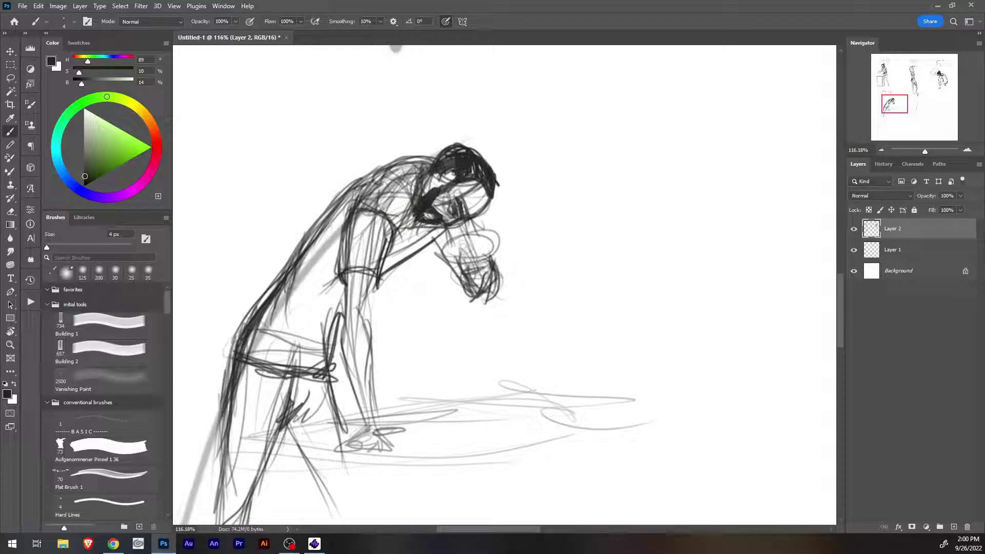
drag(377, 278, 370, 285)
mouse_move(370, 248)
mouse_down()
mouse_move(365, 261)
mouse_move(383, 271)
mouse_up()
drag(349, 223, 332, 270)
drag(363, 189, 430, 173)
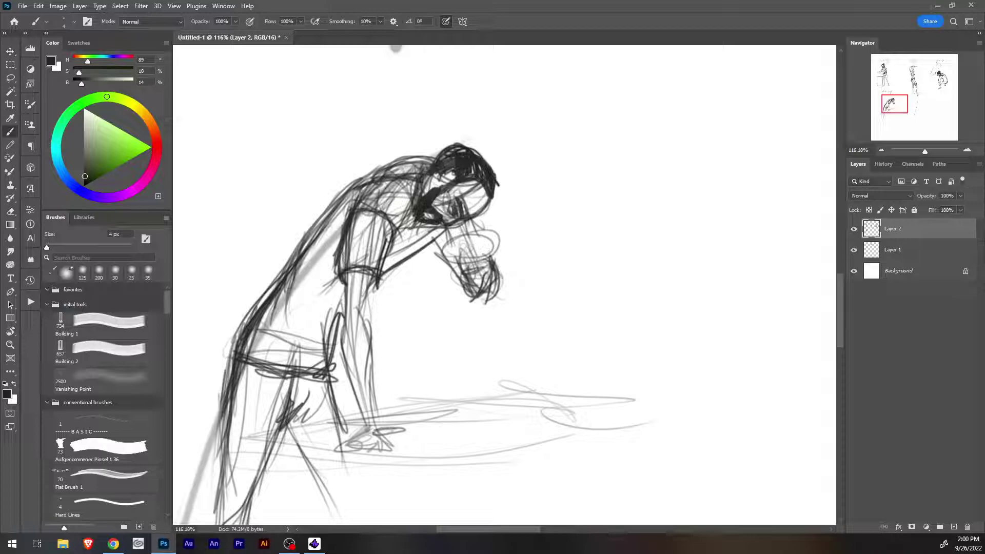
Fill in the examining figure's beard, and clean stray lines off the face with a 9 px eraser.
mouse_move(416, 222)
mouse_down()
mouse_move(426, 225)
mouse_move(412, 226)
mouse_up()
drag(436, 214, 424, 219)
key(e)
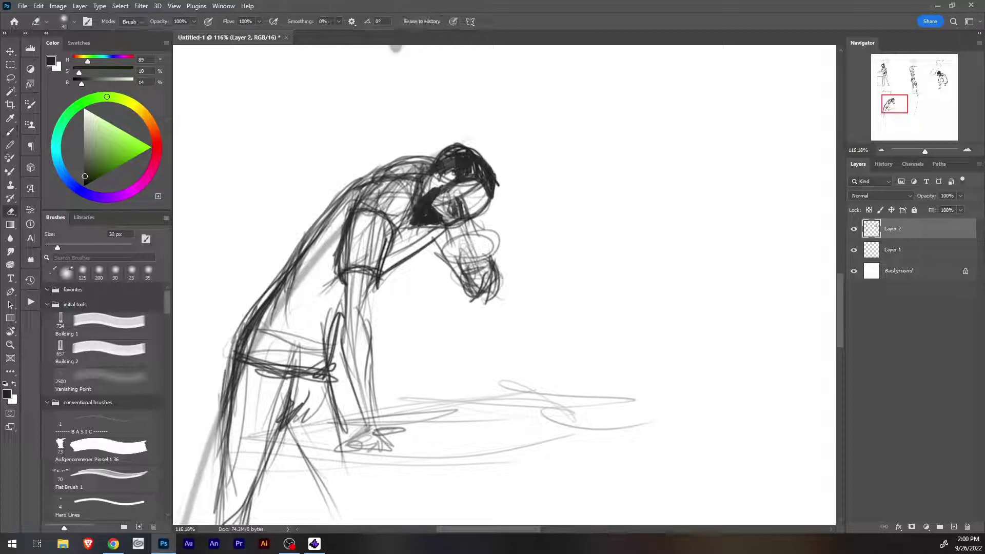
key(ctrl+z)
key(bracketleft)
key(bracketleft)
key(bracketleft)
key(bracketleft)
key(bracketleft)
drag(433, 219, 434, 222)
key(ctrl+z)
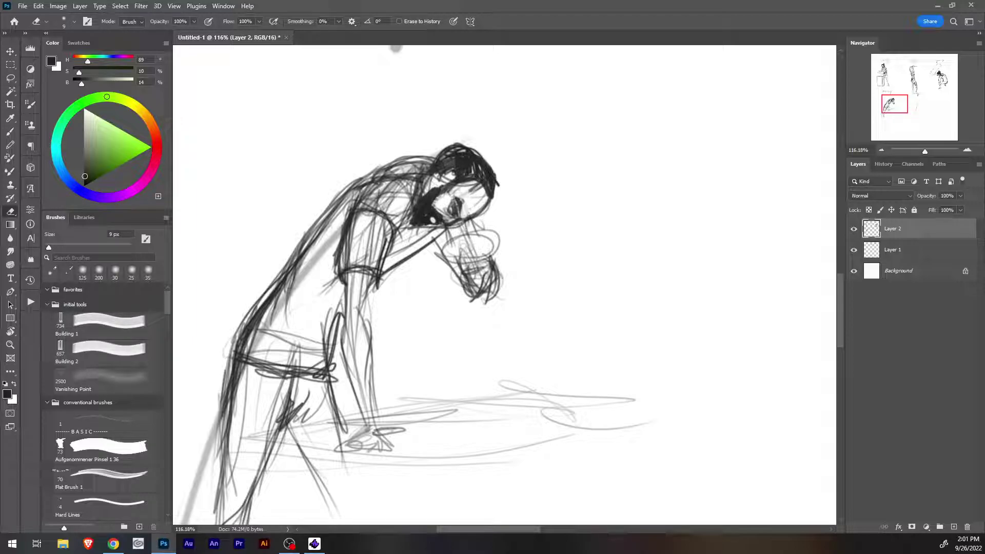
mouse_move(471, 193)
mouse_down()
mouse_move(479, 186)
mouse_move(485, 194)
mouse_up()
Redraw the examining figure's forehead line and outline the held object's rounded top with a 3 px brush.
key(b)
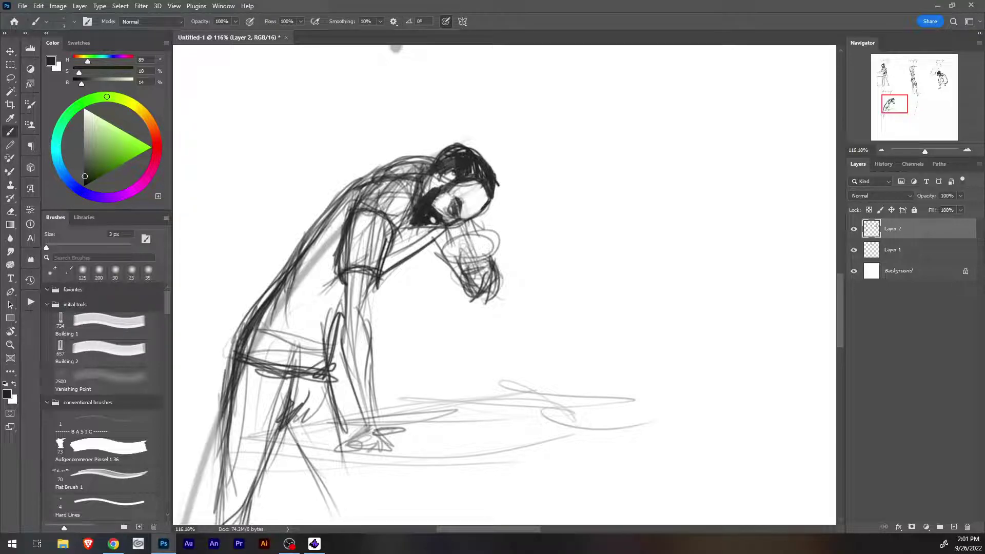
mouse_move(485, 203)
mouse_down()
mouse_move(478, 182)
mouse_move(443, 187)
mouse_up()
mouse_move(487, 233)
mouse_down()
mouse_move(444, 244)
mouse_move(496, 252)
mouse_move(442, 249)
mouse_move(449, 259)
mouse_up()
mouse_move(458, 259)
mouse_down()
mouse_move(473, 261)
mouse_move(443, 263)
mouse_up()
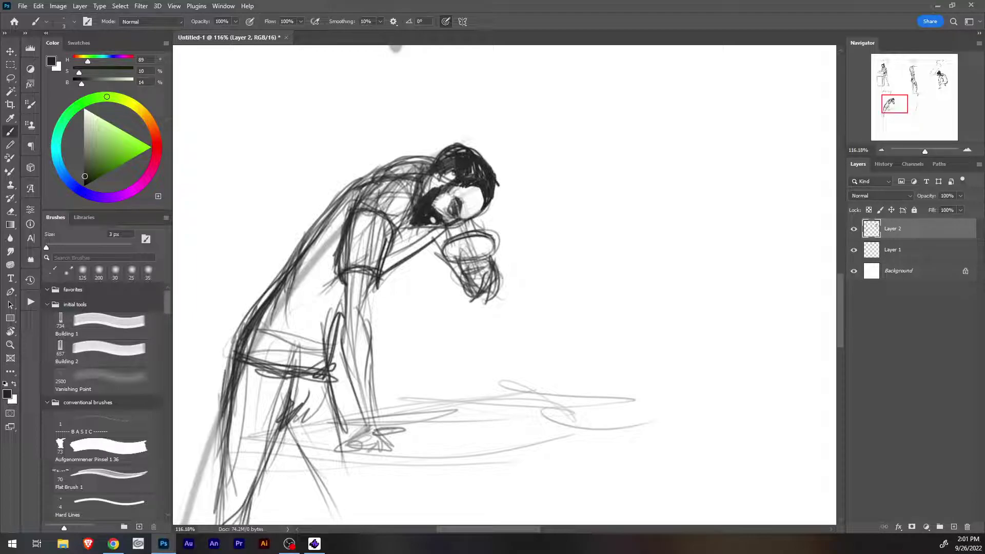
drag(481, 238, 489, 256)
drag(487, 237, 491, 254)
Darken and shade the lower part of the held object and the hand below the examining figure's face.
mouse_move(473, 222)
mouse_down()
mouse_move(476, 231)
mouse_move(447, 253)
mouse_move(439, 249)
mouse_move(466, 300)
mouse_move(457, 297)
mouse_up()
drag(485, 264, 475, 276)
mouse_move(483, 260)
mouse_down()
mouse_move(473, 273)
mouse_move(481, 267)
mouse_up()
mouse_move(487, 262)
mouse_down()
mouse_move(477, 279)
mouse_move(463, 276)
mouse_move(475, 283)
mouse_move(484, 269)
mouse_move(480, 279)
mouse_move(455, 277)
mouse_move(480, 289)
mouse_move(468, 293)
mouse_move(484, 287)
mouse_up()
mouse_move(482, 277)
mouse_down()
mouse_move(468, 302)
mouse_move(485, 283)
mouse_move(487, 294)
mouse_up()
mouse_move(497, 263)
mouse_down()
mouse_move(484, 297)
mouse_move(486, 288)
mouse_up()
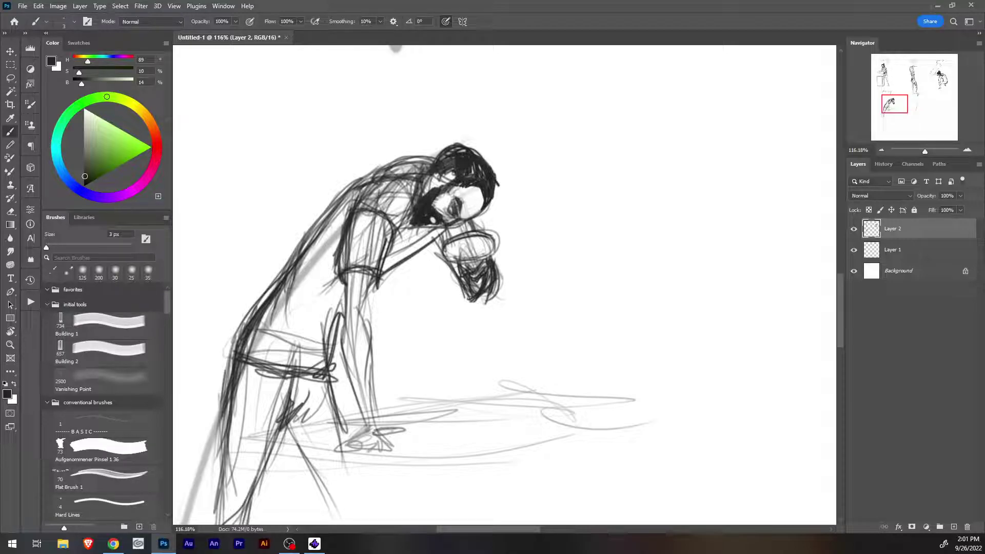
Darken the examining figure's raised forearm lines and the front edge of the shirt at the waist.
drag(479, 222, 398, 272)
drag(445, 232, 391, 277)
mouse_move(434, 249)
mouse_down()
mouse_move(378, 283)
mouse_move(335, 374)
mouse_up()
drag(341, 339, 336, 373)
Redraw the examining figure's shirt hem as a curved line and reinforce the lower back contour.
drag(326, 359, 255, 375)
drag(275, 364, 243, 359)
drag(287, 267, 259, 307)
drag(245, 334, 238, 357)
drag(298, 251, 271, 294)
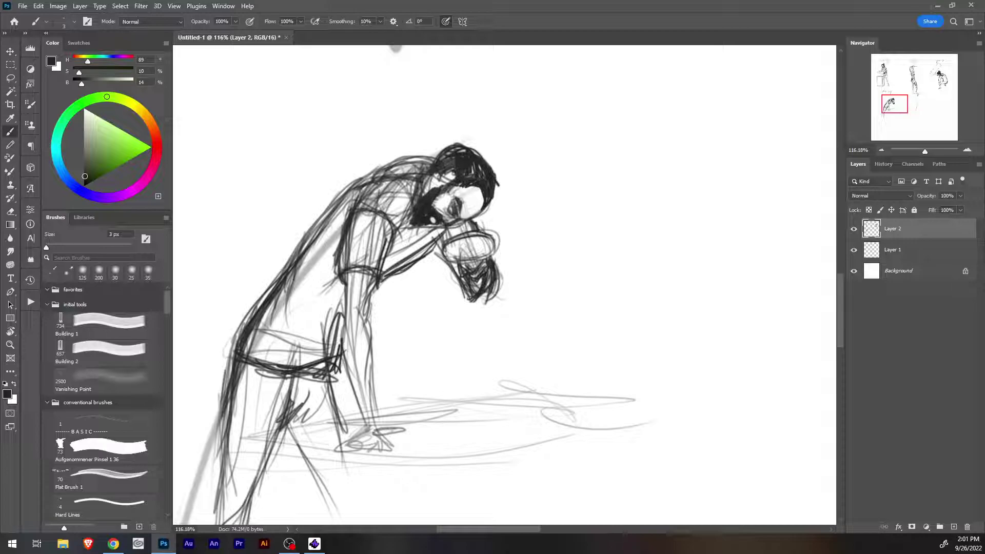
Thin the outer lines along the examining figure's lower back and rear thigh with a 9 px eraser.
key(e)
drag(271, 285, 240, 323)
drag(283, 260, 237, 333)
mouse_move(283, 281)
mouse_down()
mouse_move(247, 337)
mouse_move(259, 329)
mouse_up()
mouse_move(288, 273)
mouse_down()
mouse_move(268, 310)
mouse_move(264, 301)
mouse_up()
drag(237, 333, 225, 374)
drag(239, 333, 220, 410)
drag(238, 365, 216, 453)
mouse_move(225, 417)
mouse_down()
mouse_move(214, 458)
mouse_move(215, 437)
mouse_up()
Erase stray lines inside the examining figure's thigh, around the shirt hem and along the shirt front.
drag(280, 388, 263, 448)
drag(287, 377, 270, 440)
drag(288, 372, 255, 371)
drag(255, 367, 283, 375)
mouse_move(249, 323)
mouse_down()
mouse_move(272, 359)
mouse_move(300, 356)
mouse_move(333, 318)
mouse_up()
mouse_move(313, 354)
mouse_down()
mouse_move(324, 342)
mouse_move(342, 348)
mouse_move(335, 368)
mouse_up()
drag(347, 298, 344, 319)
drag(339, 358, 337, 369)
mouse_move(345, 298)
mouse_down()
mouse_move(347, 337)
mouse_move(344, 312)
mouse_up()
Redraw the shirt's front edge and the upper part of the supporting arm with a 3 px brush.
key(b)
drag(345, 315, 341, 347)
drag(345, 337, 346, 359)
mouse_move(346, 297)
mouse_down()
mouse_move(344, 319)
mouse_move(357, 303)
mouse_move(348, 319)
mouse_move(360, 316)
mouse_move(347, 281)
mouse_move(351, 290)
mouse_up()
drag(367, 271, 361, 287)
Erase the doubled lines along the back edge of the examining figure's sleeve and shoulder.
key(e)
drag(354, 235, 344, 260)
drag(345, 215, 336, 257)
drag(376, 191, 359, 206)
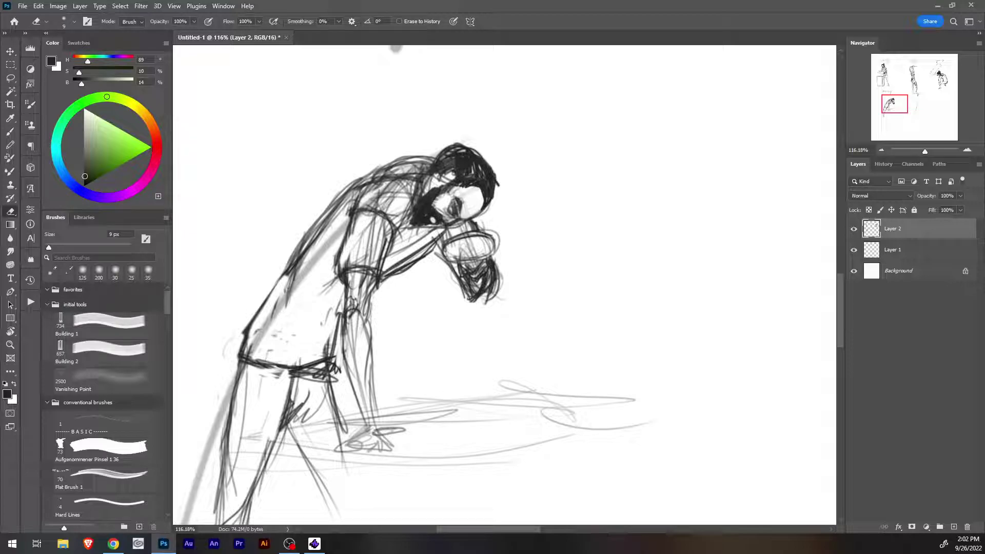
Draw shirt folds running from the examining figure's armpit down to the hem with a 3 px brush.
key(b)
mouse_move(327, 284)
mouse_down()
mouse_move(321, 337)
mouse_move(303, 362)
mouse_up()
drag(319, 317, 304, 356)
drag(336, 281, 307, 304)
drag(336, 279, 309, 302)
Redraw the examining figure's back contour slightly further in, from mid-back down to the hip.
drag(287, 276, 278, 327)
drag(301, 239, 293, 258)
mouse_move(290, 273)
mouse_down()
mouse_move(278, 332)
mouse_move(259, 319)
mouse_up()
drag(289, 277, 247, 355)
drag(261, 311, 238, 401)
drag(245, 365, 239, 393)
mouse_move(241, 384)
mouse_down()
mouse_move(232, 412)
mouse_move(235, 390)
mouse_up()
Erase the old outer contour along the examining figure's back and hip with a 9 px eraser.
key(e)
drag(280, 277, 267, 299)
drag(288, 257, 264, 303)
drag(305, 232, 287, 270)
drag(264, 302, 237, 377)
drag(247, 356, 231, 392)
drag(256, 325, 251, 337)
drag(235, 388, 230, 401)
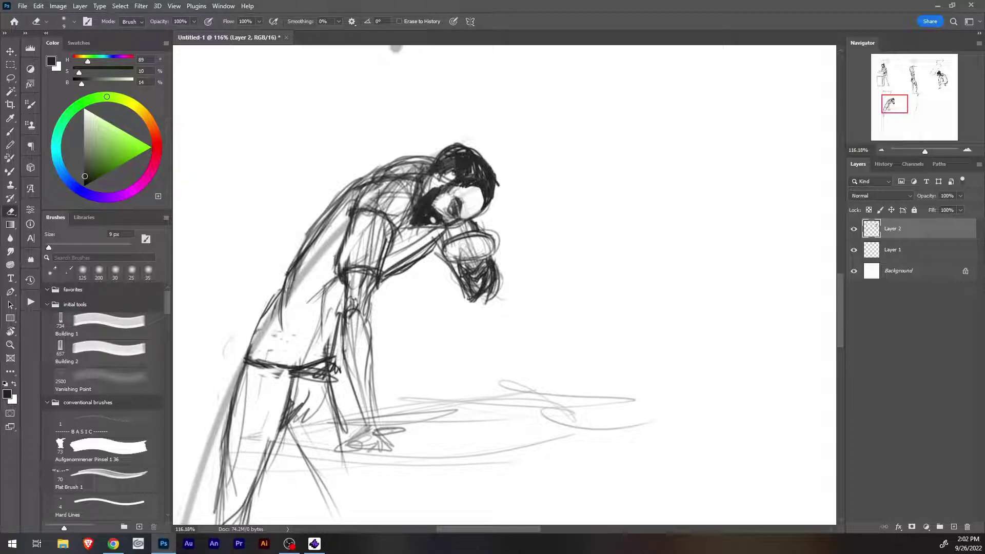
Sketch a head circle, ear and neck for the Tying figure at the top of its line of action with a 3 px brush.
scroll(505, 285, down, 10)
scroll(505, 286, up, 6)
scroll(504, 286, down, 10)
scroll(505, 286, up, 7)
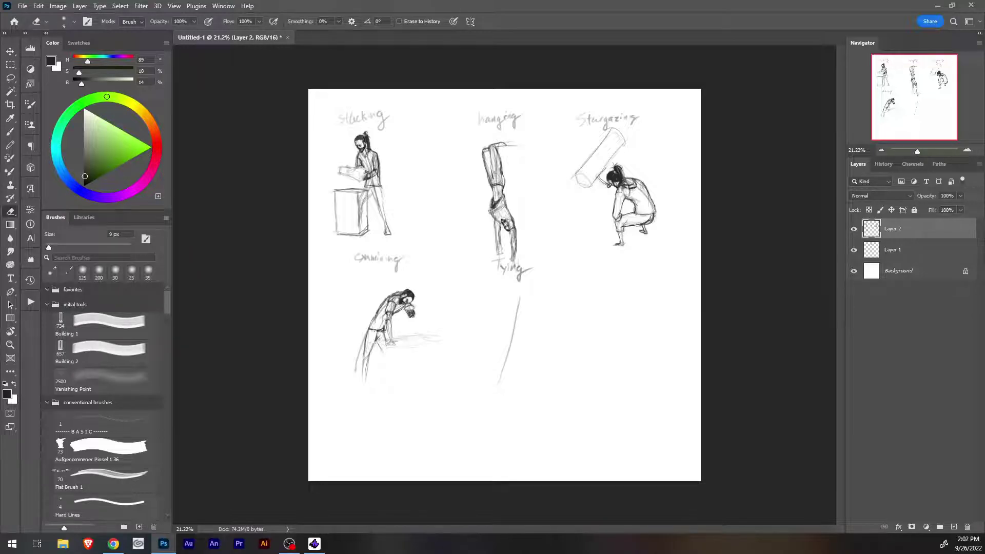
scroll(504, 284, up, 6)
drag(549, 323, 453, 201)
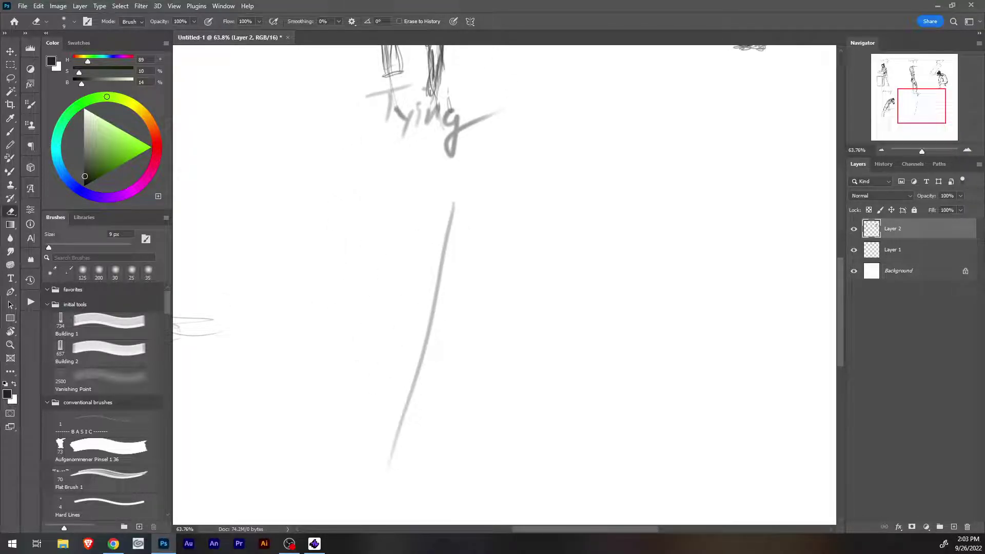
key(b)
mouse_move(459, 183)
mouse_down()
mouse_move(454, 235)
mouse_move(436, 225)
mouse_move(436, 207)
mouse_move(477, 214)
mouse_move(442, 241)
mouse_up()
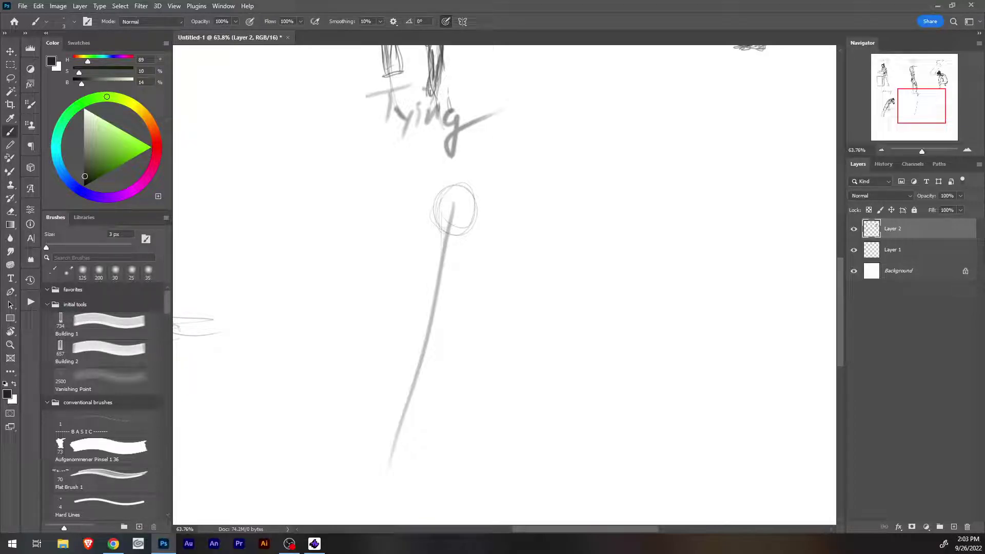
mouse_move(451, 205)
mouse_down()
mouse_move(436, 222)
mouse_move(455, 241)
mouse_move(454, 220)
mouse_up()
mouse_move(437, 184)
mouse_down()
mouse_move(436, 225)
mouse_move(466, 179)
mouse_move(480, 213)
mouse_move(445, 254)
mouse_move(446, 241)
mouse_move(498, 273)
mouse_up()
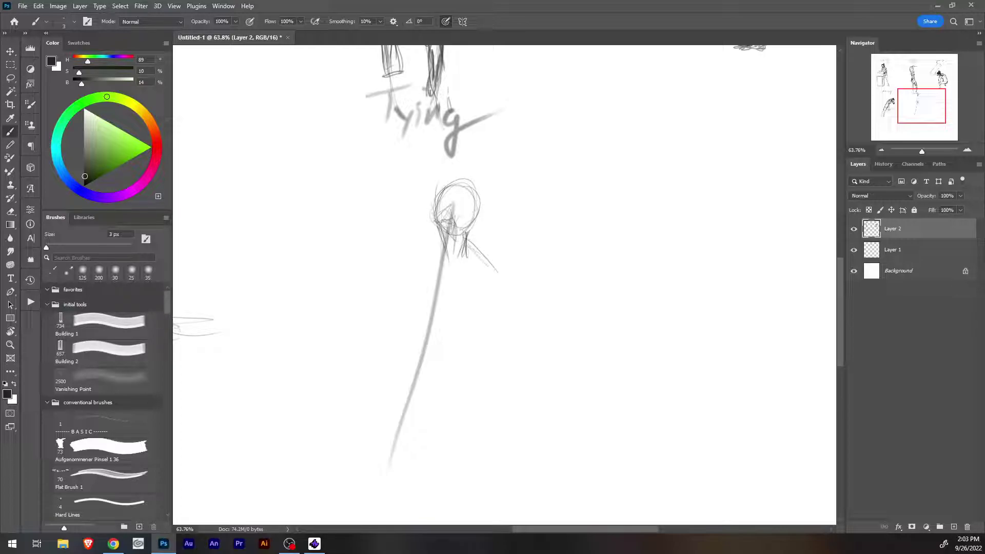
Sketch the Tying figure's shoulder lines and one raised upper arm ending in a rounded elbow.
drag(445, 246, 419, 262)
mouse_move(492, 233)
mouse_down()
mouse_move(421, 261)
mouse_move(430, 276)
mouse_move(419, 307)
mouse_up()
mouse_move(427, 265)
mouse_down()
mouse_move(414, 291)
mouse_move(418, 278)
mouse_up()
mouse_move(419, 270)
mouse_down()
mouse_move(467, 259)
mouse_move(482, 269)
mouse_move(488, 249)
mouse_move(443, 269)
mouse_up()
drag(492, 250, 480, 266)
mouse_move(500, 221)
mouse_down()
mouse_move(477, 260)
mouse_move(512, 215)
mouse_move(516, 226)
mouse_move(490, 260)
mouse_move(517, 208)
mouse_up()
mouse_move(510, 220)
mouse_down()
mouse_move(522, 207)
mouse_move(490, 260)
mouse_up()
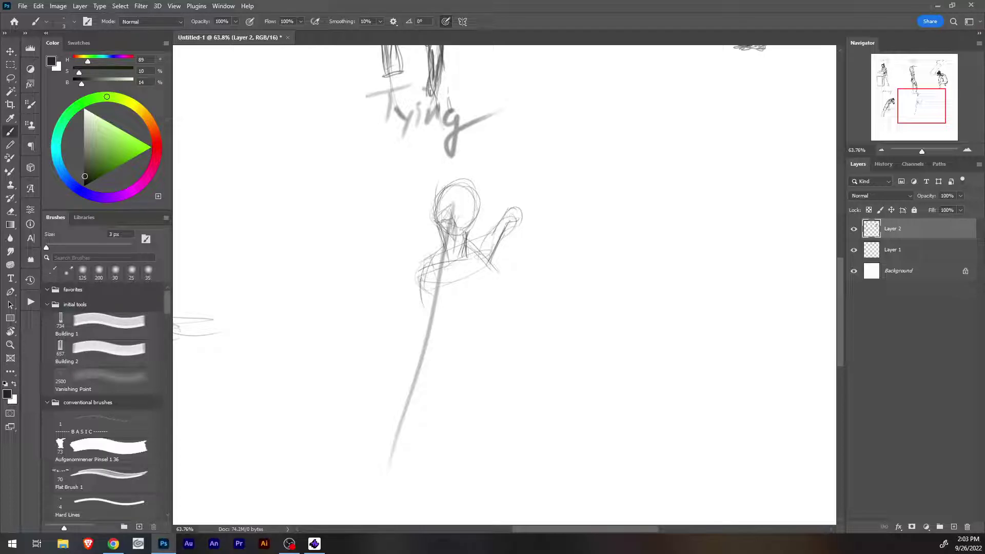
Sketch the Tying figure's torso sides narrowing to the waist, and long outer leg lines spreading downward.
drag(421, 283, 429, 332)
drag(490, 265, 497, 351)
mouse_move(492, 274)
mouse_down()
mouse_move(485, 316)
mouse_move(480, 303)
mouse_up()
drag(486, 309, 496, 331)
drag(488, 274, 477, 329)
drag(488, 291, 472, 335)
mouse_move(418, 278)
mouse_down()
mouse_move(422, 355)
mouse_move(397, 431)
mouse_up()
mouse_move(473, 329)
mouse_down()
mouse_move(456, 386)
mouse_move(489, 439)
mouse_up()
drag(399, 418, 373, 499)
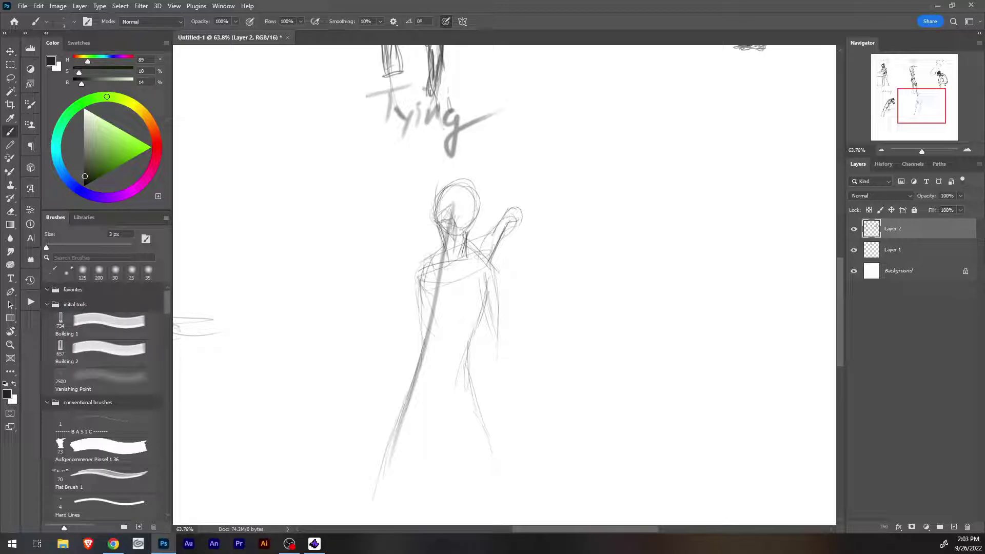
Darken the Tying figure's near shoulder, neck and the side of the head.
mouse_move(420, 262)
mouse_down()
mouse_move(416, 287)
mouse_move(446, 254)
mouse_move(421, 267)
mouse_up()
mouse_move(442, 230)
mouse_down()
mouse_move(434, 253)
mouse_move(439, 242)
mouse_up()
drag(444, 202, 437, 212)
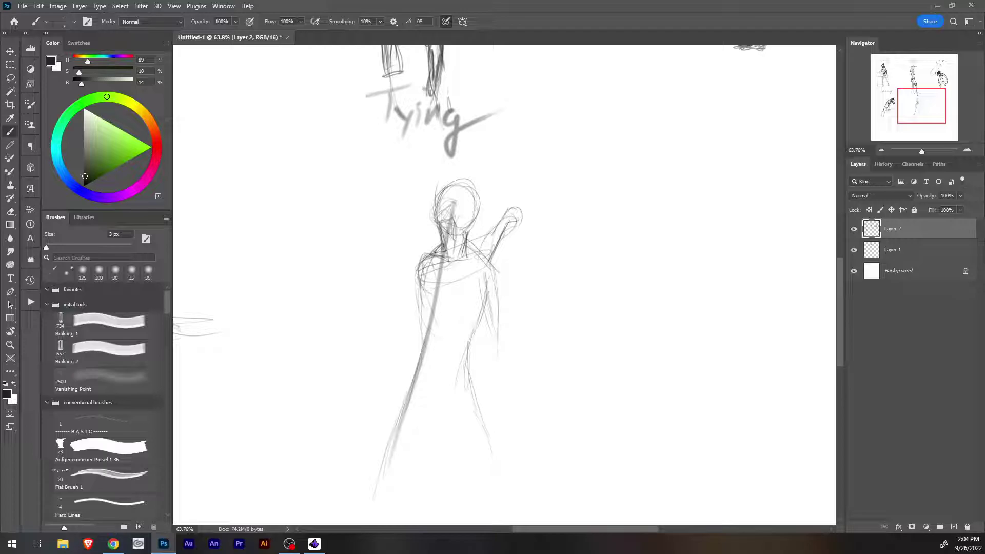
Extend and darken the Tying figure's outer leg lines down toward the knees on both sides.
mouse_move(446, 203)
mouse_down()
mouse_move(457, 208)
mouse_move(435, 207)
mouse_up()
drag(386, 431, 369, 504)
drag(434, 313, 417, 403)
drag(422, 362, 390, 472)
drag(416, 385, 370, 513)
drag(378, 466, 370, 517)
drag(473, 394, 485, 456)
drag(480, 418, 509, 496)
drag(503, 421, 447, 282)
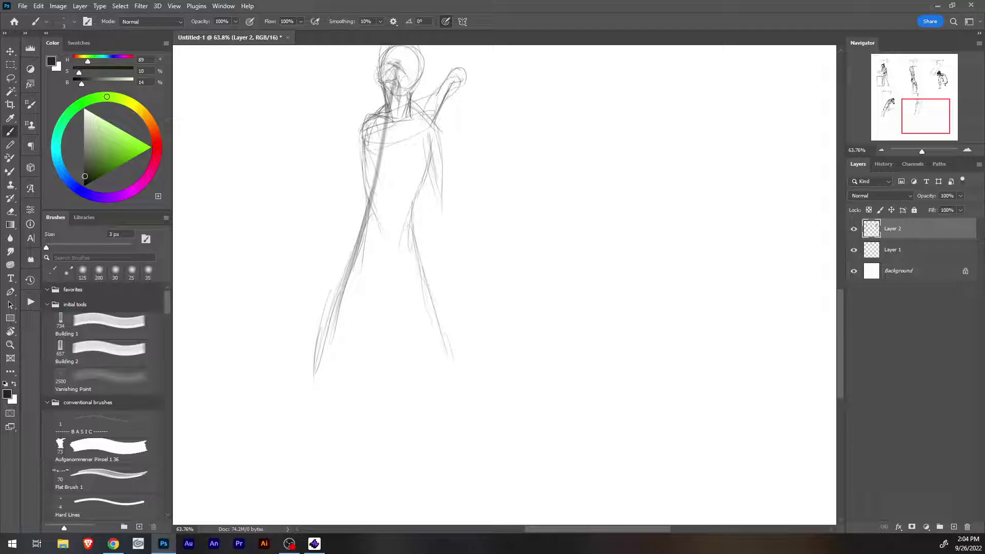
Sketch the Tying figure's crotch and the inner thigh lines of both spread legs.
drag(390, 259, 418, 324)
drag(400, 290, 426, 334)
mouse_move(398, 256)
mouse_down()
mouse_move(388, 279)
mouse_move(395, 264)
mouse_up()
mouse_move(378, 280)
mouse_down()
mouse_move(403, 271)
mouse_move(337, 369)
mouse_up()
drag(365, 307, 318, 405)
drag(385, 272, 319, 354)
drag(405, 296, 442, 352)
Sketch the Tying figure's lower legs tapering from the knees to the ankles.
drag(414, 234, 457, 364)
mouse_move(428, 332)
mouse_down()
mouse_move(454, 398)
mouse_move(488, 437)
mouse_up()
drag(446, 370, 478, 416)
drag(451, 350, 491, 454)
drag(331, 362, 294, 432)
drag(318, 398, 296, 460)
drag(315, 371, 287, 461)
drag(411, 256, 411, 165)
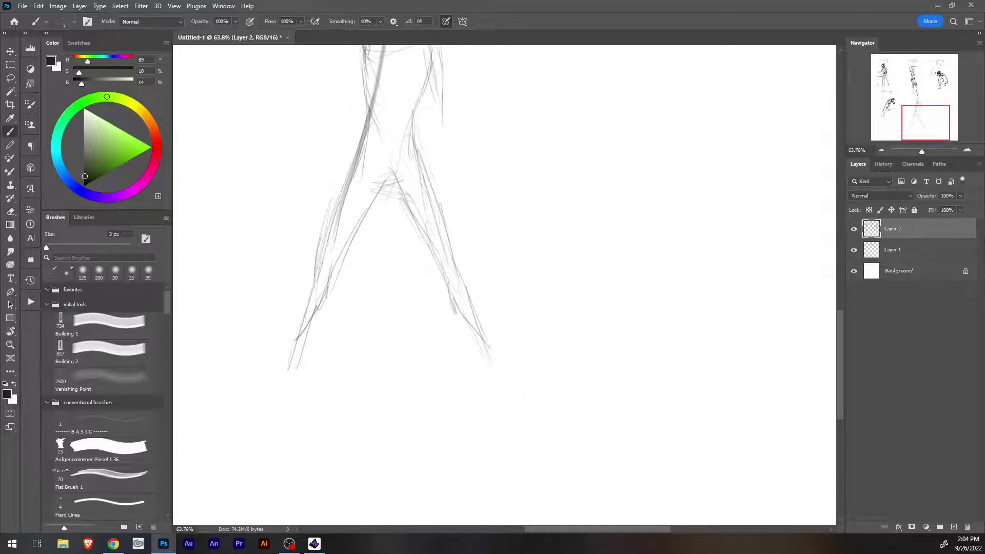
Darken the Tying figure's left-hand shin and calf and sketch the pointed foot beneath it.
mouse_move(299, 355)
mouse_down()
mouse_move(261, 375)
mouse_move(292, 374)
mouse_move(322, 265)
mouse_up()
drag(306, 331, 301, 310)
drag(332, 279, 326, 294)
drag(318, 311, 303, 327)
drag(331, 273, 317, 312)
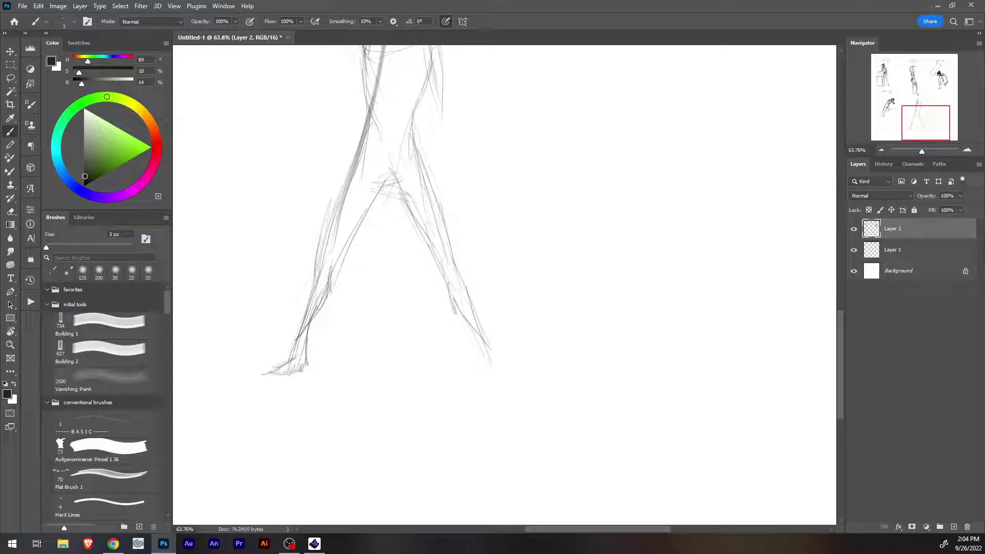
Sketch the Tying figure's right-hand foot and add a small knee circle and darker calf lines on that leg.
mouse_move(464, 318)
mouse_down()
mouse_move(483, 371)
mouse_move(502, 373)
mouse_up()
drag(479, 332, 507, 369)
mouse_move(432, 246)
mouse_down()
mouse_move(452, 304)
mouse_move(438, 263)
mouse_up()
drag(435, 257, 451, 282)
drag(424, 240, 473, 294)
mouse_move(454, 260)
mouse_down()
mouse_move(470, 300)
mouse_move(444, 288)
mouse_move(473, 327)
mouse_up()
Darken the knee and calf contours of the Tying figure's left-hand leg.
drag(340, 263, 329, 293)
drag(339, 270, 311, 325)
drag(329, 286, 315, 309)
drag(324, 247, 319, 269)
drag(334, 220, 316, 273)
mouse_move(322, 265)
mouse_down()
mouse_move(307, 311)
mouse_move(317, 272)
mouse_up()
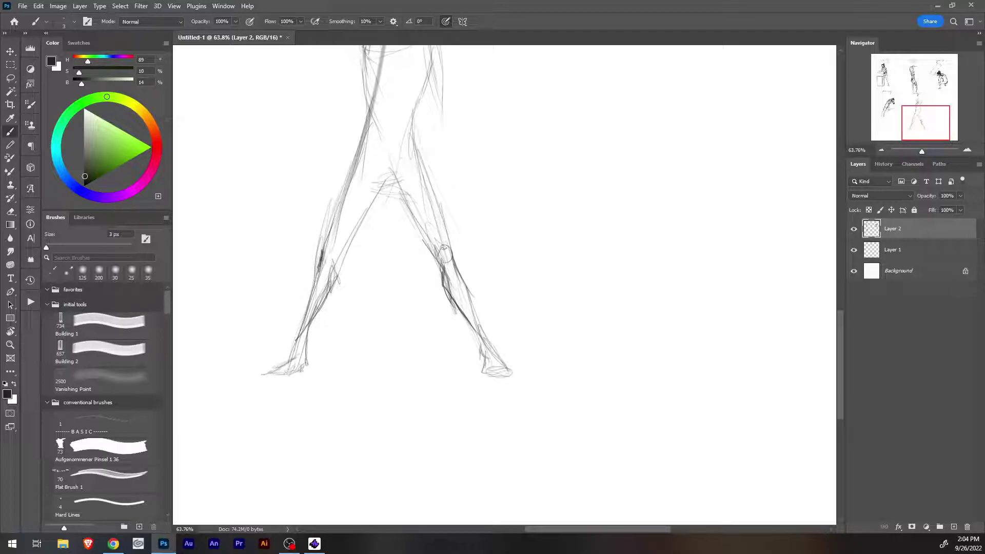
Redraw the Tying figure's inner thigh lines and add trouser cuffs below both knees.
mouse_move(361, 144)
mouse_down()
mouse_move(321, 252)
mouse_move(336, 200)
mouse_move(333, 312)
mouse_up()
drag(346, 273, 330, 313)
drag(386, 203, 337, 278)
drag(385, 201, 335, 281)
mouse_move(387, 209)
mouse_down()
mouse_move(368, 231)
mouse_move(426, 259)
mouse_up()
mouse_move(444, 296)
mouse_down()
mouse_move(459, 321)
mouse_move(473, 299)
mouse_up()
drag(461, 264, 475, 307)
Sketch a waistline across the top of the Tying figure's hips.
mouse_move(459, 253)
mouse_down()
mouse_move(410, 136)
mouse_move(436, 187)
mouse_up()
drag(380, 139, 408, 135)
mouse_move(419, 156)
mouse_down()
mouse_move(427, 166)
mouse_move(428, 131)
mouse_up()
scroll(505, 285, up, 5)
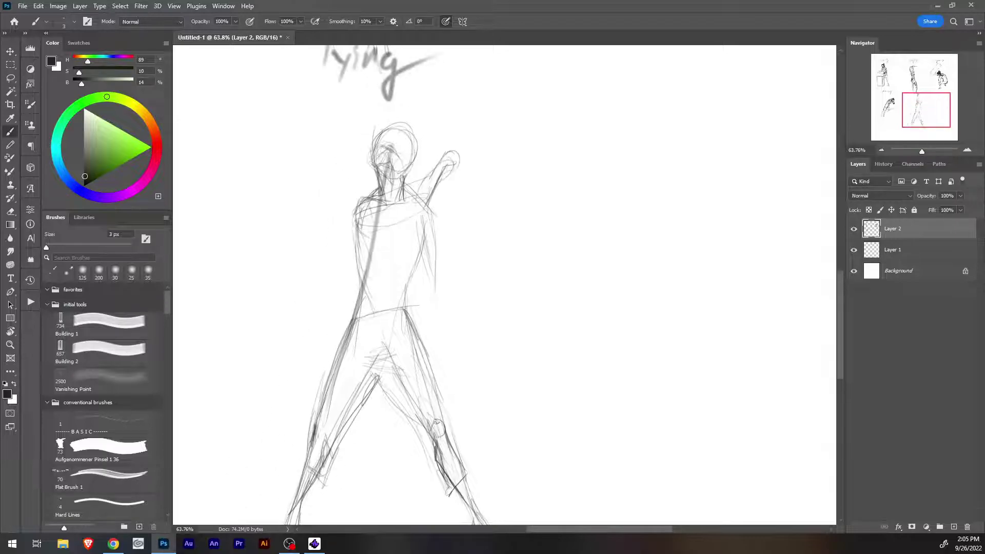
Darken the Tying figure's torso sides and sketch the tapered shape hanging below the far shoulder.
drag(367, 256, 358, 312)
mouse_move(360, 305)
mouse_down()
mouse_move(354, 322)
mouse_move(373, 314)
mouse_move(345, 333)
mouse_up()
mouse_move(370, 198)
mouse_down()
mouse_move(351, 224)
mouse_move(420, 196)
mouse_move(436, 249)
mouse_up()
mouse_move(431, 213)
mouse_down()
mouse_move(437, 261)
mouse_move(426, 278)
mouse_up()
drag(419, 241, 427, 275)
drag(421, 250, 426, 282)
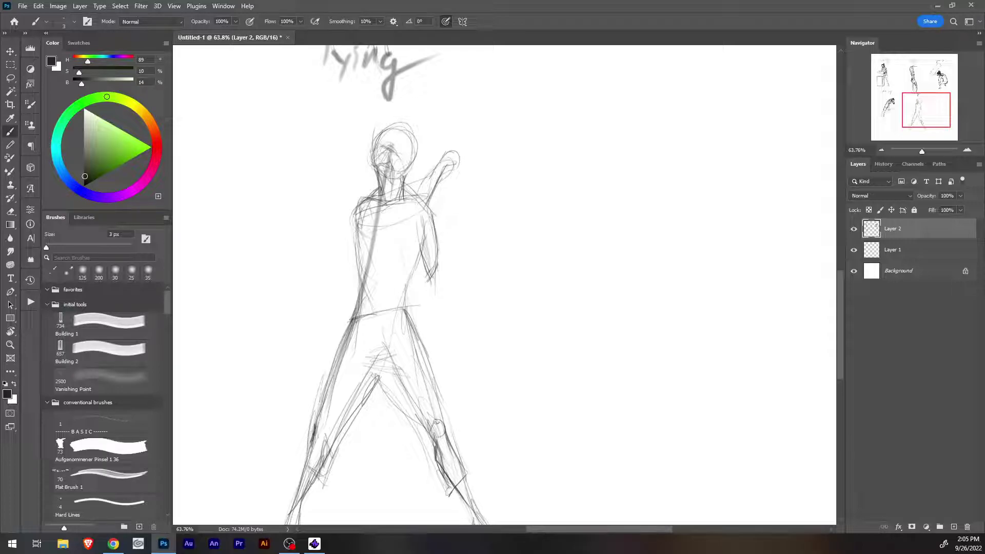
mouse_move(419, 244)
mouse_down()
mouse_move(401, 297)
mouse_move(419, 339)
mouse_up()
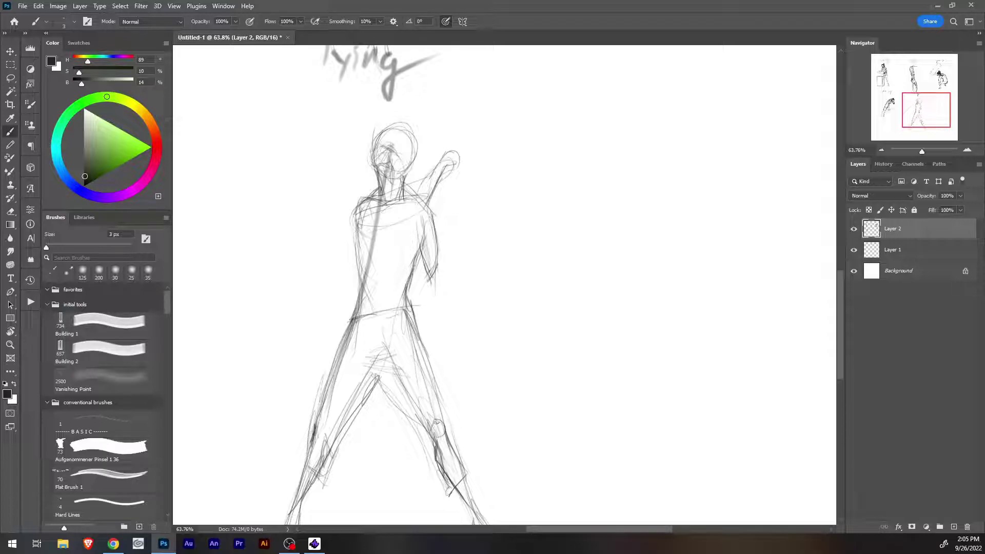
Darken the near side of the Tying figure's torso from the waist up to the shoulder.
drag(361, 297, 354, 319)
mouse_move(364, 270)
mouse_down()
mouse_move(355, 312)
mouse_move(358, 300)
mouse_up()
mouse_move(361, 239)
mouse_down()
mouse_move(359, 263)
mouse_move(352, 258)
mouse_up()
mouse_move(358, 221)
mouse_down()
mouse_move(349, 251)
mouse_move(353, 235)
mouse_up()
drag(365, 199, 353, 226)
mouse_move(367, 195)
mouse_down()
mouse_move(354, 214)
mouse_move(365, 198)
mouse_up()
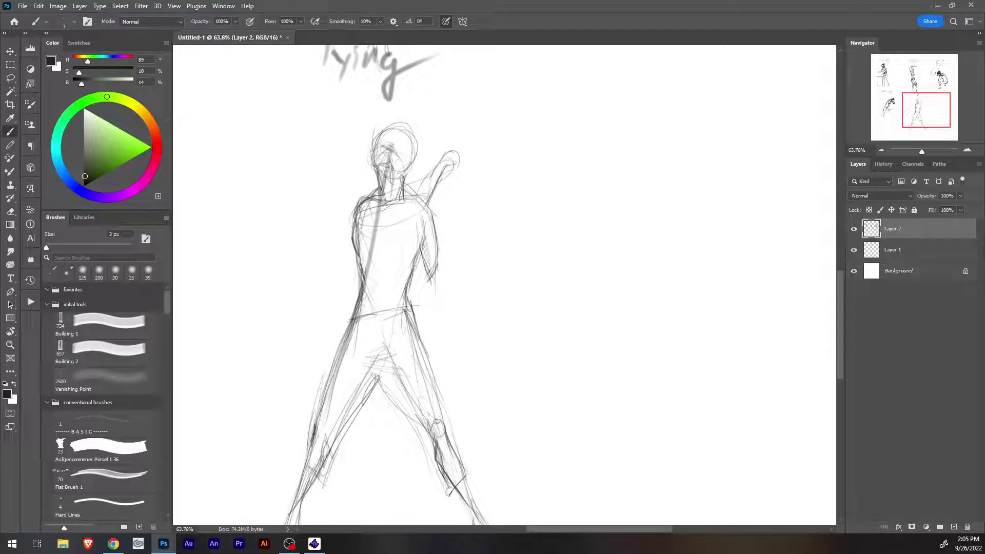
Darken the Tying figure's waistband and sketch the trouser folds running down to the crotch.
mouse_move(367, 304)
mouse_down()
mouse_move(364, 319)
mouse_move(396, 311)
mouse_up()
mouse_move(365, 313)
mouse_down()
mouse_move(389, 308)
mouse_move(354, 314)
mouse_move(339, 349)
mouse_move(350, 326)
mouse_move(371, 344)
mouse_move(366, 357)
mouse_move(379, 328)
mouse_move(375, 353)
mouse_up()
mouse_move(389, 313)
mouse_down()
mouse_move(381, 349)
mouse_move(390, 358)
mouse_move(379, 343)
mouse_move(376, 375)
mouse_up()
drag(385, 340, 403, 384)
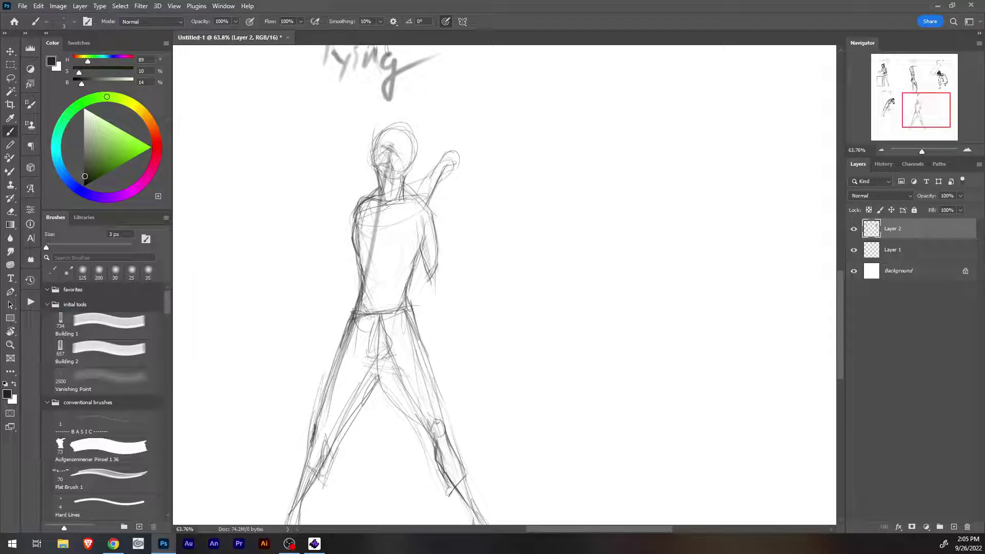
Sketch the Tying figure's arm crossing the chest to the elbow and the hand extending from the raised forearm.
mouse_move(382, 241)
mouse_down()
mouse_move(396, 239)
mouse_move(365, 239)
mouse_move(381, 242)
mouse_move(393, 230)
mouse_move(388, 221)
mouse_move(429, 206)
mouse_up()
mouse_move(423, 209)
mouse_down()
mouse_move(439, 154)
mouse_move(454, 148)
mouse_move(459, 160)
mouse_up()
mouse_move(459, 158)
mouse_down()
mouse_move(452, 165)
mouse_move(481, 146)
mouse_up()
drag(422, 164, 444, 151)
drag(404, 177, 437, 160)
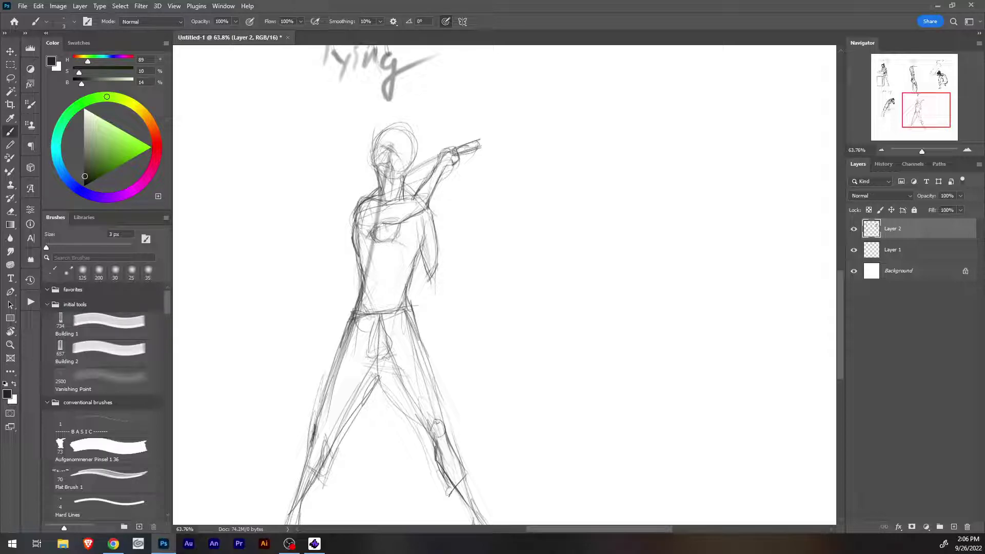
Add a faint diagonal line trailing behind the near shoulder and refine the raised hand and forearm.
drag(349, 208, 303, 251)
mouse_move(454, 160)
mouse_down()
mouse_move(440, 174)
mouse_move(452, 167)
mouse_up()
key(e)
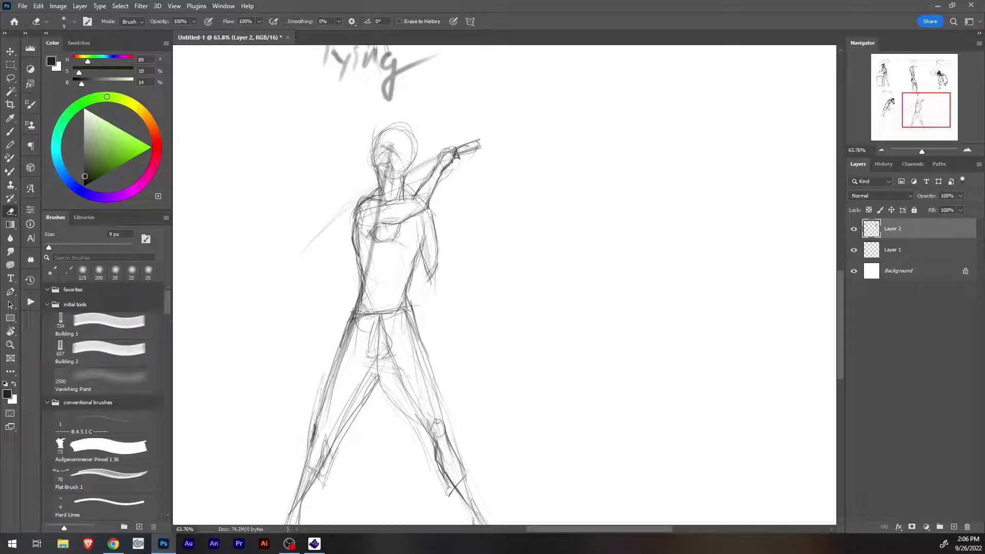
key(b)
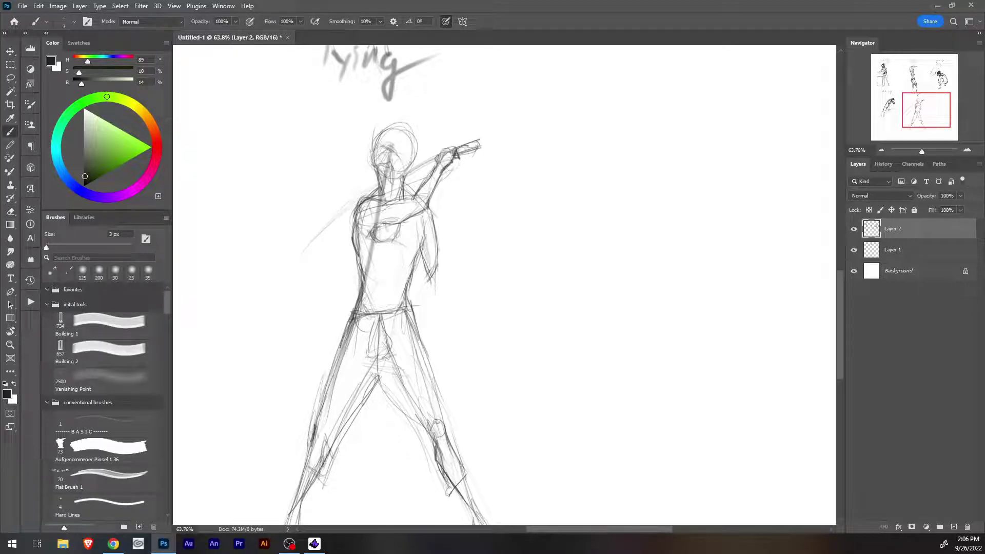
drag(417, 190, 433, 197)
mouse_move(477, 150)
mouse_down()
mouse_move(460, 178)
mouse_move(430, 195)
mouse_move(435, 188)
mouse_move(446, 199)
mouse_up()
key(ctrl+z)
click(445, 191)
click(483, 202)
click(905, 229)
Sketch faint cloth strips hanging from the Tying figure's raised hand and elbow.
drag(434, 190, 464, 261)
drag(474, 152, 451, 272)
drag(476, 135, 460, 211)
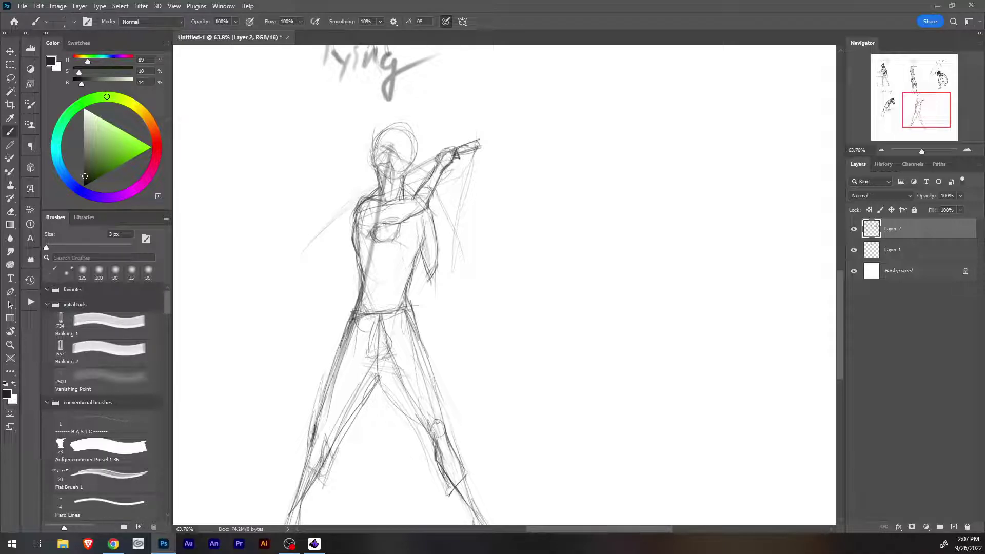
Try to sketch a small loop of cloth beside the Tying figure's elbow.
mouse_move(436, 275)
mouse_down()
mouse_move(429, 303)
mouse_move(434, 296)
mouse_up()
key(ctrl+z)
key(ctrl+z)
mouse_move(449, 201)
mouse_down()
mouse_move(427, 199)
mouse_move(442, 241)
mouse_move(458, 247)
mouse_up()
mouse_move(457, 189)
mouse_down()
mouse_move(436, 196)
mouse_move(440, 216)
mouse_move(454, 192)
mouse_move(437, 209)
mouse_up()
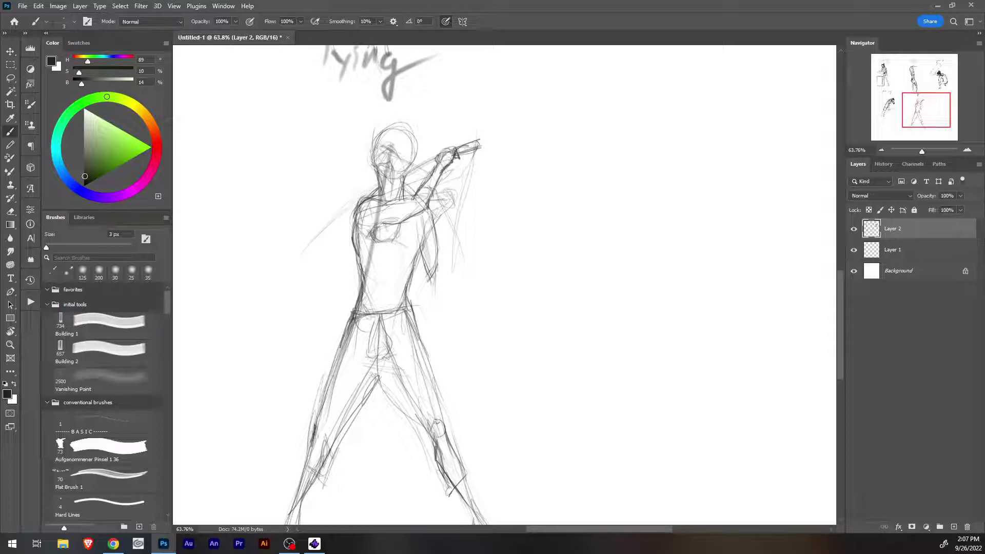
Erase the cloth loop beside the elbow with the eraser enlarged to 30 px.
key(e)
key(bracketright)
key(bracketright)
key(bracketright)
key(bracketright)
key(bracketright)
key(bracketright)
key(bracketright)
key(bracketright)
key(bracketright)
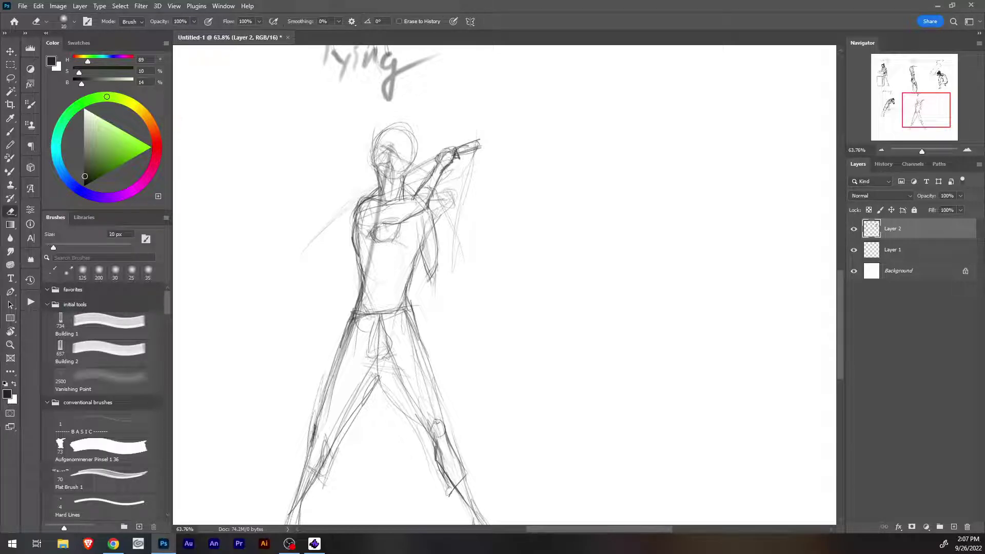
mouse_move(451, 192)
mouse_down()
mouse_move(444, 207)
mouse_move(441, 193)
mouse_up()
key(b)
key(b)
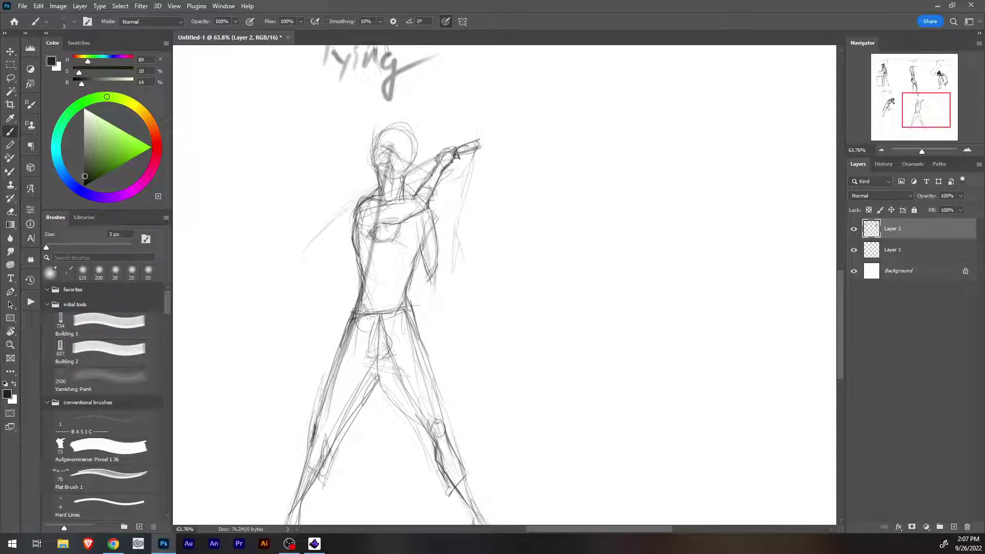
Darken the shape below the far shoulder and add wrapping lines along the raised forearm.
drag(436, 260, 431, 274)
drag(424, 218, 419, 257)
drag(431, 214, 437, 250)
mouse_move(419, 189)
mouse_down()
mouse_move(434, 201)
mouse_move(432, 173)
mouse_move(456, 155)
mouse_up()
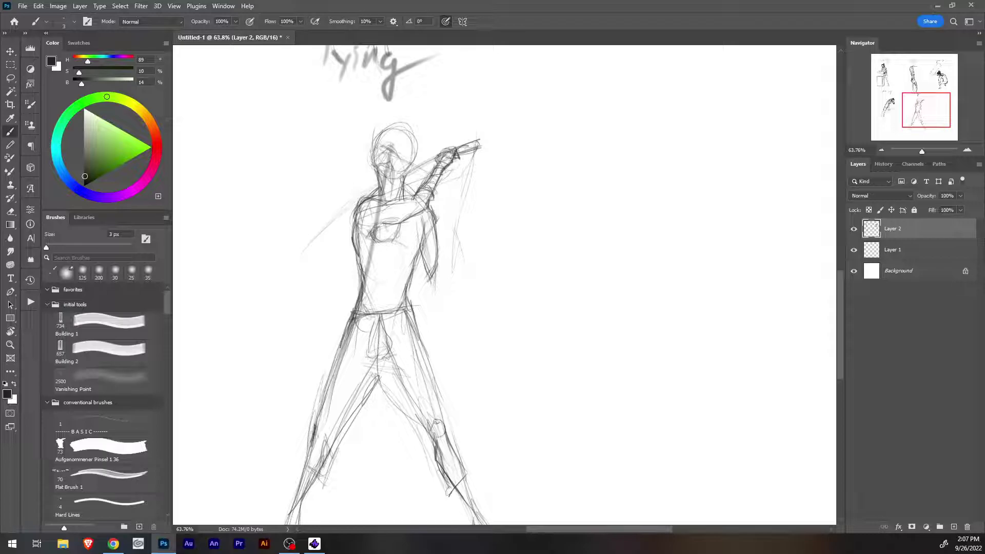
Draw the hanging cloth strips darker, from the hand and elbow down to a pointed end.
mouse_move(433, 205)
mouse_down()
mouse_move(470, 271)
mouse_move(446, 245)
mouse_move(451, 234)
mouse_up()
drag(463, 198, 456, 228)
mouse_move(473, 144)
mouse_down()
mouse_move(451, 245)
mouse_move(470, 275)
mouse_up()
mouse_move(449, 221)
mouse_down()
mouse_move(469, 262)
mouse_move(468, 252)
mouse_up()
drag(431, 205, 456, 234)
mouse_move(428, 186)
mouse_down()
mouse_move(467, 260)
mouse_move(463, 250)
mouse_up()
drag(462, 252, 469, 272)
drag(466, 180, 456, 230)
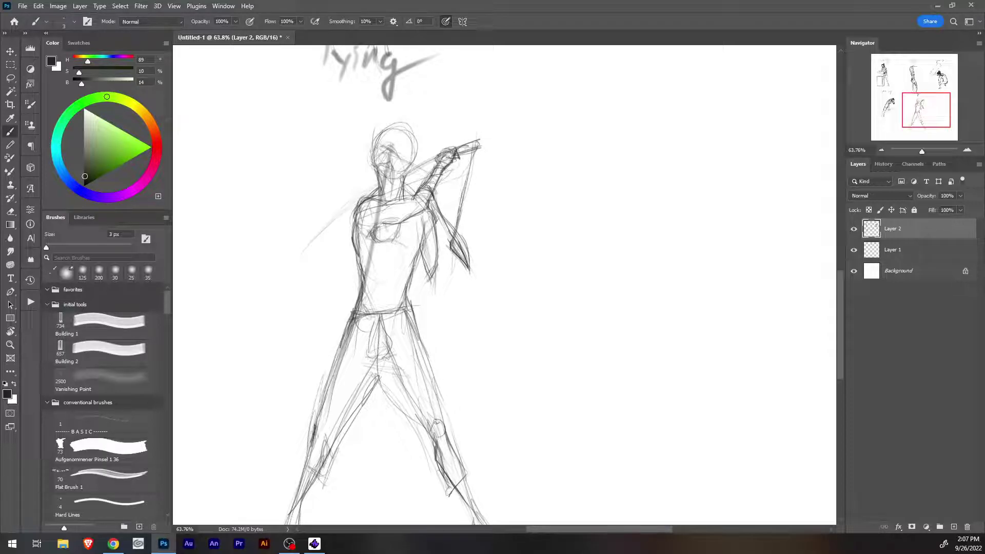
Clean up stray lines around the hanging cloth's pointed end with a smaller eraser.
key(e)
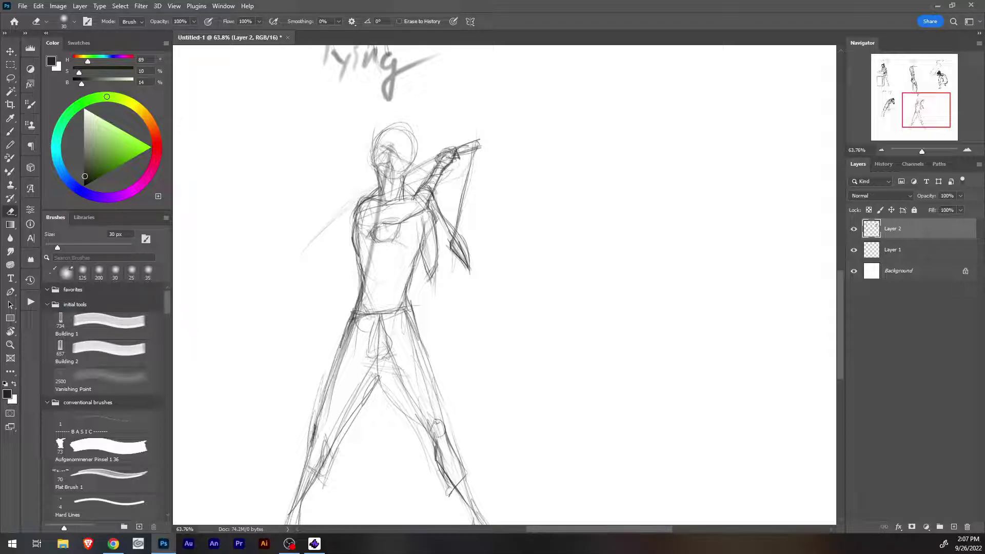
key(bracketleft)
key(bracketleft)
key(bracketleft)
key(b)
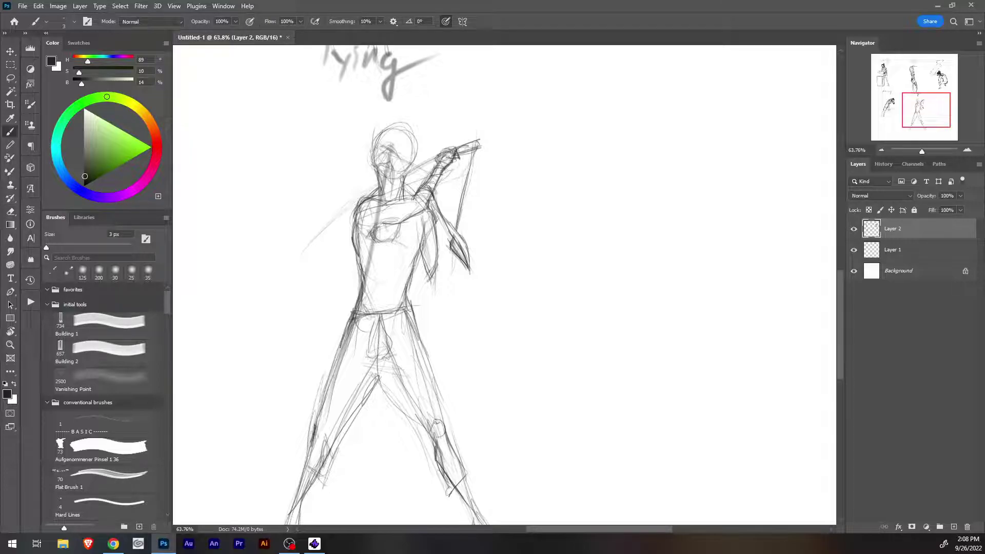
Sketch the tie held in the Tying figure's mouth, stretching past the cheek and toward the forearm, with a dark mustache.
mouse_move(361, 156)
mouse_down()
mouse_move(376, 153)
mouse_move(347, 158)
mouse_move(342, 171)
mouse_up()
mouse_move(380, 152)
mouse_down()
mouse_move(397, 148)
mouse_move(476, 302)
mouse_move(554, 377)
mouse_up()
key(ctrl+1)
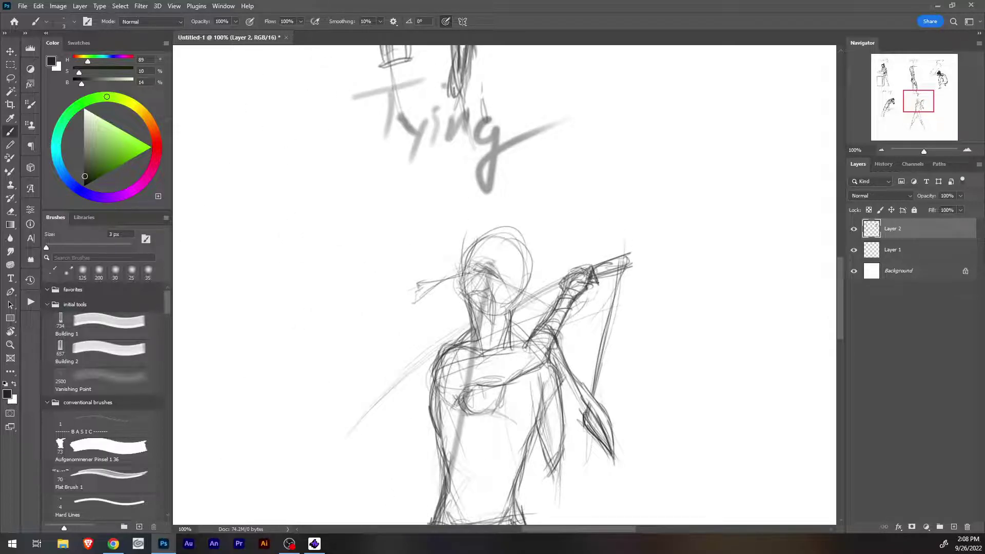
mouse_move(469, 270)
mouse_down()
mouse_move(489, 262)
mouse_move(500, 281)
mouse_move(493, 278)
mouse_up()
drag(492, 275, 550, 308)
mouse_move(489, 275)
mouse_down()
mouse_move(505, 286)
mouse_move(474, 288)
mouse_move(477, 300)
mouse_move(464, 298)
mouse_move(463, 278)
mouse_move(469, 268)
mouse_move(483, 286)
mouse_move(467, 295)
mouse_move(480, 306)
mouse_move(485, 296)
mouse_up()
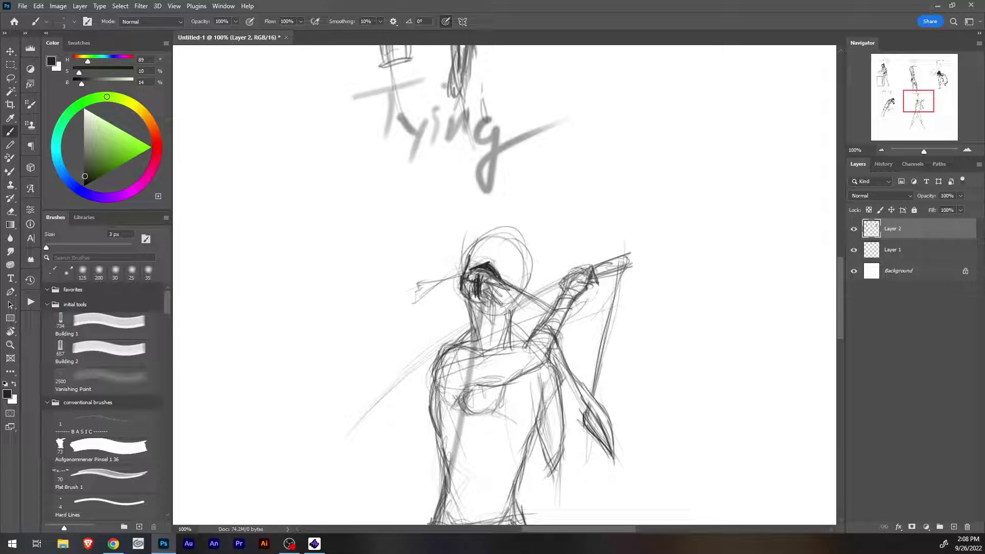
Sketch the Tying figure's eye lines and long curved strands streaming from the back of the head.
mouse_move(485, 248)
mouse_down()
mouse_move(473, 253)
mouse_move(495, 256)
mouse_up()
mouse_move(512, 255)
mouse_down()
mouse_move(497, 260)
mouse_move(497, 237)
mouse_move(535, 252)
mouse_move(534, 275)
mouse_up()
mouse_move(534, 240)
mouse_down()
mouse_move(579, 236)
mouse_move(665, 184)
mouse_up()
drag(672, 191, 701, 244)
drag(543, 242, 704, 246)
drag(685, 208, 701, 268)
drag(559, 235, 582, 227)
mouse_move(583, 227)
mouse_down()
mouse_move(725, 202)
mouse_move(716, 262)
mouse_up()
Darken the Tying figure's shoulder line, raised forearm and both sides of the neck.
drag(490, 341, 457, 360)
mouse_move(528, 343)
mouse_down()
mouse_move(474, 362)
mouse_move(564, 299)
mouse_move(568, 279)
mouse_up()
drag(509, 305, 523, 348)
drag(511, 314, 519, 349)
drag(472, 305, 481, 341)
drag(466, 277, 477, 329)
drag(496, 287, 507, 310)
Hatch a dark beard along the Tying figure's jaw and strengthen the brow and back of the head.
mouse_move(524, 281)
mouse_down()
mouse_move(514, 300)
mouse_move(522, 295)
mouse_up()
drag(511, 299, 502, 306)
drag(512, 284, 481, 294)
drag(497, 296, 493, 302)
drag(513, 291, 499, 297)
mouse_move(497, 253)
mouse_down()
mouse_move(516, 249)
mouse_move(513, 223)
mouse_move(533, 257)
mouse_up()
drag(532, 241, 523, 278)
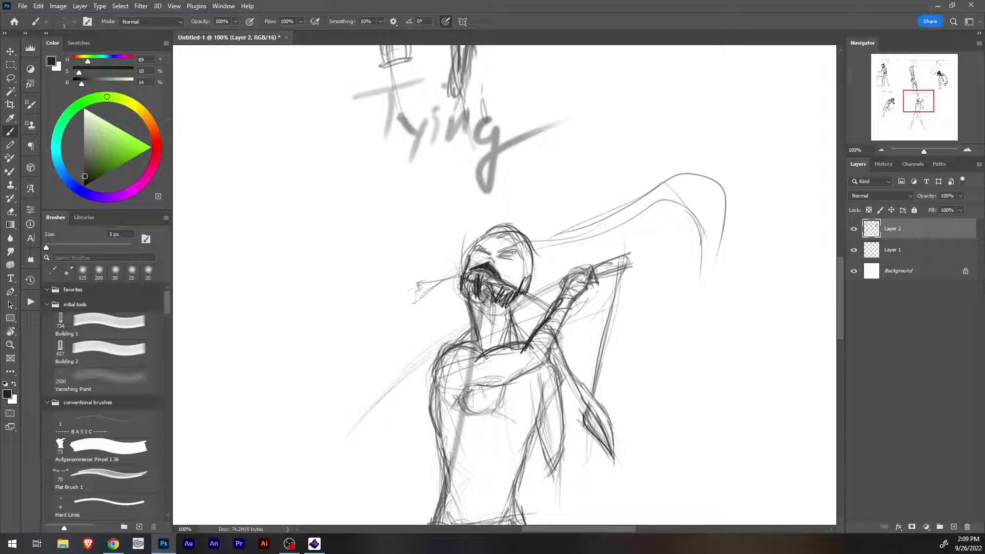
key(ctrl+0)
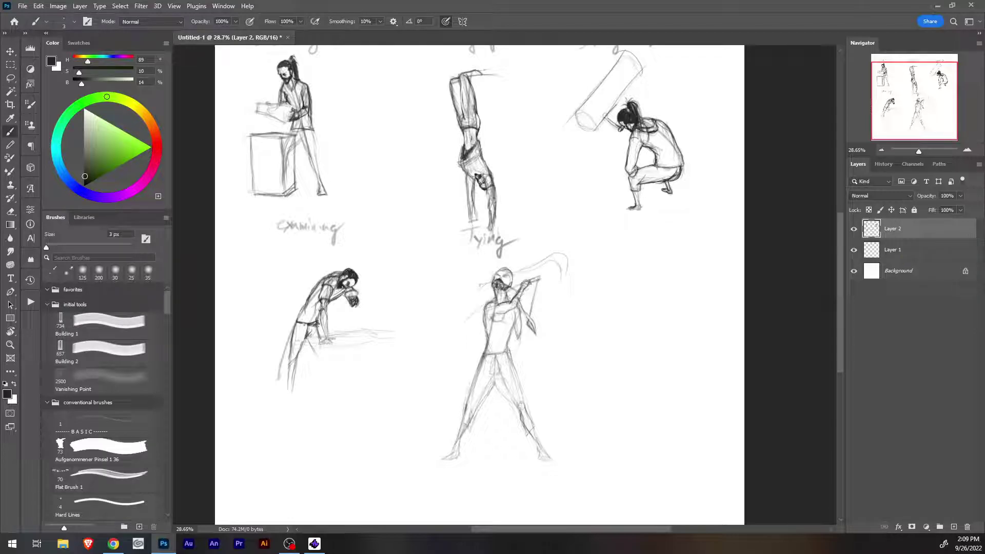
Save the drawing to the computer's warmup journal folder as "warmup 9_26_22" with maximized compatibility, and close it.
click(23, 6)
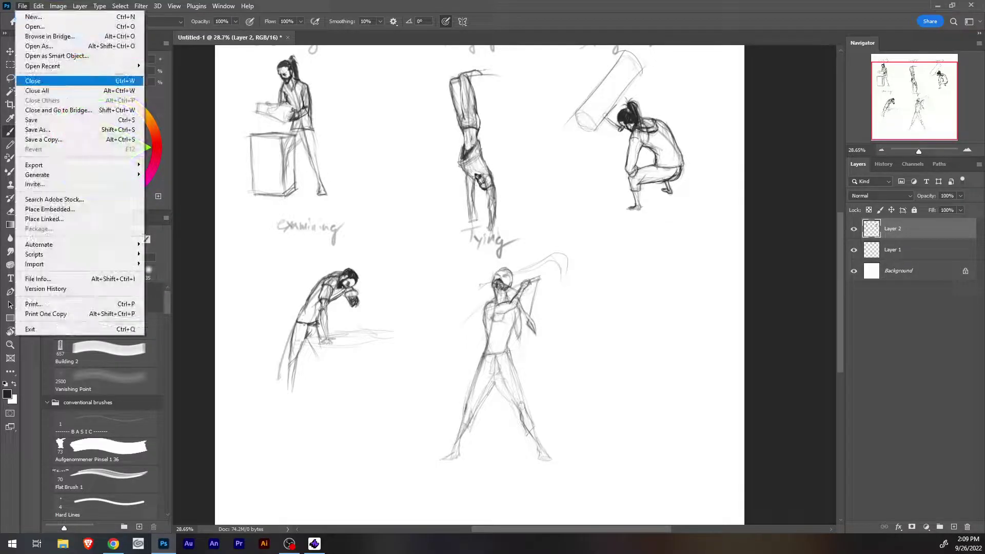
click(46, 120)
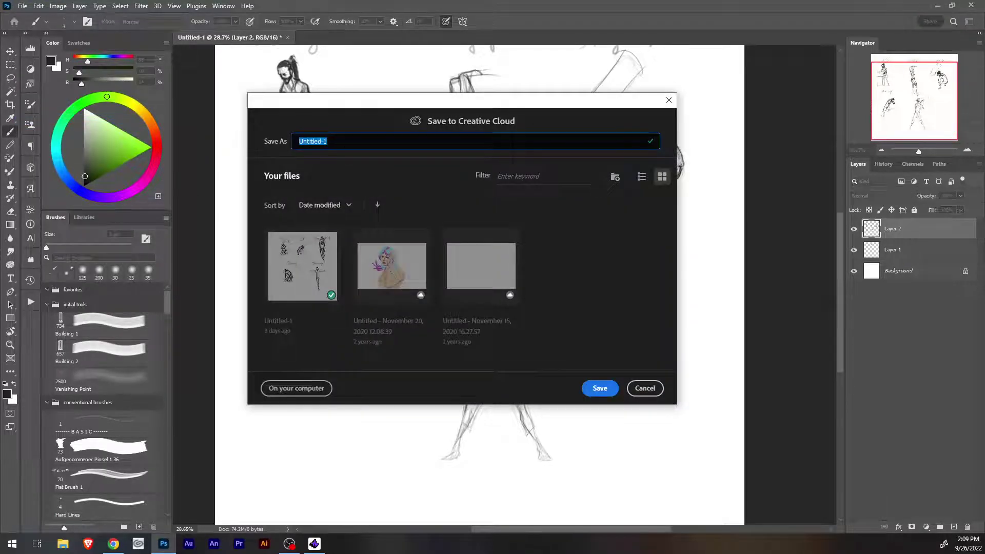
click(296, 388)
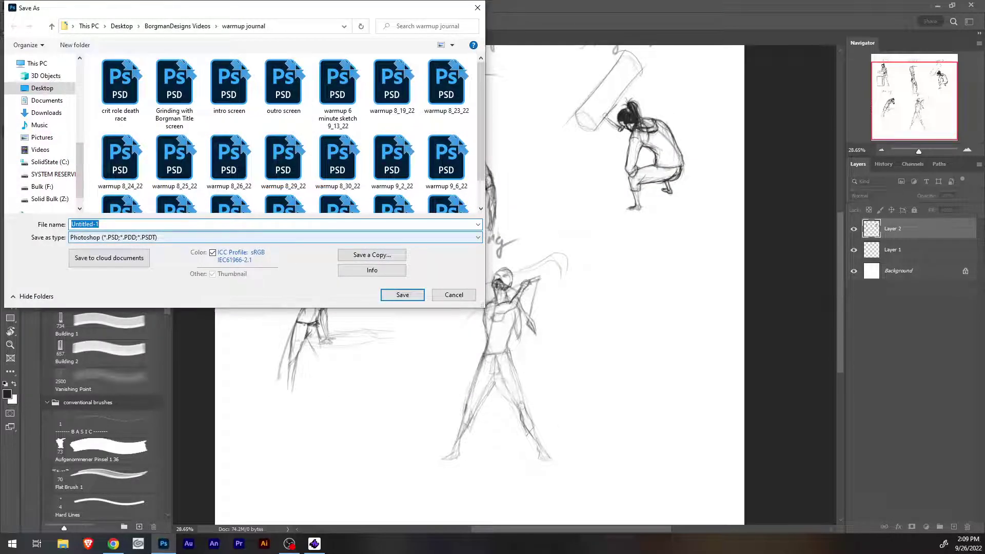
text(warmup)
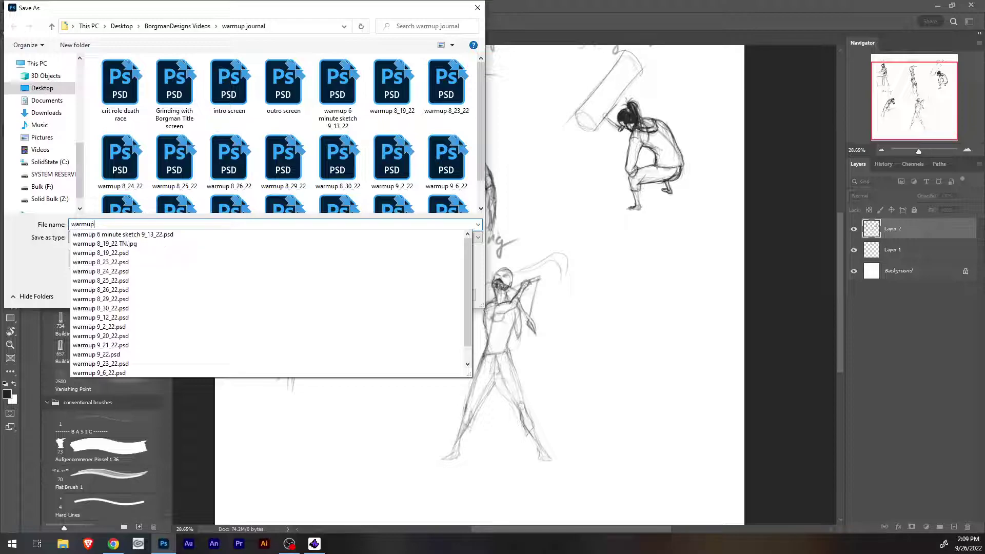
text( 9)
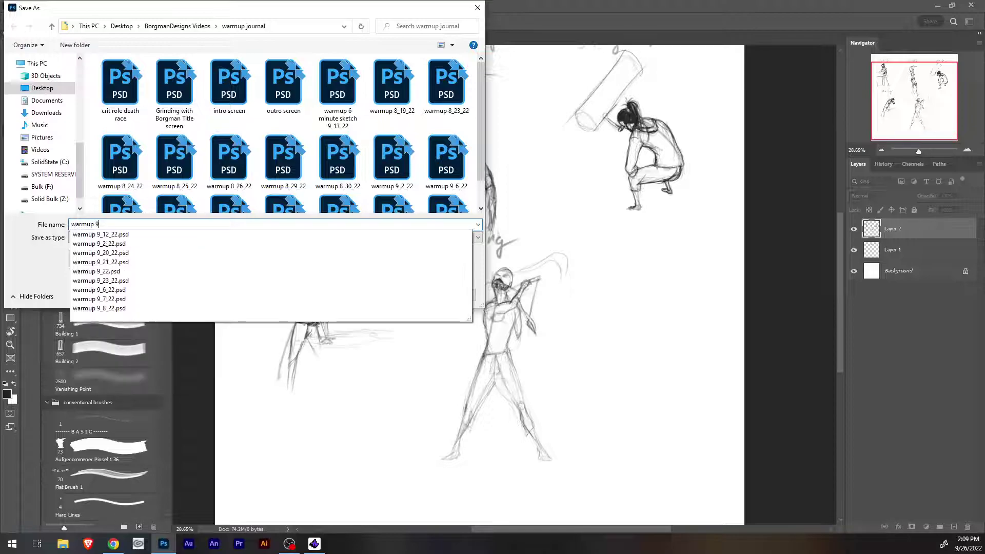
text(_26_22)
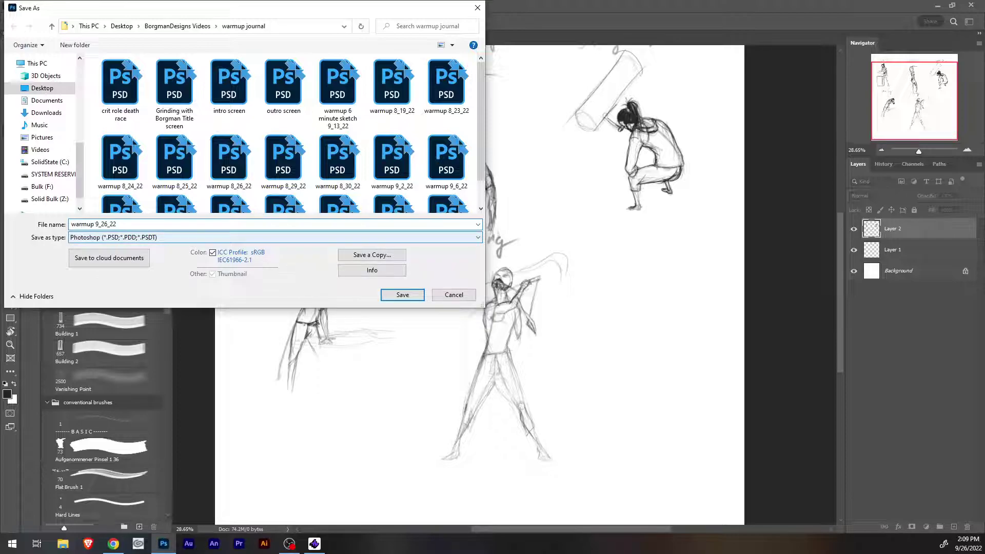
key(Return)
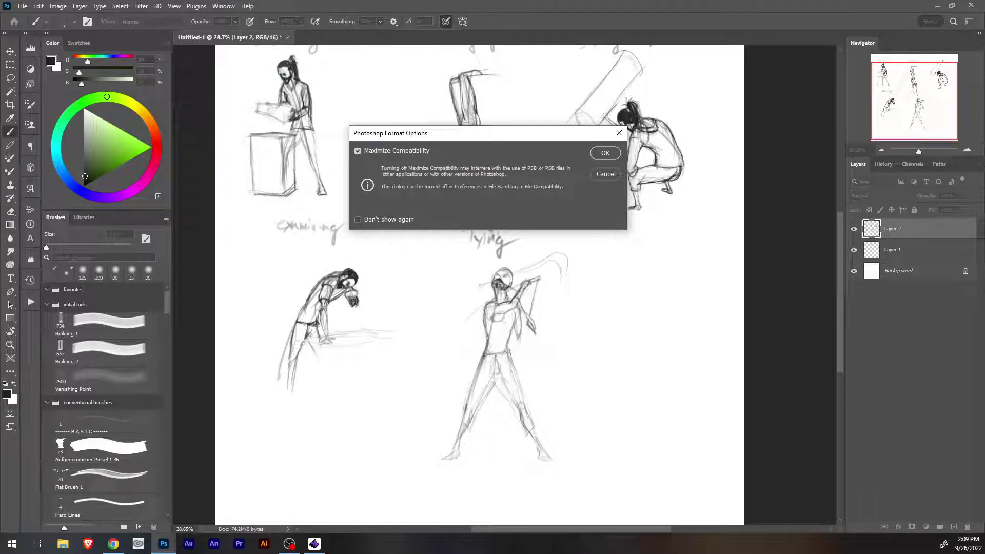
key(Return)
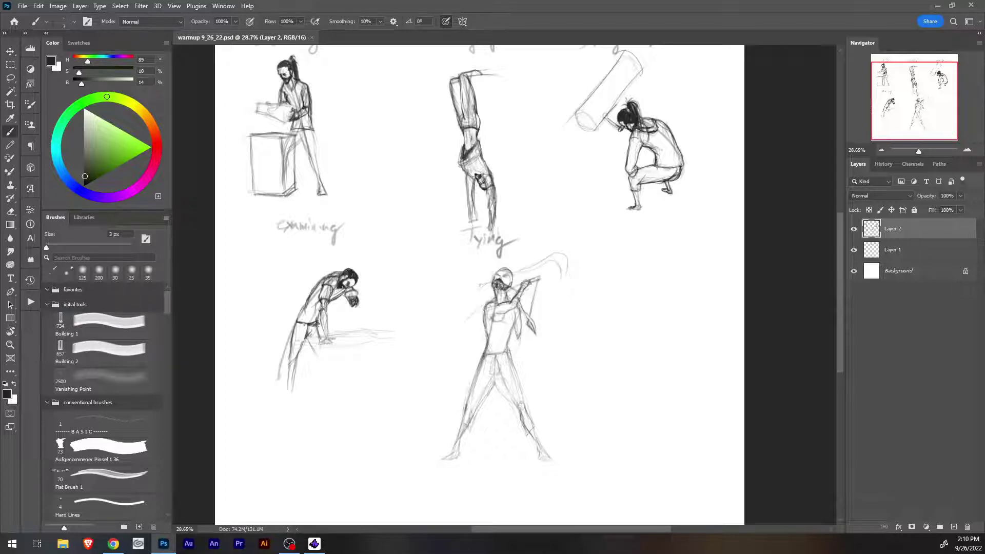
key(ctrl+w)
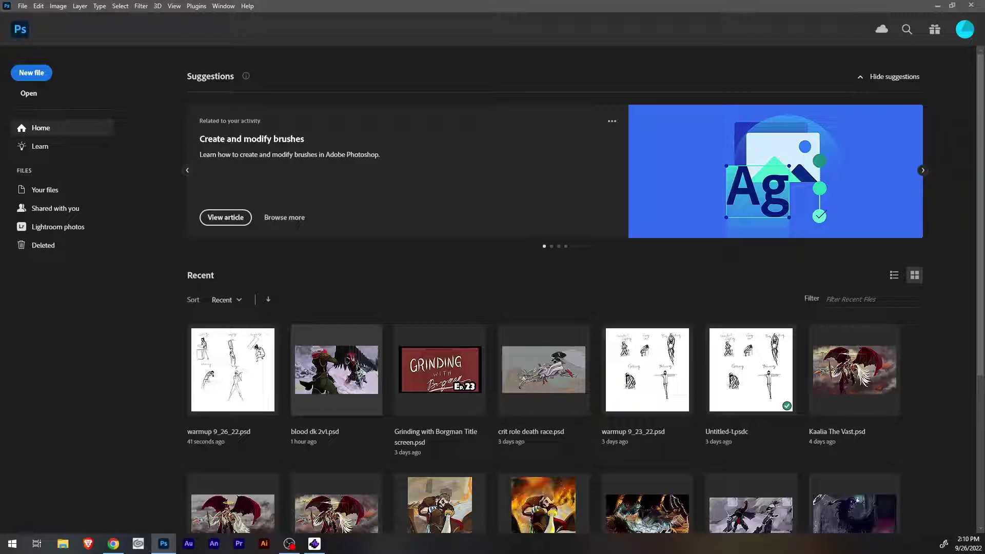
Open the recent file blood dk 2v1.psd and examine the horned warrior and the figure behind him.
click(336, 369)
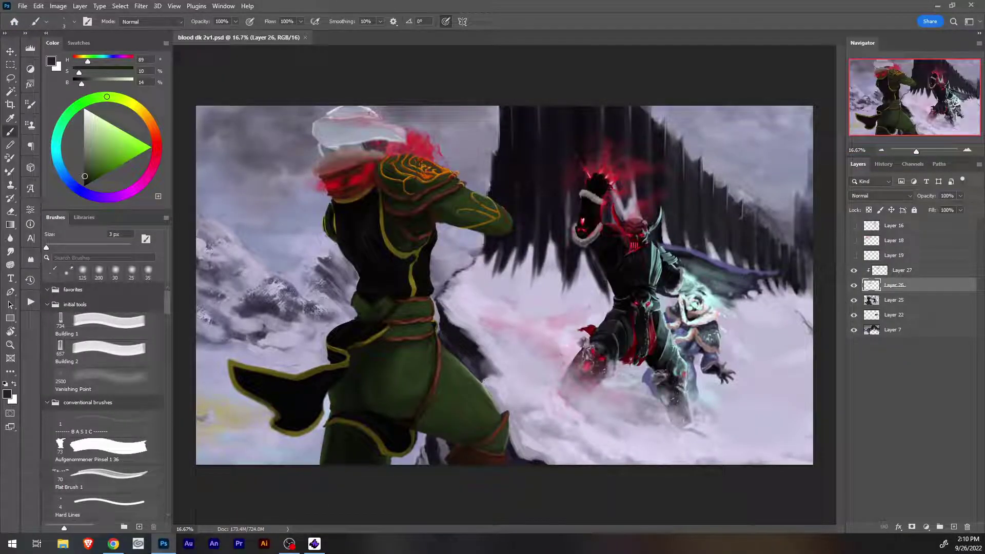
drag(916, 151, 923, 151)
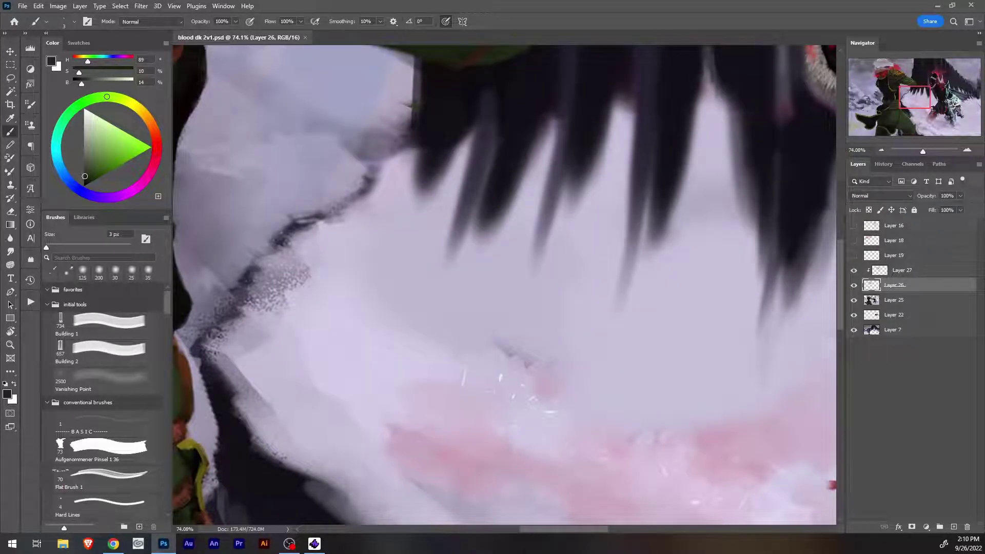
scroll(505, 285, down, 2)
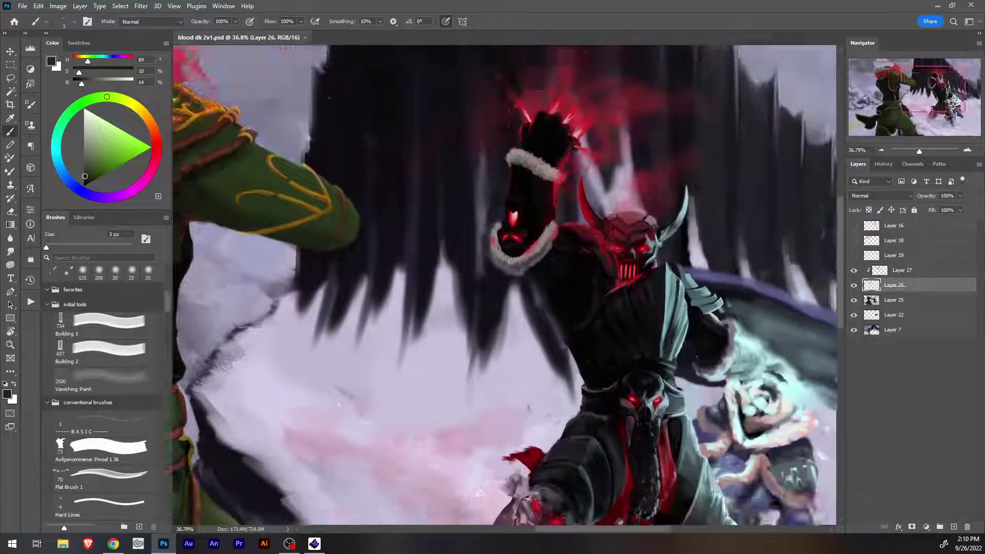
drag(574, 288, 437, 213)
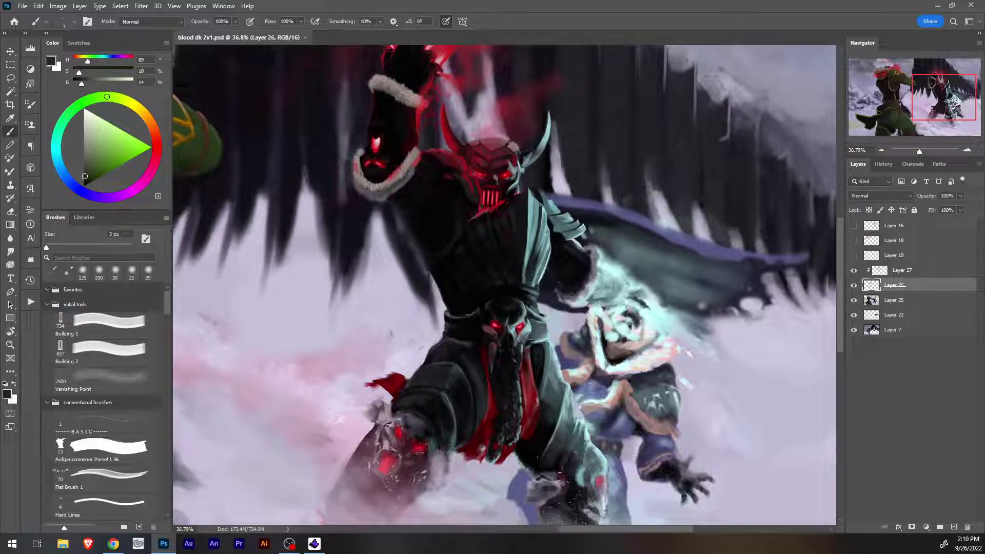
Toggle the visibility of Layer 26 off and on, and close blood dk 2v1.psd with its changes saved.
click(853, 285)
key(ctrl+comma)
key(ctrl+w)
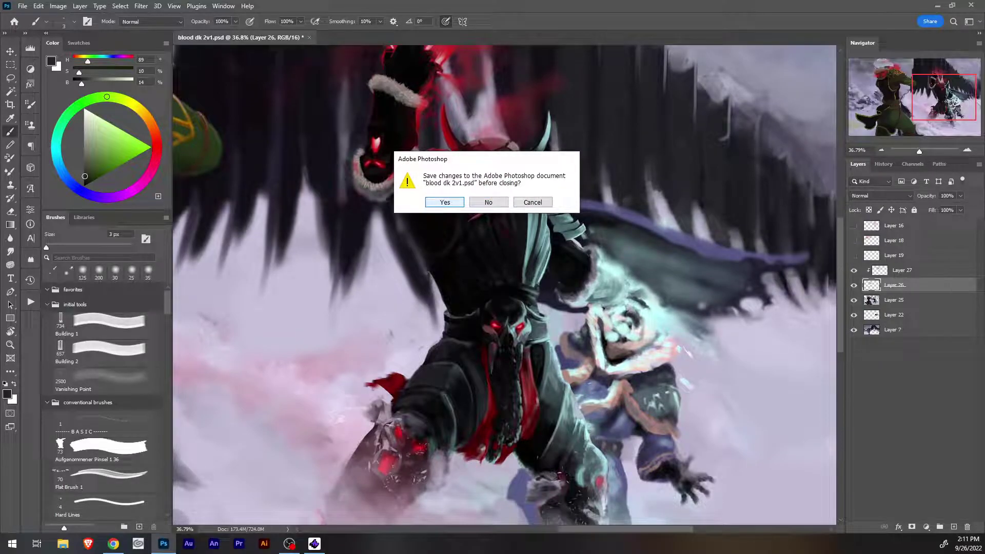
key(Return)
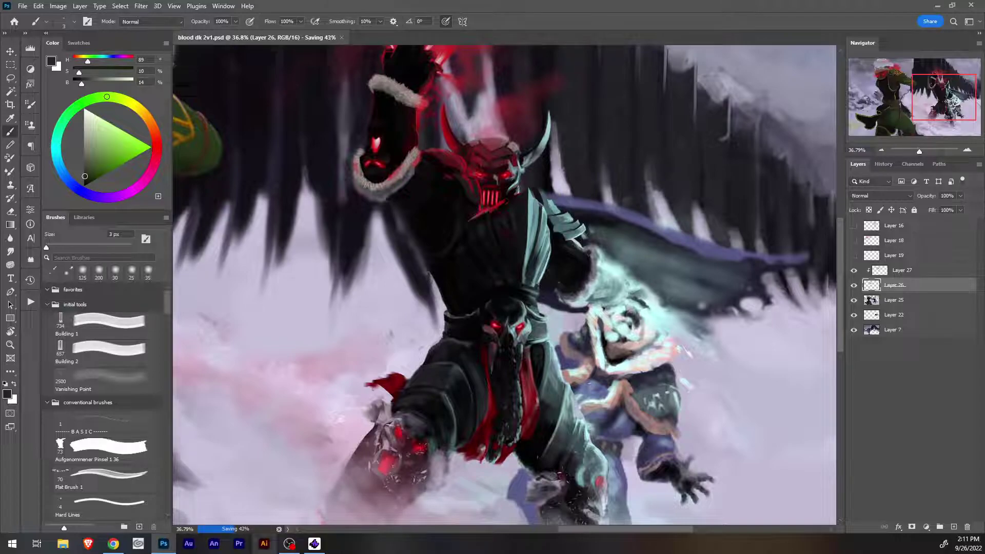
key(ctrl+w)
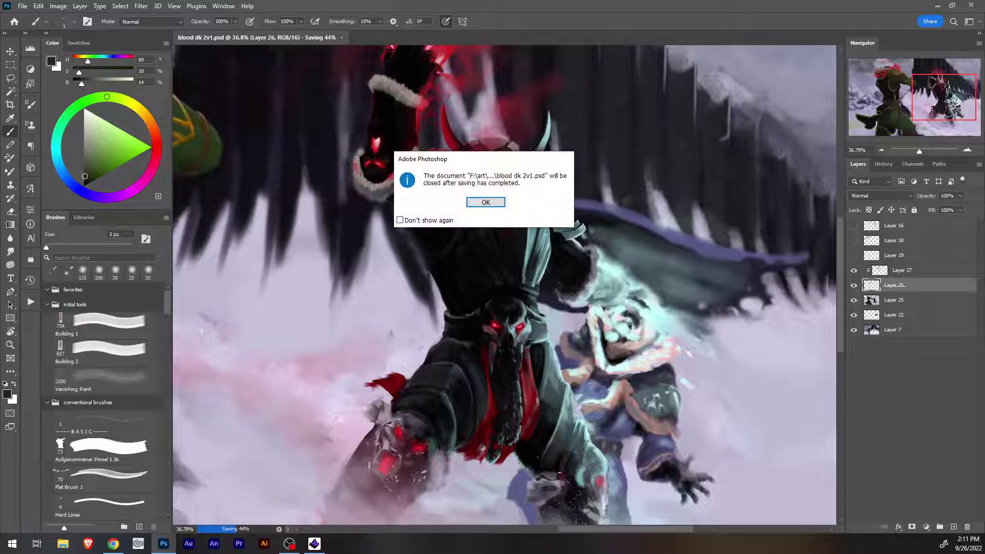
key(Return)
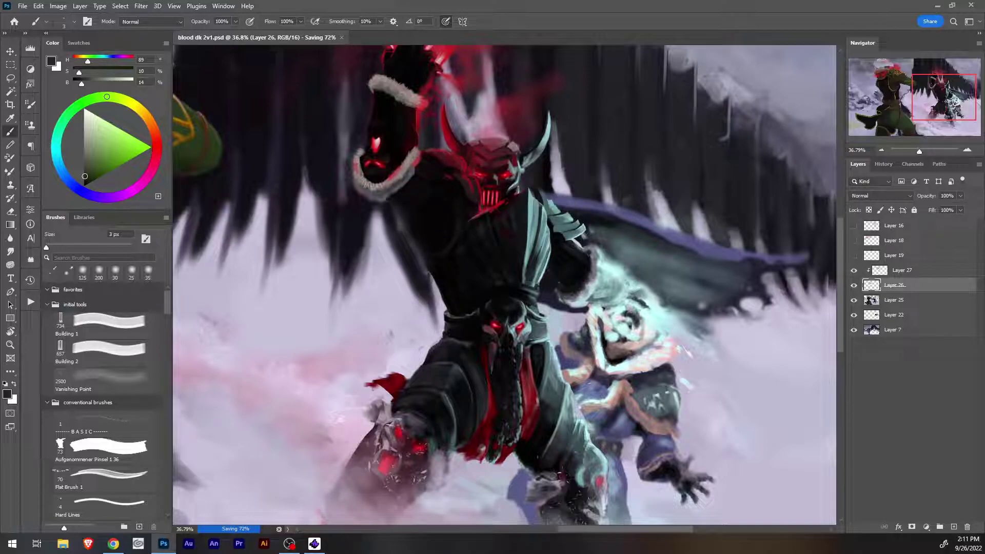
Open the recent file crit role death race.psd.
click(23, 5)
mouse_move(77, 66)
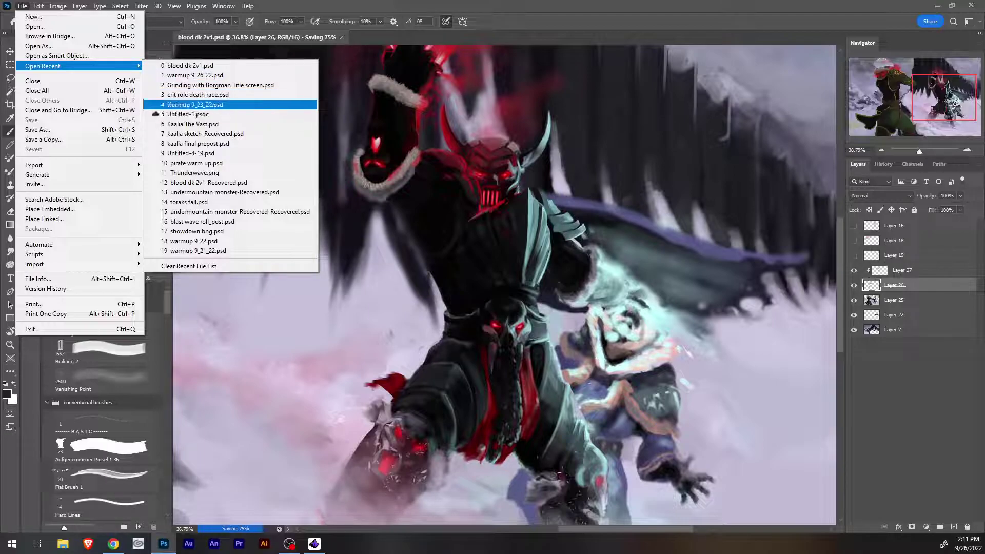
click(198, 95)
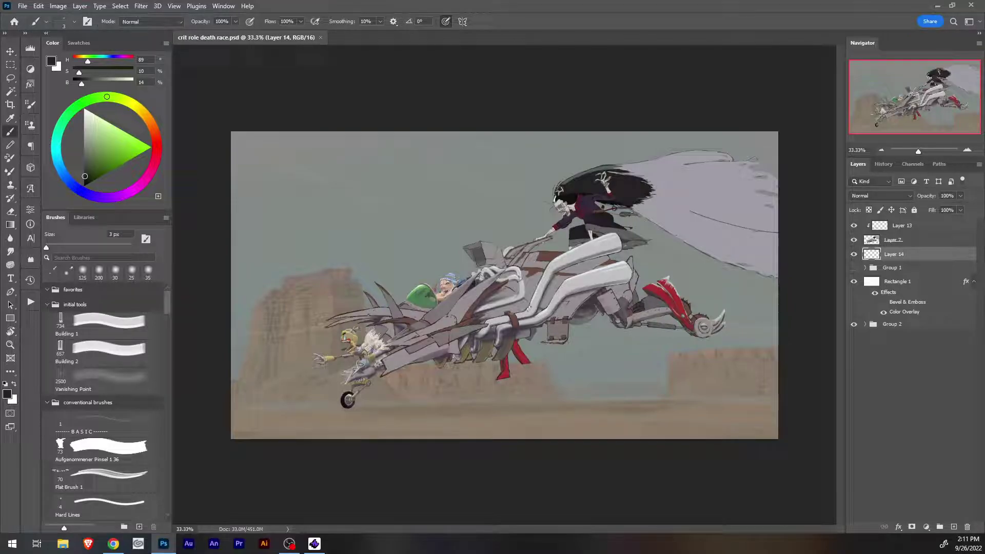
Sample the off-white of the robot figurehead's feather ruff and touch up the painting on Layer 14 with a small brush.
key(ctrl+plus)
key(ctrl+plus)
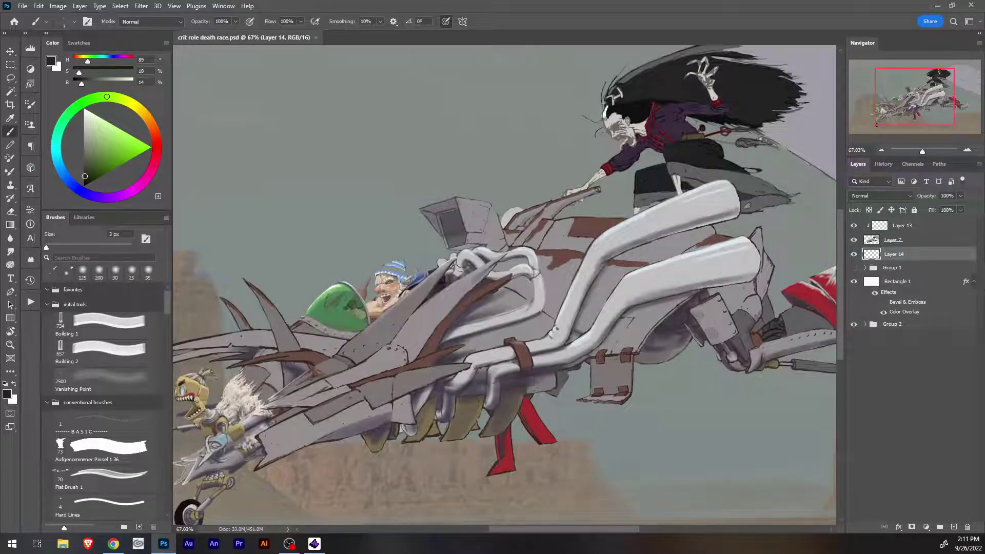
drag(922, 152, 929, 152)
drag(915, 97, 887, 112)
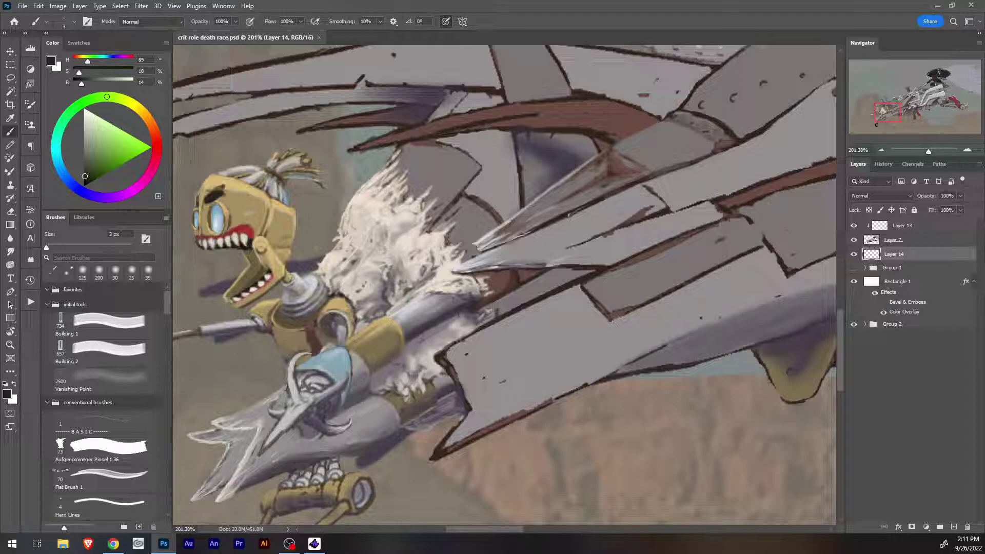
key(u)
key(i)
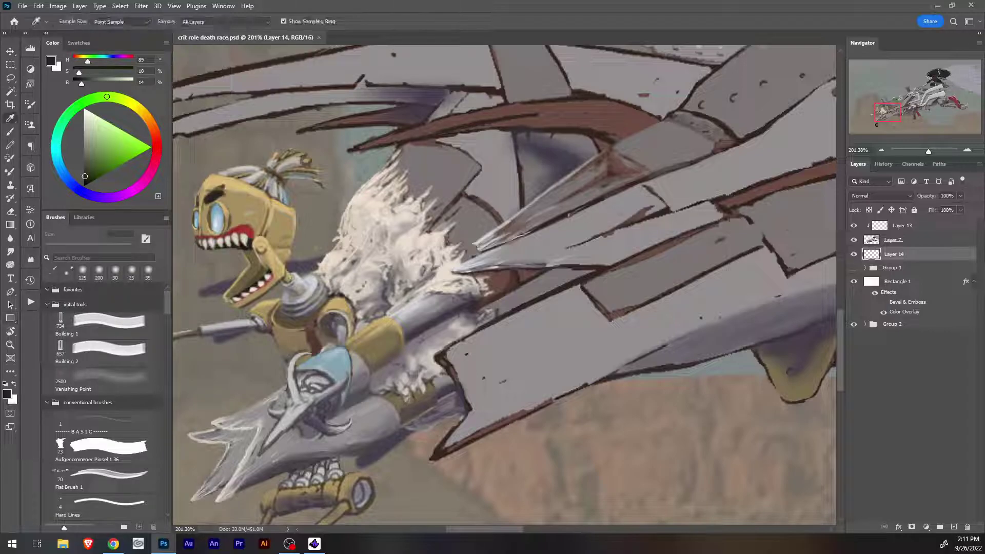
click(356, 201)
click(87, 114)
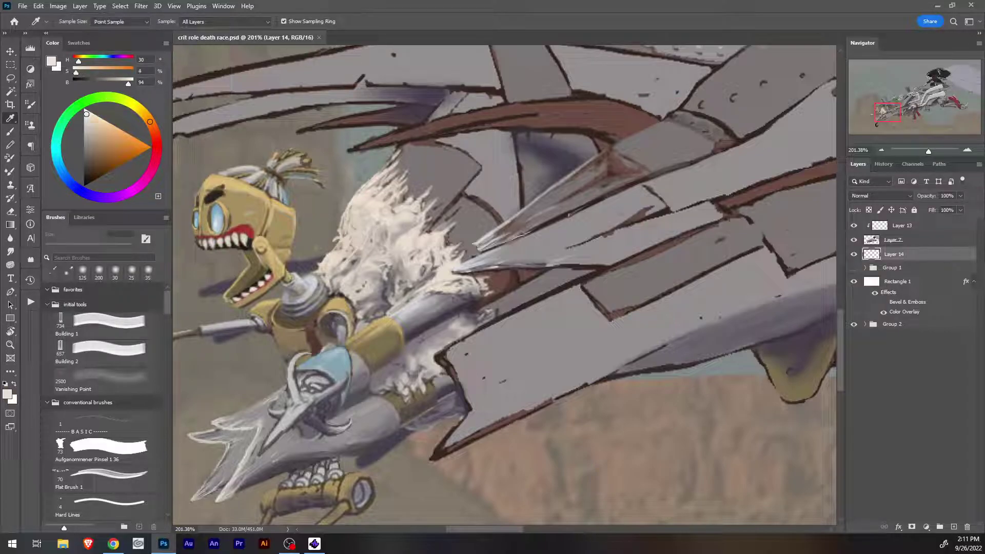
key(b)
key(bracketleft)
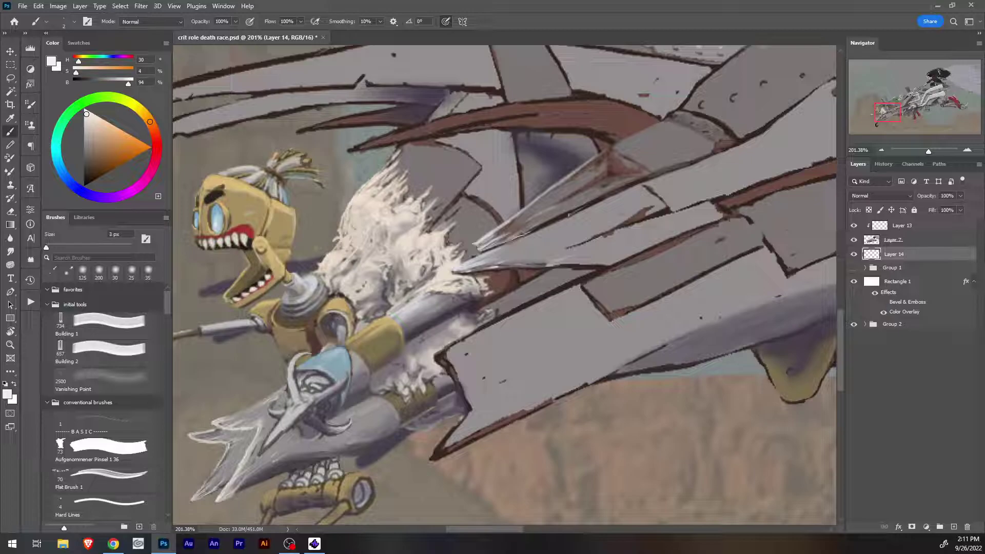
Switch to Layer 13 and refine the white feather ruff with a 1 px brush.
click(901, 226)
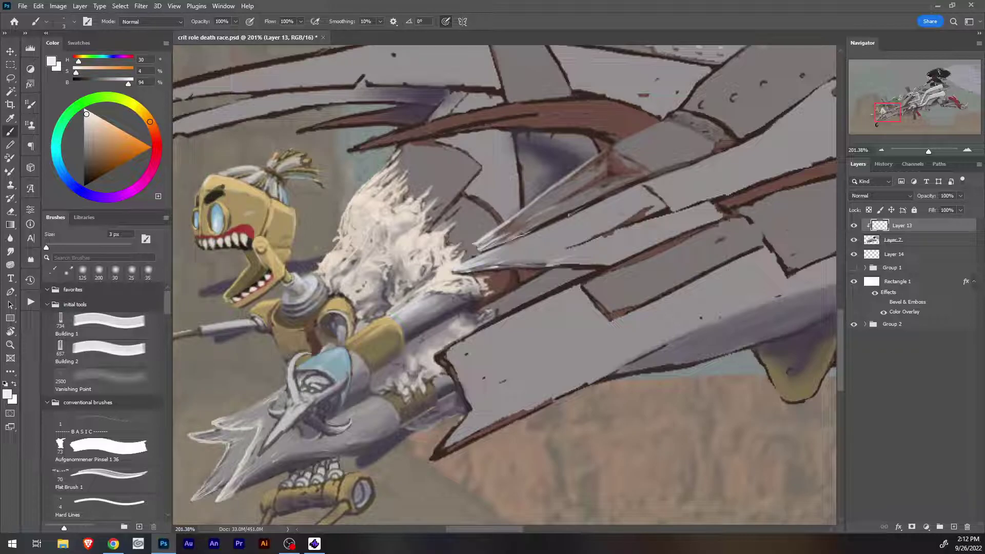
key(bracketleft)
key(bracketleft)
drag(359, 179, 435, 154)
drag(461, 282, 529, 241)
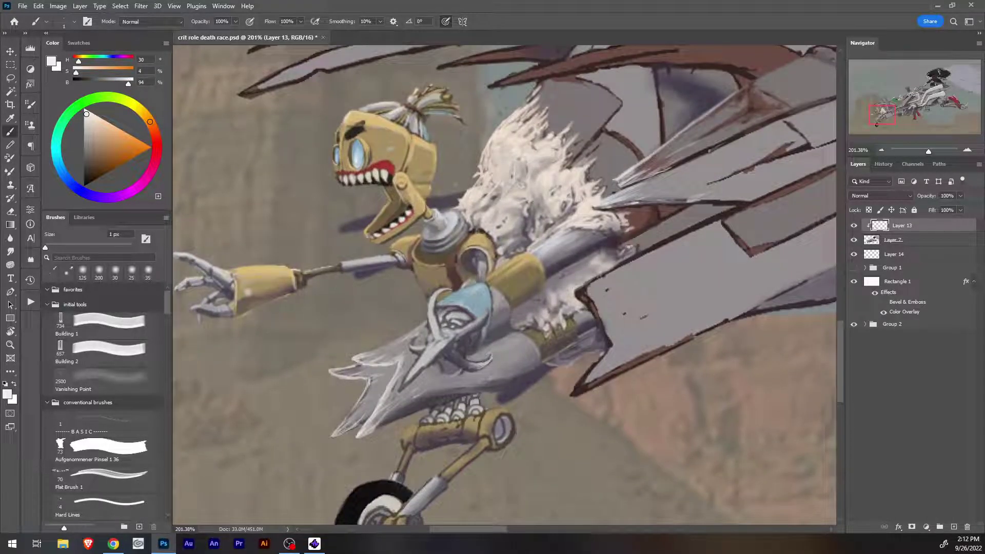
Sample the olive brown of the robot's lower leg joint and shade the edge of its chest plate with a 4 px brush.
alt+click(446, 430)
key(bracketright)
key(bracketright)
key(bracketright)
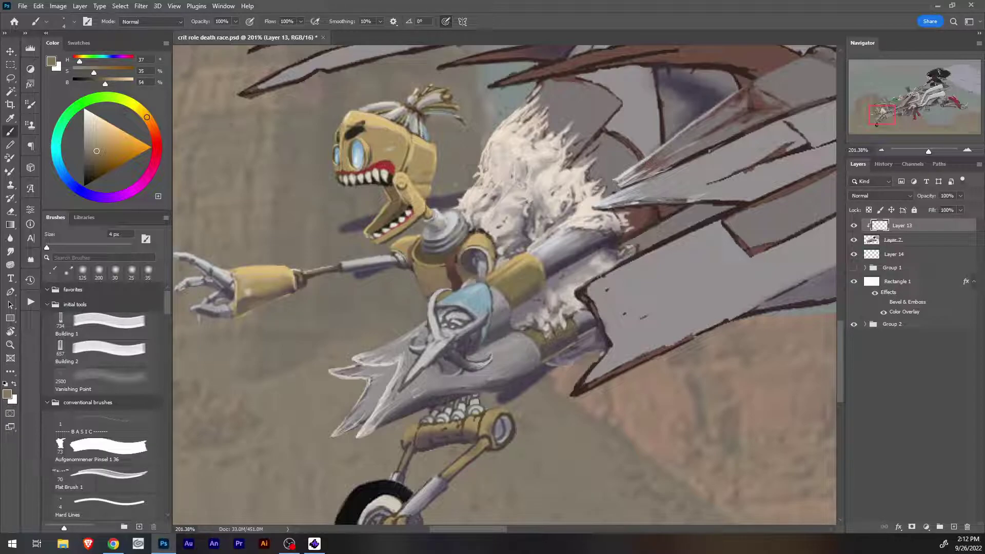
key(i)
key(b)
drag(414, 273, 421, 288)
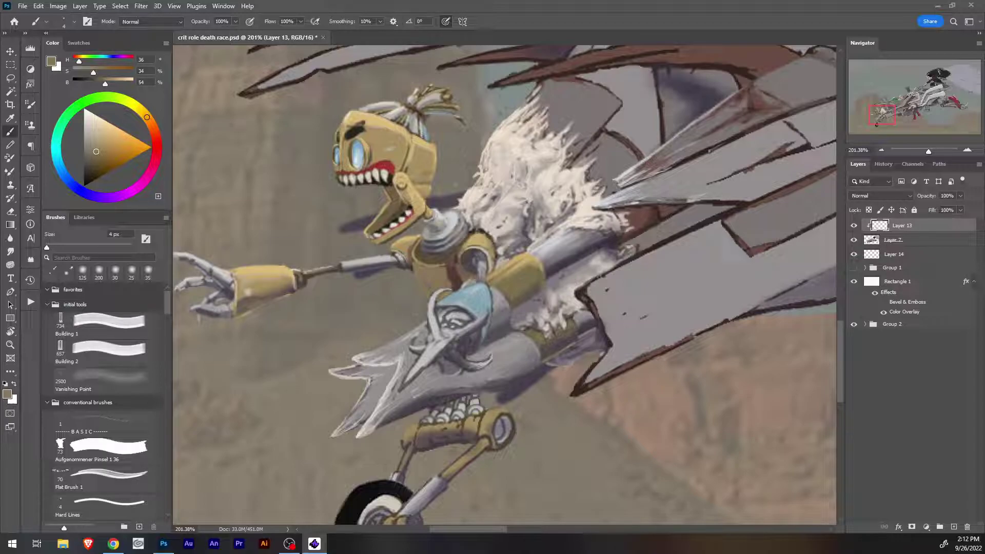
Sample a pale blue-white from the robot's eye and highlight the upper edge of the light blue plate with a 1 px brush.
key(i)
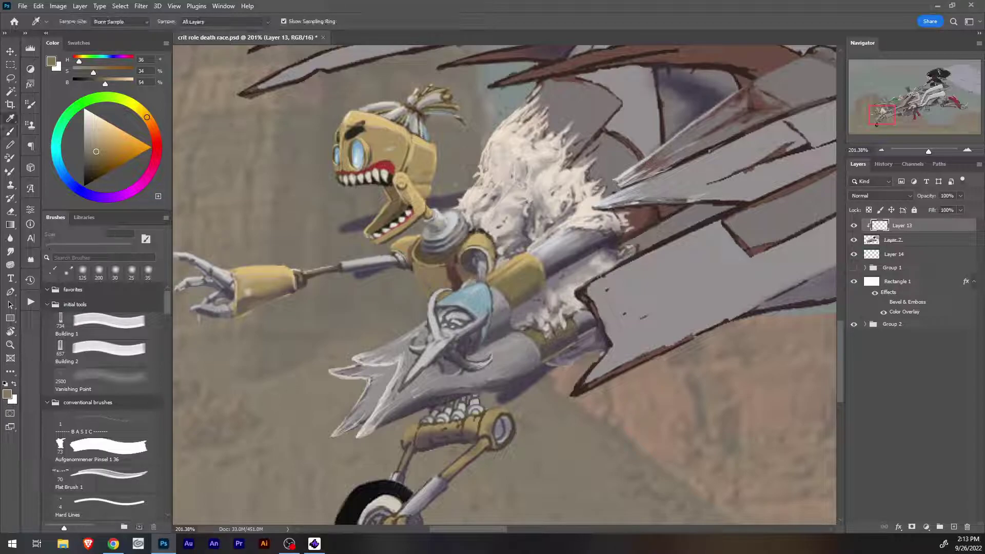
click(359, 156)
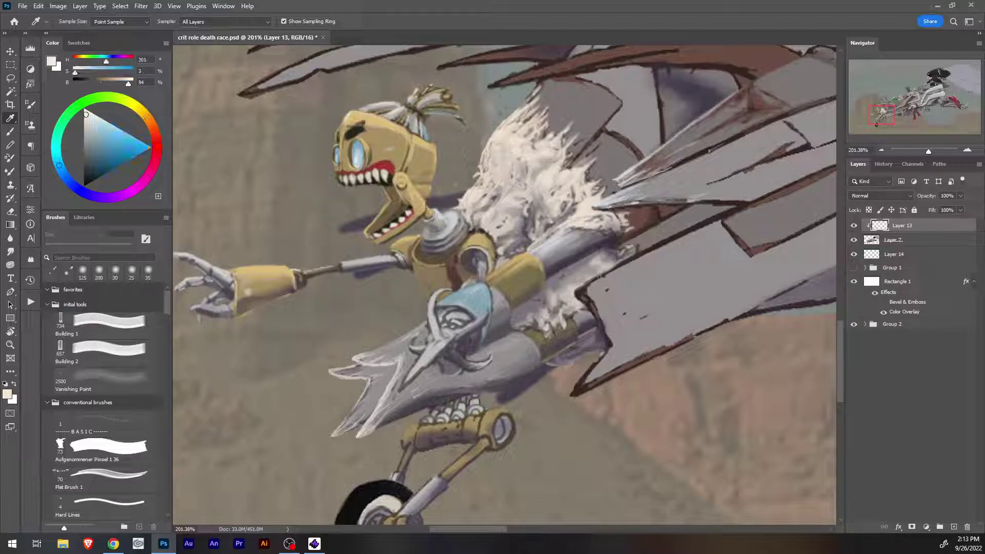
key(b)
key(bracketleft)
key(bracketleft)
key(bracketleft)
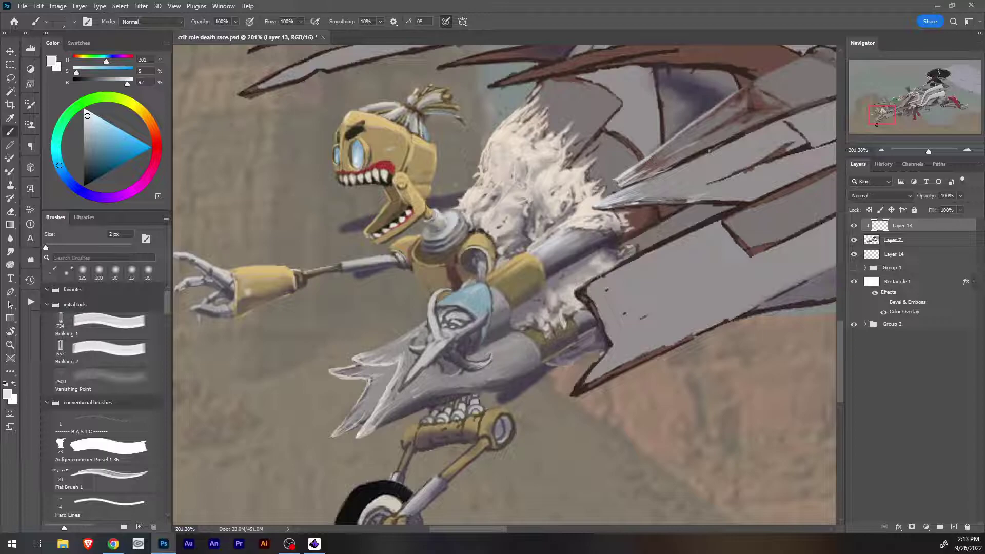
key(bracketleft)
drag(448, 298, 461, 291)
Touch up the robot's yellow plating and grey neck rings with cream sampled from the head and dark grey sampled from the neck.
key(i)
click(349, 116)
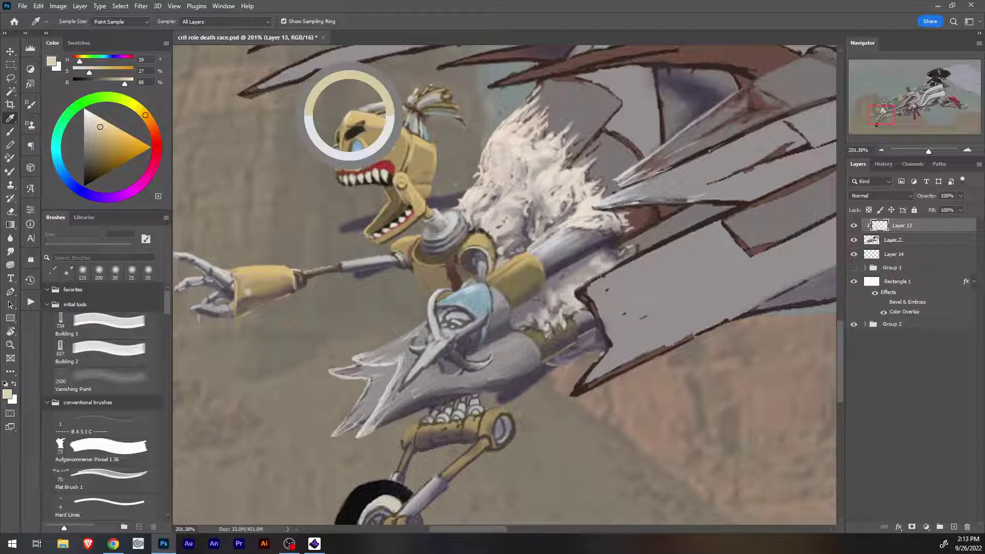
key(b)
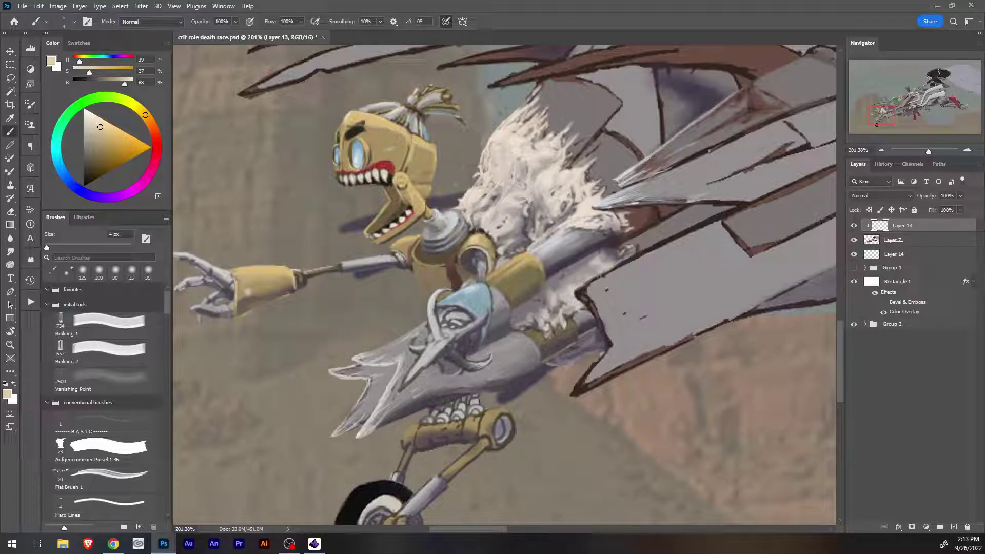
key(bracketleft)
key(i)
drag(434, 238, 451, 234)
key(b)
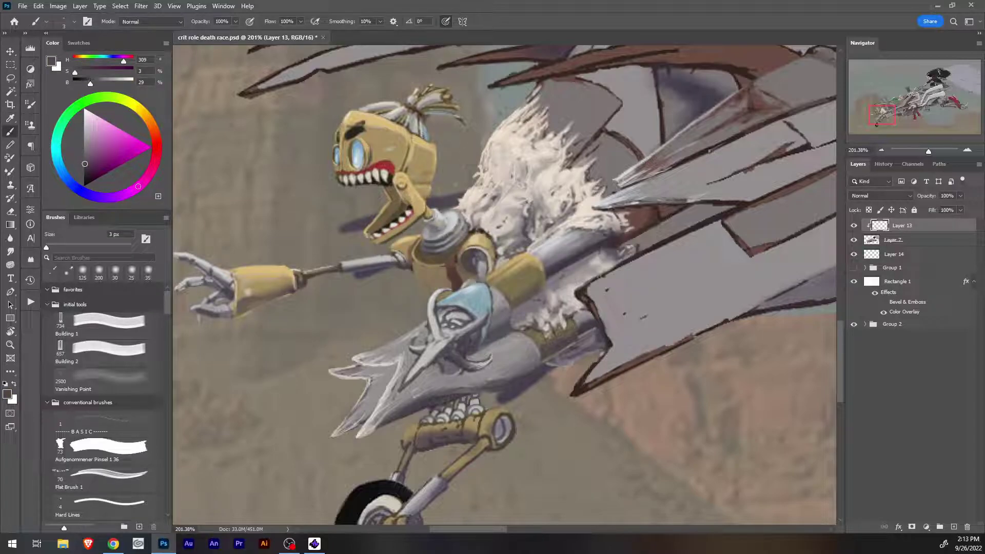
alt+click(443, 238)
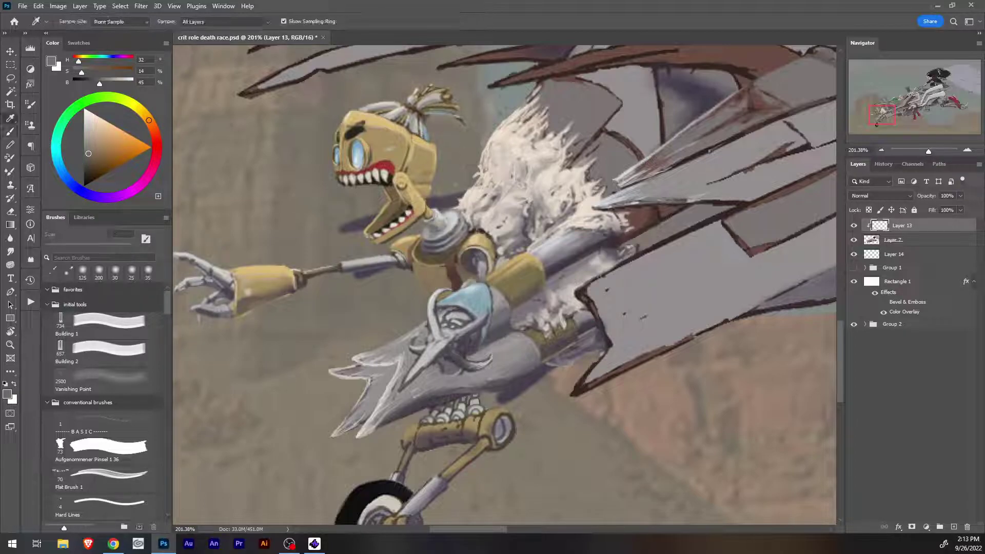
Refine the robot's round shoulder socket with sampled tan and dark grey, using a 1 to 3 px brush.
alt+click(481, 241)
key([)
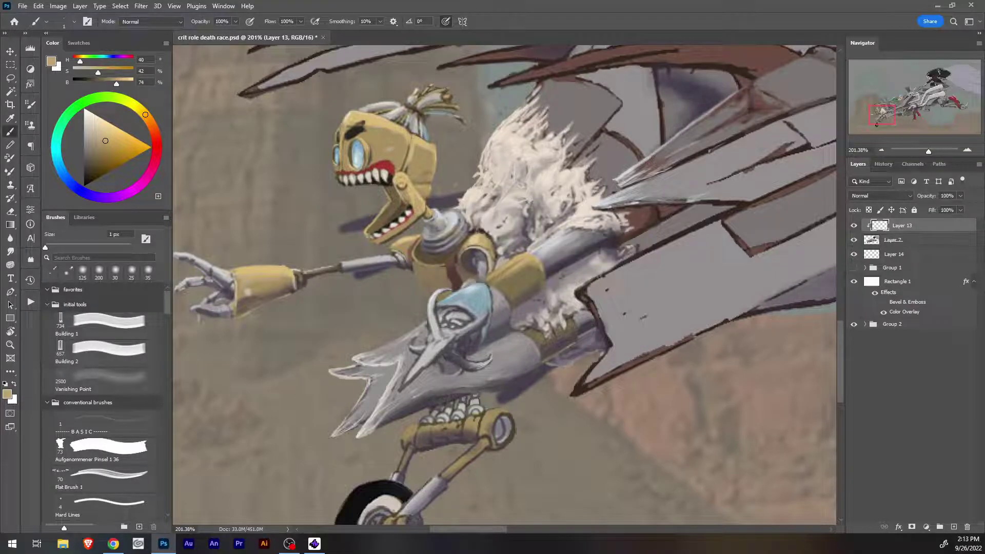
key(alt)
alt+click(478, 251)
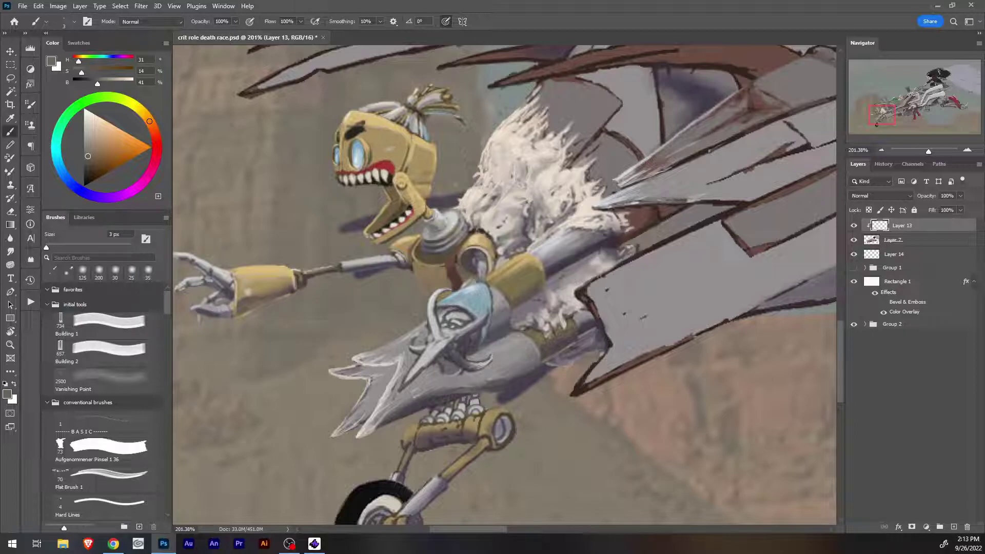
key(bracketleft)
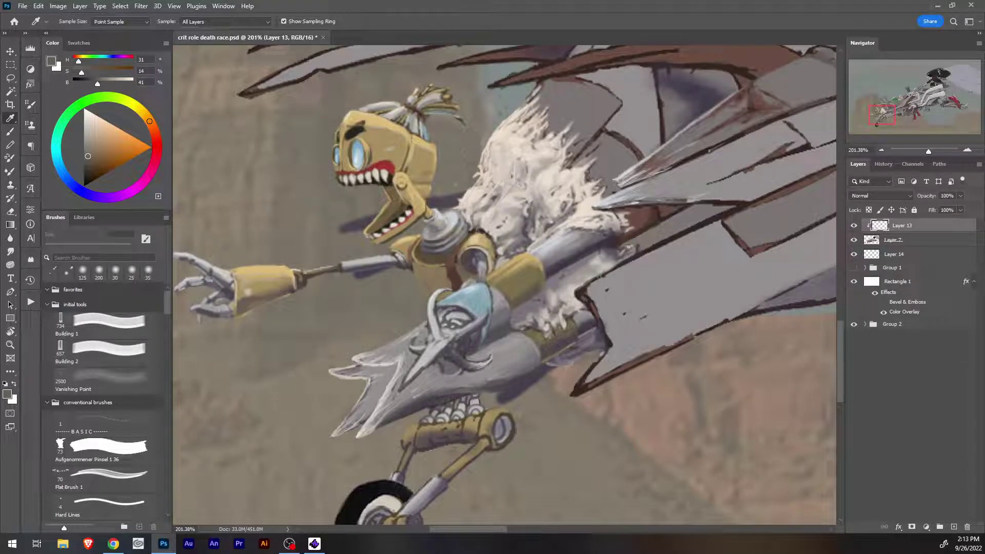
alt+click(482, 238)
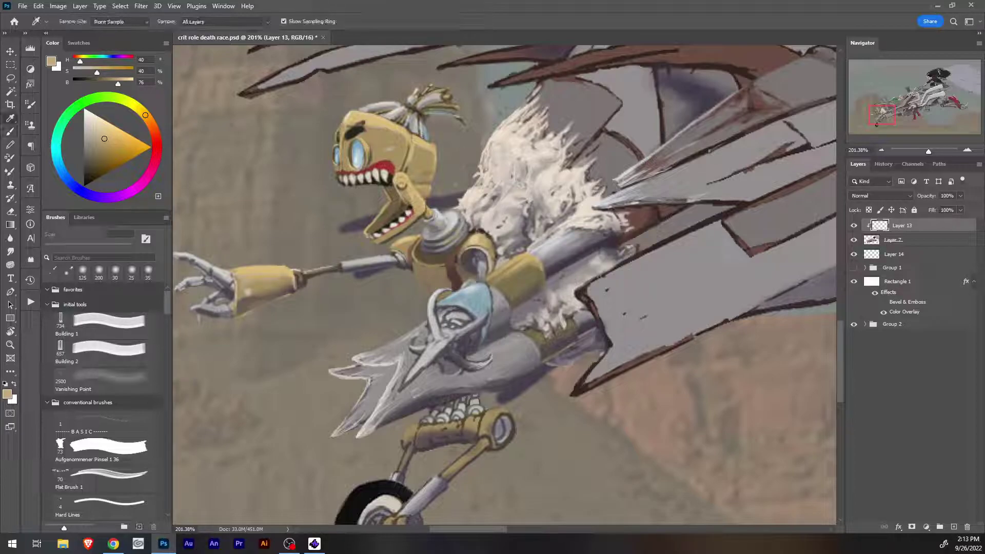
alt+click(476, 253)
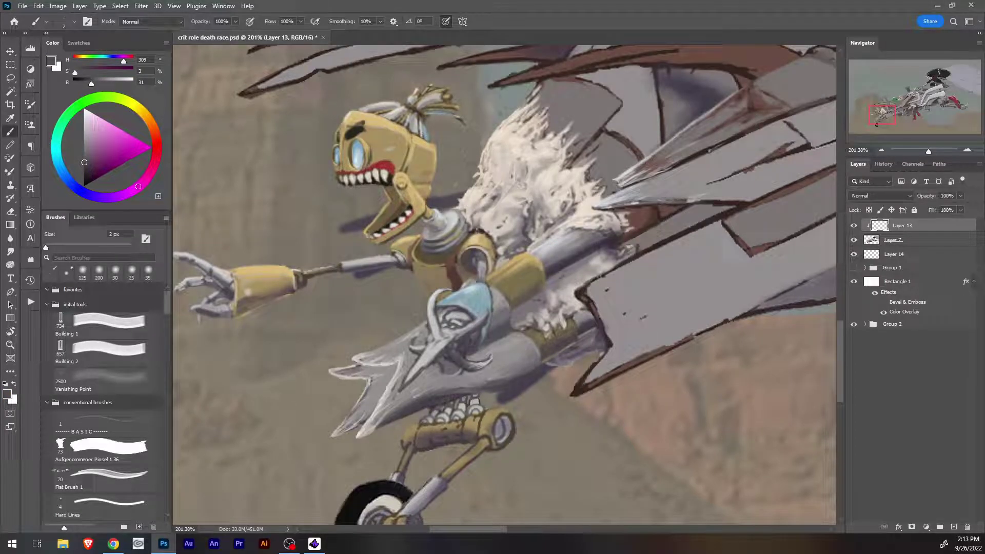
Darken the side and base of the robot's neck rings with sampled dark grey and purple, enlarging the brush to 5 px.
drag(462, 228, 453, 240)
alt+click(458, 240)
key(bracketright)
key(bracketright)
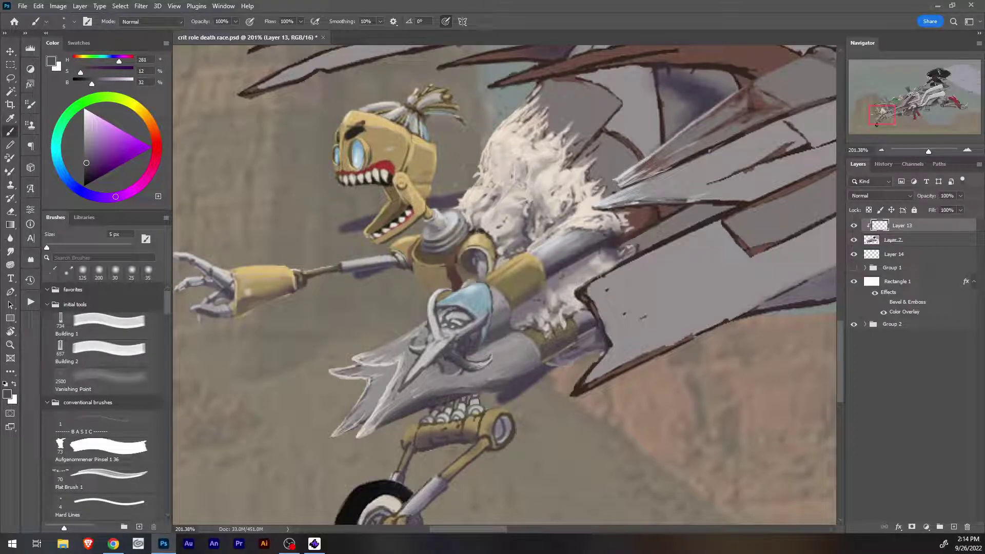
On Layer 14, extend the dark spike behind the robot's neck toward the white fur with sampled dark purple-grey.
key(alt+Tab)
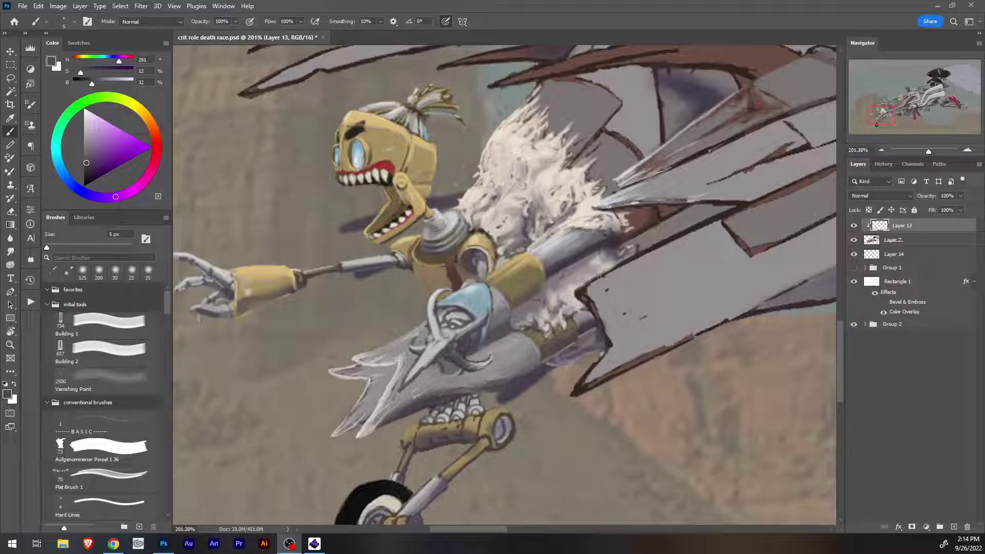
alt+click(590, 340)
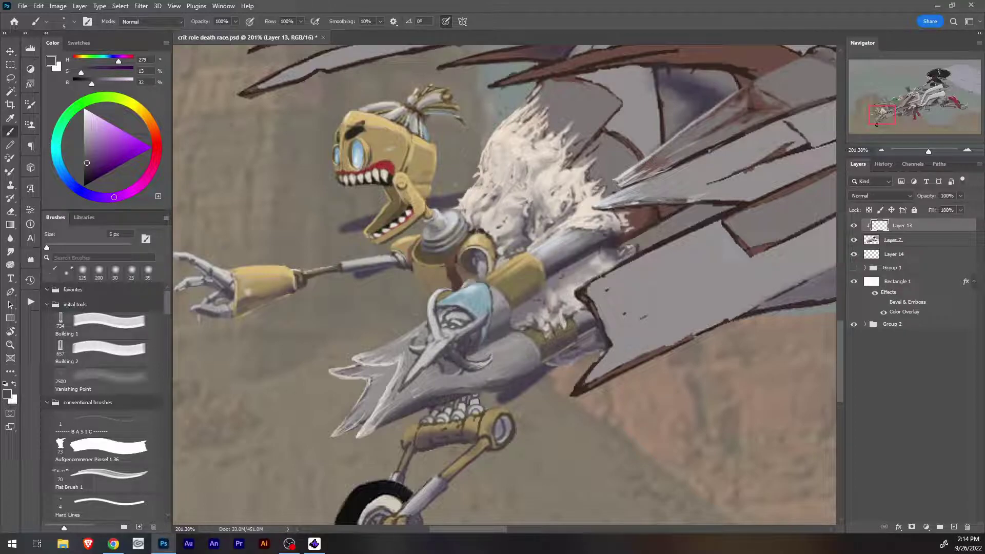
click(893, 240)
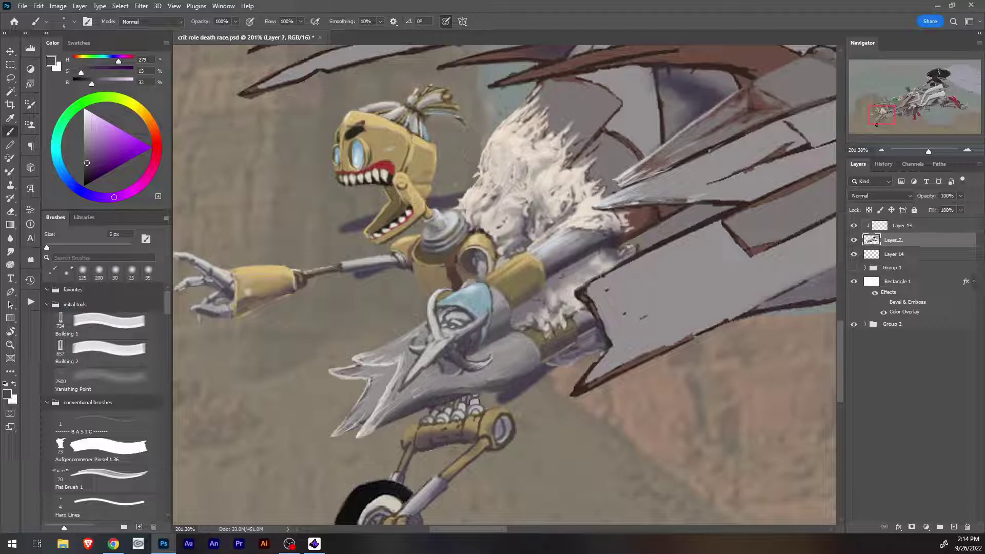
click(902, 226)
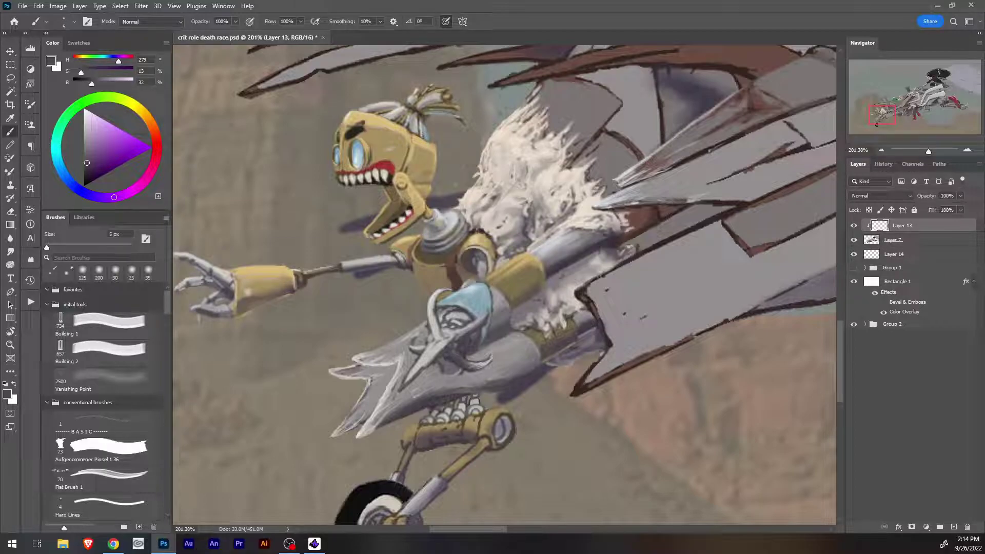
alt+click(450, 204)
click(893, 254)
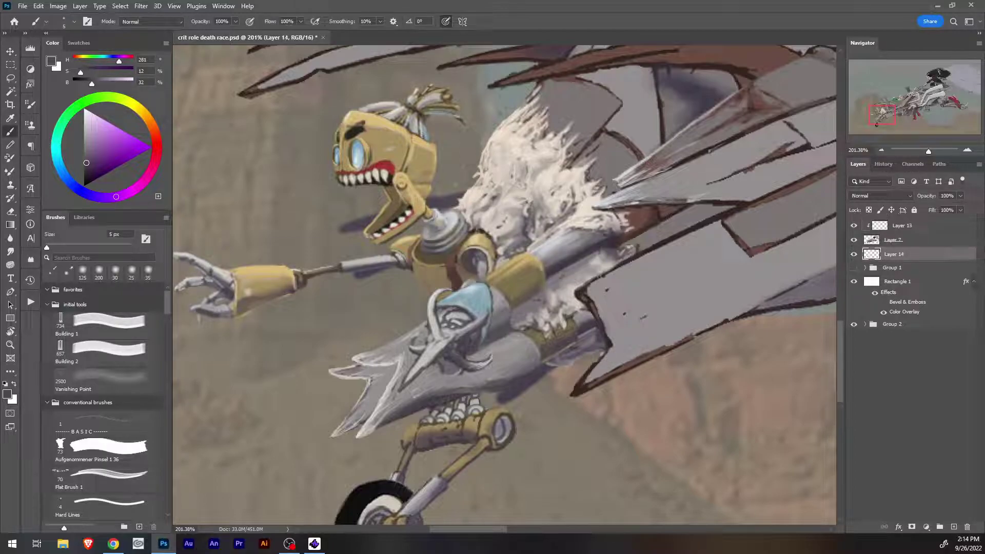
alt+click(447, 200)
drag(435, 197, 469, 186)
Trim and refine the edges of the dark spike behind the neck with an 8 px eraser and a 4 px brush.
key(e)
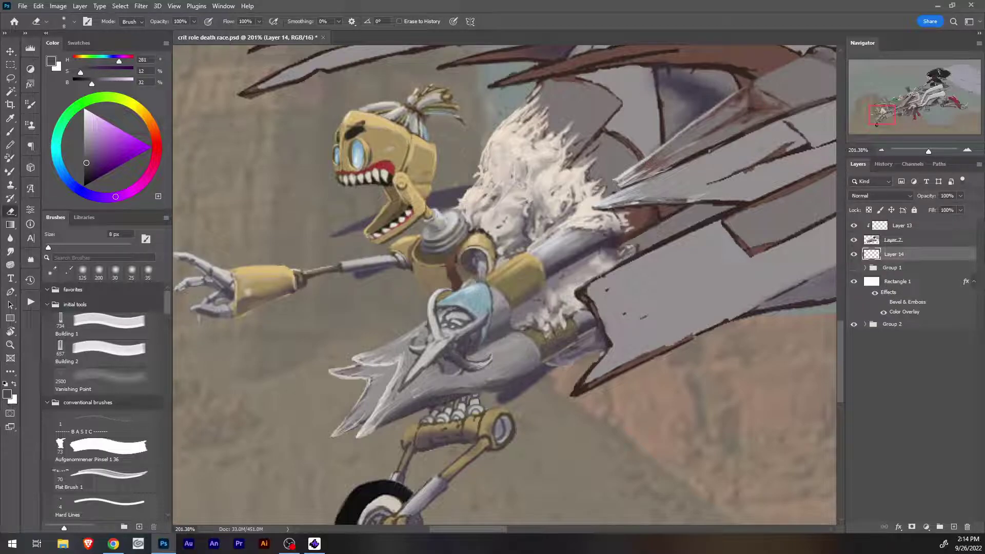
drag(436, 209, 473, 185)
key(b)
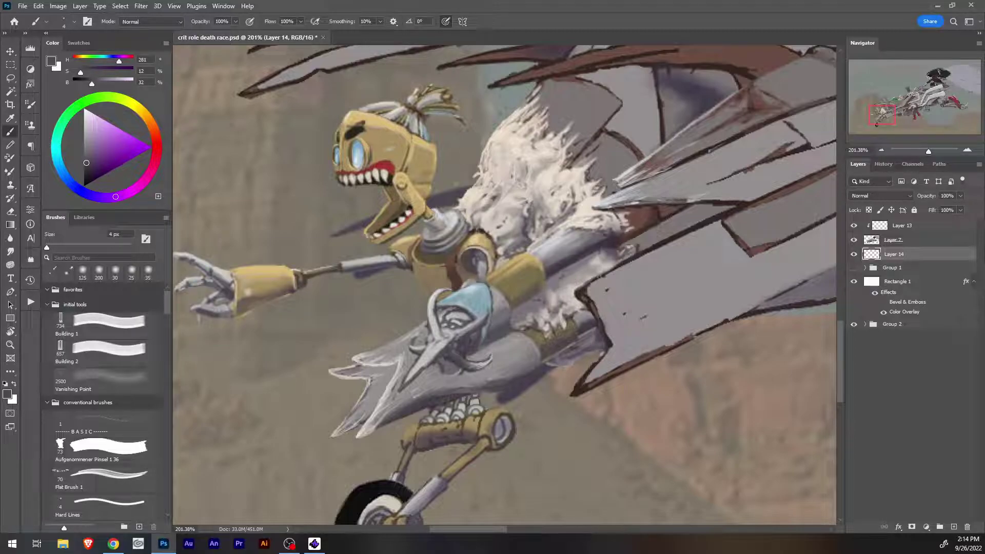
key(e)
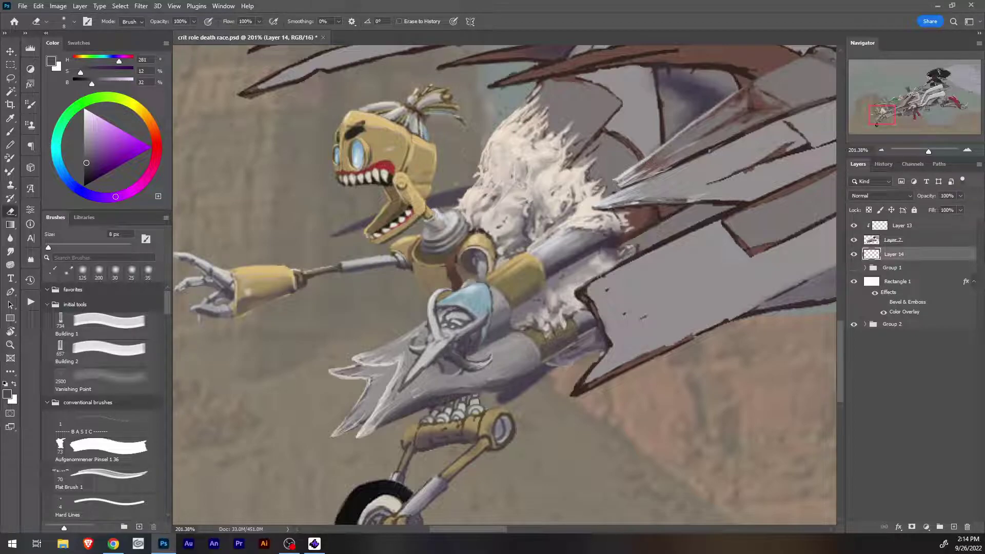
key(i)
key(b)
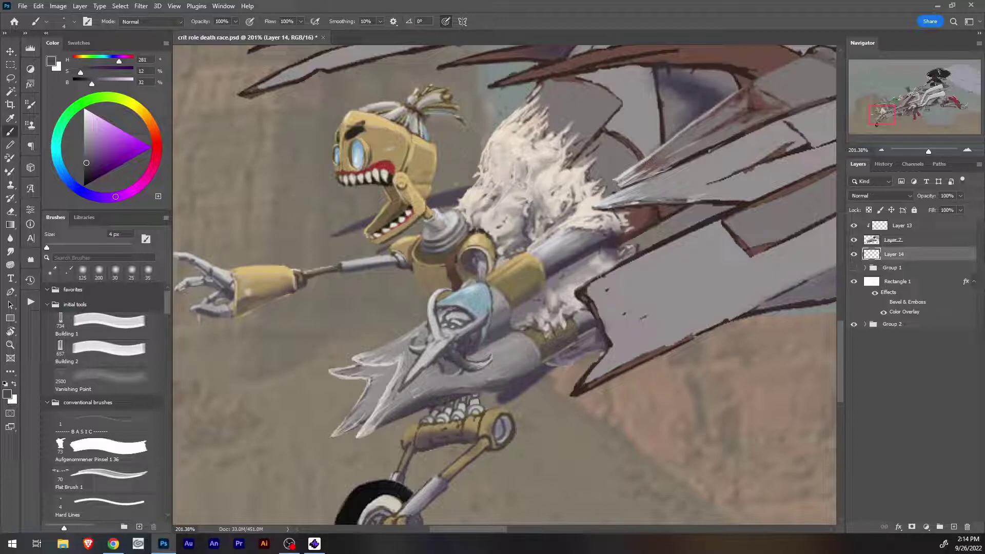
key(e)
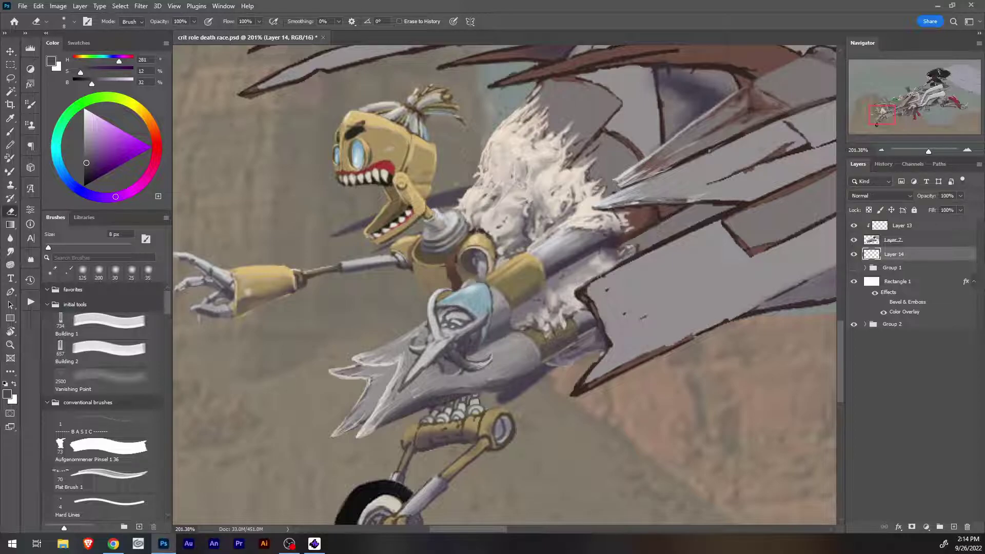
key(u)
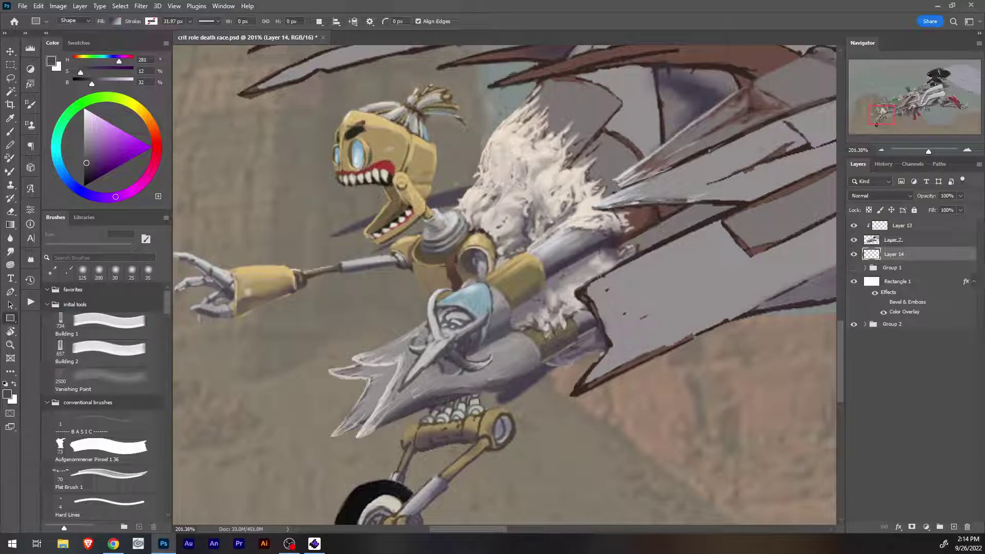
key(b)
On Layer 13, shade the rear end of the yellow band on the upper grey tube with sampled olive-brown, using a 4 px brush.
alt+click(536, 276)
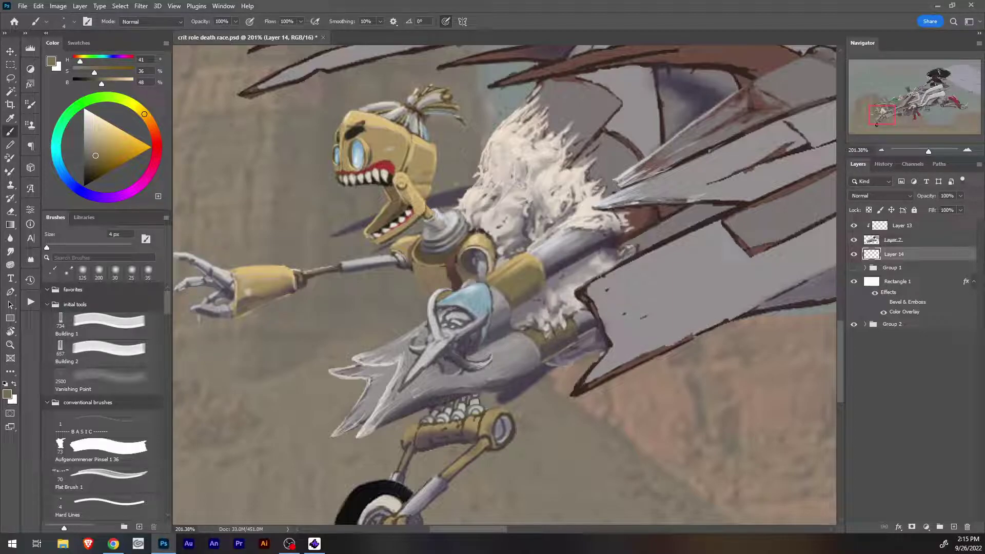
click(901, 225)
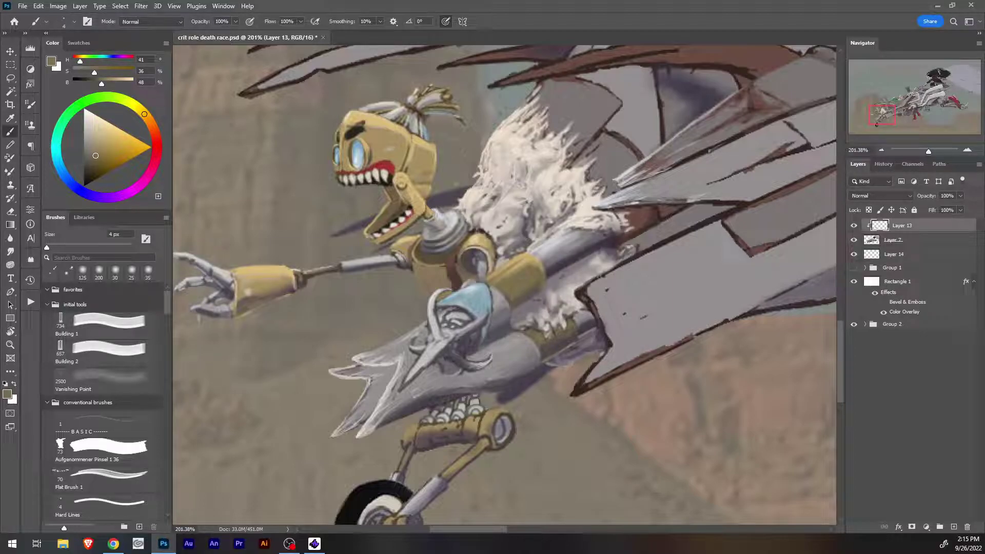
alt+click(533, 272)
drag(541, 268, 546, 278)
drag(544, 275, 546, 285)
alt+click(546, 286)
alt+click(534, 285)
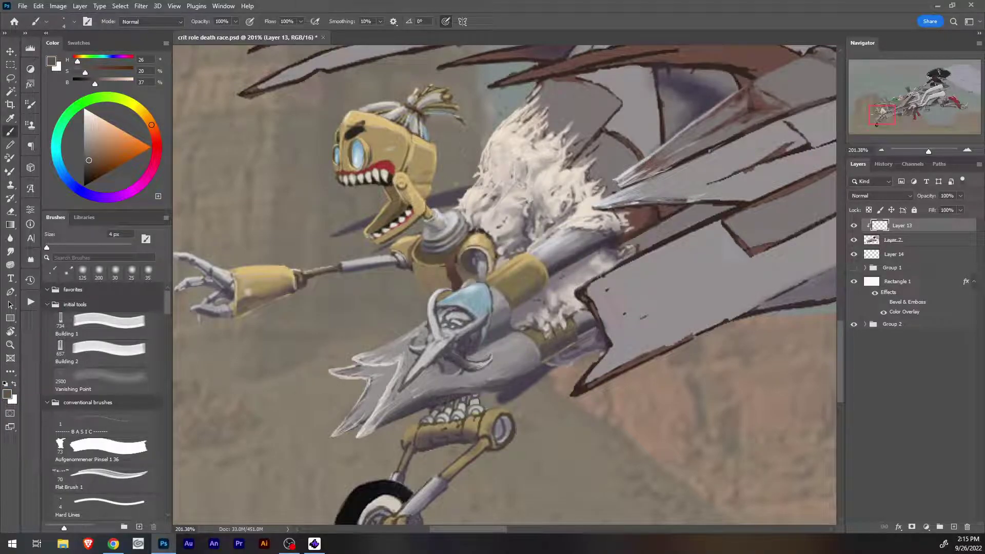
Blend sampled olive and tan tones along the body of the yellow tube band with a 7 px brush.
key(bracketright)
alt+click(533, 276)
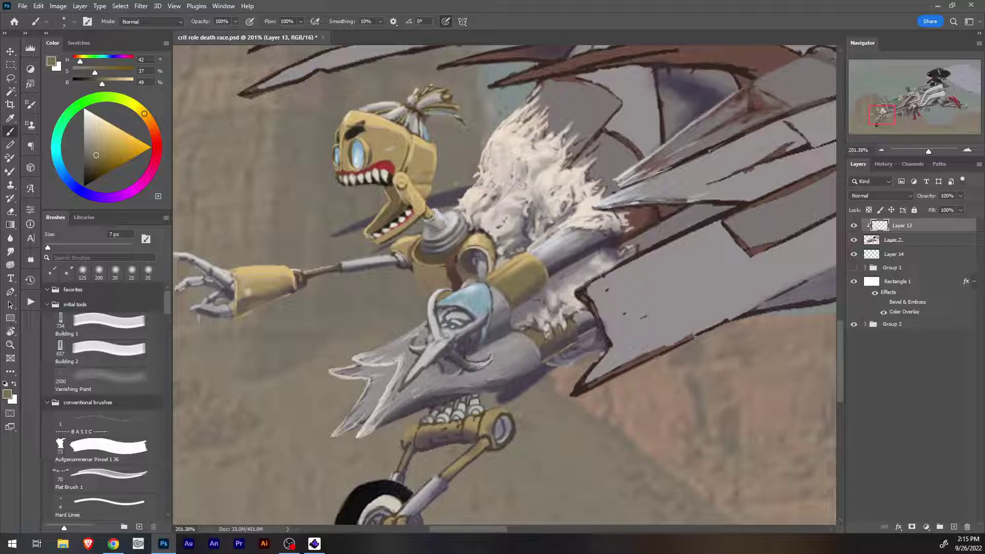
alt+click(523, 266)
drag(534, 269, 506, 287)
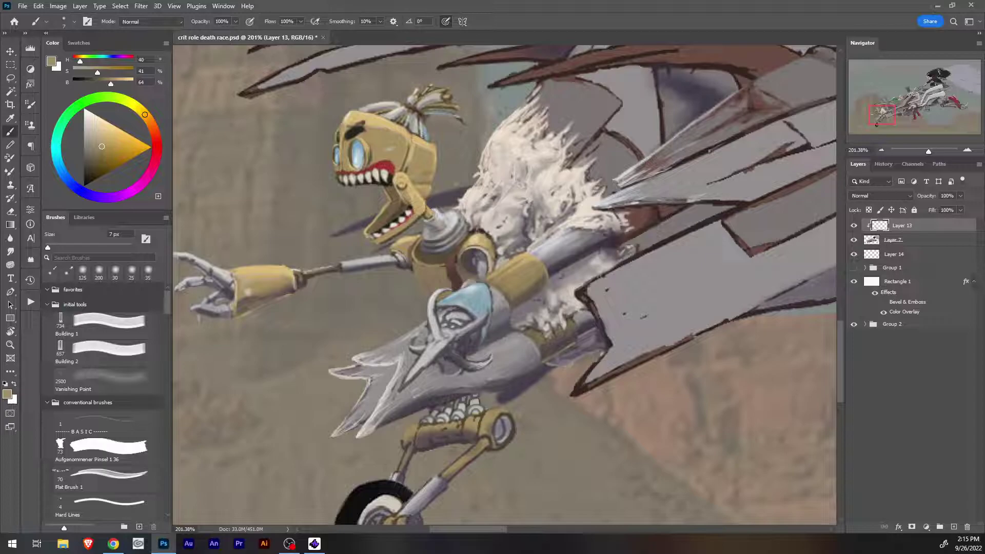
alt+click(525, 268)
drag(494, 278, 516, 264)
Deepen the shading on the underside of the yellow tube band with sampled browns, enlarging the brush to 8 px.
key(bracketleft)
alt+click(434, 273)
key(bracketright)
key(bracketright)
key(bracketright)
alt+click(509, 298)
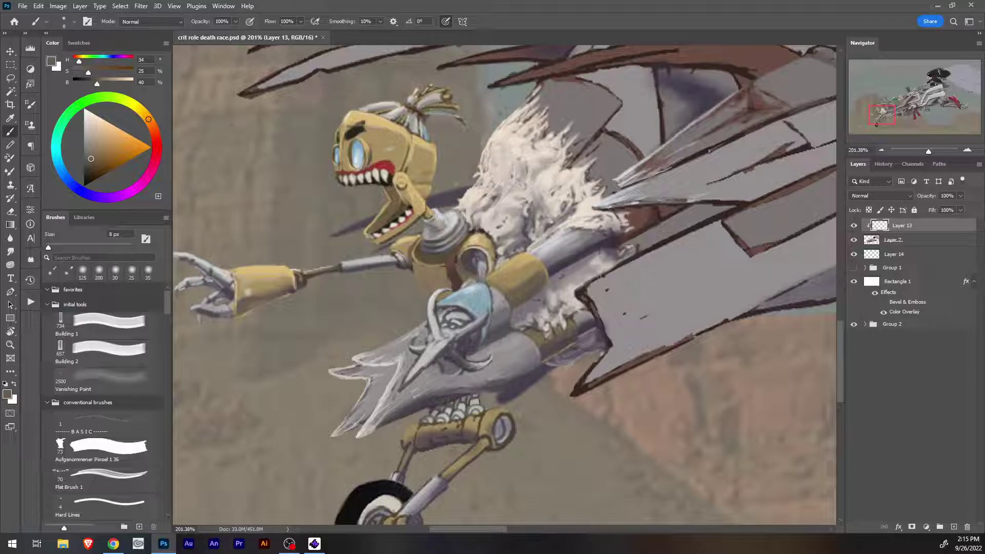
alt+click(523, 277)
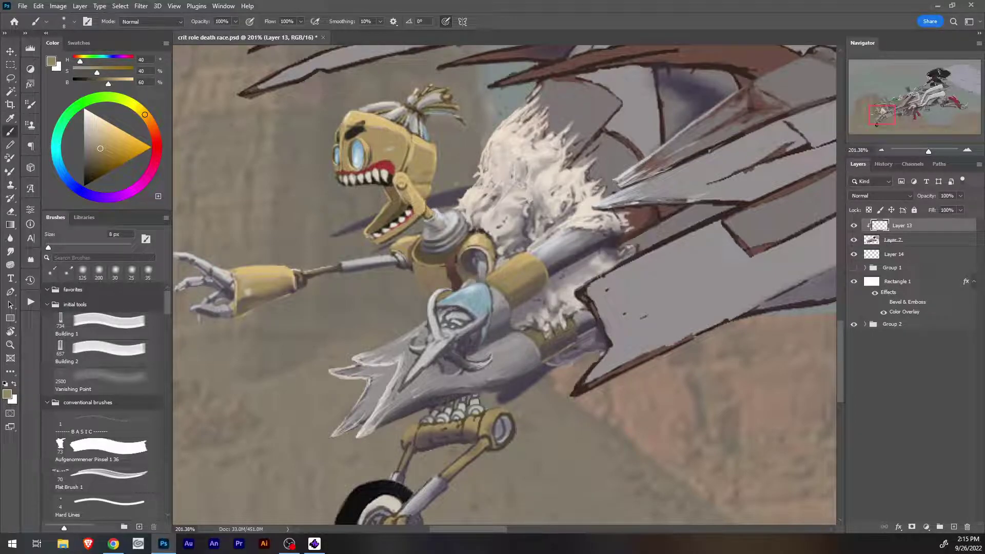
Refine the upper edge of the yellow tube band with sampled dark grey-brown and light tan, using a 2 to 3 px brush.
alt+click(556, 280)
key(bracketleft)
key(bracketleft)
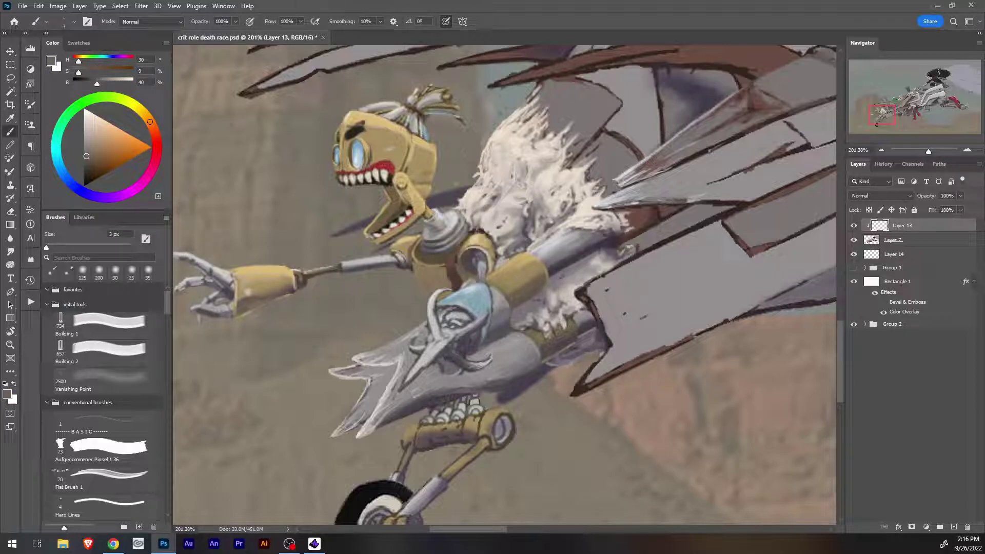
drag(507, 260, 519, 252)
alt+click(524, 256)
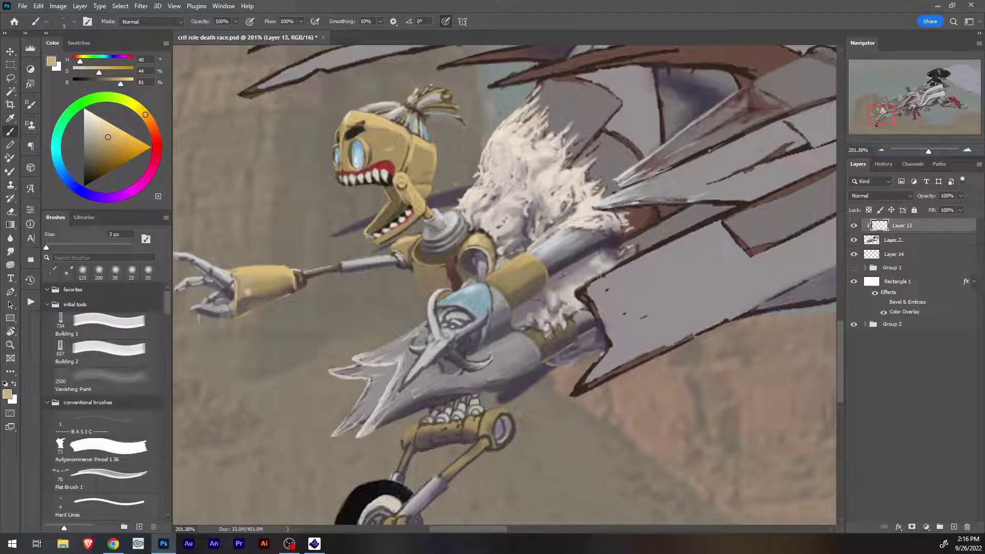
alt+click(532, 258)
alt+click(333, 56)
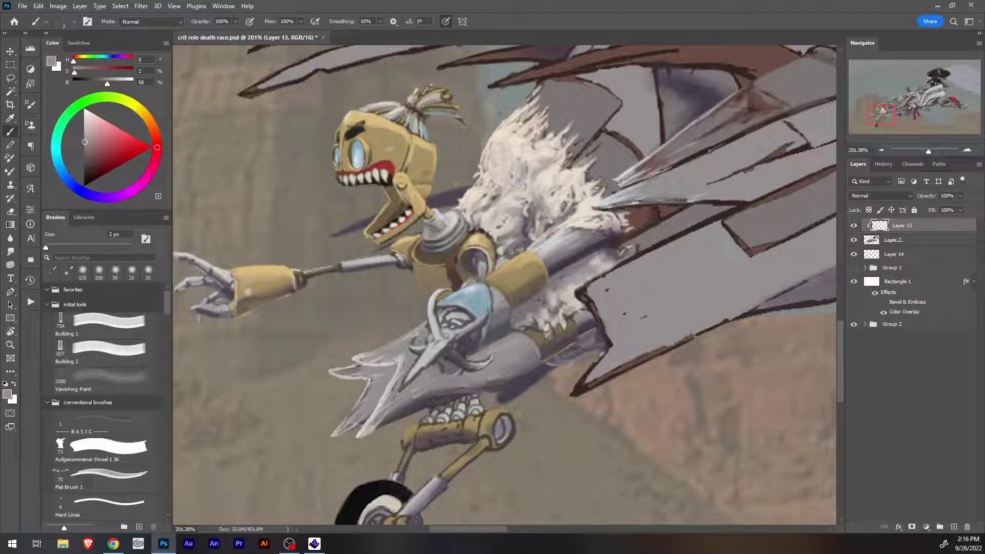
key(bracketright)
On Layer 14, trim the purple shape beneath the grey lower hull with a 7 px eraser and check the whole vehicle.
click(906, 240)
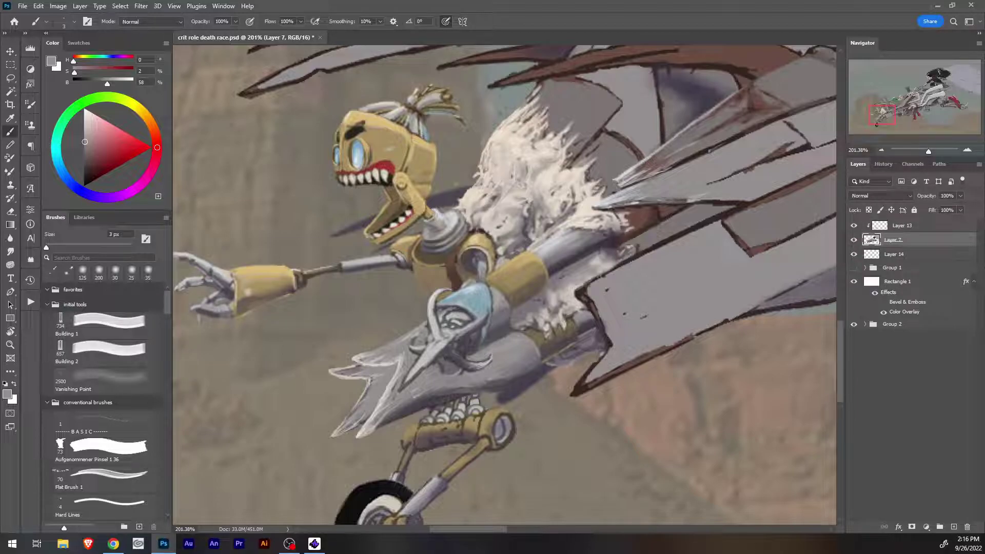
click(904, 255)
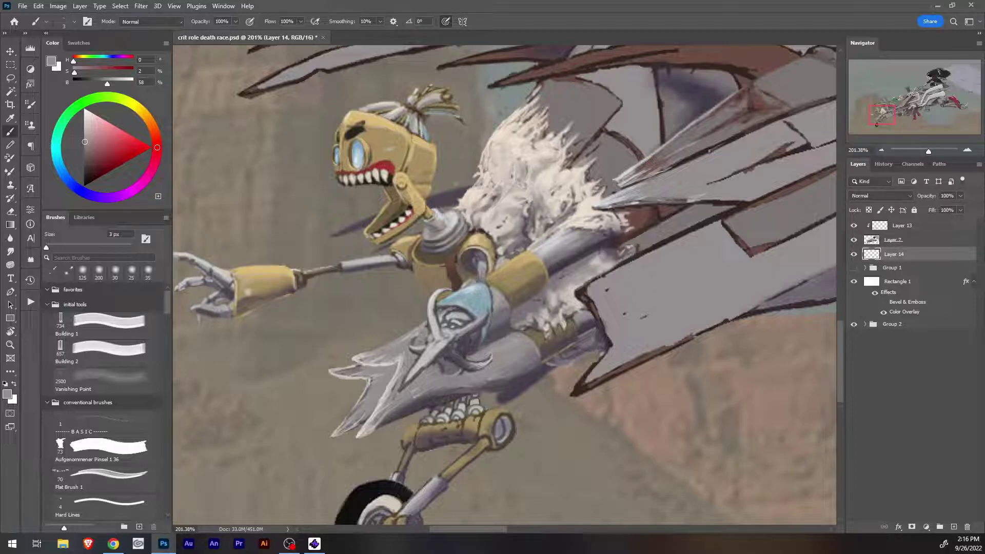
key(e)
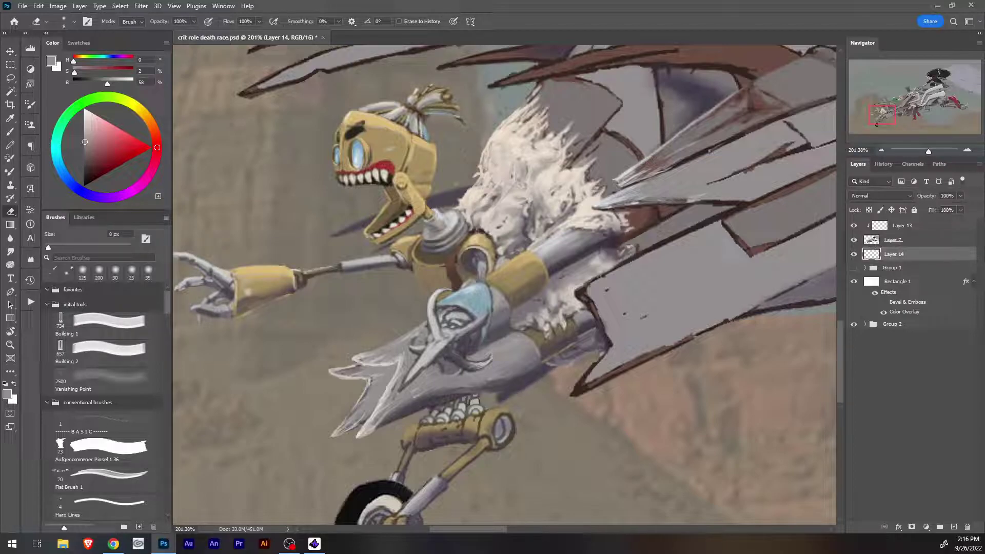
key(bracketleft)
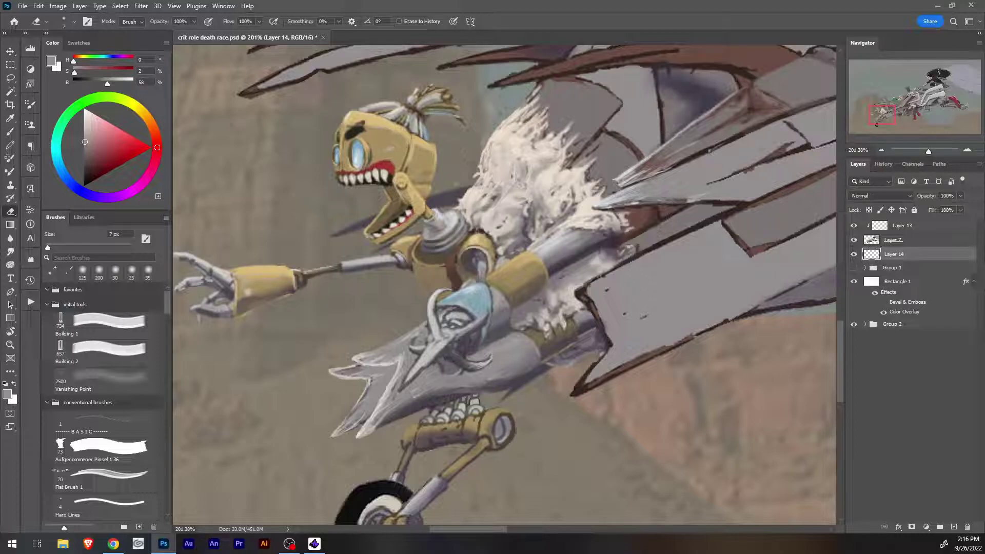
scroll(504, 285, down, 8)
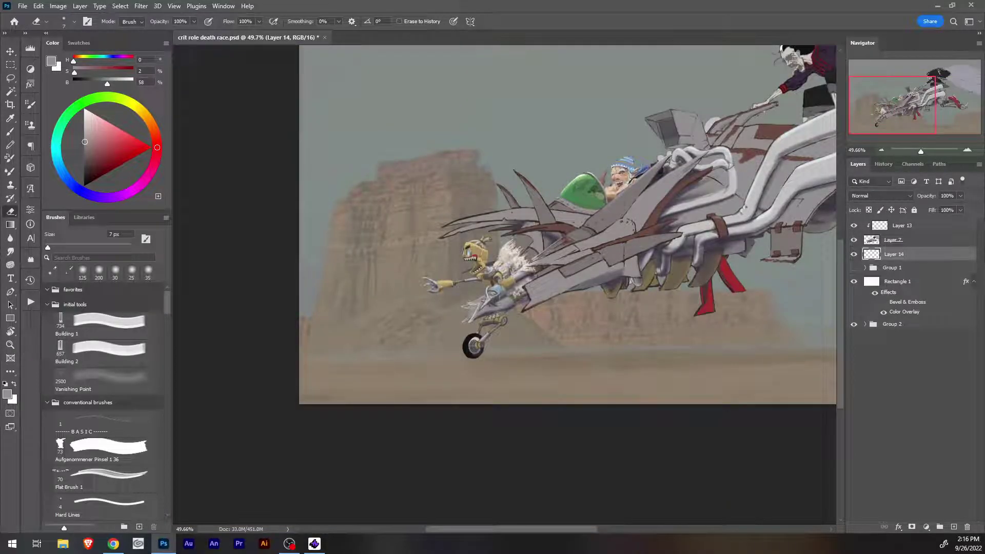
drag(921, 152, 936, 152)
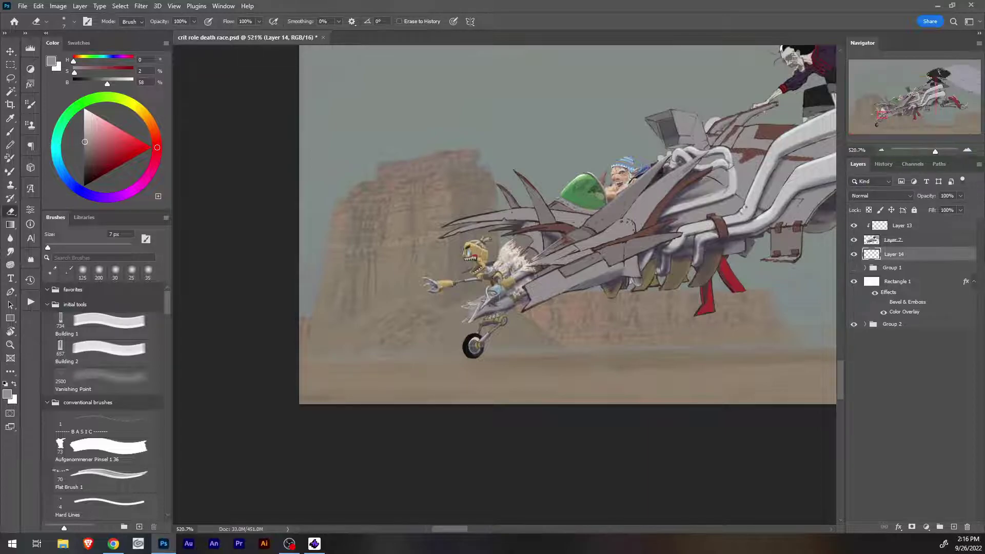
scroll(504, 295, down, 4)
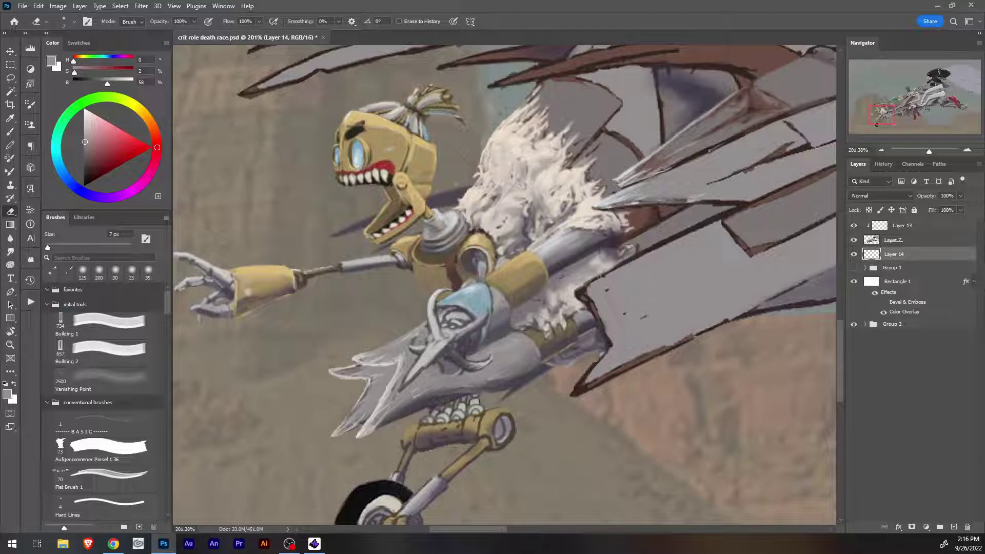
Try to merge Layer 7 and Layer 14 with Merge Visible, and undo the merge.
double_click(926, 240)
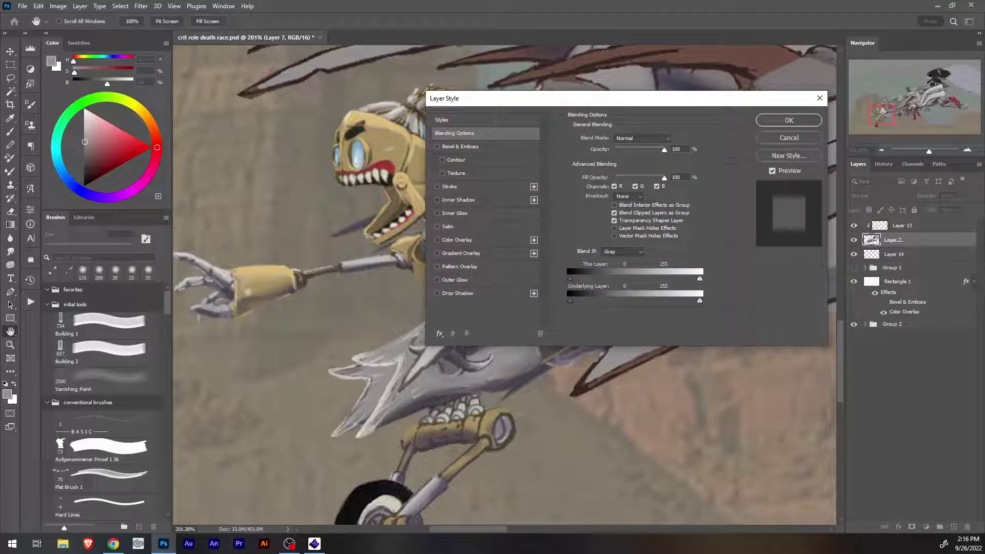
click(789, 137)
shift+click(910, 255)
right_click(909, 254)
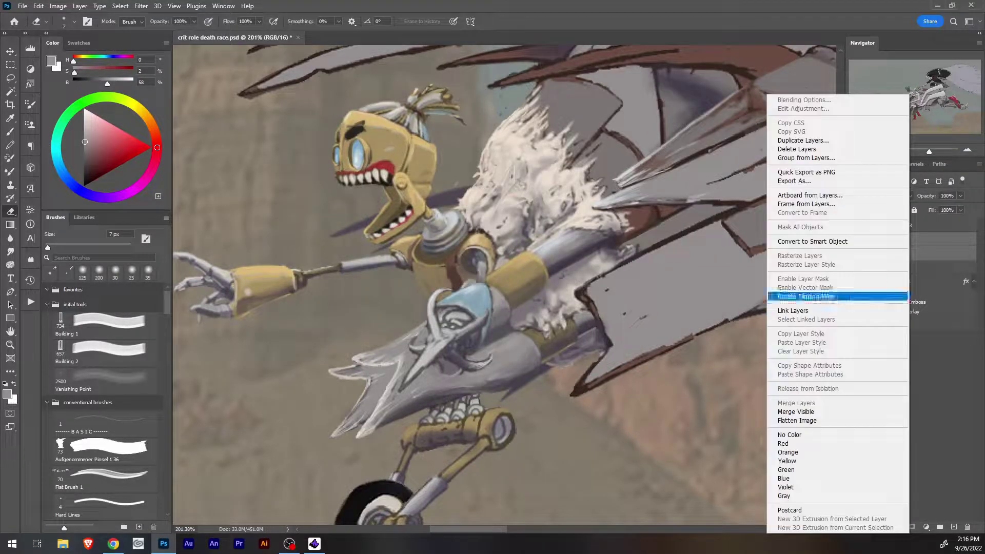
click(837, 412)
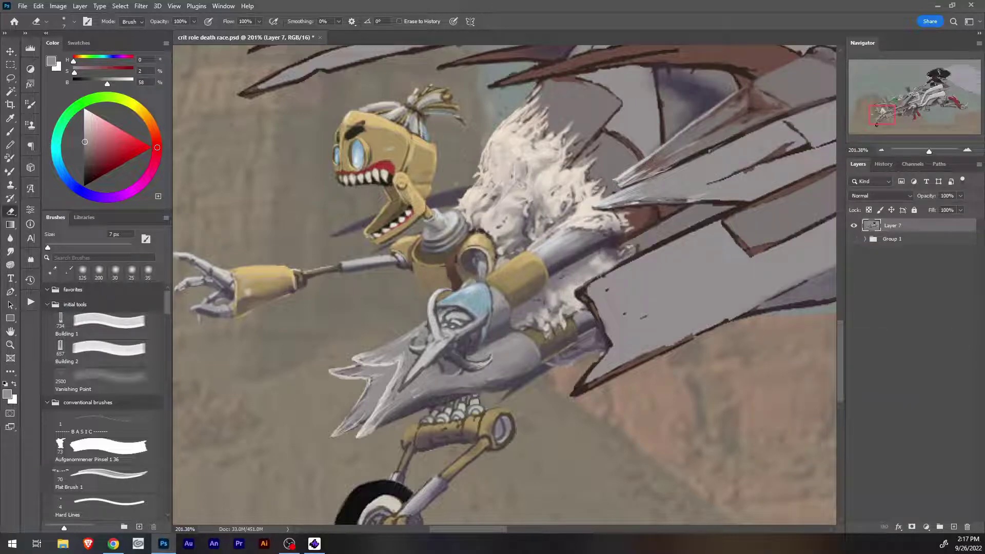
key(ctrl+z)
right_click(895, 254)
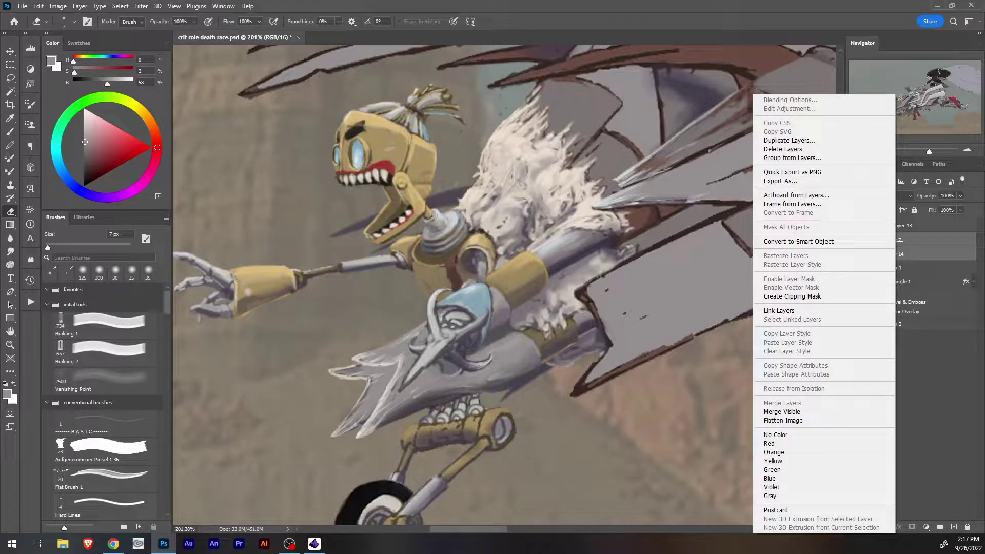
click(795, 411)
click(929, 241)
click(924, 240)
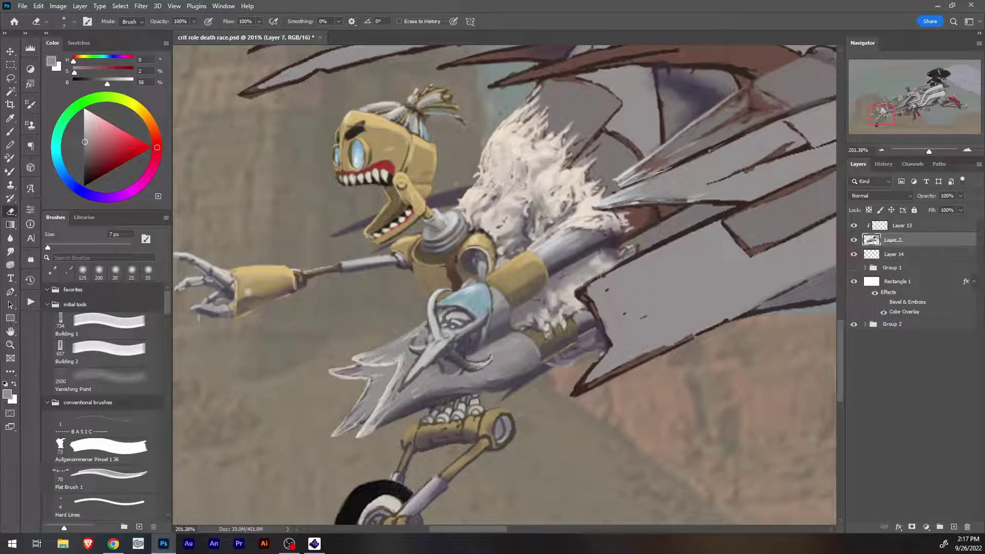
Merge Layer 13 and Layer 7 into a single layer.
click(917, 226)
shift+click(915, 239)
right_click(914, 239)
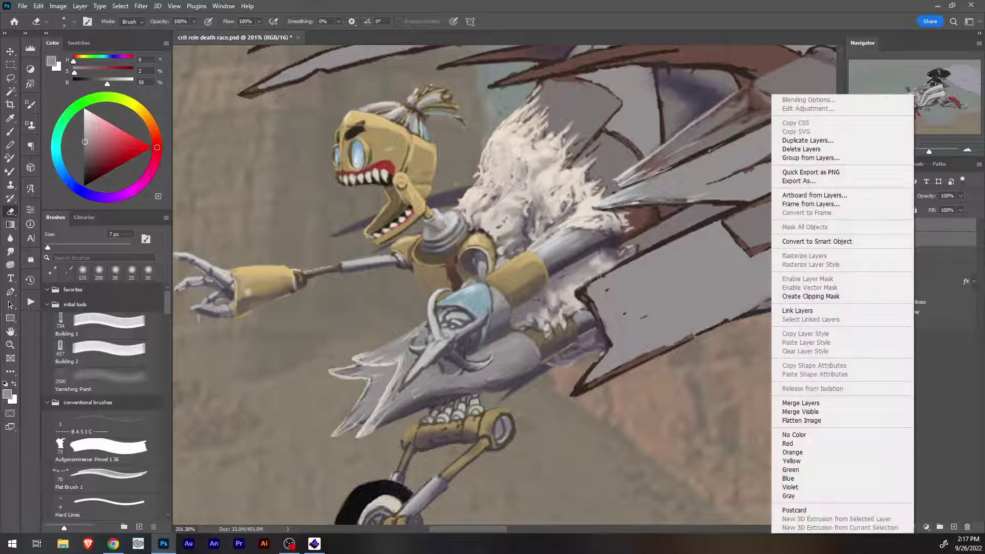
click(800, 403)
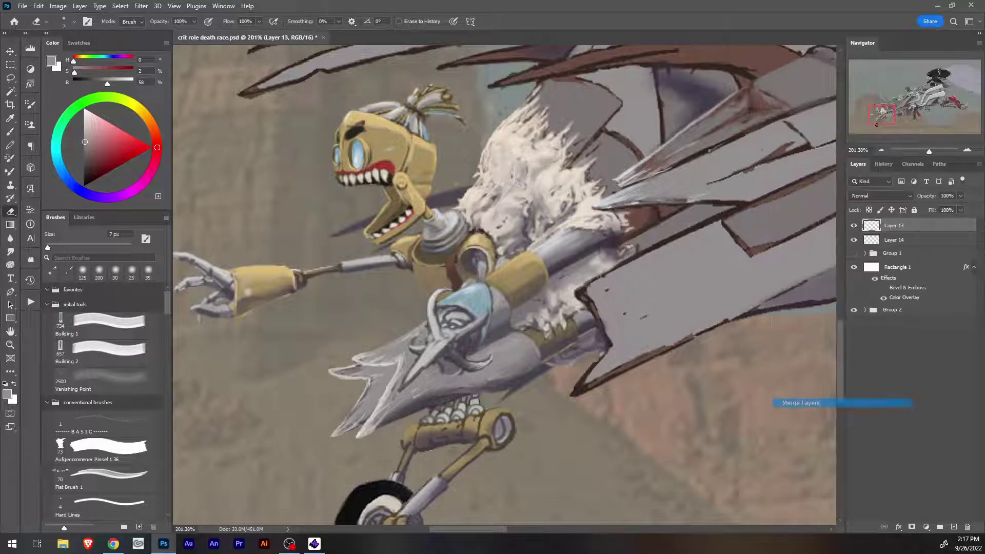
Merge Layer 14 with Layer 13 into a single layer.
shift+click(895, 239)
right_click(912, 239)
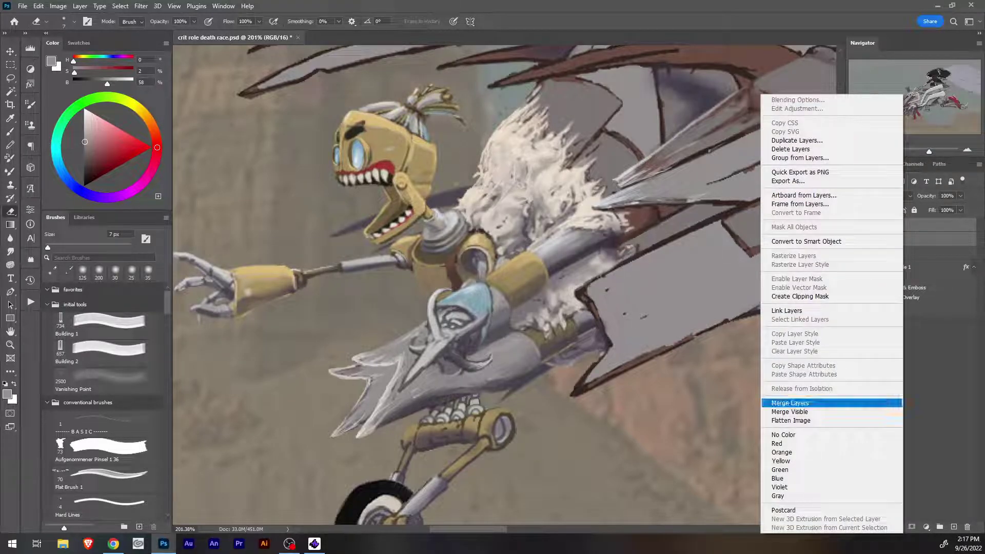
click(801, 403)
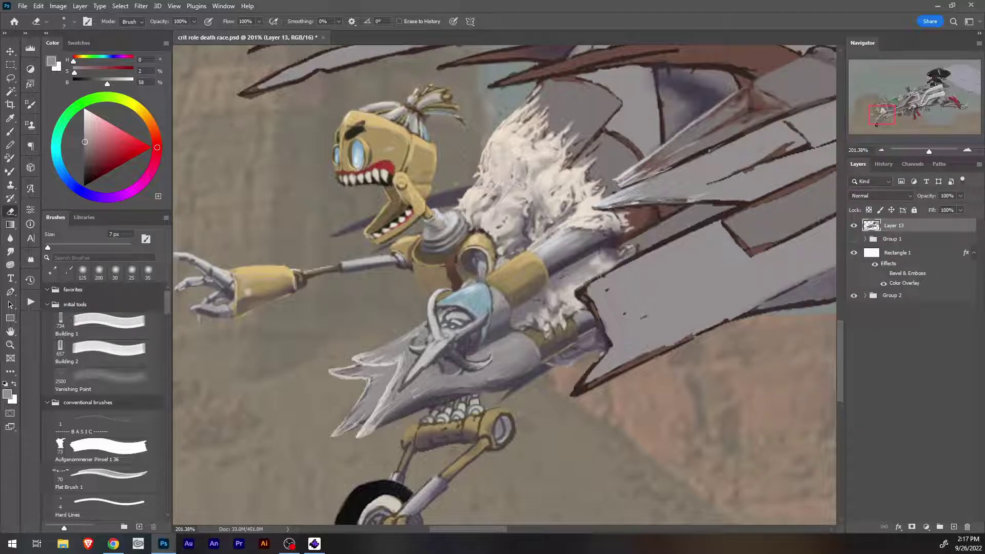
Add a new layer above Layer 13 and clip it to the merged paint layer.
click(953, 526)
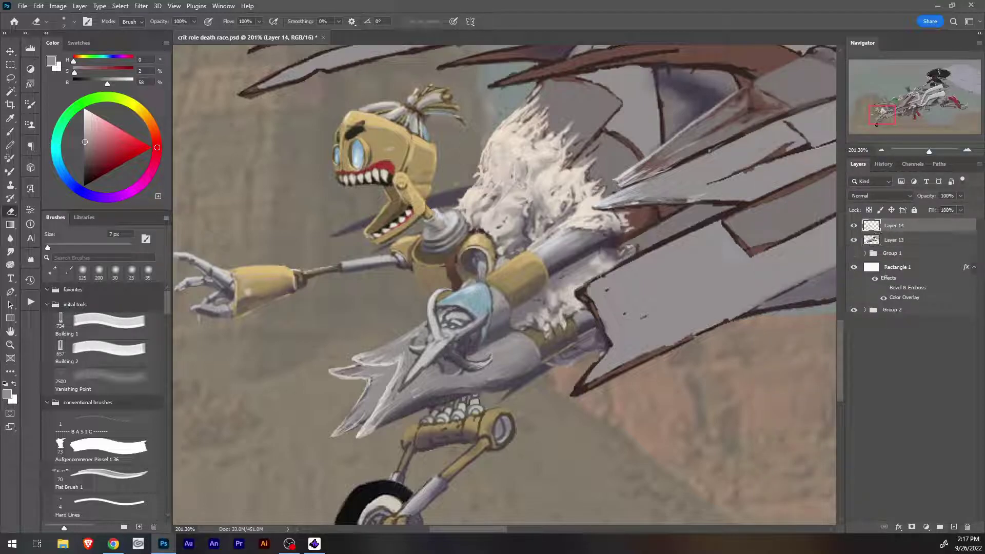
right_click(892, 225)
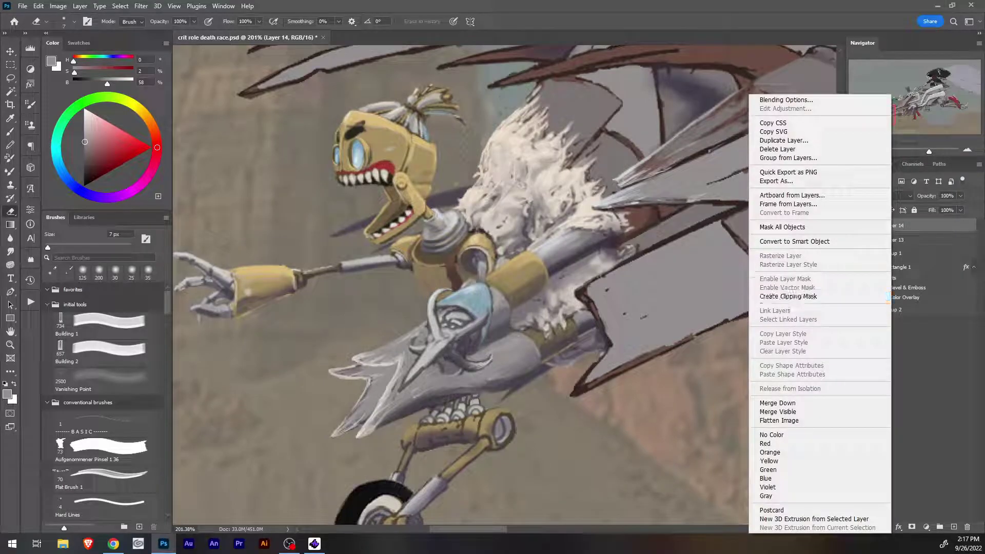
click(788, 296)
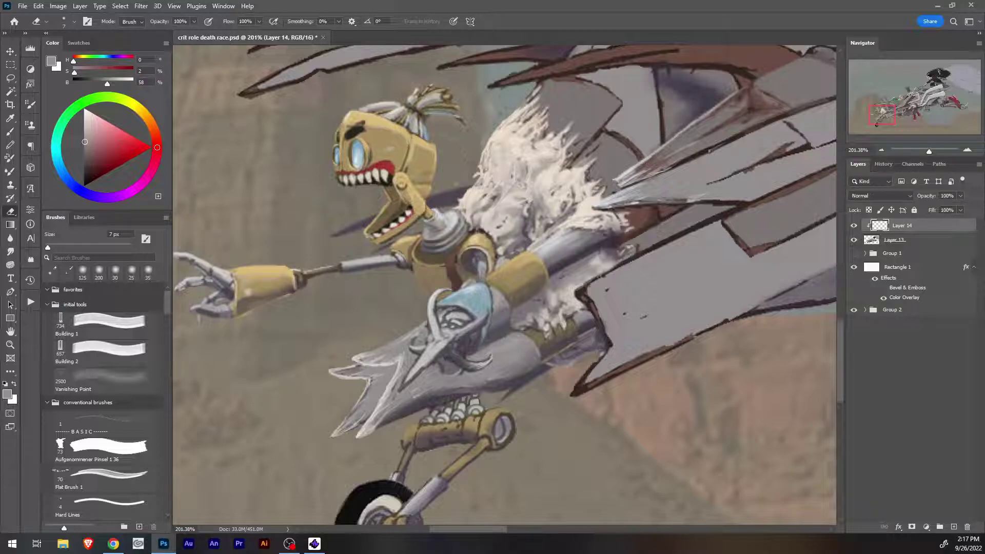
Touch up the fur's lower edge and the adjoining grey tube with sampled greys and cream, using a 2 to 3 px brush.
key(b)
alt+click(510, 226)
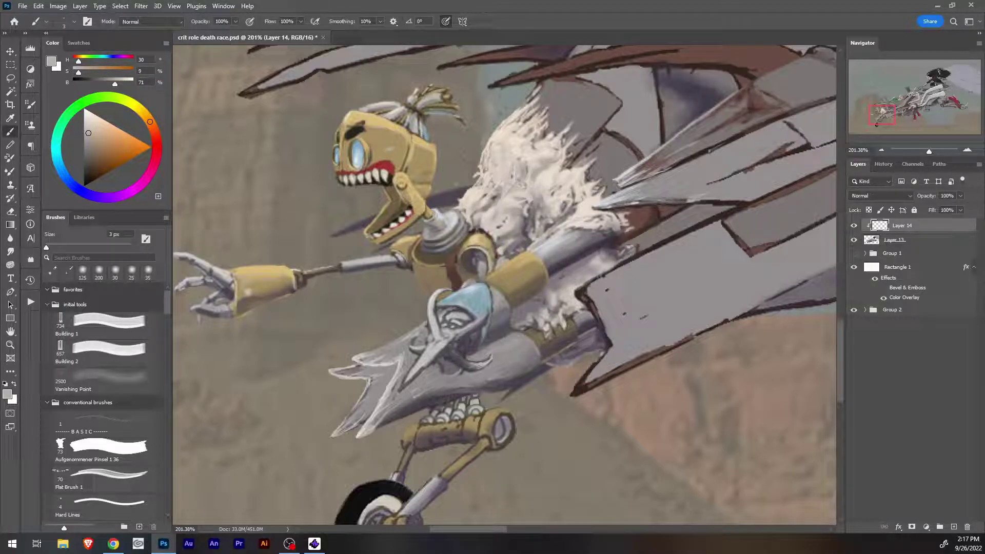
key(i)
click(512, 253)
key(b)
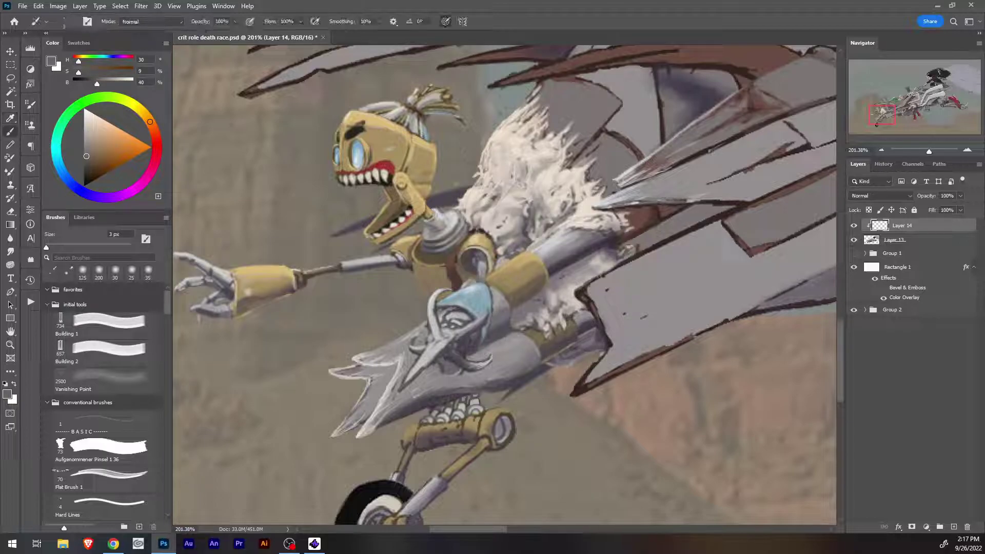
key(i)
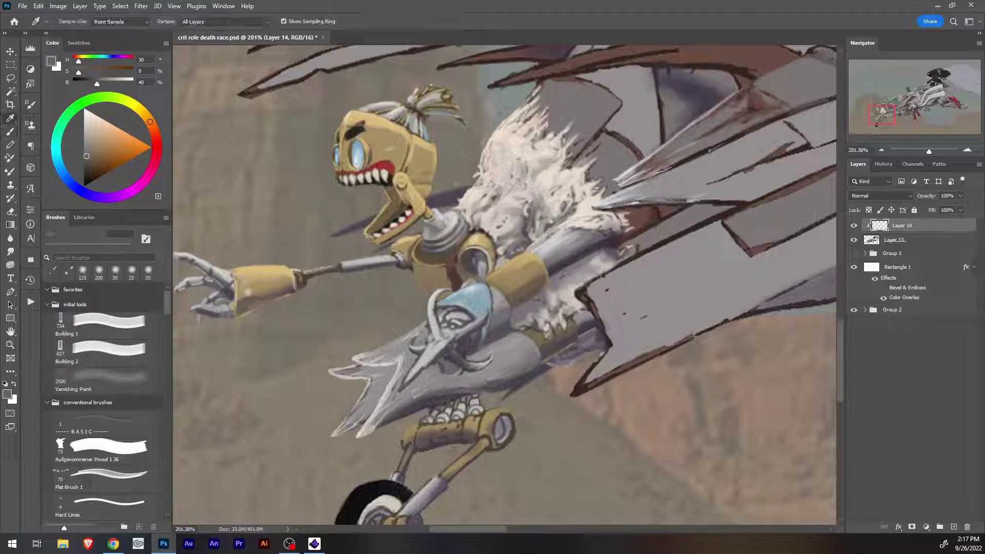
click(537, 249)
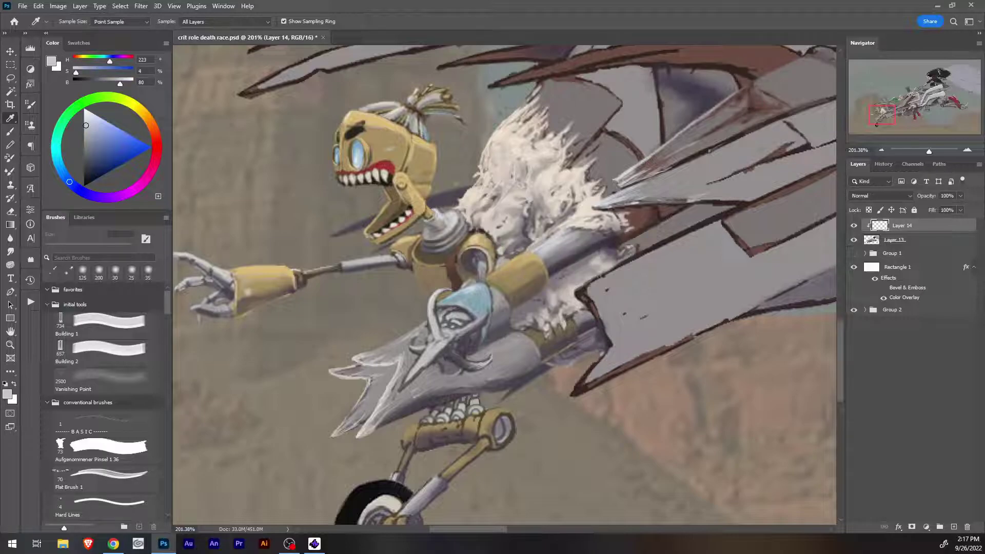
click(501, 135)
key(b)
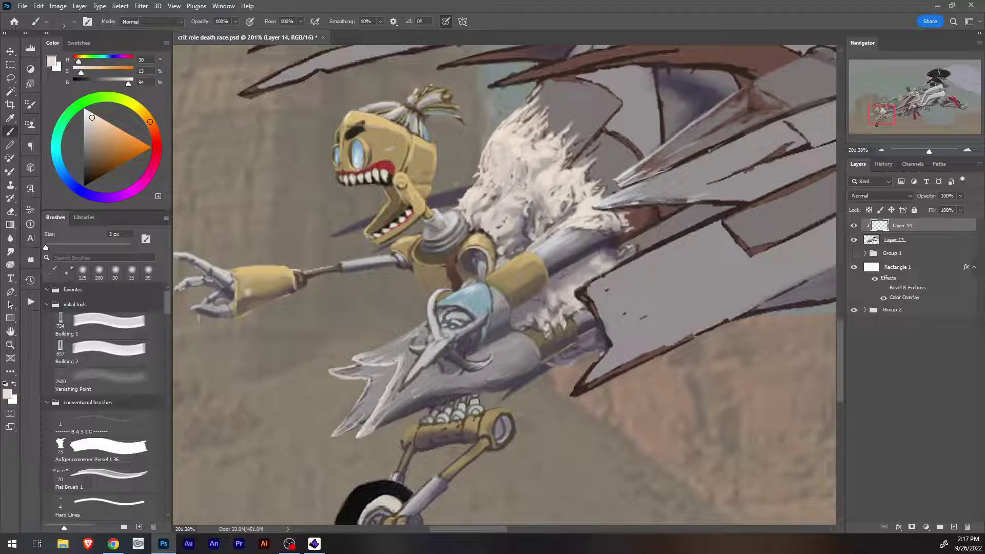
Smooth the shading on the yellow tube band with sampled light tan and ochre tones, using a 3 to 7 px brush.
alt+click(472, 239)
key(bracketright)
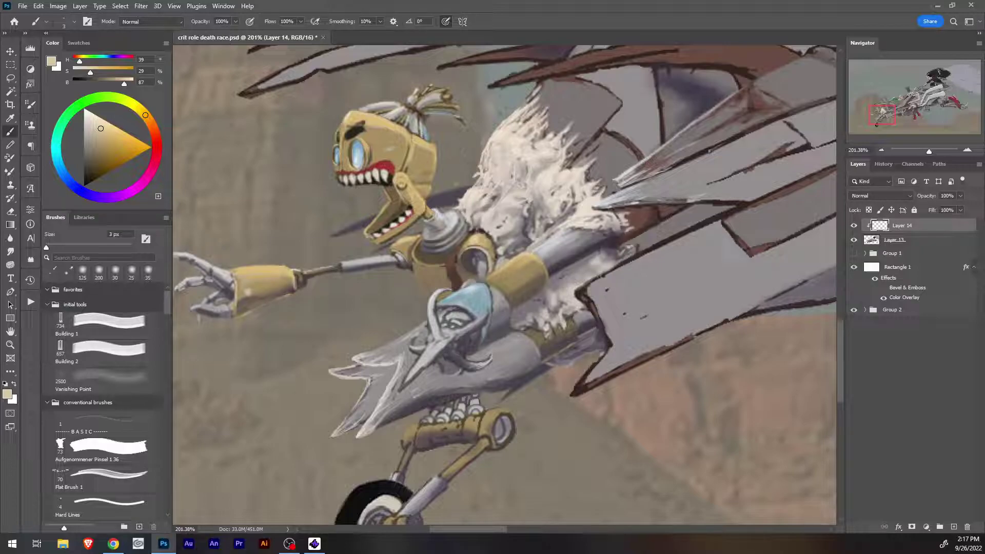
key(bracketright)
key(bracketright)
key(i)
click(502, 273)
key(b)
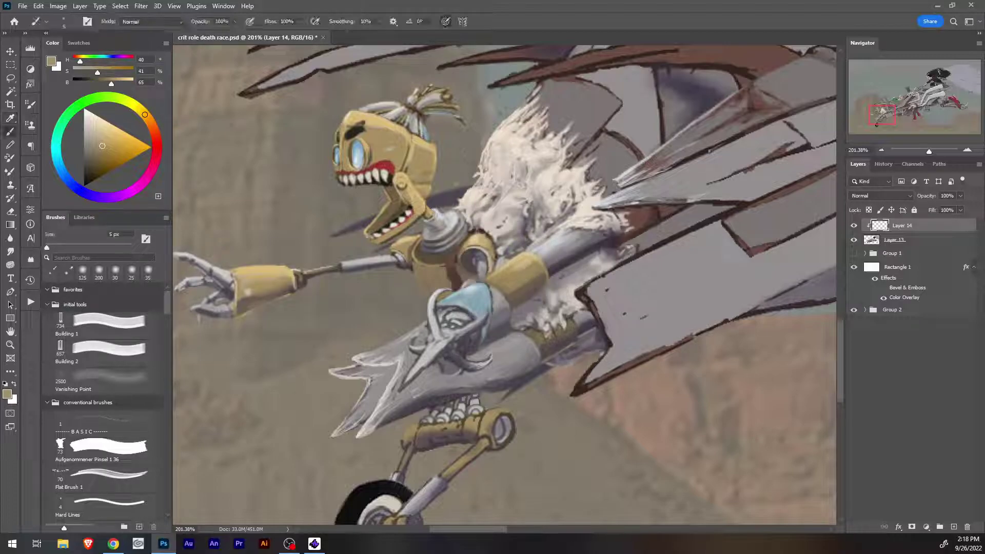
alt+click(519, 260)
mouse_move(500, 281)
mouse_down()
mouse_move(528, 270)
mouse_move(512, 282)
mouse_up()
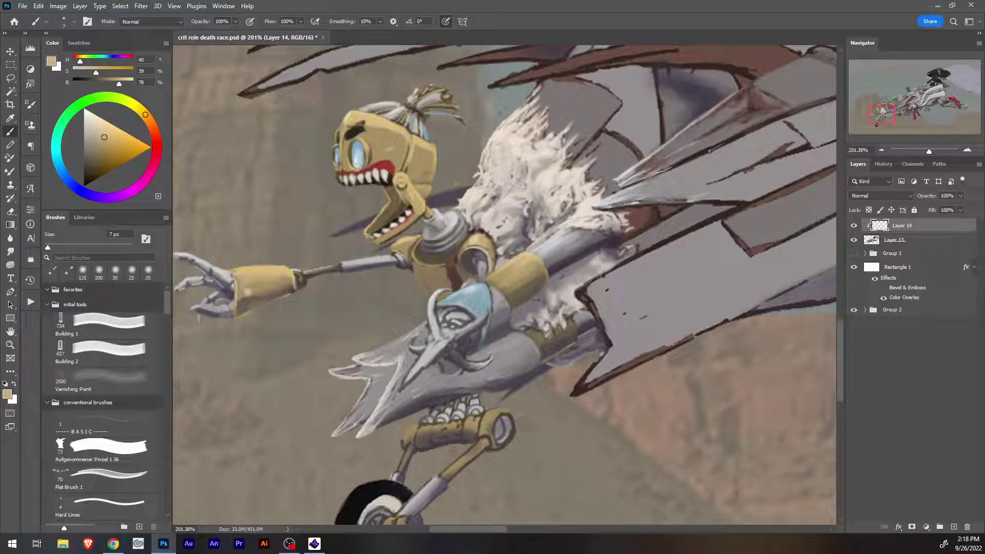
alt+click(512, 299)
Paint the front rim of the tube below the yellow band with sampled light and mid greys, using a 3 to 5 px brush.
key(i)
click(549, 248)
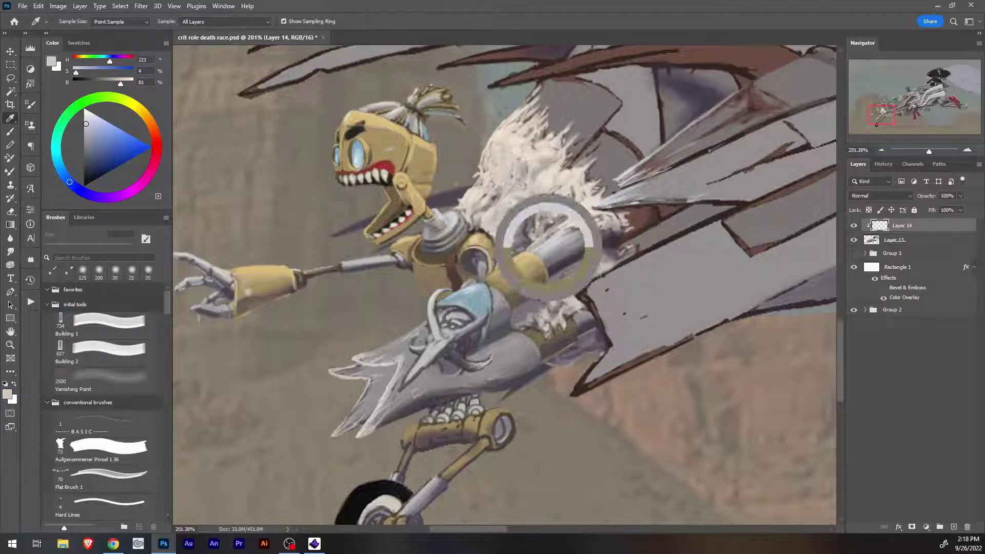
key(b)
drag(488, 284, 499, 293)
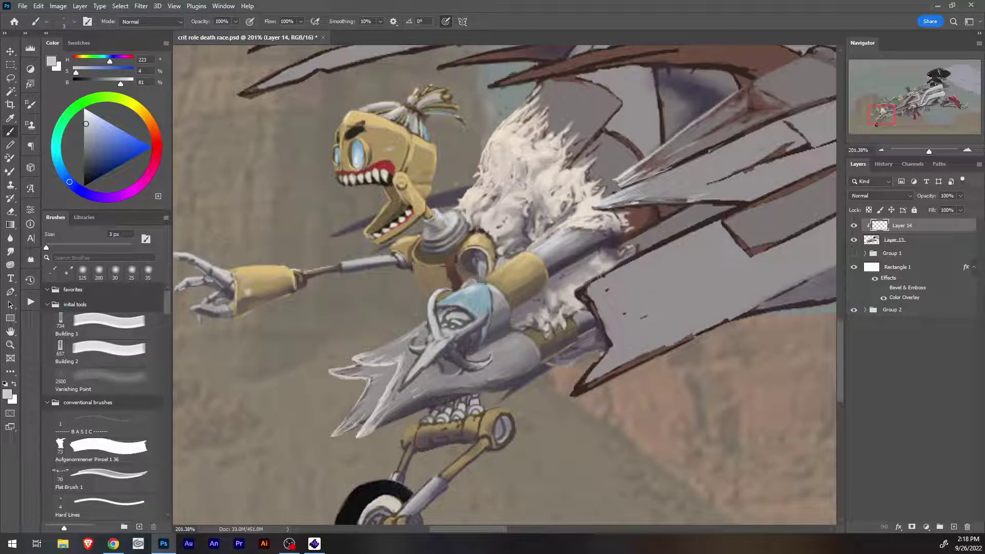
alt+click(496, 295)
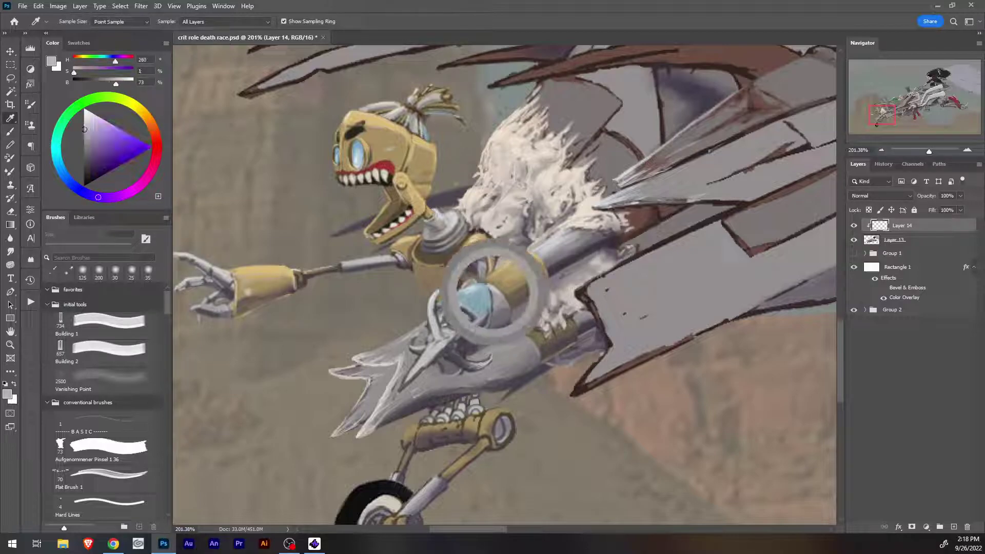
key(bracketright)
key(bracketright)
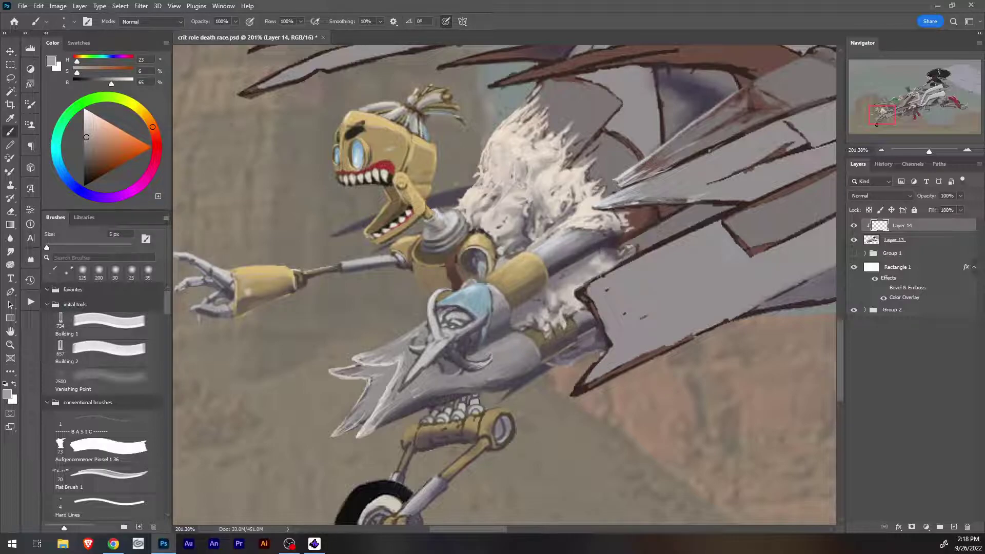
alt+click(492, 295)
drag(491, 292, 492, 307)
Shade the edge of the light blue panel above the mask with sampled grey-blue and dark purple-grey, using a 4 px brush.
key(bracketleft)
alt+click(487, 302)
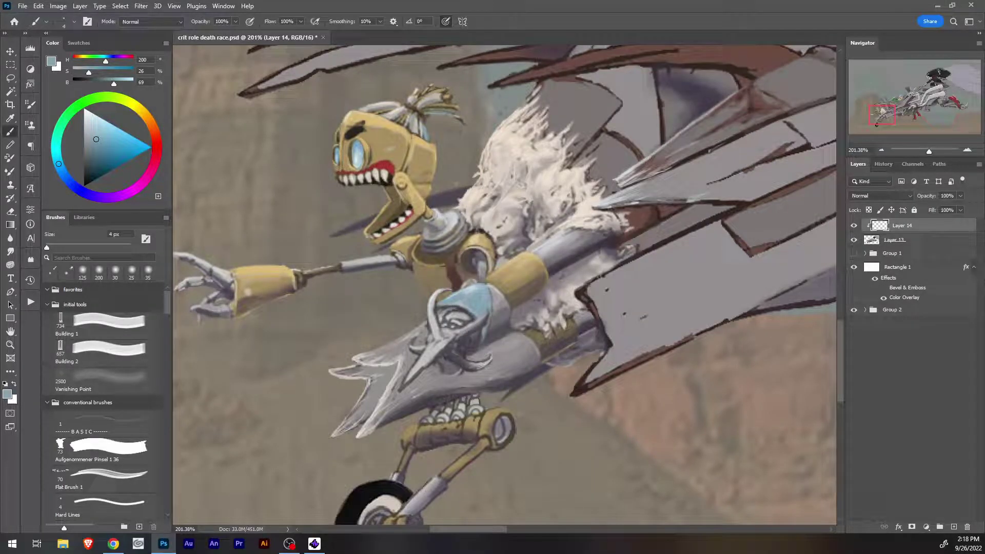
drag(490, 308, 489, 319)
alt+click(479, 343)
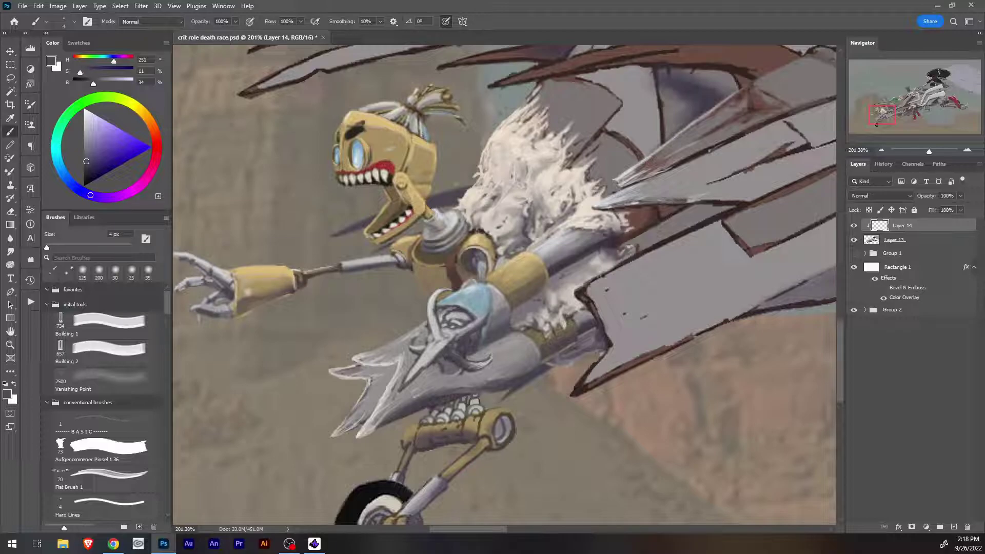
alt+click(485, 320)
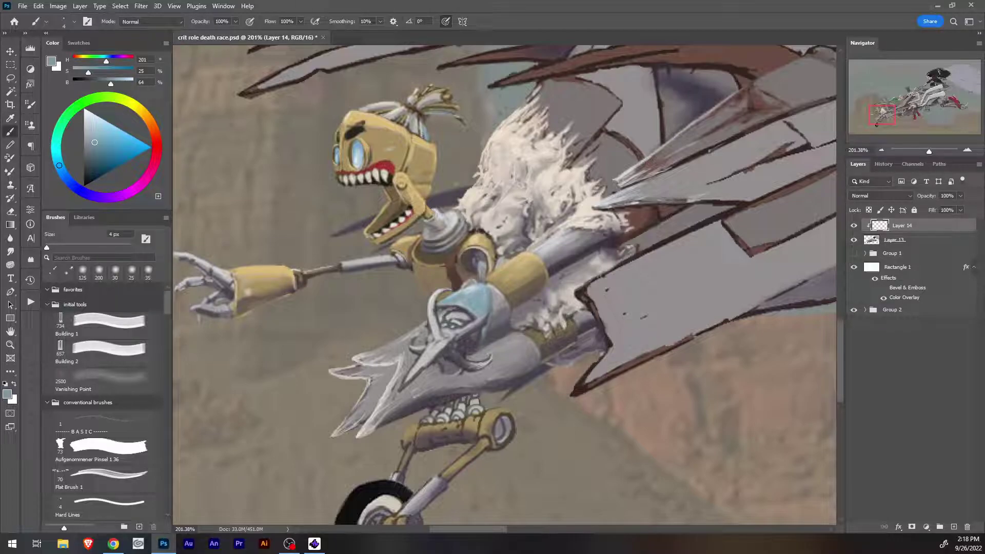
alt+click(483, 323)
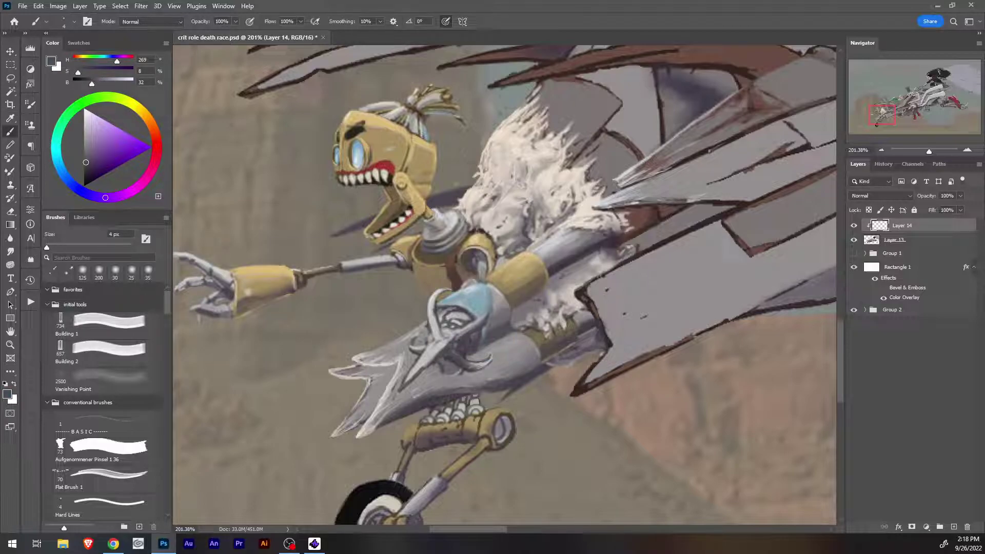
Brighten the pale ridges of the horned mask with sampled light grey and cream, using a 3 px brush.
alt+click(466, 334)
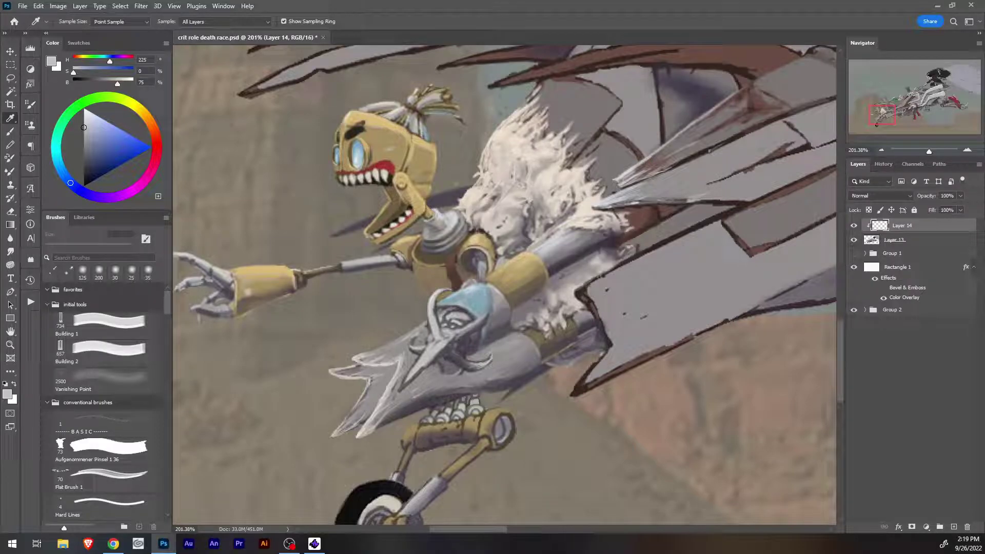
alt+click(523, 154)
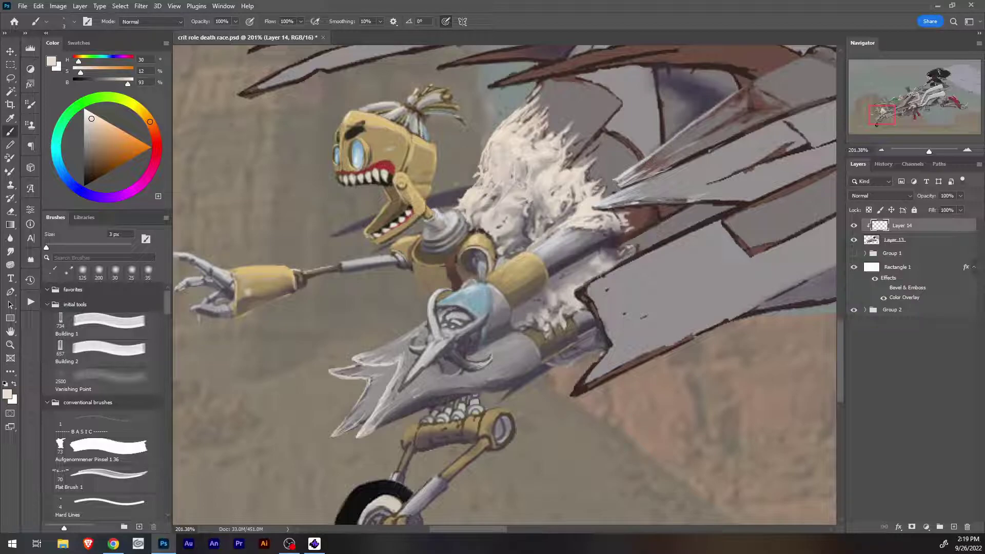
key(alt)
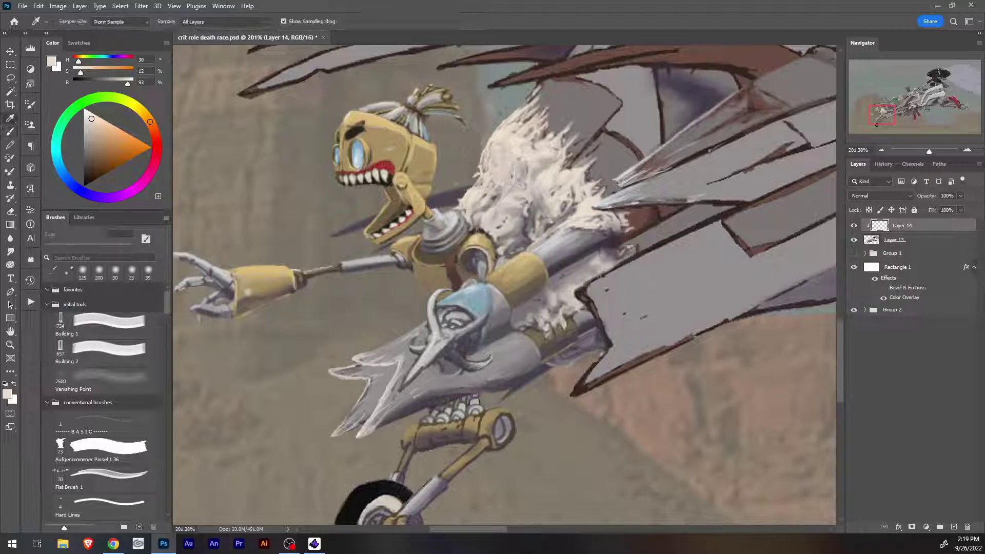
alt+click(589, 277)
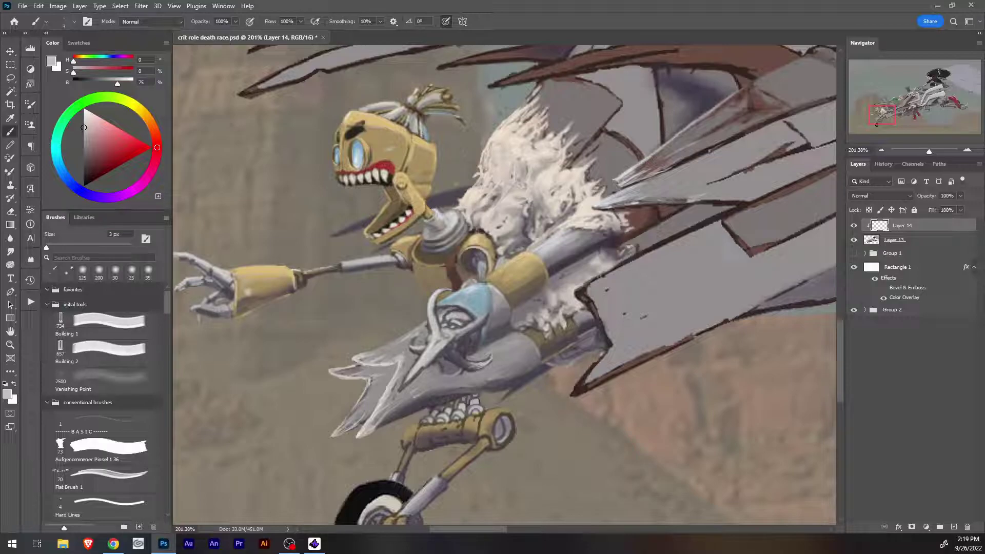
alt+click(432, 345)
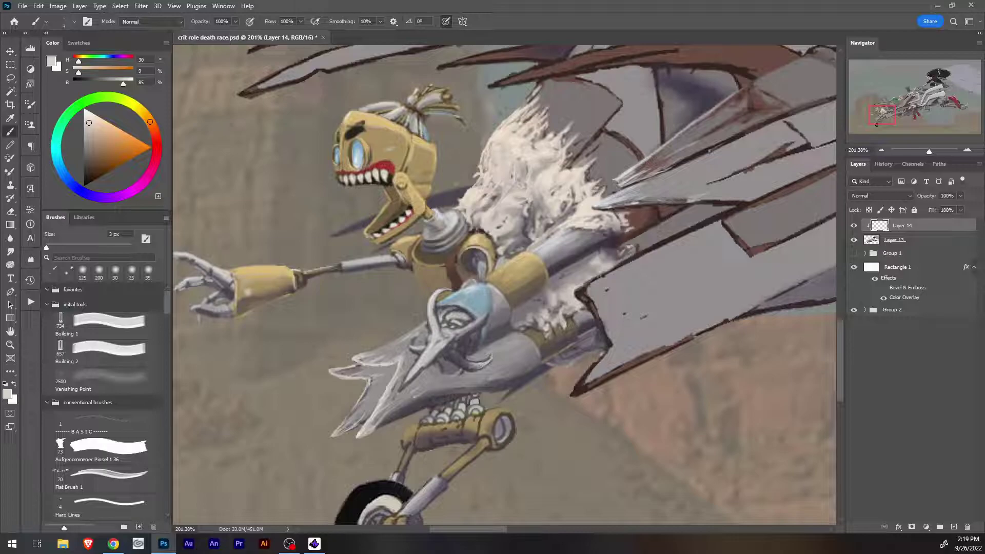
key(alt)
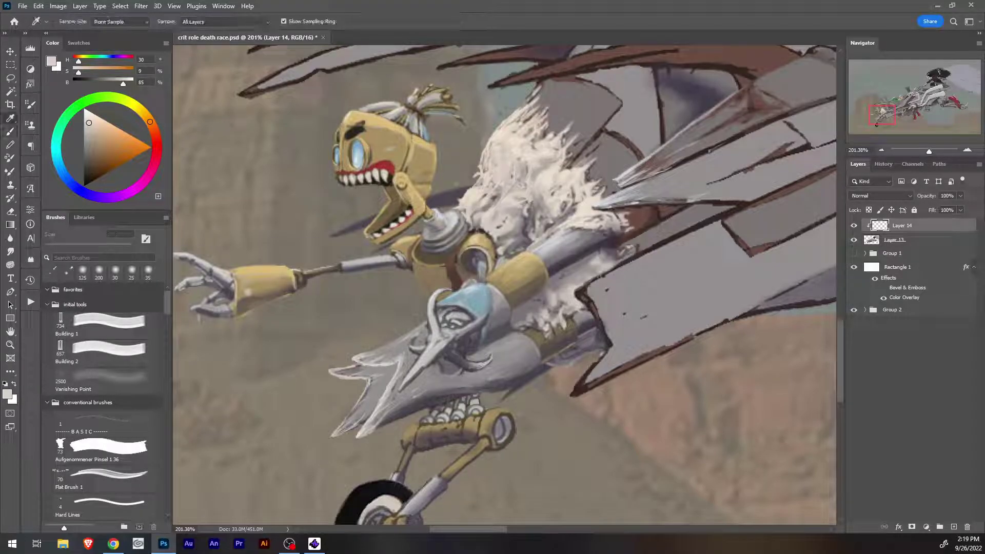
key(alt)
Refine the mask's long pointed spike and the cheek below its eye with sampled mid and light greys, using a 2 px brush.
alt+click(411, 365)
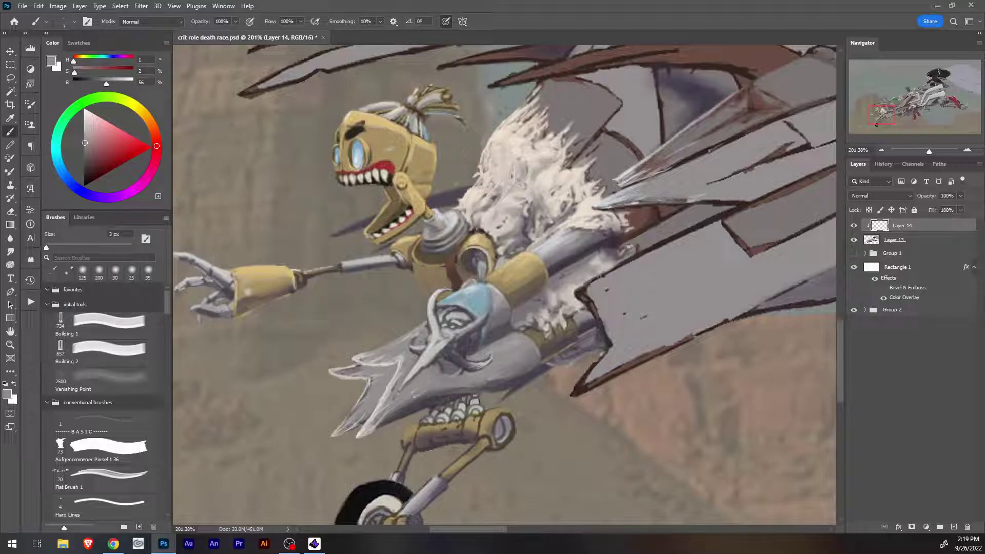
alt+click(428, 352)
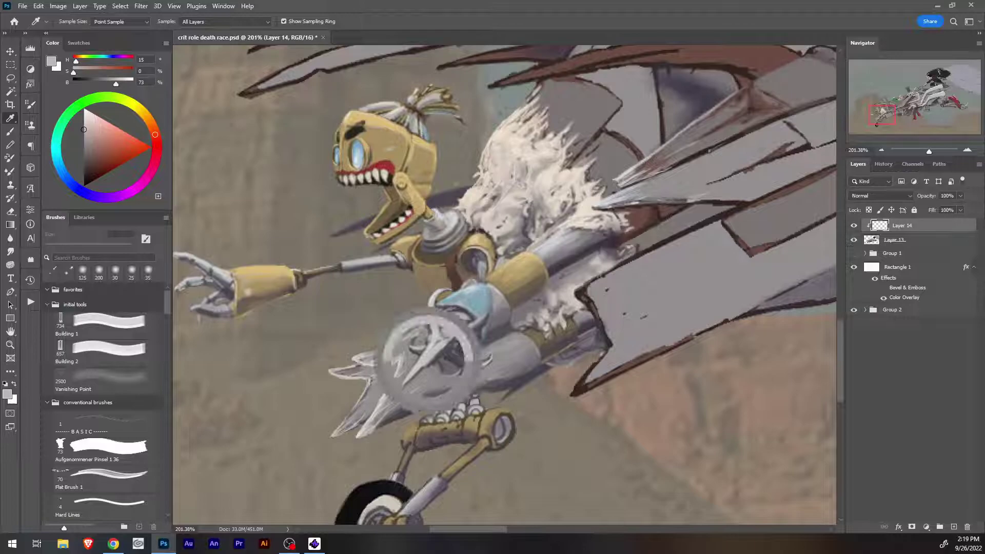
drag(426, 365, 402, 389)
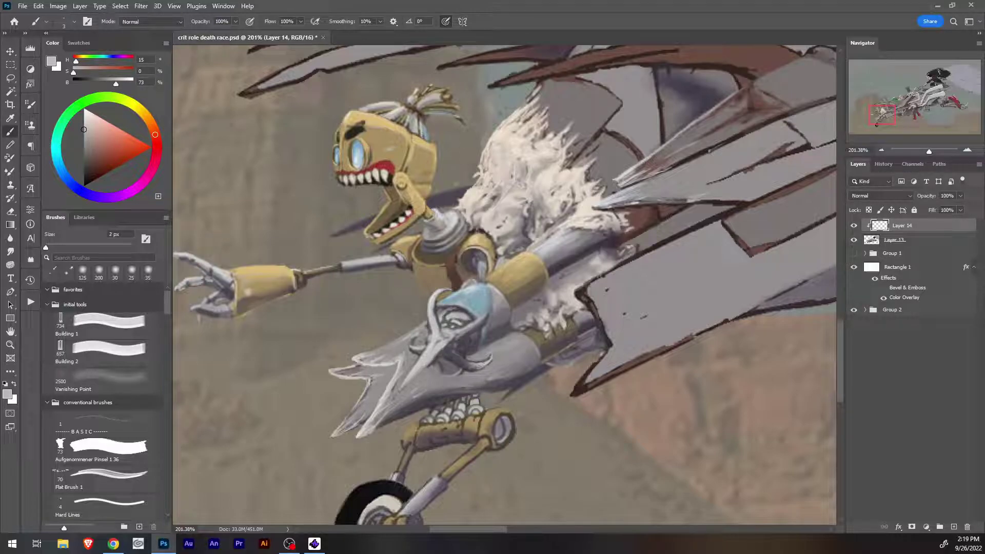
alt+click(439, 352)
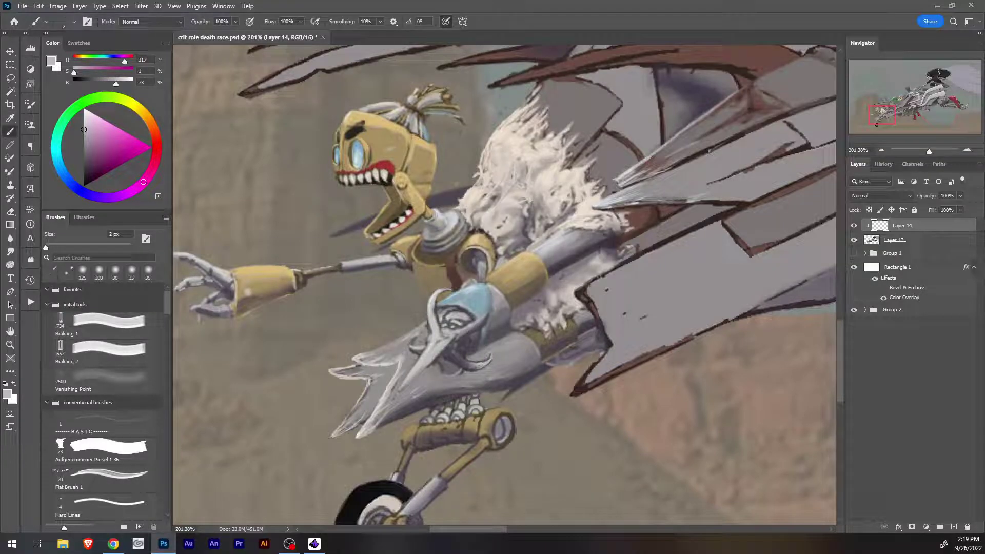
drag(453, 341, 476, 325)
Shade the curled tendrils below the horned mask with sampled dark purple-grey and mid greys, using a 3 to 5 px brush.
alt+click(462, 361)
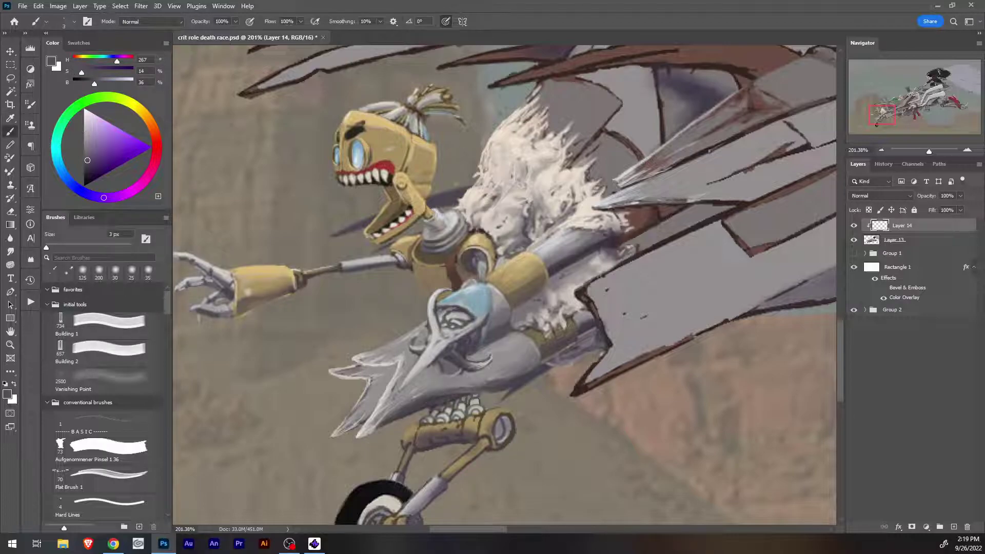
drag(491, 356, 482, 364)
key(i)
alt+click(474, 362)
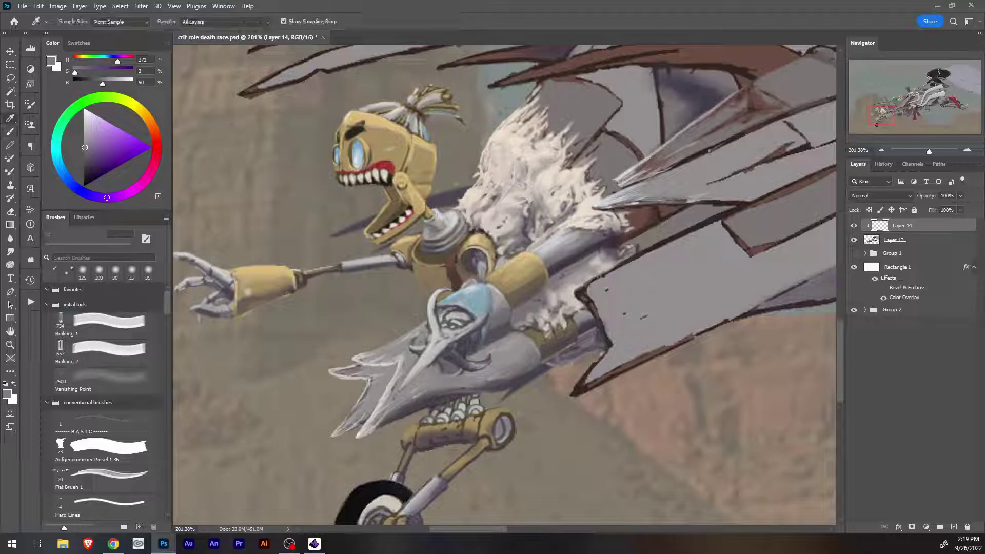
alt+click(487, 354)
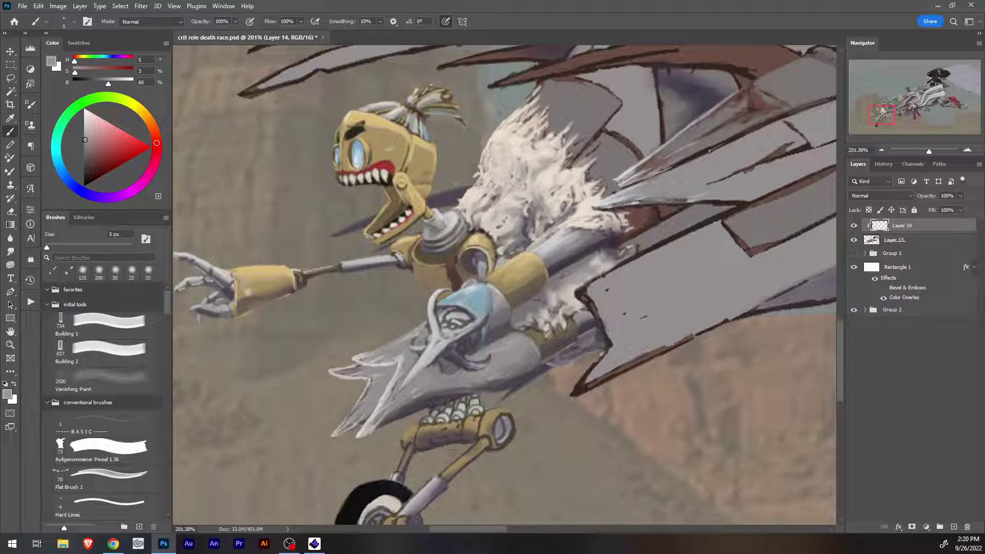
key(i)
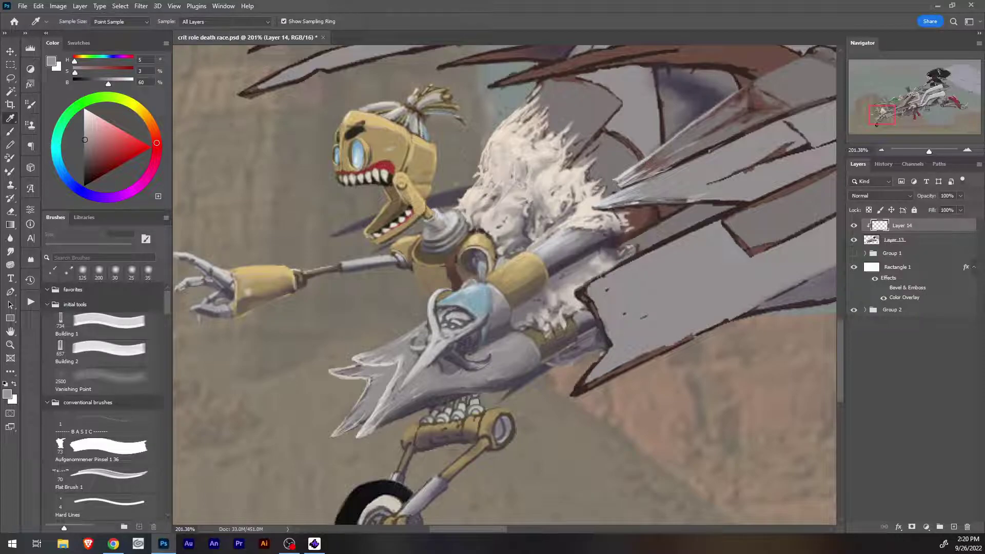
click(451, 356)
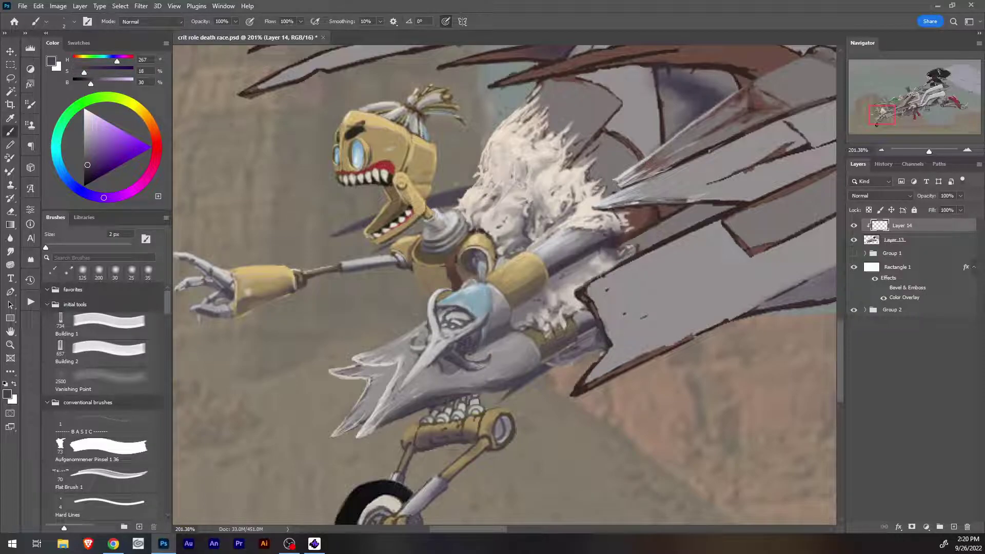
Refine the horn along the mask's outer edge with sampled mid grey and pale cream, using a 2 to 4 px brush.
click(433, 332)
key(b)
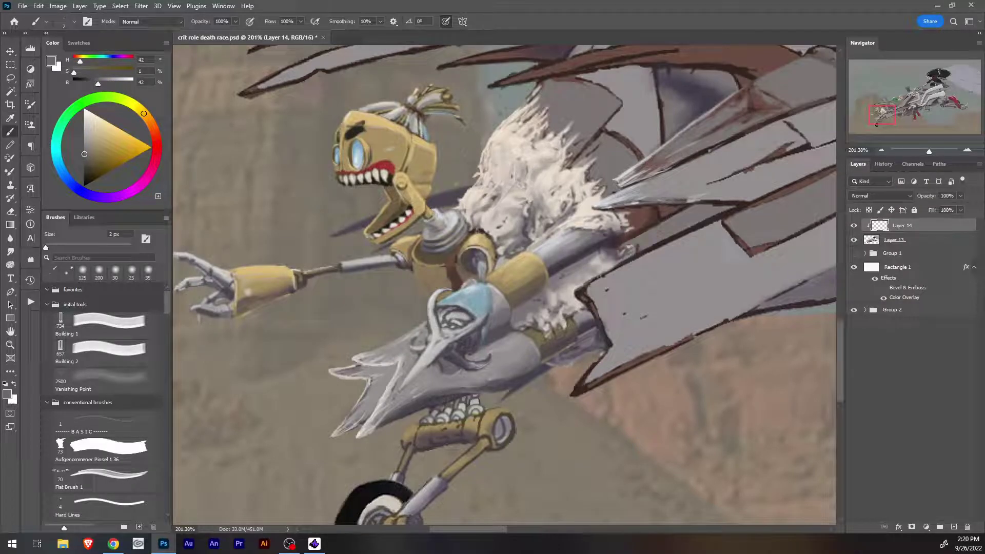
alt+click(428, 333)
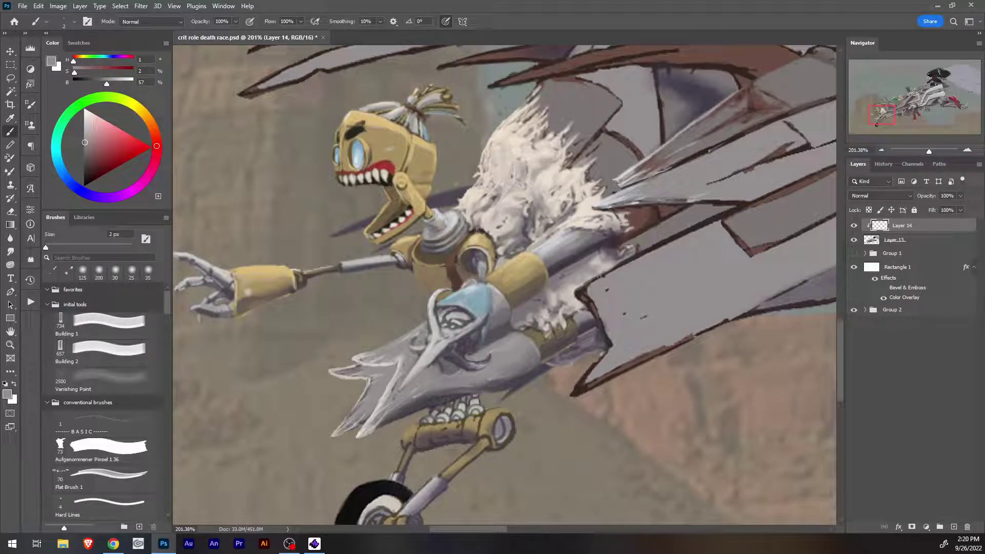
alt+click(426, 341)
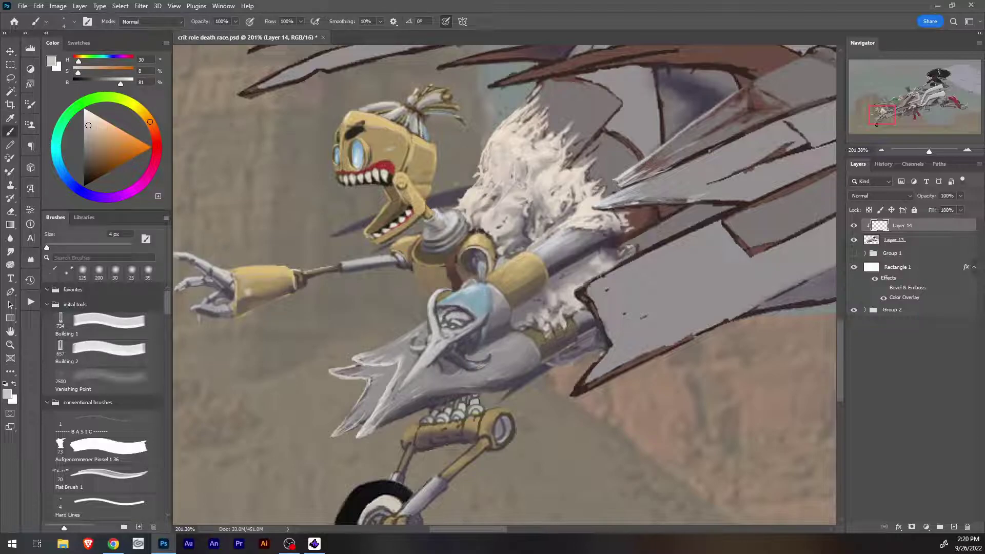
drag(429, 319, 430, 334)
Touch up the mask's long spike and the curls beside it with sampled light, mid and purple greys, using a 3 px brush.
alt+click(414, 358)
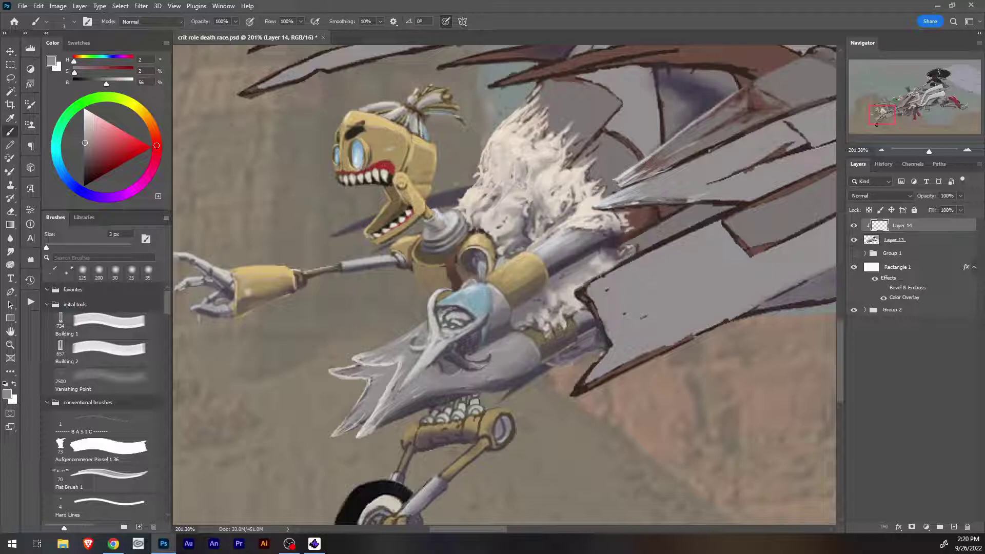
alt+click(425, 363)
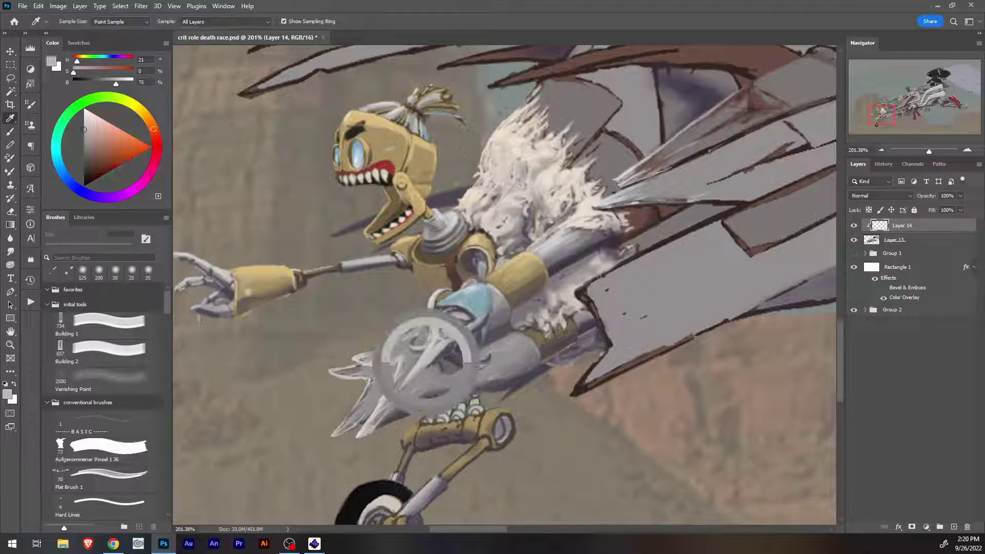
drag(428, 364, 414, 378)
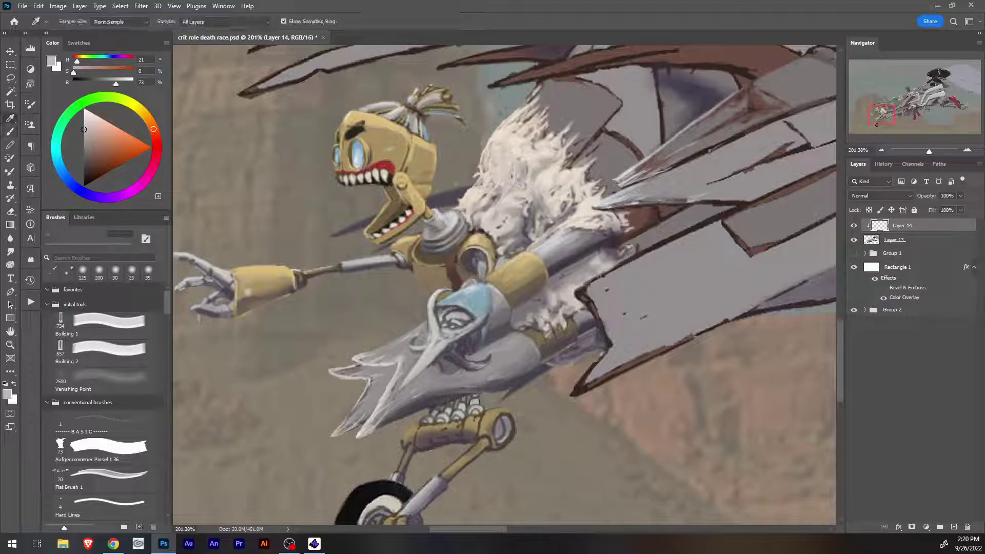
alt+click(417, 365)
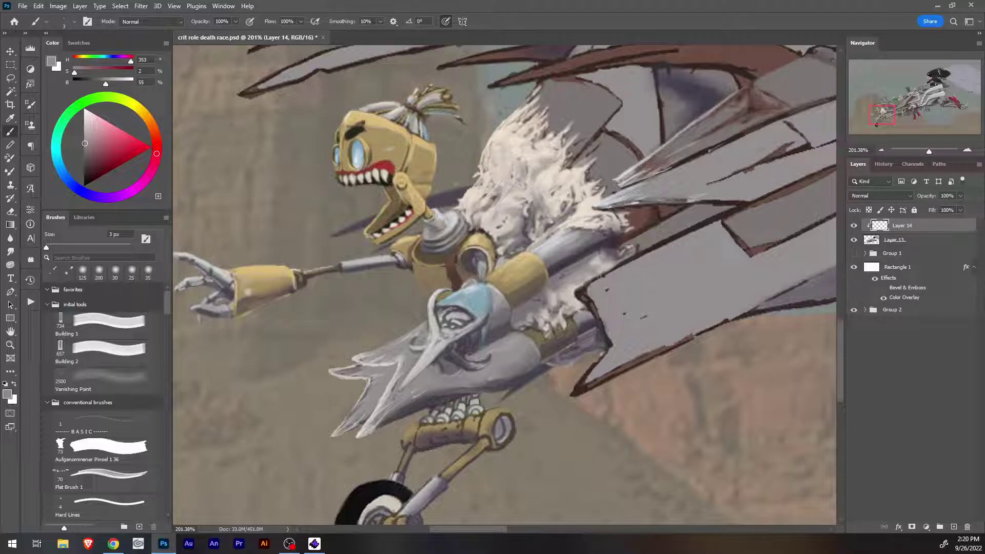
alt+click(429, 361)
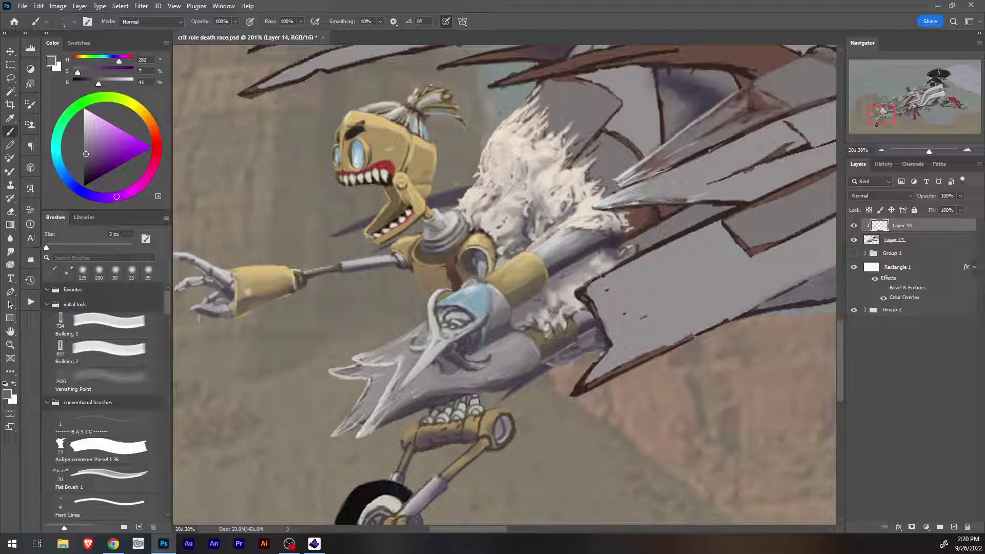
key(i)
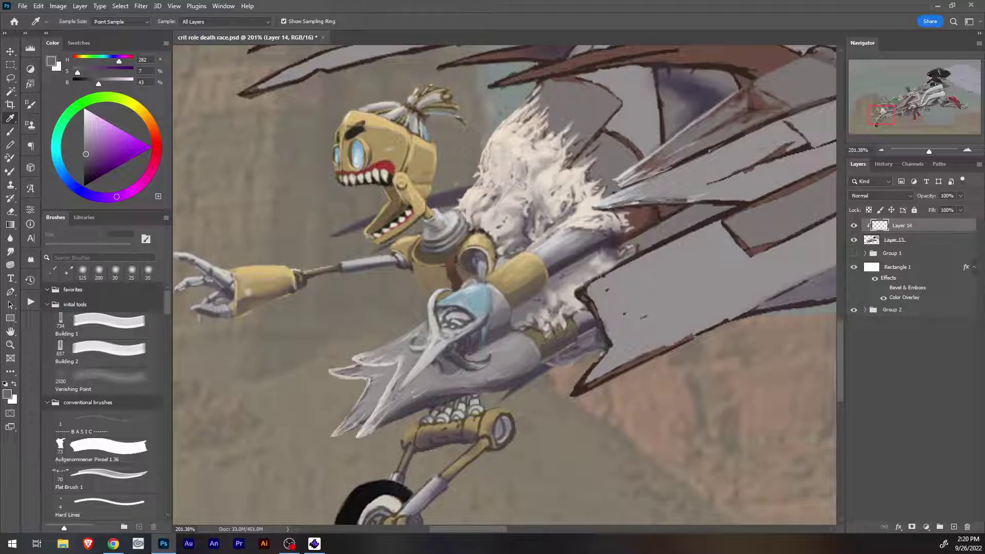
click(476, 368)
key(b)
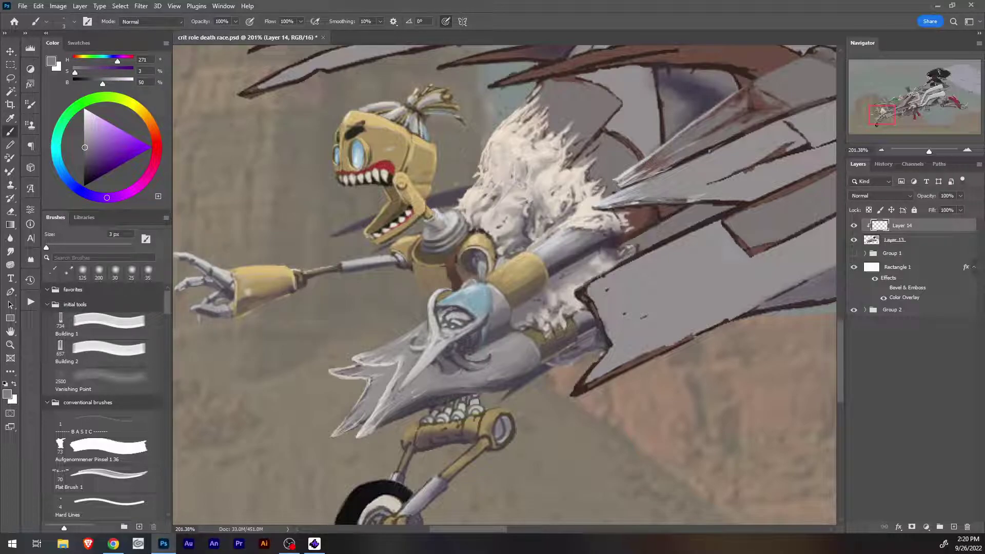
Flip the canvas horizontally and repaint the mask's eye with sampled dark and light greys, using a 3 to 5 px brush.
key(ctrl+shift+h)
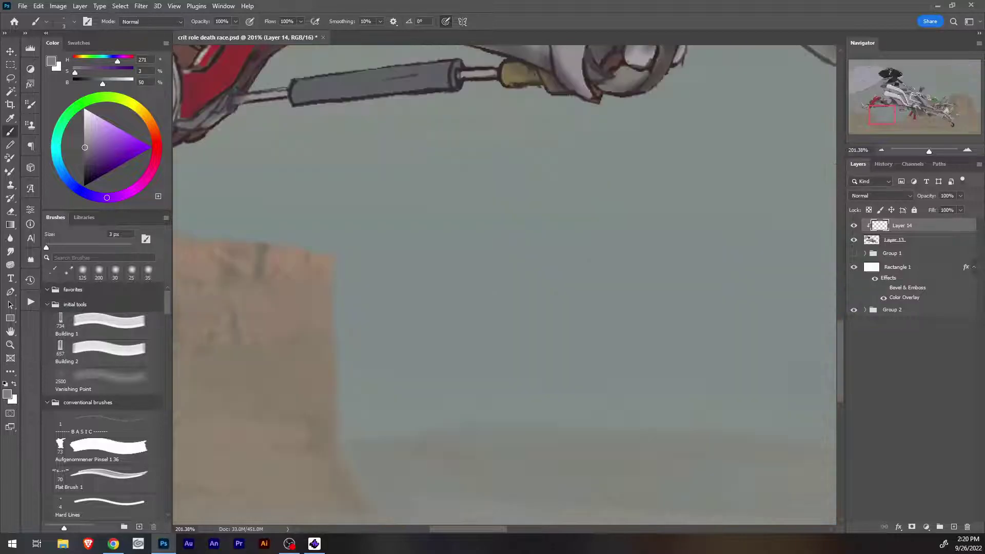
drag(965, 111, 948, 114)
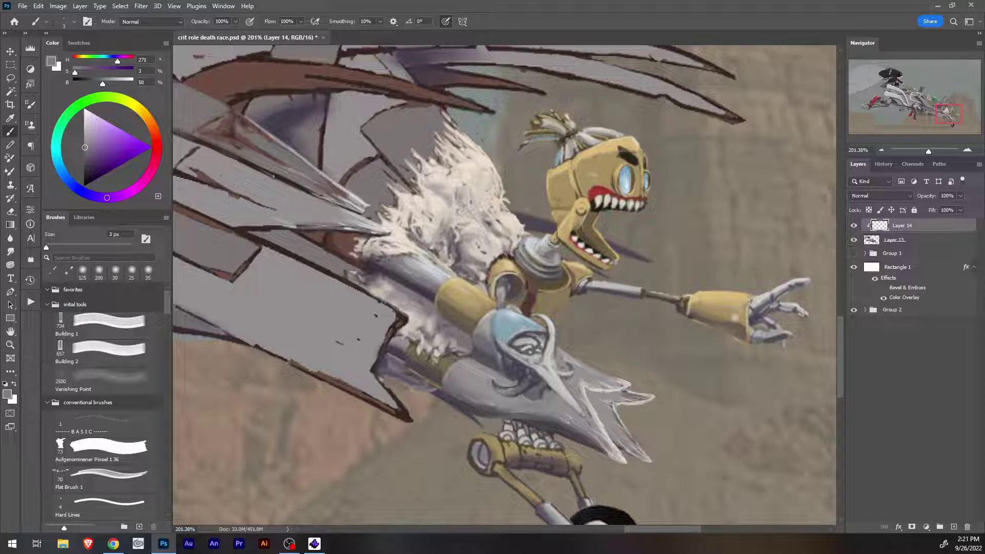
alt+click(564, 373)
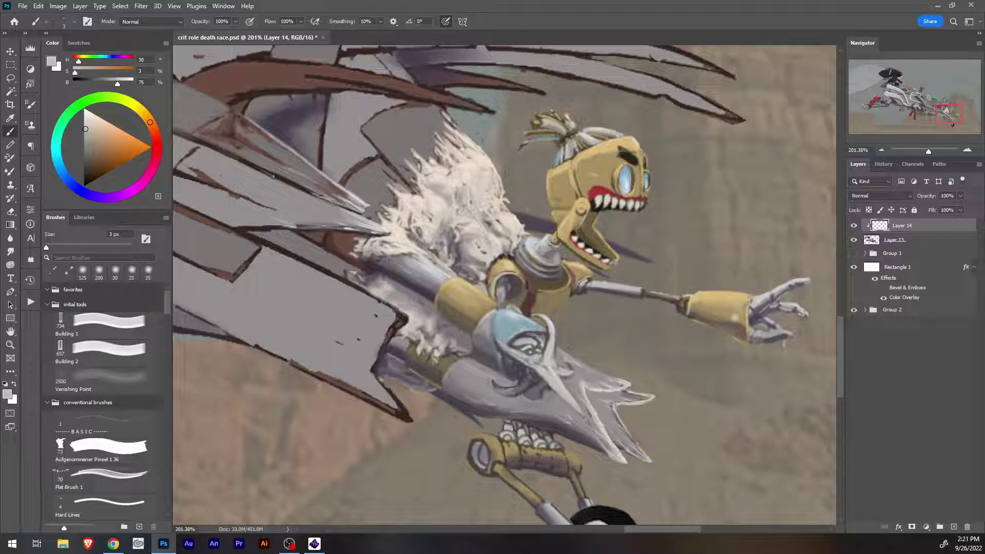
alt+click(521, 332)
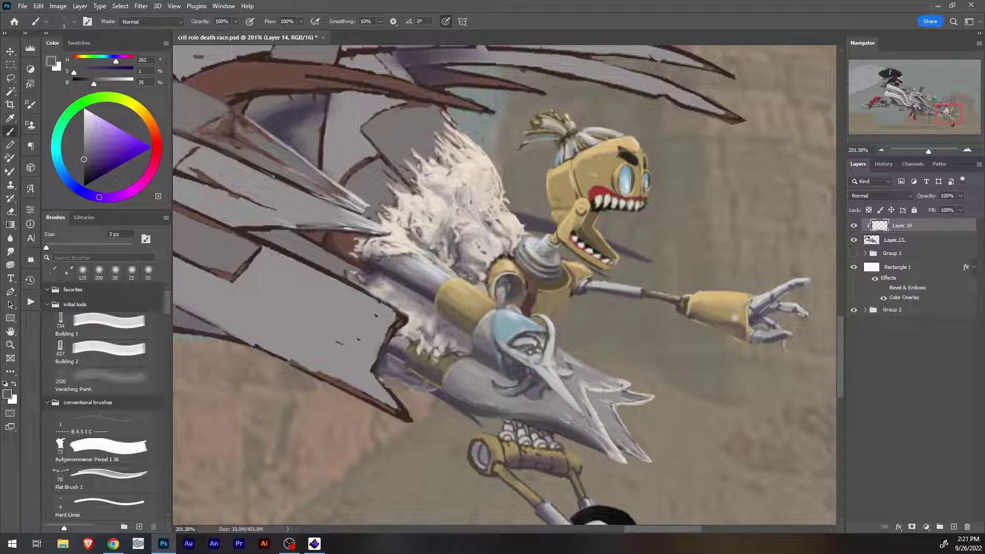
drag(515, 343, 528, 338)
alt+click(535, 343)
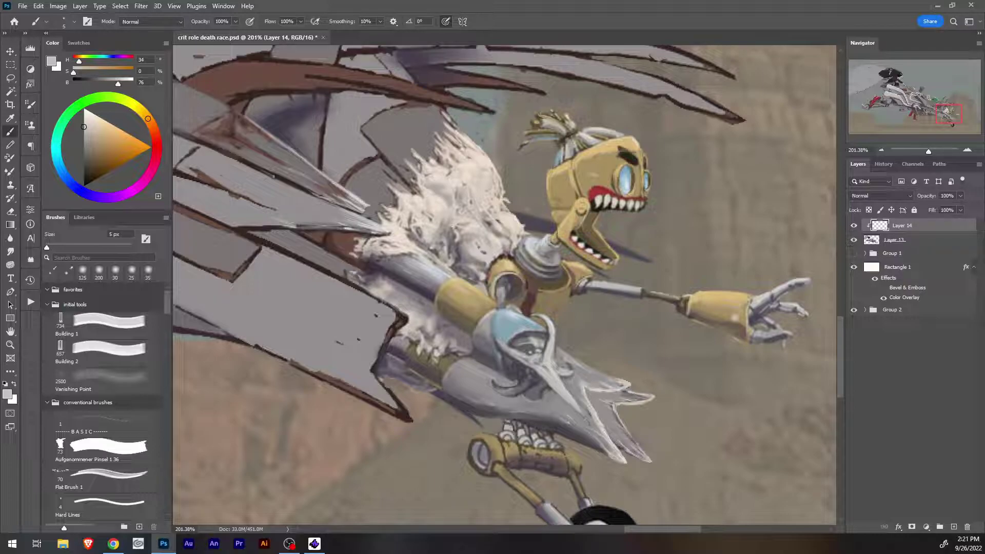
drag(527, 351, 531, 353)
Deepen the shadows around the mask's cheek and lower tendrils with sampled dark purple-grey and mid grey, using a 4 px brush.
alt+click(518, 367)
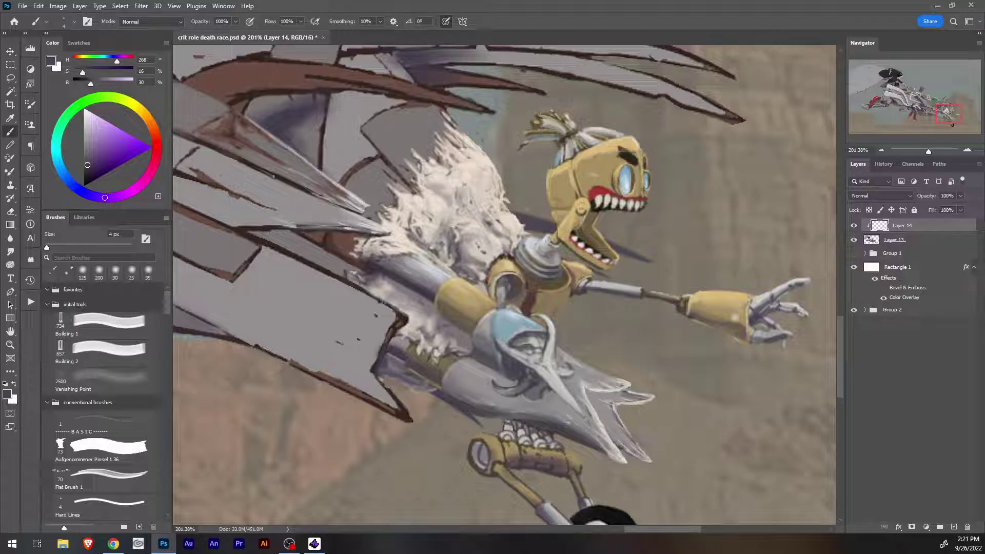
alt+click(519, 376)
alt+click(518, 378)
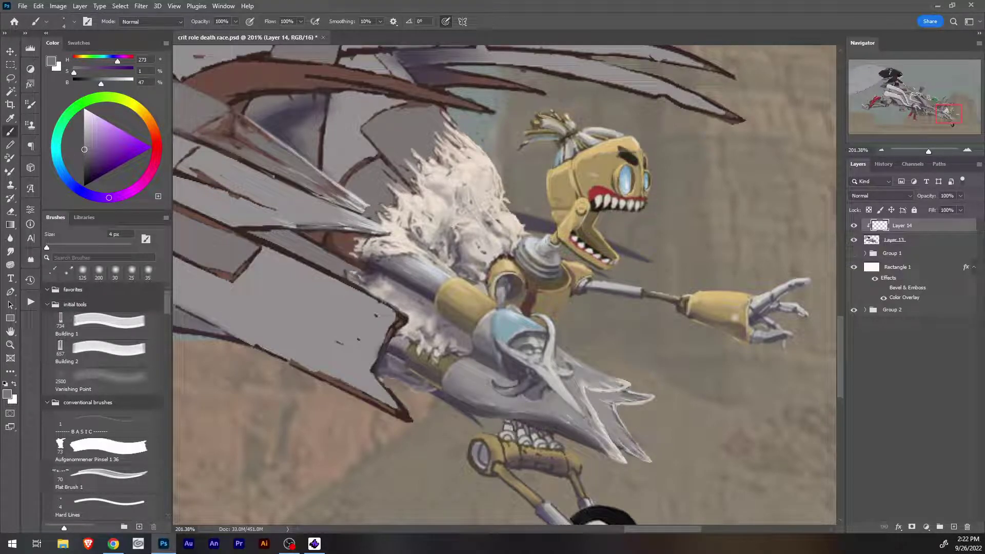
alt+click(519, 384)
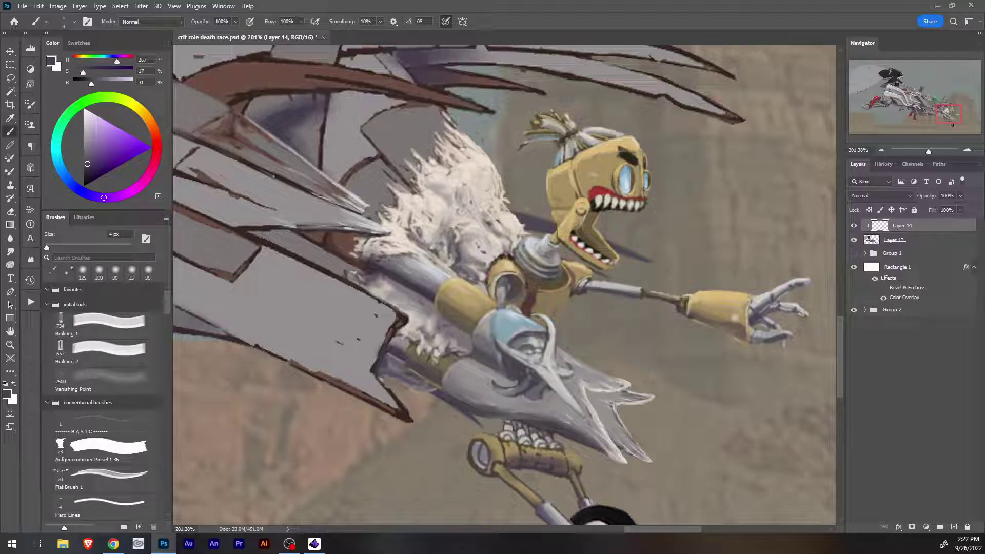
alt+click(532, 391)
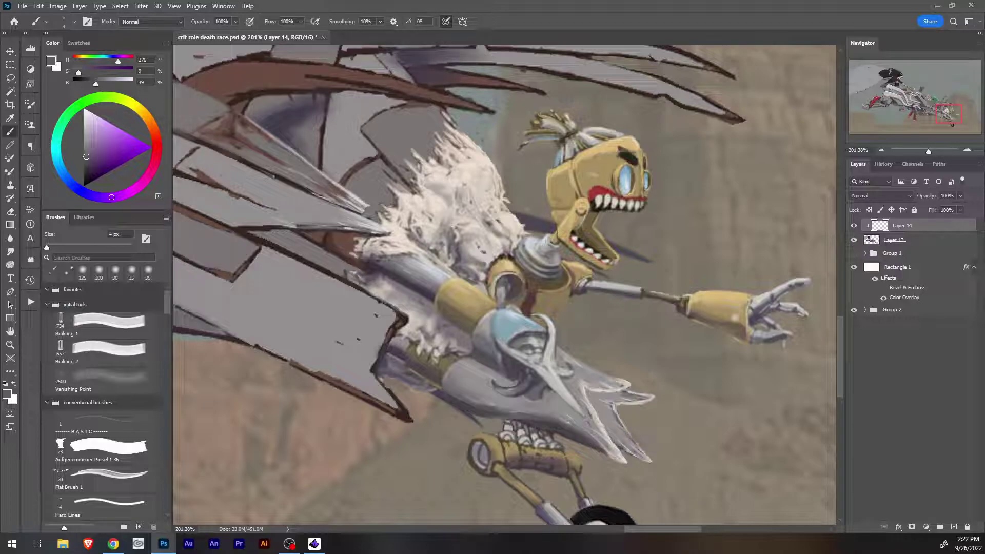
Flip the canvas back and paint the thin blade behind the robot's jaw and neck with sampled mid grey, using a 2 to 3 px brush.
alt+click(496, 250)
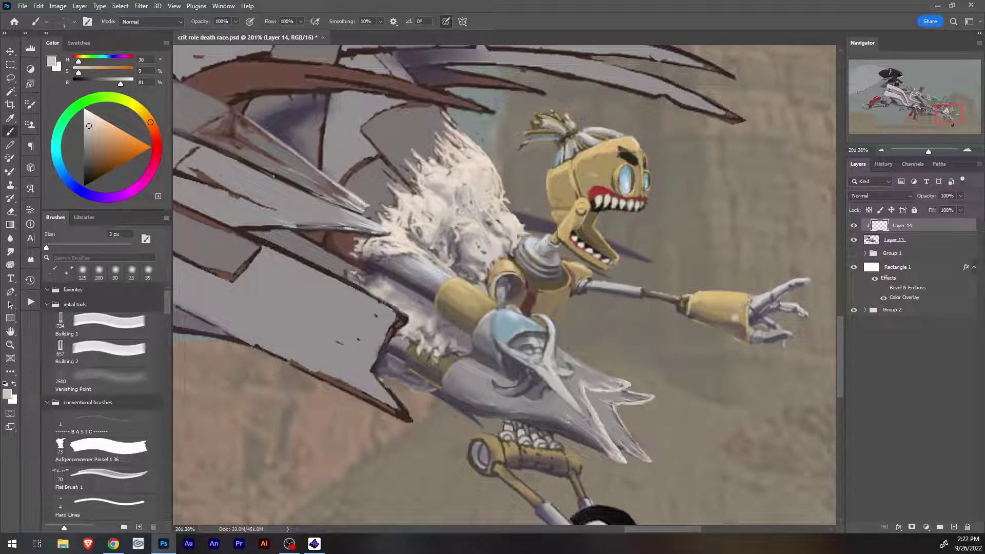
key(ctrl+shift+h)
drag(949, 114, 880, 115)
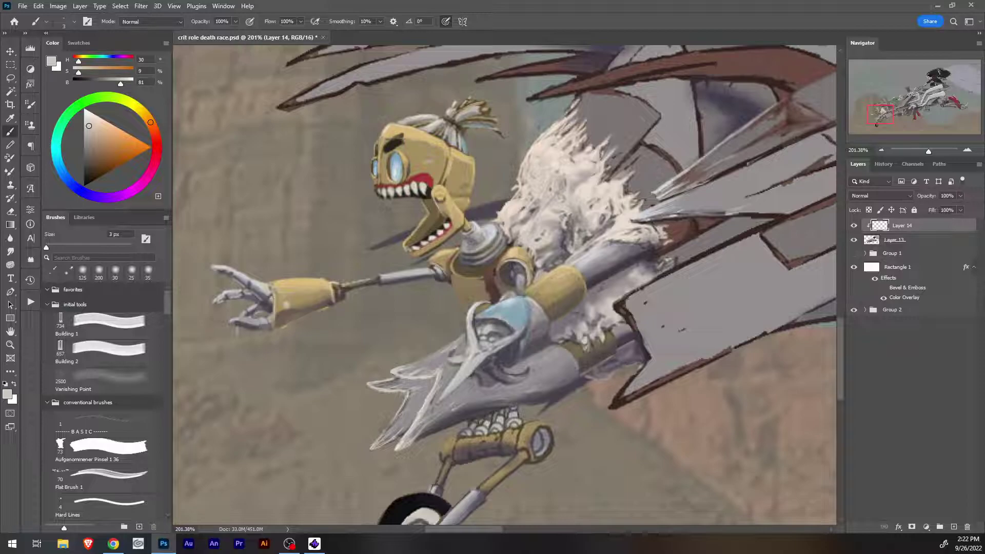
alt+click(405, 82)
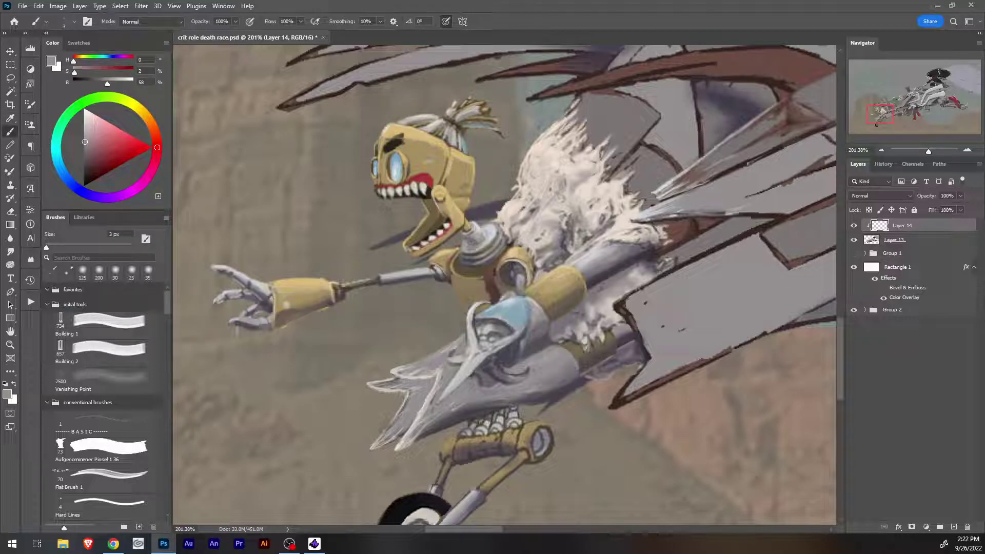
drag(408, 231, 370, 249)
key(bracketleft)
mouse_move(468, 211)
mouse_down()
mouse_move(506, 200)
mouse_move(490, 202)
mouse_up()
drag(489, 204, 514, 196)
mouse_move(505, 231)
mouse_down()
mouse_move(493, 257)
mouse_move(506, 244)
mouse_up()
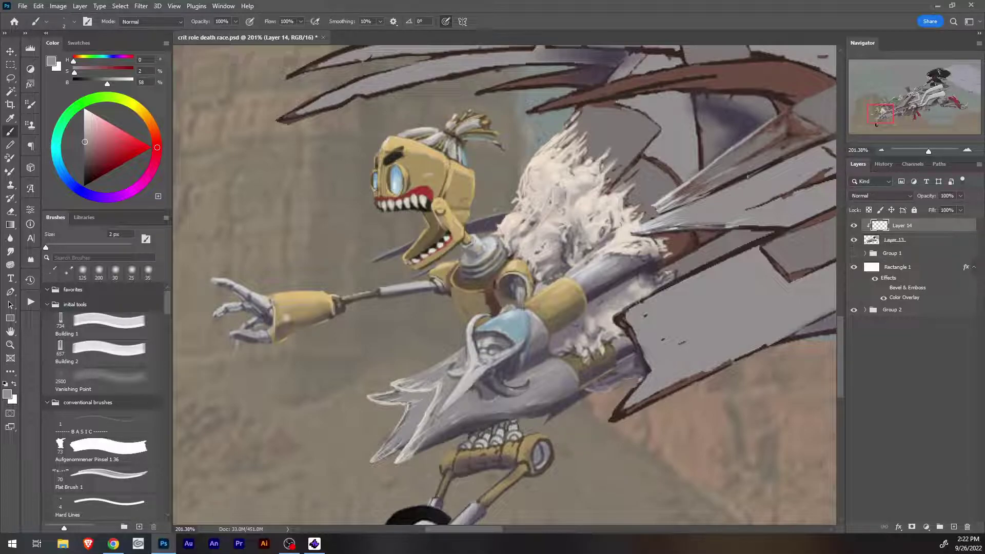
Paint a pale cream edge along the pointed tip of the lower wing panel, using a 3 px brush reduced to 2 px.
key(i)
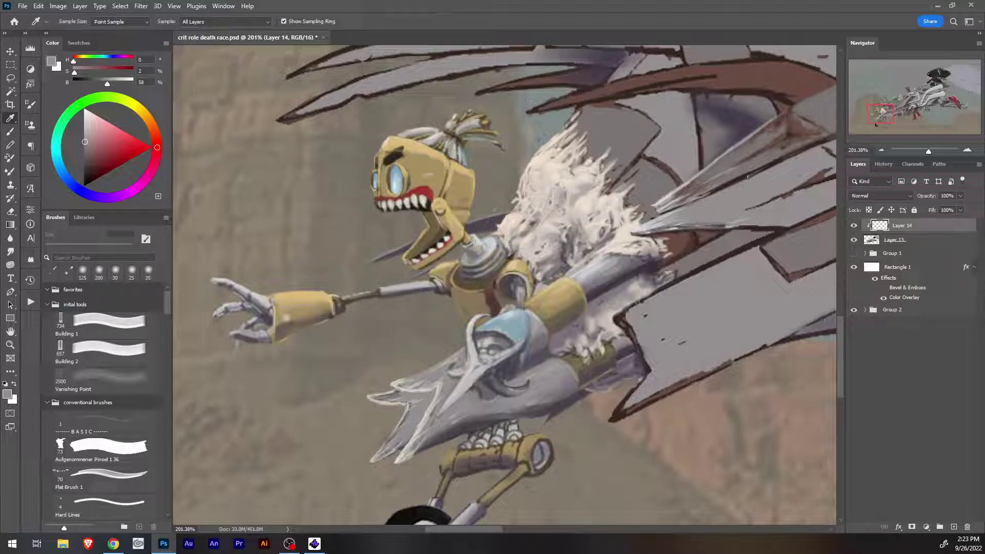
click(406, 395)
key(b)
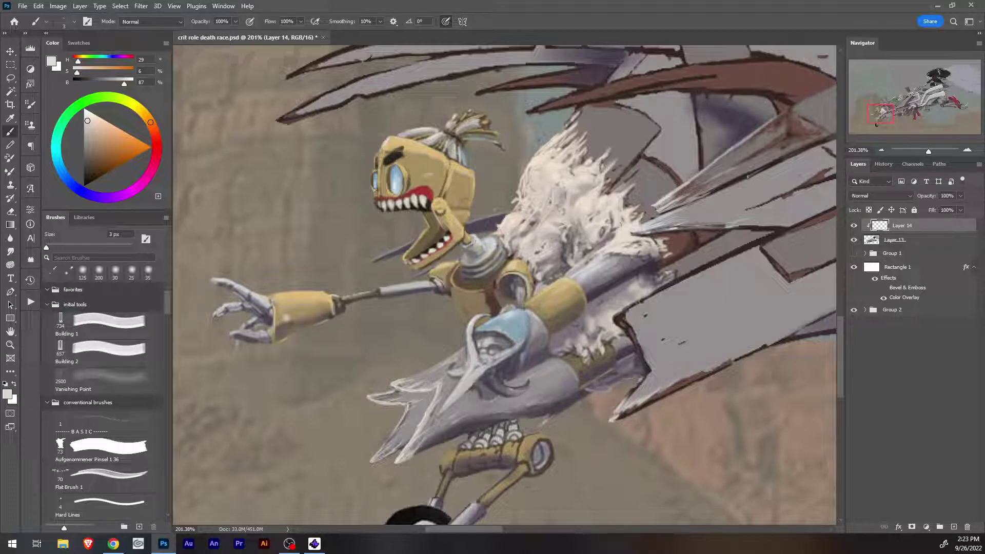
drag(619, 420, 674, 392)
drag(625, 417, 682, 388)
key(bracketleft)
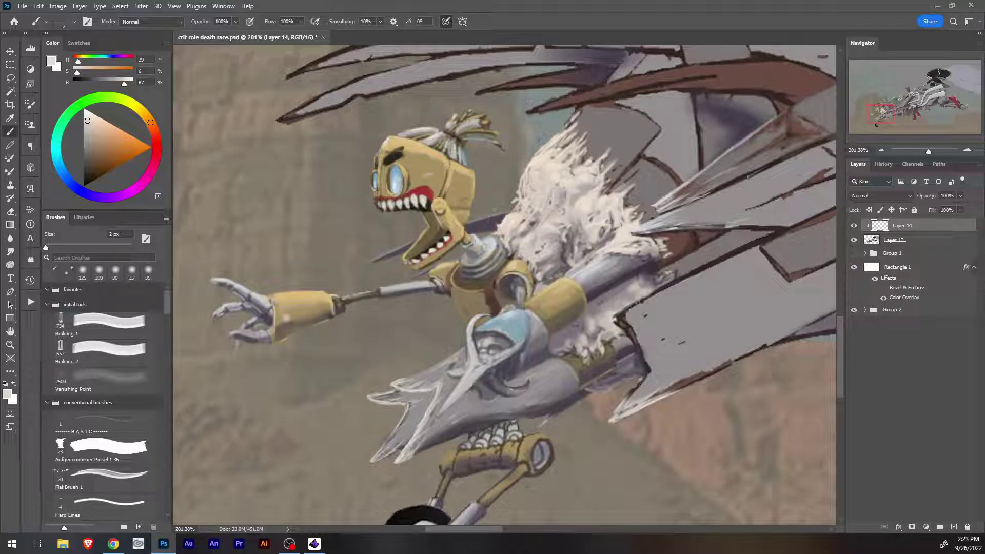
Lighten the lower wing panel's inner corner beside the white fur with sampled greys and cream, using a 2 px brush.
alt+click(661, 373)
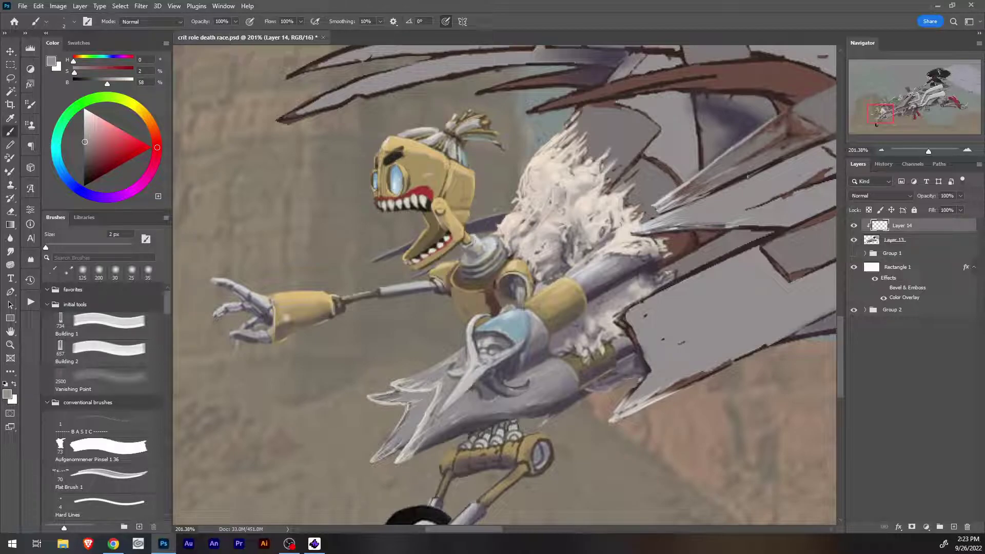
alt+click(614, 318)
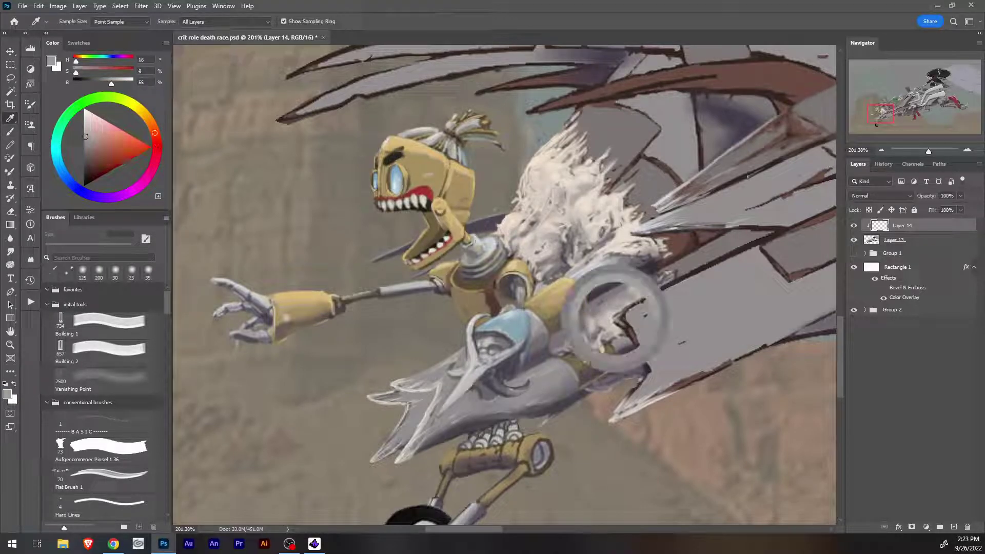
alt+click(615, 317)
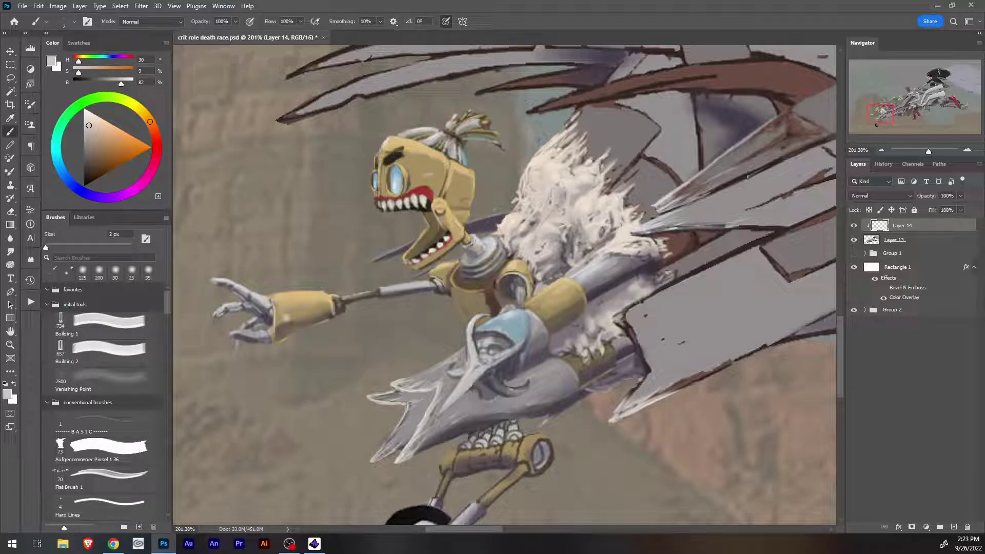
mouse_move(621, 313)
mouse_down()
mouse_move(638, 303)
mouse_move(628, 308)
mouse_up()
alt+click(618, 248)
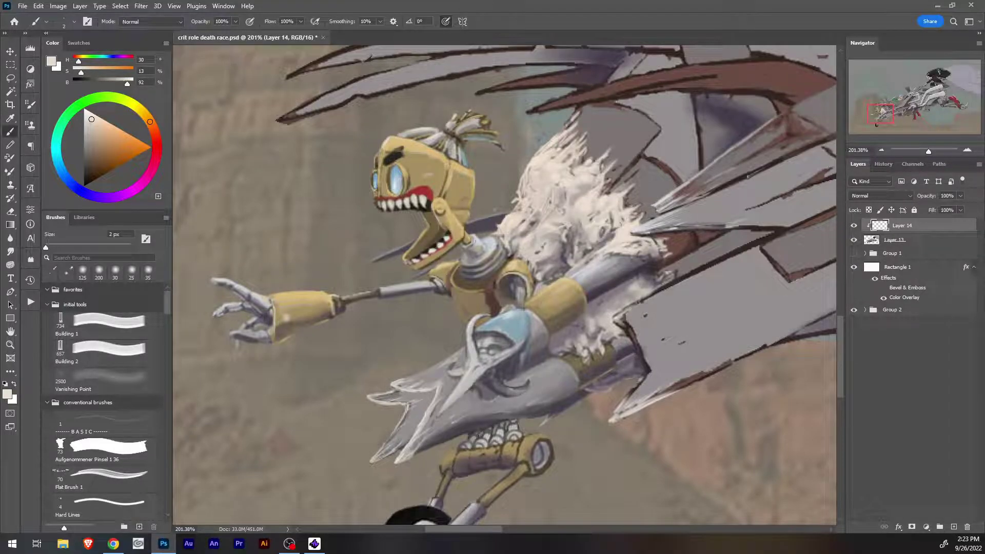
Paint pale warm-grey highlights on the lower wing panel's inner corner and along its lower edge, using a 2 px brush.
alt+click(633, 323)
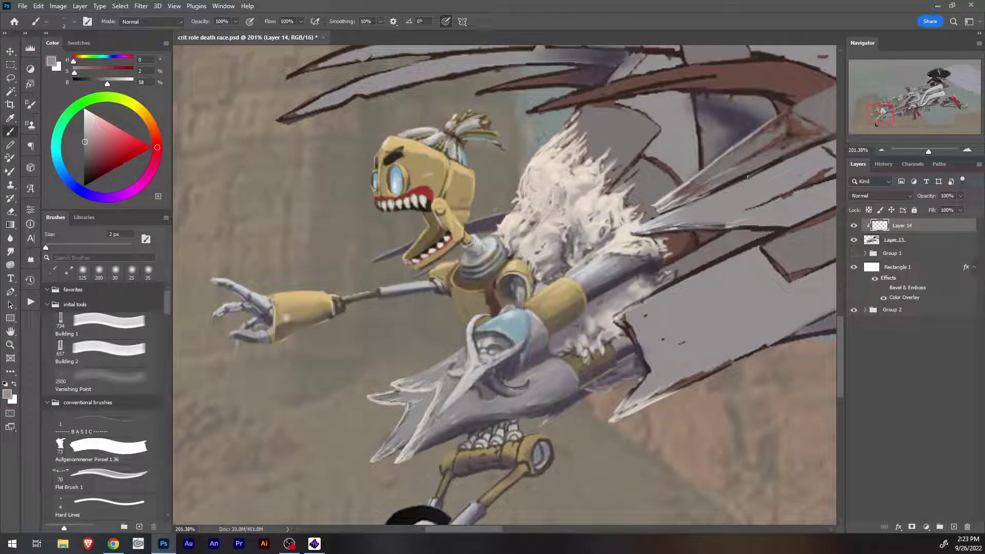
key(i)
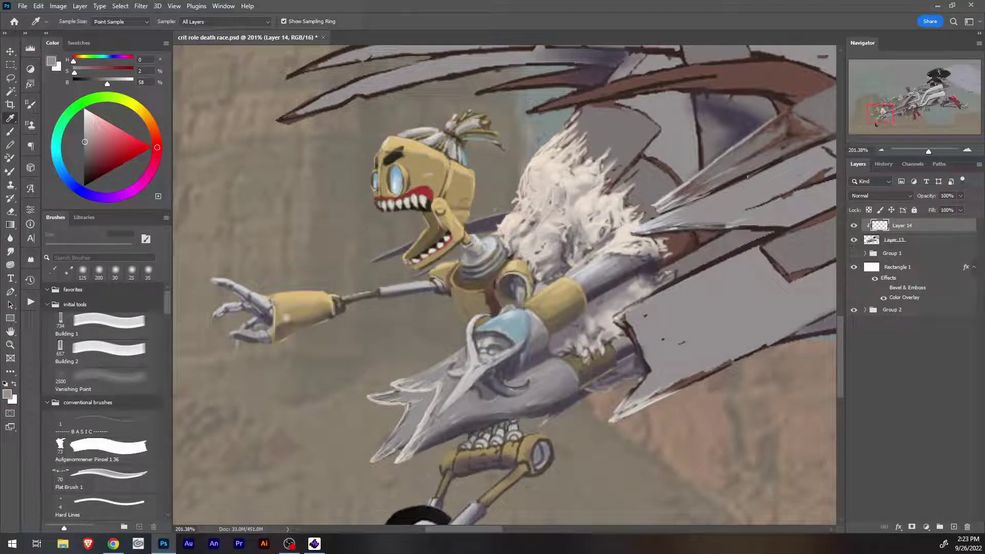
click(395, 384)
mouse_move(394, 385)
mouse_down()
mouse_move(388, 395)
mouse_move(387, 379)
mouse_move(404, 390)
mouse_up()
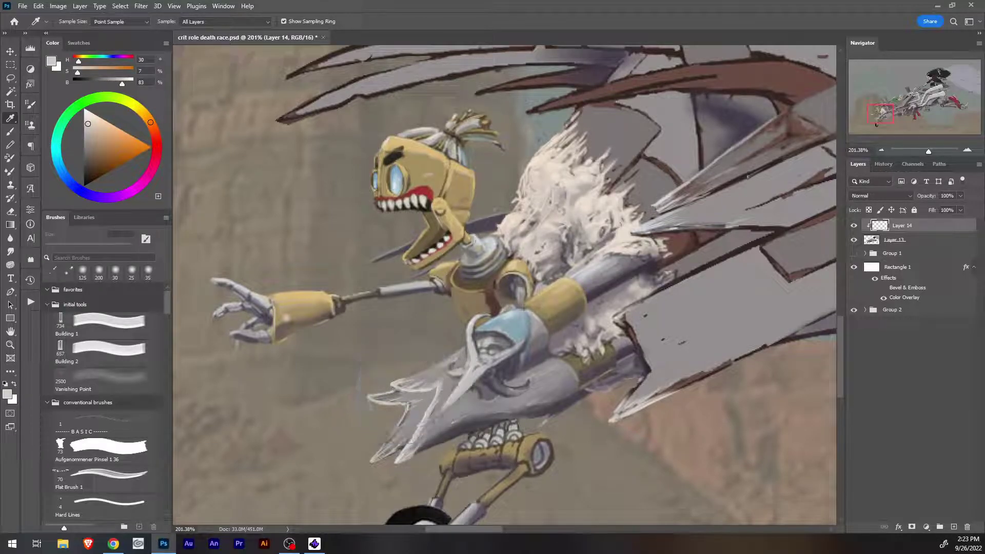
key(b)
mouse_move(621, 316)
mouse_down()
mouse_move(640, 306)
mouse_move(642, 318)
mouse_up()
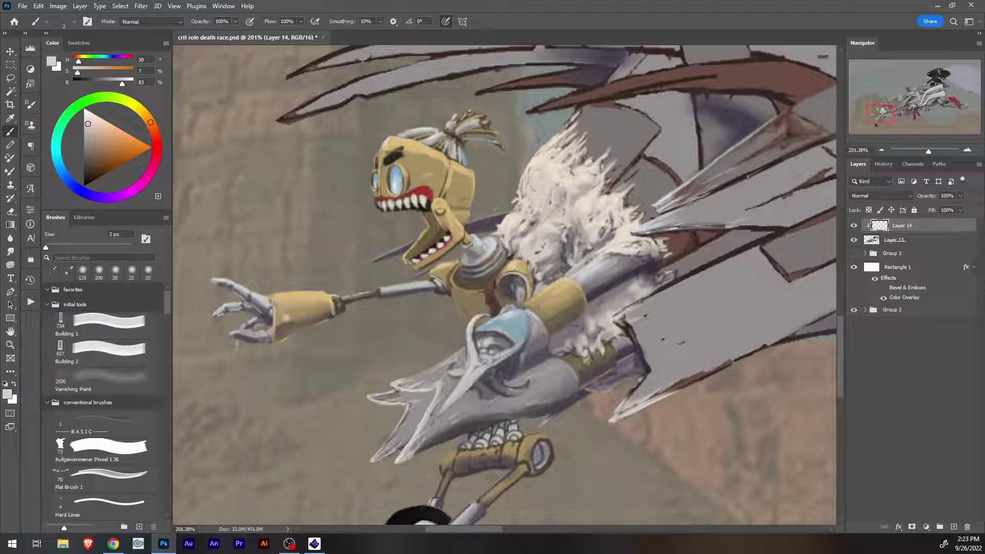
drag(646, 317, 661, 309)
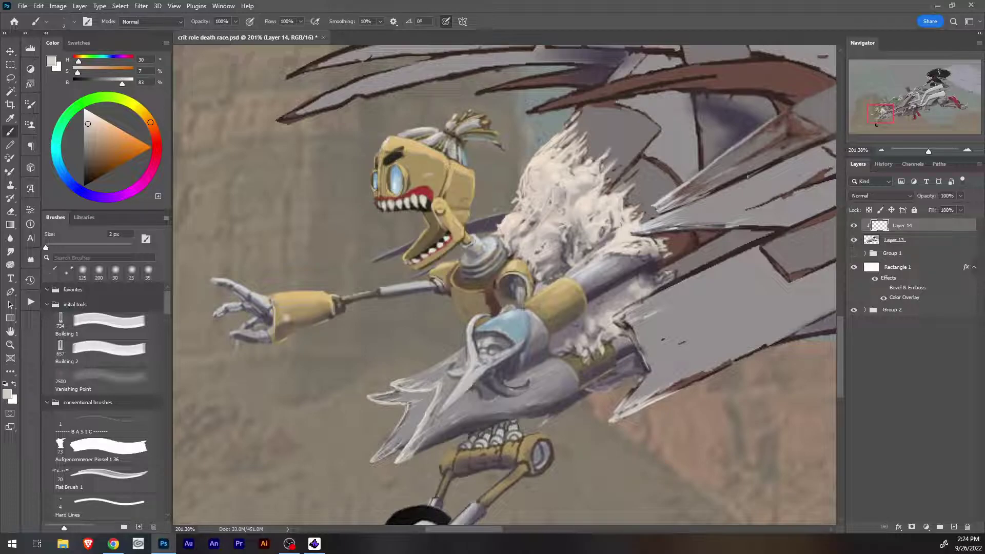
drag(645, 399, 768, 344)
Cover the dark outline along the lower wing panel's upper edge beside the fur with sampled greys, using an 8 px brush.
alt+click(757, 333)
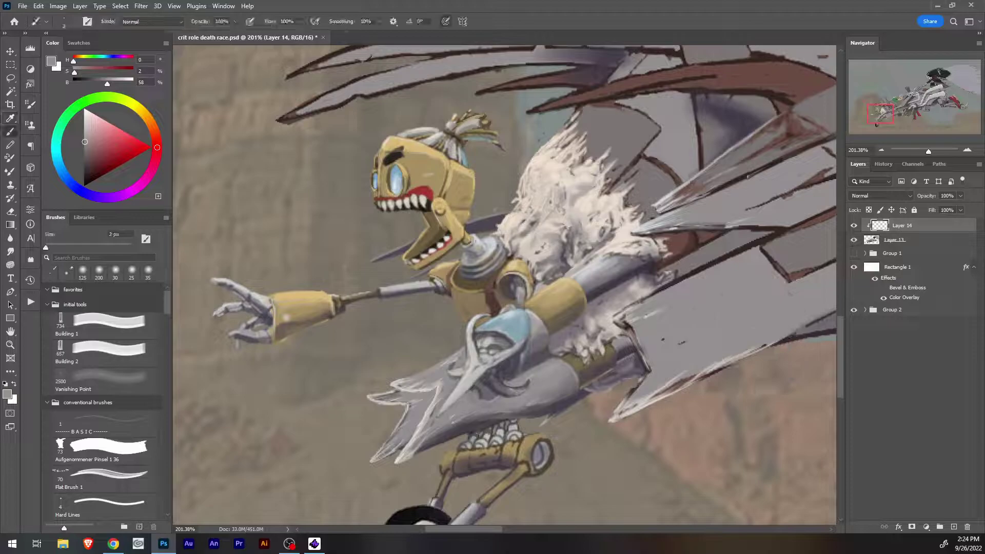
mouse_move(731, 359)
mouse_down()
mouse_move(753, 349)
mouse_move(751, 322)
mouse_move(584, 362)
mouse_up()
alt+click(687, 328)
key(bracketright)
key(bracketright)
key(bracketright)
key(bracketright)
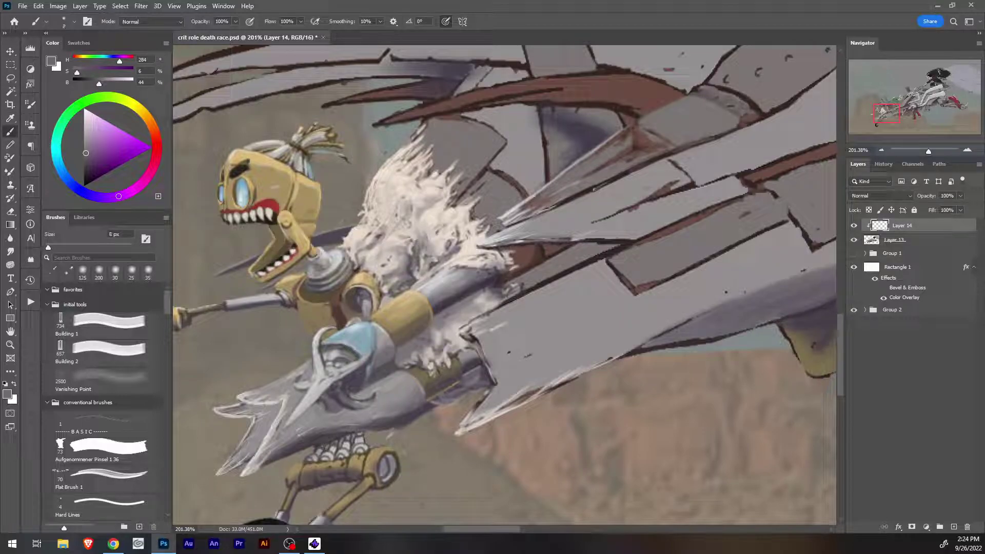
drag(500, 310, 575, 270)
alt+click(544, 304)
drag(500, 311, 588, 266)
drag(535, 288, 602, 257)
Rework the outline where the panel's upper edge meets the darker grey plate with sampled dark brown and grey, using a 6 px brush.
key(bracketleft)
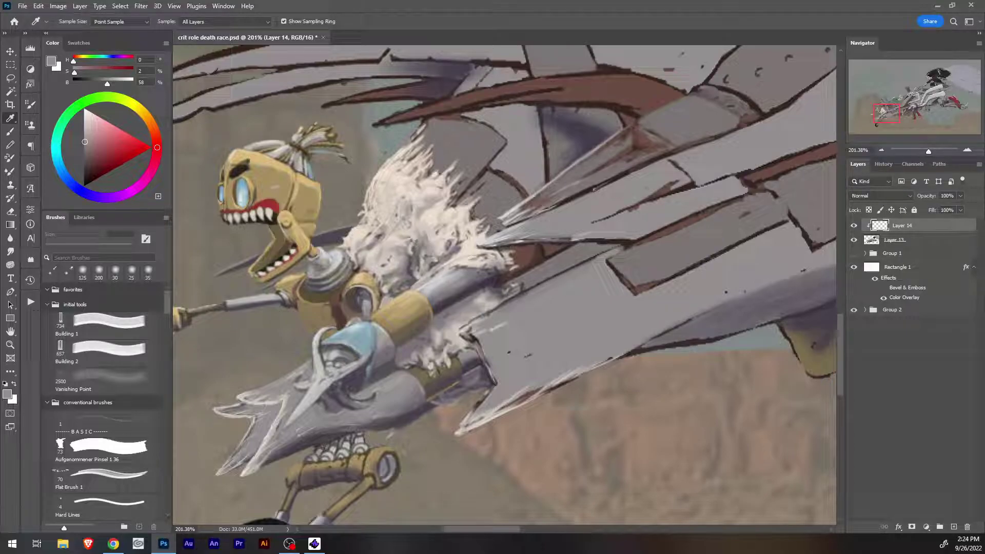
alt+click(607, 254)
drag(599, 260, 622, 248)
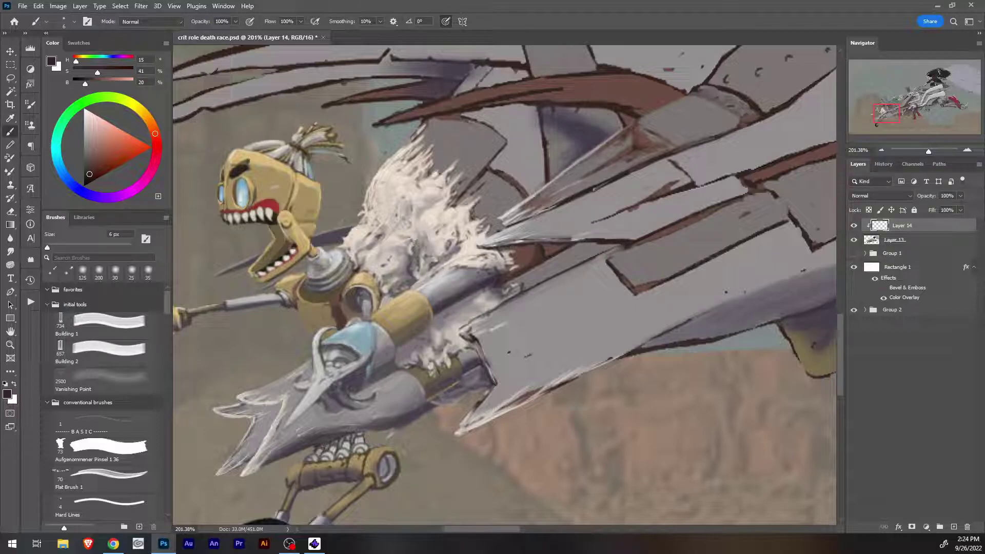
alt+click(601, 259)
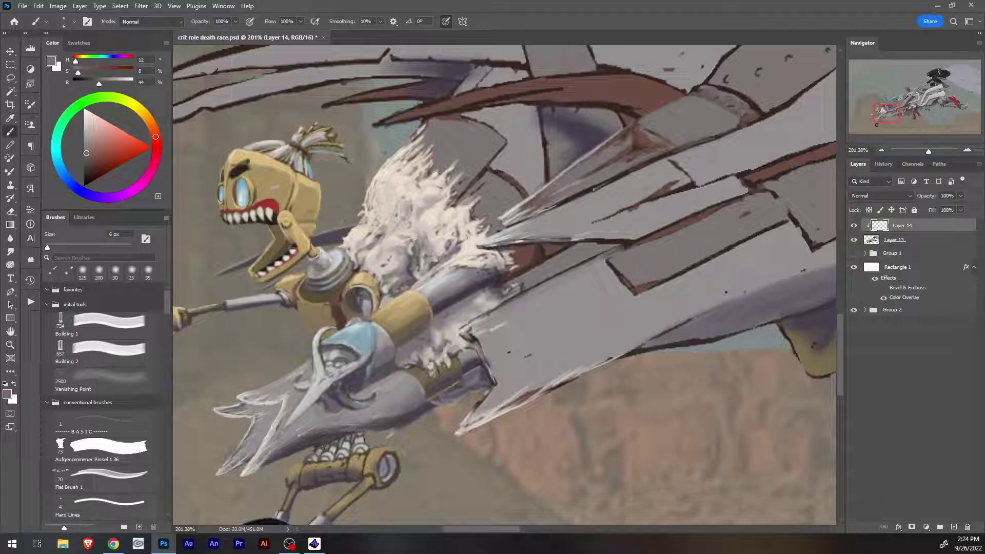
Shade the gap between the grey plates behind the white fur with a 20 px dark purple brush (H 267, S 43, B 17).
drag(600, 255, 560, 272)
key(i)
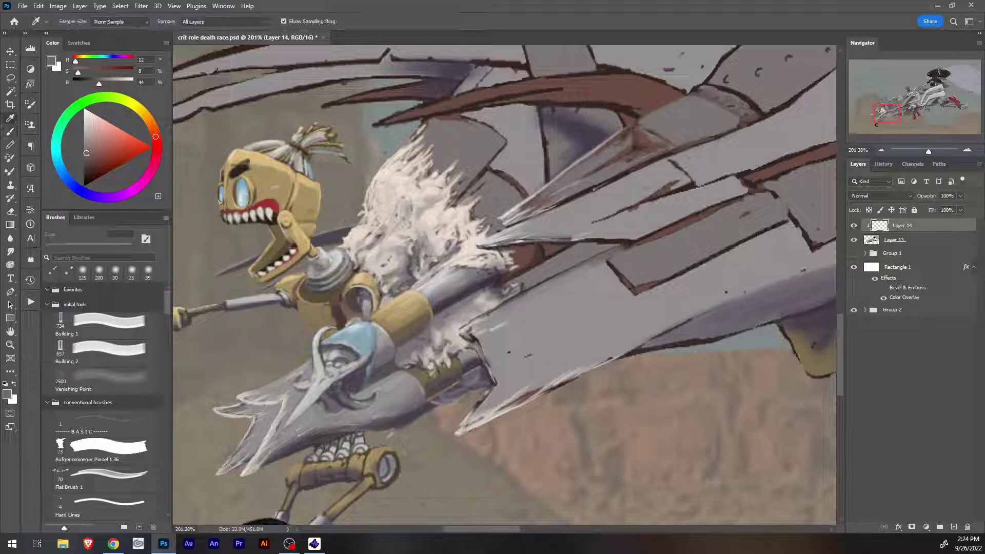
alt+click(611, 268)
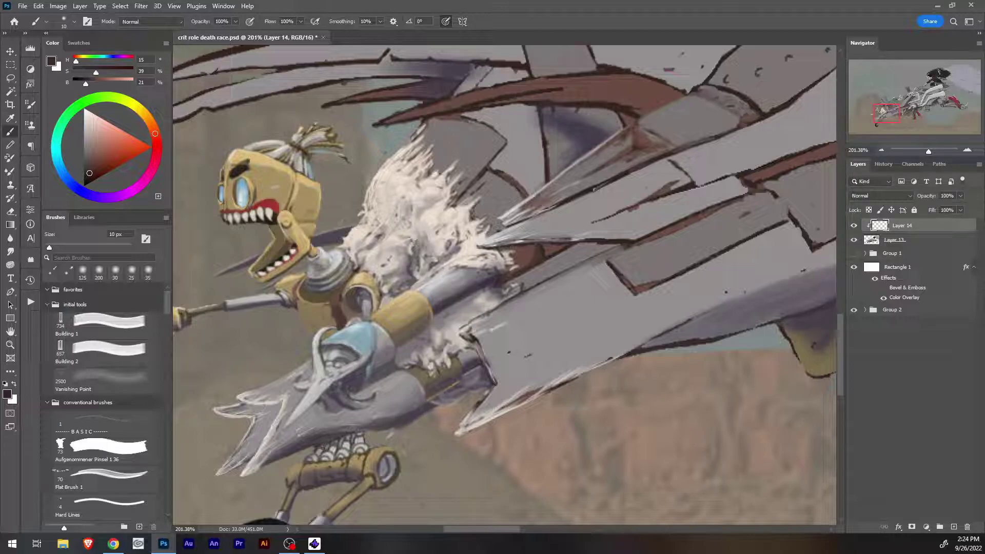
click(104, 198)
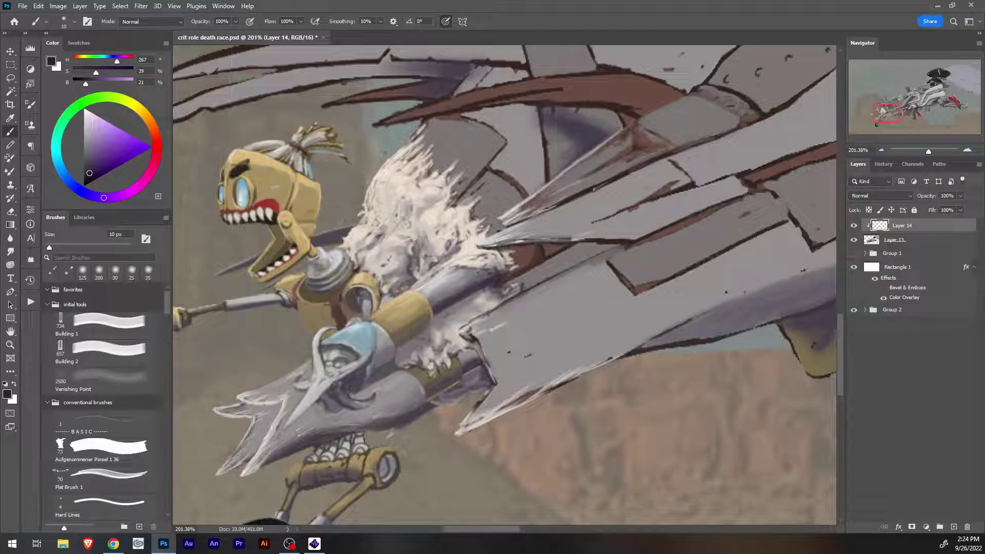
click(88, 175)
key(bracketright)
key(bracketright)
drag(520, 278, 605, 244)
drag(534, 279, 579, 259)
drag(526, 288, 621, 244)
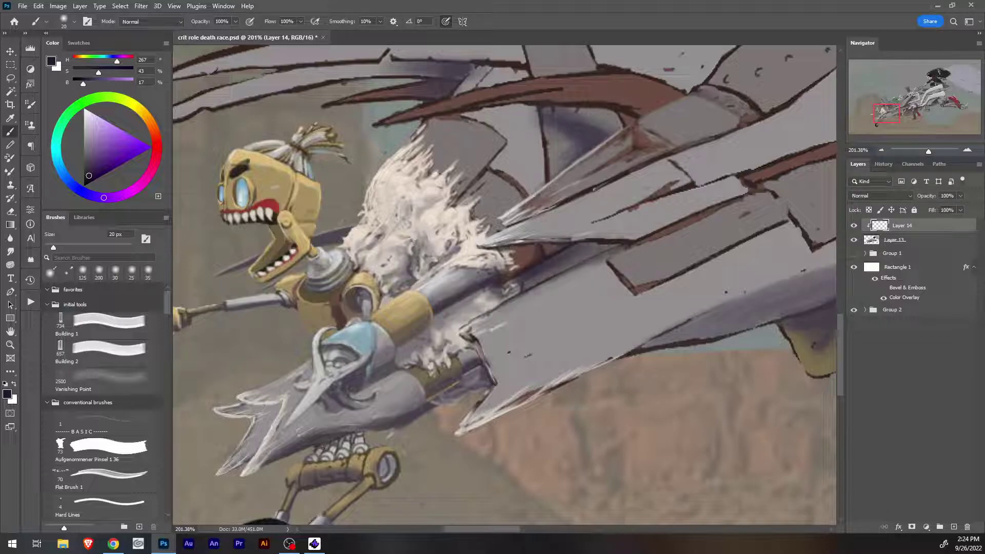
mouse_move(532, 283)
mouse_down()
mouse_move(605, 247)
mouse_move(561, 267)
mouse_move(569, 264)
mouse_up()
drag(592, 238, 616, 237)
drag(572, 239, 590, 237)
Darken the brown recess next to the white fur with an 8 px brush in dark purple tones sampled from the painting.
key(bracketleft)
key(bracketleft)
key(bracketleft)
key(bracketleft)
mouse_move(508, 277)
mouse_down()
mouse_move(567, 243)
mouse_move(526, 260)
mouse_up()
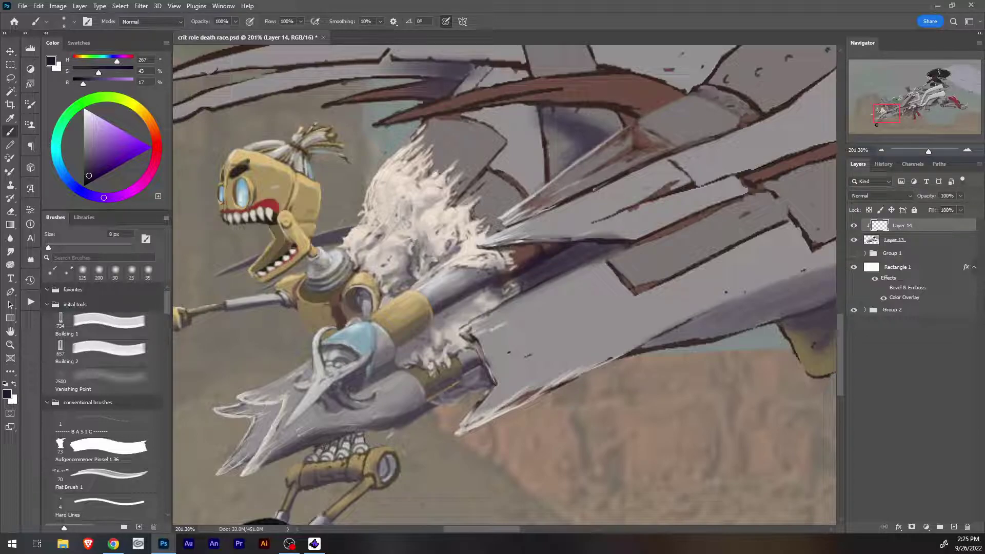
alt+click(522, 264)
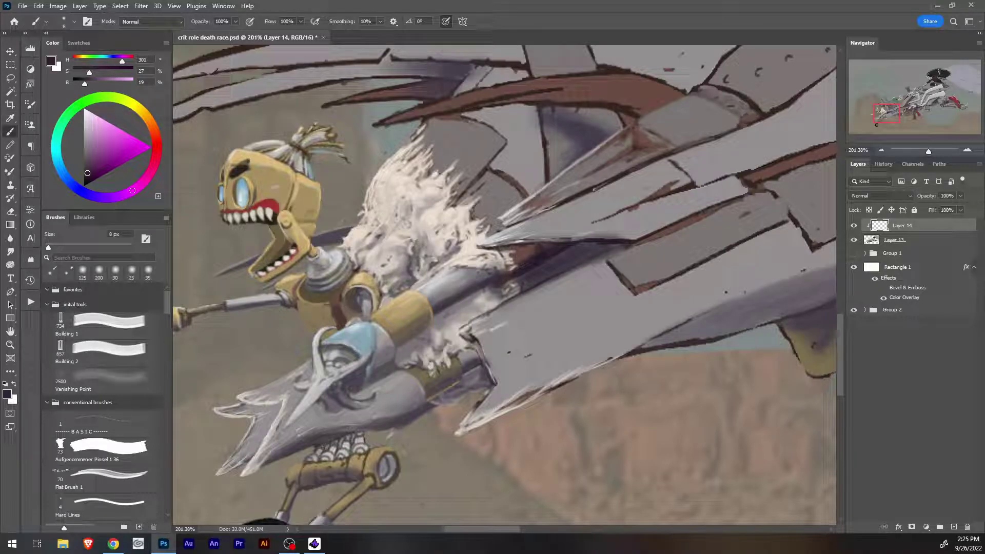
drag(518, 262, 534, 245)
Paint light fur tips over the dark recess with a 3 px brush in a cream colour sampled from the fur.
alt+click(487, 243)
key(bracketleft)
key(bracketleft)
mouse_move(508, 255)
mouse_down()
mouse_move(524, 247)
mouse_move(498, 259)
mouse_move(512, 259)
mouse_up()
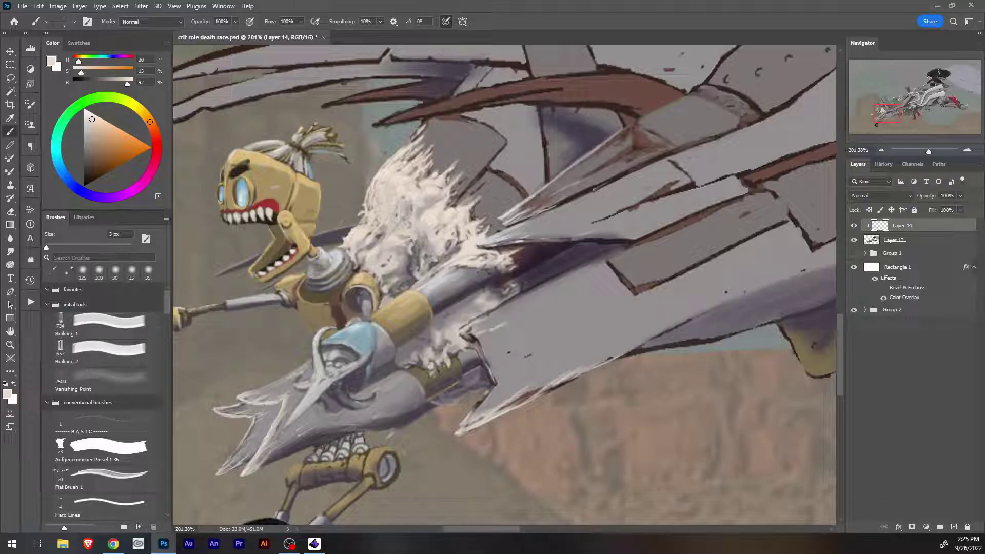
drag(498, 295, 515, 287)
Refine the shadow around the fur tips and recess with small strokes in sampled dark purple and brown tones, ending at 6 px.
alt+click(528, 267)
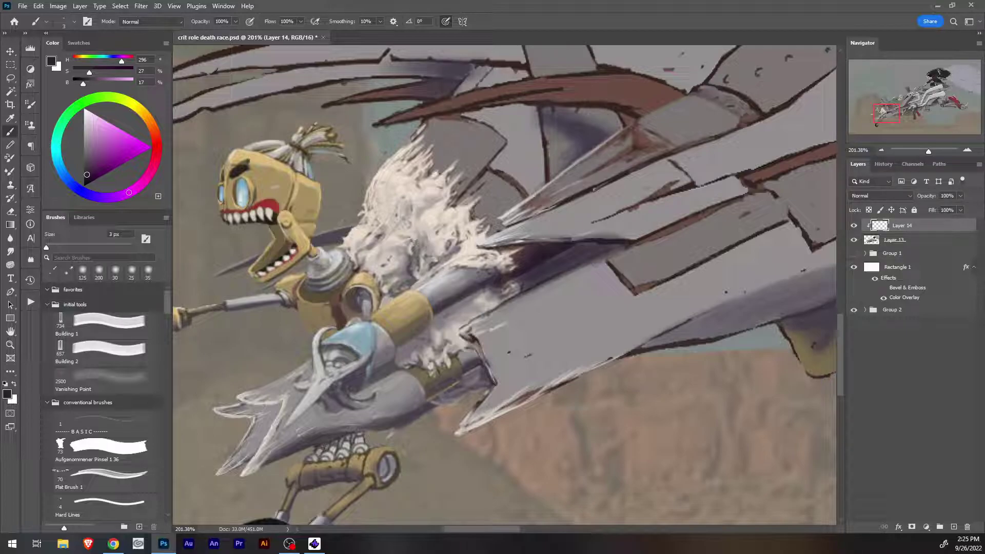
alt+click(543, 254)
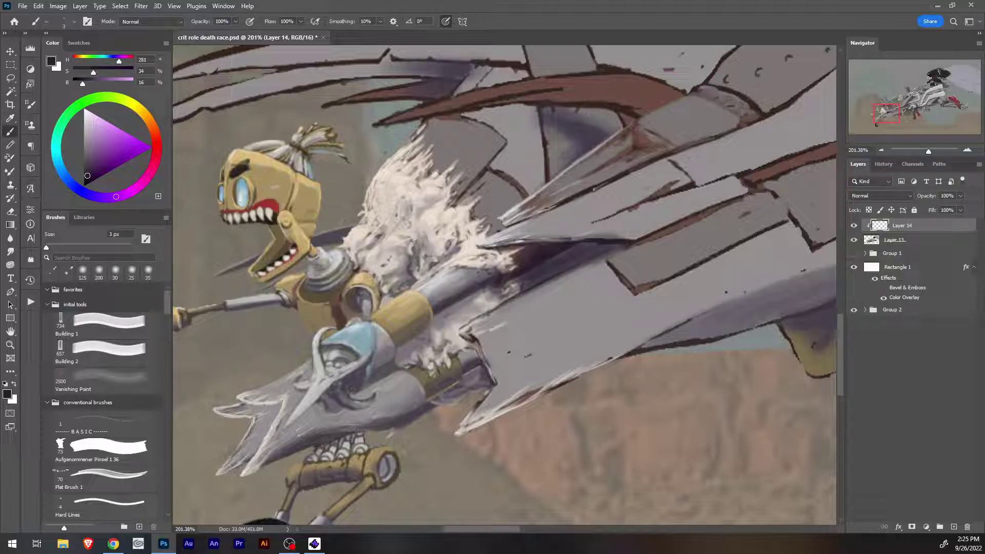
key(bracketright)
alt+click(496, 273)
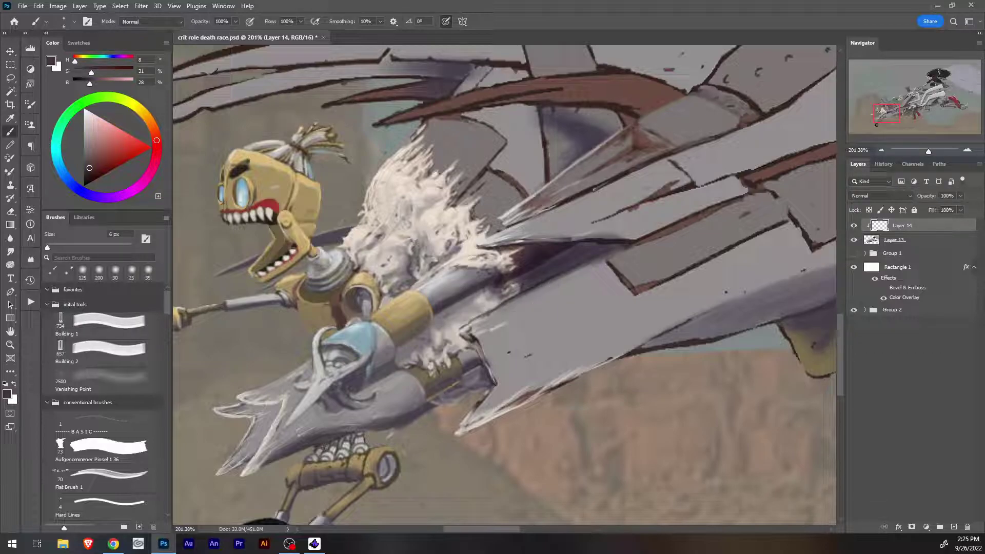
alt+click(544, 252)
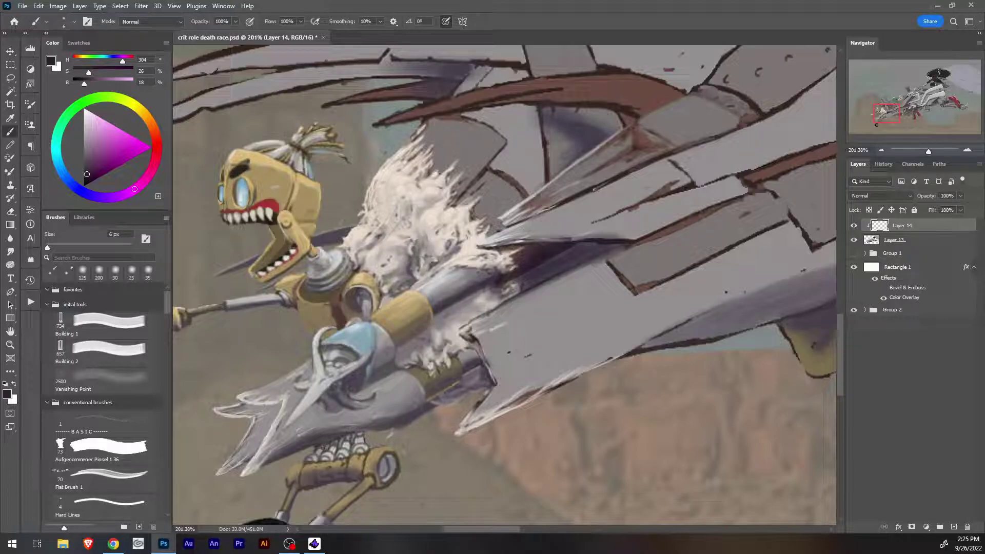
alt+click(526, 252)
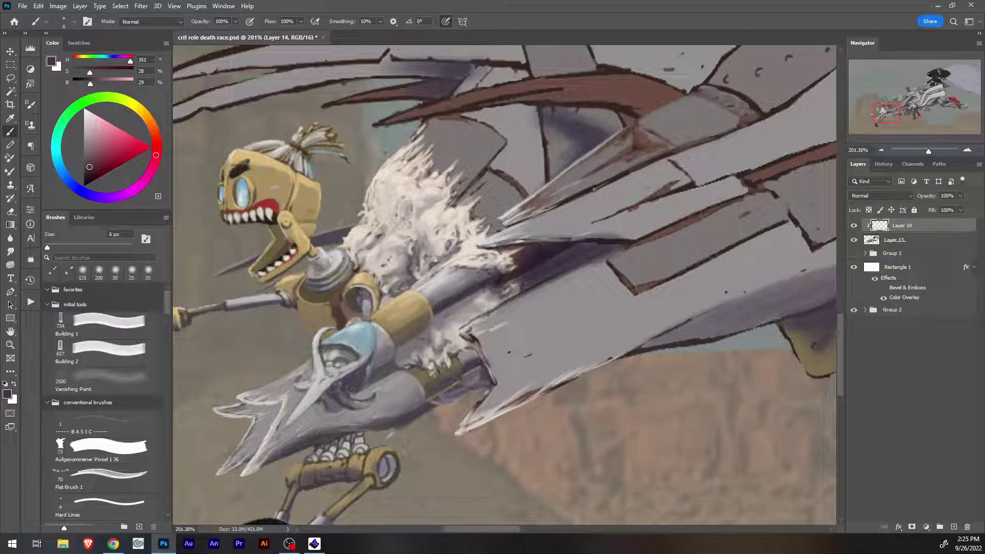
Clean up the outline of the pointed grey plate below the streaked spike, using sampled brown and grey tones with a 3–4 px brush.
key(i)
click(567, 199)
key(b)
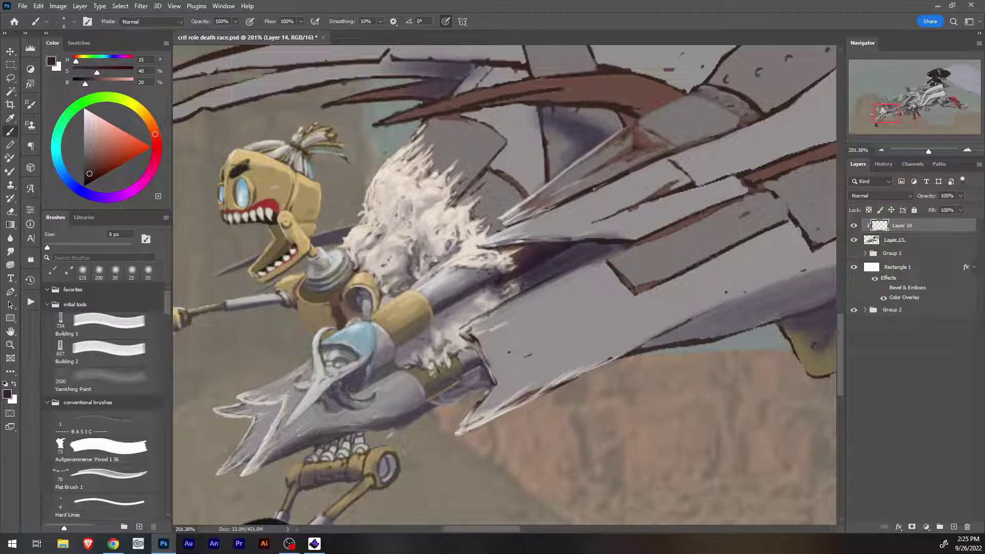
alt+click(573, 205)
drag(561, 206, 593, 190)
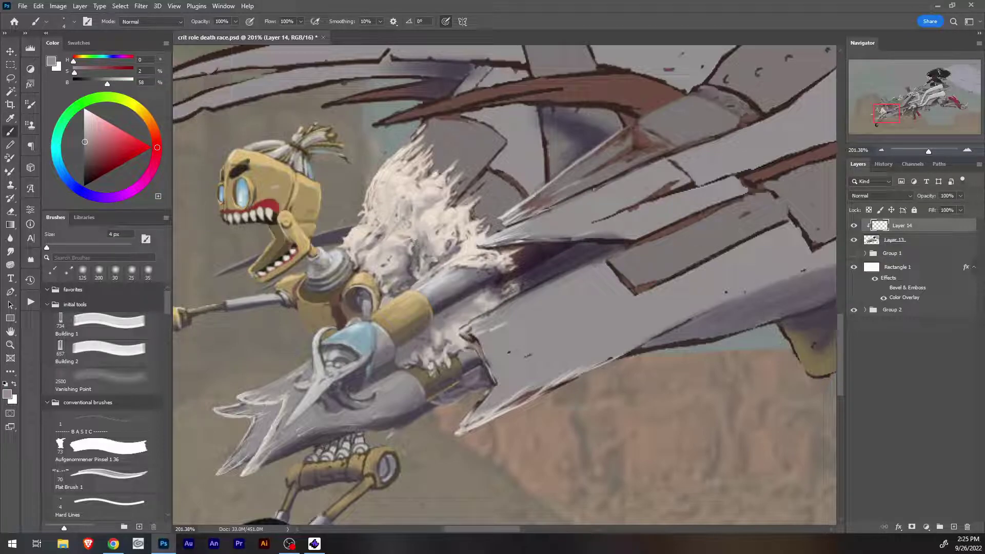
key(i)
alt+click(573, 199)
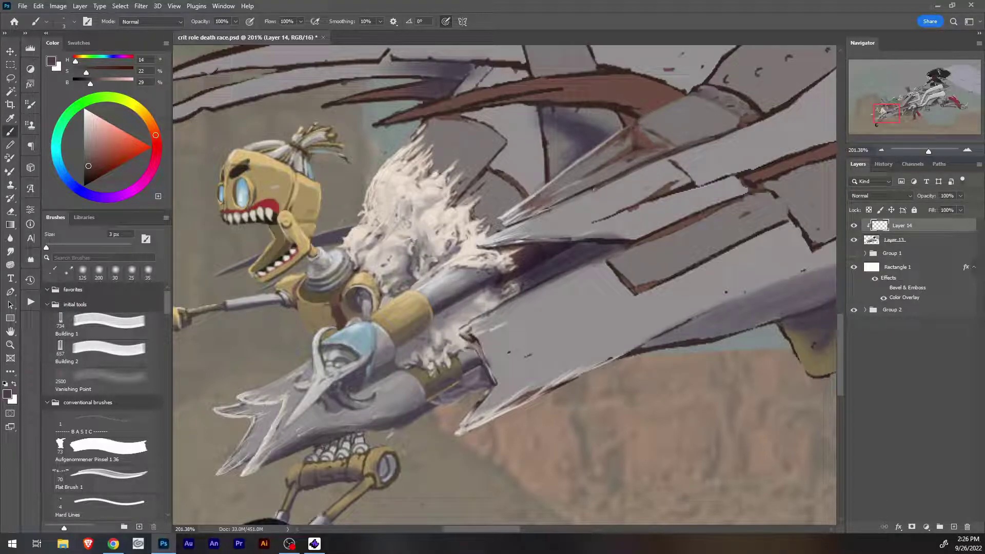
drag(577, 196, 593, 188)
Touch up the riveted collar at the base of the large grey spike with fine strokes in sampled grey and reddish brown.
drag(606, 231, 413, 320)
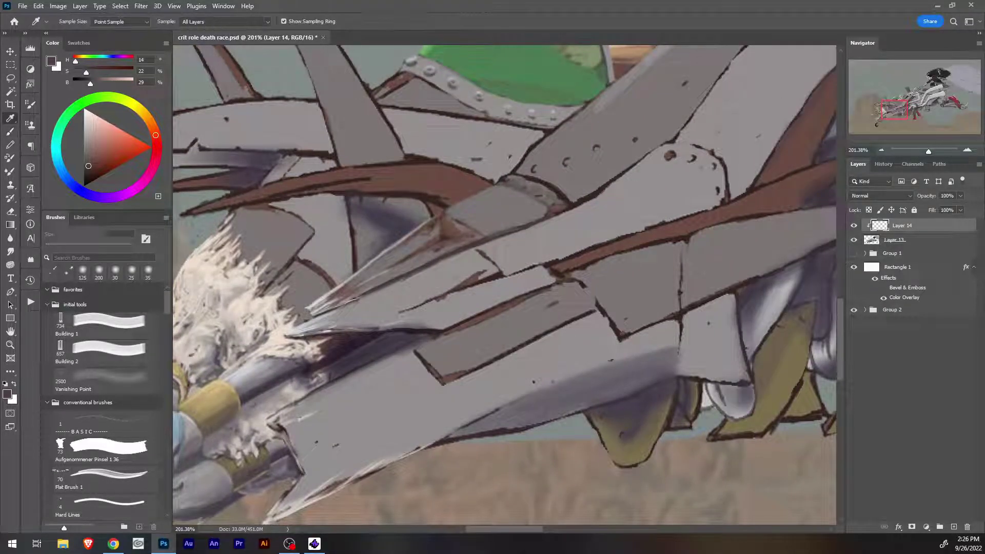
alt+click(553, 216)
alt+click(540, 197)
alt+click(545, 187)
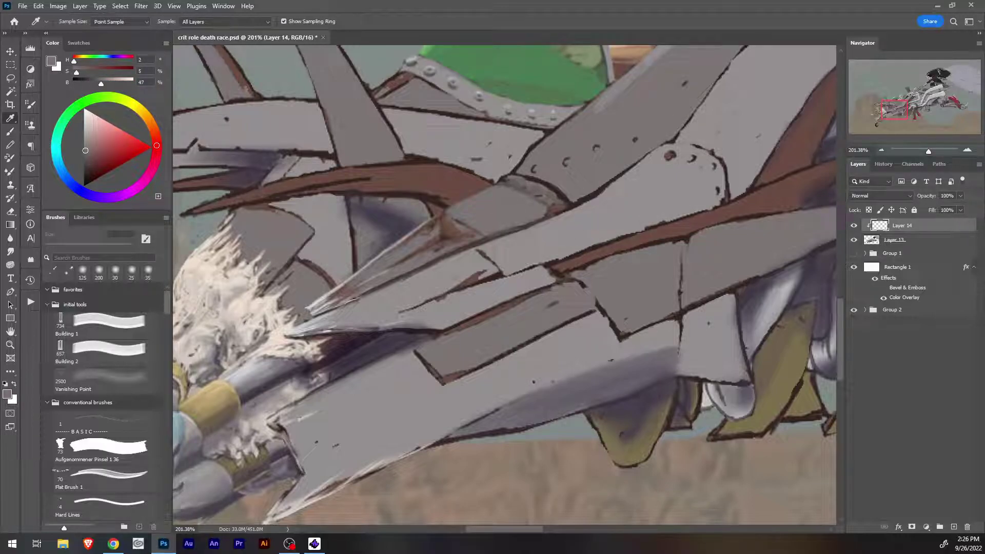
drag(536, 191, 542, 196)
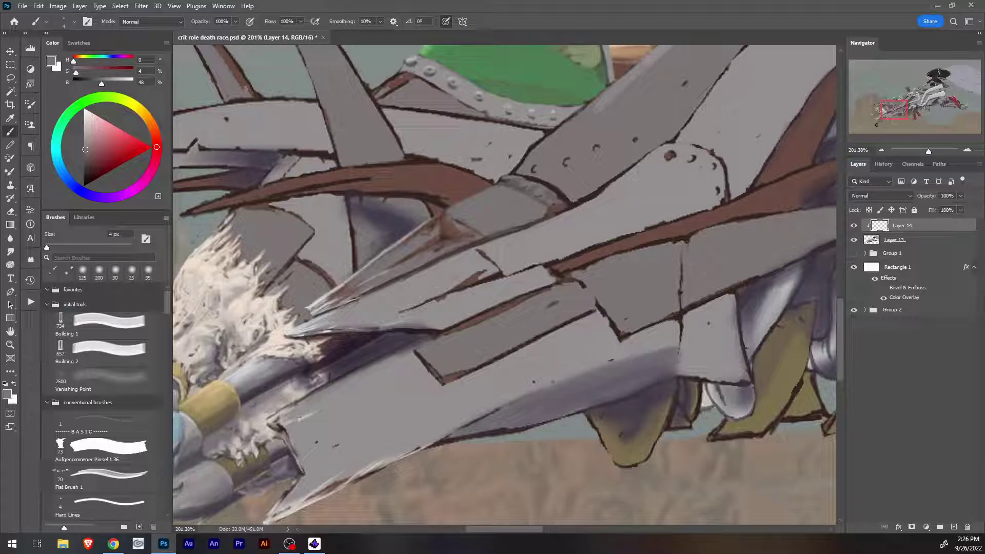
alt+click(556, 209)
key([)
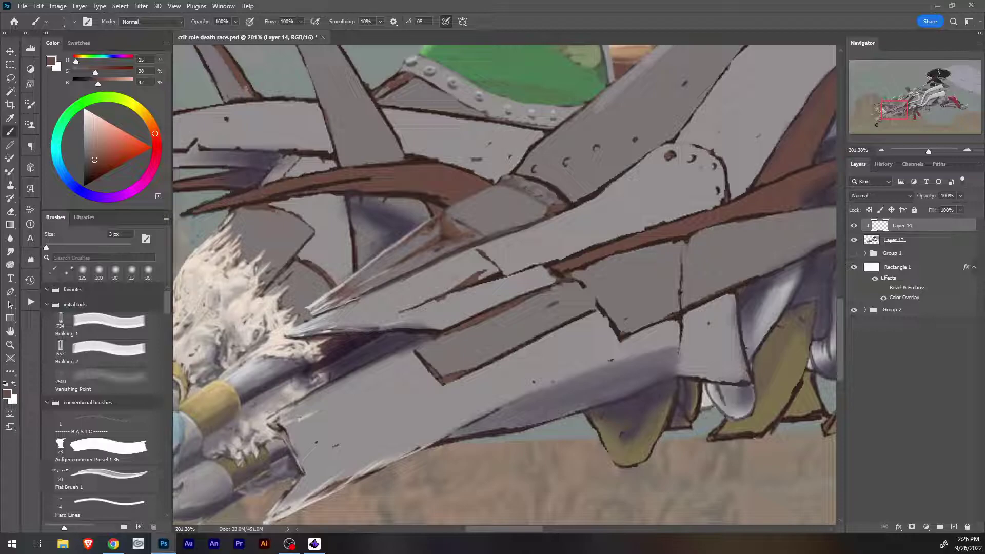
Refine the collar's edges and rivets below the green canopy with a 3 px brush, using sampled mid-grey and light grey.
key(i)
alt+click(567, 204)
key(bracketright)
alt+click(572, 205)
click(475, 184)
key(b)
alt+click(522, 164)
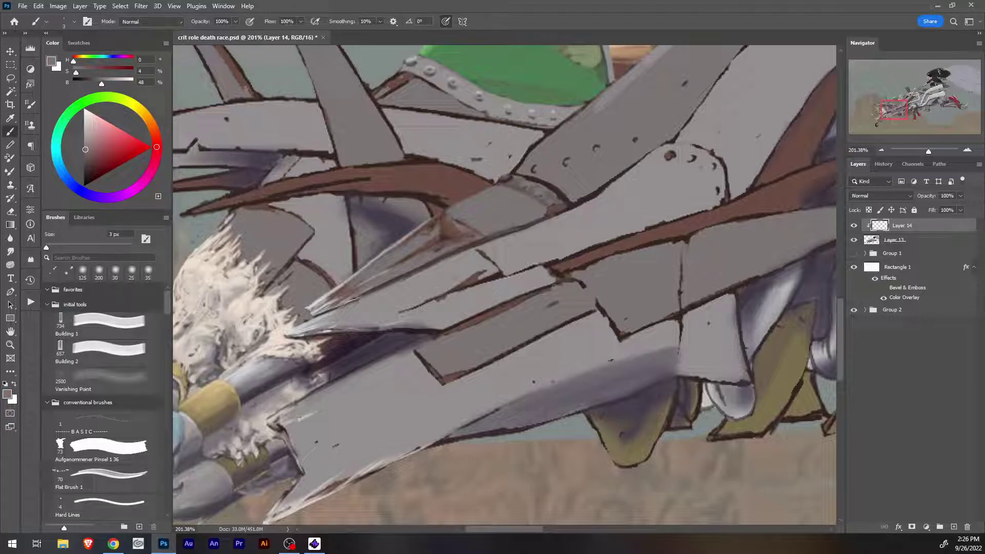
alt+click(408, 80)
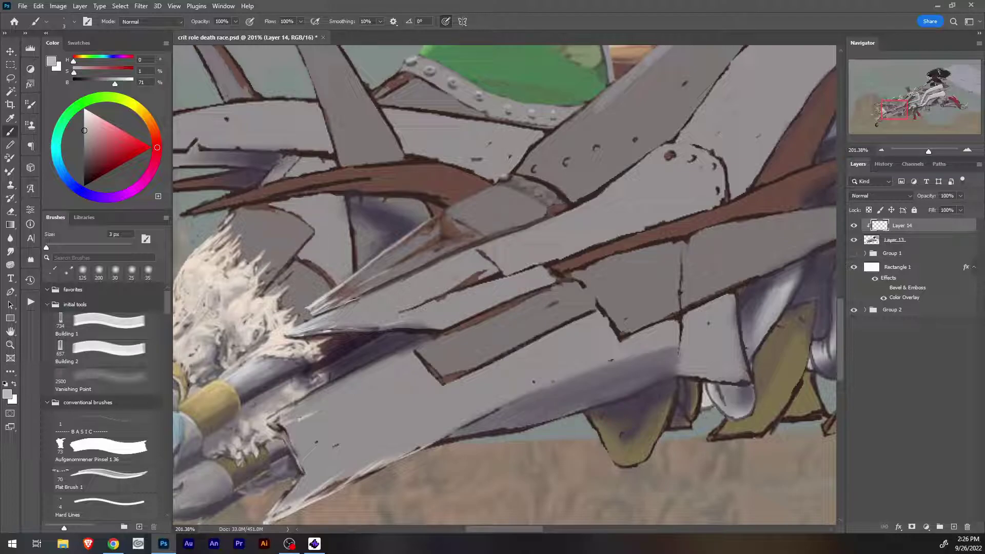
alt+click(519, 165)
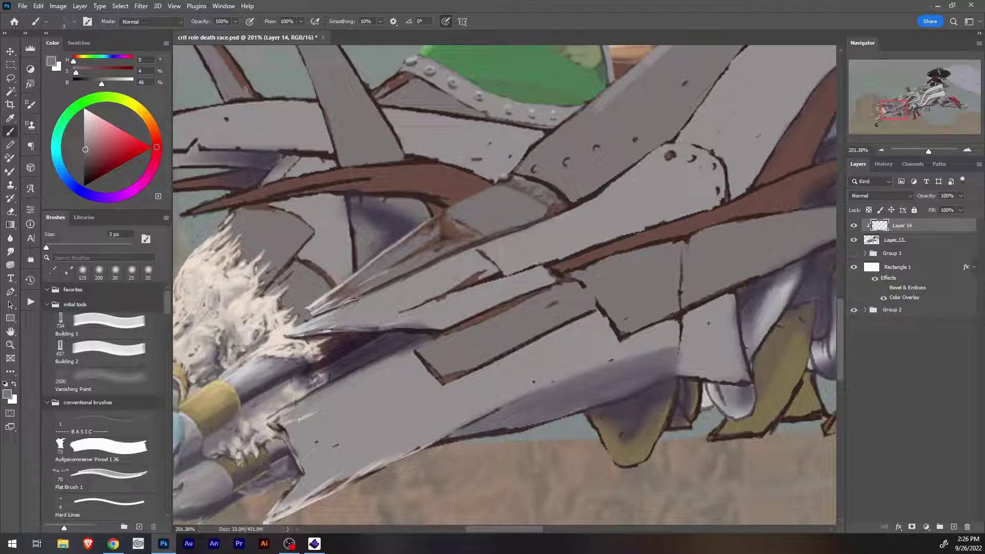
Paint a near-white (H 43, S 2, B 91) edge highlight along the upper edge of the large grey spike with a 4 px brush.
mouse_move(522, 157)
mouse_down()
mouse_move(556, 129)
mouse_move(402, 283)
mouse_move(402, 295)
mouse_up()
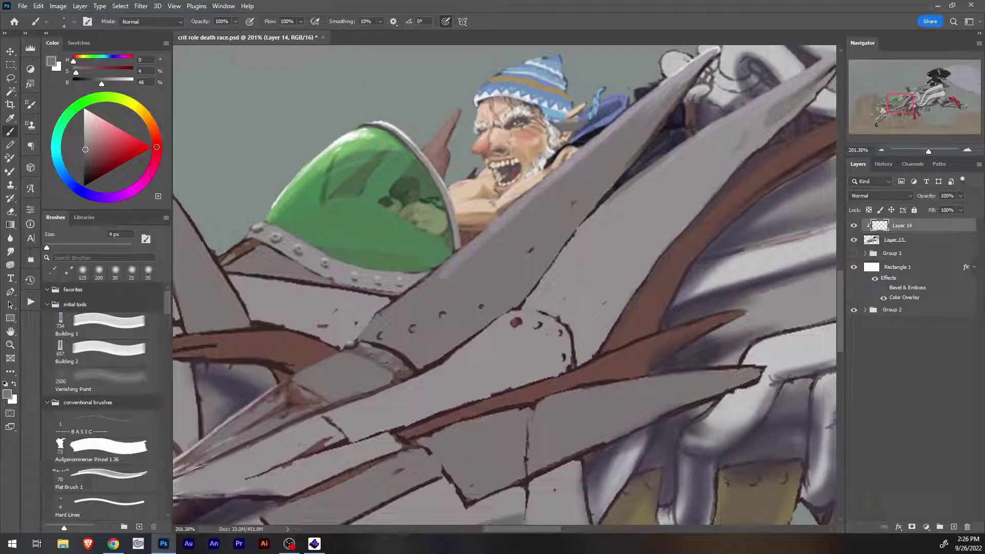
alt+click(382, 123)
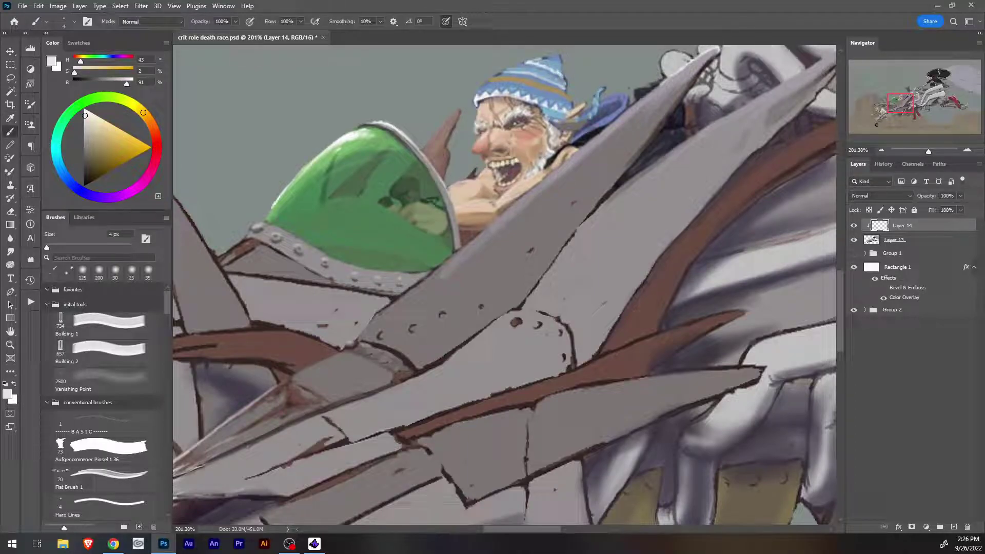
drag(359, 336, 435, 273)
drag(379, 313, 467, 245)
drag(427, 279, 586, 144)
drag(548, 178, 603, 130)
drag(565, 164, 667, 79)
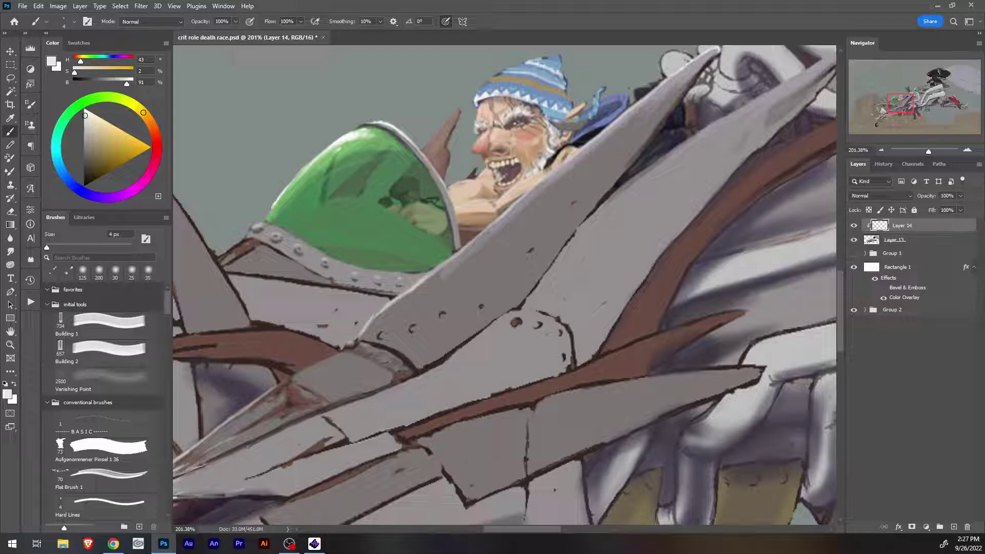
Blend the lower end of the spike's edge highlight into the metal with sampled grey tones.
alt+click(366, 316)
alt+click(368, 319)
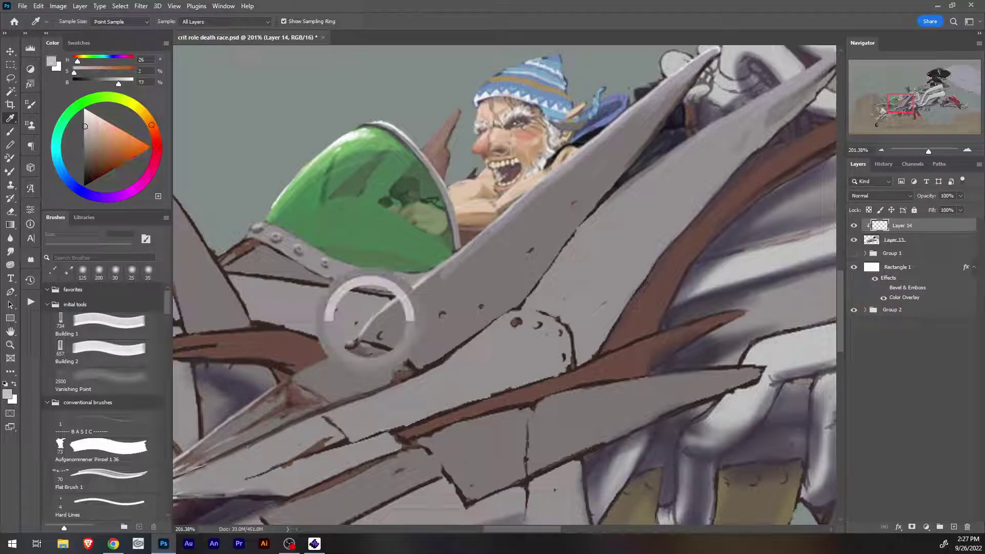
drag(374, 315, 380, 309)
alt+click(379, 314)
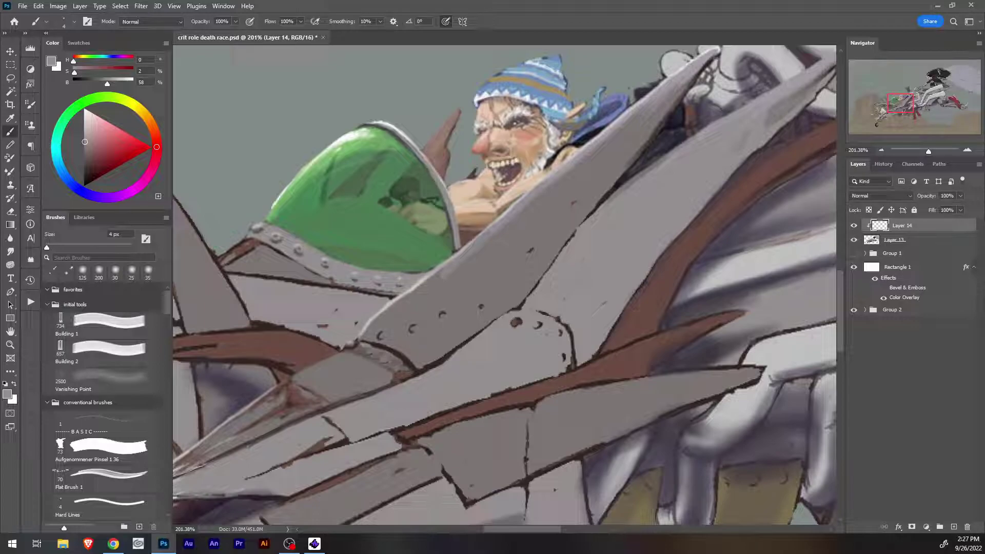
Render the first two rivets at the base of the large spike with a 4 px brush in sampled dark brown and light grey.
alt+click(573, 354)
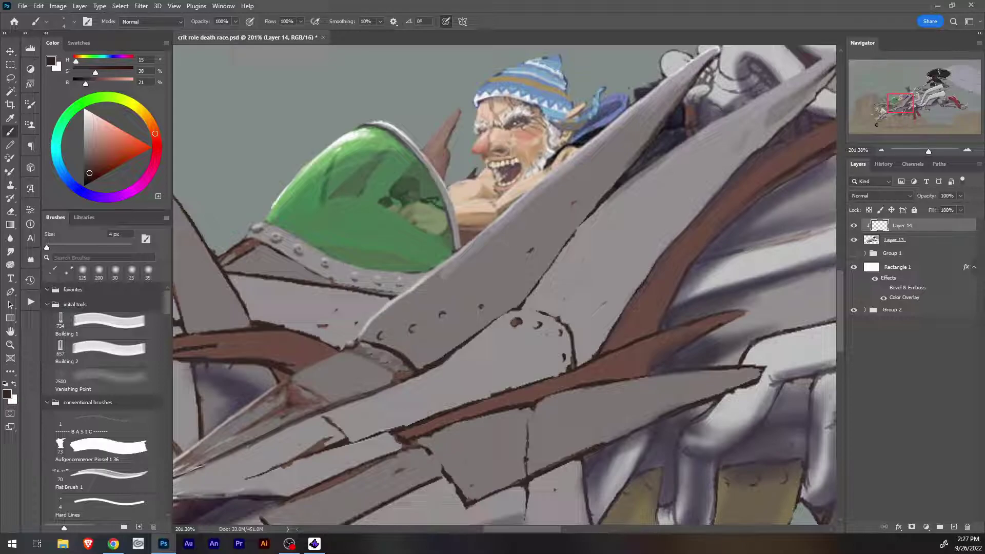
alt+click(385, 332)
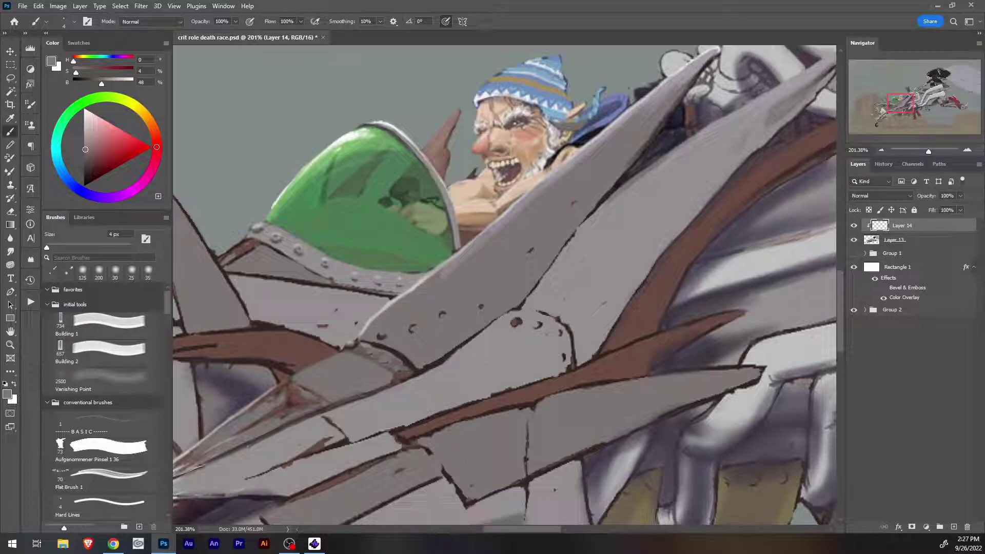
key(i)
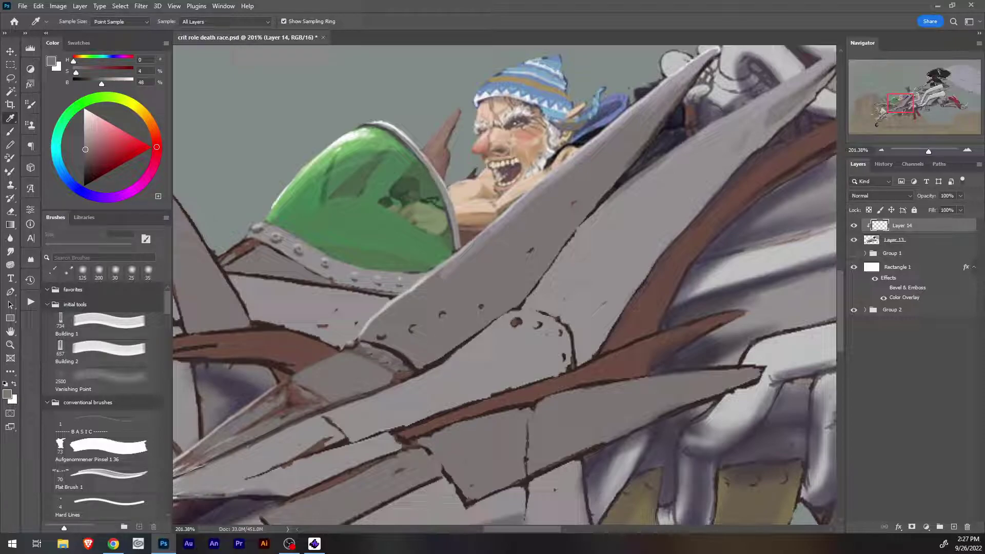
click(347, 328)
key(b)
drag(380, 336, 414, 327)
alt+click(414, 329)
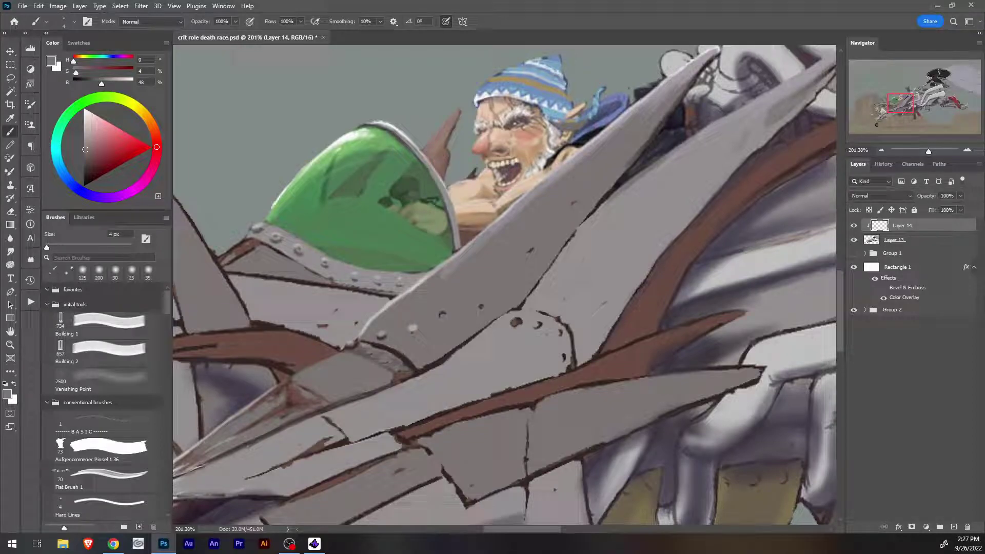
Refine the second rivet at the large spike's base with a 3 px brush, using sampled light grey and dark brown.
alt+click(413, 328)
key([)
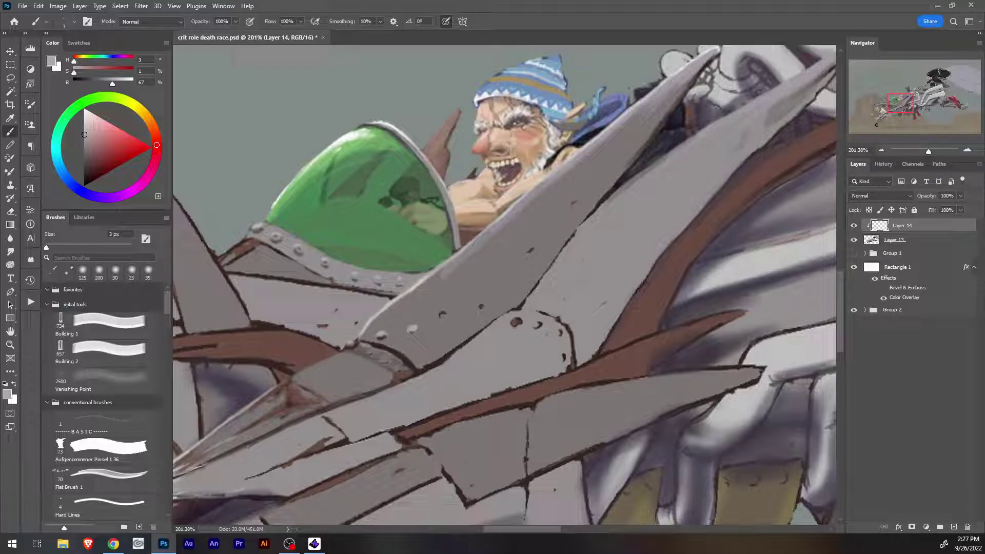
alt+click(441, 314)
drag(409, 333, 418, 328)
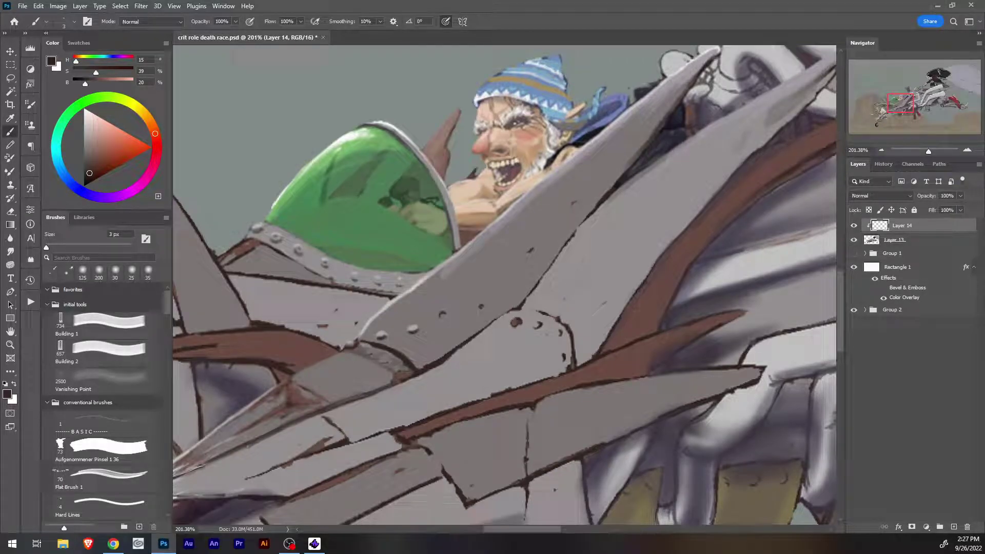
alt+click(412, 330)
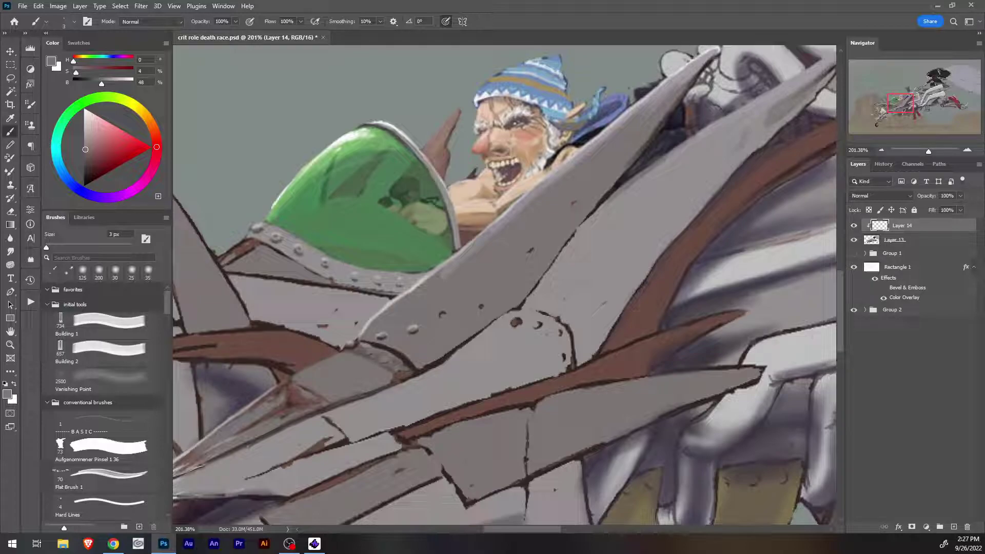
Render the third rivet along the large spike's base in sampled mid-grey and dark brown, with a 2 px light grey highlight.
alt+click(382, 337)
alt+click(392, 350)
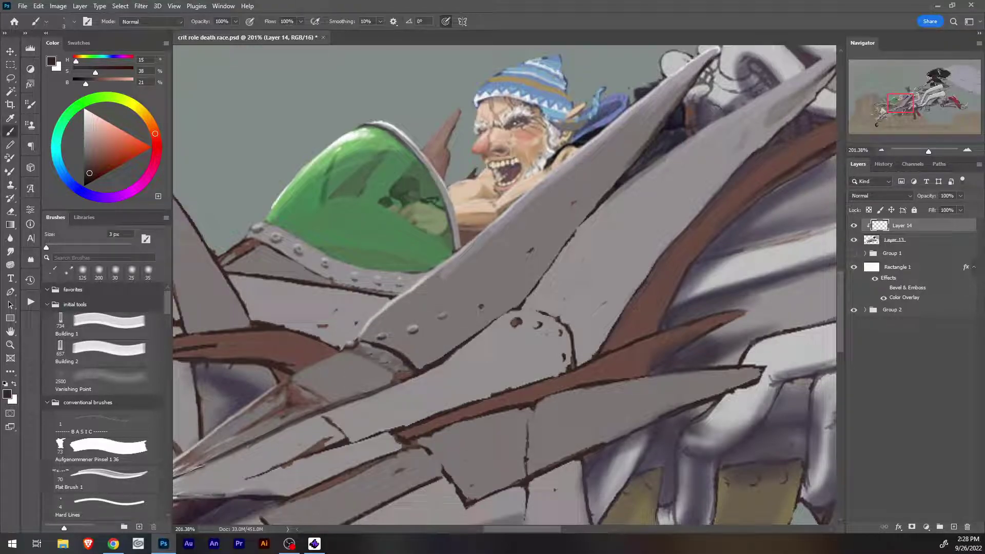
alt+click(442, 317)
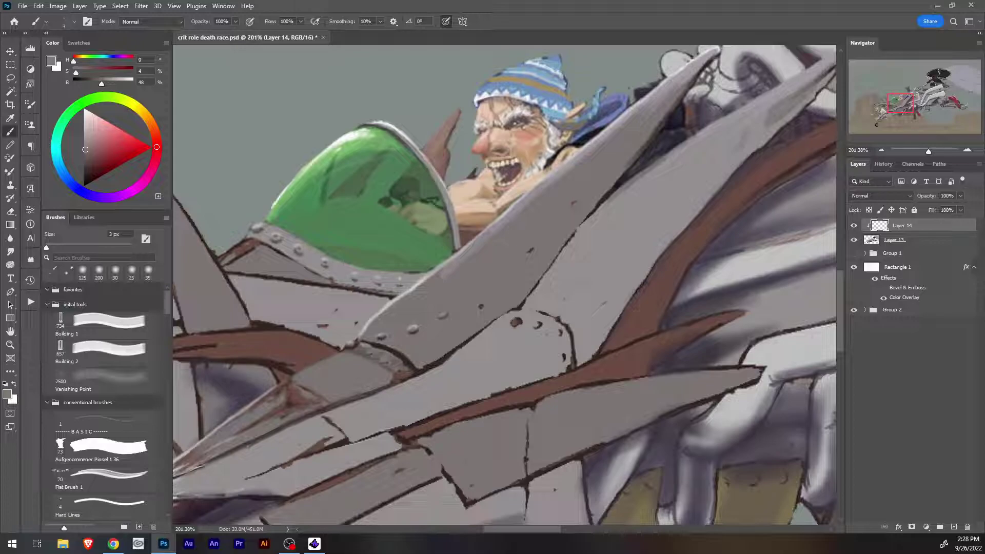
key(alt)
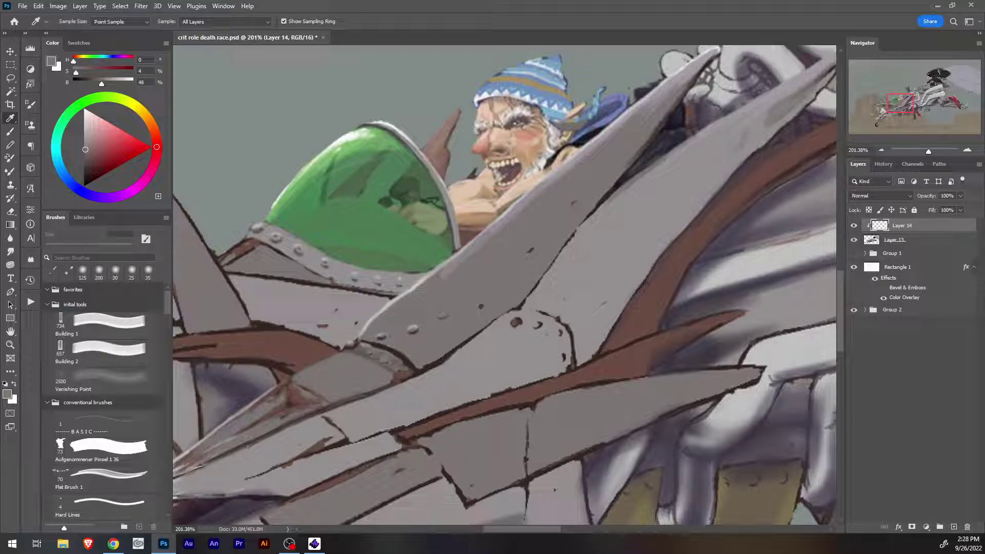
alt+click(411, 327)
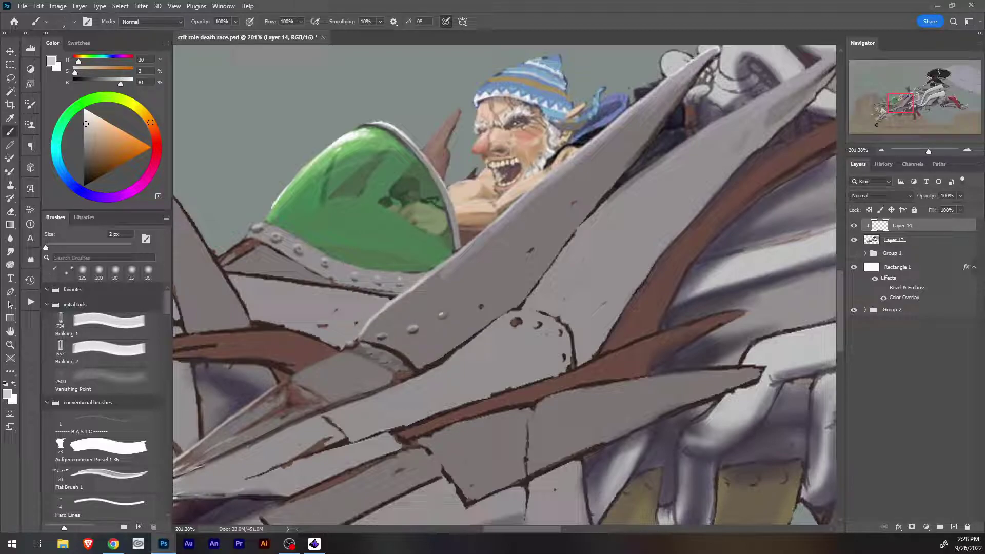
key(alt)
Render the fourth rivet on the large spike with a dark brown base, mid-grey body and sampled light grey highlight.
alt+click(400, 355)
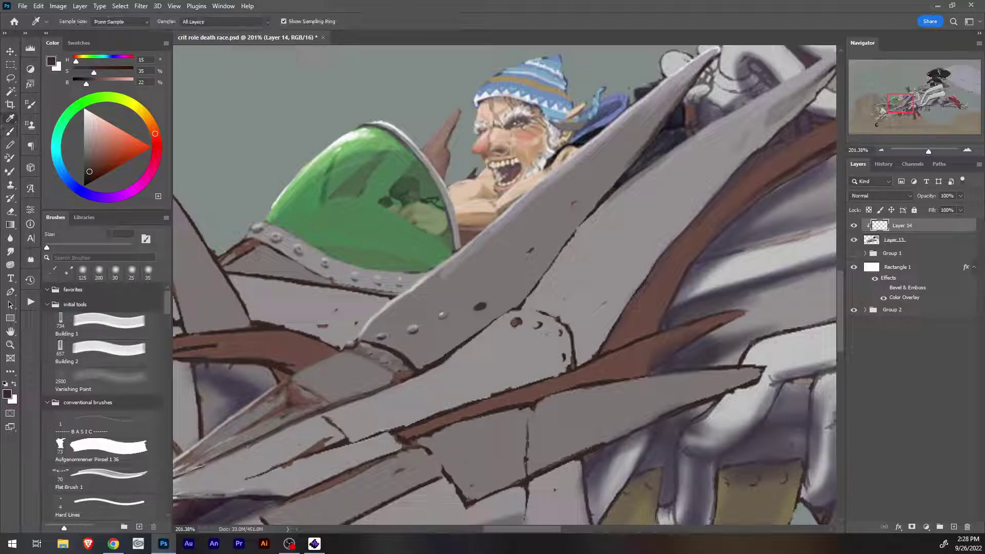
alt+click(480, 307)
drag(475, 307, 484, 306)
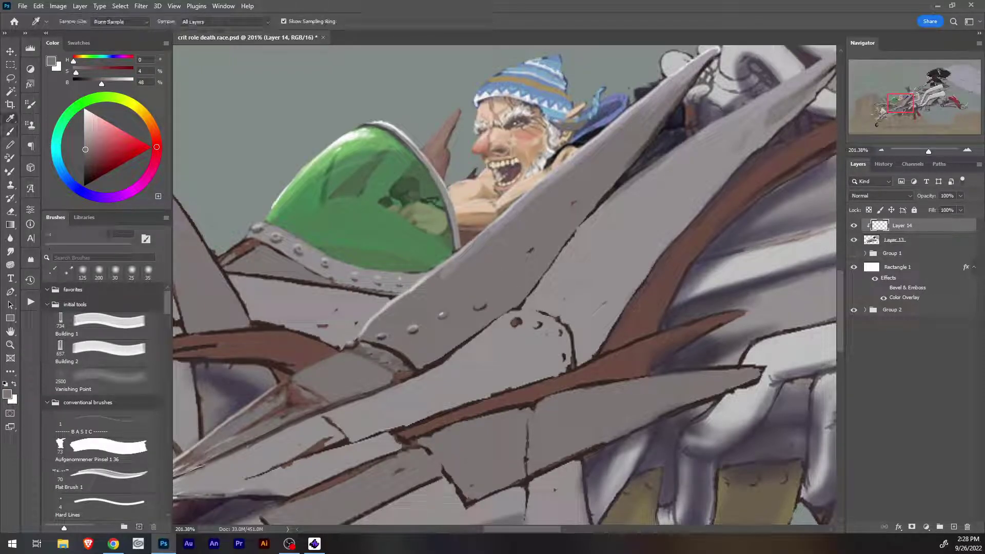
alt+click(442, 314)
key(bracketleft)
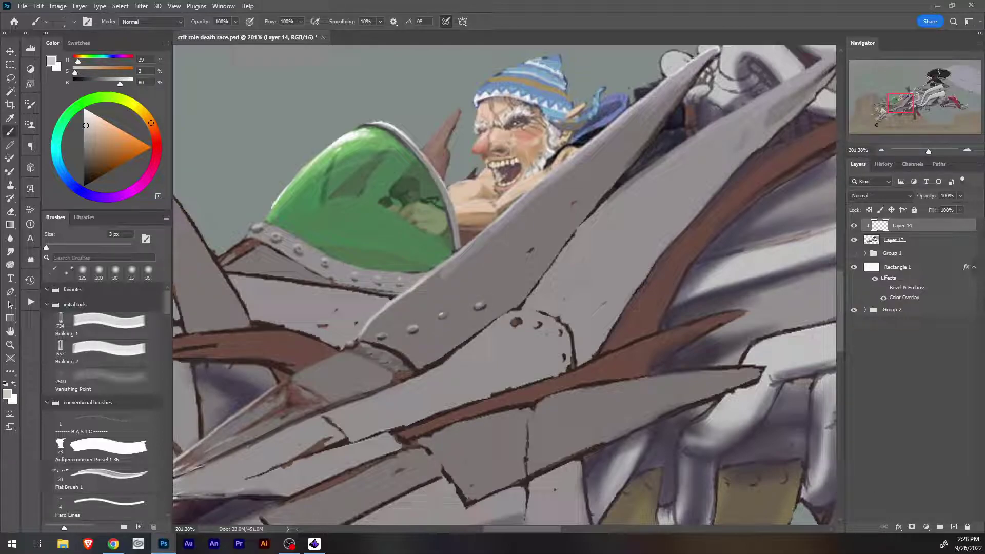
Deepen the third rivet's shadow with a 3 px brush in sampled dark brown, and touch up the row in sampled greys.
key(alt)
alt+click(518, 309)
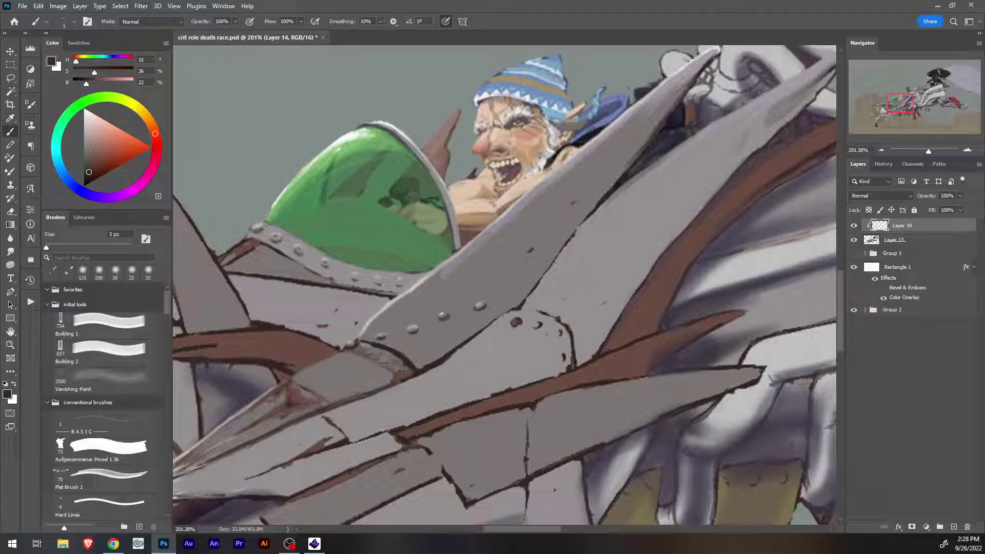
alt+click(434, 355)
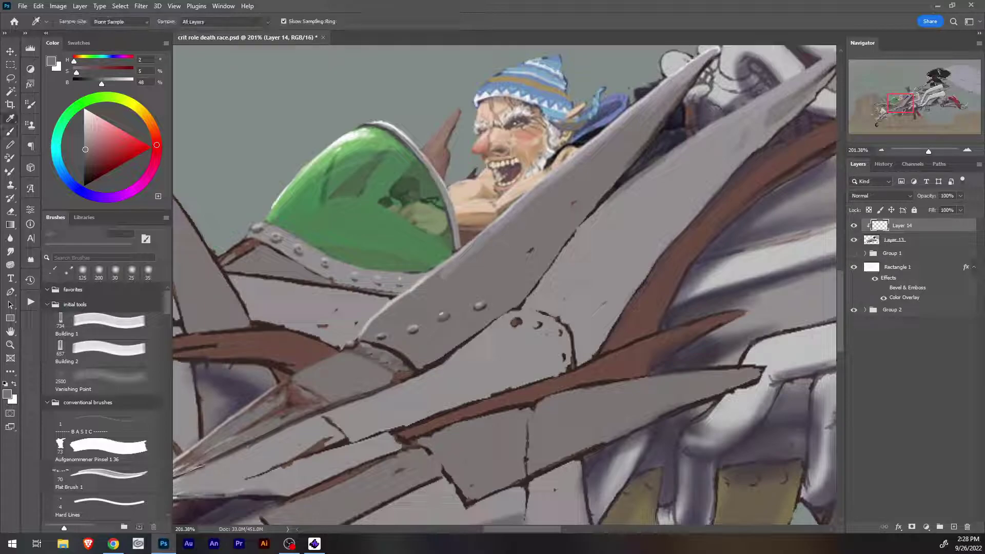
alt+click(383, 310)
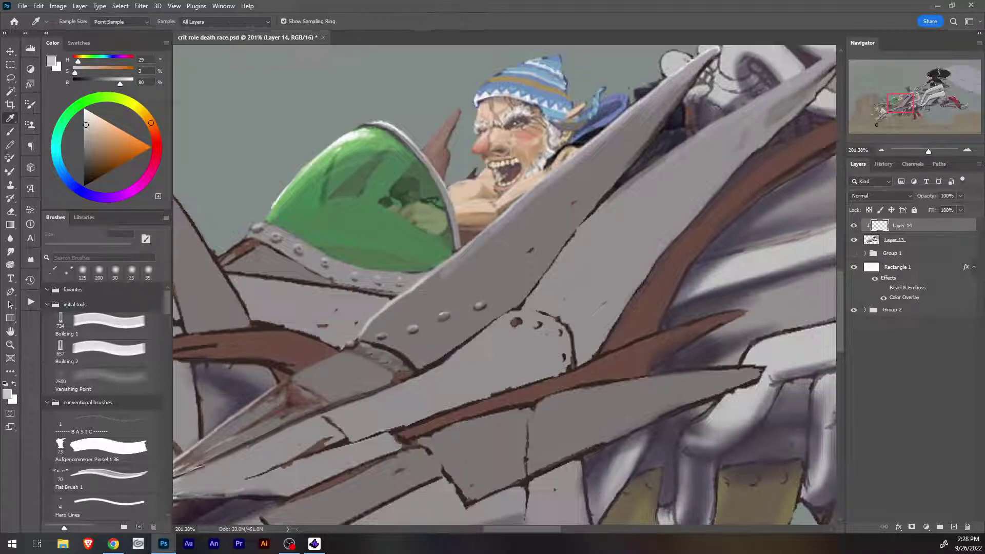
alt+click(446, 334)
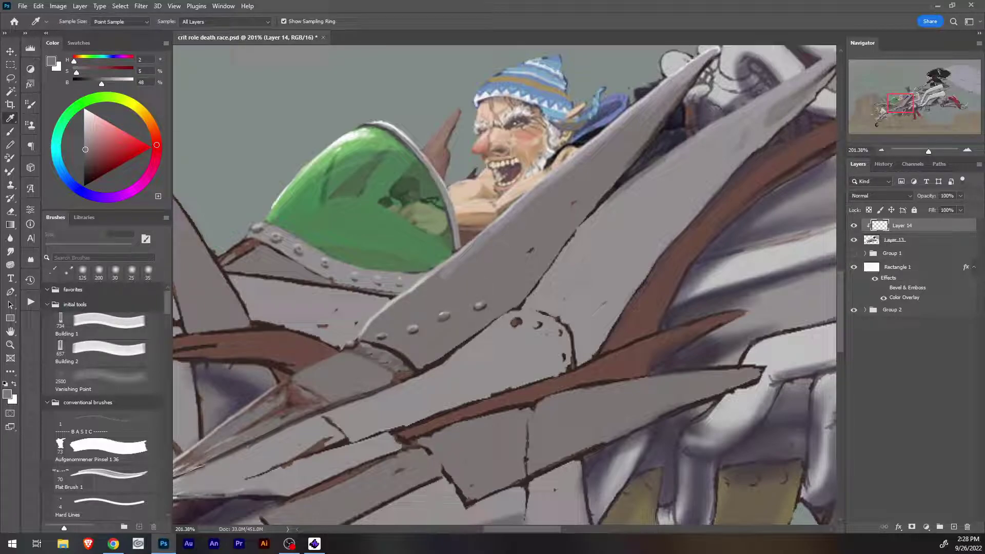
alt+click(412, 327)
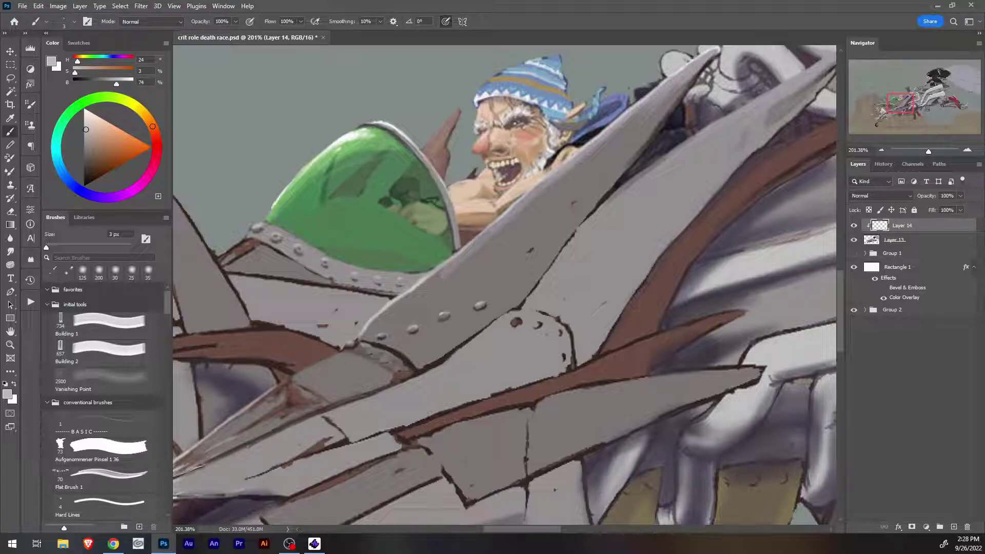
Render the first rivet on the small band below the large spike, using sampled dark brown, mid-grey and a light grey highlight.
key(i)
click(382, 333)
key(b)
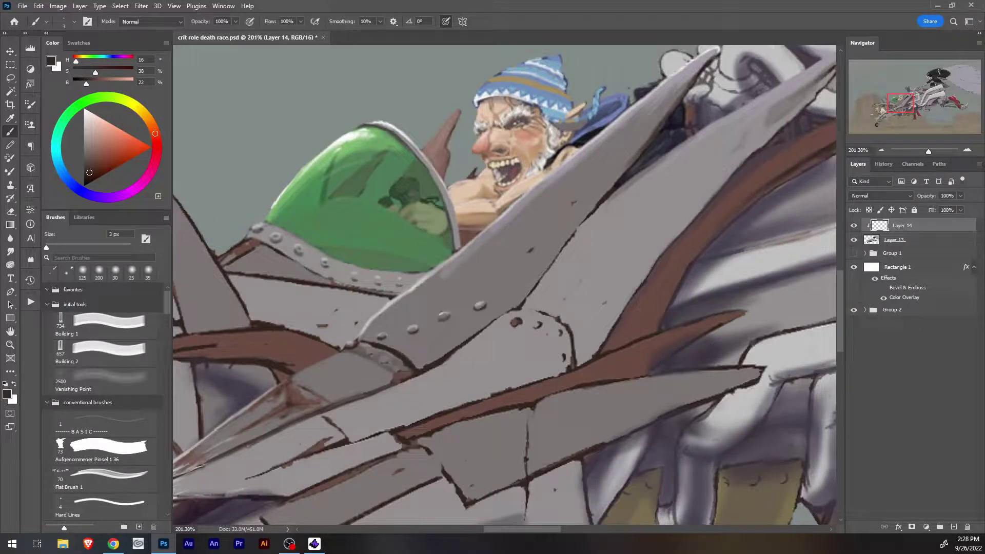
drag(364, 352, 377, 351)
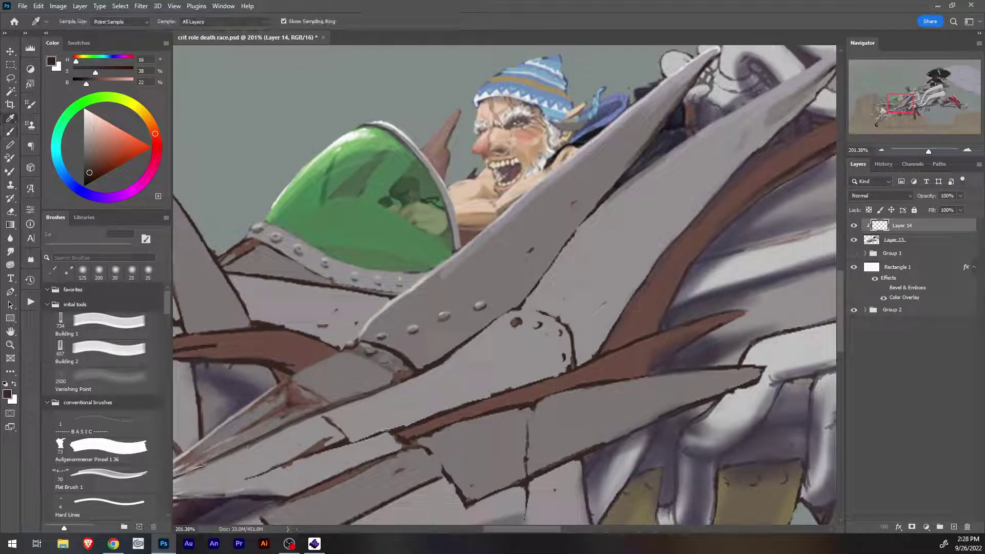
alt+click(377, 359)
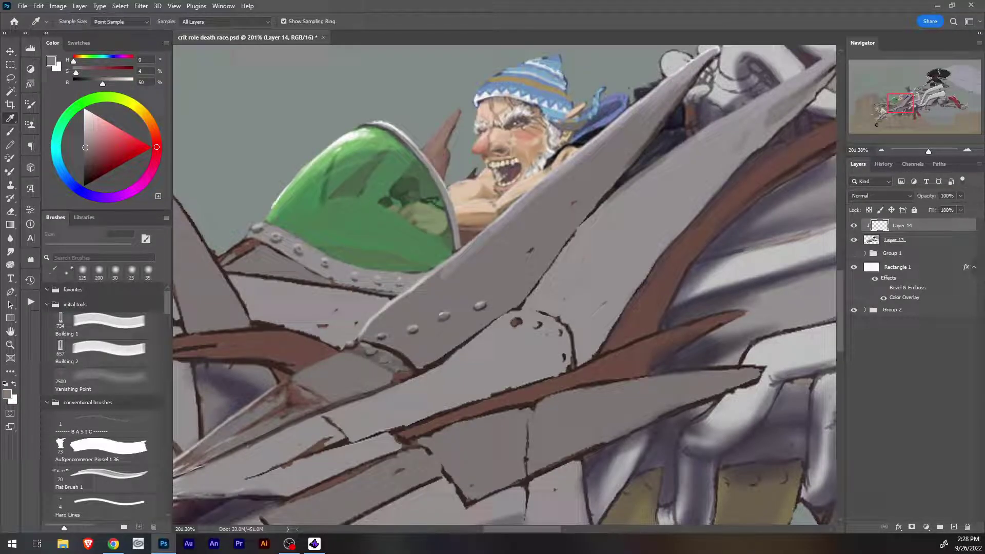
alt+click(367, 329)
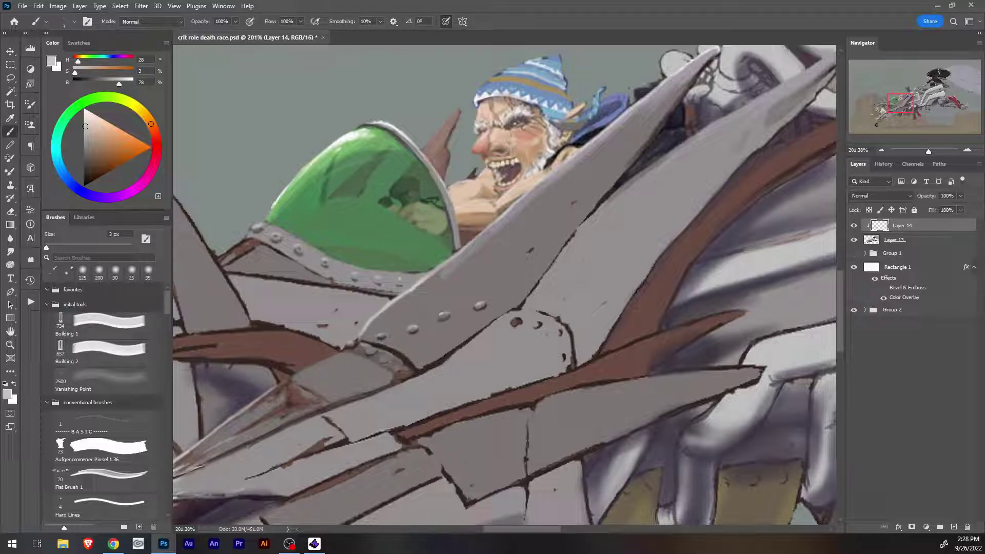
drag(367, 349, 390, 352)
alt+click(373, 355)
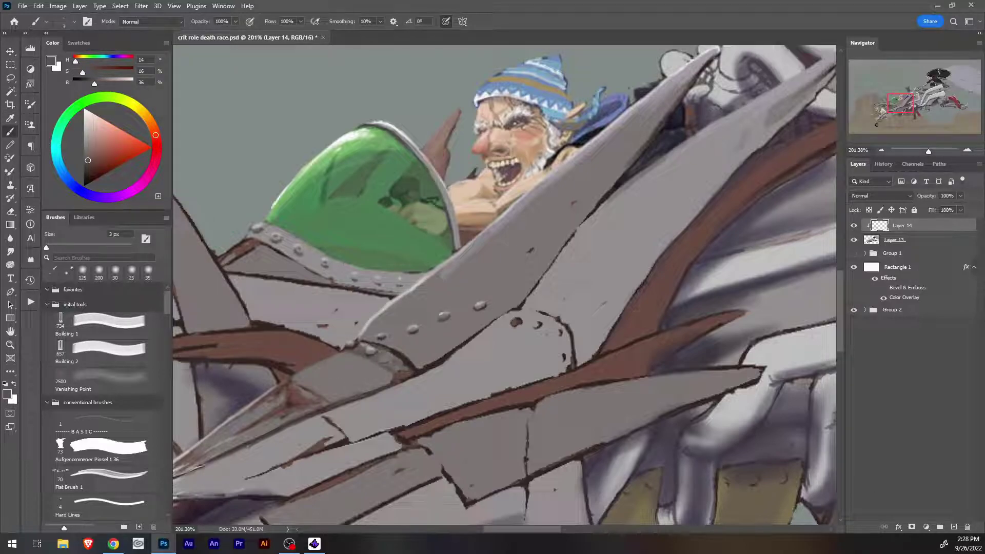
Blend the small riveted band below the large spike into the surrounding metal with a 3 px brush and sampled grey tones.
alt+click(399, 362)
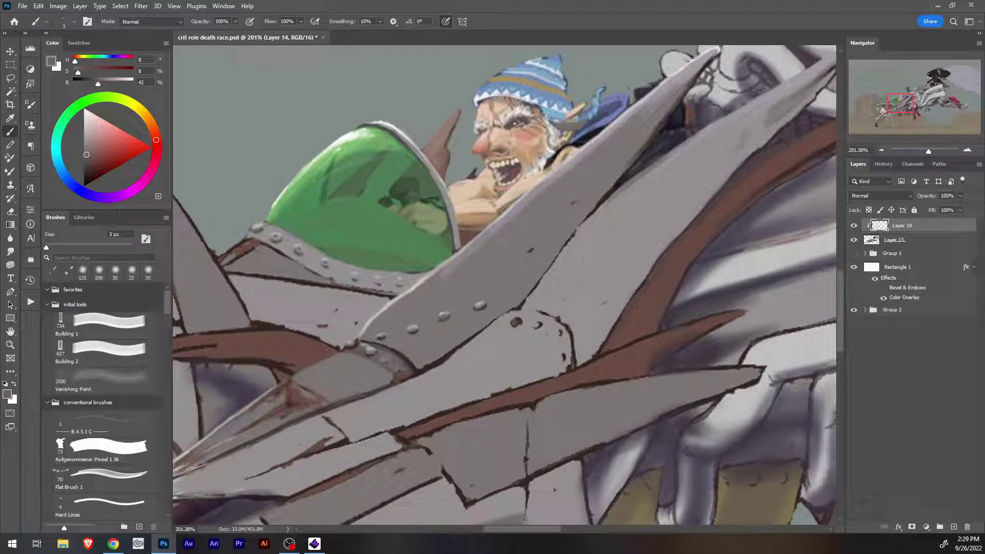
alt+click(365, 343)
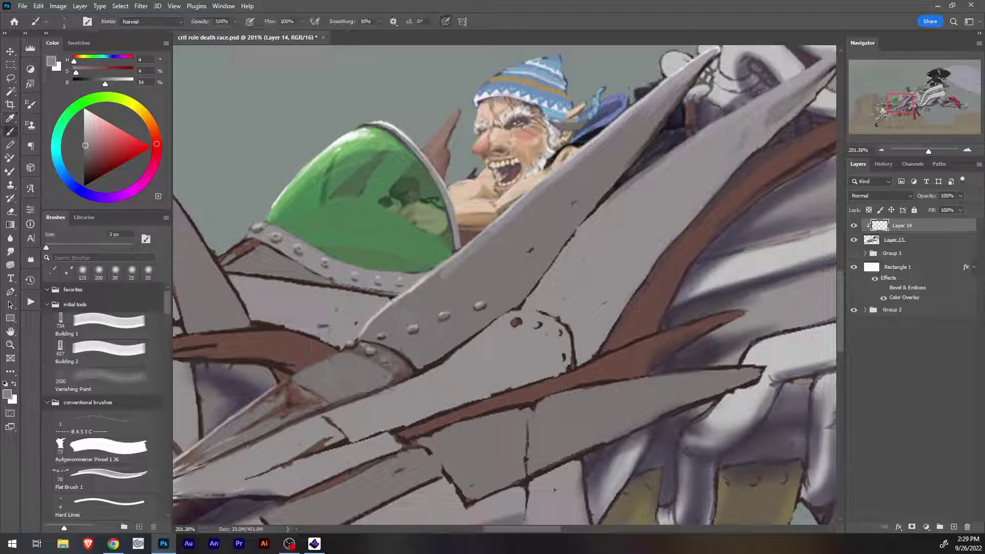
alt+click(384, 351)
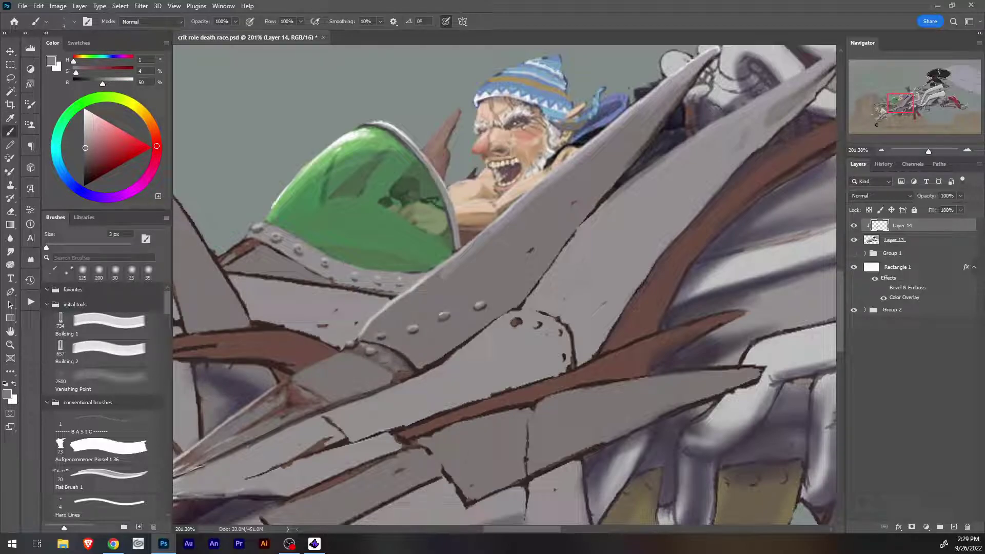
alt+click(380, 320)
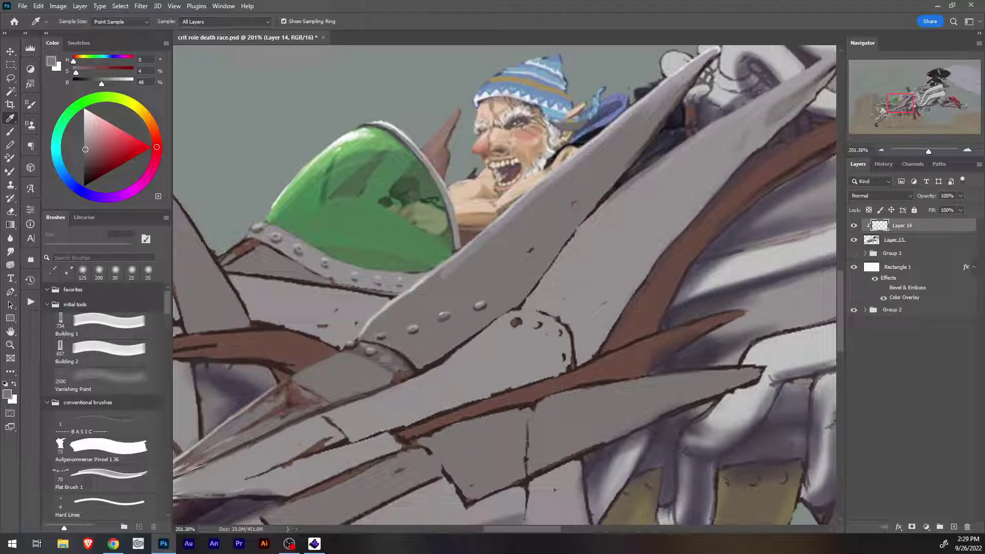
Paint a lighter grey plane (H 320, S 4, B 54) along the large spike's upper side from base to tip with a 9 px brush.
scroll(504, 286, down, 10)
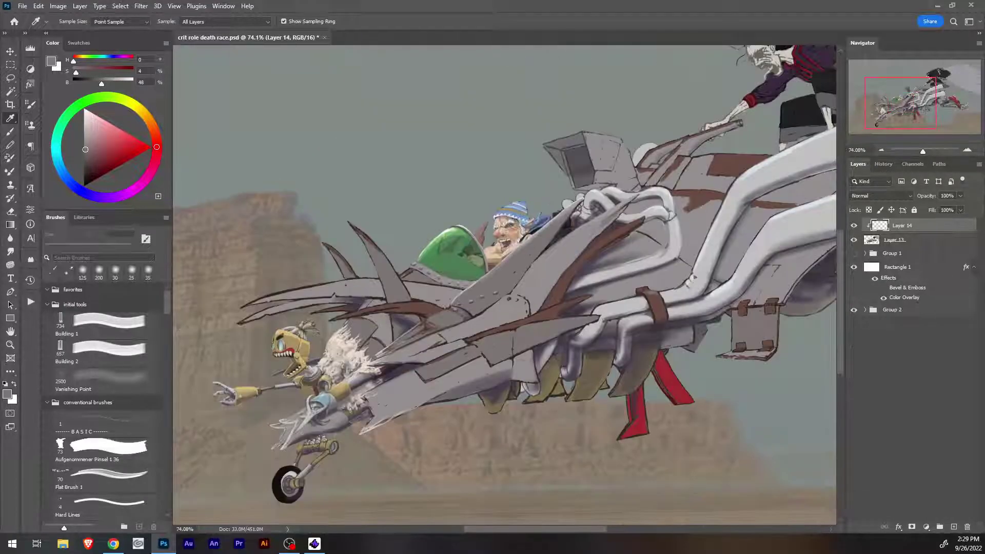
scroll(505, 285, up, 6)
scroll(504, 285, down, 10)
scroll(500, 279, up, 5)
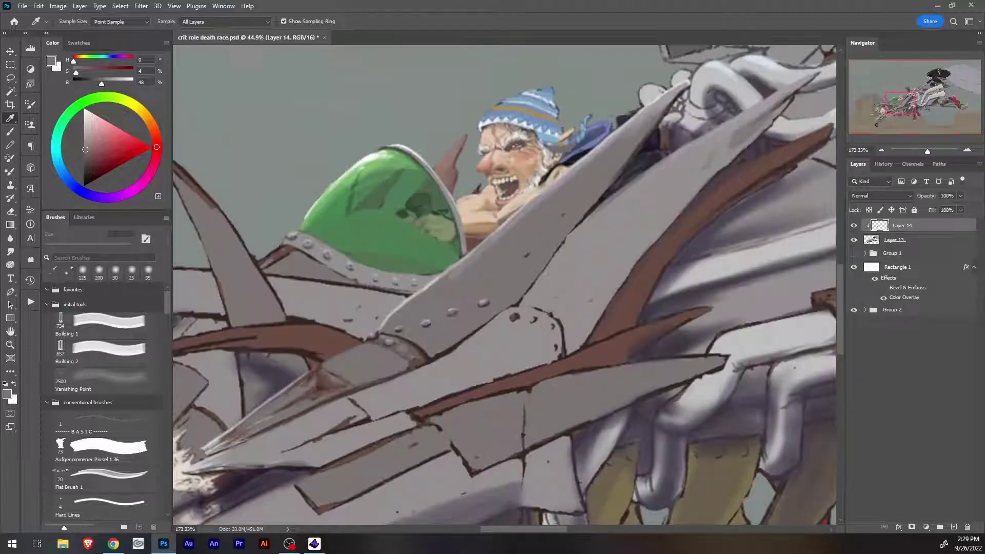
scroll(505, 285, down, 4)
scroll(505, 285, up, 6)
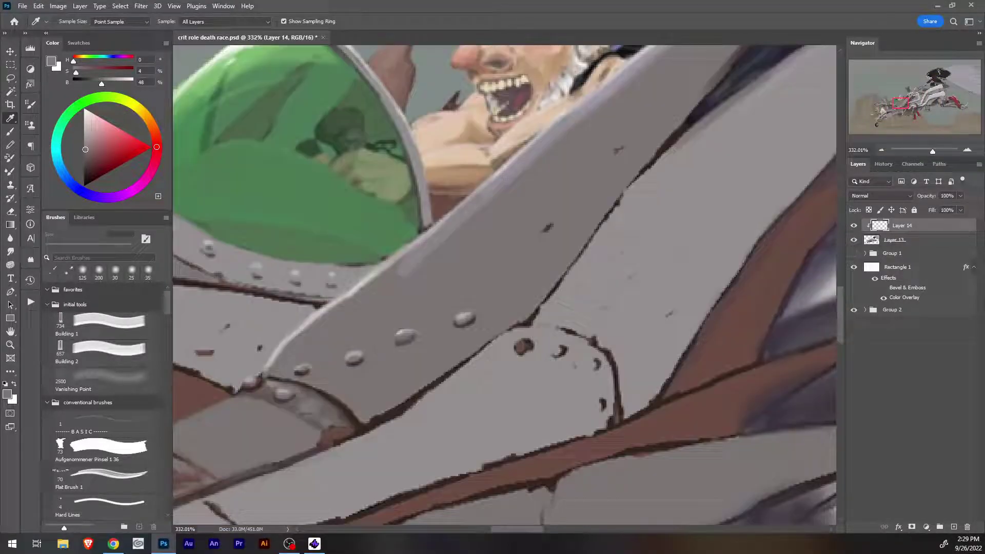
key(b)
key(bracketright)
key(bracketright)
key(bracketright)
mouse_move(304, 332)
mouse_down()
mouse_move(393, 267)
mouse_move(313, 320)
mouse_up()
mouse_move(395, 289)
mouse_down()
mouse_move(408, 282)
mouse_move(341, 325)
mouse_up()
drag(437, 292, 475, 280)
drag(413, 275, 534, 182)
mouse_move(546, 223)
mouse_down()
mouse_move(444, 276)
mouse_move(596, 154)
mouse_move(546, 186)
mouse_up()
mouse_move(561, 145)
mouse_down()
mouse_move(597, 118)
mouse_move(640, 118)
mouse_up()
drag(616, 113, 671, 59)
drag(636, 134, 319, 450)
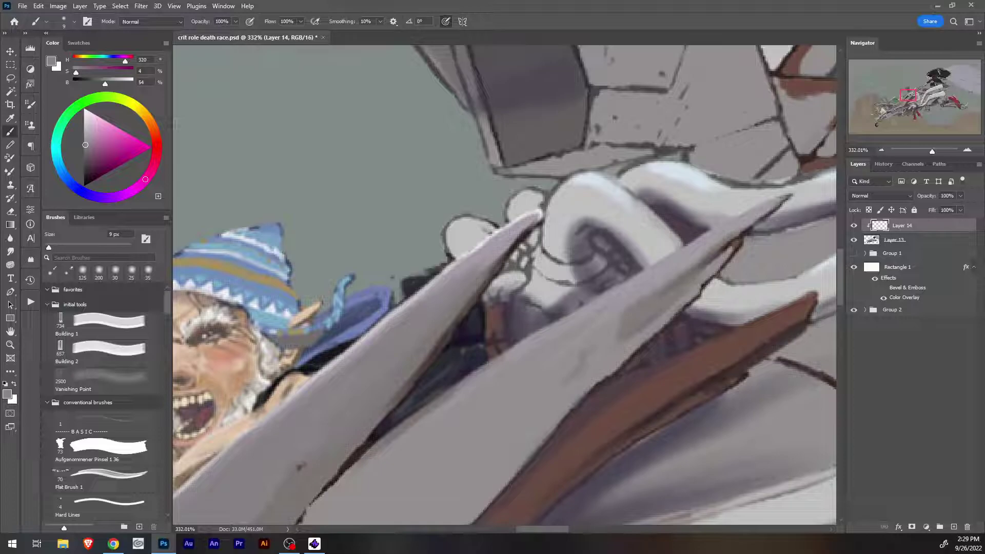
Shade the large spike's lower plane with a 9 px brush in sampled mid-grey (H 0, S 4, B 48), covering the stray specks.
drag(410, 451, 705, 73)
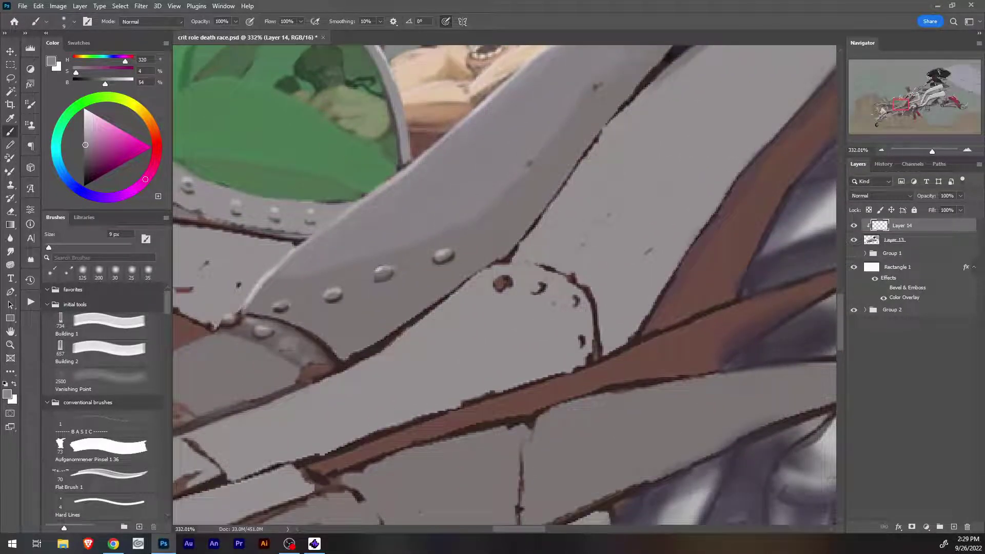
alt+click(294, 285)
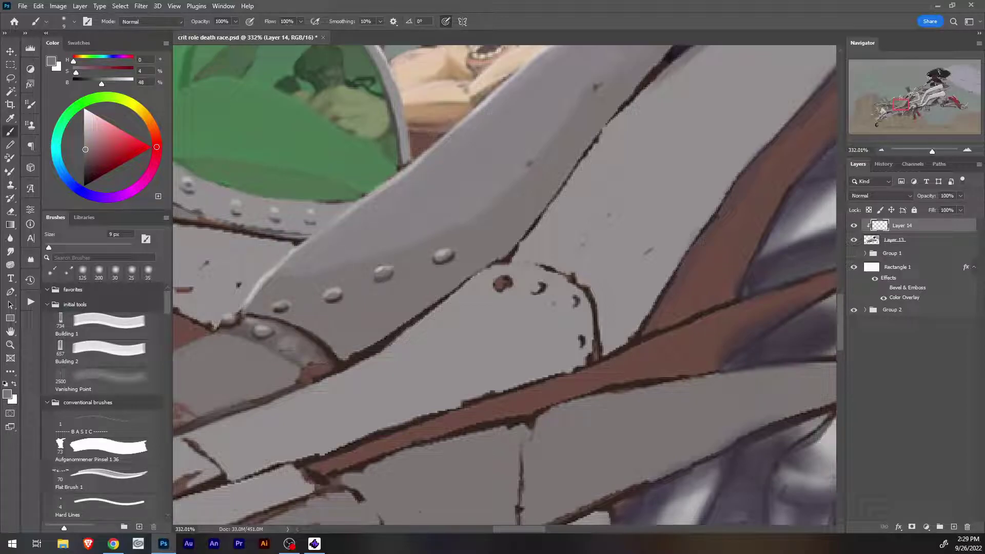
drag(322, 261, 447, 227)
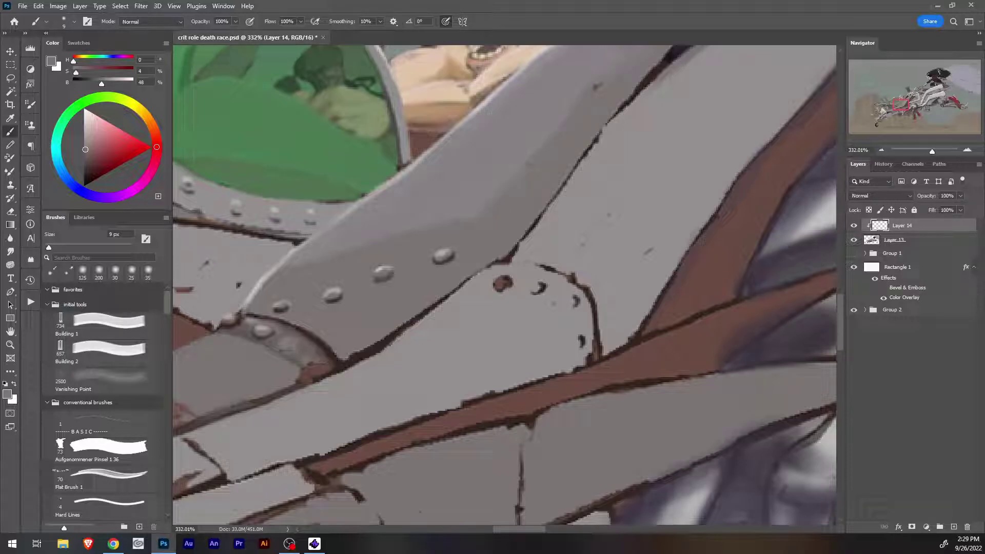
drag(489, 111, 256, 302)
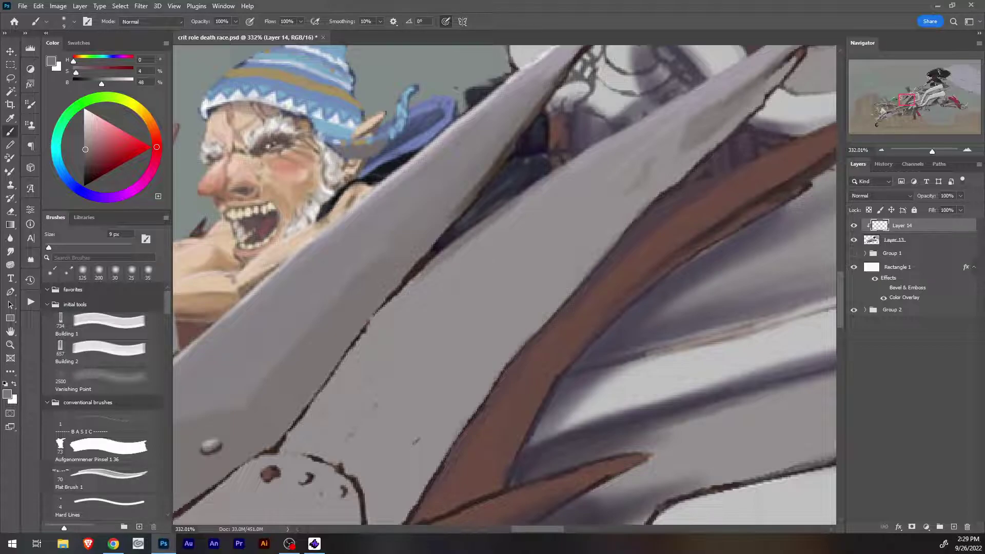
drag(461, 359, 547, 191)
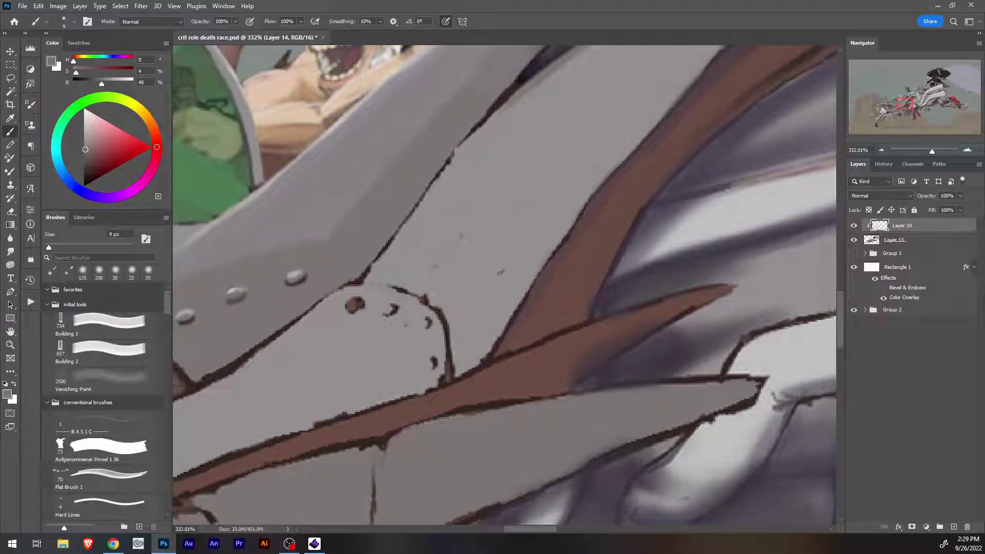
alt+click(332, 252)
drag(369, 298, 665, 234)
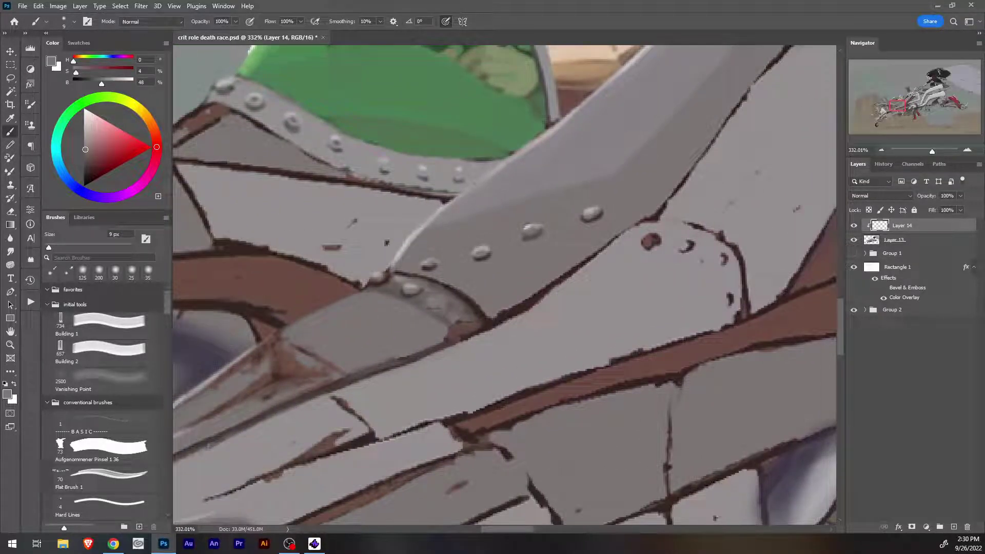
Darken the area between the large spike's ridge and its last rivets with sampled darker grey (H 11, S 12, B 38).
alt+click(589, 220)
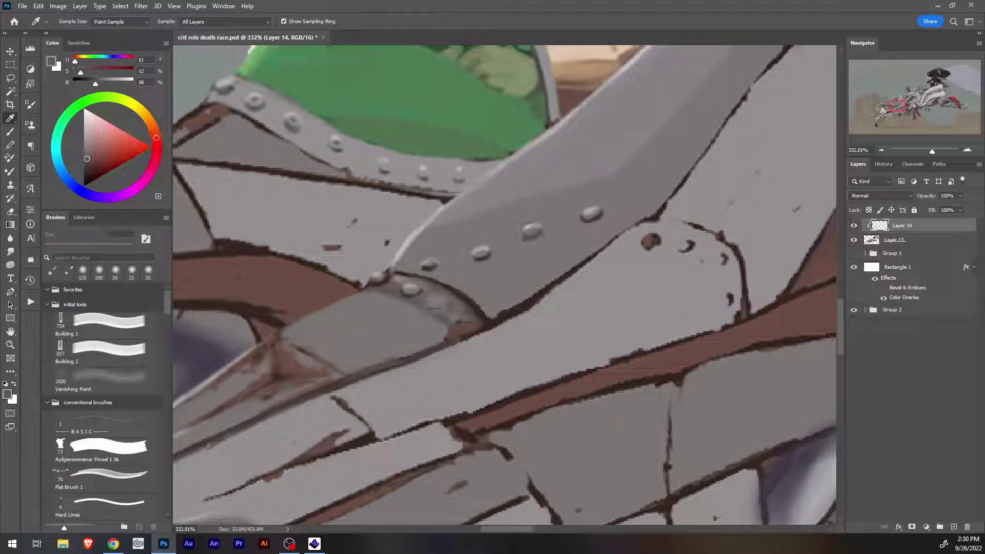
drag(646, 238, 652, 248)
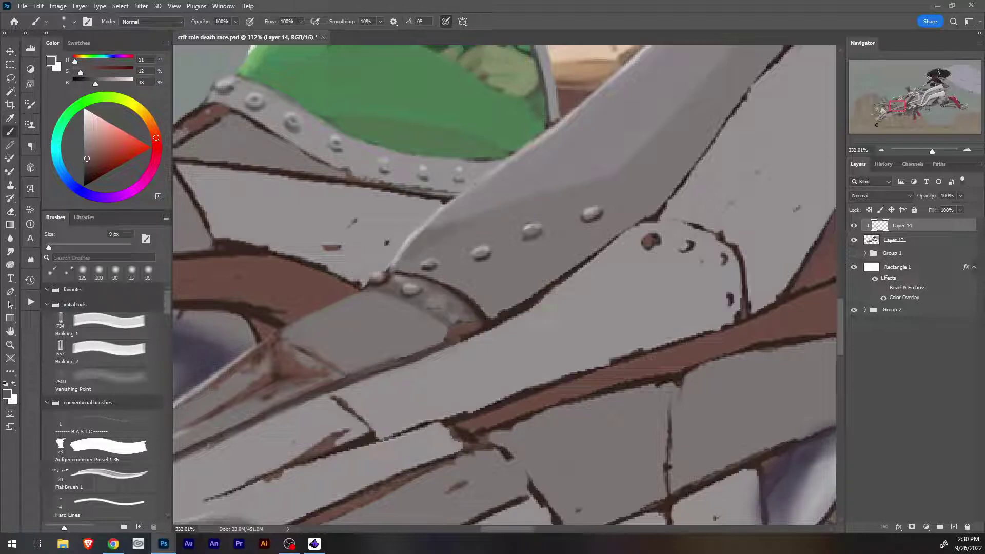
mouse_move(525, 209)
mouse_down()
mouse_move(609, 188)
mouse_move(585, 214)
mouse_move(626, 209)
mouse_up()
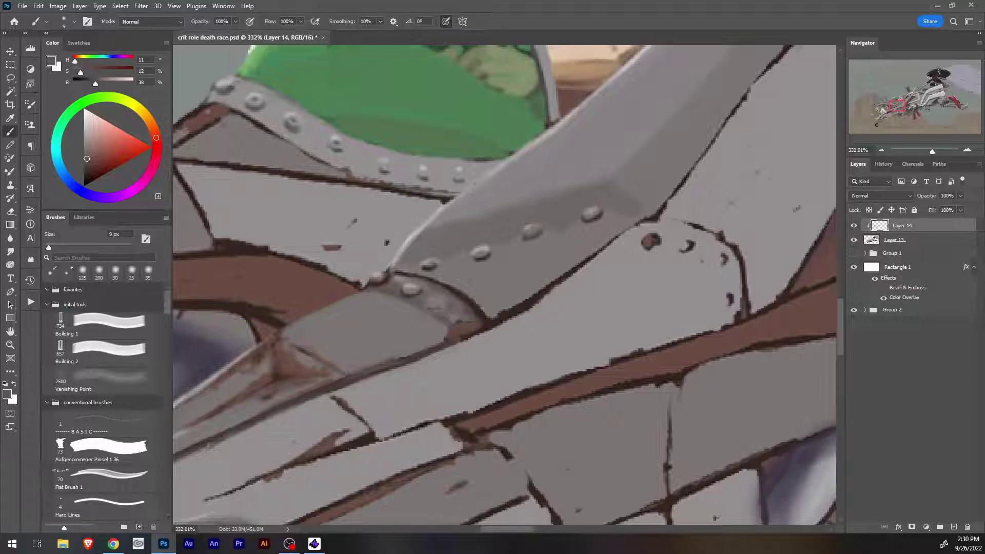
Paint a rust patch on the small plate below the large spike's base in sampled brown (H 15, S 36, B 37), toned with mid-grey.
key(ctrl+0)
scroll(504, 285, up, 6)
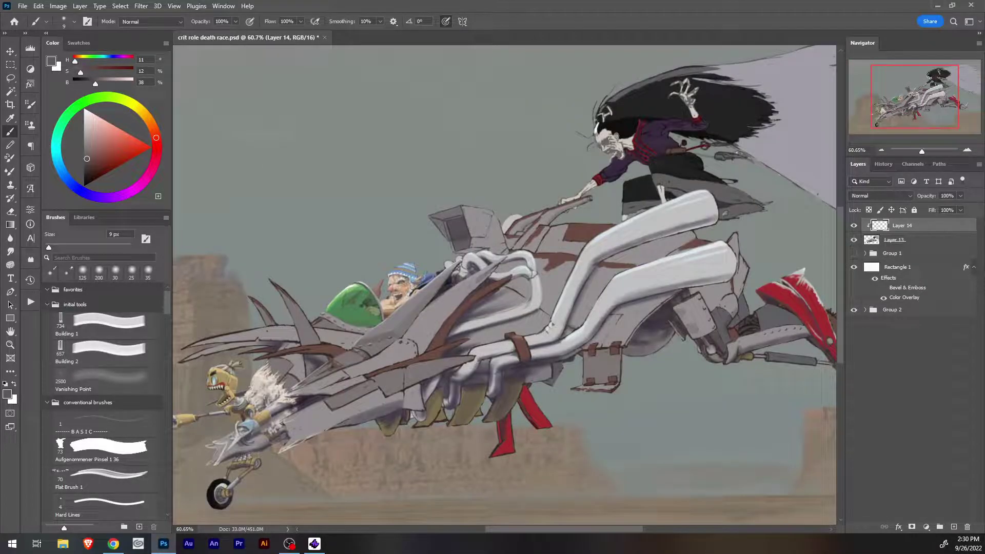
drag(505, 285, 670, 251)
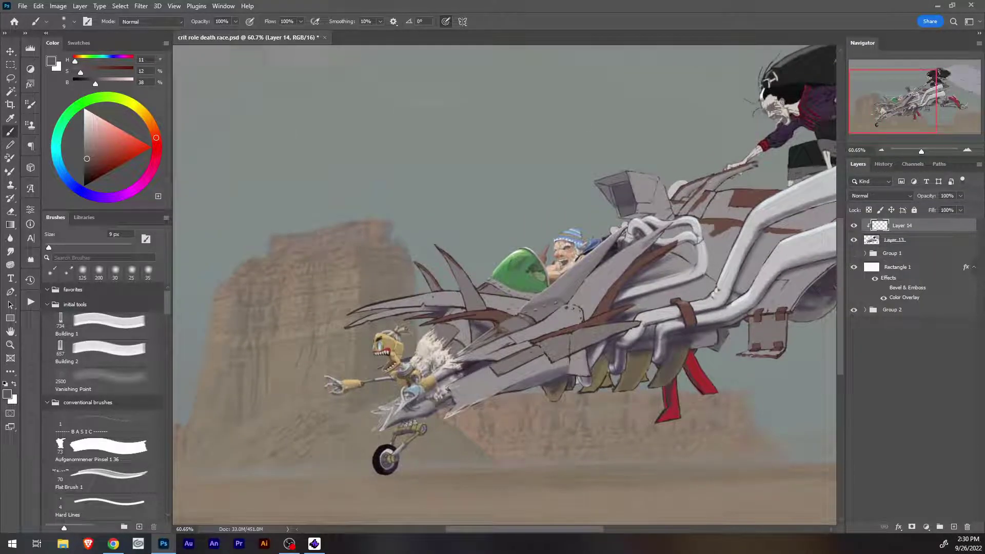
scroll(513, 272, up, 5)
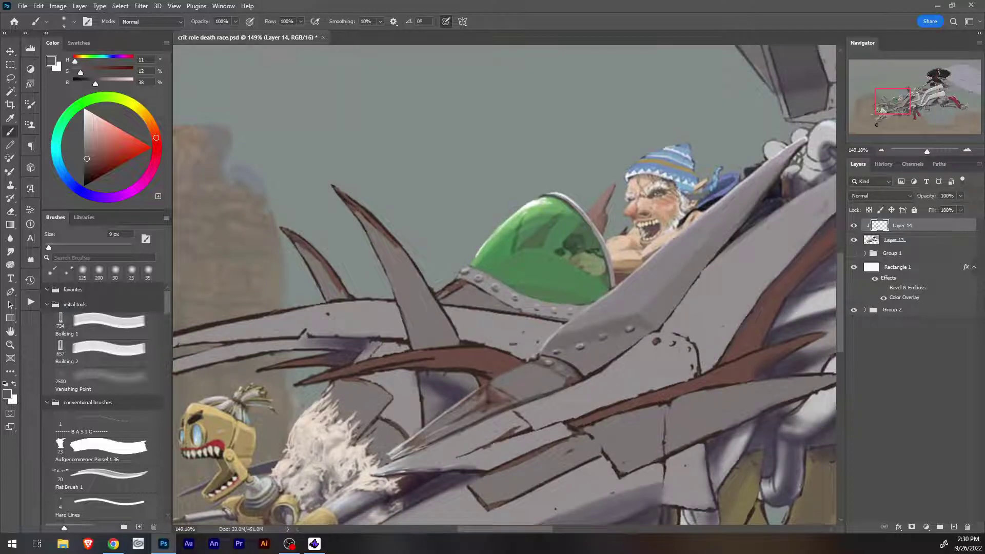
scroll(504, 284, down, 3)
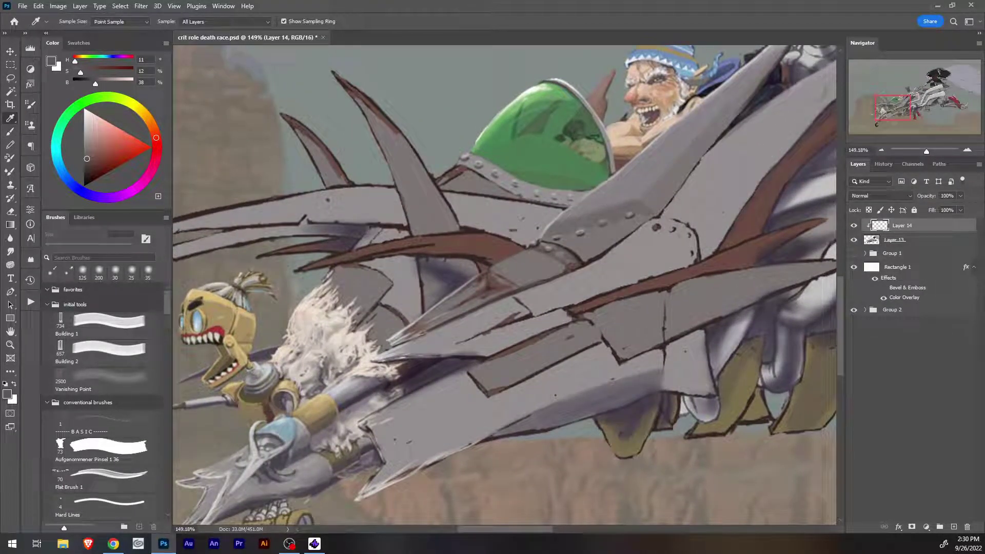
alt+click(502, 222)
key(b)
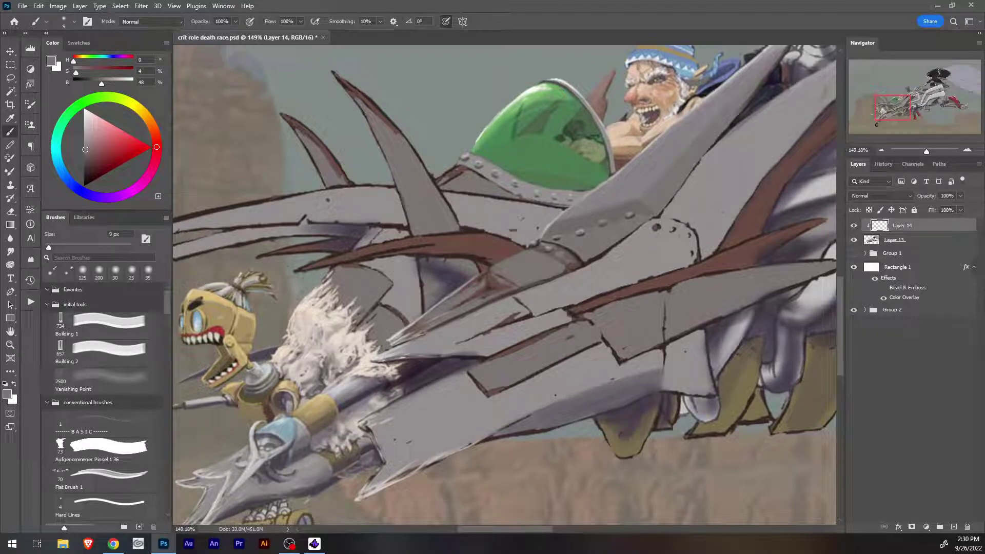
alt+click(491, 284)
mouse_move(540, 266)
mouse_down()
mouse_move(518, 270)
mouse_move(545, 269)
mouse_move(536, 272)
mouse_up()
key(i)
alt+click(565, 267)
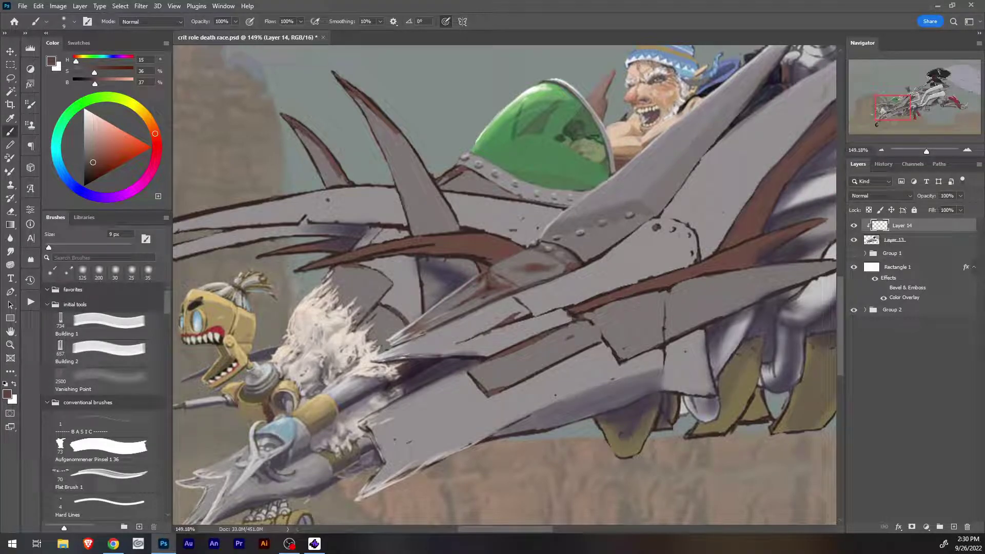
mouse_move(541, 272)
mouse_down()
mouse_move(513, 271)
mouse_move(549, 262)
mouse_up()
alt+click(530, 257)
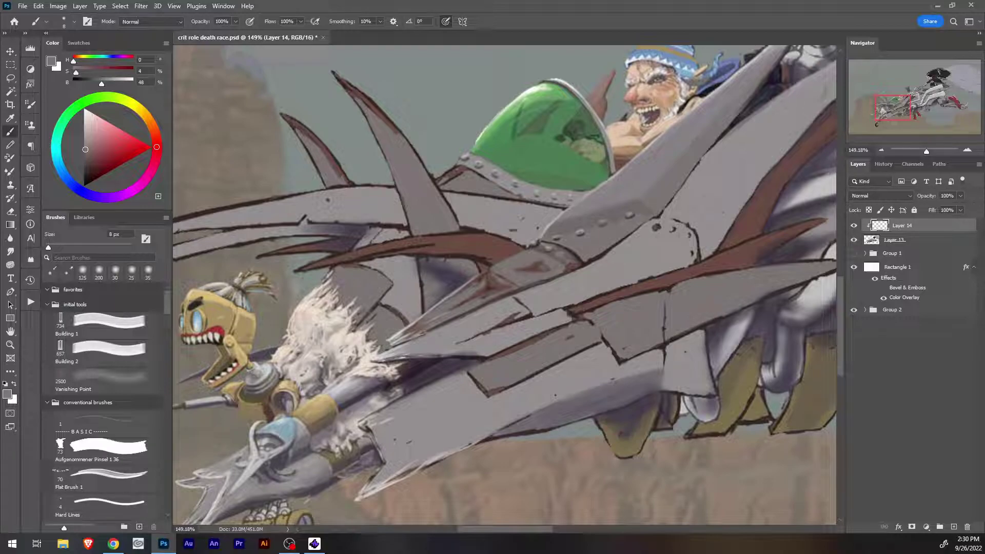
Refine the small plate's rust wear with a 5 px brush, using sampled rust brown (H 15, S 35, B 38), dark brown and grey.
alt+click(532, 265)
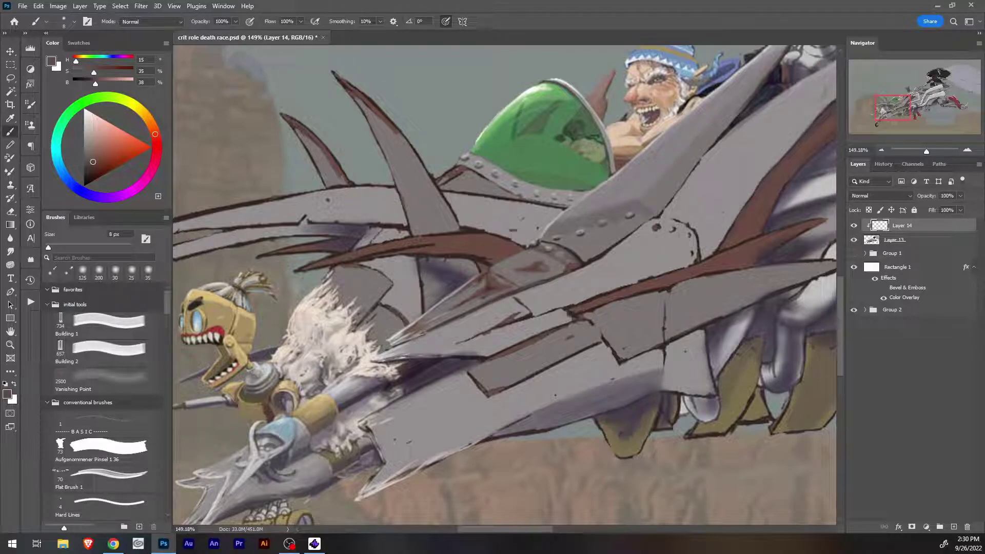
key(bracketleft)
key(bracketleft)
key(i)
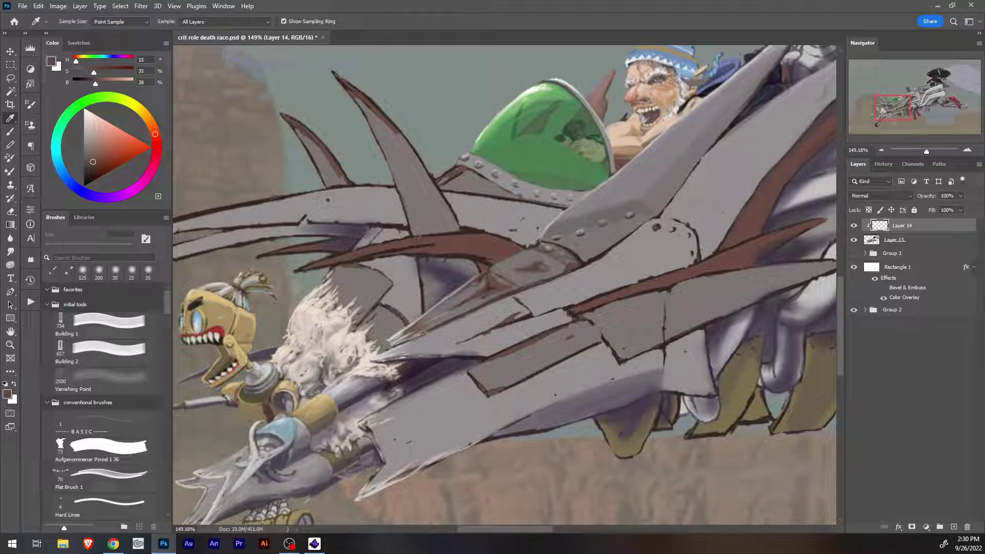
key(b)
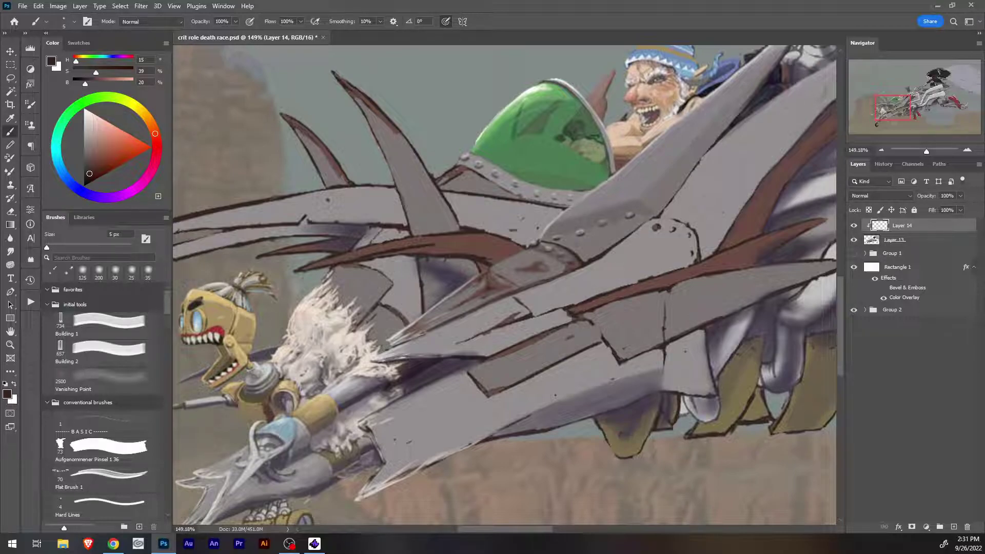
key(i)
click(527, 252)
key(b)
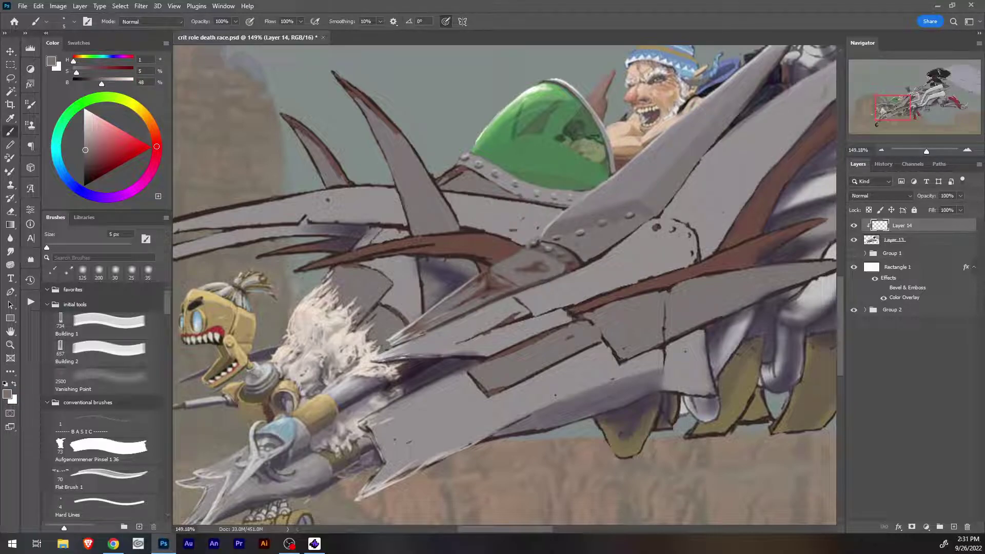
Deepen the shadows around the small plate's riveted band in sampled dark brown (H 15, S 32, B 24), alongside sampled greys.
alt+click(521, 219)
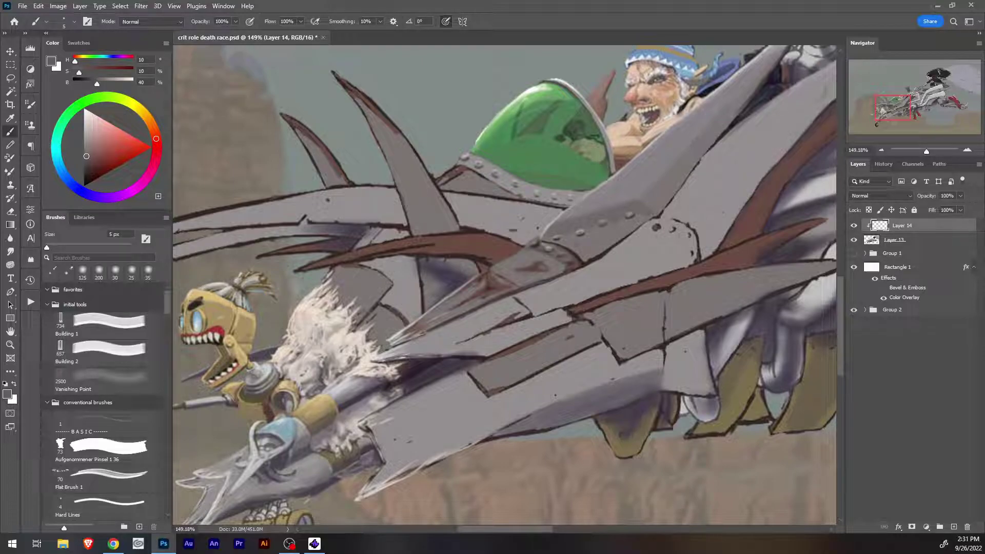
key(i)
click(536, 243)
key(b)
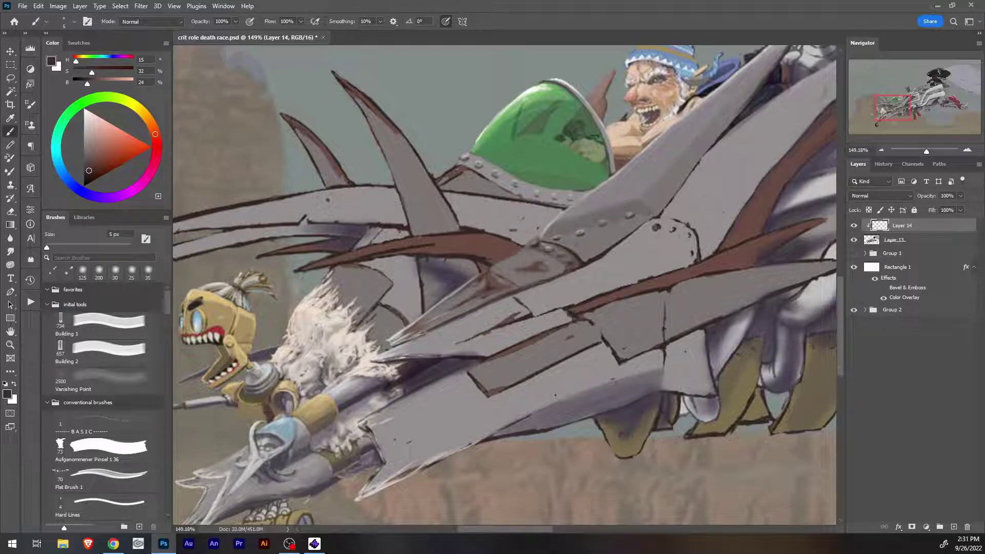
drag(543, 248, 552, 250)
alt+click(554, 255)
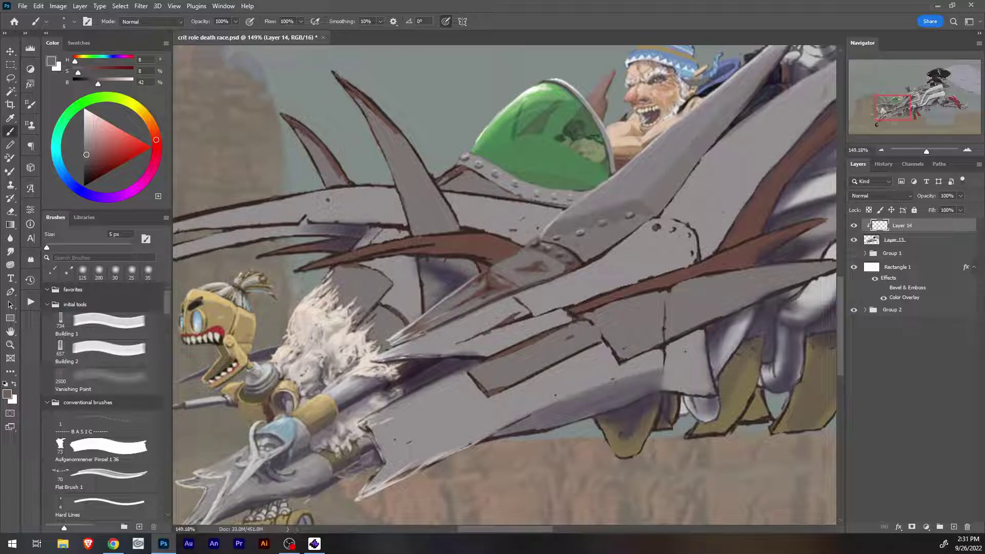
Add thin rust streaks across the small plate's upper side in sampled brown (H 15, S 36, B 38).
key(i)
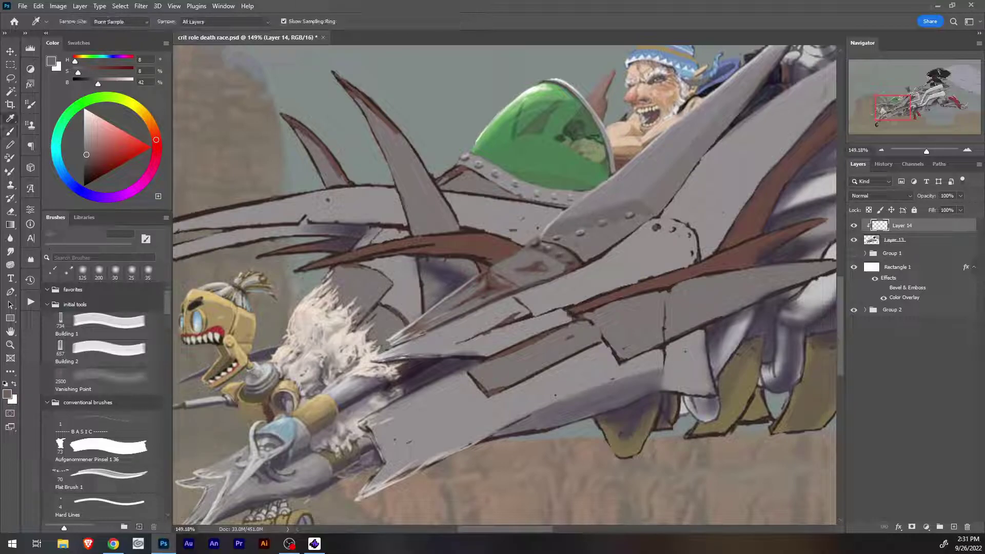
click(550, 263)
alt+click(509, 252)
drag(508, 262, 522, 257)
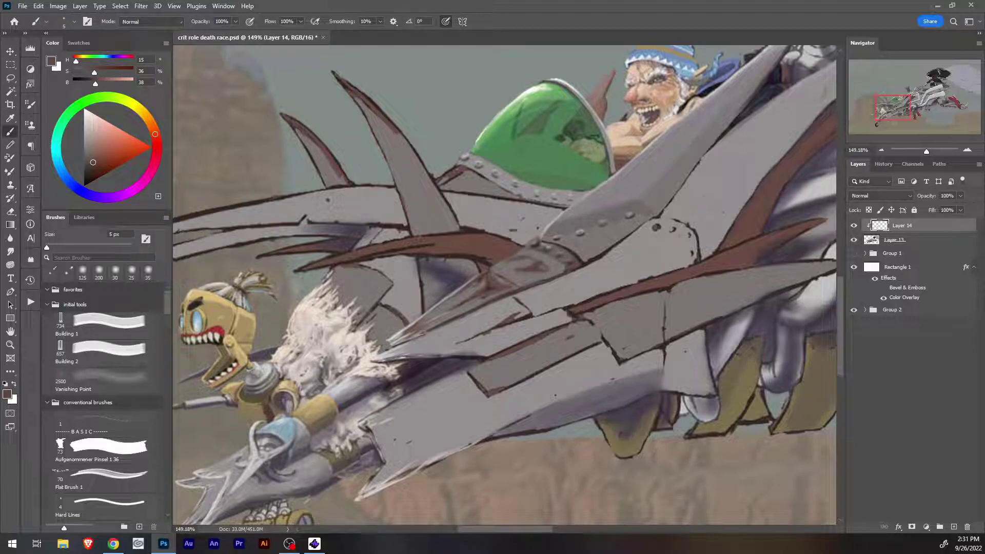
Paint over the dark line work between the small rusty plate and the long plate below it with sampled greys.
alt+click(551, 259)
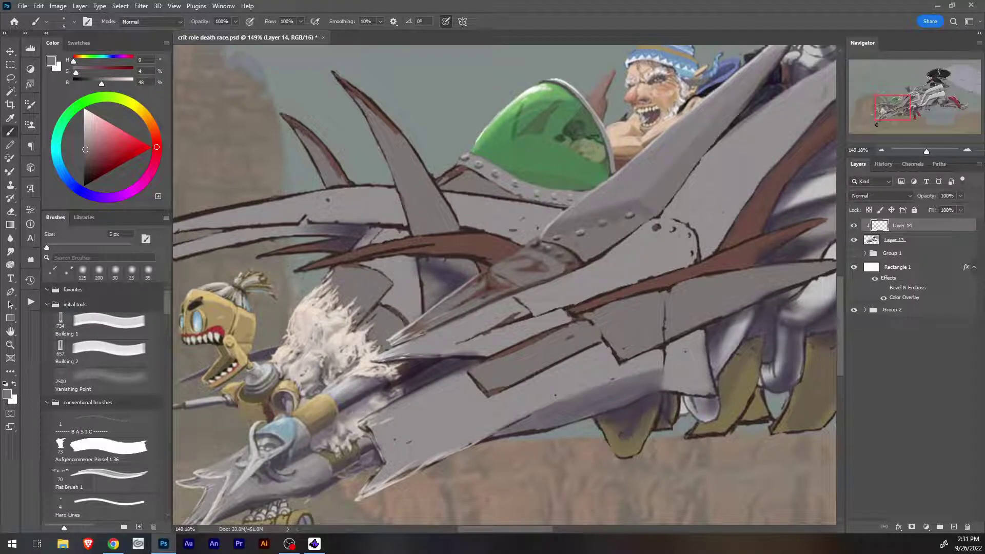
alt+click(500, 337)
alt+click(512, 318)
mouse_move(507, 303)
mouse_down()
mouse_move(469, 319)
mouse_move(498, 303)
mouse_up()
alt+click(480, 321)
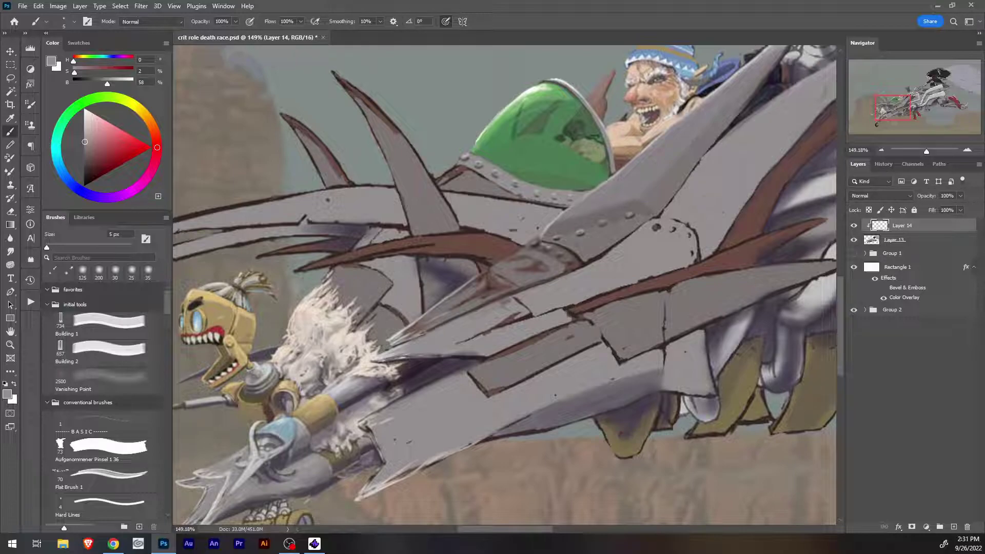
Cover the outline between the large spike's riveted base and the long plate below it with sampled light grey (H 0, S 2, B 58).
drag(543, 287, 430, 316)
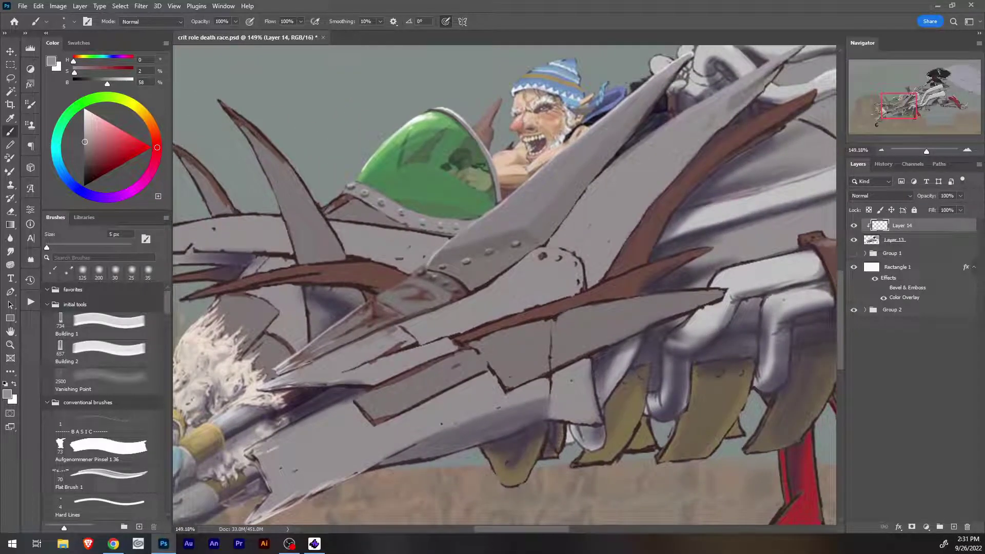
alt+click(480, 281)
drag(475, 290, 516, 262)
alt+click(513, 279)
mouse_move(492, 284)
mouse_down()
mouse_move(546, 244)
mouse_move(510, 264)
mouse_move(521, 255)
mouse_up()
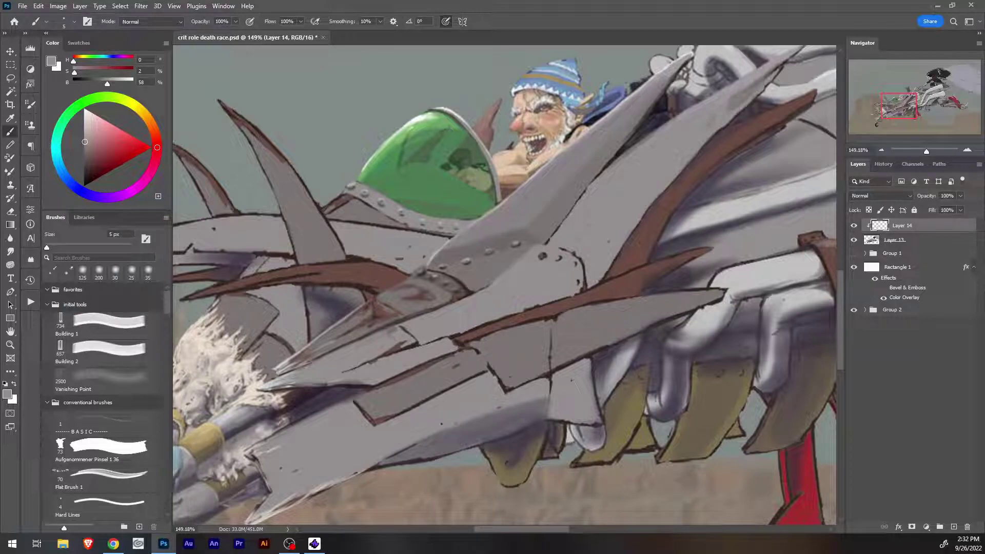
Paint out the sketched rivets and outline on the long plate's rounded end in grey (H 329, S 4, B 53), enlarging the brush to 9 px.
key(o)
key(b)
alt+click(503, 192)
key(bracketright)
key(bracketright)
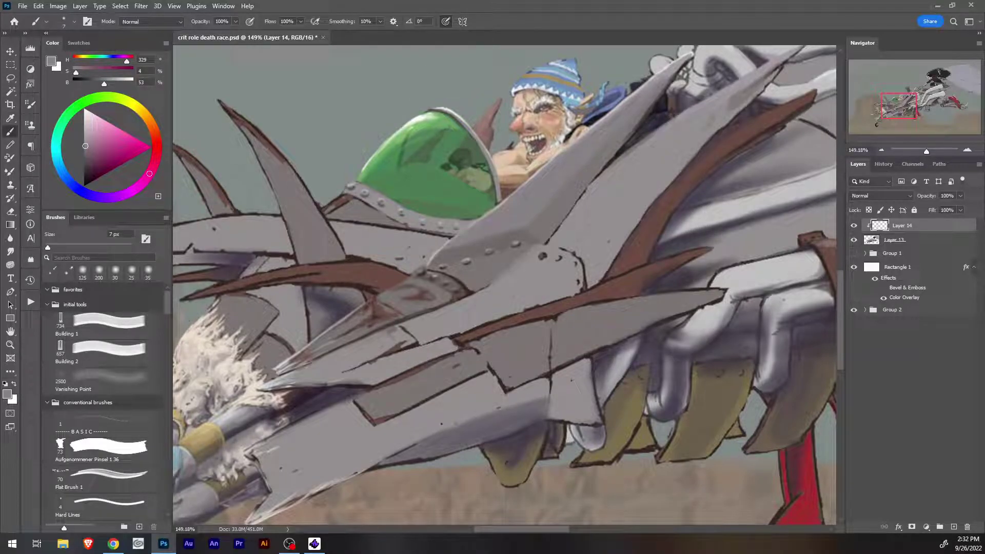
drag(507, 285, 522, 297)
key(bracketright)
key(bracketright)
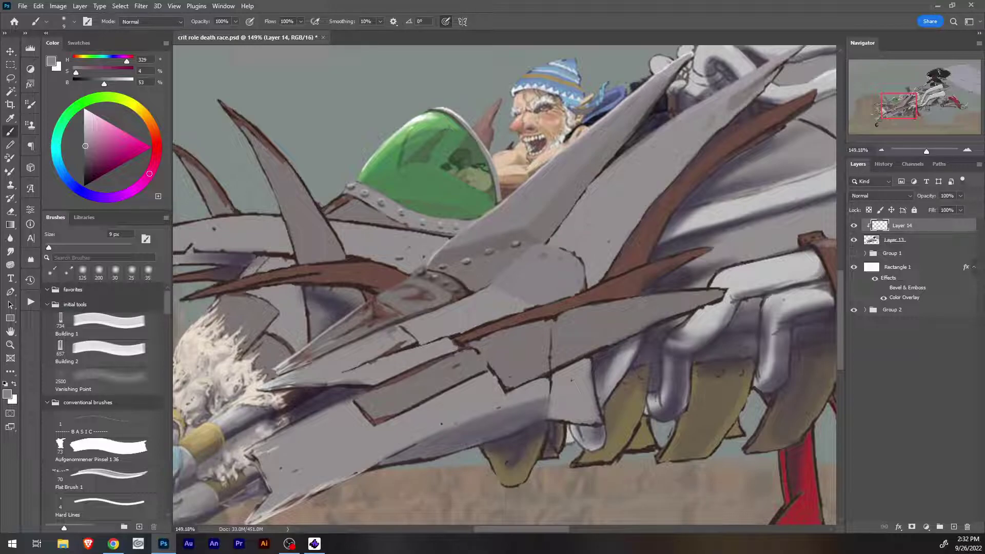
Paint a mid-grey band (H 0, S 4, B 48) around the long plate's rounded end and over the line between the two large spikes.
key(i)
click(526, 221)
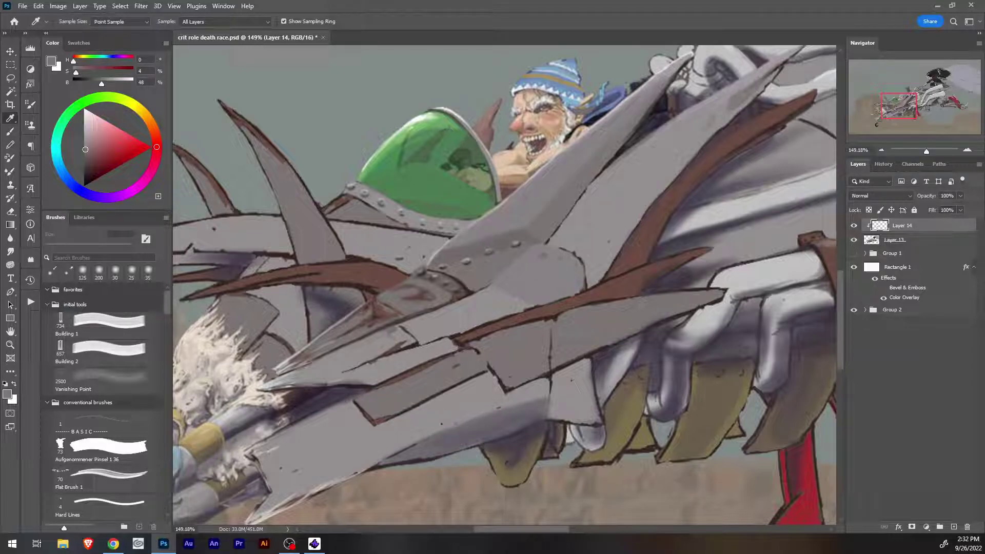
click(526, 221)
key(b)
mouse_move(545, 242)
mouse_down()
mouse_move(559, 242)
mouse_move(570, 217)
mouse_move(555, 234)
mouse_move(577, 251)
mouse_move(589, 286)
mouse_up()
drag(568, 216, 585, 194)
alt+click(578, 190)
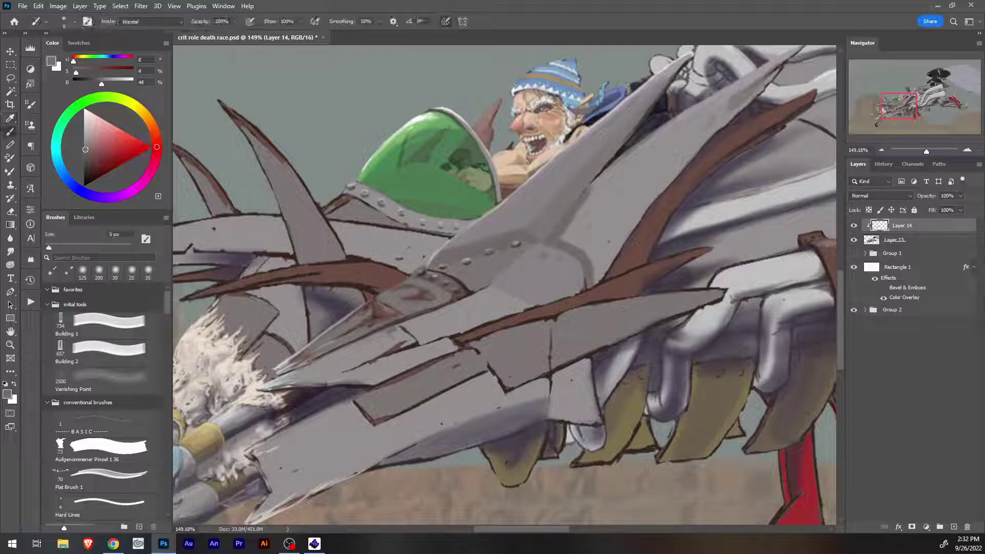
Paint a crisp dark gap between the two large spikes down to the rounded plate with a 5 px brush in dark brown (H 15, S 39, B 20).
key(bracketleft)
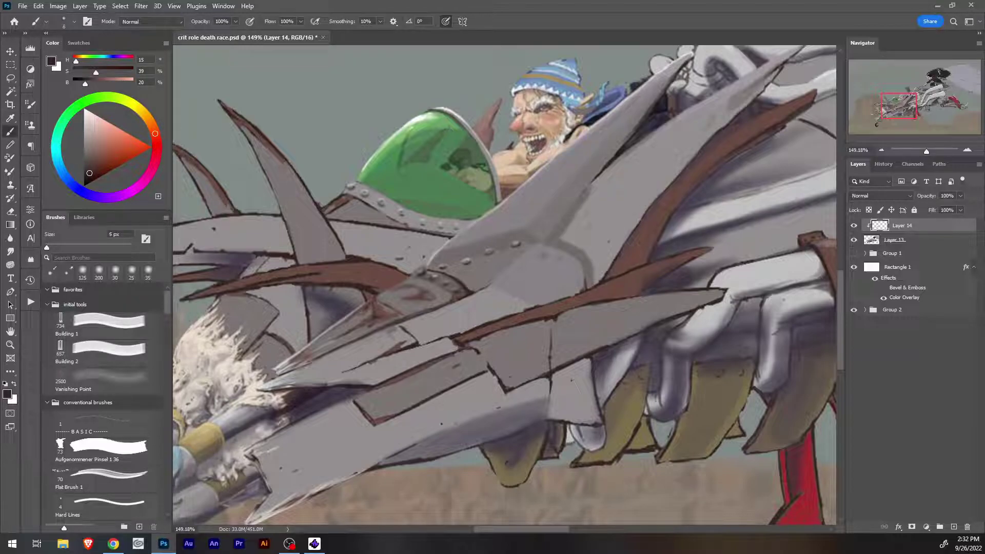
drag(590, 185, 540, 245)
key(i)
click(783, 126)
key(b)
mouse_move(553, 231)
mouse_down()
mouse_move(589, 186)
mouse_move(542, 244)
mouse_move(569, 219)
mouse_move(553, 240)
mouse_up()
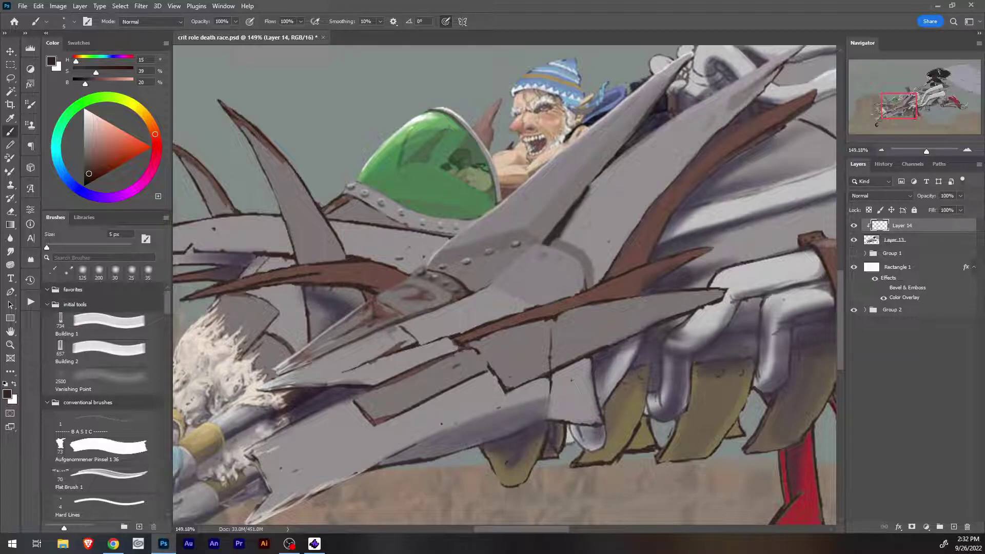
Paint rust-brown shading (H 13, S 34, B 40) along the edge of the dark gap between the two large spikes with a 5 px brush.
alt+click(581, 222)
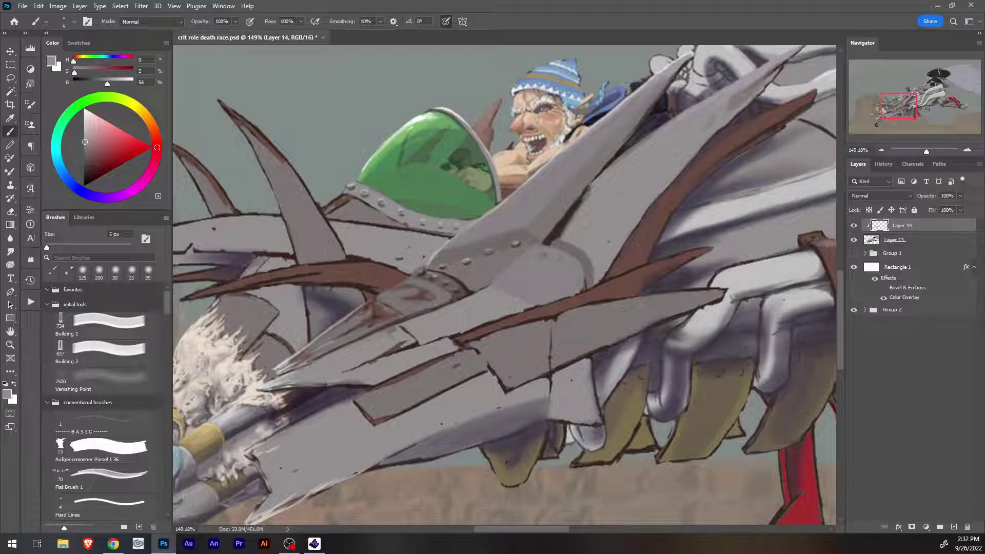
key(i)
alt+click(568, 218)
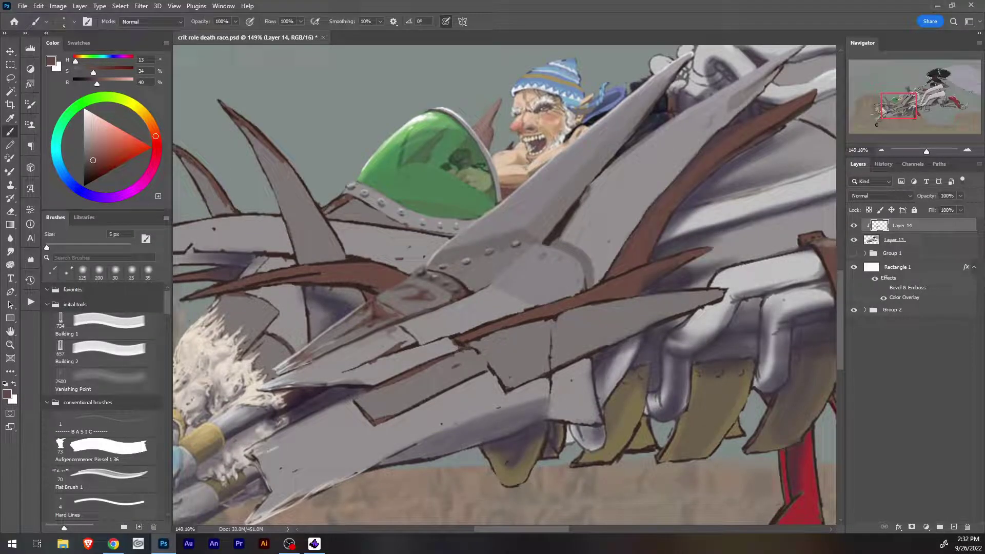
drag(563, 231, 560, 240)
alt+click(562, 228)
alt+click(562, 231)
alt+click(562, 226)
alt+click(560, 225)
key(b)
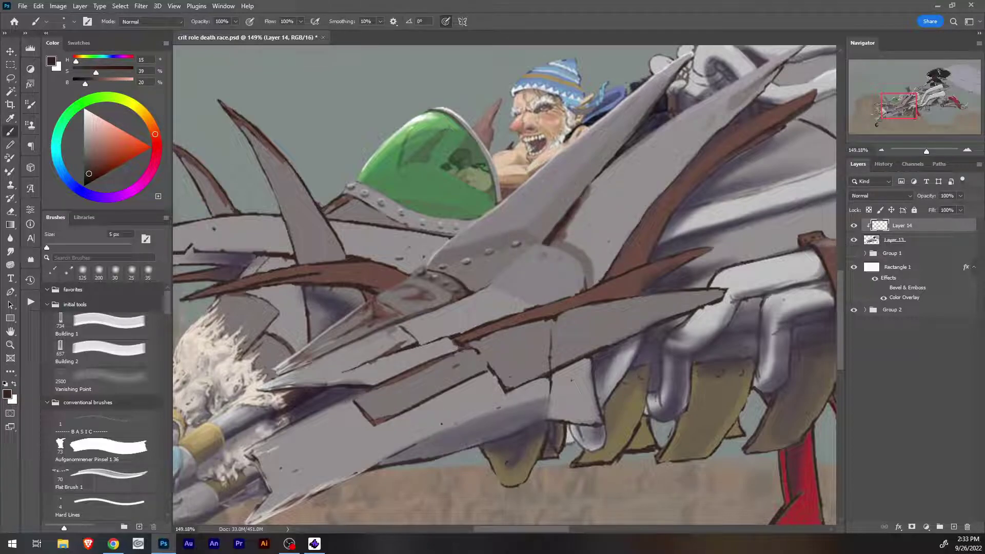
Add fine brown strokes (H 13, S 29, B 39) where the gap meets the rounded plate, using a 3 px brush.
key(bracketleft)
drag(552, 243, 563, 248)
alt+click(557, 238)
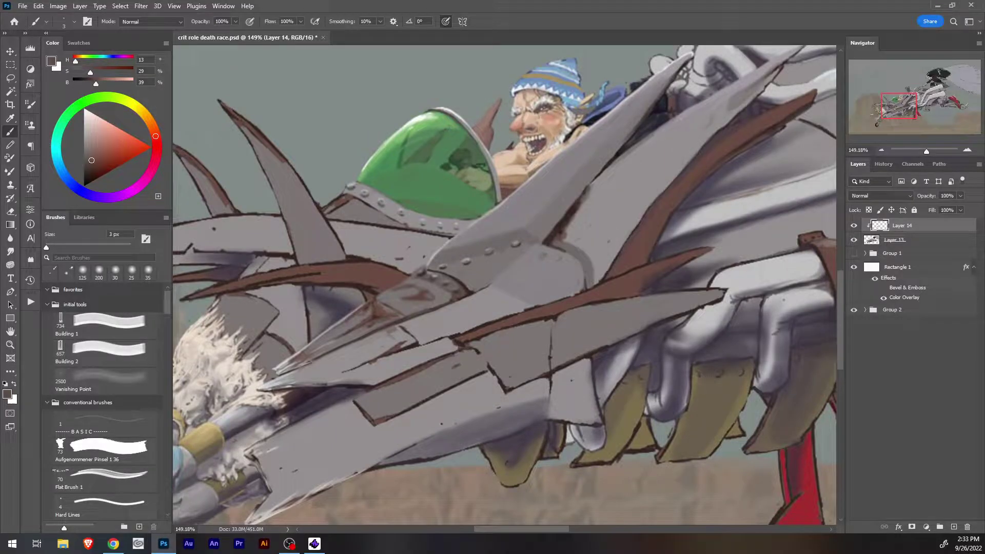
drag(567, 253, 579, 257)
alt+click(575, 252)
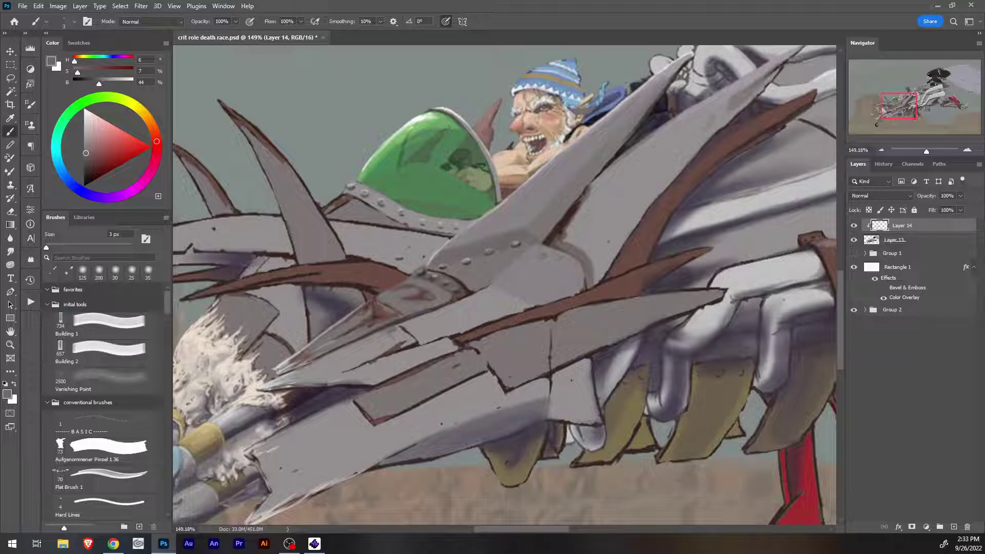
Touch up the gap's edges with a 10 px brush in sampled light grey (H 0, S 2, B 58) and dark brown (H 15, S 37, B 21).
key(bracketright)
key(bracketright)
key(bracketright)
key(bracketright)
key(bracketright)
alt+click(563, 224)
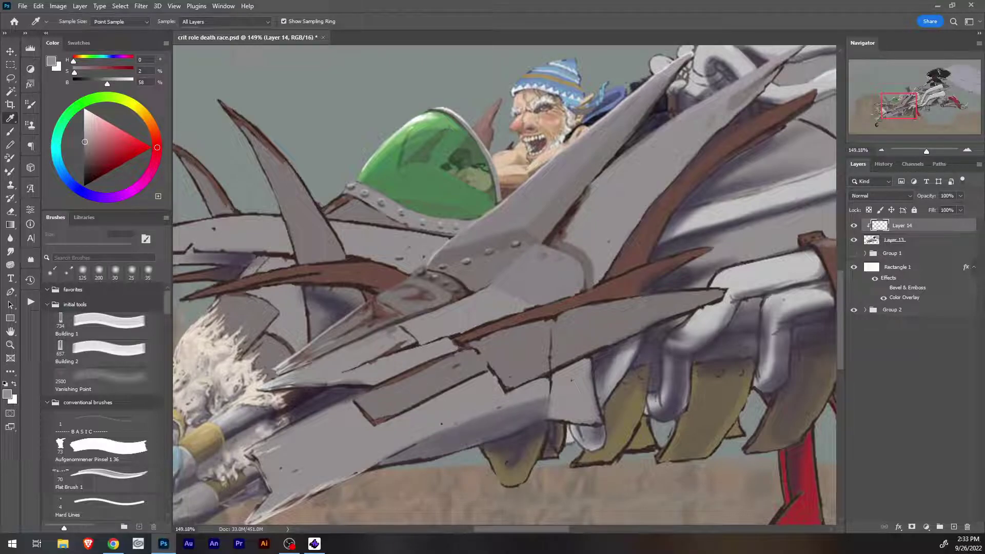
alt+click(567, 234)
alt+click(554, 240)
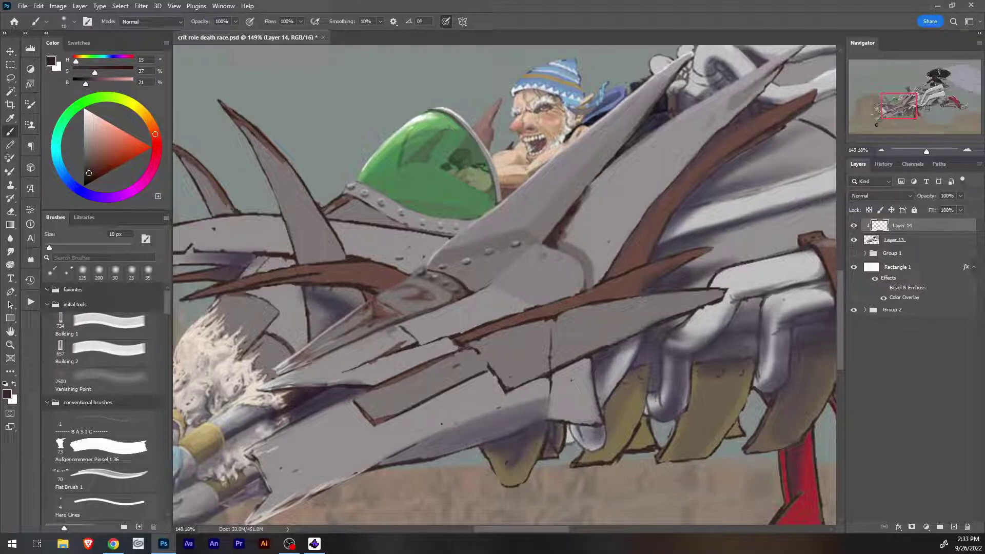
key(alt)
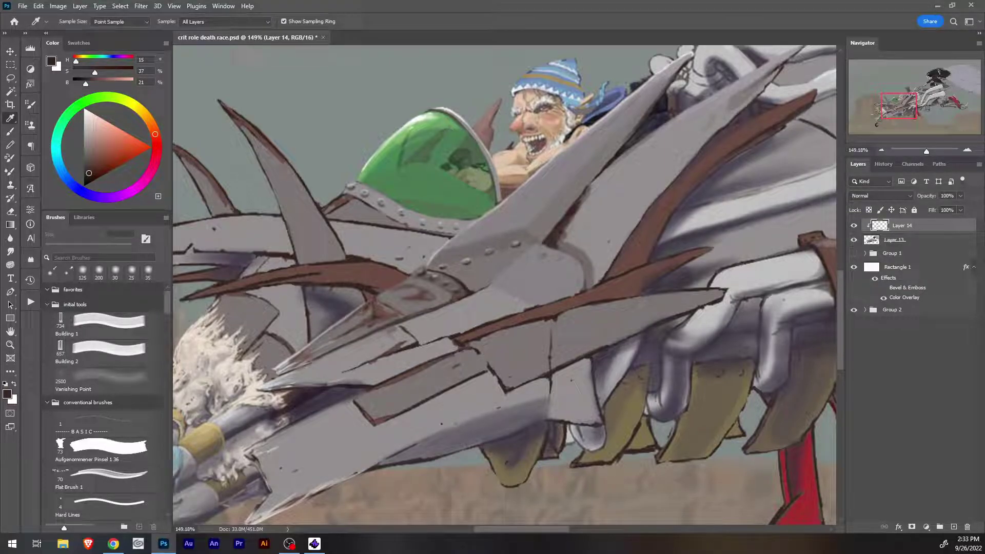
Outline the long plate's rounded end with a thin 1 px line in dark brown (H 16, S 40, B 20).
scroll(503, 289, up, 2)
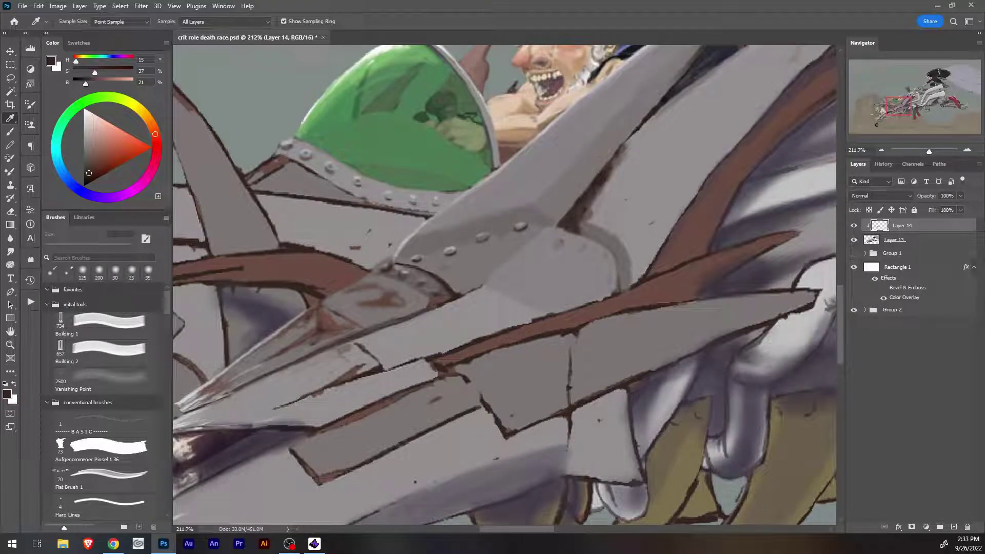
scroll(502, 284, up, 3)
alt+click(408, 297)
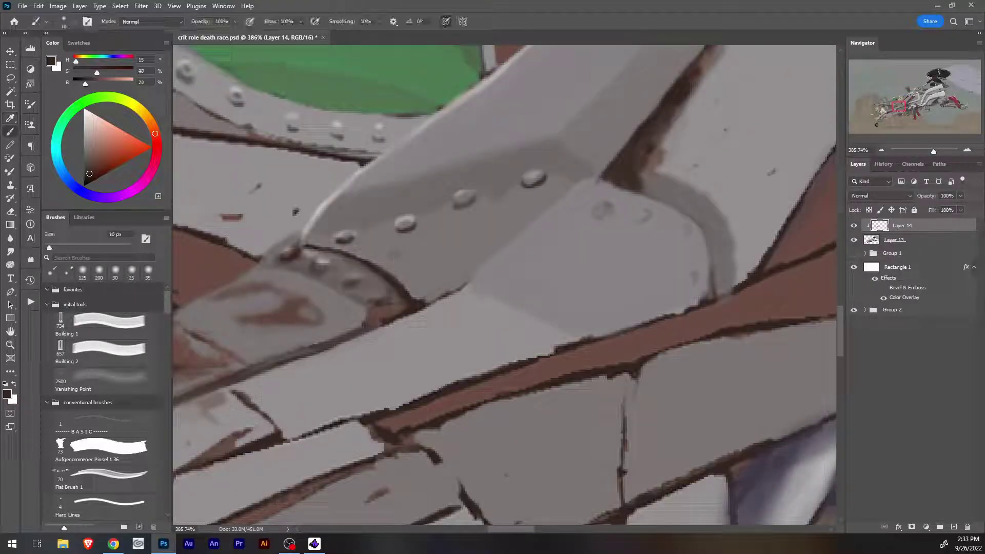
key(bracketleft)
drag(592, 179, 698, 222)
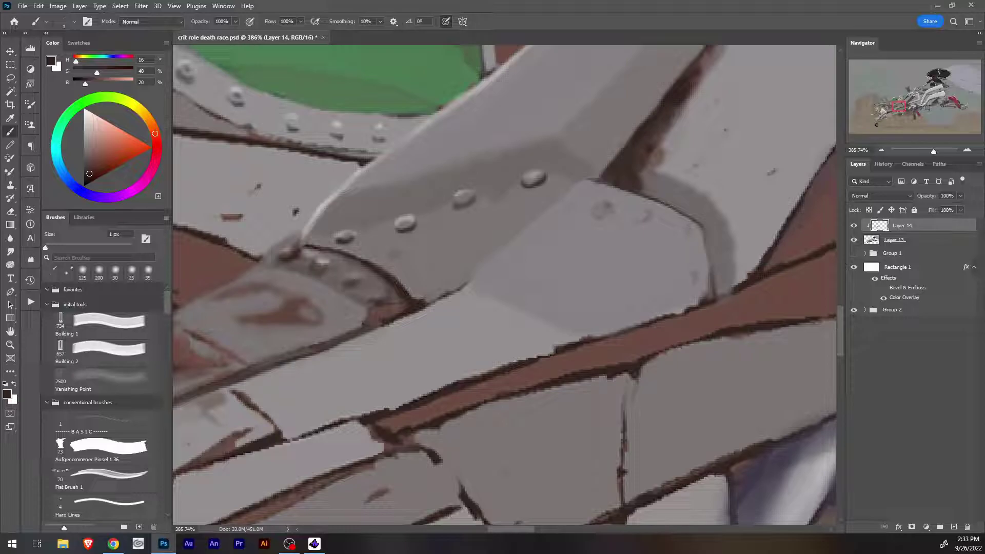
Trace rust-brown accents (H 15, S 38, B 42) along the rounded end's dark outline with a 1 px brush.
key(i)
alt+click(719, 310)
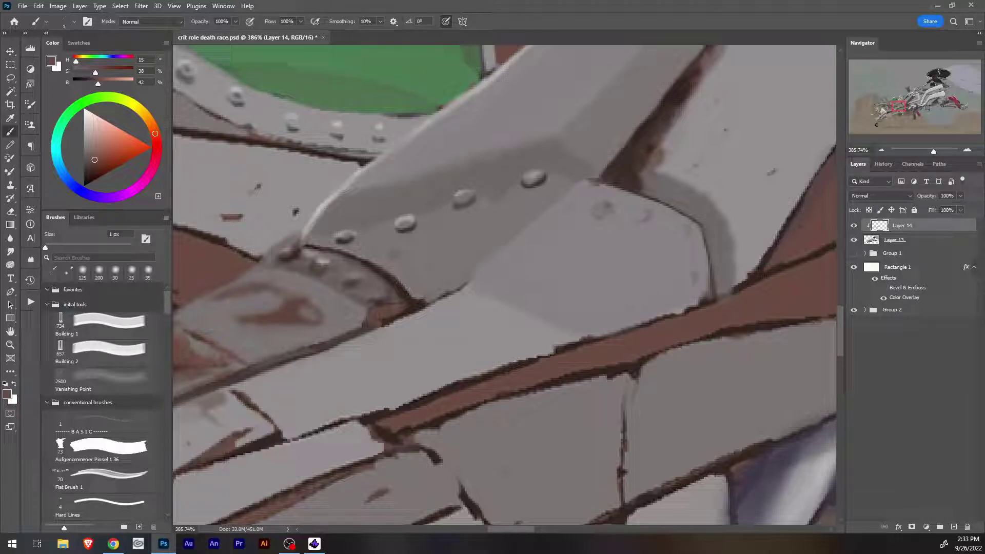
key(bracketright)
key(bracketleft)
key(bracketleft)
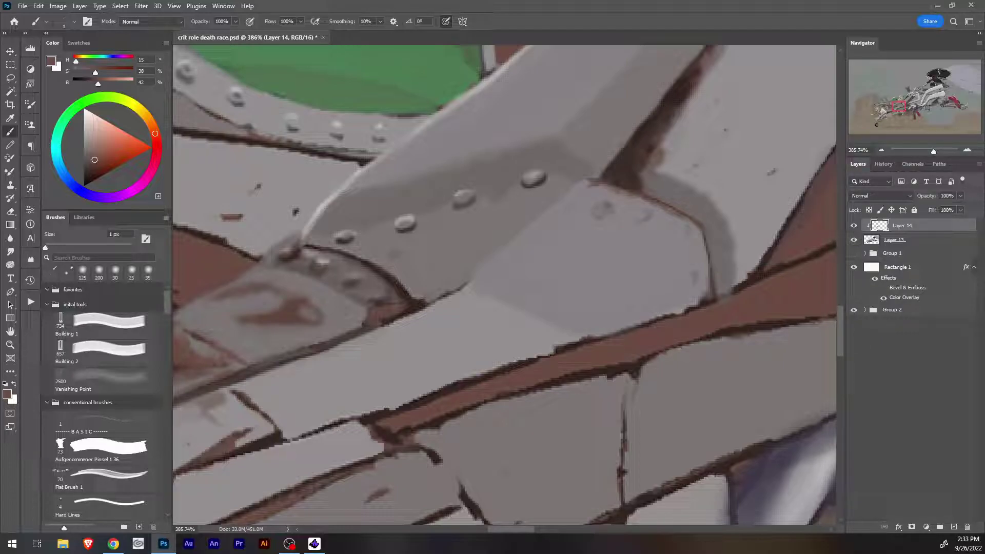
drag(704, 248, 706, 264)
key(i)
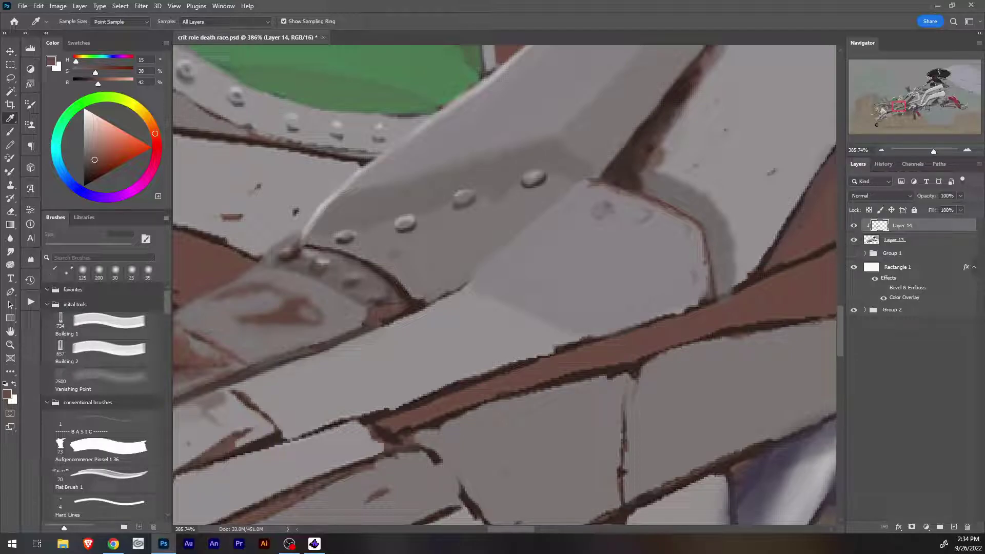
Paint rust around the rivets on the large spike's base with a 3 px brush in brown (H 15, S 36, B 37).
click(374, 271)
key(b)
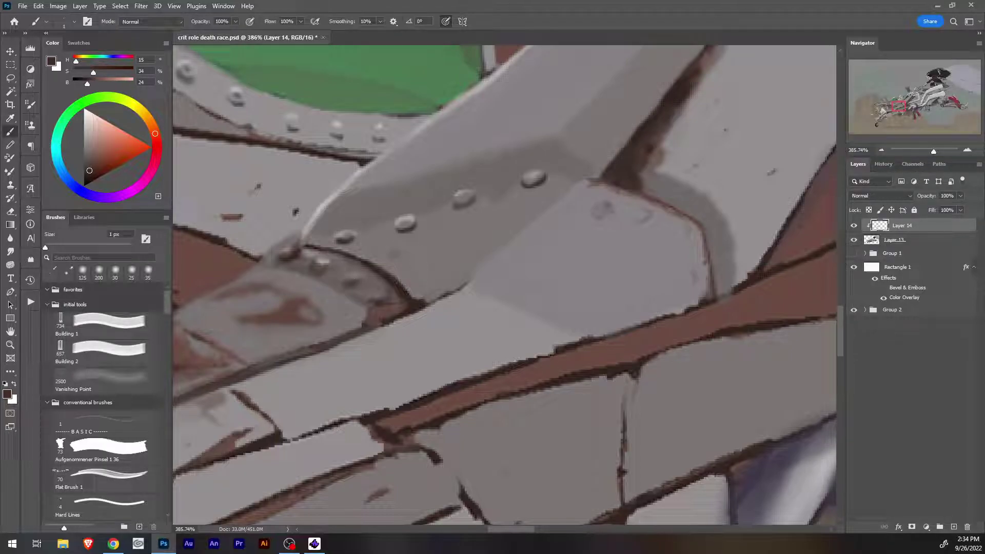
key(alt)
key(alt)
key(b)
drag(343, 244, 360, 233)
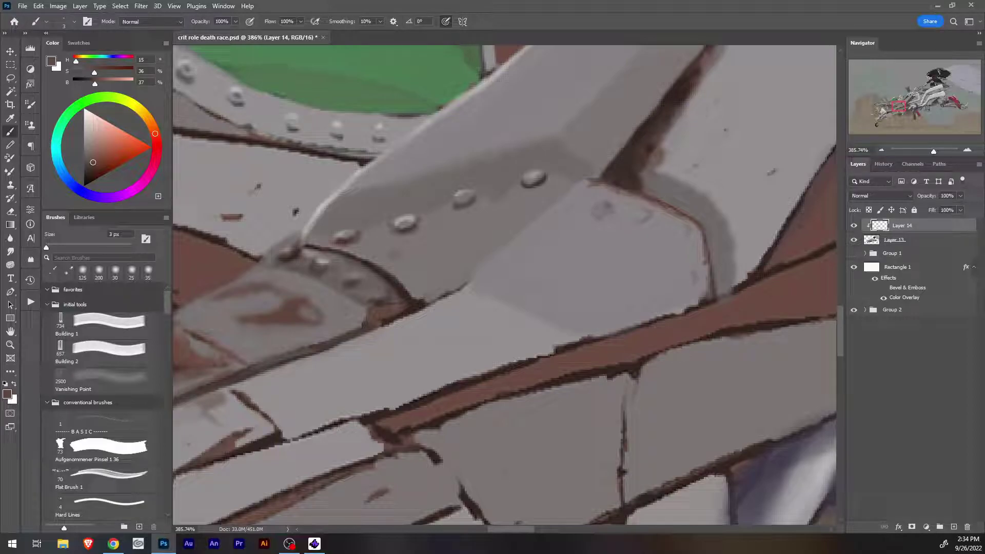
mouse_move(453, 206)
mouse_down()
mouse_move(480, 196)
mouse_move(466, 211)
mouse_up()
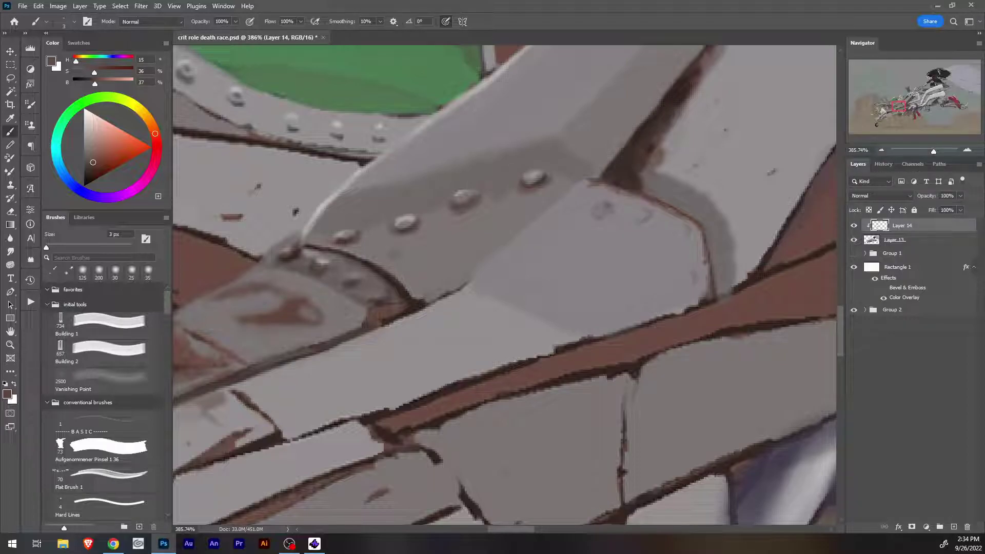
Paint dark grime marks (H 14, S 20, B 31) between the rivets on the spike's base with a 2 px brush.
alt+click(623, 177)
alt+click(631, 186)
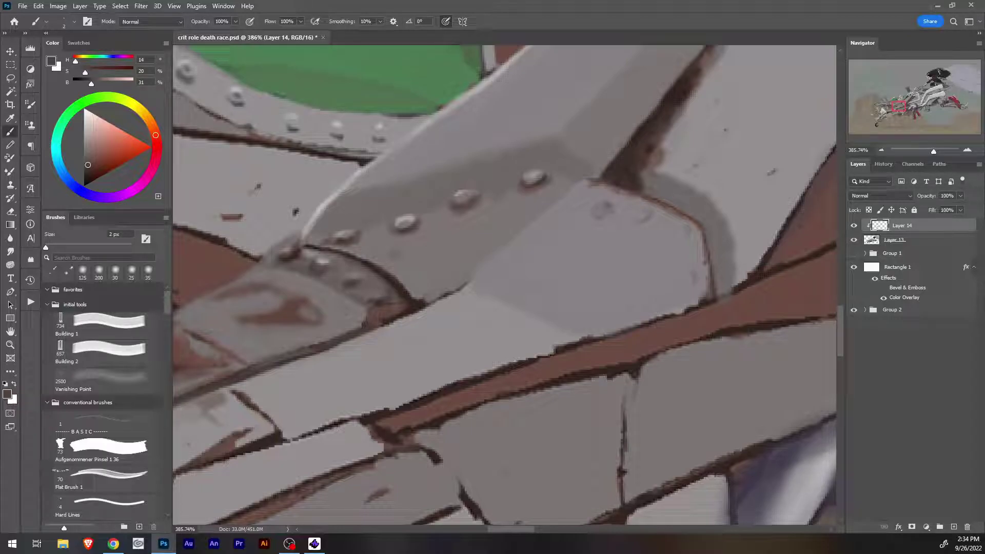
mouse_move(388, 229)
mouse_down()
mouse_move(380, 233)
mouse_move(433, 215)
mouse_up()
drag(522, 185, 508, 193)
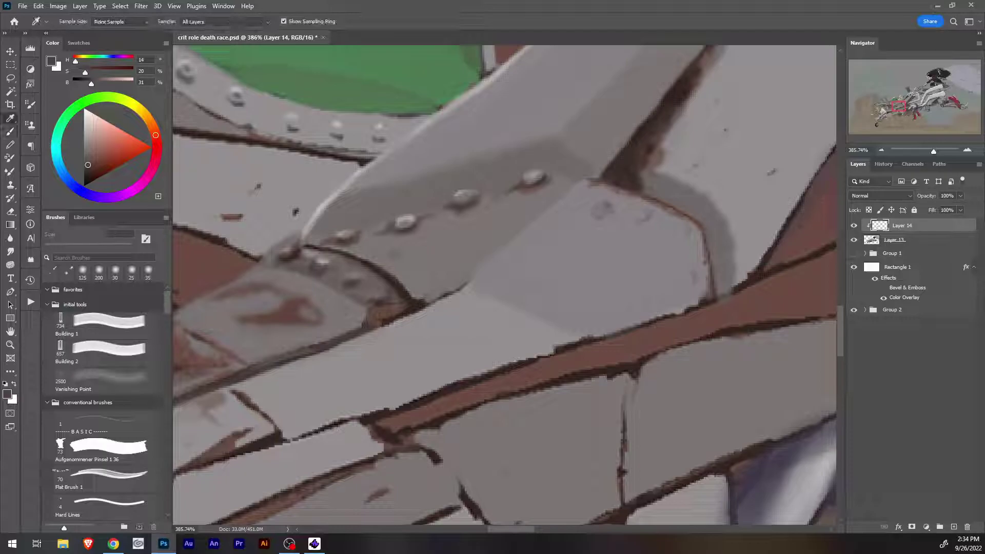
Clean up the edge between the spike's base and the long plate using sampled grey (H 329, S 4, B 53).
alt+click(480, 281)
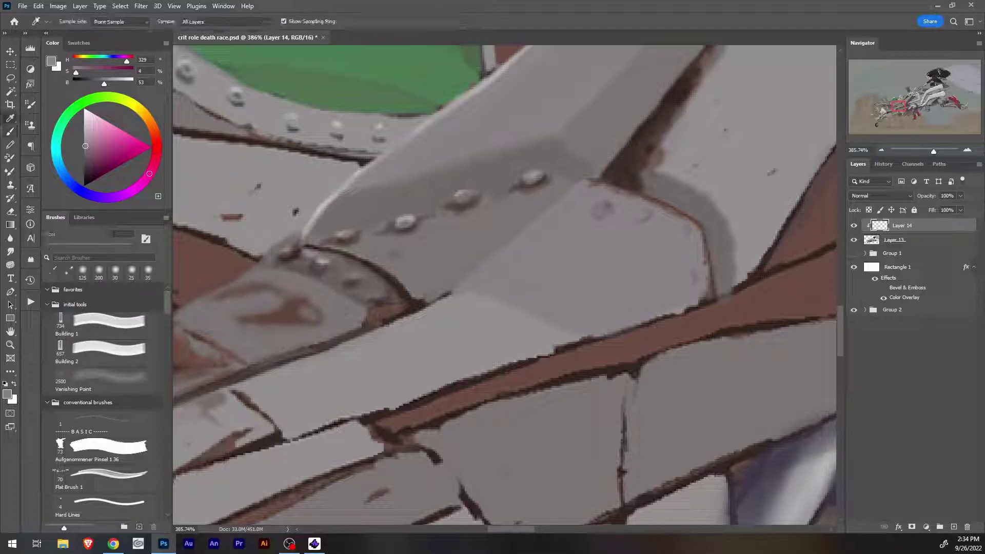
alt+click(624, 178)
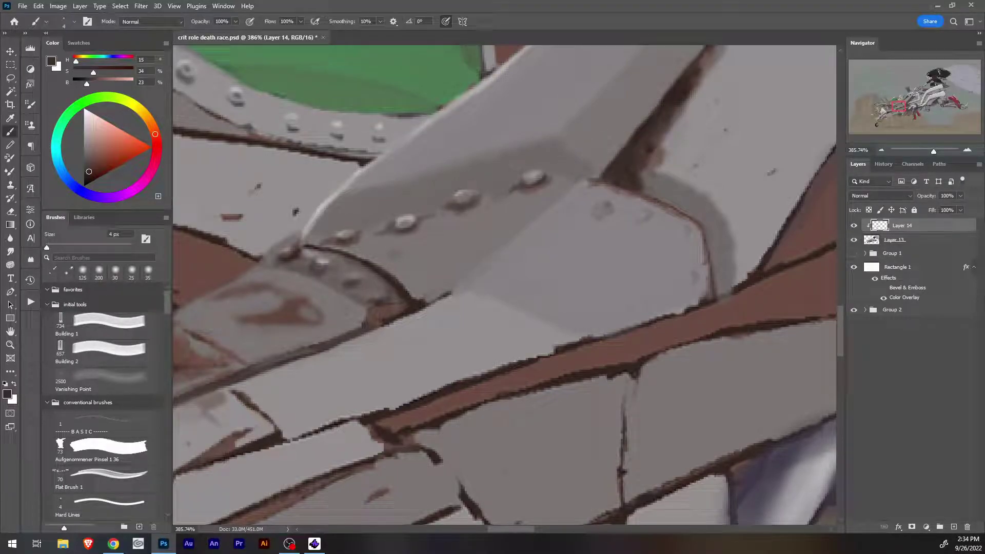
alt+click(494, 295)
key(alt)
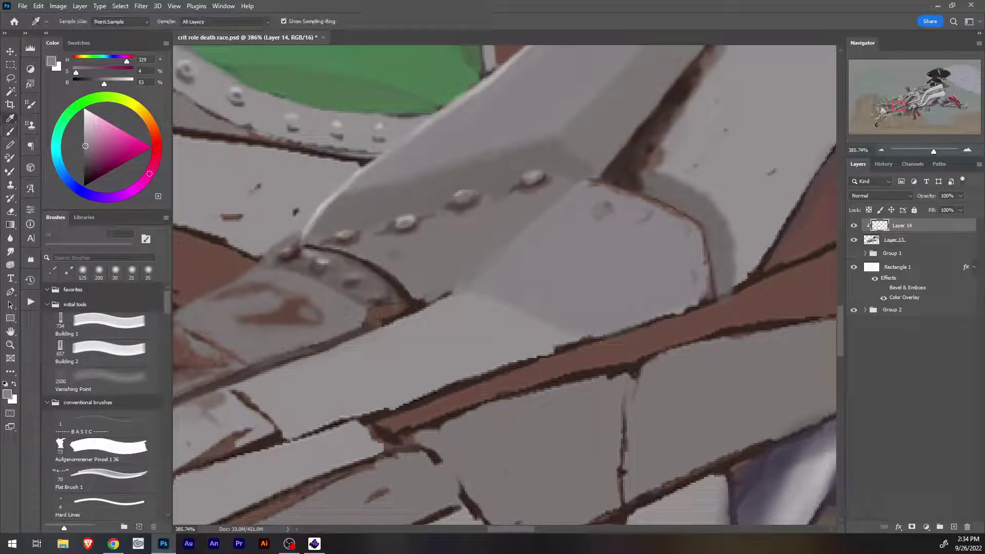
Paint a thin highlight in light grey (H 19, S 8, B 69) along the long plate's upper edge with a 3 px brush.
alt+click(460, 87)
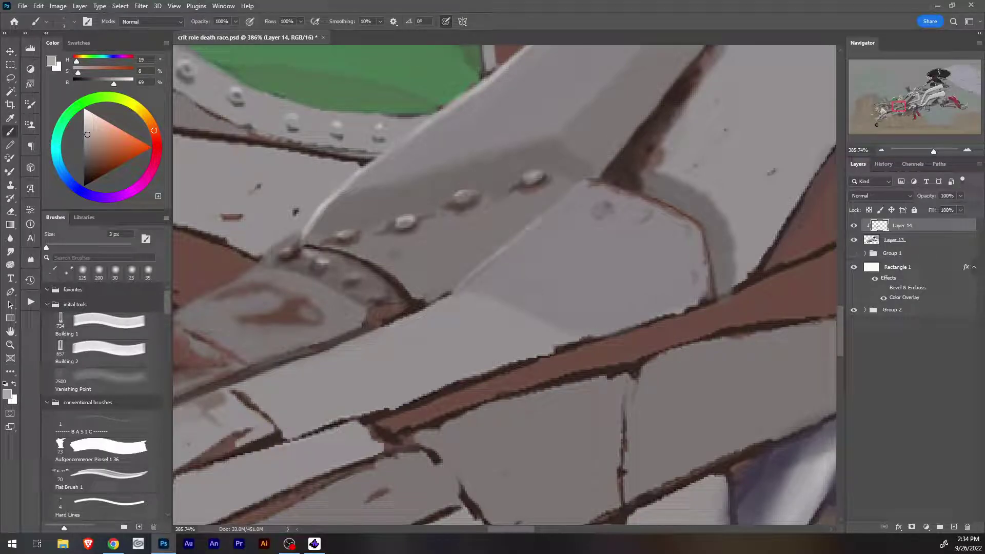
drag(454, 290, 427, 304)
alt+click(417, 303)
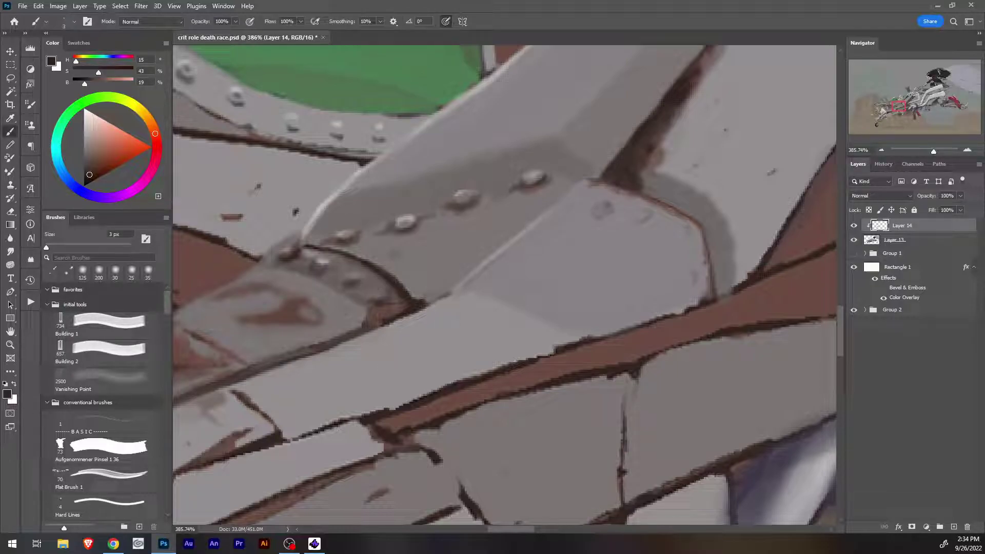
Paint over the mid-grey band around the long plate's rounded end in light grey (H 0, S 2, B 58), reducing the brush from 20 to 10 px.
scroll(505, 285, down, 8)
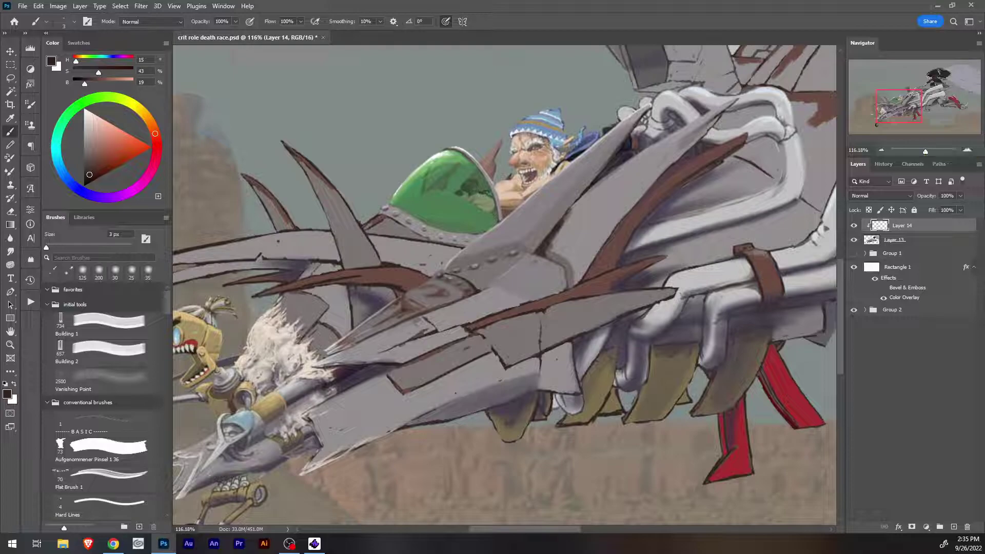
key(e)
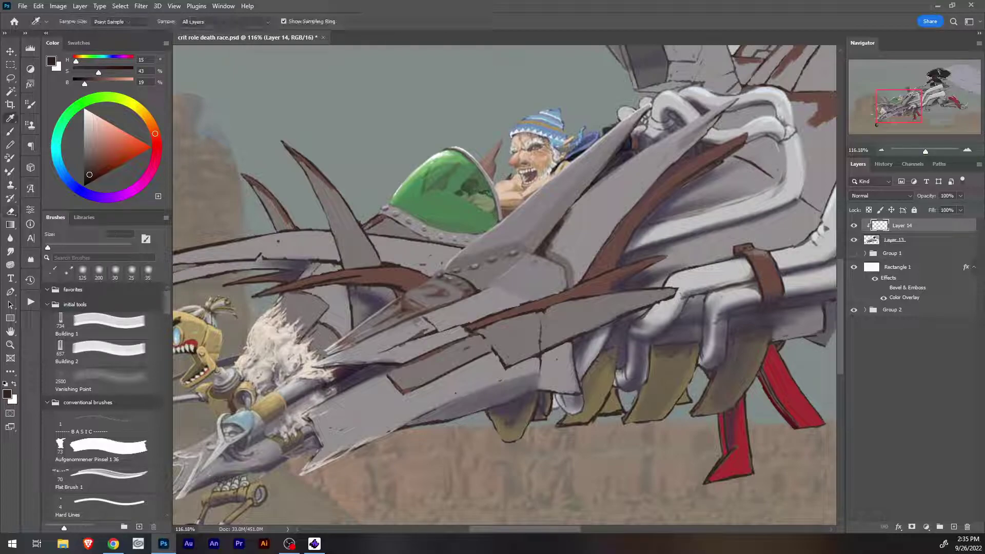
key(b)
key(bracketright)
key(bracketright)
key(bracketright)
key(bracketright)
key(bracketright)
key(bracketright)
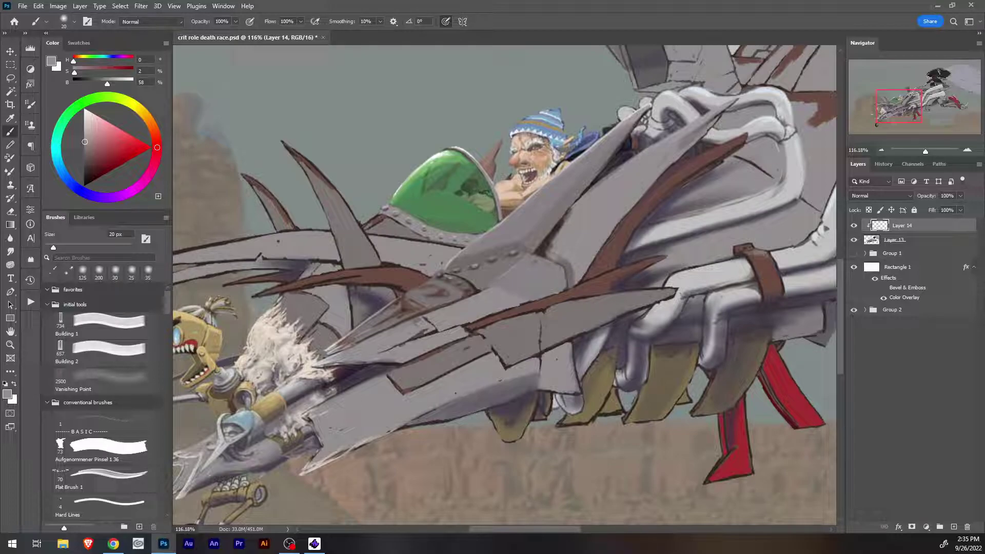
key(bracketleft)
key(bracketleft)
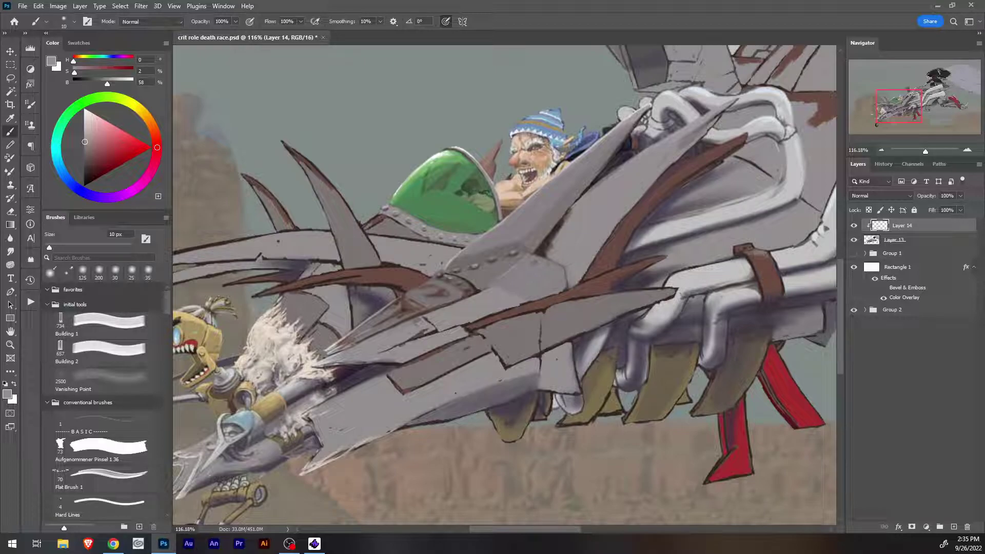
Shade the far facet of the long plate's rounded end in darker grey (H 6, S 7, B 44), using brush sizes of 20 and 10 px.
key(i)
key(b)
key(bracketright)
key(bracketright)
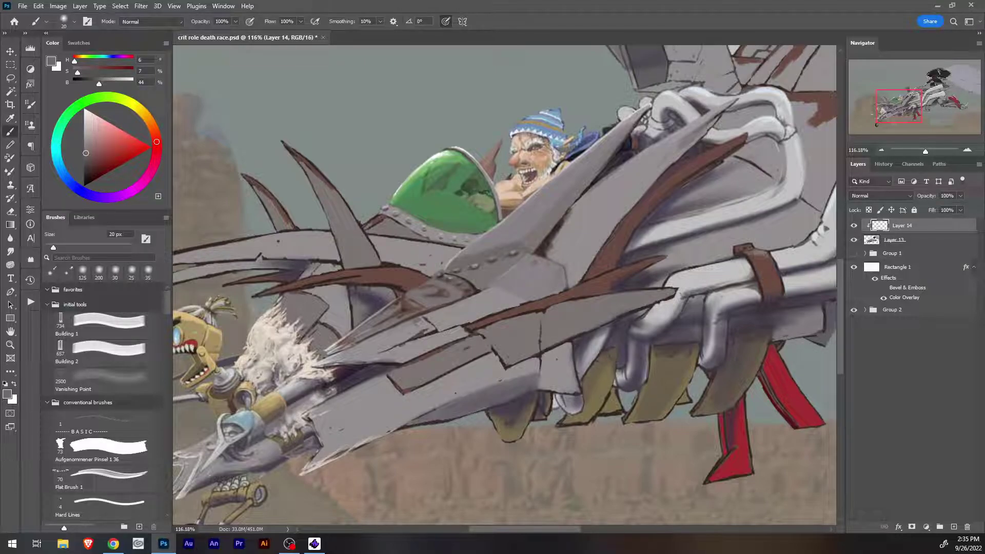
key(bracketleft)
key(bracketleft)
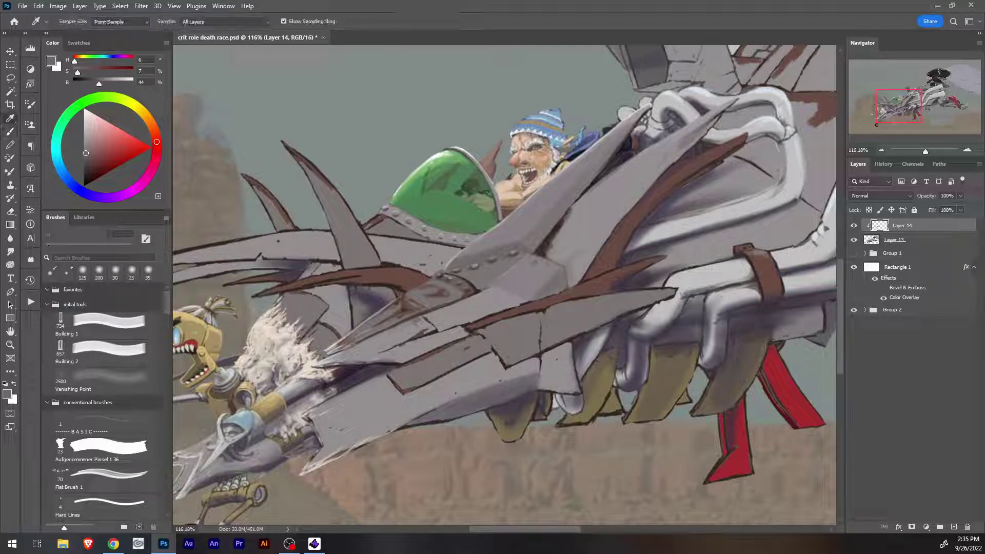
Shade the second large spike in grey (H 9, S 5, B 51) and add rust (H 13, S 34, B 40) beside its gap with a 6 px brush.
alt+click(687, 139)
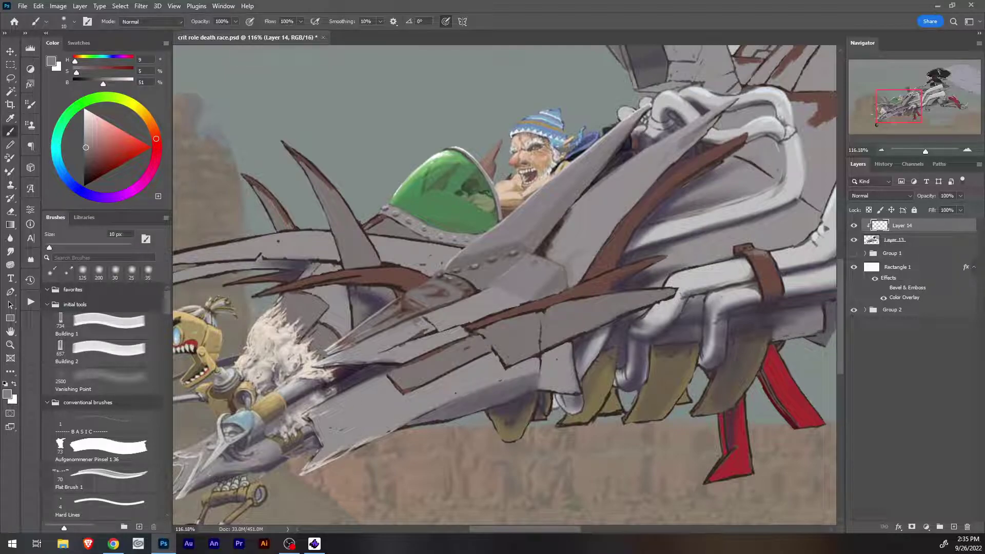
mouse_move(588, 251)
mouse_down()
mouse_move(575, 273)
mouse_move(603, 236)
mouse_up()
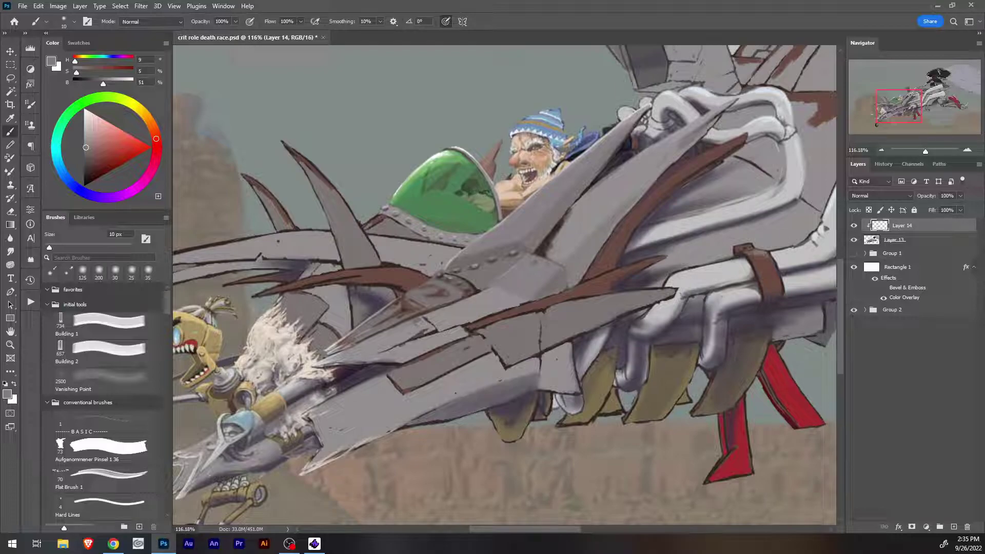
alt+click(435, 295)
key(bracketleft)
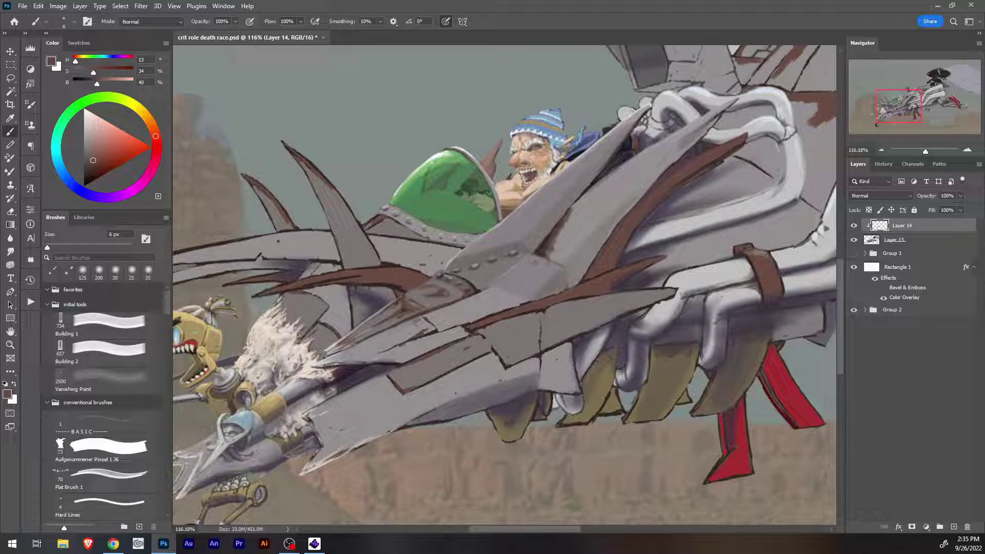
Look over the riveted plates, the front prongs and the robot figure at the nose of the vehicle.
alt+click(579, 214)
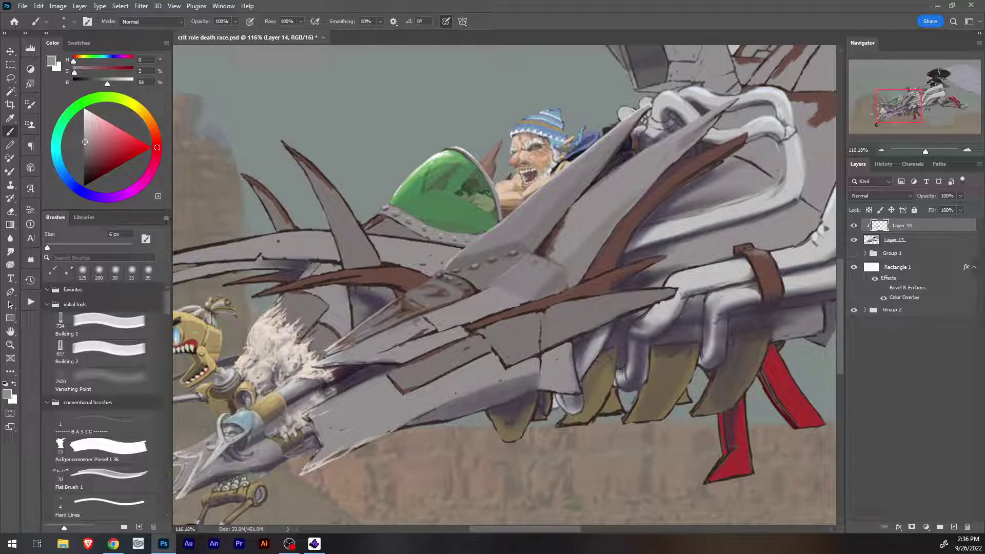
drag(925, 151, 934, 151)
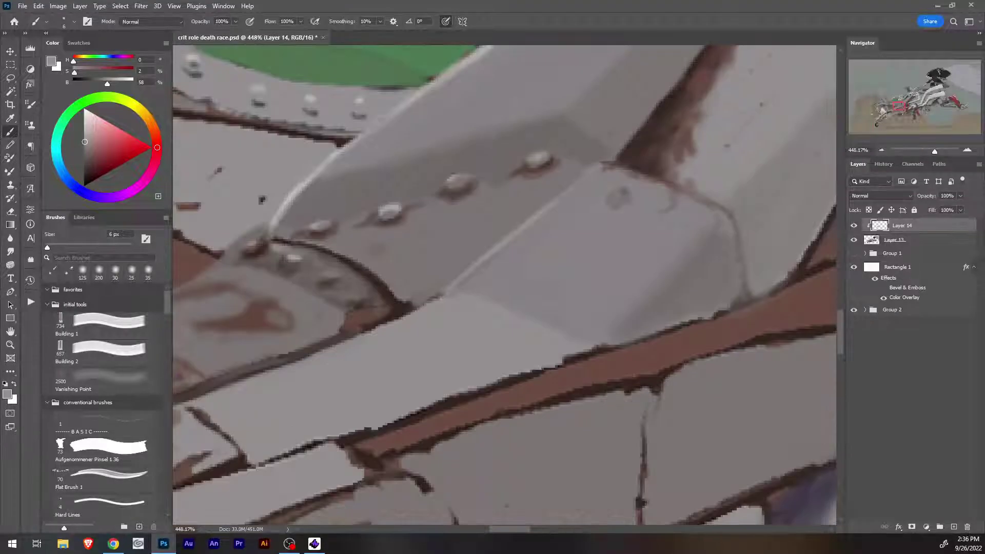
drag(898, 106, 887, 112)
scroll(506, 287, down, 4)
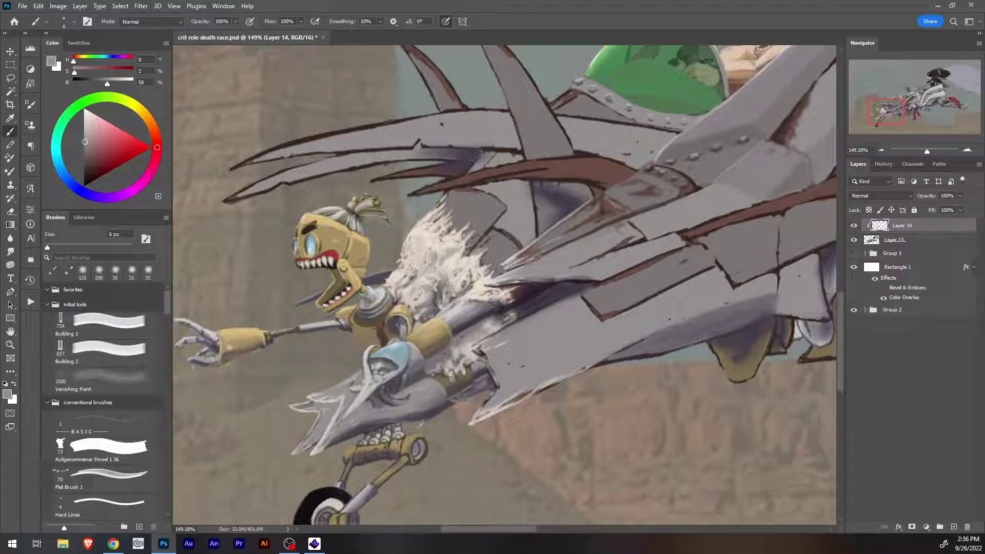
drag(505, 287, 400, 268)
drag(493, 246, 759, 387)
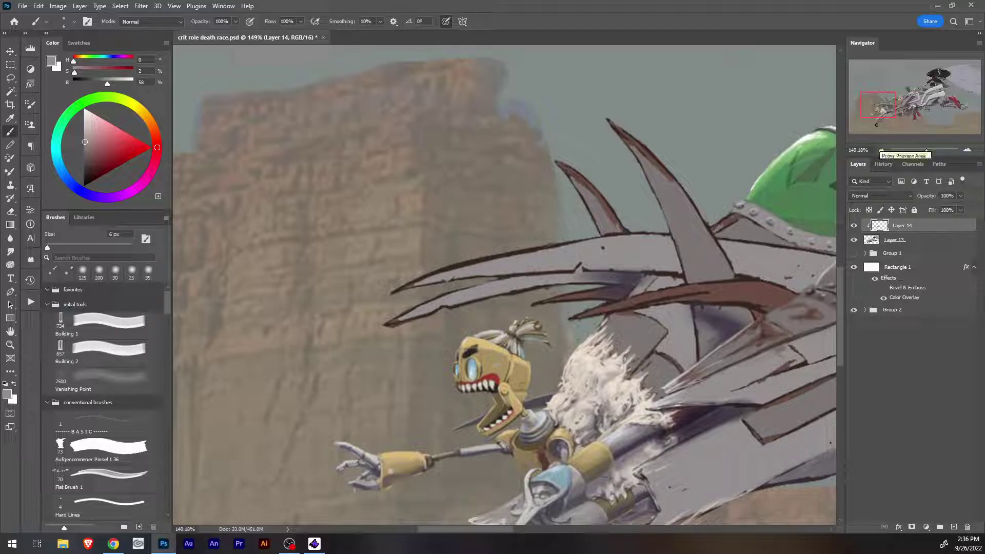
key(alt)
key(b)
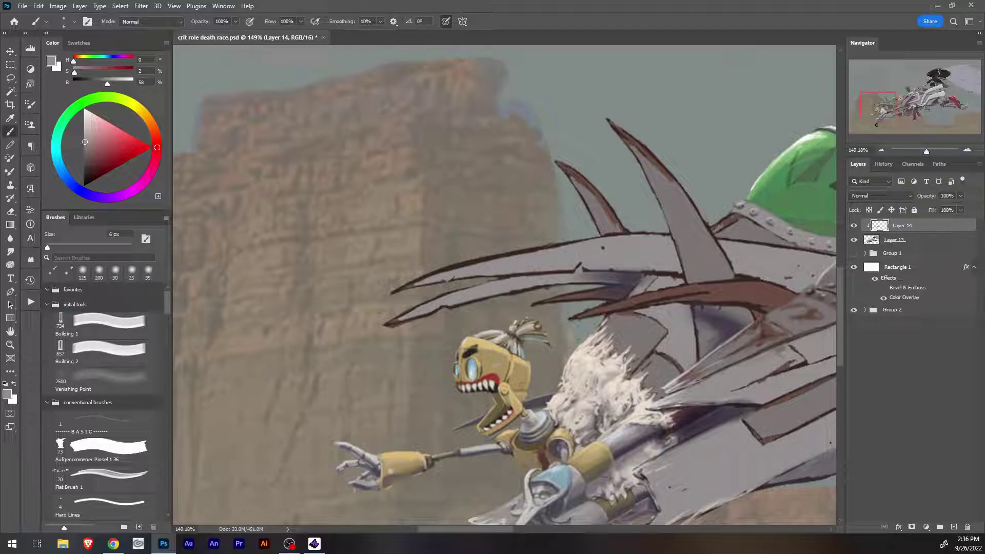
drag(564, 359, 526, 227)
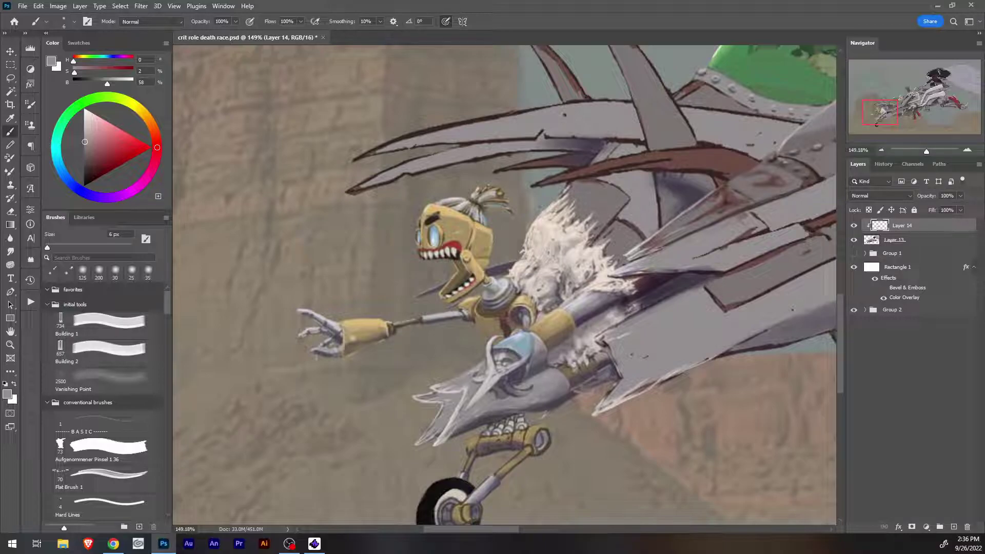
drag(538, 307, 491, 289)
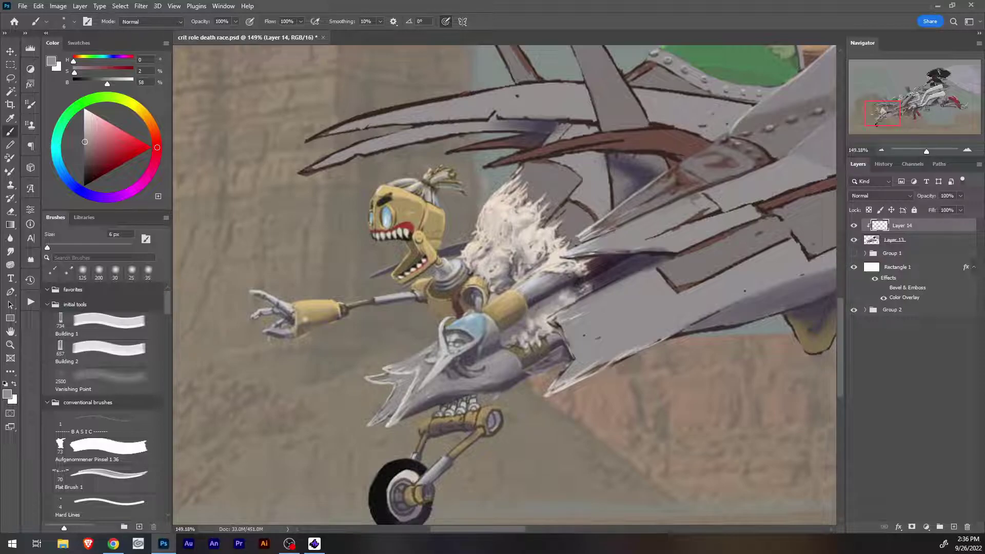
Repaint the dark outline along the top edge of the upper front prong in rust brown with a smaller brush.
scroll(504, 281, up, 4)
drag(451, 184, 704, 497)
alt+click(561, 222)
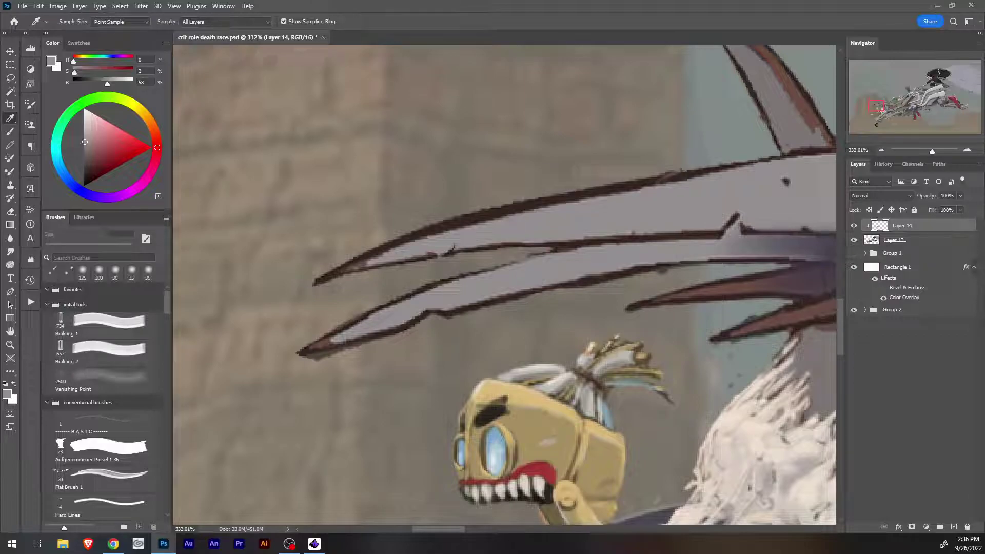
alt+click(729, 295)
key(bracketleft)
key(bracketleft)
key(bracketleft)
mouse_move(505, 208)
mouse_down()
mouse_move(315, 282)
mouse_move(542, 199)
mouse_move(734, 166)
mouse_up()
drag(603, 190, 647, 181)
drag(713, 169, 820, 151)
drag(785, 181, 574, 160)
key(])
drag(604, 131, 725, 131)
Paint a light grey (H 0, S 5, B 74) highlight over the outer end of the upper front prong, varying the brush size.
alt+click(626, 152)
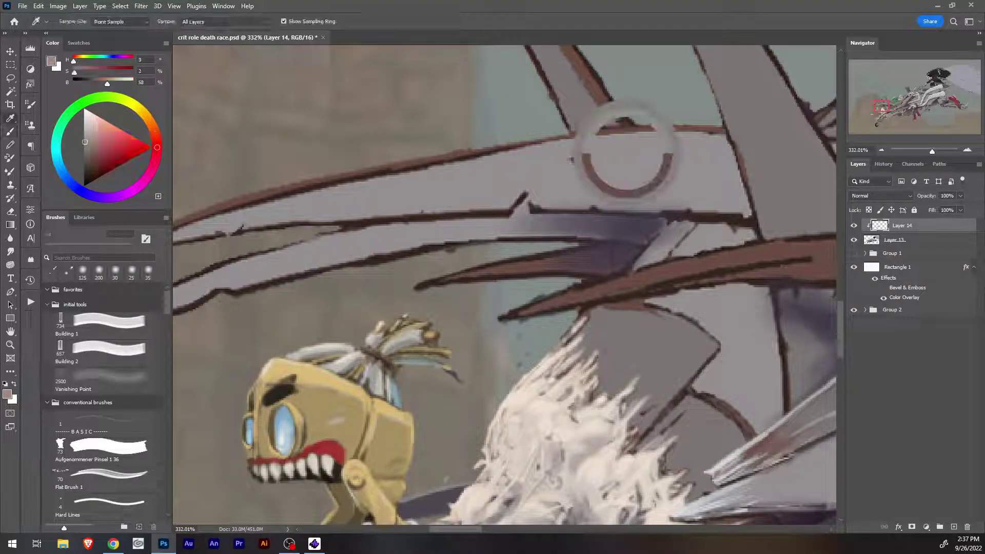
click(87, 130)
mouse_move(279, 198)
mouse_down()
mouse_move(361, 177)
mouse_move(261, 202)
mouse_up()
drag(367, 176, 214, 214)
key(bracketright)
key(bracketright)
mouse_move(267, 231)
mouse_down()
mouse_move(244, 209)
mouse_move(415, 231)
mouse_up()
key(bracketright)
key(bracketright)
mouse_move(428, 199)
mouse_down()
mouse_move(515, 179)
mouse_move(380, 210)
mouse_move(298, 244)
mouse_up()
Extend the light grey highlight along the upper prong's top edge towards its base with a 5 px brush.
key(bracketleft)
key(bracketleft)
drag(345, 217, 265, 256)
drag(444, 191, 602, 160)
drag(518, 180, 649, 151)
drag(567, 163, 769, 136)
drag(698, 139, 826, 132)
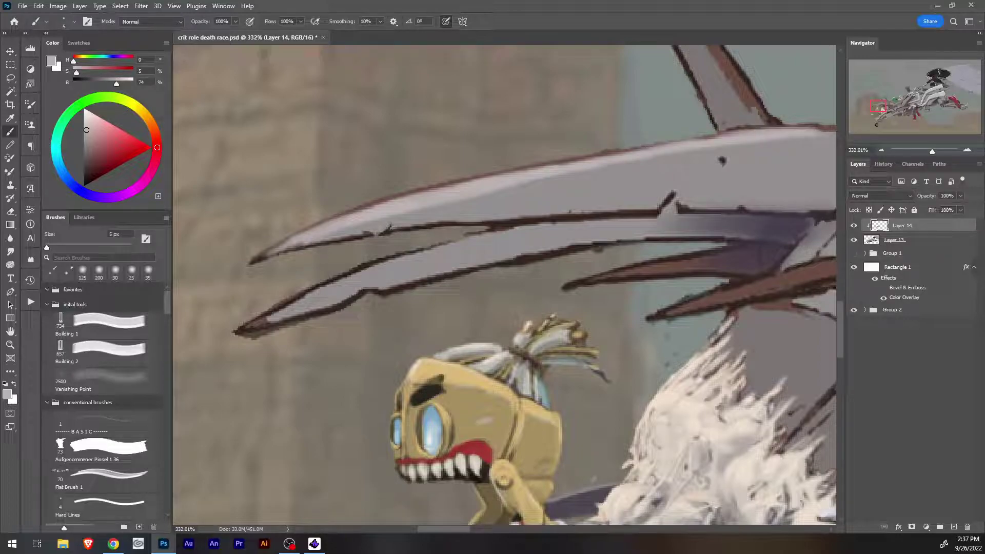
Highlight the top edge of the lower front prong in light grey (H 0, S 5, B 74) with a 4 px brush.
drag(759, 185, 463, 249)
drag(494, 193, 578, 195)
mouse_move(411, 308)
mouse_down()
mouse_move(409, 264)
mouse_move(685, 244)
mouse_up()
mouse_move(445, 240)
mouse_down()
mouse_move(487, 226)
mouse_move(299, 287)
mouse_up()
drag(356, 264, 266, 303)
drag(318, 277, 256, 310)
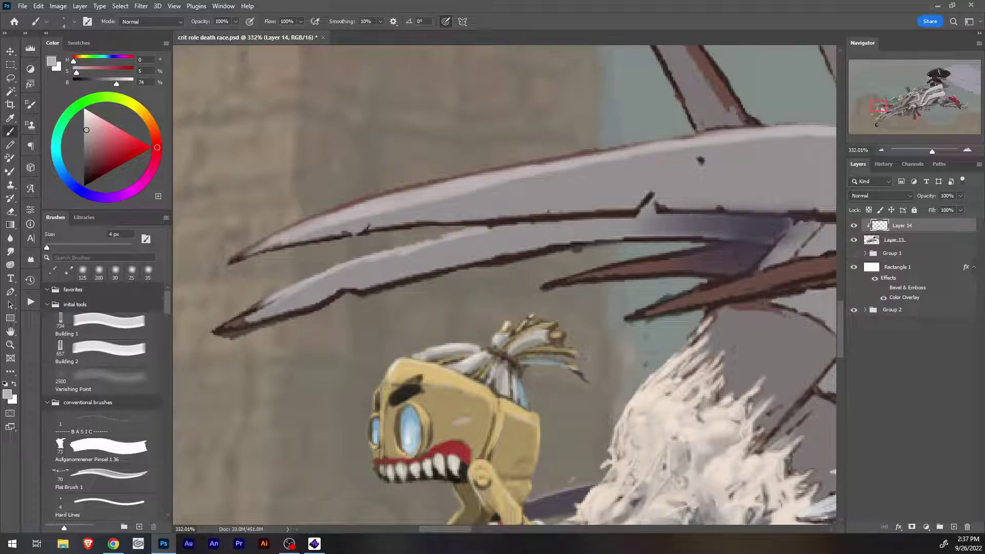
Paint over the dark outlines at the tips of both front prongs in rust brown (H 15, S 32, B 46).
alt+click(328, 211)
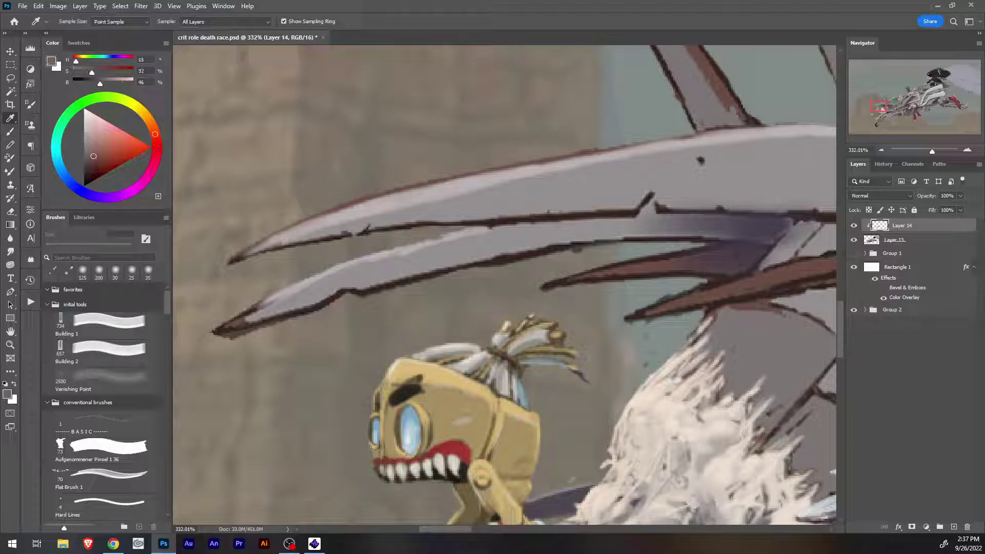
mouse_move(326, 268)
mouse_down()
mouse_move(264, 302)
mouse_move(324, 273)
mouse_up()
drag(254, 307, 214, 333)
drag(246, 255, 228, 264)
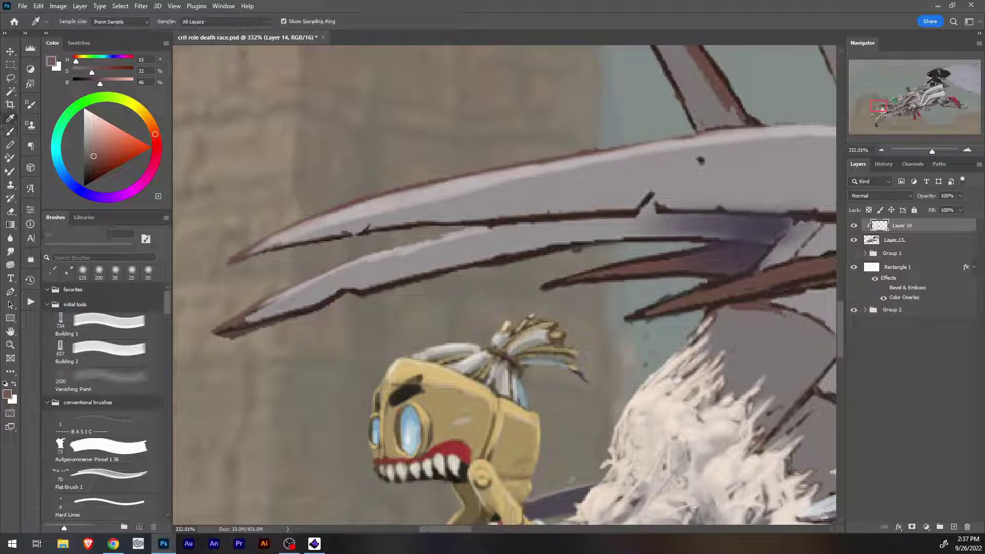
Add near-white (H 1, S 0, B 84) edge highlights and scratches to the tips of both front prongs with a 2 px brush.
alt+click(288, 238)
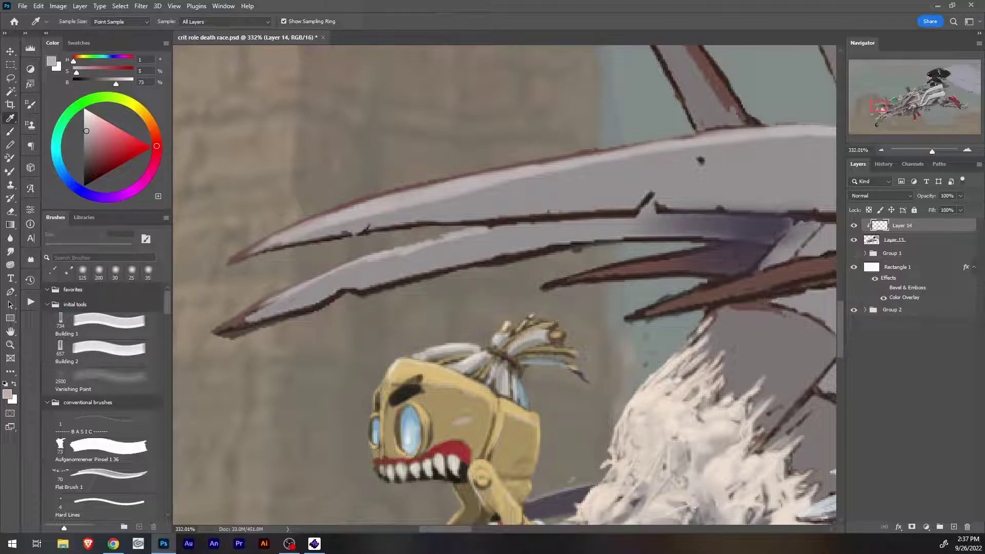
click(84, 121)
mouse_move(229, 265)
mouse_down()
mouse_move(262, 240)
mouse_move(266, 248)
mouse_move(302, 240)
mouse_move(257, 253)
mouse_up()
mouse_move(246, 257)
mouse_down()
mouse_move(336, 226)
mouse_move(311, 218)
mouse_up()
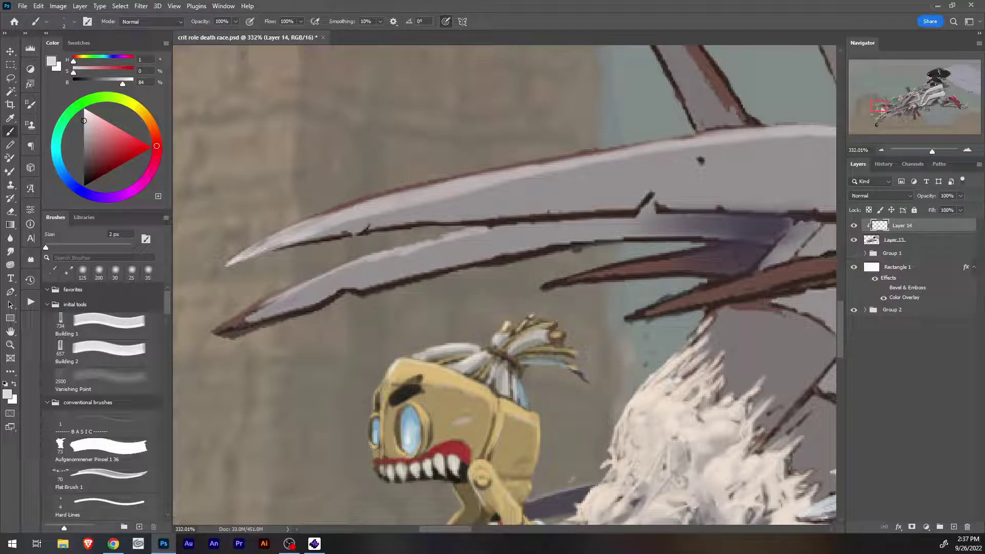
mouse_move(215, 332)
mouse_down()
mouse_move(277, 296)
mouse_move(233, 327)
mouse_move(318, 309)
mouse_move(334, 290)
mouse_move(362, 281)
mouse_move(327, 274)
mouse_up()
drag(286, 303, 304, 295)
drag(306, 230, 326, 222)
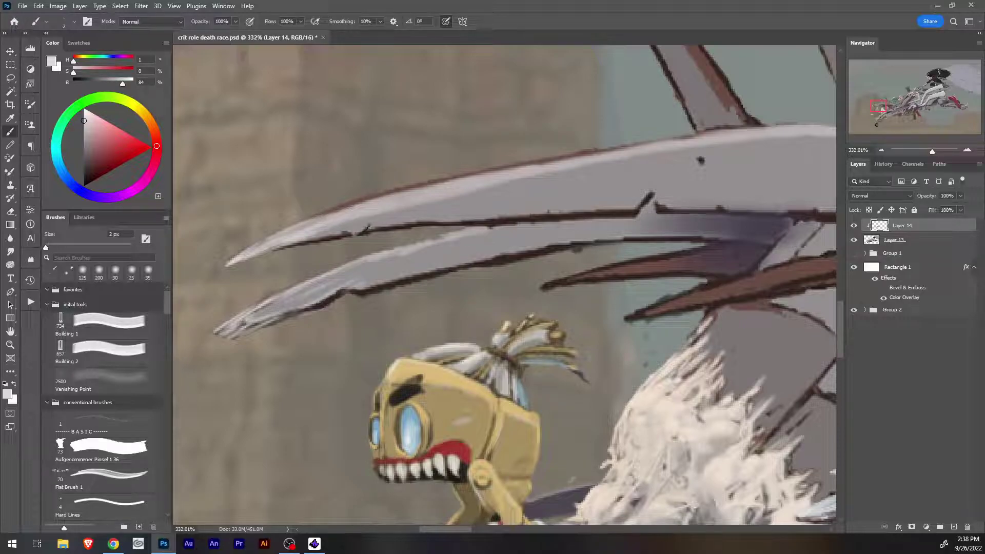
Paint over the black nick on the upper prong's lower edge in purplish grey (H 275, S 10, B 39) with a 4 px brush.
scroll(505, 284, down, 10)
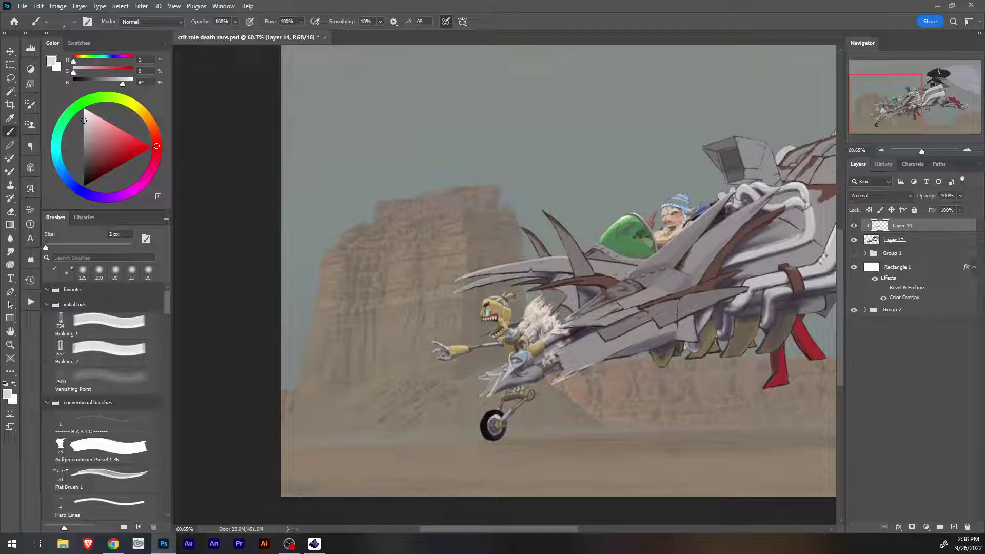
scroll(505, 285, up, 5)
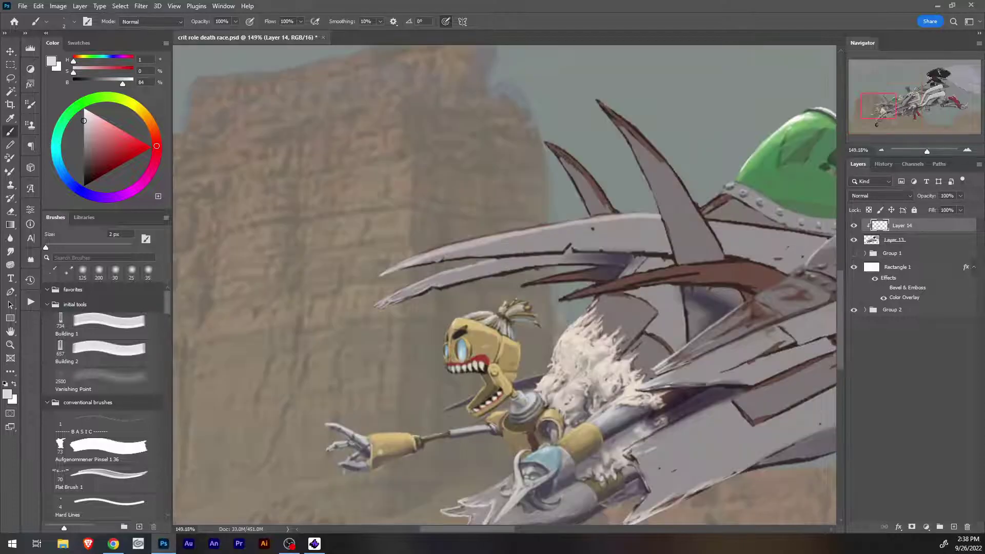
scroll(508, 288, up, 4)
key(i)
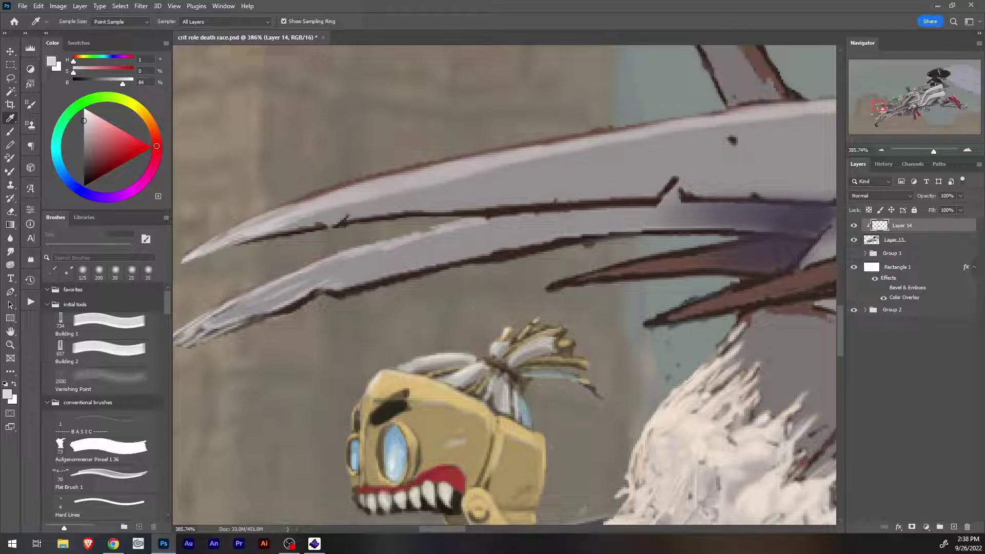
alt+click(500, 398)
key(bracketright)
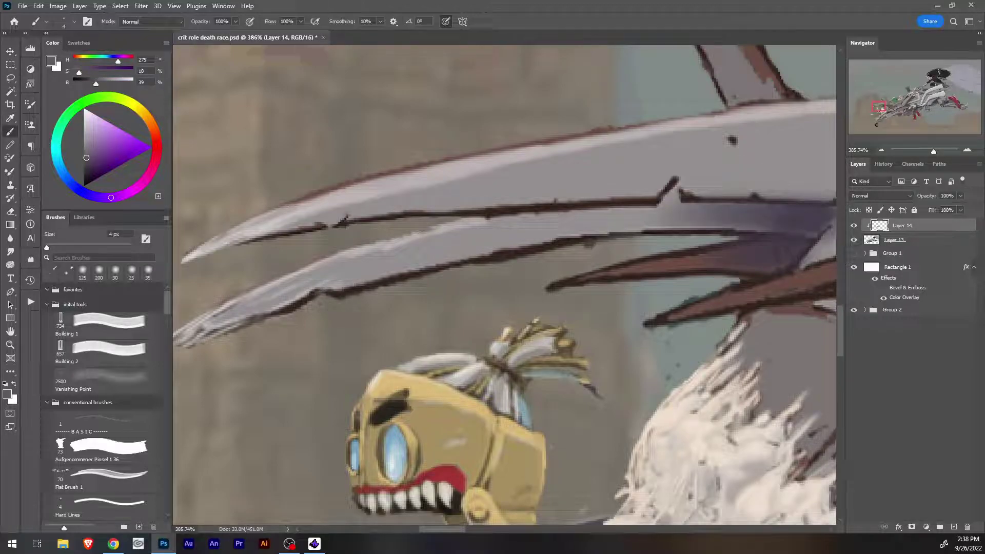
drag(329, 224, 345, 216)
alt+click(336, 218)
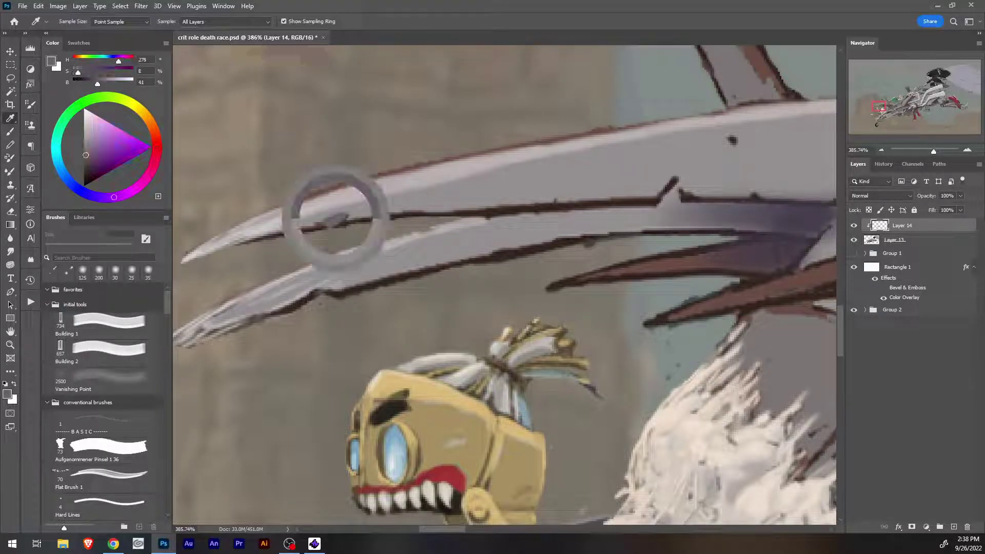
Shade the upper prong's outer end and cover its lower outline around the nick in mid grey (H 329, S 3, B 53).
alt+click(340, 214)
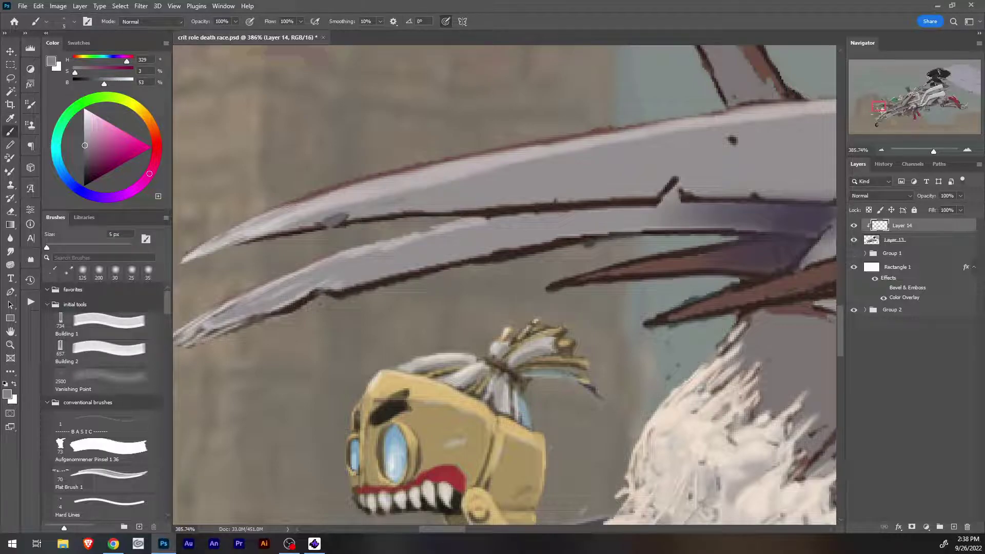
mouse_move(449, 181)
mouse_down()
mouse_move(320, 211)
mouse_move(258, 238)
mouse_move(319, 225)
mouse_move(242, 243)
mouse_up()
key(bracketleft)
key(bracketleft)
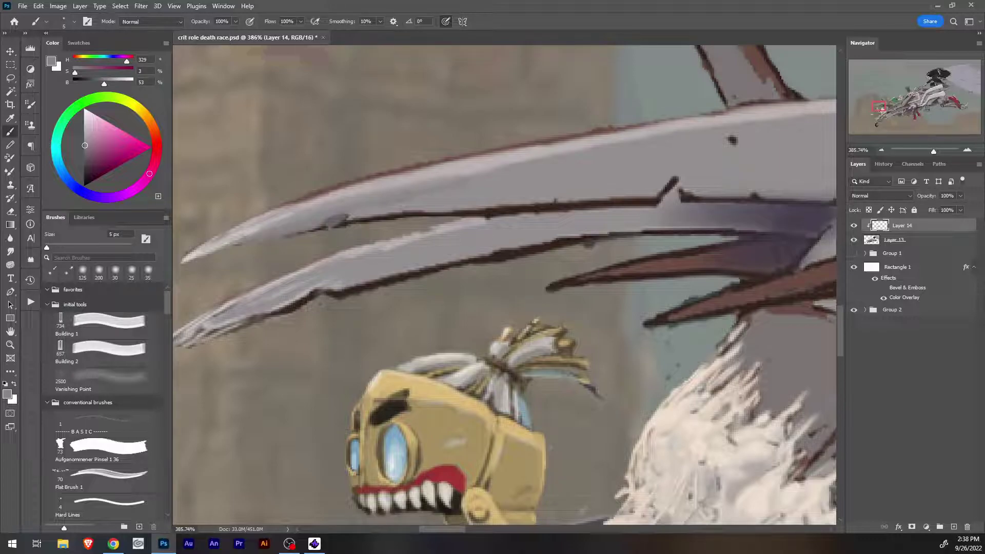
drag(301, 232, 418, 215)
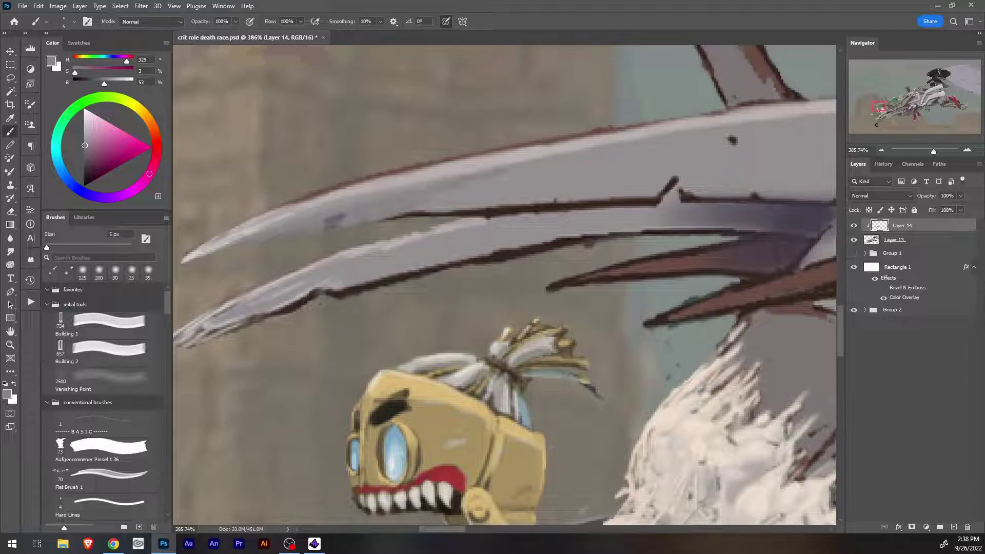
drag(344, 203, 376, 194)
Extend the mid-grey shading beneath the upper prong's highlight towards its base with an 8 px brush, then enlarge the brush to 15 px.
key(bracketright)
key(bracketright)
key(bracketright)
drag(455, 175, 810, 128)
drag(879, 106, 893, 104)
drag(933, 151, 928, 151)
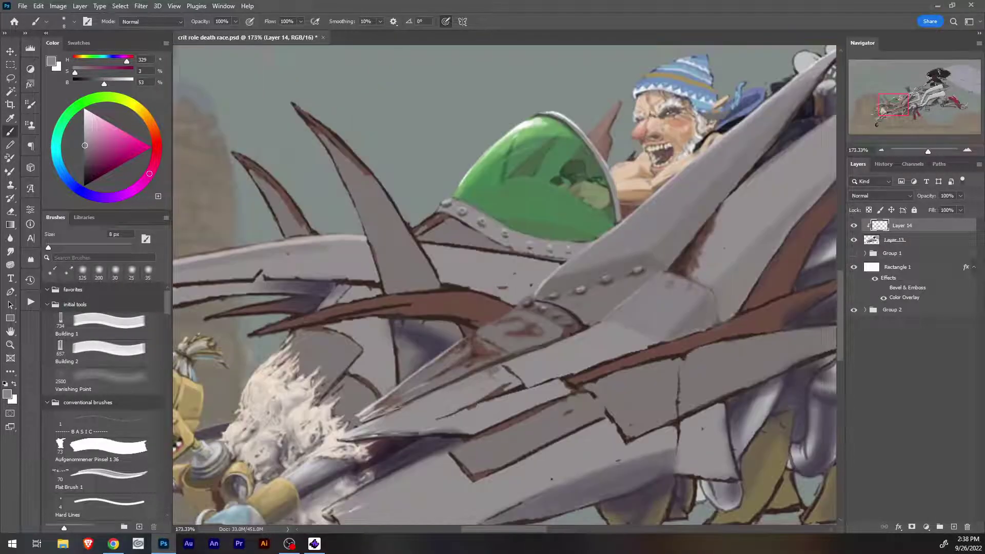
key(bracketright)
key(bracketright)
key(bracketright)
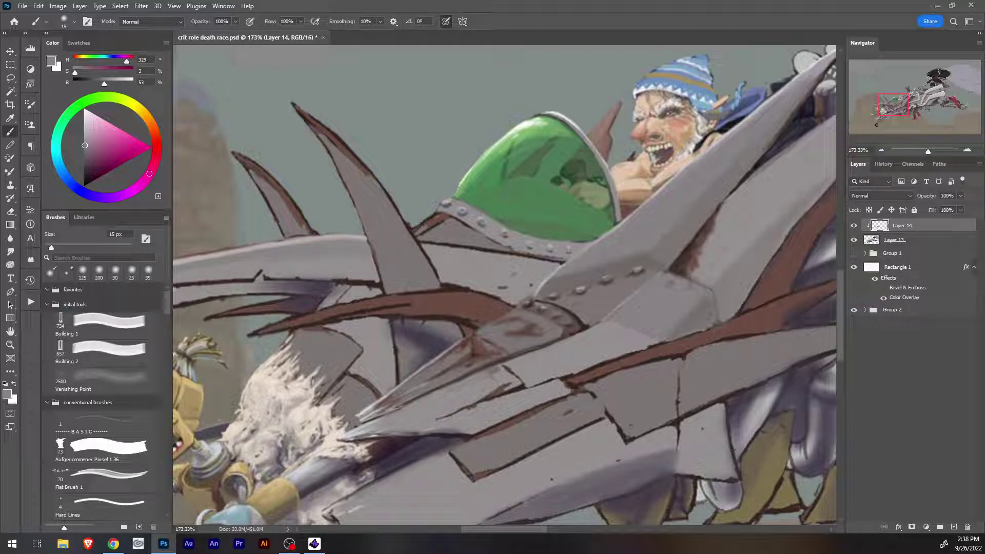
Paint a thin light grey (H 6, S 5, B 73) highlight along the plate's top edge between the tall spike and the riveted dome rim.
key(i)
click(330, 239)
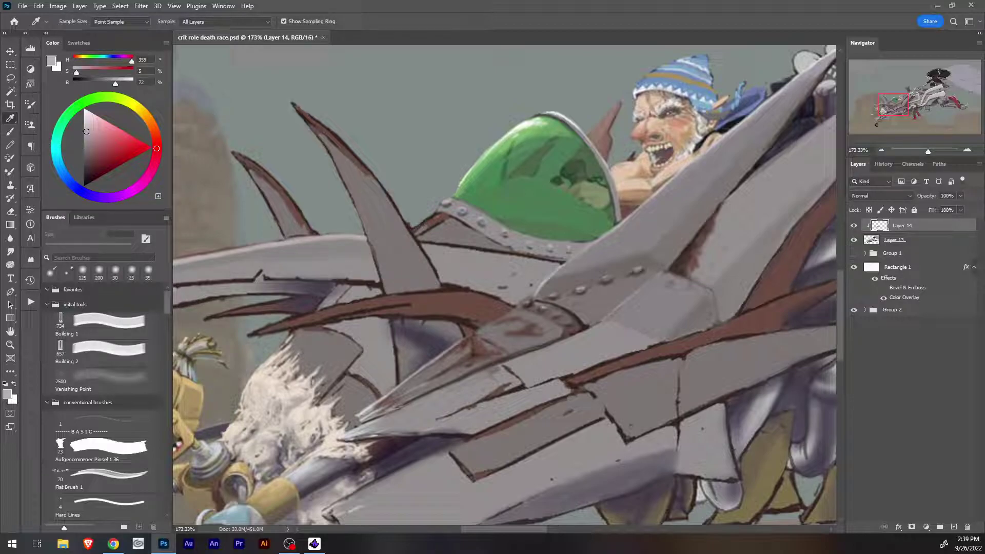
click(343, 236)
mouse_move(342, 235)
mouse_down()
mouse_move(341, 222)
mouse_move(359, 229)
mouse_up()
key(b)
key(bracketleft)
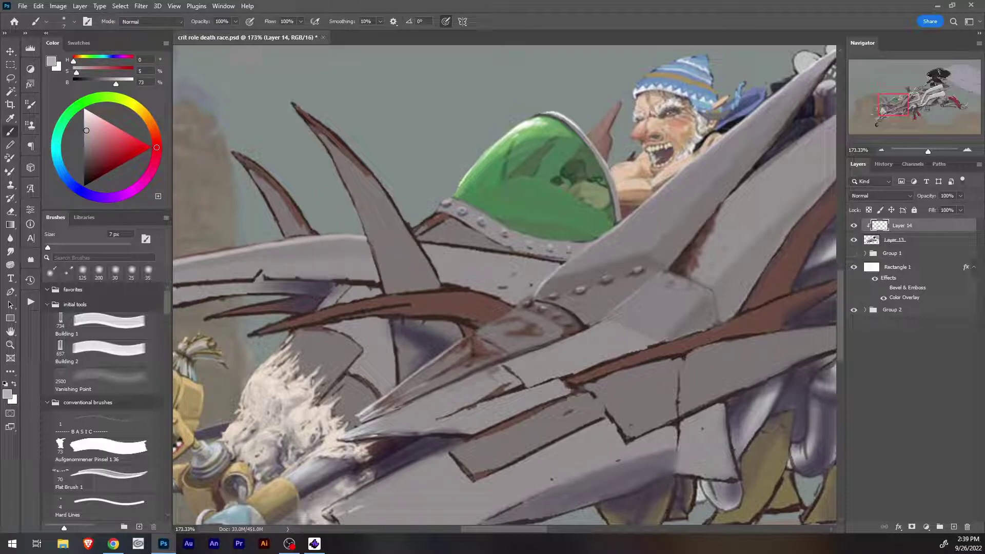
key(bracketleft)
key(bracketleft)
key(bracketleft)
key(bracketleft)
drag(429, 242, 566, 262)
drag(480, 251, 486, 251)
Shade the plate beneath its new highlight in mid grey (H 329, S 3, B 53) with a 20 px brush.
alt+click(230, 268)
key(])
key(bracketright)
key(bracketright)
key(bracketright)
key(bracketright)
key(bracketright)
key(bracketright)
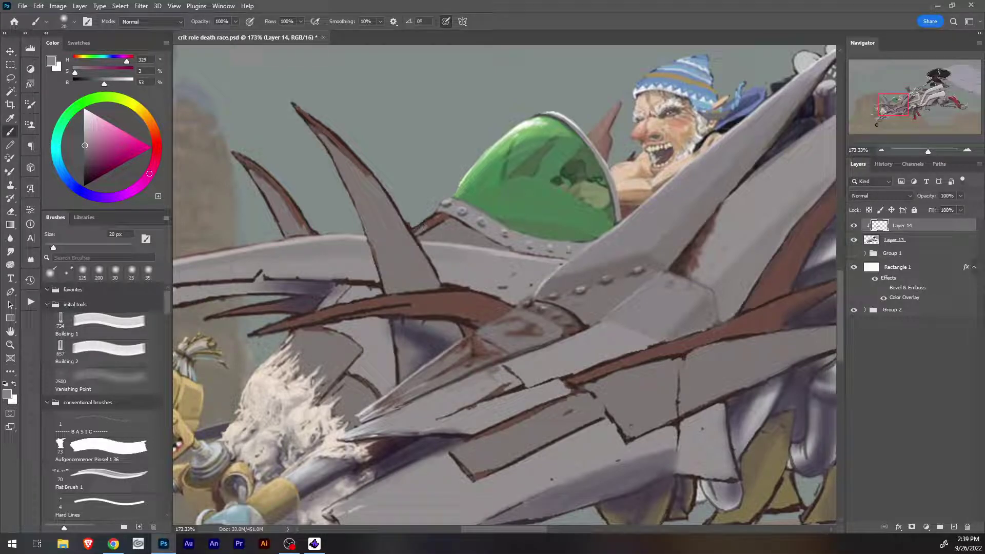
drag(461, 249, 532, 260)
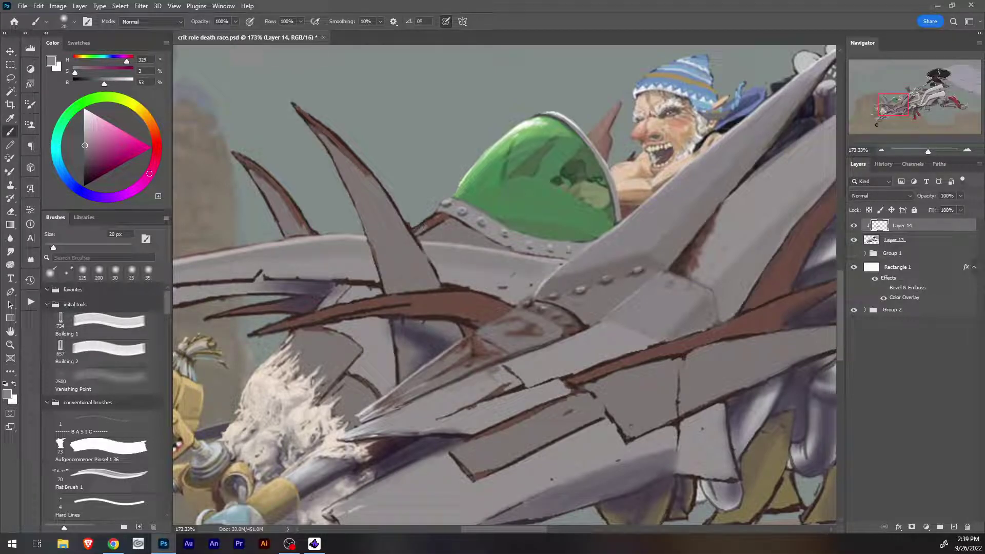
key(bracketleft)
Highlight the outer edge of the tall spike and the top edge of the curved brown spike in light grey (H 0, S 2, B 69) at 2 px.
alt+click(494, 248)
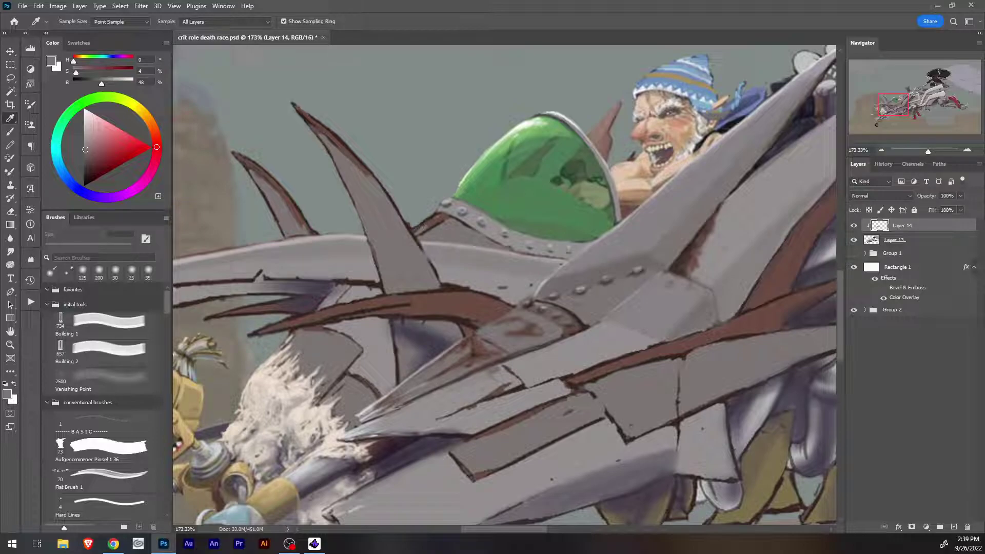
key(b)
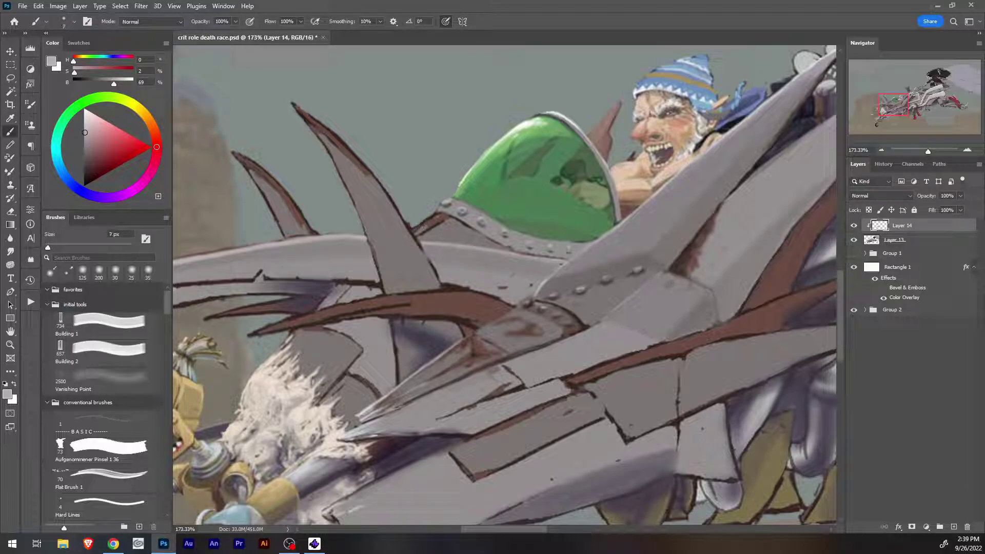
key([)
drag(293, 104, 380, 180)
drag(346, 148, 411, 230)
drag(383, 188, 439, 279)
drag(430, 263, 445, 288)
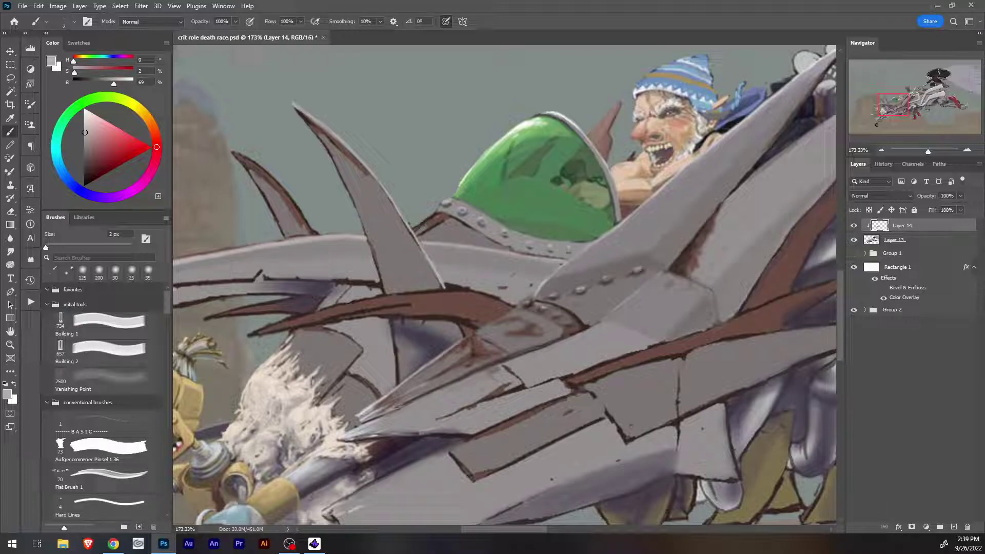
mouse_move(260, 331)
mouse_down()
mouse_move(394, 293)
mouse_move(460, 287)
mouse_move(502, 300)
mouse_up()
Paint over the leftover line art and dark speck beside the tall spike's base in grey (H 0, S 2, B 58) with a 4 px brush.
alt+click(466, 281)
key(])
key(])
key(])
key(])
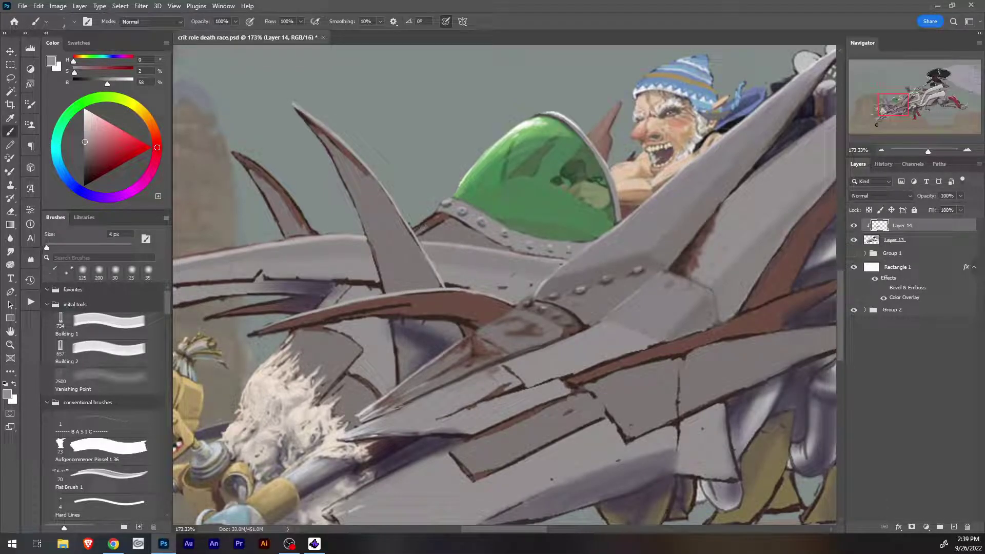
drag(445, 283, 470, 288)
drag(499, 288, 506, 287)
key(i)
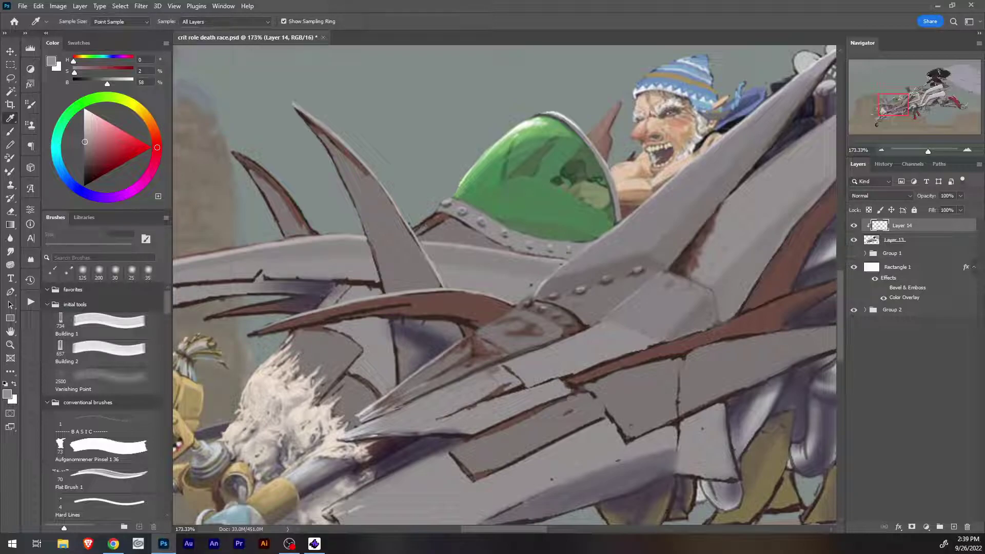
Darken the curved brown spike's upper edge beneath the tall spike (H 15, S 38, B 20) and retouch its light grey highlight at 2 px.
click(399, 308)
key(b)
drag(395, 297, 444, 288)
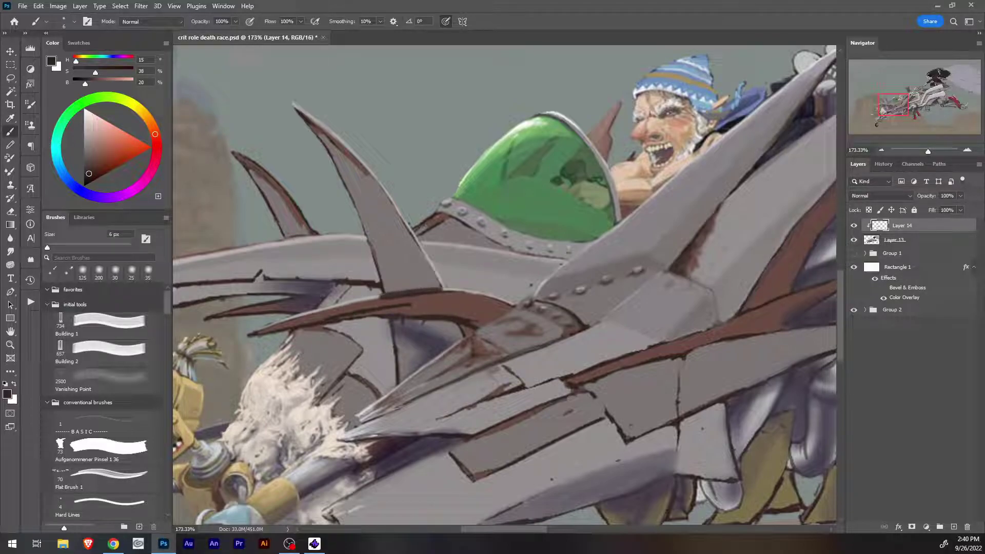
drag(364, 300, 378, 296)
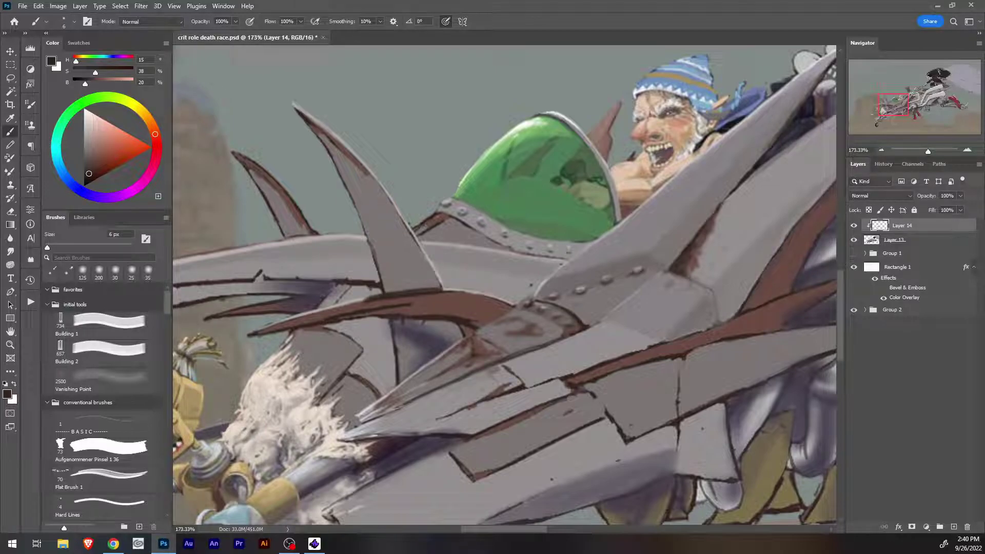
alt+click(451, 291)
key(bracketleft)
drag(436, 291, 450, 289)
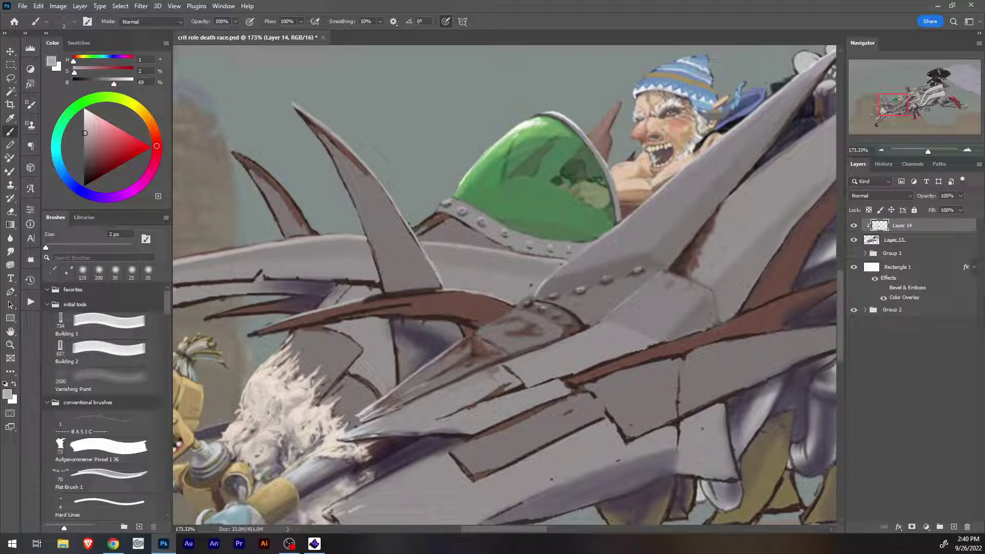
Brighten the curved spike's upper-edge highlight in pale grey (H 1, S 0, B 84) and retouch it with grey (H 7, S 3, B 64) at 2 px.
drag(927, 151, 924, 152)
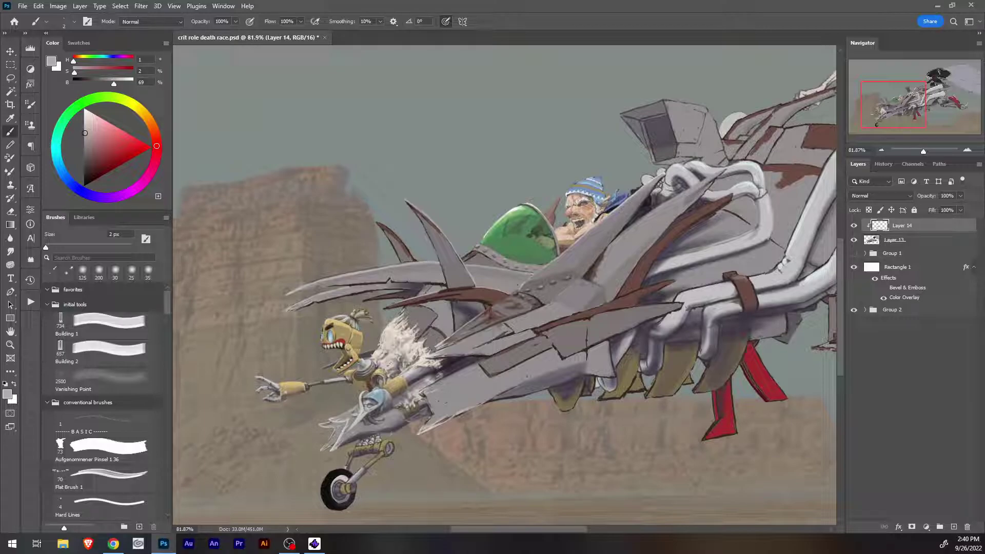
scroll(504, 285, up, 5)
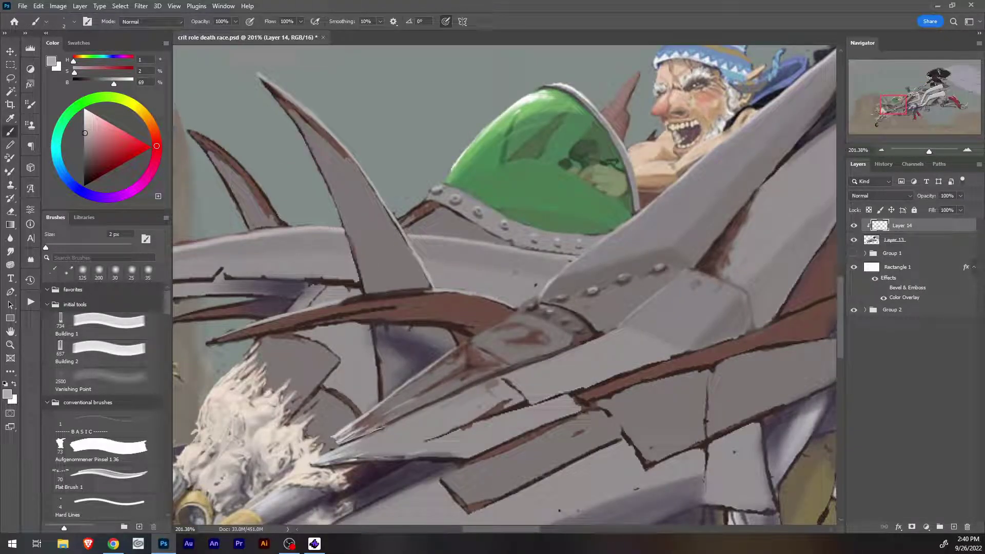
click(84, 121)
drag(359, 295, 310, 308)
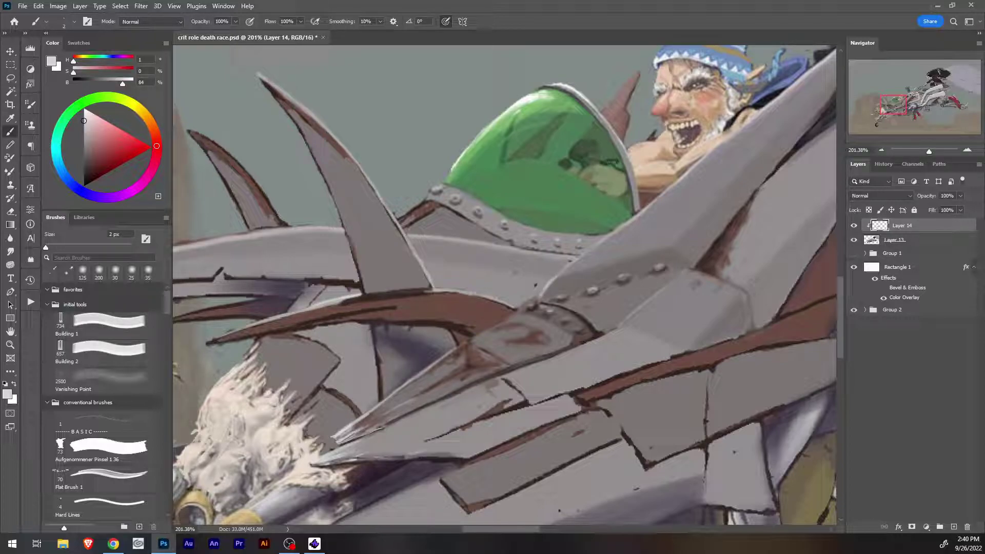
alt+click(354, 297)
mouse_move(361, 296)
mouse_down()
mouse_move(336, 304)
mouse_move(356, 302)
mouse_up()
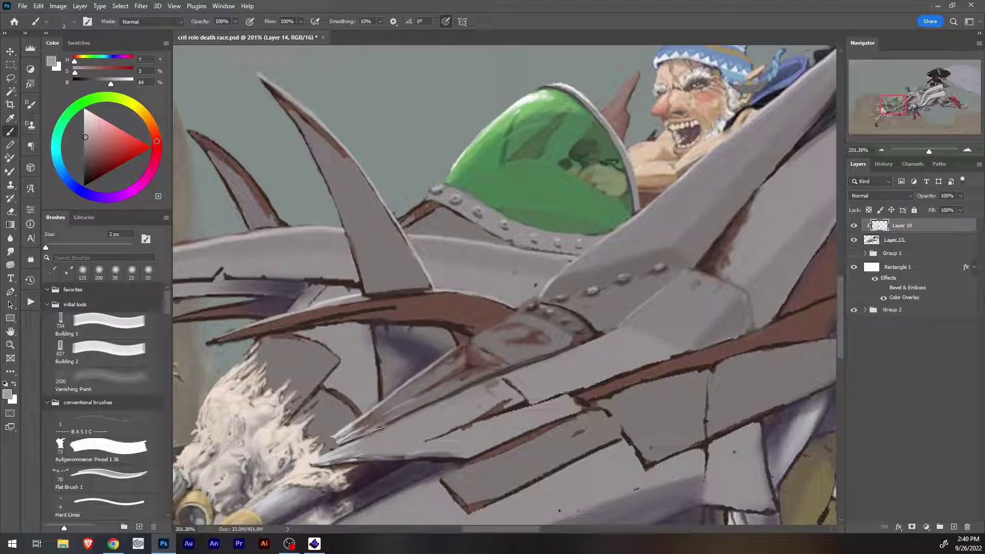
Darken the outer edge at the tall spike's base in dark brown (H 15, S 26, B 26).
alt+click(371, 295)
mouse_move(435, 288)
mouse_down()
mouse_move(421, 293)
mouse_move(433, 291)
mouse_move(416, 256)
mouse_up()
key(bracketright)
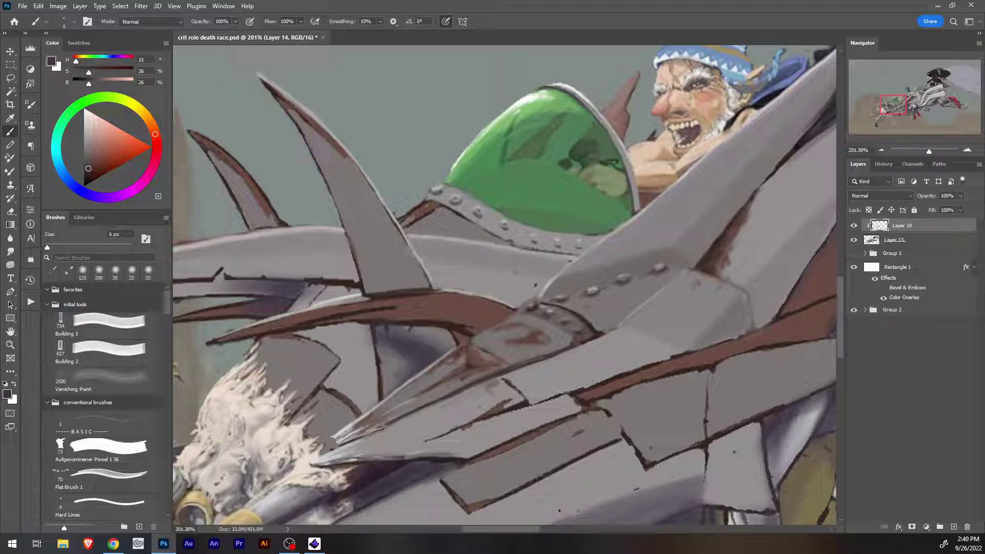
key(bracketright)
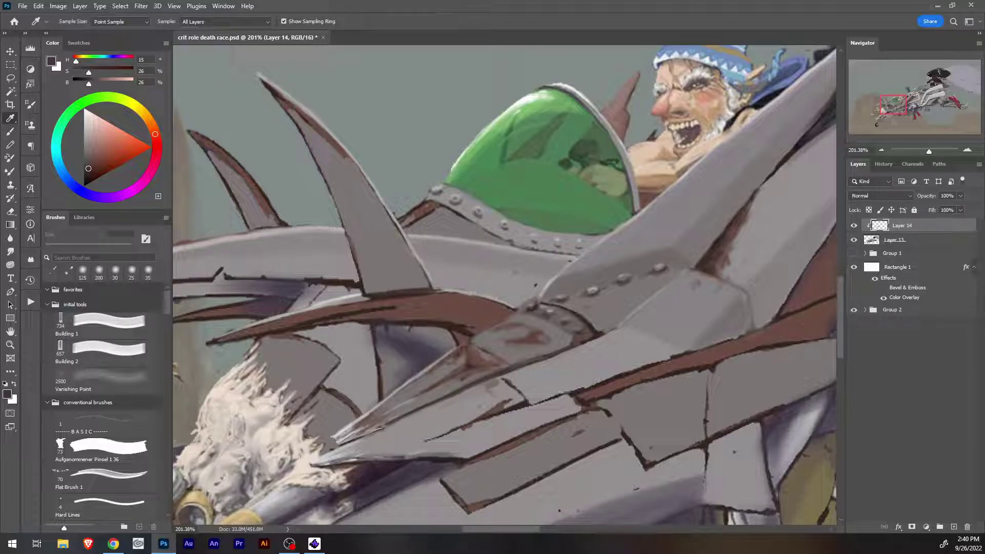
alt+click(431, 287)
key(ctrl+1)
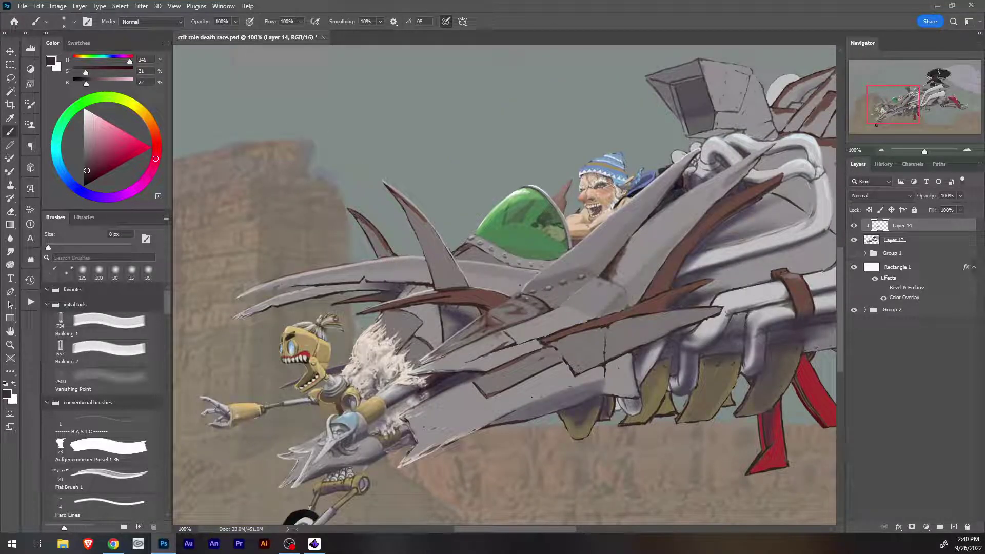
Shade the long front prong's underside in purple-grey (H 275, S 9, B 39), blending over the line art with grey (H 0, S 2, B 58).
key(i)
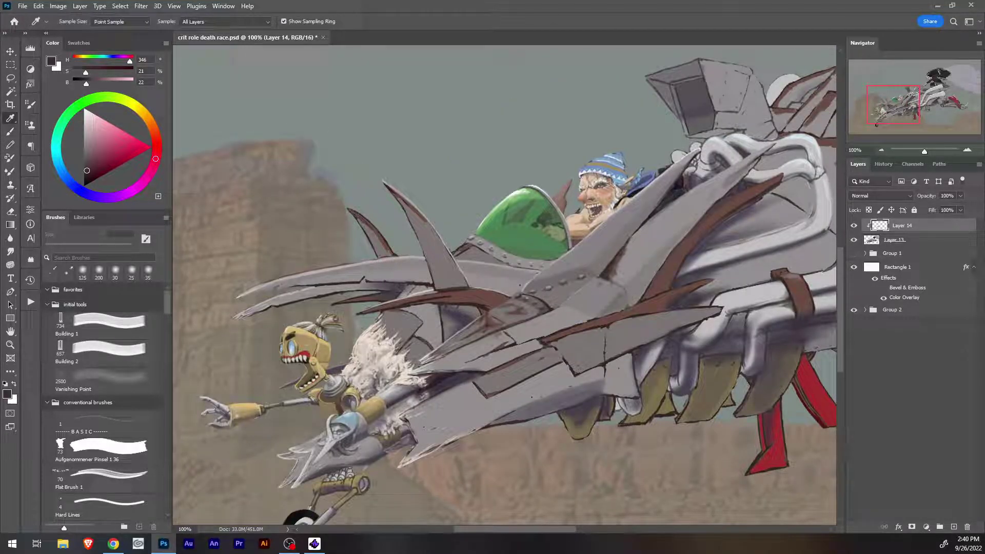
key(b)
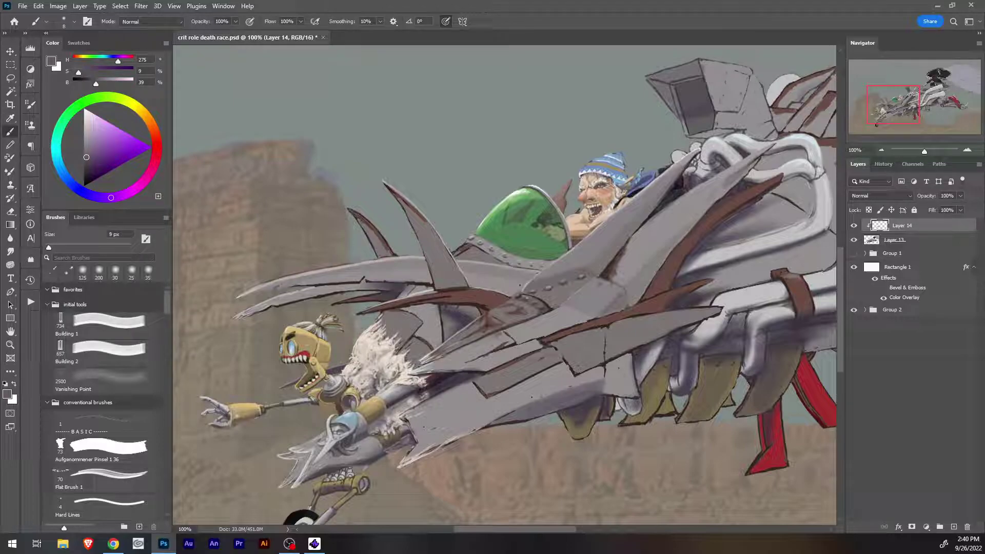
key(bracketleft)
key(bracketleft)
key(bracketleft)
key(bracketleft)
drag(340, 276, 279, 285)
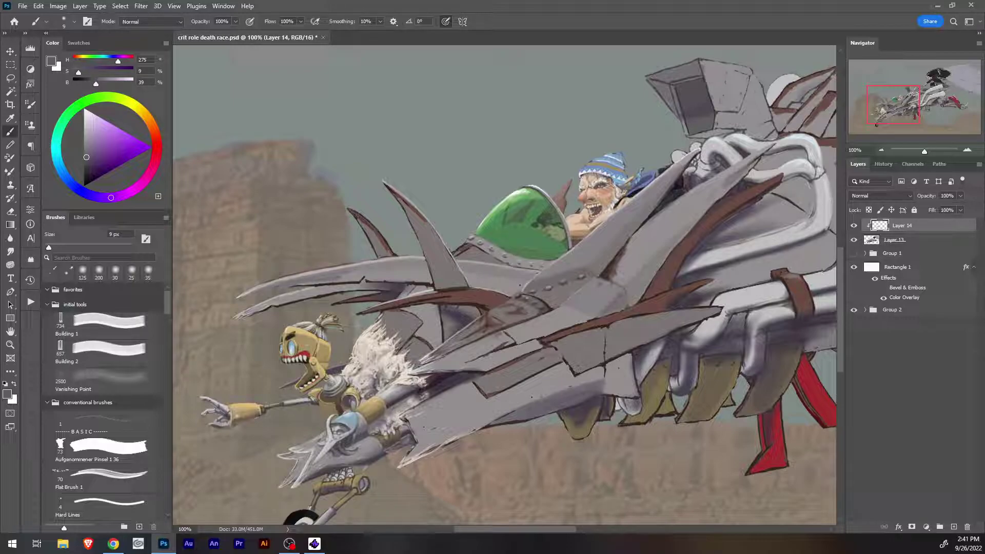
drag(315, 283, 298, 286)
alt+click(349, 282)
drag(314, 284, 287, 286)
Paint over the dark seam line and shade the prong plate up to the tall spike's base in purple-grey (H 290, S 5, B 46) at 10 px.
key(i)
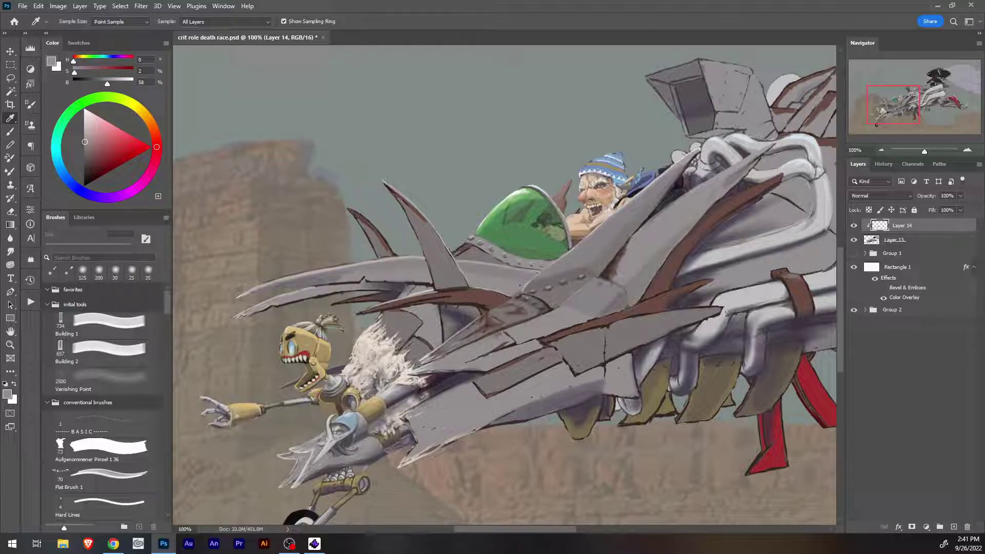
alt+click(354, 282)
mouse_move(353, 280)
mouse_down()
mouse_move(329, 284)
mouse_move(371, 268)
mouse_up()
key(bracketright)
key(bracketright)
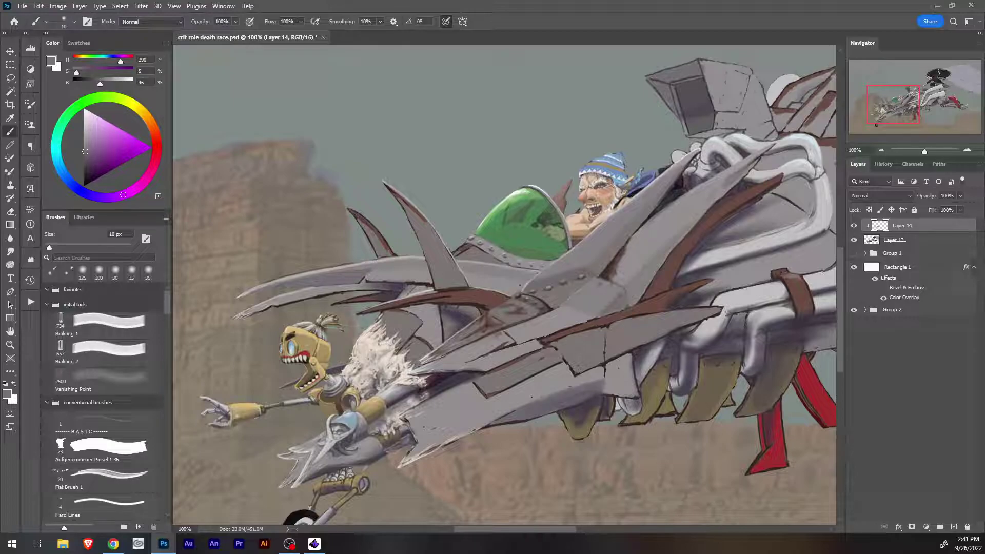
mouse_move(376, 275)
mouse_down()
mouse_move(366, 281)
mouse_move(430, 263)
mouse_move(422, 275)
mouse_move(432, 289)
mouse_up()
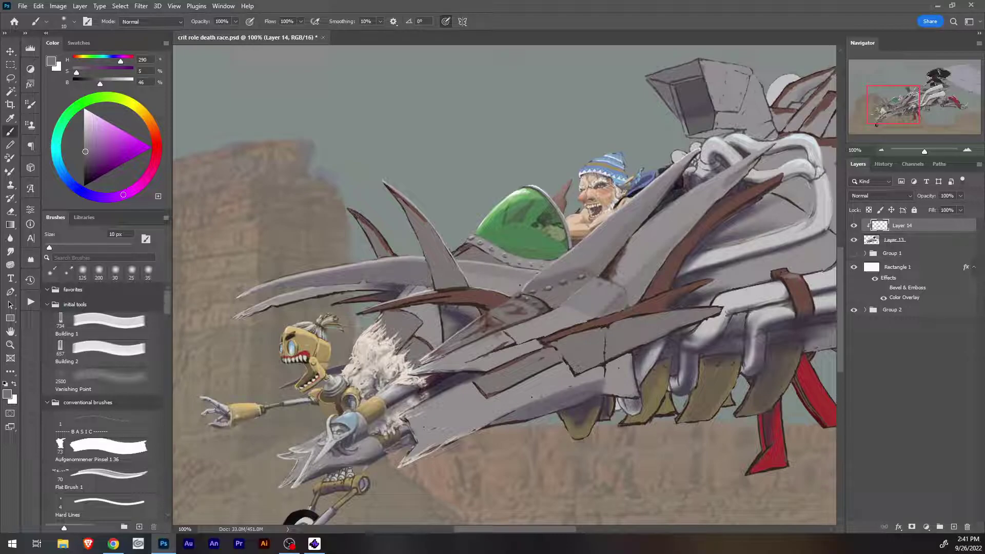
Shade the plate between the tall spike and the large riveted prong in purple-grey (H 290, S 5, B 46), softening its line art.
alt+click(435, 278)
key([)
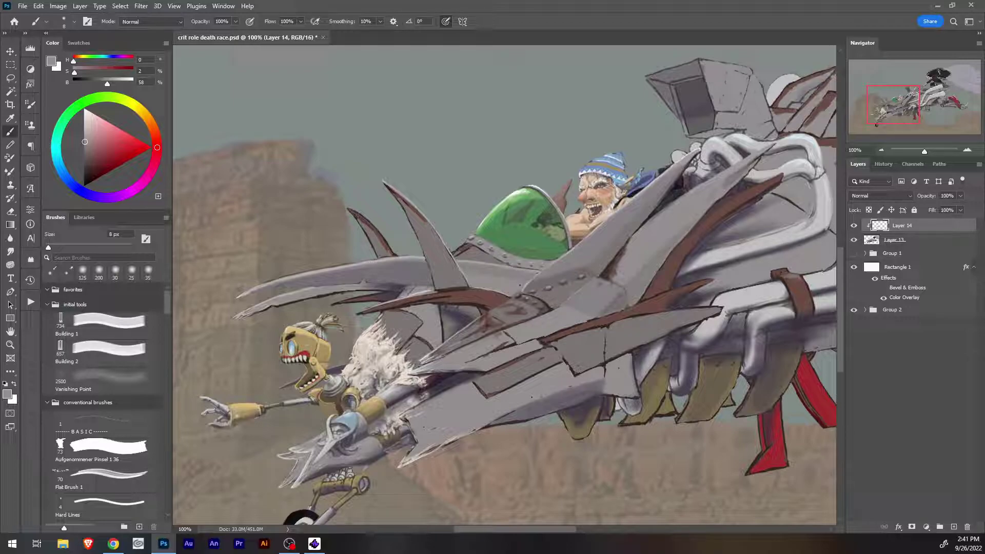
alt+click(569, 292)
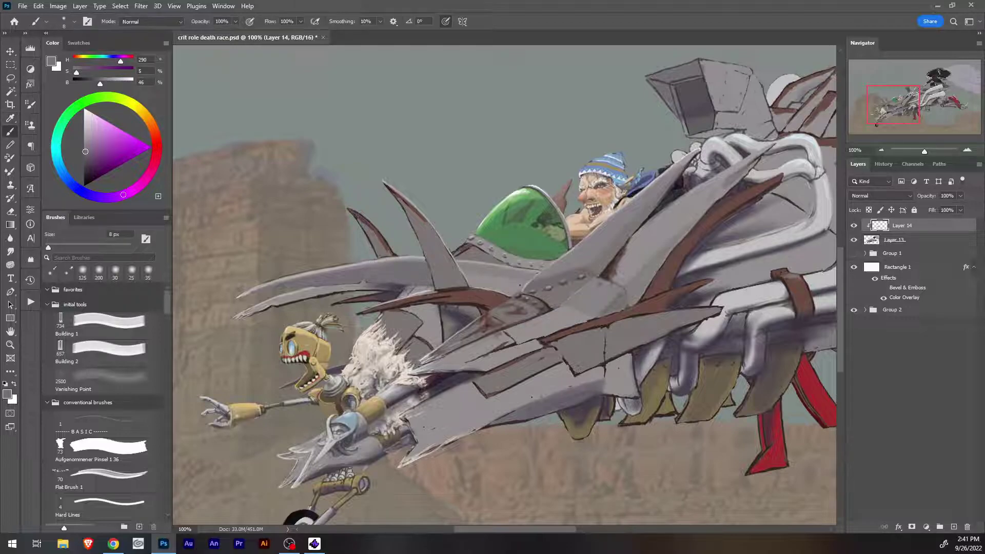
key(bracketright)
key(bracketright)
key(bracketright)
mouse_move(465, 271)
mouse_down()
mouse_move(506, 278)
mouse_move(487, 291)
mouse_move(521, 284)
mouse_up()
drag(518, 283, 531, 291)
key(bracketleft)
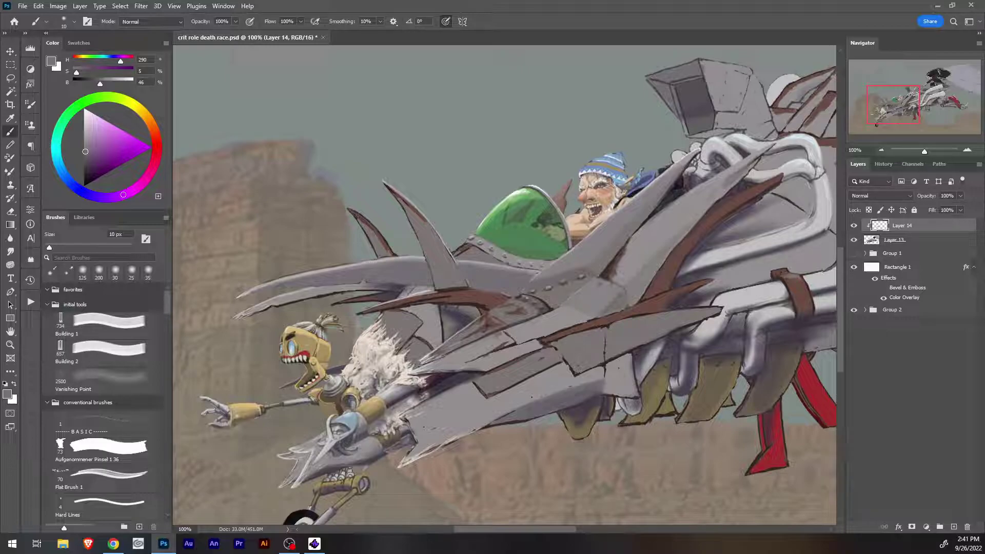
key(i)
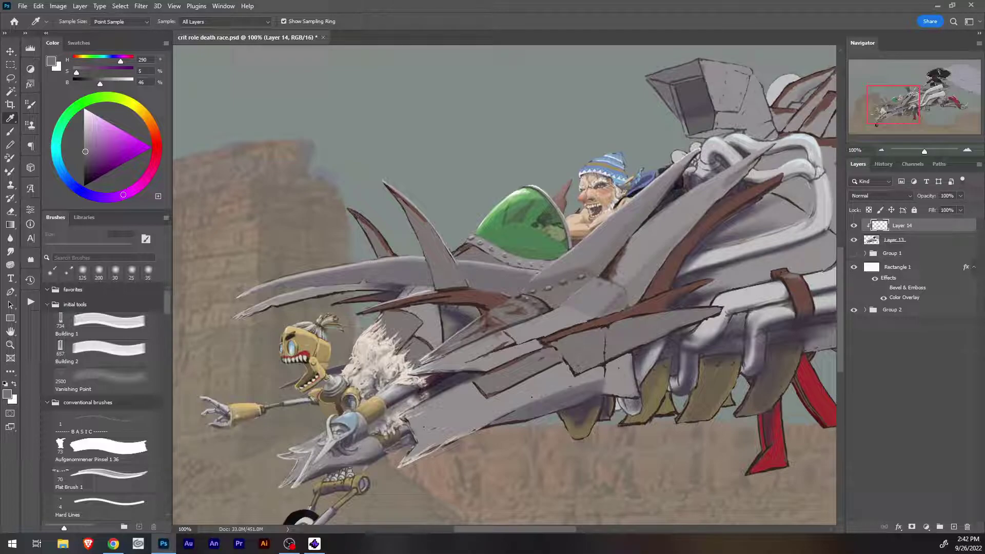
click(546, 291)
key(b)
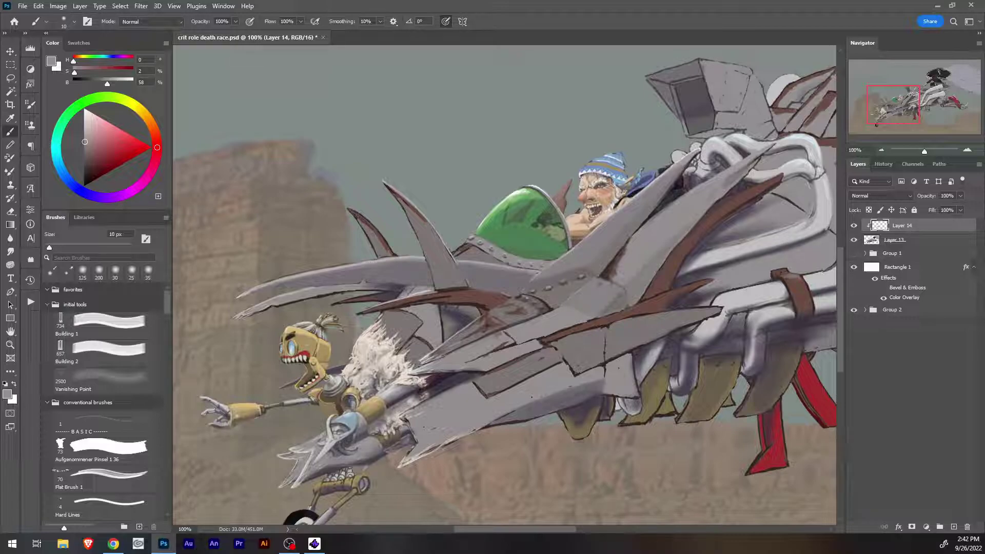
Paint over the curved spike's inner dark line with brown (H 15, S 38, B 42), adding grey (H 0, S 4, B 48) strokes at 5 px.
key(ctrl+plus)
key(i)
click(359, 299)
click(383, 303)
key(b)
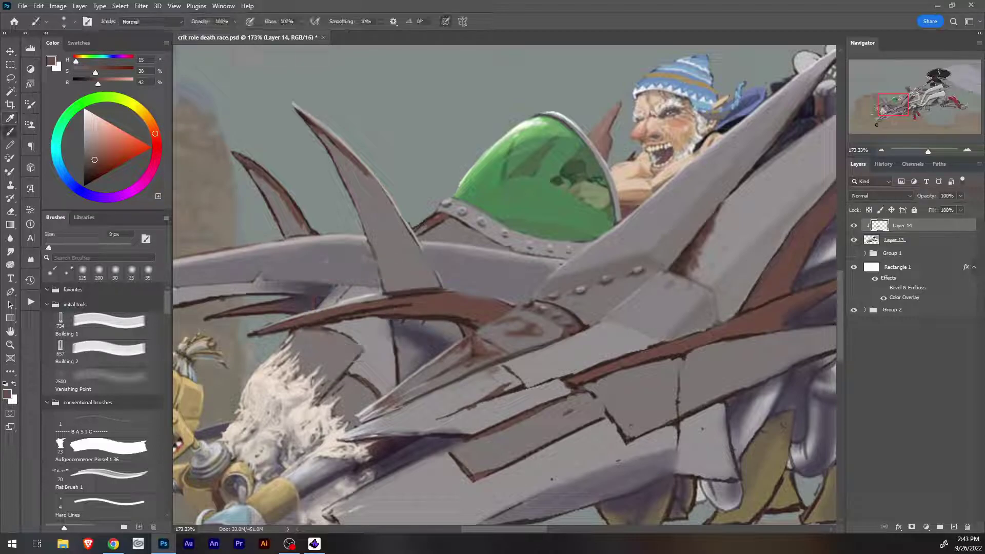
mouse_move(364, 301)
mouse_down()
mouse_move(385, 296)
mouse_move(285, 319)
mouse_up()
key(bracketleft)
key(bracketleft)
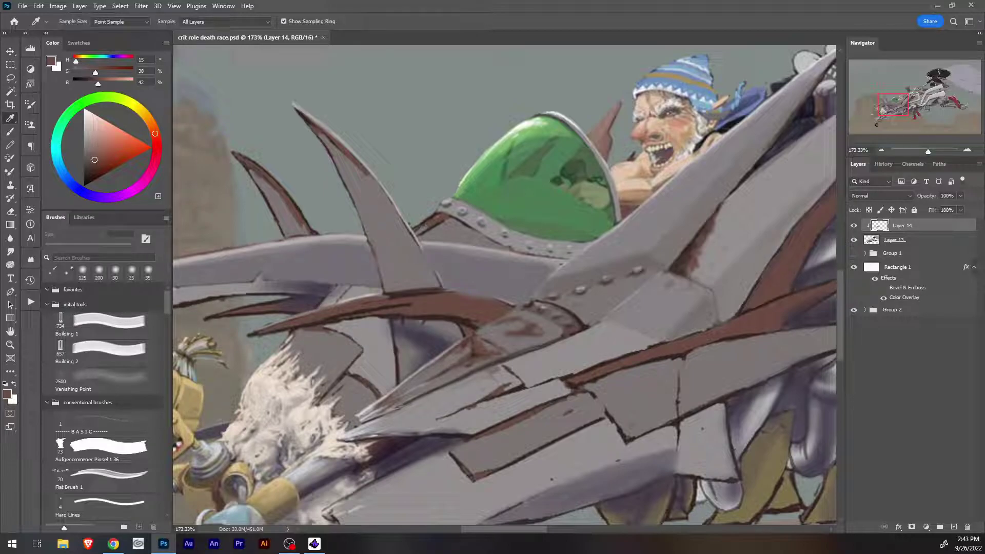
alt+click(402, 289)
drag(422, 296, 382, 305)
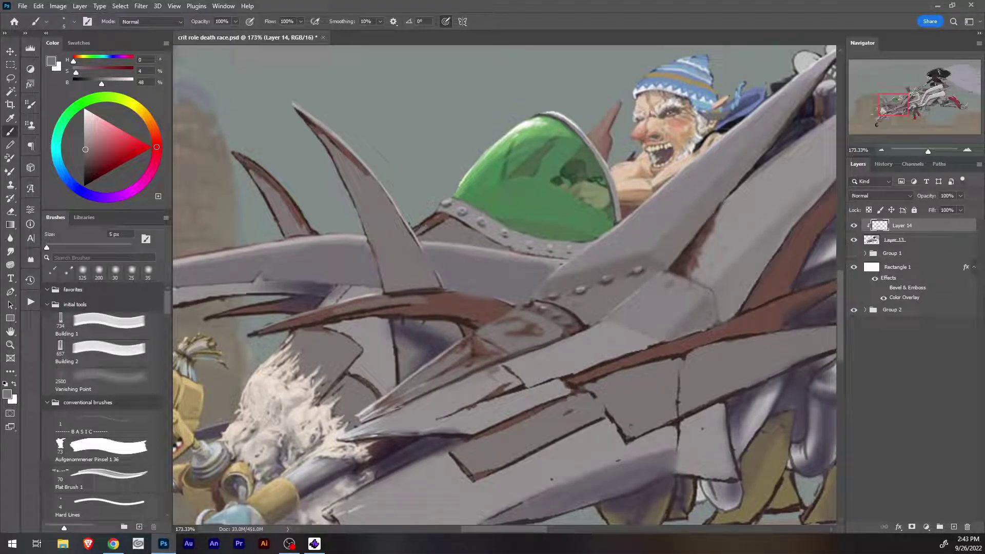
Cover the curved spike's front half and lower edge in grey-brown (H 11, S 13, B 46), reducing the brush for the thinner parts.
alt+click(391, 312)
key(bracketright)
key(bracketright)
drag(401, 306, 354, 313)
mouse_move(413, 304)
mouse_down()
mouse_move(357, 316)
mouse_move(378, 312)
mouse_up()
mouse_move(316, 314)
mouse_down()
mouse_move(305, 319)
mouse_move(325, 318)
mouse_up()
key(bracketleft)
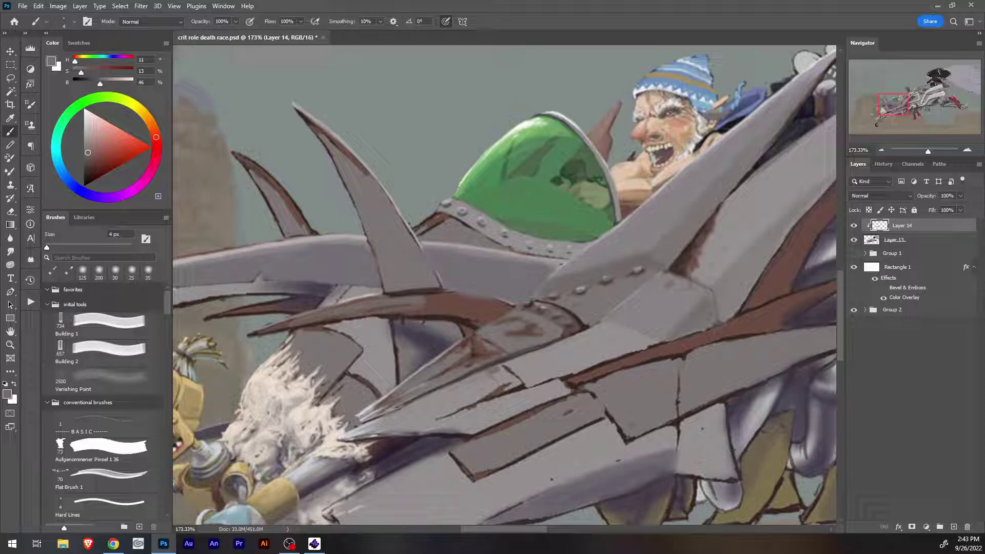
key(bracketleft)
drag(345, 317, 303, 326)
mouse_move(362, 316)
mouse_down()
mouse_move(346, 319)
mouse_move(411, 318)
mouse_move(394, 319)
mouse_up()
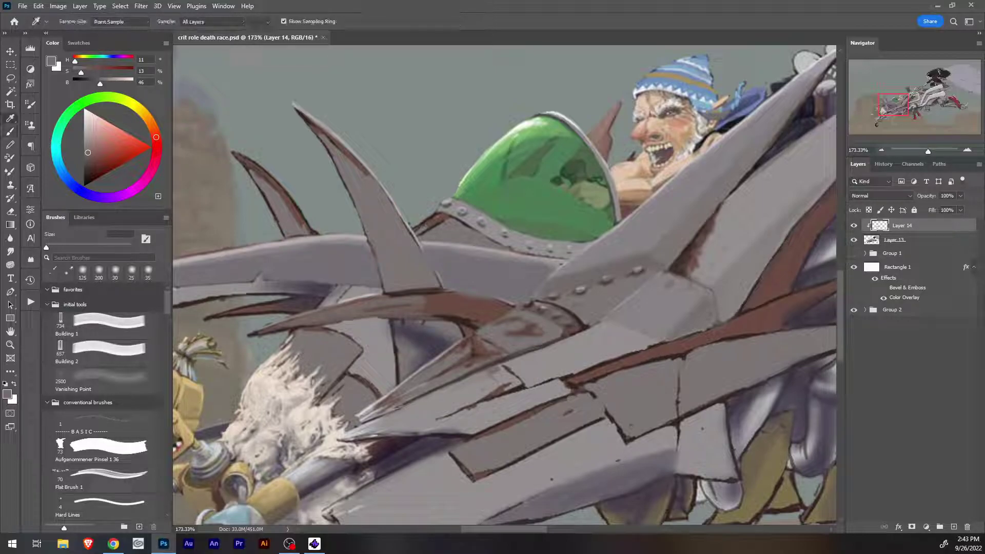
Add grey (H 0, S 4, B 48) along the curved spike's lower edge and shade its middle in darker brown (H 13, S 17, B 38) at 10 px.
alt+click(461, 324)
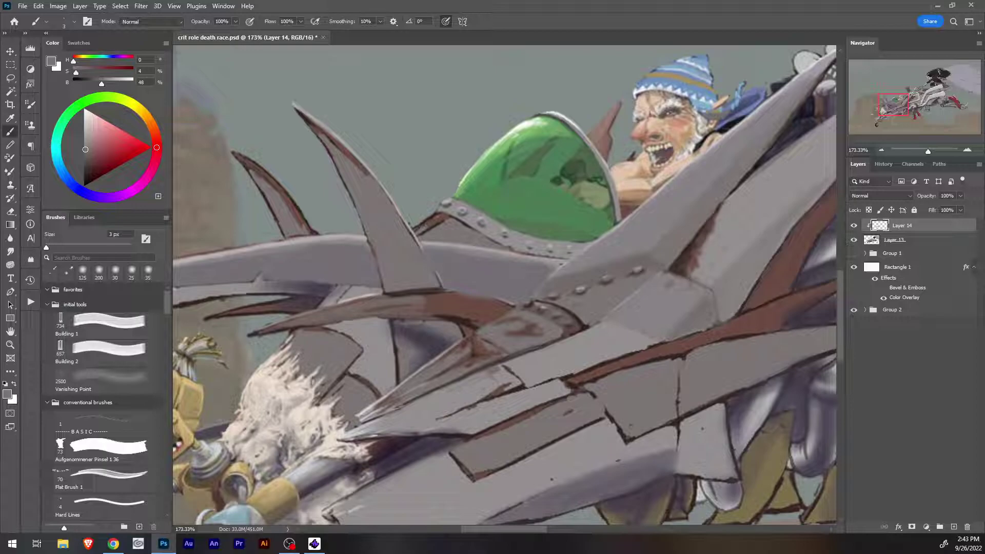
key(bracketright)
drag(394, 319, 426, 325)
alt+click(394, 328)
key(bracketright)
key(bracketright)
mouse_move(403, 303)
mouse_down()
mouse_move(424, 303)
mouse_move(307, 318)
mouse_up()
alt+click(338, 312)
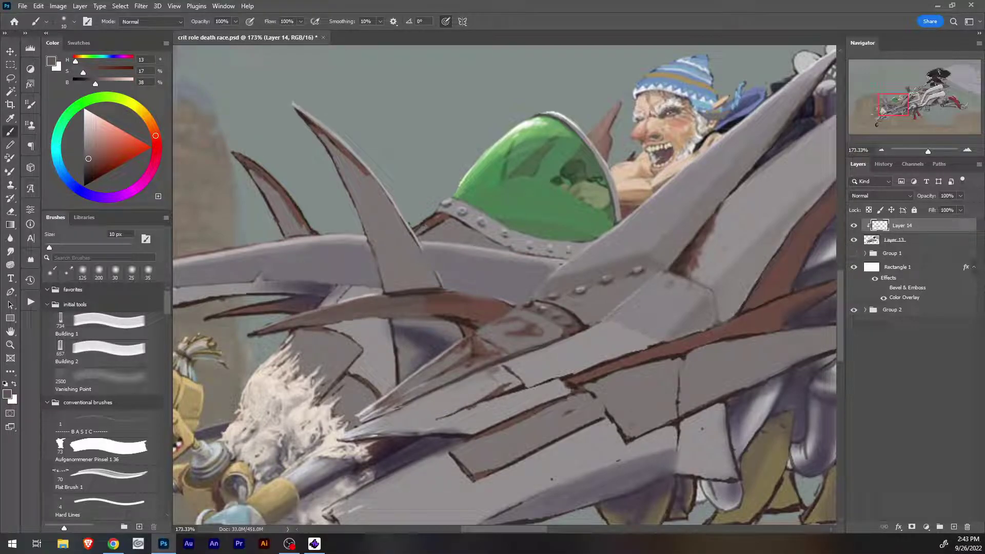
Deepen the rust shading at the curved spike's thick base in browns (H 15, S 34, B 36 and H 15, S 36, B 29) at 10 and 8 px.
alt+click(441, 290)
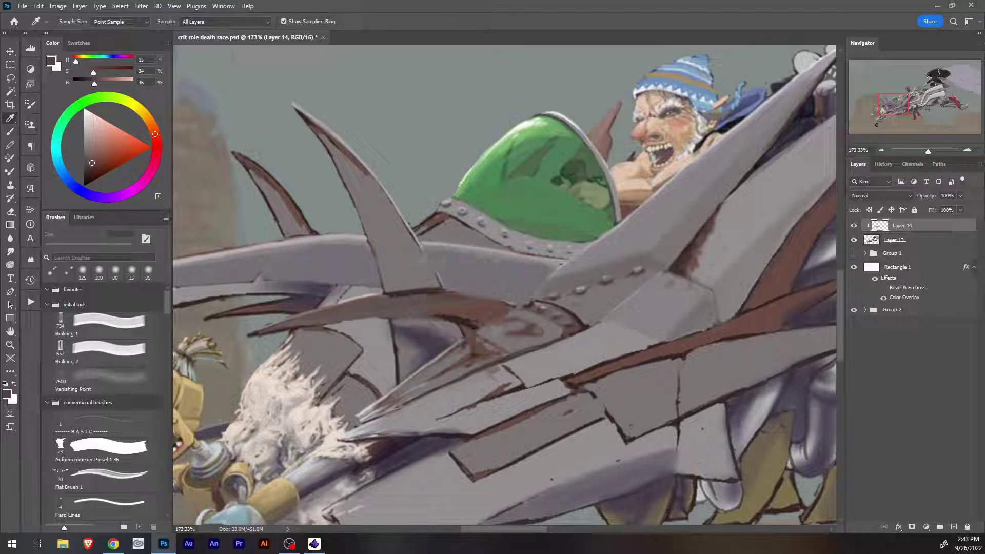
drag(436, 309, 465, 311)
alt+click(449, 311)
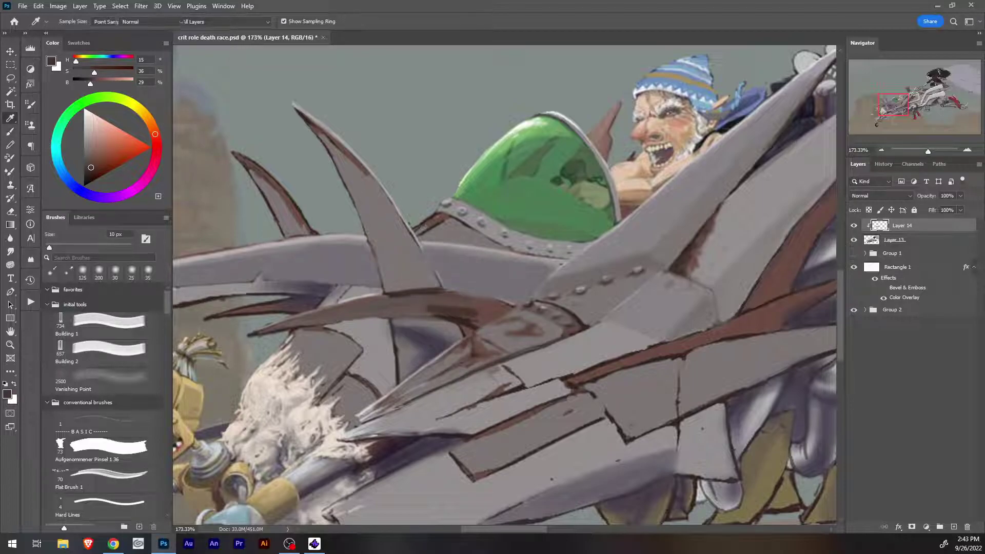
drag(406, 309, 474, 302)
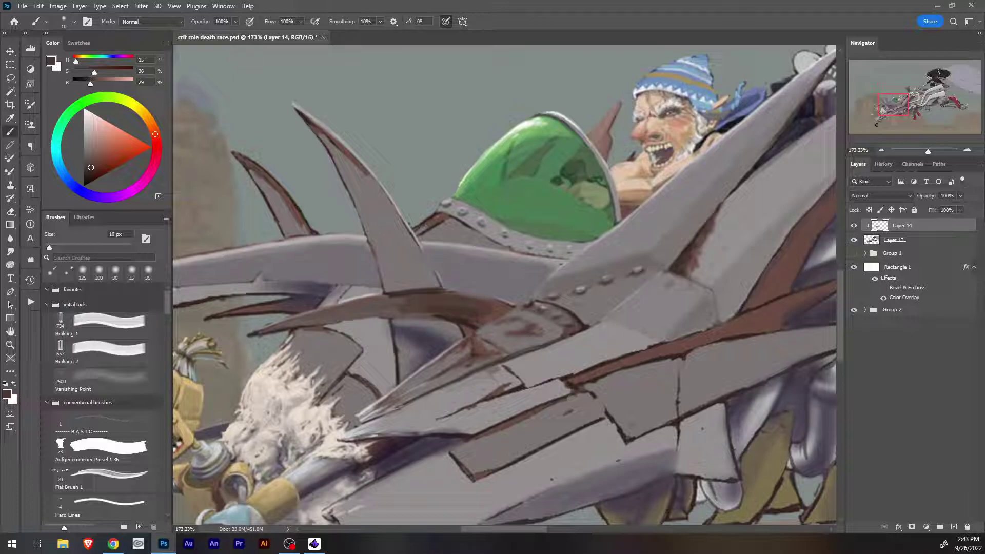
key(bracketleft)
key(bracketleft)
drag(506, 315, 495, 320)
drag(462, 301, 501, 306)
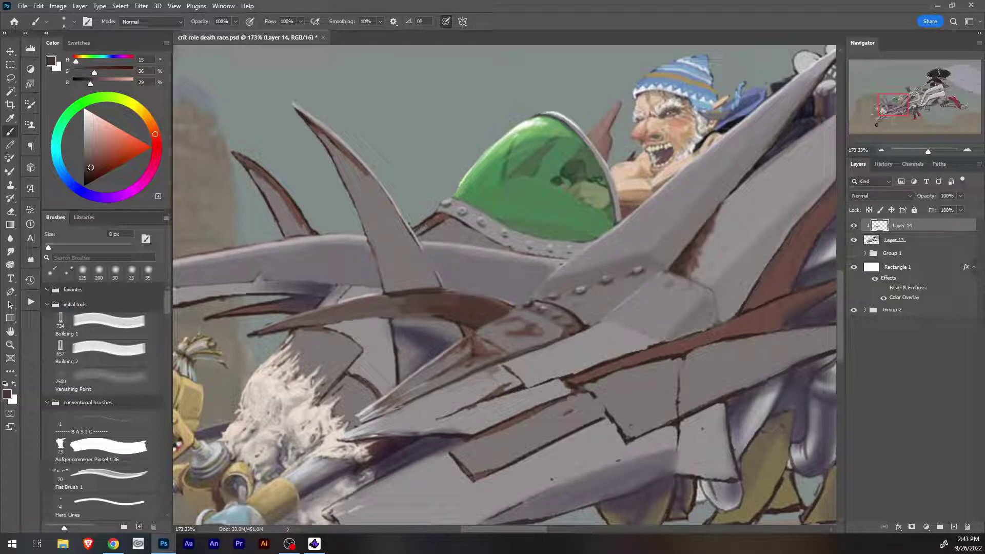
Blend the rust at the curved spike's thick base with brown (H 15, S 38, B 42) and grey-brown (H 13, S 16, B 38) at 8 px.
alt+click(503, 306)
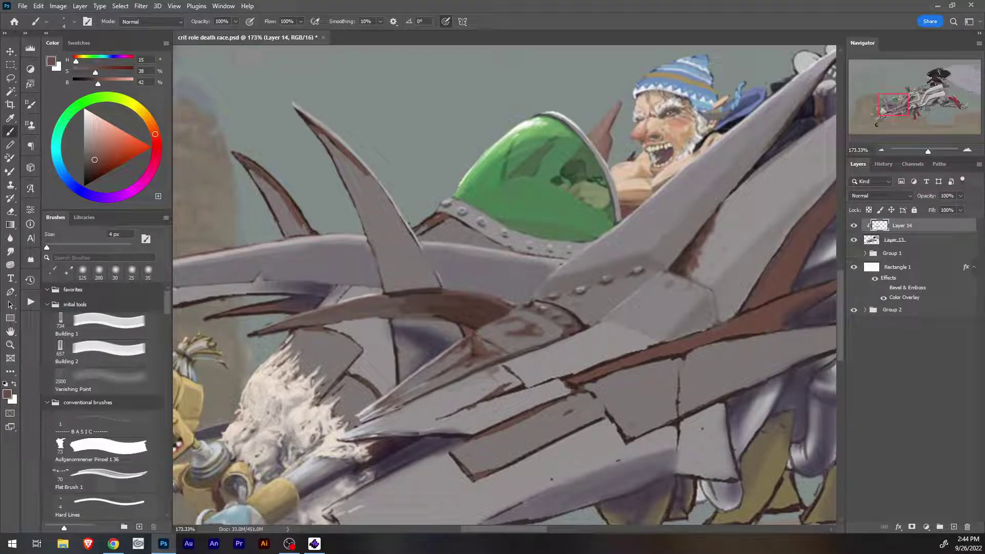
key(alt)
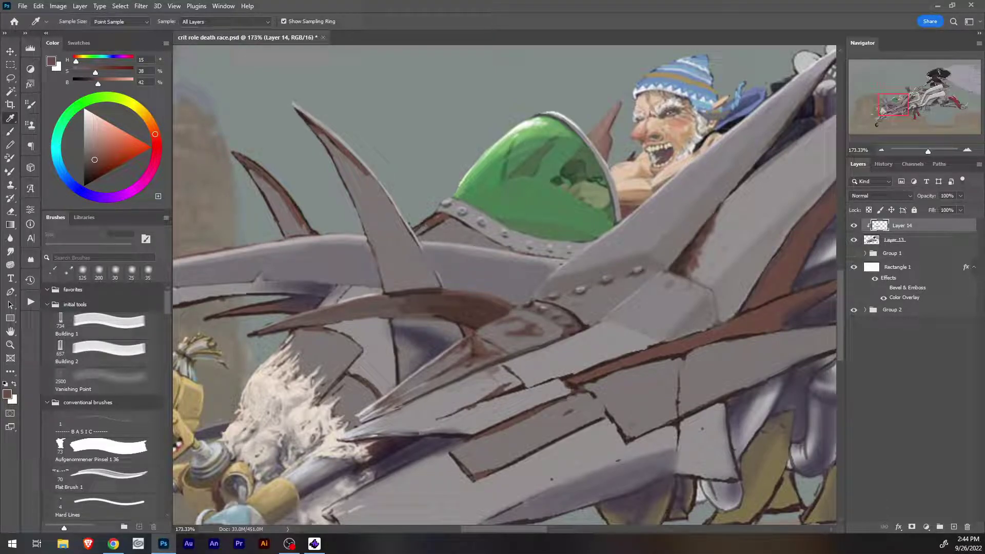
alt+click(400, 308)
key(bracketright)
key(bracketright)
key(bracketright)
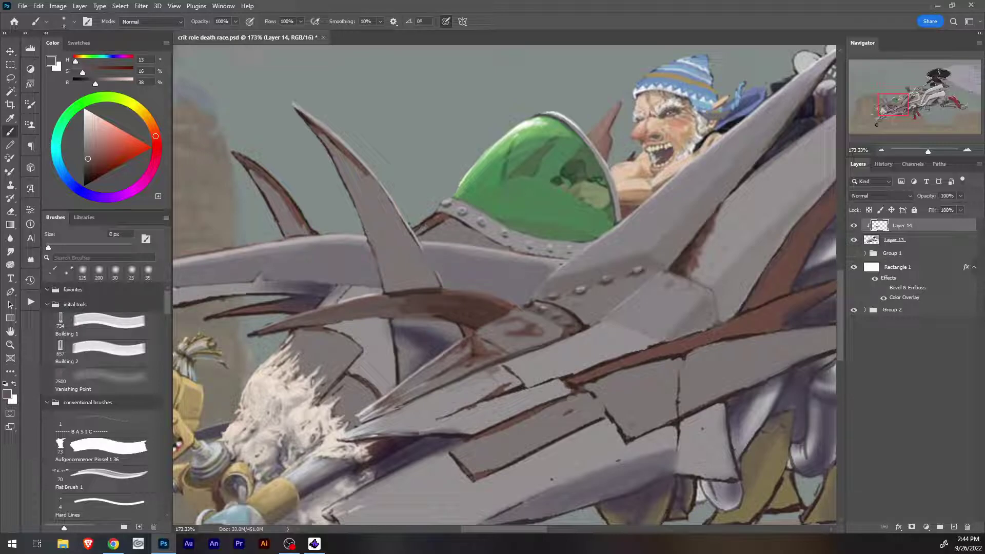
drag(447, 310, 482, 317)
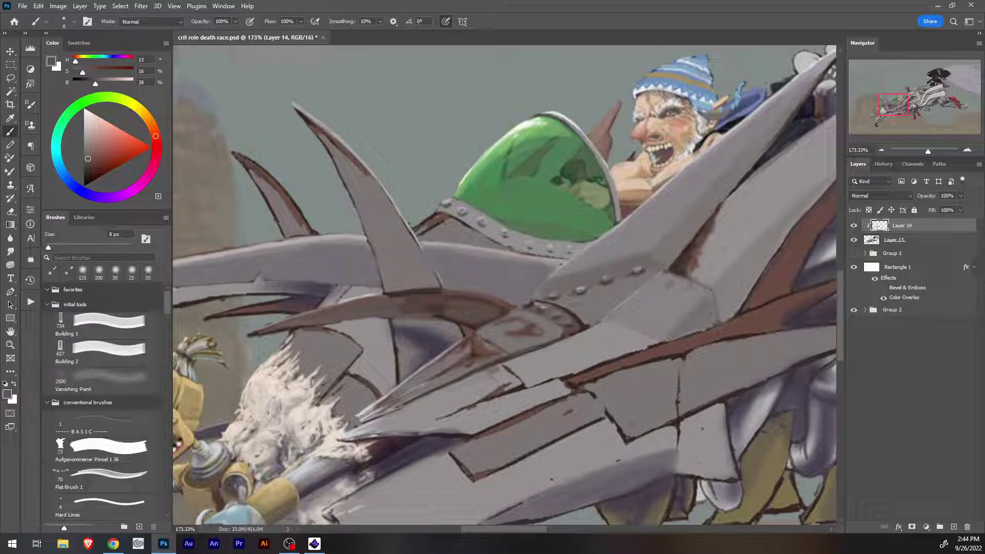
Paint the curved spike's upper edge below the tall spike in lighter brown (H 15, S 23, B 47) with a 4 px brush.
key(bracketleft)
alt+click(386, 305)
key(bracketleft)
key(bracketleft)
alt+click(399, 304)
drag(388, 297, 439, 293)
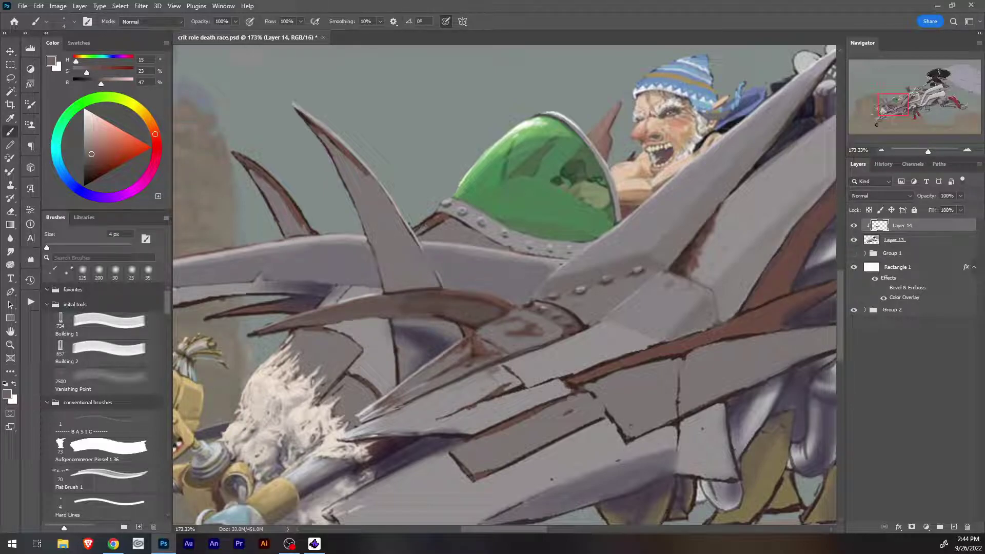
Define the curved spike's underside towards its base with dark brown (H 15, S 35, B 27) strokes at 4 px.
alt+click(444, 317)
drag(408, 316, 473, 321)
alt+click(452, 321)
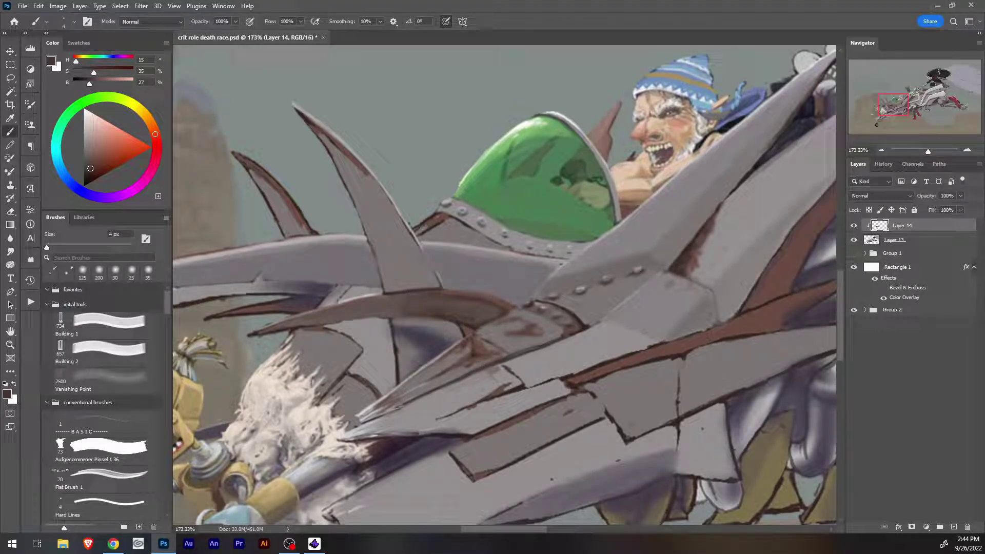
drag(409, 317, 433, 317)
Refine the edge where the curved spike meets the tall spike in browns (H 15, S 20, B 49 and H 15, S 26, B 26) at 4 px.
key(i)
click(358, 286)
key(b)
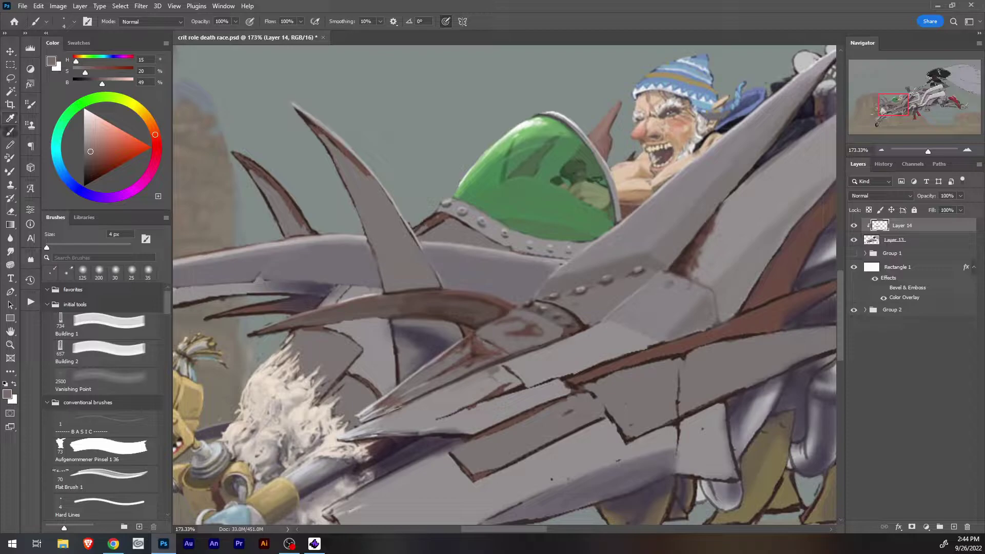
drag(384, 293, 428, 290)
alt+click(382, 283)
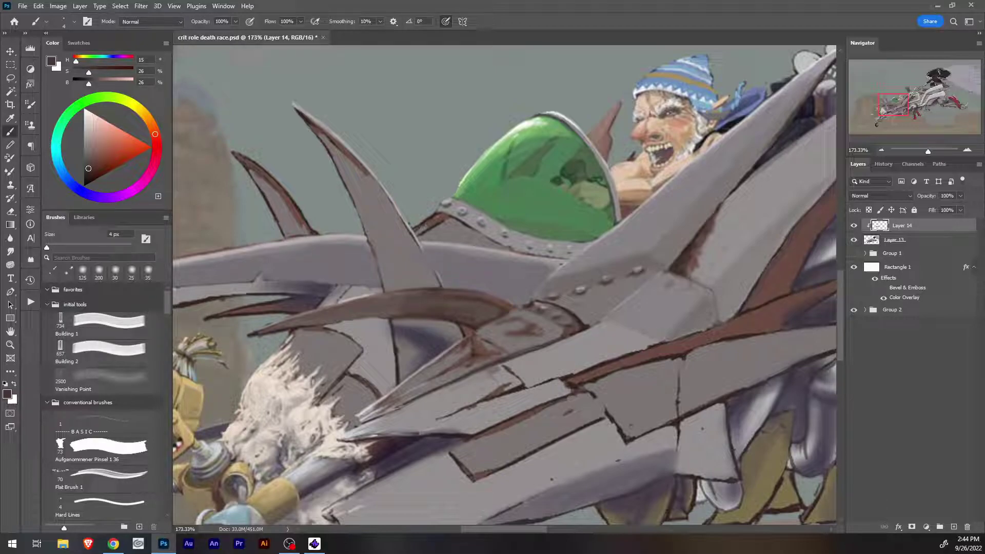
alt+click(446, 305)
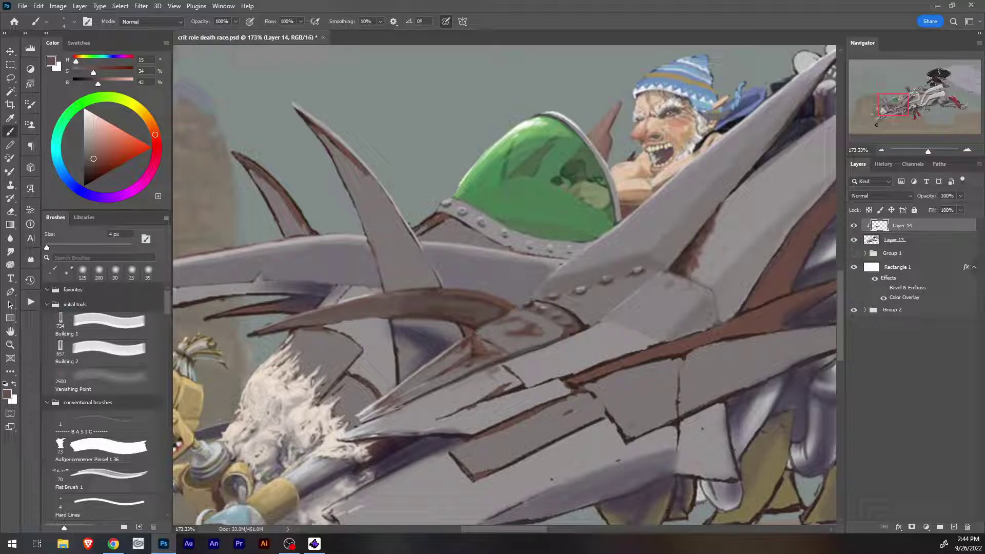
Clean up the curved spike's edges with a 3 px eraser, adding grey-brown (H 14, S 18, B 52) touches at 3 px.
key(e)
key(bracketleft)
key(bracketleft)
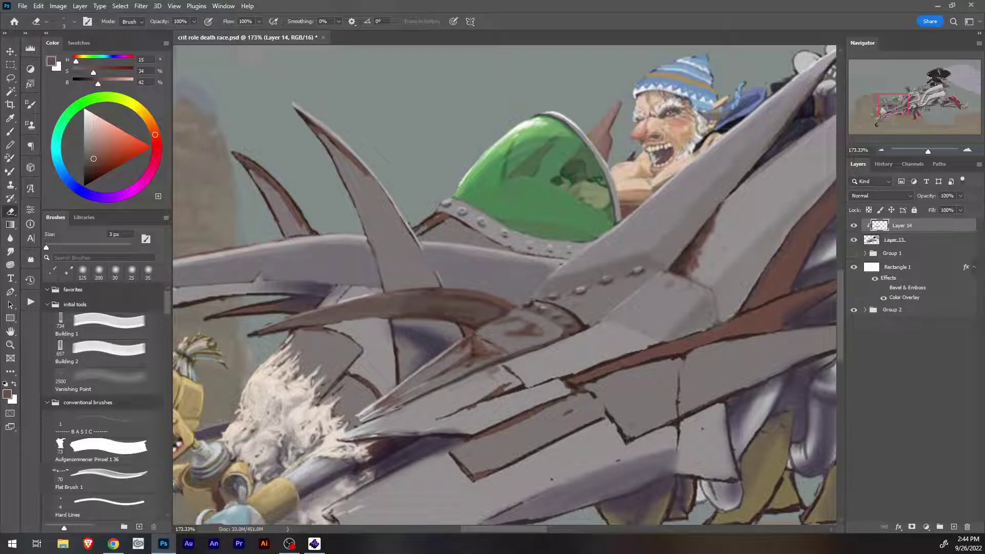
key(b)
key(e)
key(b)
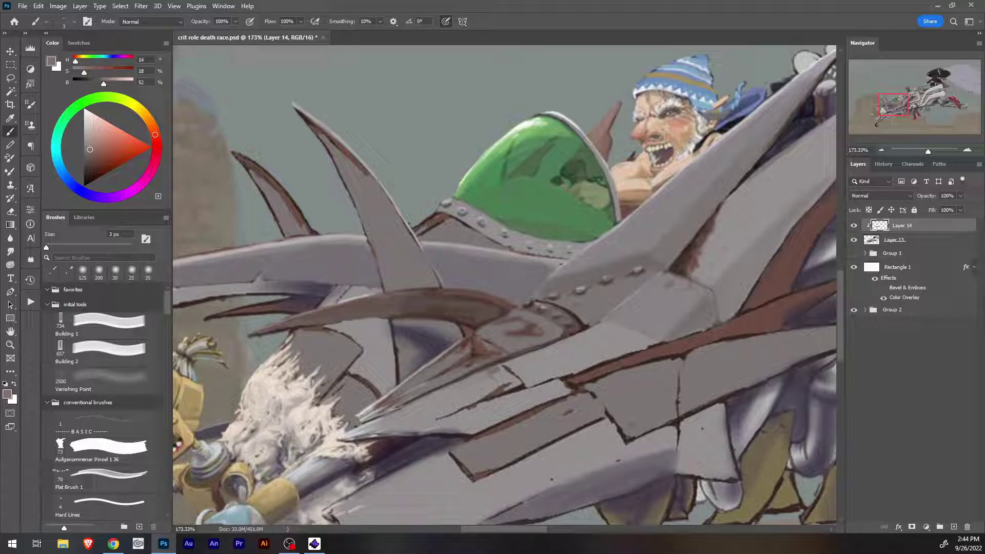
Highlight the curved spike's tip and lower edge with thin light grey (H 5, S 1, B 70) strokes at 1 px.
key(bracketleft)
alt+click(400, 391)
key(bracketleft)
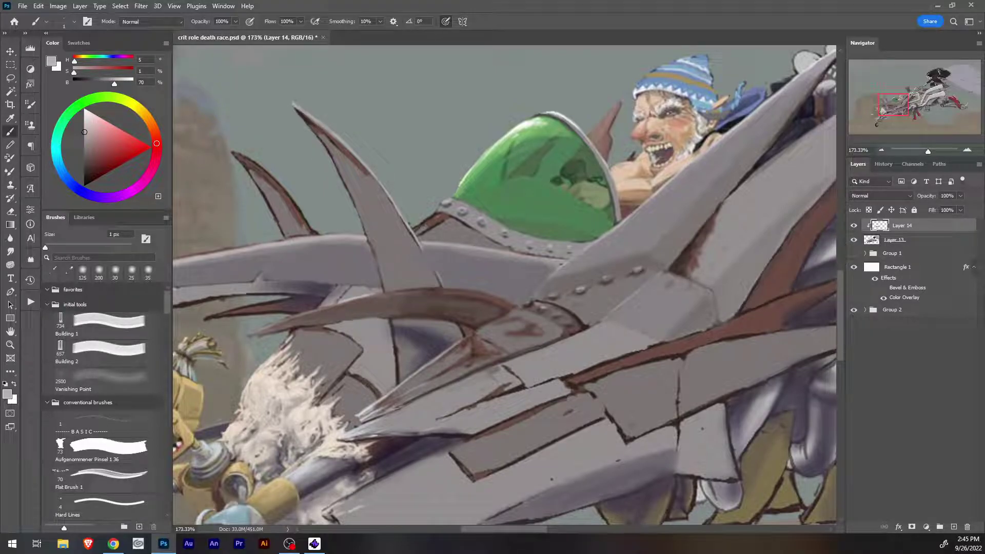
drag(257, 335, 314, 320)
drag(346, 319, 369, 316)
Outline the tall spike with a lasso selection, shade its inside in purple-grey (H 286, S 8, B 37) up to 10 px, and deselect.
key(l)
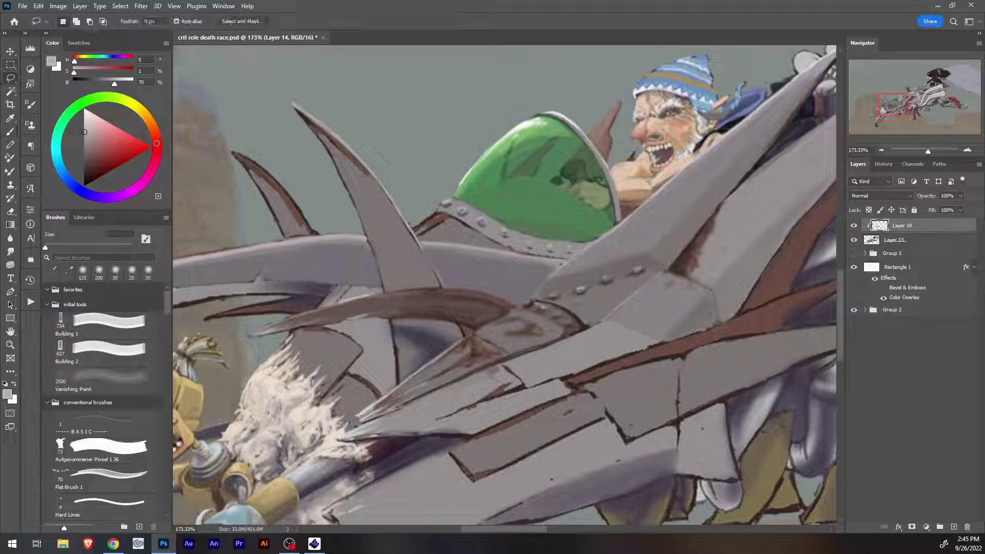
mouse_move(294, 107)
mouse_down()
mouse_move(346, 186)
mouse_move(382, 285)
mouse_up()
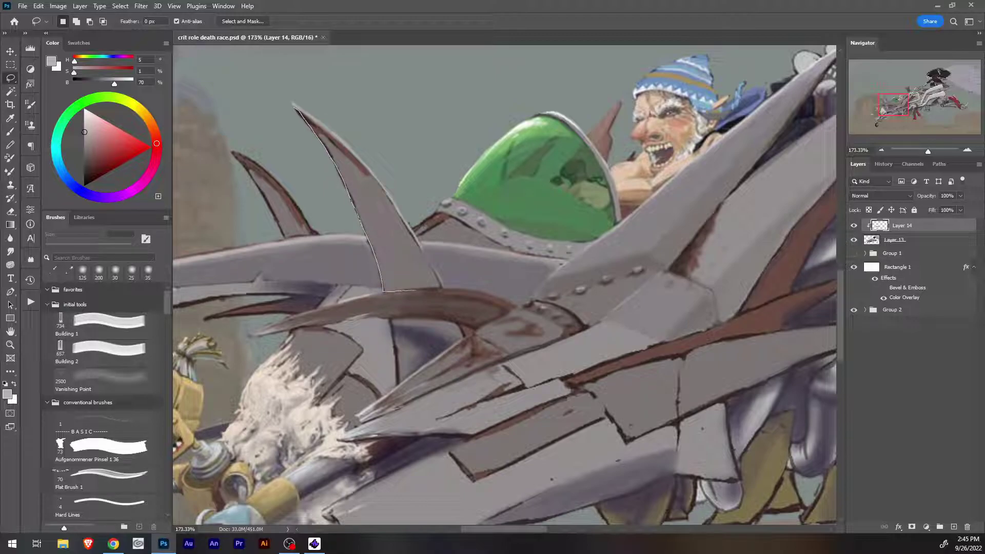
mouse_move(441, 288)
mouse_down()
mouse_move(349, 151)
mouse_move(298, 110)
mouse_up()
key(i)
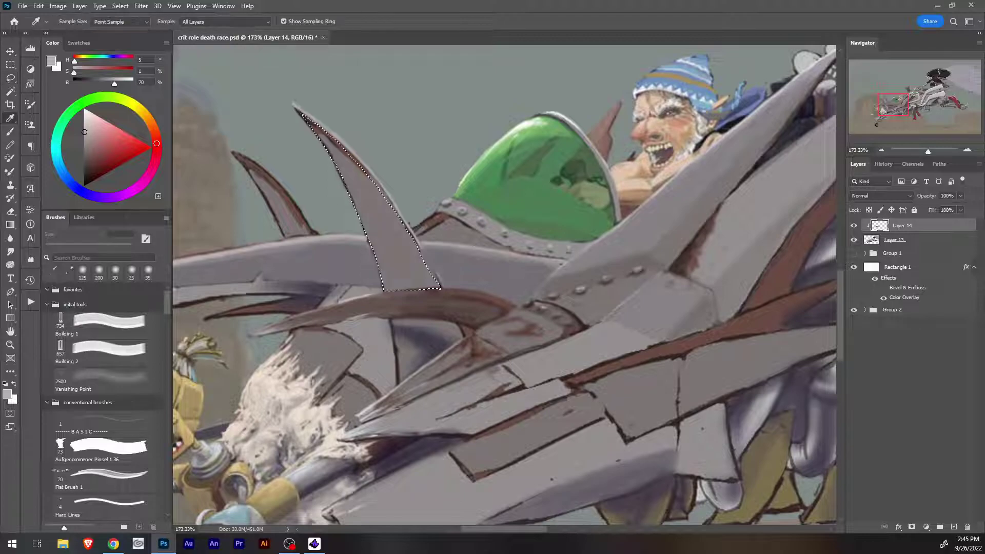
key(b)
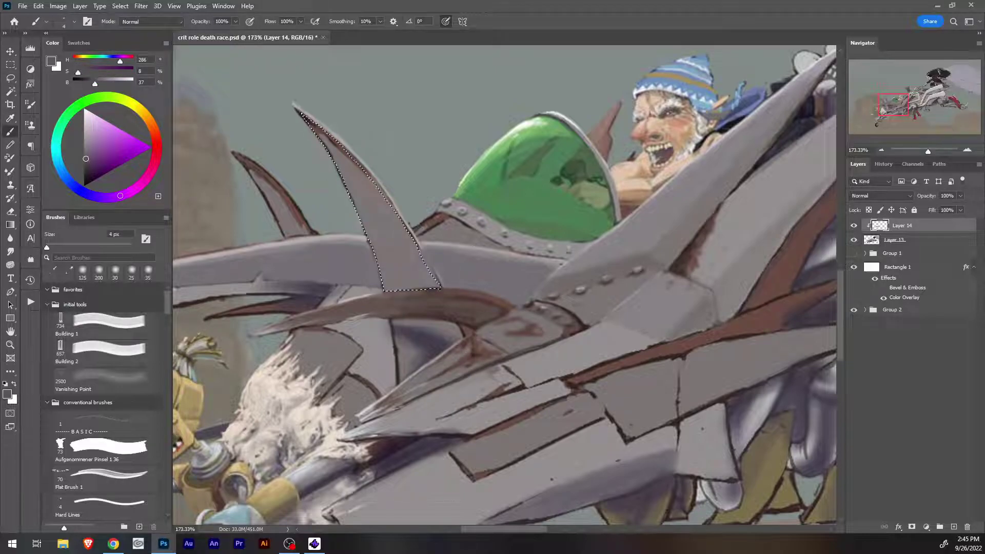
mouse_move(304, 116)
mouse_down()
mouse_move(367, 195)
mouse_move(377, 194)
mouse_move(429, 279)
mouse_move(389, 208)
mouse_up()
mouse_move(409, 259)
mouse_down()
mouse_move(423, 285)
mouse_move(404, 285)
mouse_move(378, 257)
mouse_up()
drag(353, 187, 386, 287)
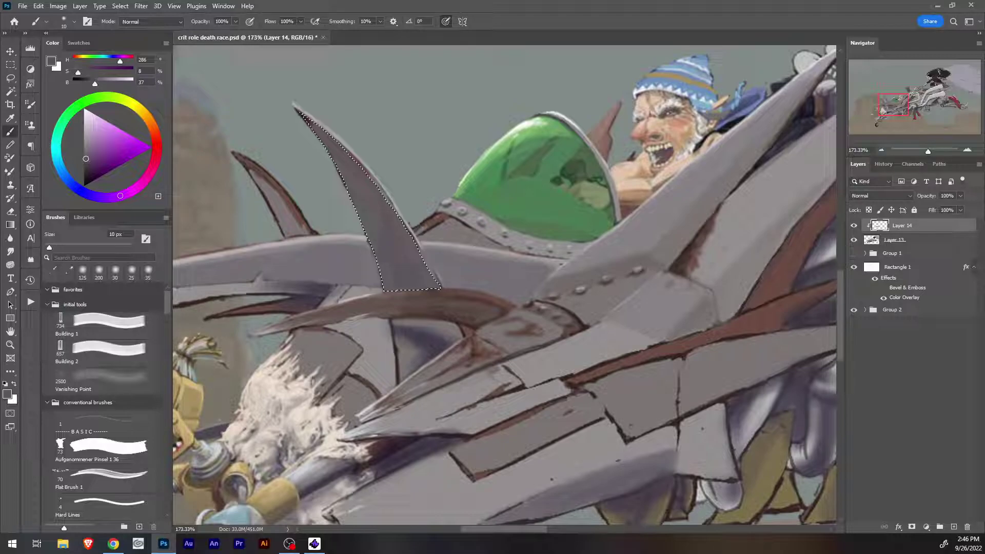
key(ctrl+d)
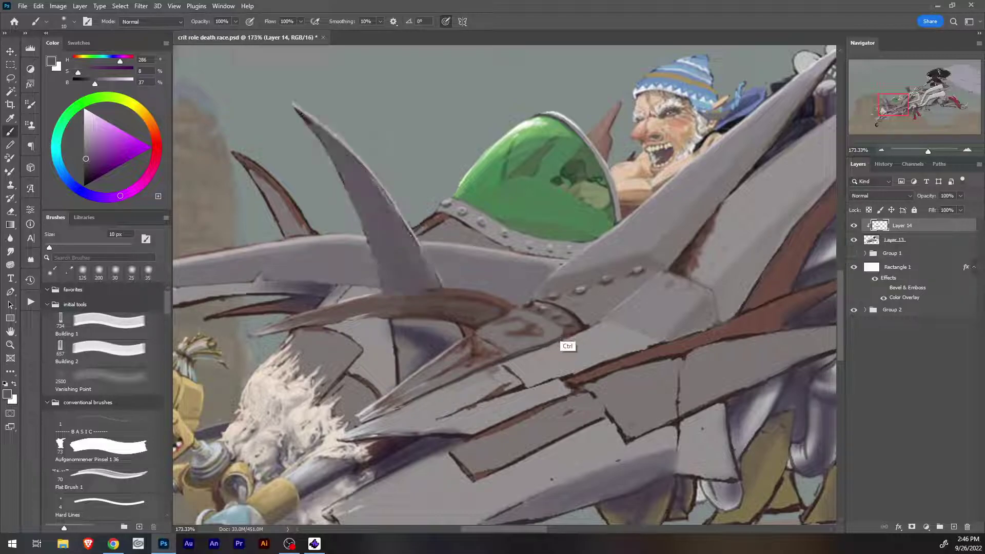
Shade the tall spike's lower part beneath the curved spike in purple-grey (H 286, S 8, B 37) and grey (H 341, S 5, B 45) at 4 px.
key(bracketleft)
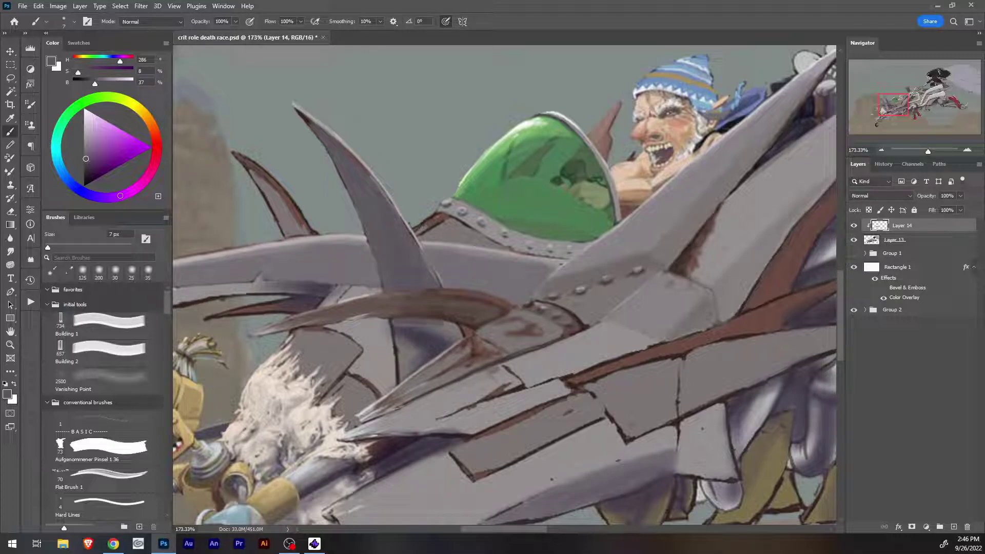
drag(405, 345, 403, 375)
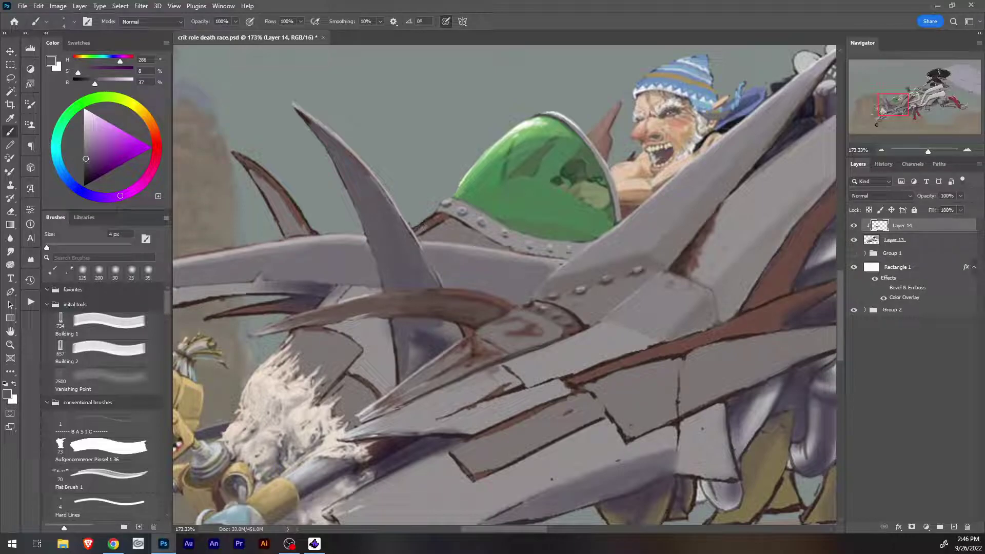
alt+click(447, 330)
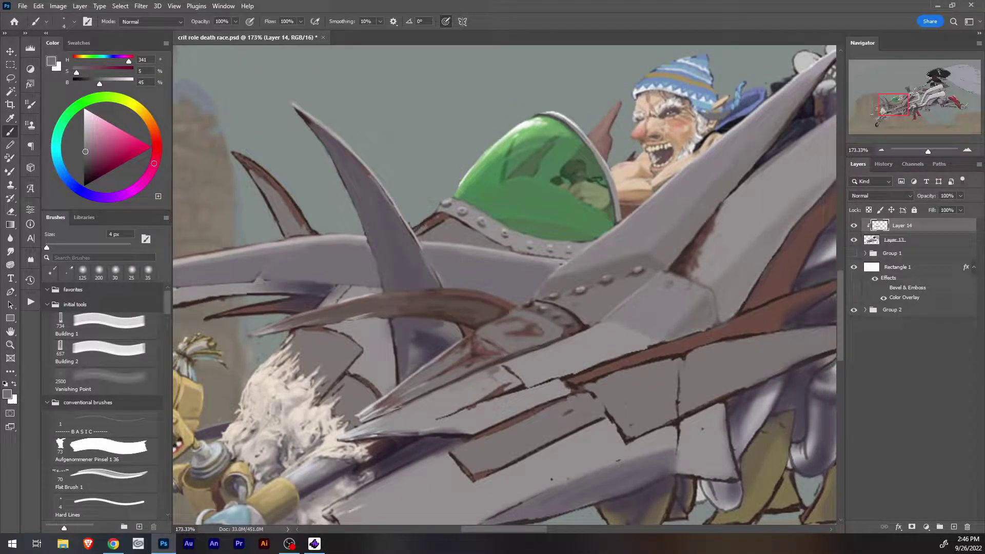
drag(393, 322, 399, 382)
Paint over the dark outline on the tall spike's front edge with greys (H 290, S 5, B 46 and H 4, S 3, B 68) at 3 px.
alt+click(295, 106)
drag(295, 107, 369, 243)
drag(358, 210, 373, 258)
alt+click(376, 252)
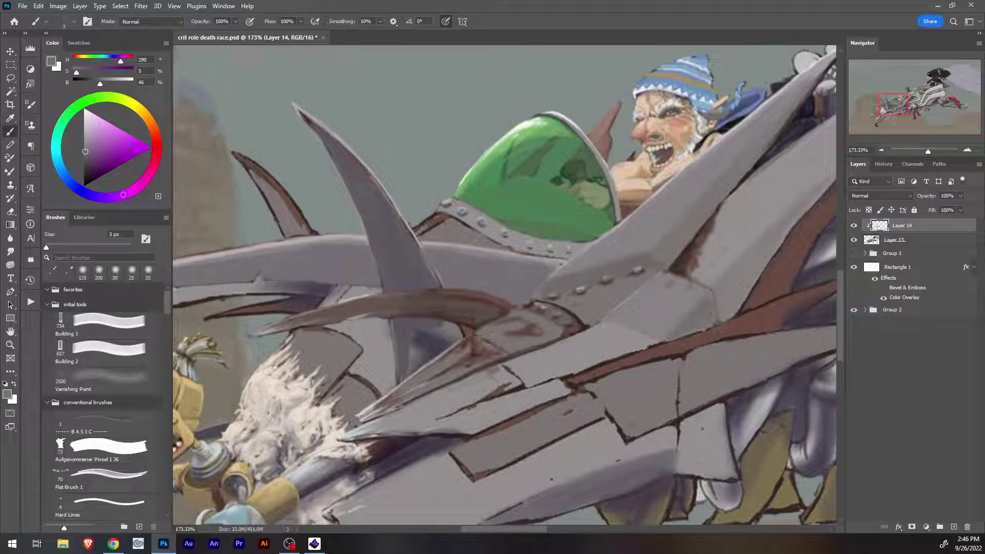
key(i)
click(297, 107)
key(b)
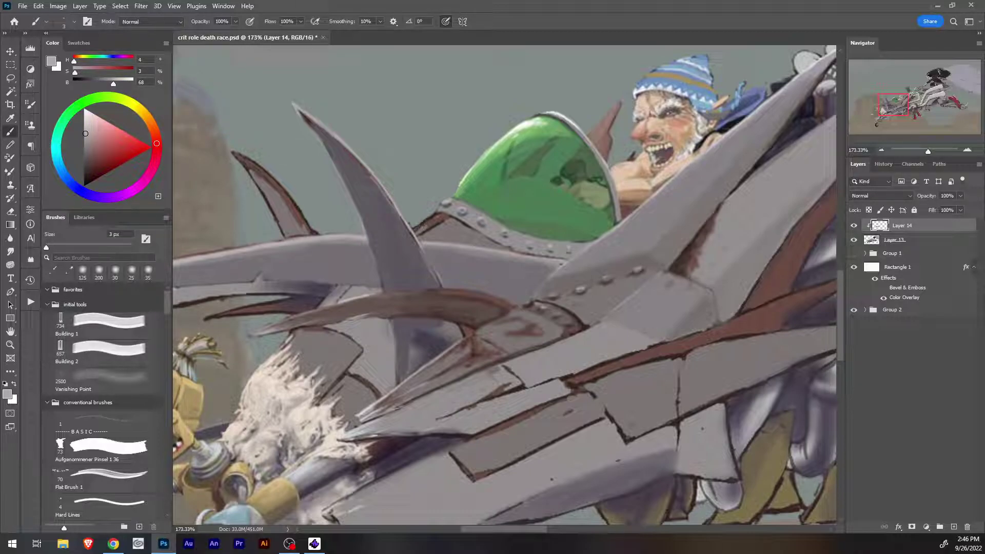
Cover the remaining line art on the plate beside the tall spike's foot in grey (H 0, S 2, B 58) at 7 px.
key(i)
click(386, 346)
key(b)
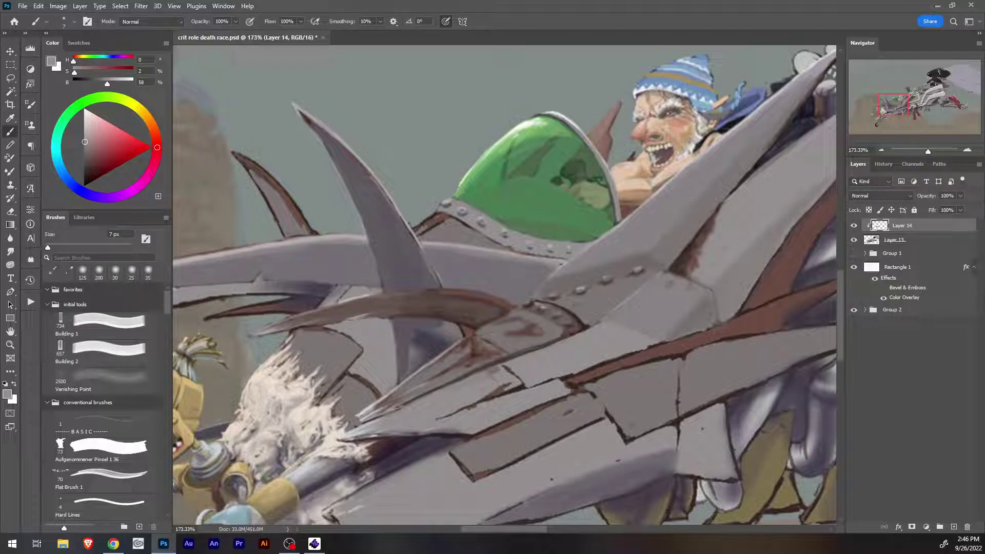
key(i)
click(354, 295)
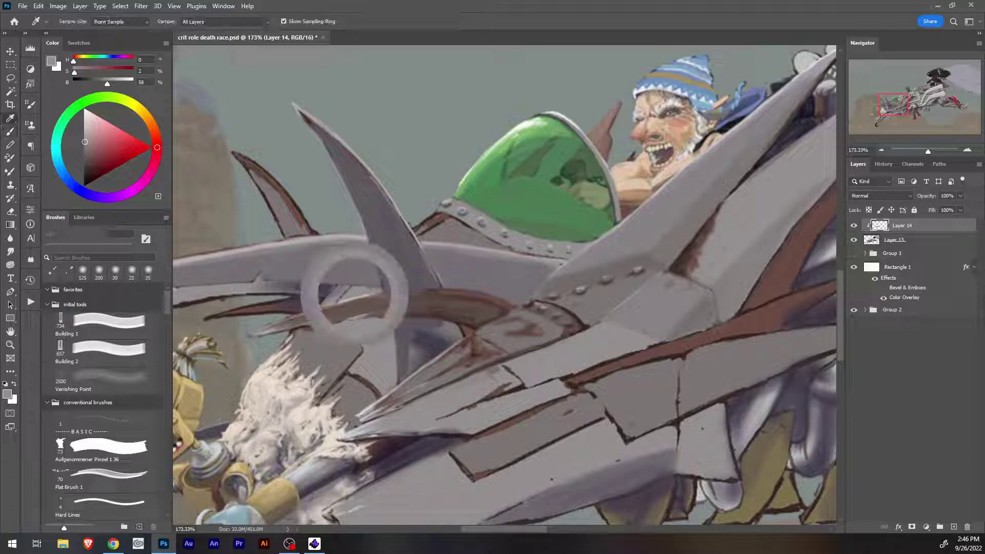
key(b)
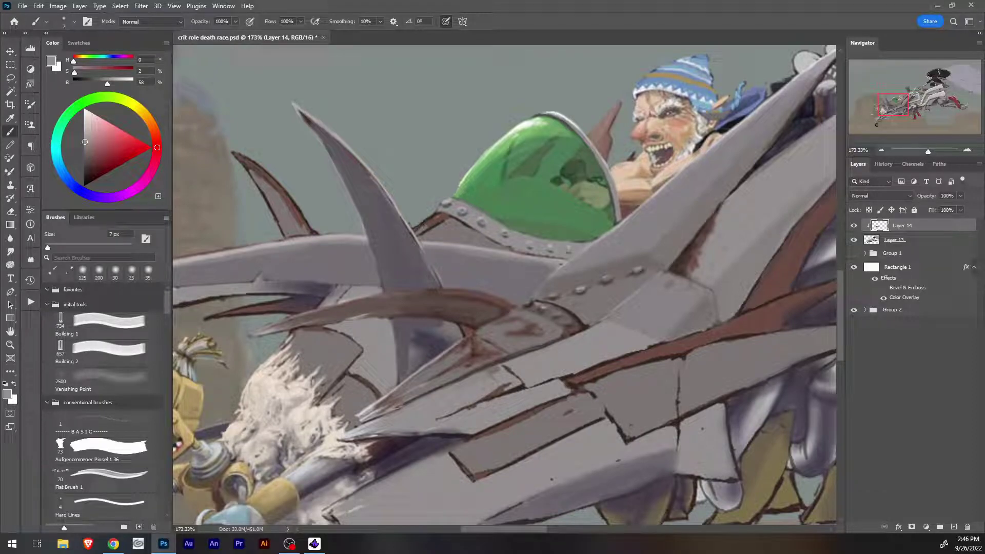
Deepen the shadow beneath the curved spike with dark purple (H 270, S 18, B 30) strokes at 15 px.
click(921, 151)
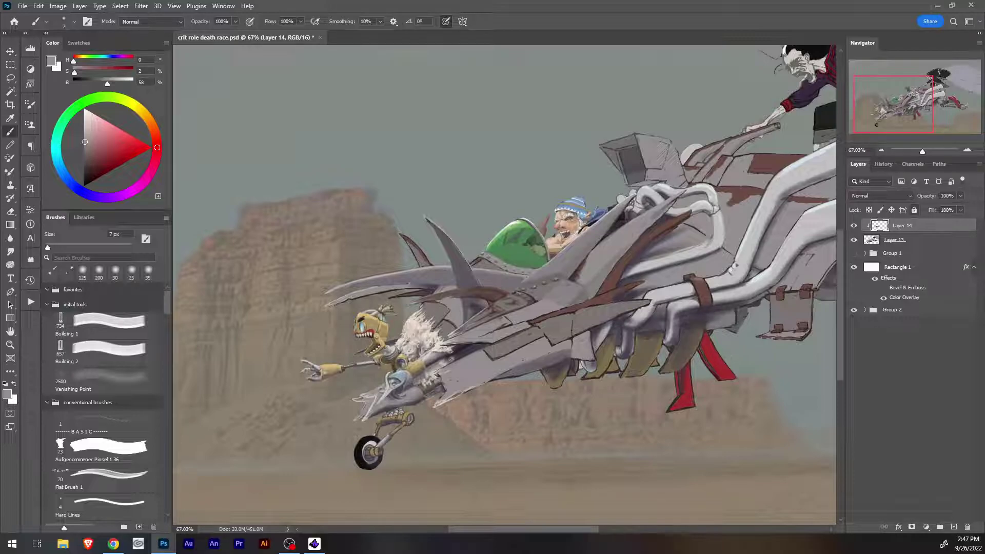
drag(922, 151, 927, 151)
alt+click(435, 336)
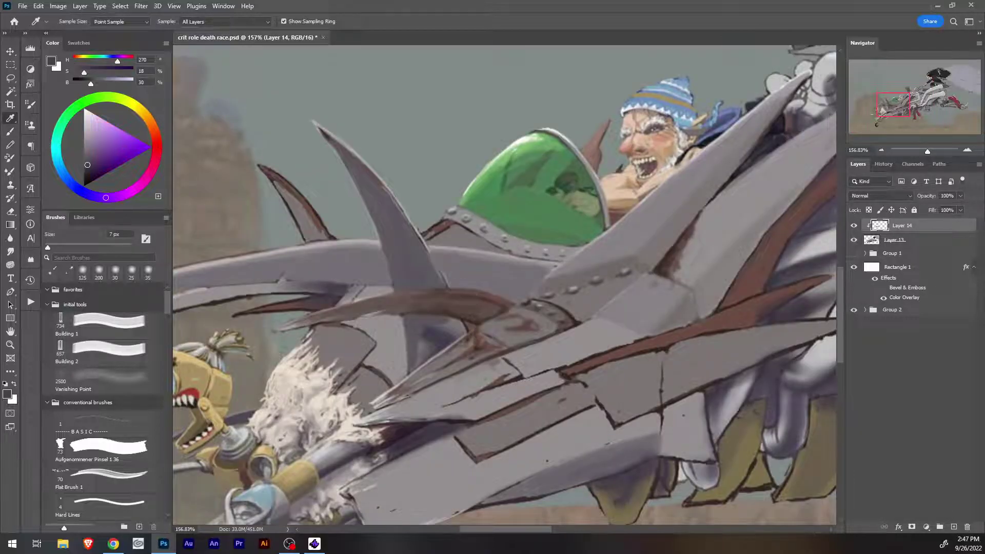
key(bracketright)
key(bracketright)
key(bracketright)
key(bracketright)
mouse_move(421, 320)
mouse_down()
mouse_move(461, 331)
mouse_move(422, 352)
mouse_move(414, 371)
mouse_up()
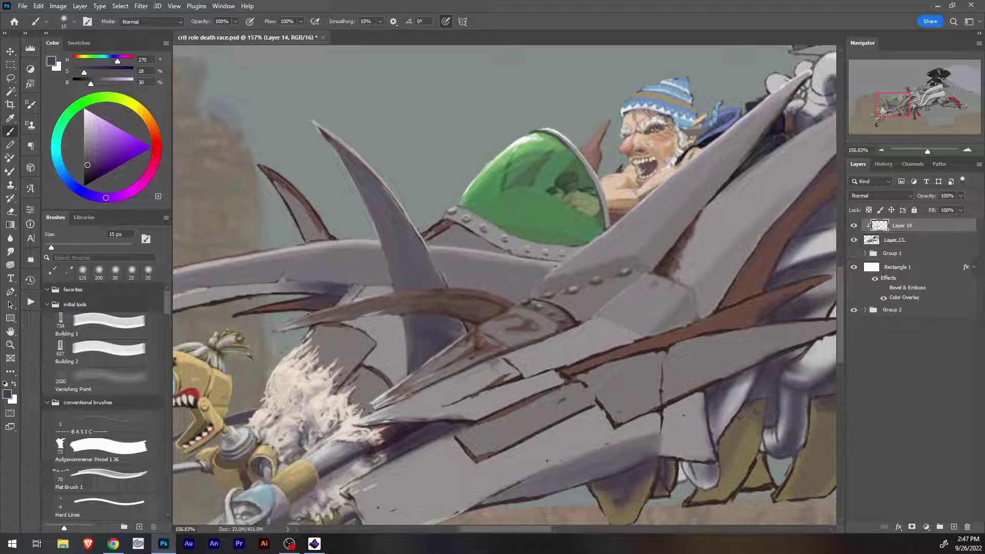
drag(464, 328, 456, 343)
Retouch the shadow's edge beside the riveted plate below the curved spike in grey (H 290, S 5, B 46) at 5 px.
key(bracketleft)
key(bracketleft)
key(bracketleft)
key(bracketleft)
key(bracketleft)
key(bracketleft)
alt+click(492, 328)
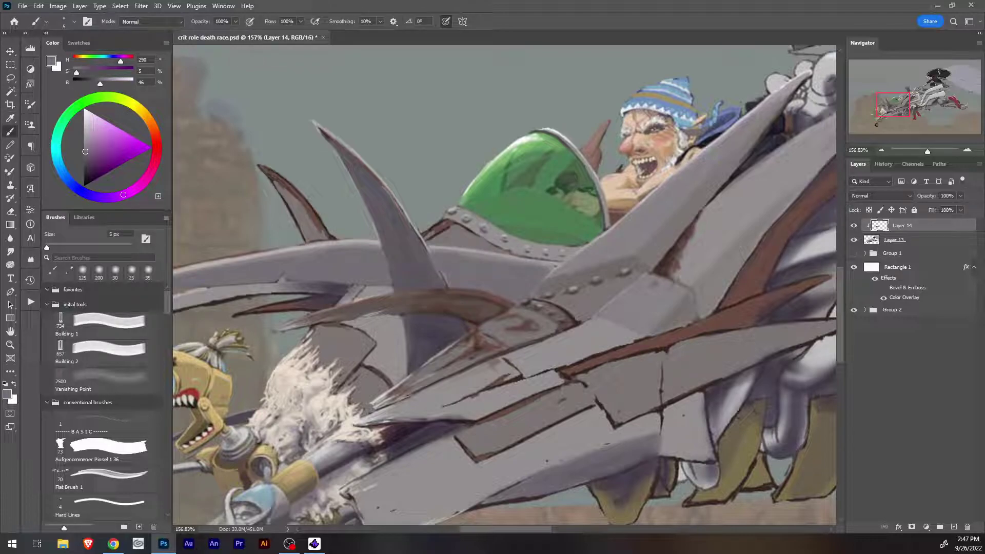
drag(463, 320, 467, 330)
Touch up the curved spike's upper edge in brown (H 15, S 32, B 41) and the tall spike's back edge in grey (H 5, S 6, B 48).
alt+click(451, 334)
alt+click(450, 295)
alt+click(452, 296)
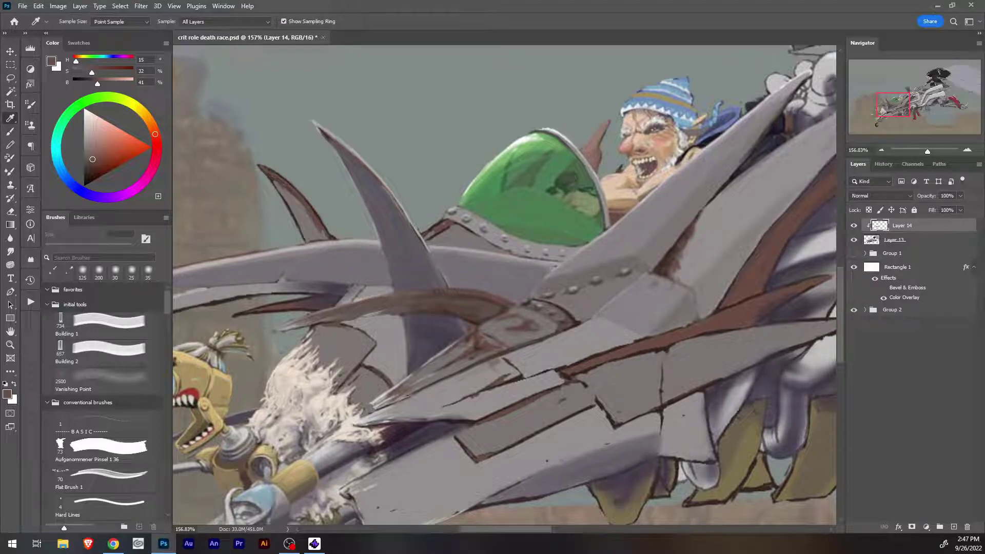
alt+click(385, 192)
alt+click(388, 193)
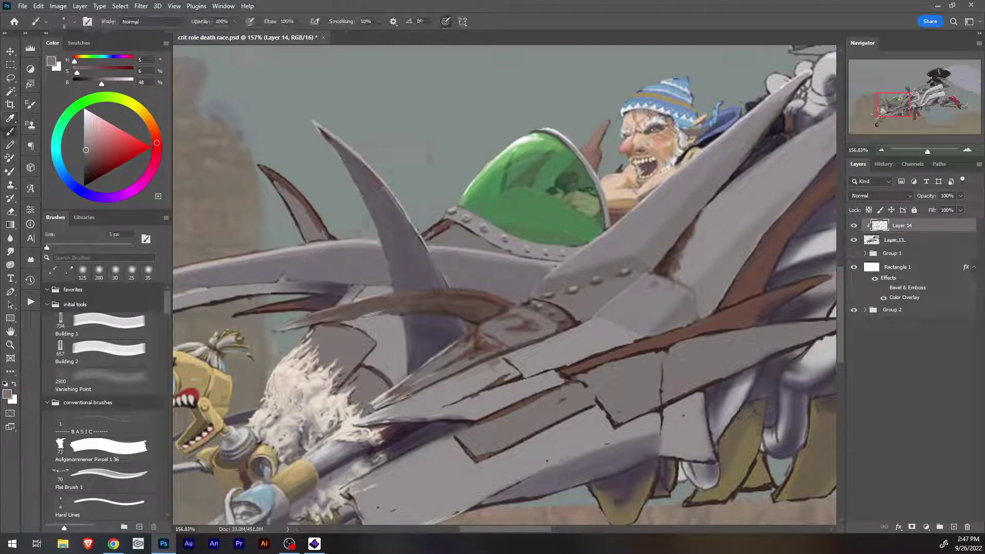
key(bracketright)
key(bracketright)
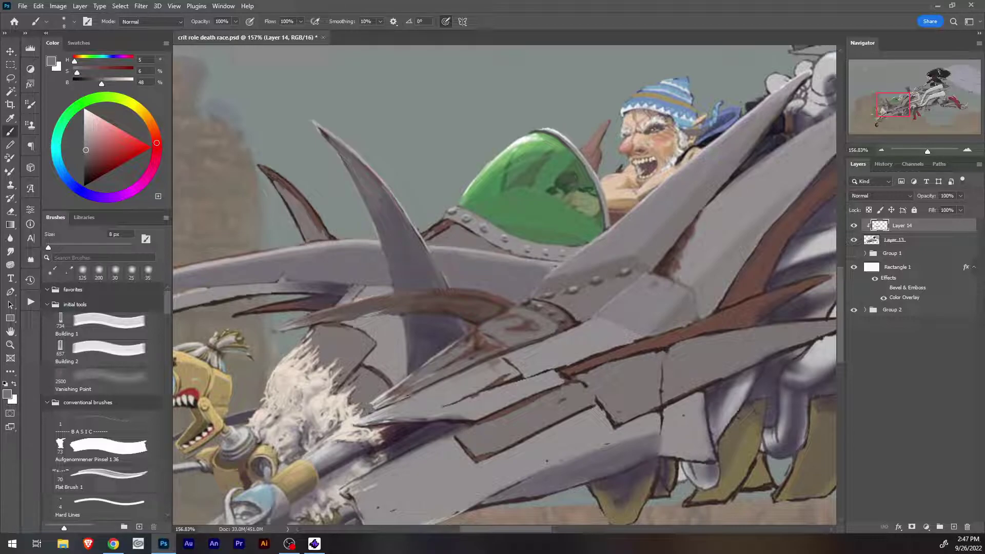
Cover the small rear spike's rusty line art with purple-grey (H 293, S 7, B 38).
alt+click(398, 241)
key(bracketright)
key(bracketright)
key(bracketright)
key(bracketright)
key(bracketright)
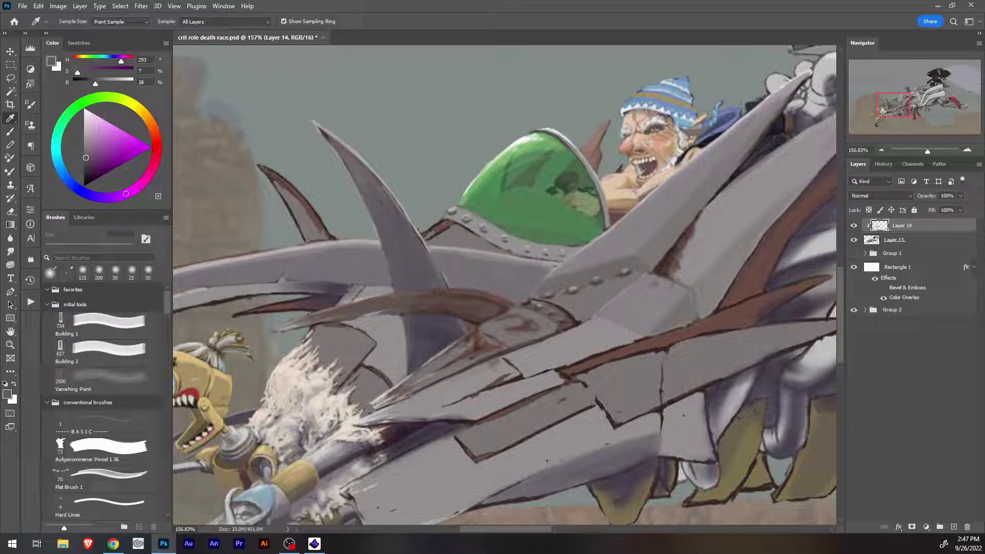
mouse_move(288, 197)
mouse_down()
mouse_move(313, 234)
mouse_move(304, 239)
mouse_move(329, 238)
mouse_move(267, 171)
mouse_move(337, 240)
mouse_up()
Highlight the small rear spike's tip and lower body in light grey (H 1, S 2, B 69) at 10 px.
alt+click(314, 123)
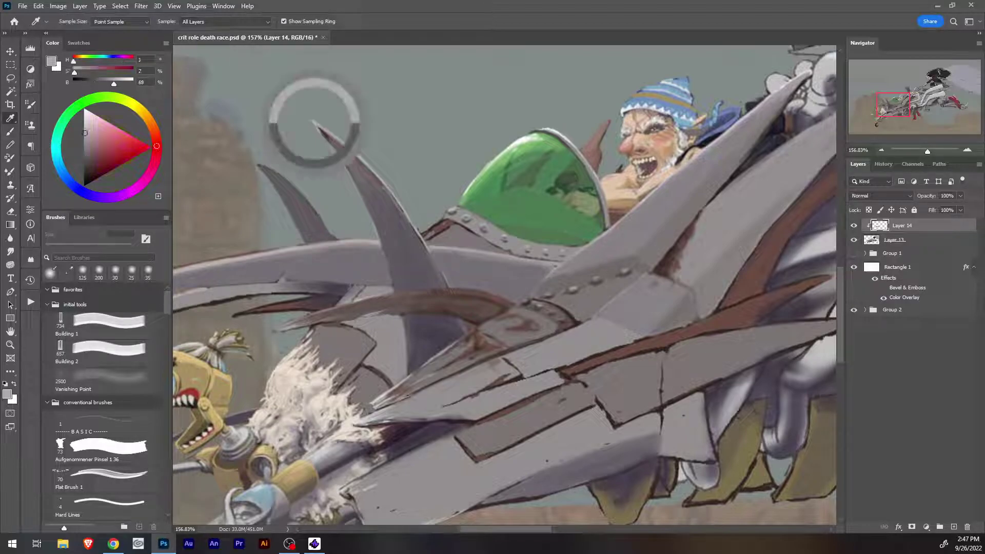
key(bracketleft)
key(bracketleft)
key(bracketleft)
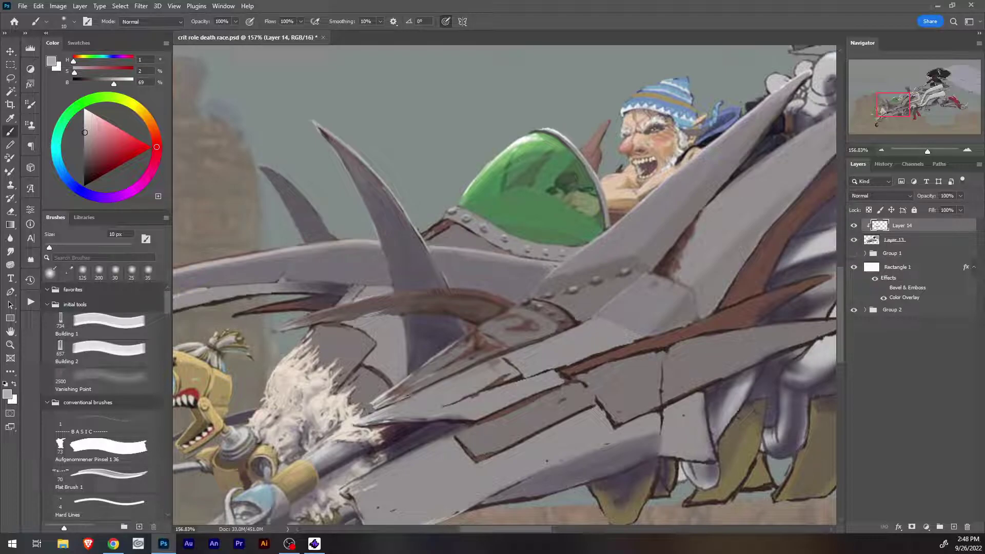
mouse_move(262, 167)
mouse_down()
mouse_move(296, 188)
mouse_move(270, 179)
mouse_up()
drag(299, 228, 316, 221)
Build a soft light-grey highlight along the small rear spike's back at 15 to 20 px and blend it with purple-grey (H 293, S 7, B 38).
key(bracketright)
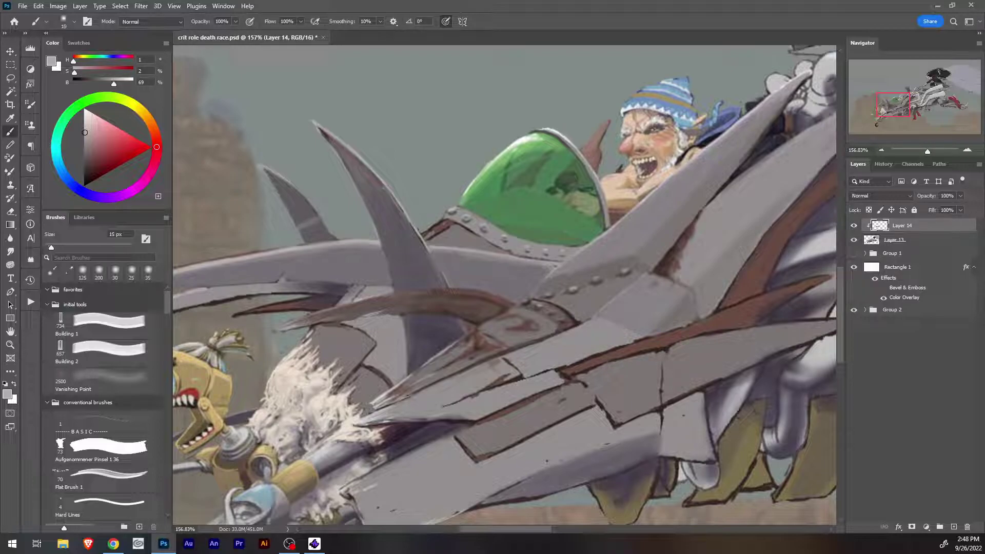
mouse_move(300, 226)
mouse_down()
mouse_move(315, 211)
mouse_move(323, 225)
mouse_move(301, 201)
mouse_move(292, 220)
mouse_up()
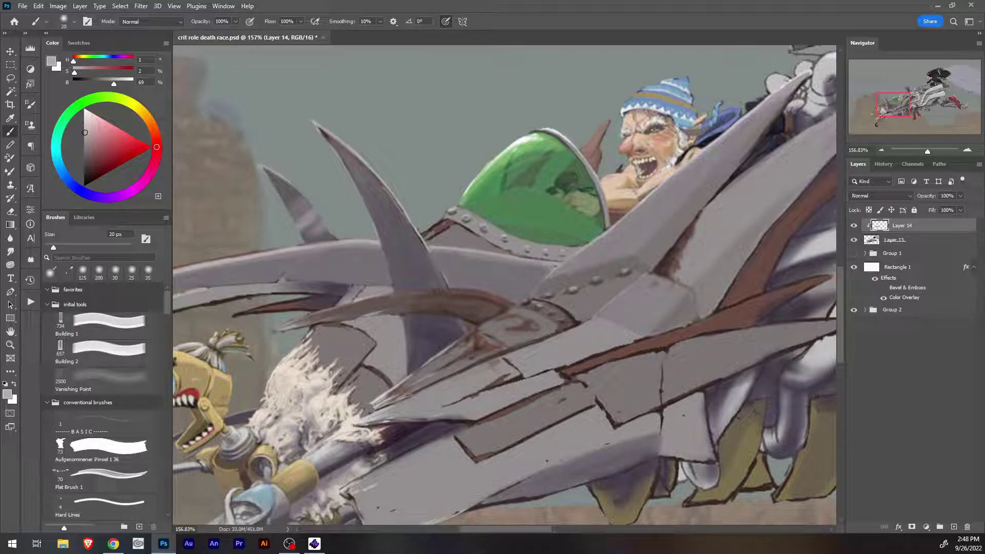
drag(292, 189, 307, 204)
drag(314, 217, 322, 224)
drag(278, 178, 292, 188)
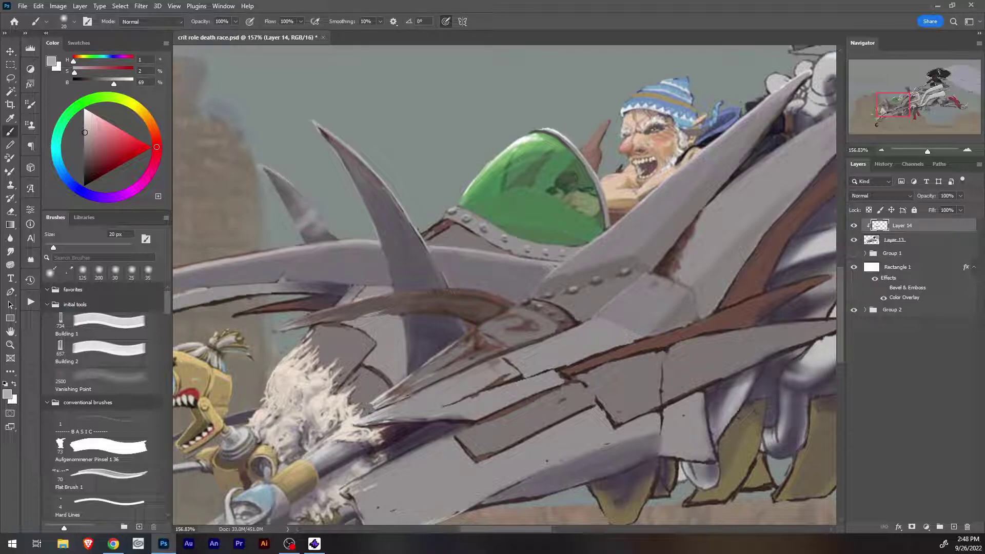
drag(322, 231, 326, 236)
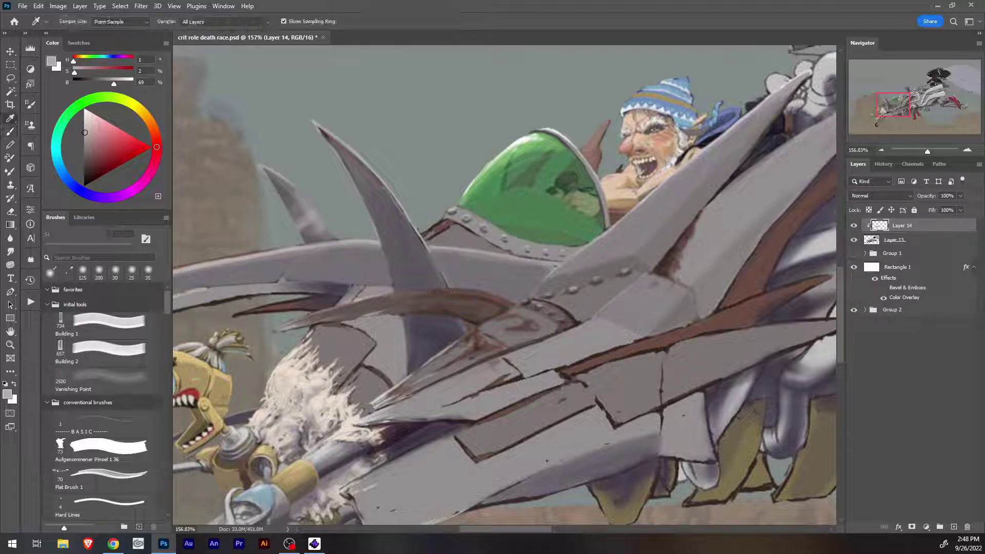
alt+click(283, 196)
drag(293, 194, 319, 234)
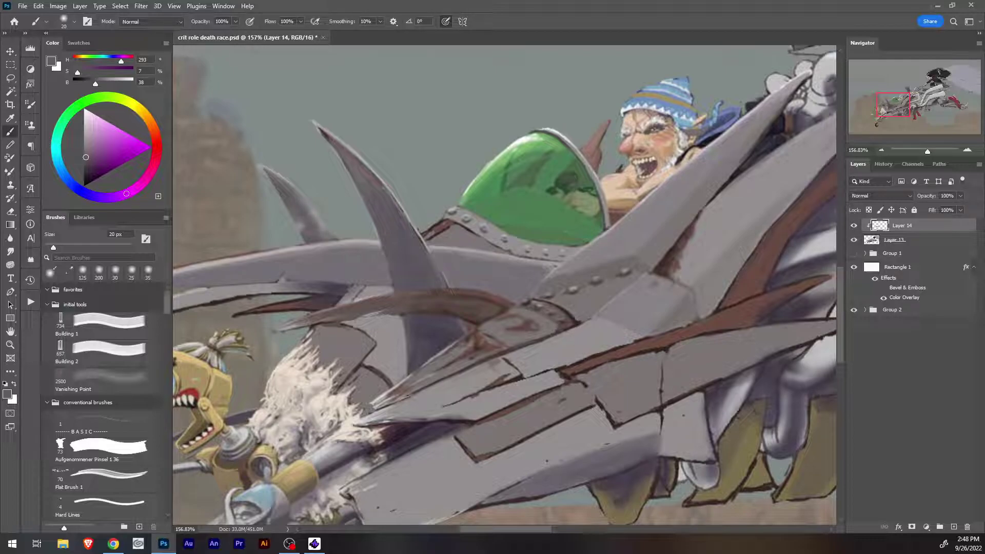
Shade the lower prong's upper edge beneath the long prong in dark purple (H 268, S 18, B 30) at 15 px.
scroll(507, 286, down, 6)
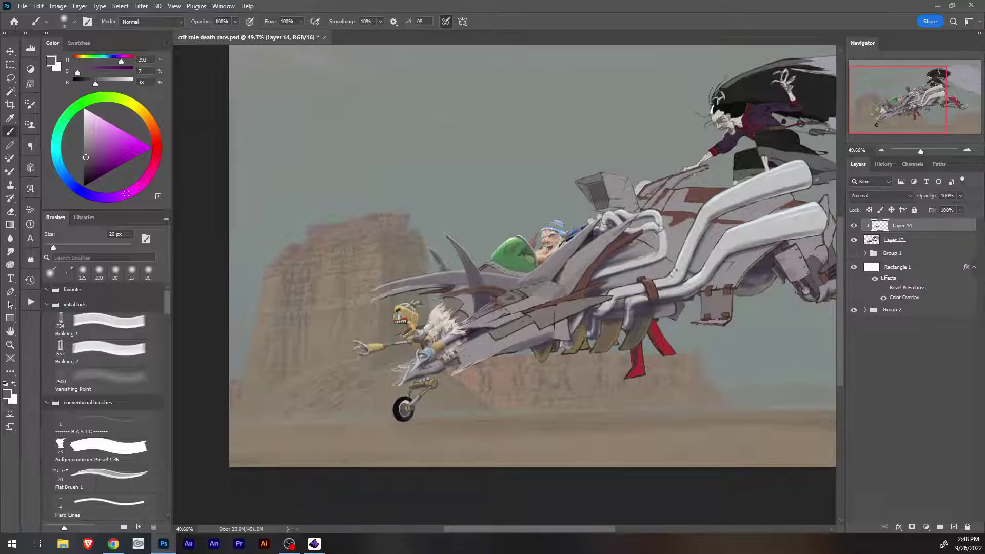
scroll(505, 284, up, 2)
drag(922, 151, 928, 151)
mouse_move(893, 104)
mouse_down()
mouse_move(875, 116)
mouse_move(883, 105)
mouse_up()
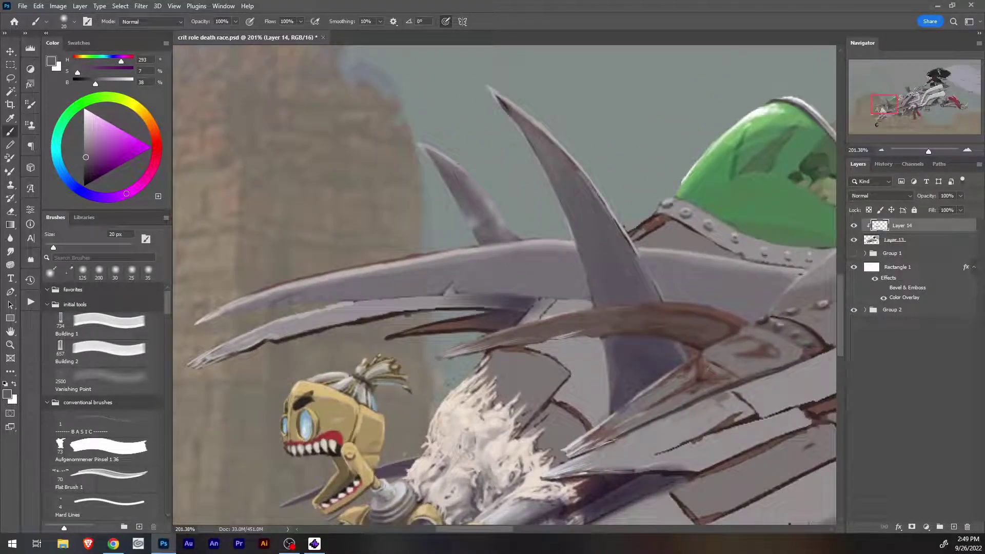
key(i)
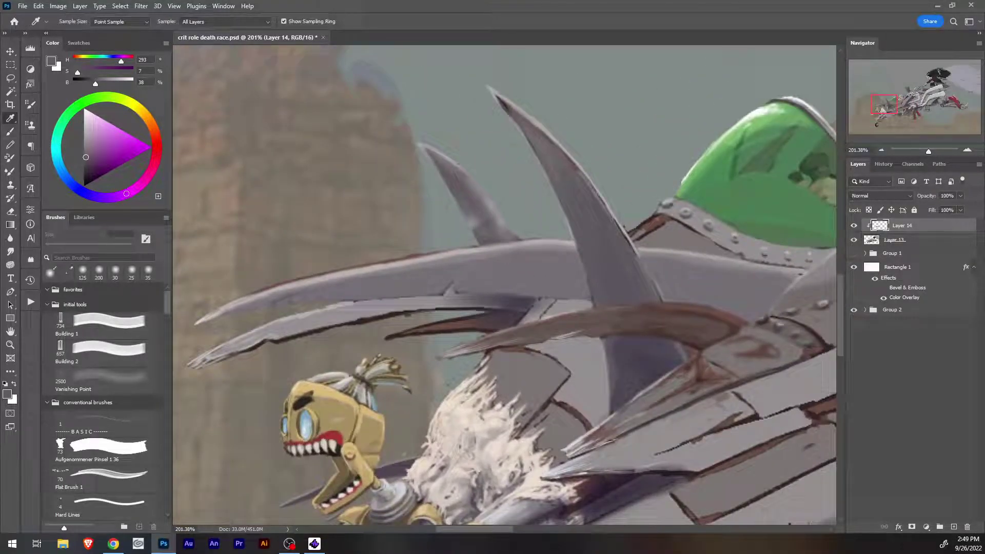
click(518, 302)
key(b)
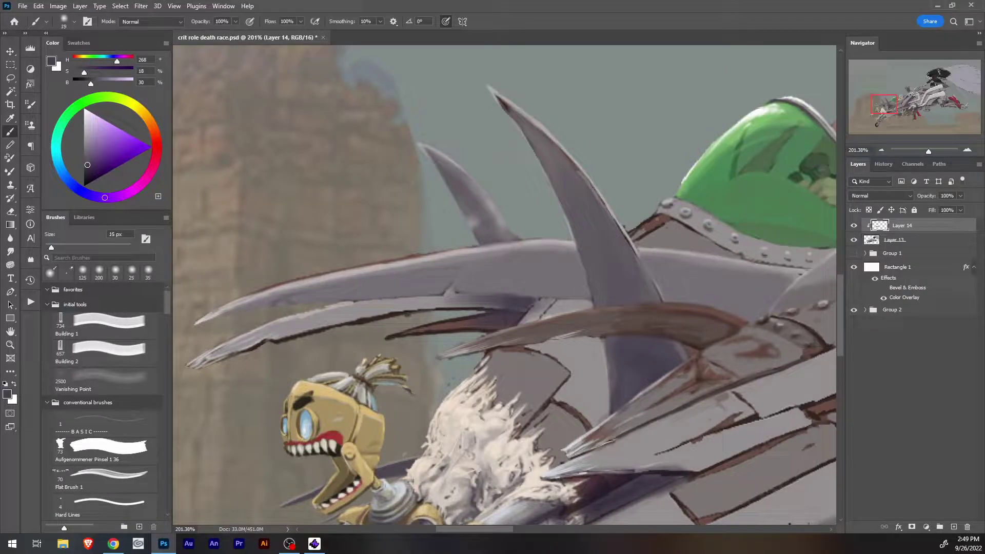
drag(467, 303, 370, 314)
Fill the long prong's notch and extend the dark purple shading along the lower prong toward its tip with a finer brush.
key(bracketright)
key(bracketright)
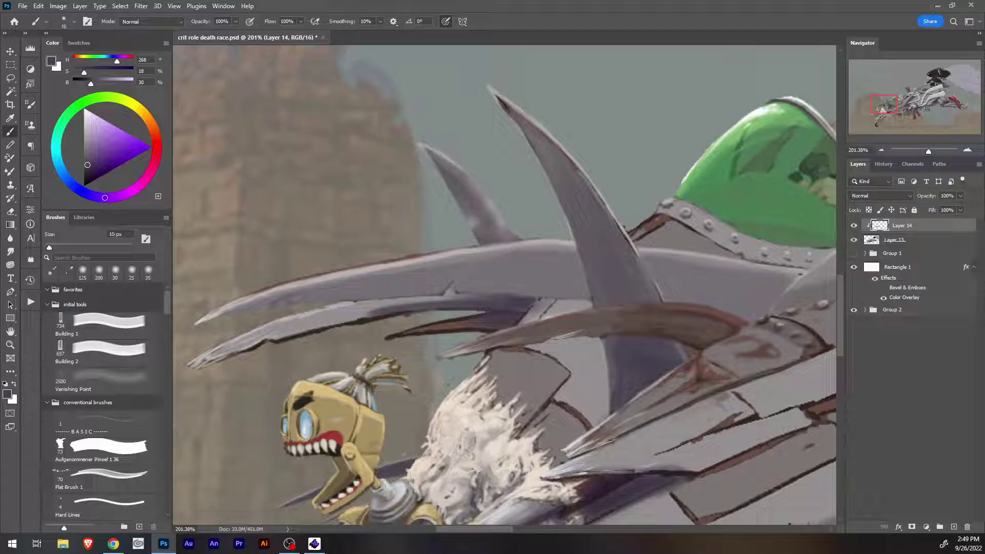
key(bracketleft)
key(bracketleft)
key(bracketleft)
key(bracketleft)
mouse_move(454, 299)
mouse_down()
mouse_move(442, 289)
mouse_move(451, 285)
mouse_move(456, 299)
mouse_up()
key(bracketright)
mouse_move(430, 299)
mouse_down()
mouse_move(473, 299)
mouse_move(397, 301)
mouse_move(253, 339)
mouse_up()
mouse_move(367, 315)
mouse_down()
mouse_move(279, 336)
mouse_move(301, 331)
mouse_up()
Cover the line art along the lower prong's edges in grey (H 357, S 2, B 58) at 7 px.
key(i)
click(266, 330)
key(b)
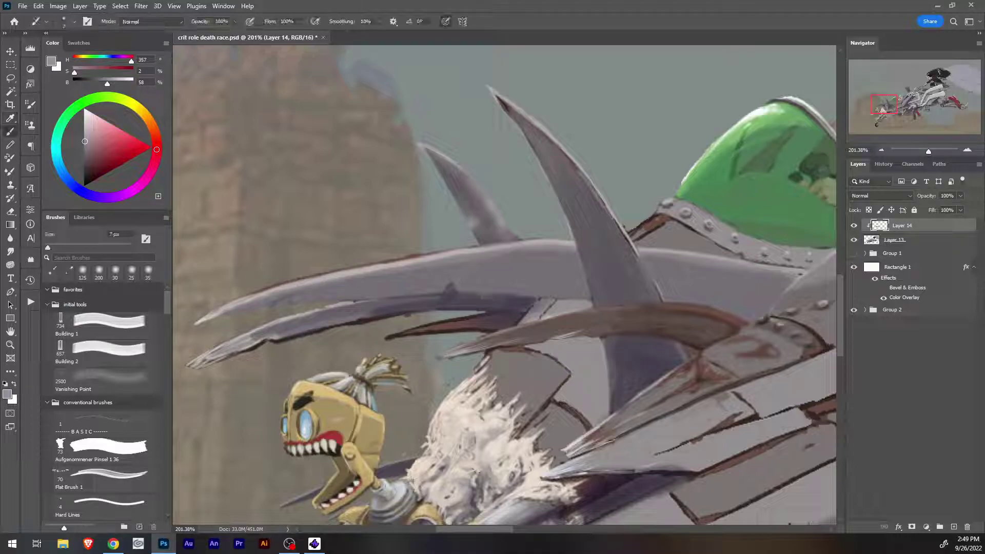
mouse_move(304, 319)
mouse_down()
mouse_move(248, 336)
mouse_move(260, 334)
mouse_up()
drag(350, 306, 304, 320)
drag(260, 343, 241, 353)
mouse_move(264, 341)
mouse_down()
mouse_move(240, 355)
mouse_move(272, 343)
mouse_up()
drag(325, 326, 295, 339)
drag(359, 322, 300, 336)
mouse_move(392, 314)
mouse_down()
mouse_move(307, 335)
mouse_move(358, 323)
mouse_up()
mouse_move(432, 308)
mouse_down()
mouse_move(354, 324)
mouse_move(442, 310)
mouse_up()
Paint the tip of the small rusty prong below the lower prong in light grey (H 10, S 3, B 68).
alt+click(357, 290)
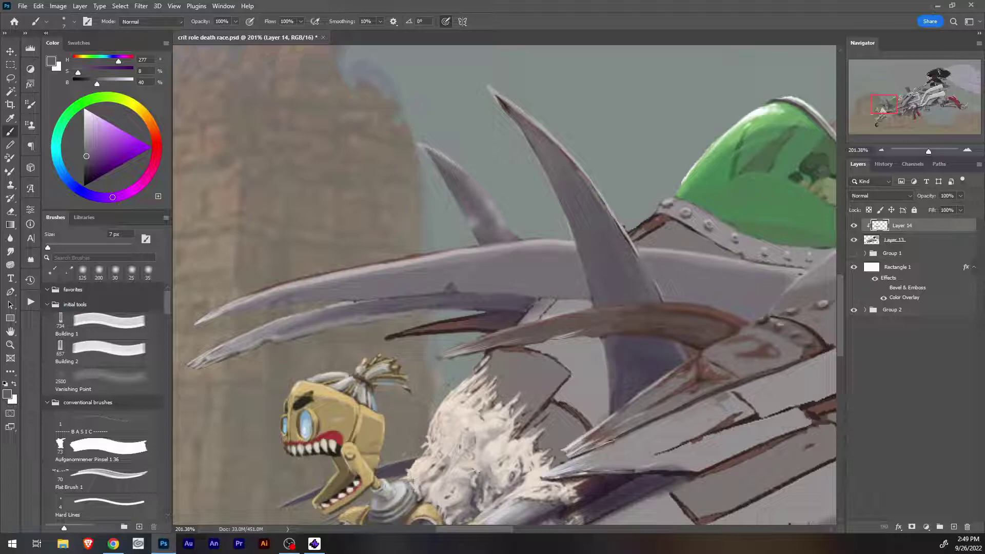
key(i)
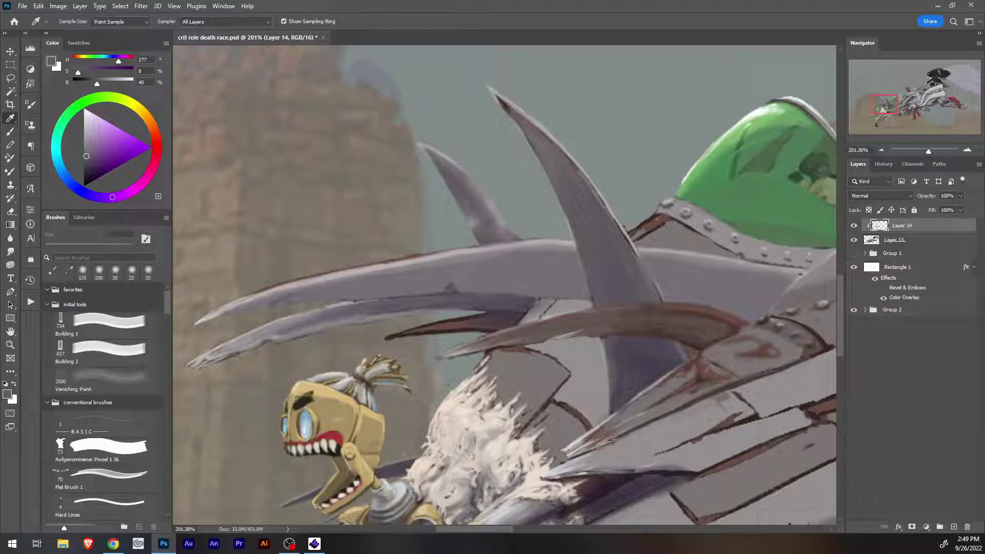
click(457, 354)
click(451, 340)
click(451, 340)
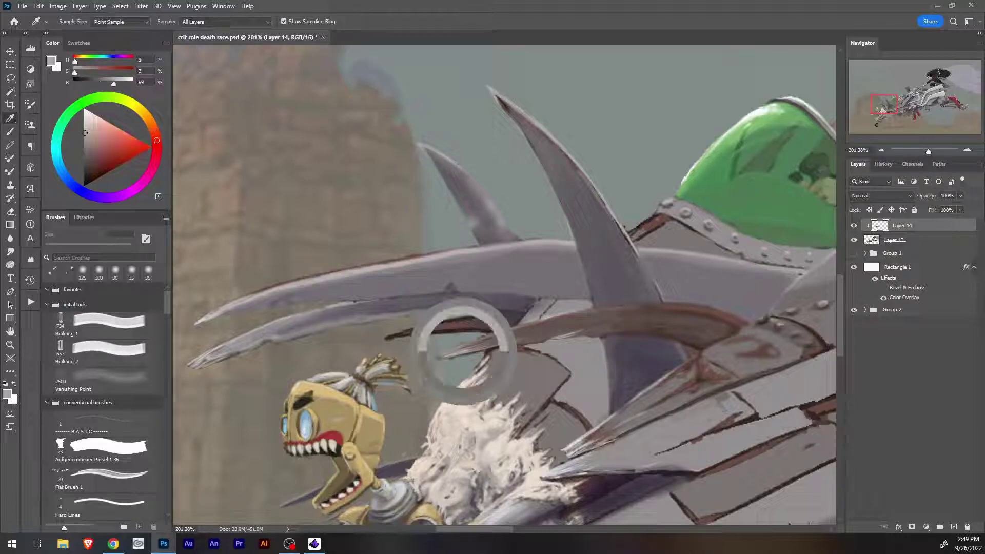
key(b)
key(bracketleft)
mouse_move(386, 338)
mouse_down()
mouse_move(426, 333)
mouse_move(386, 339)
mouse_move(411, 336)
mouse_up()
Cover the outline along the small rusty prong's upper edge in brown (H 13, S 18, B 38) at 4 px.
key(i)
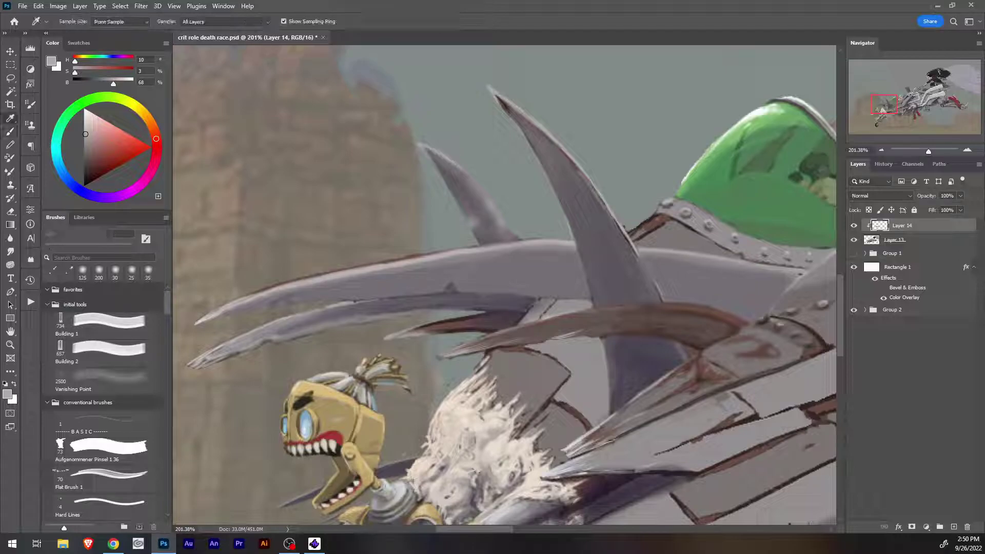
click(517, 334)
key(b)
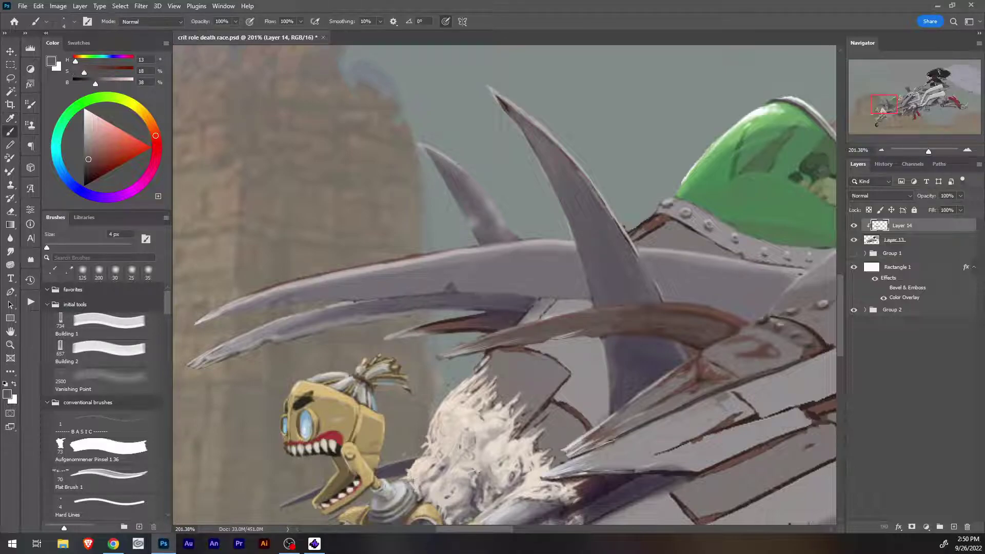
drag(439, 322, 471, 317)
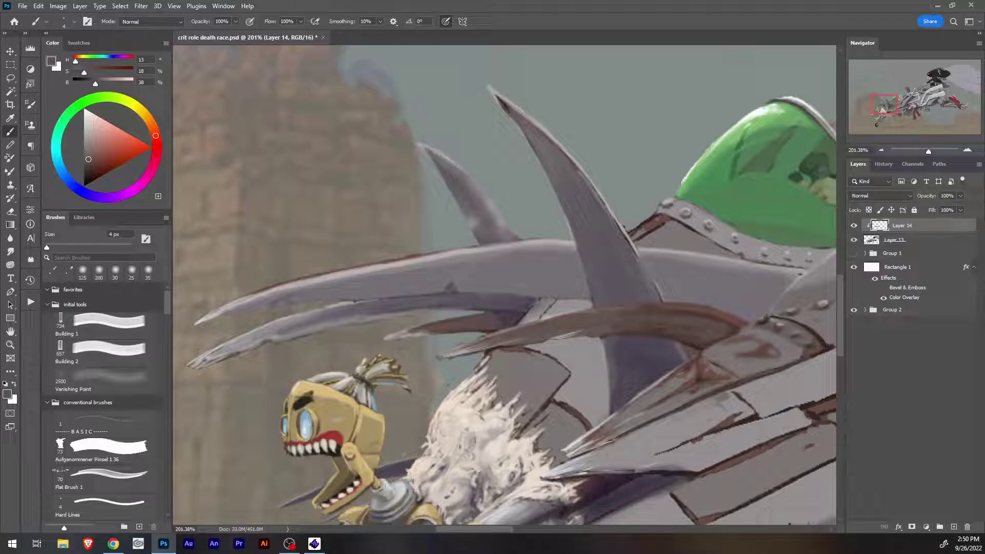
Refine the shadow at the small rusty prong's base and the small rear spike's back edge in grey (H 298, S 5, B 42) at 2 px.
key(i)
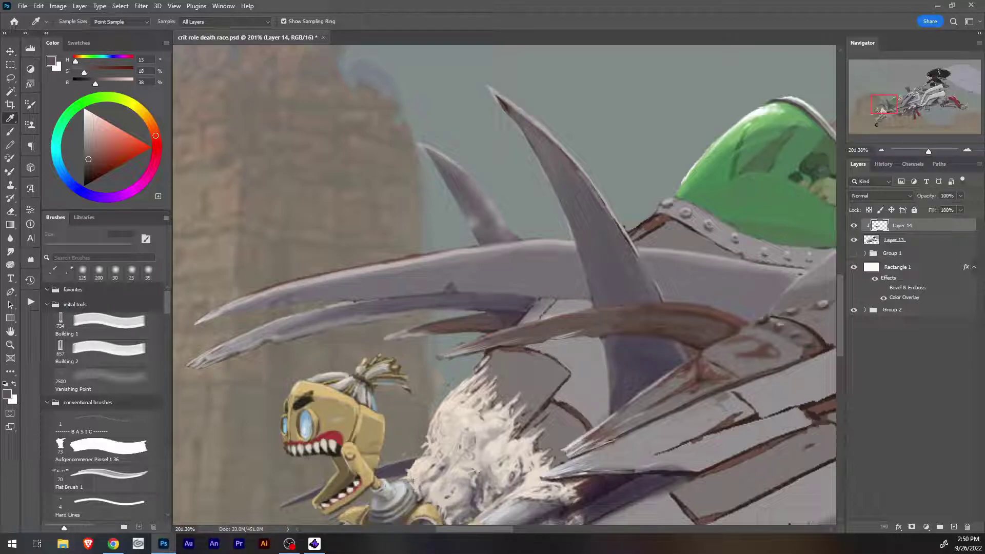
alt+click(634, 356)
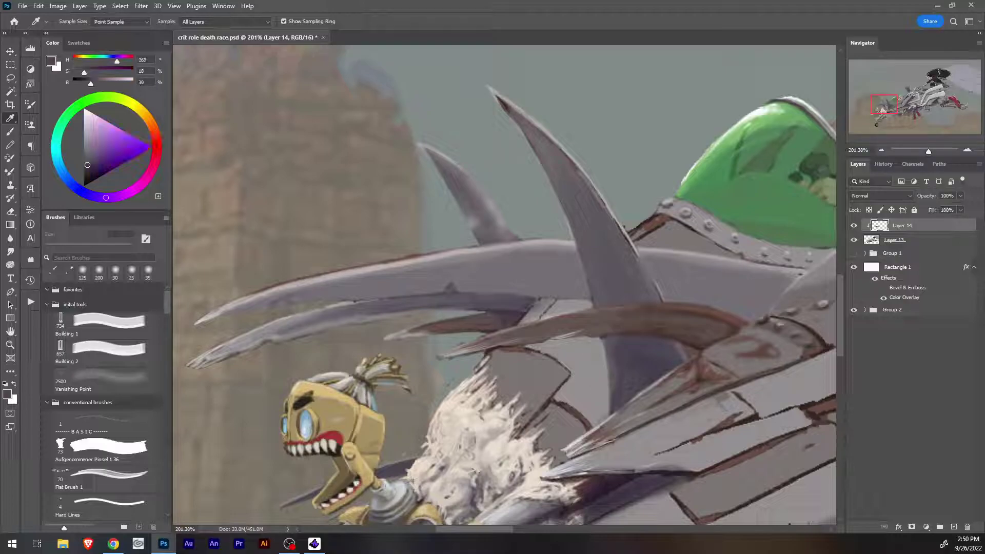
alt+click(598, 246)
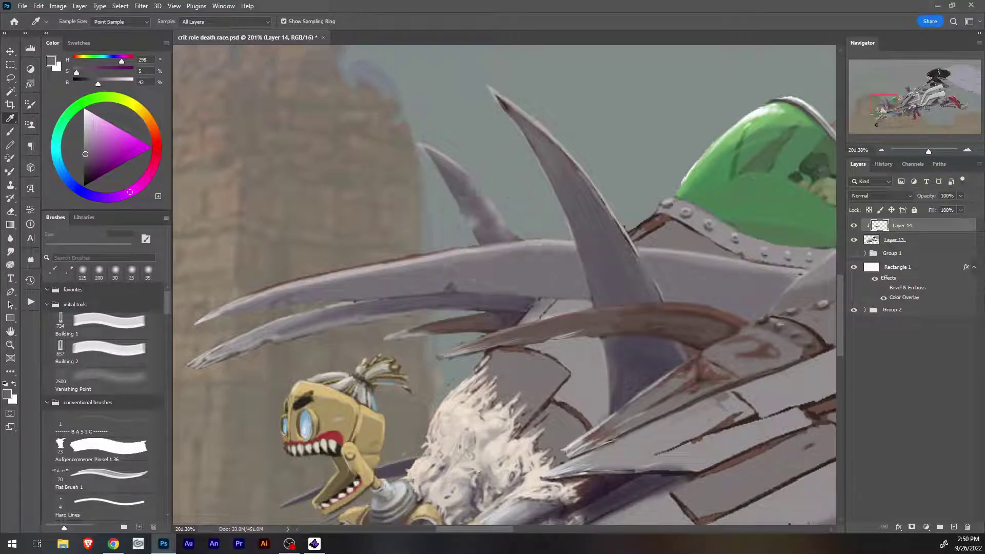
key(b)
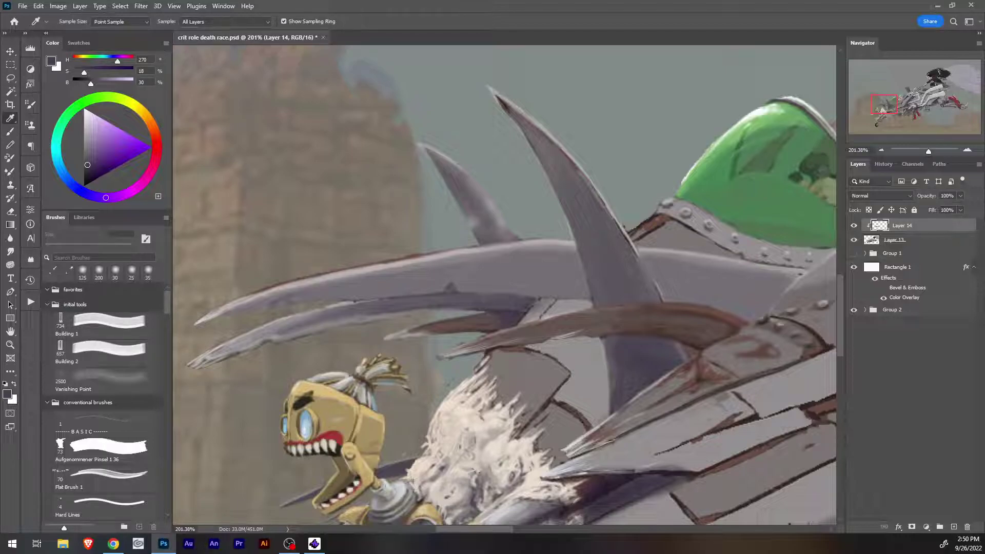
alt+click(570, 180)
key(bracketleft)
key(bracketleft)
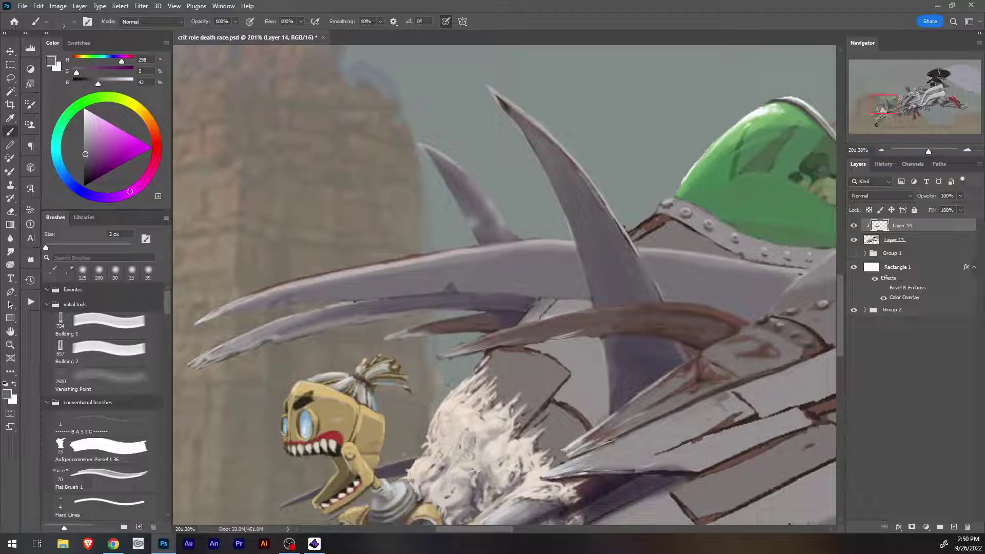
drag(500, 313, 506, 327)
key(i)
drag(502, 222, 511, 238)
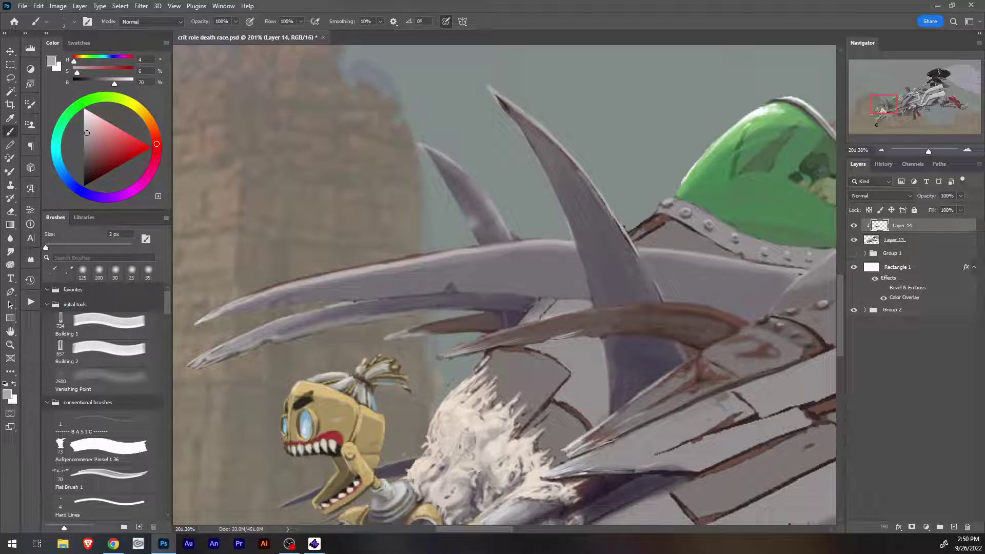
Lighten the long prong's top edge on Layer 14 in light grey (H 0, S 5, B 73) at 2 px.
click(913, 240)
key(e)
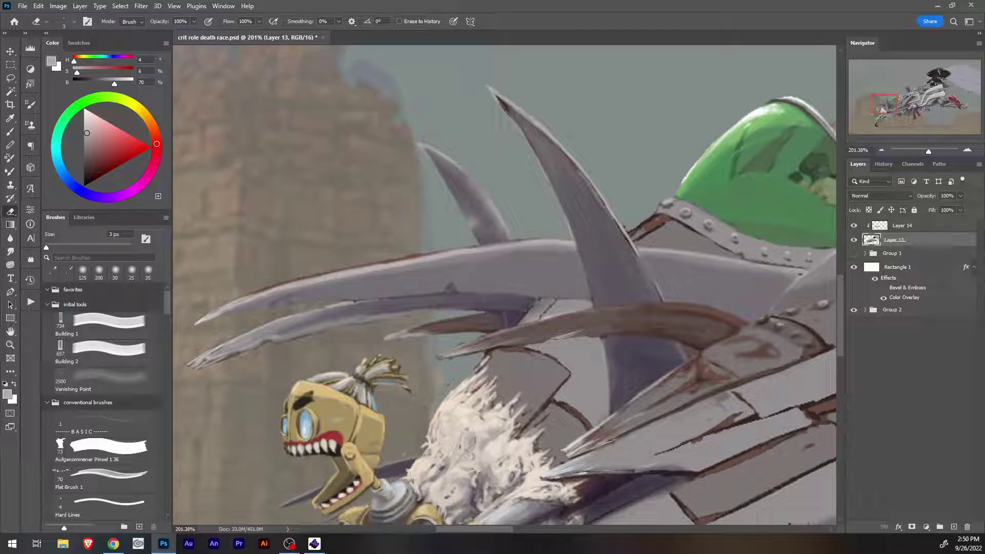
click(913, 226)
key(b)
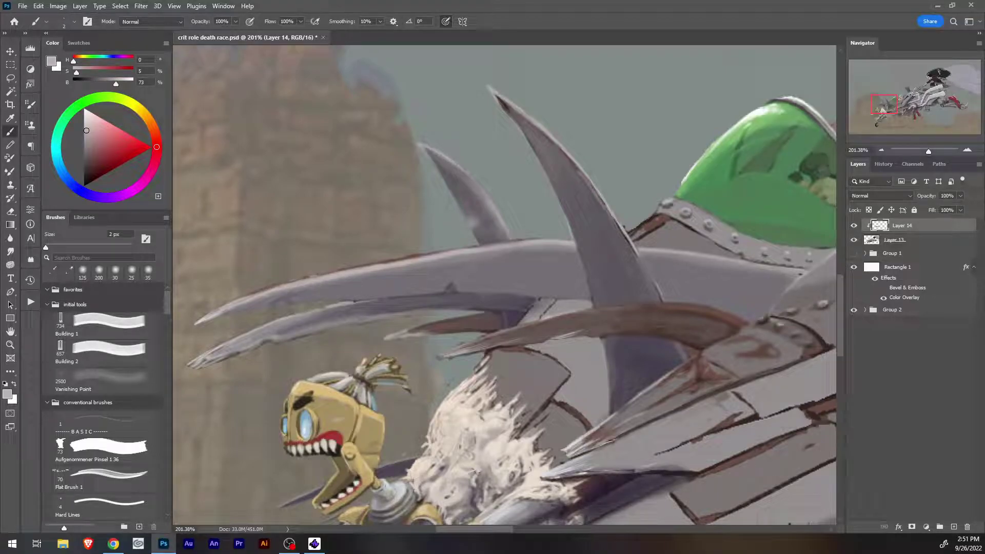
drag(321, 274, 426, 255)
Retouch the small rusty prong's remaining line art in browns (H 13, S 16, B 41 and H 14, S 21, B 36) at 7 px.
key(i)
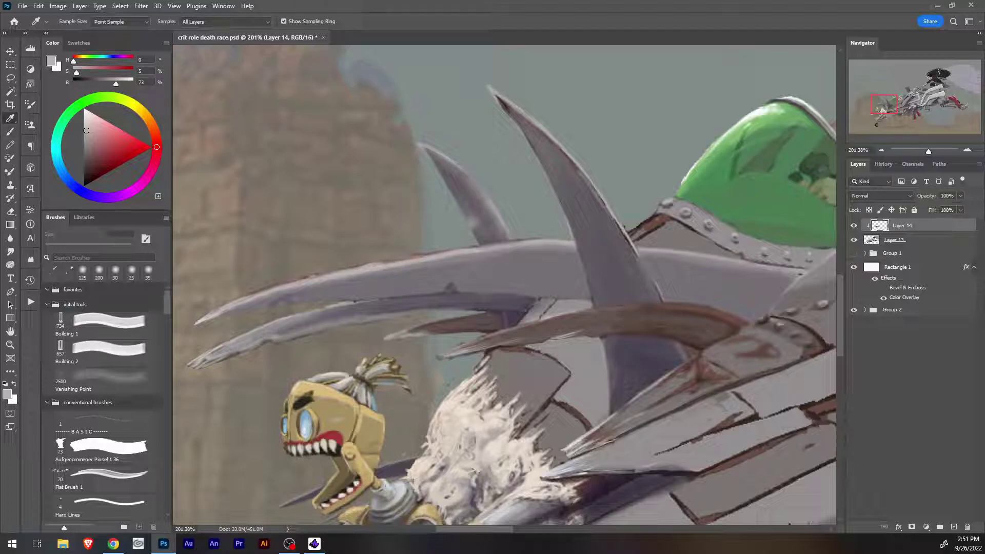
click(539, 336)
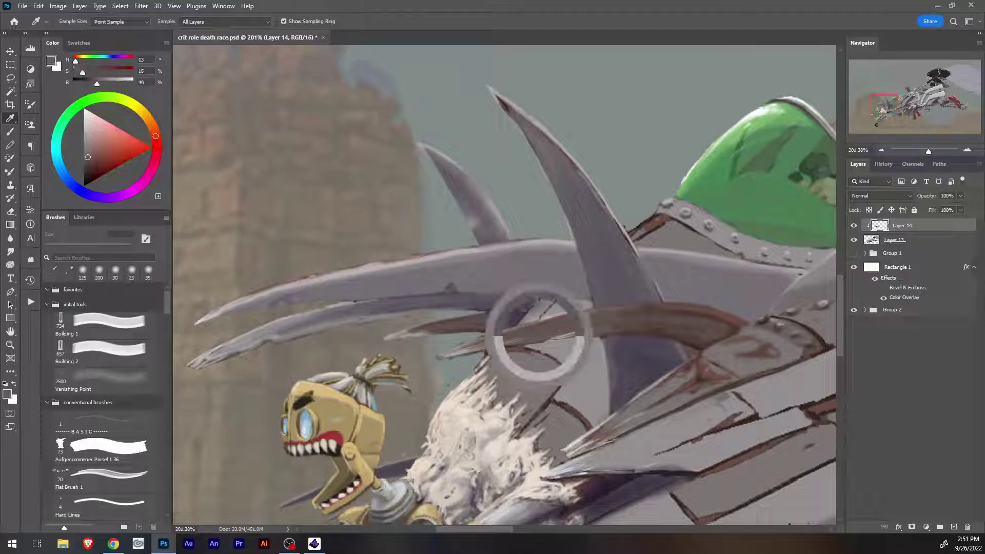
key(b)
key(bracketright)
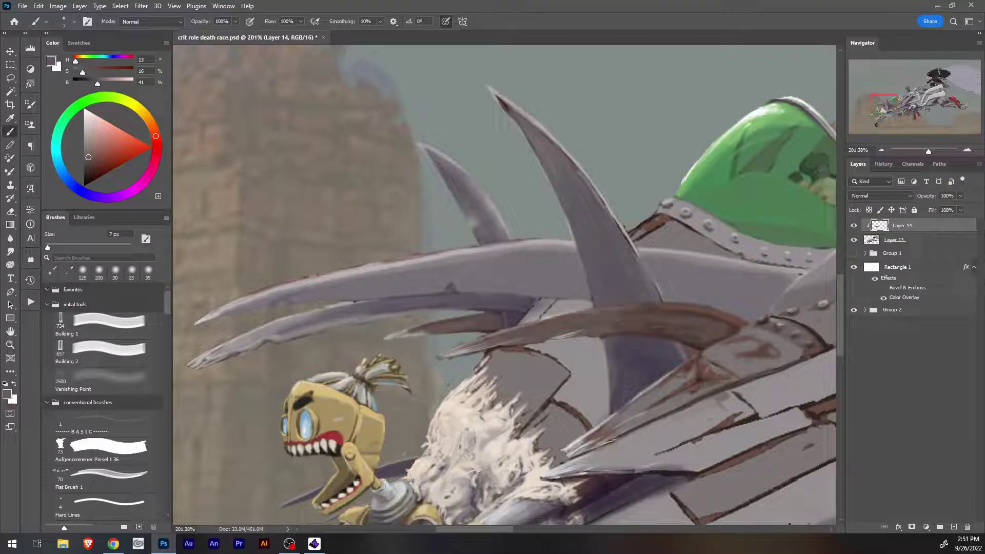
key(i)
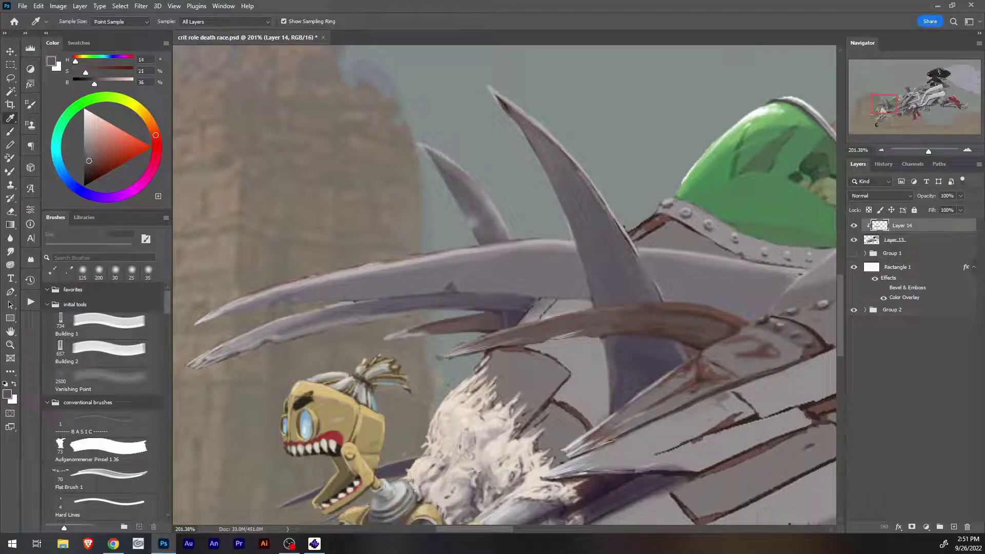
key(b)
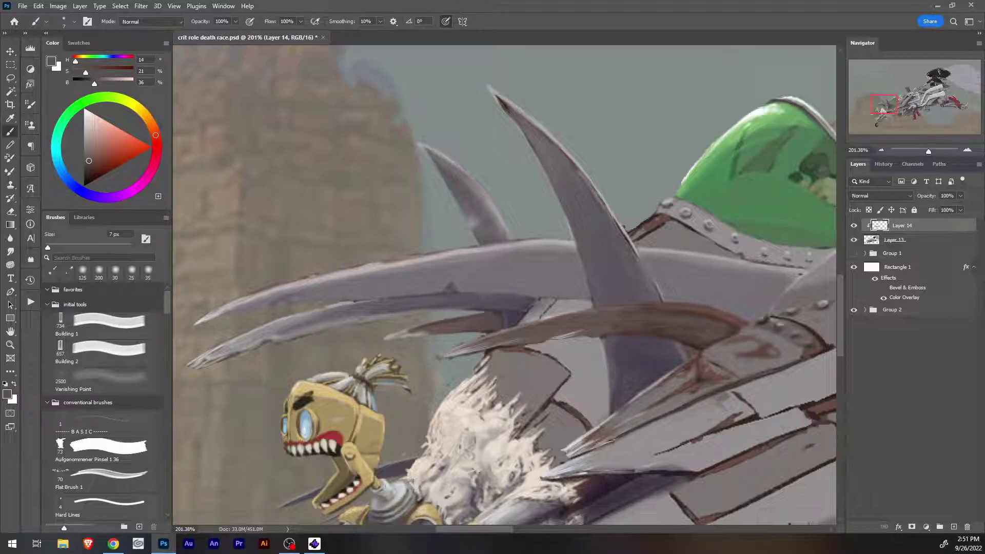
alt+click(569, 310)
drag(474, 323, 496, 321)
alt+click(485, 325)
key(alt+bracketleft)
key(e)
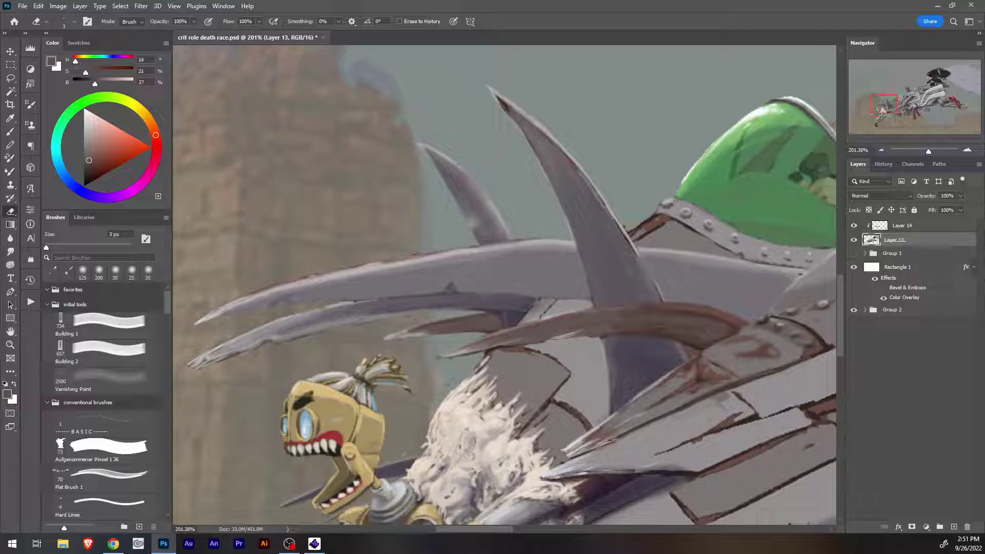
key(i)
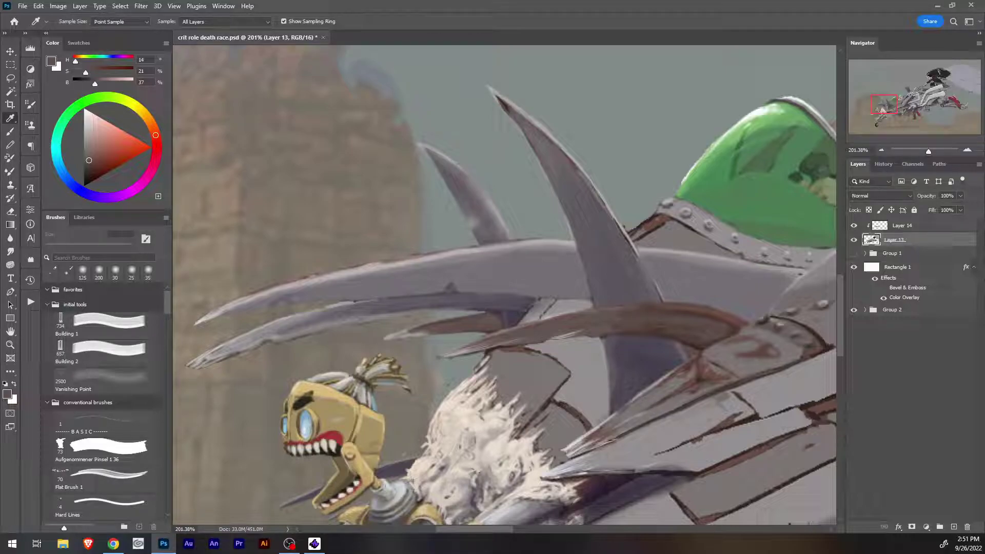
key(b)
drag(499, 357, 474, 371)
alt+click(505, 366)
key(ctrl+z)
key(ctrl+z)
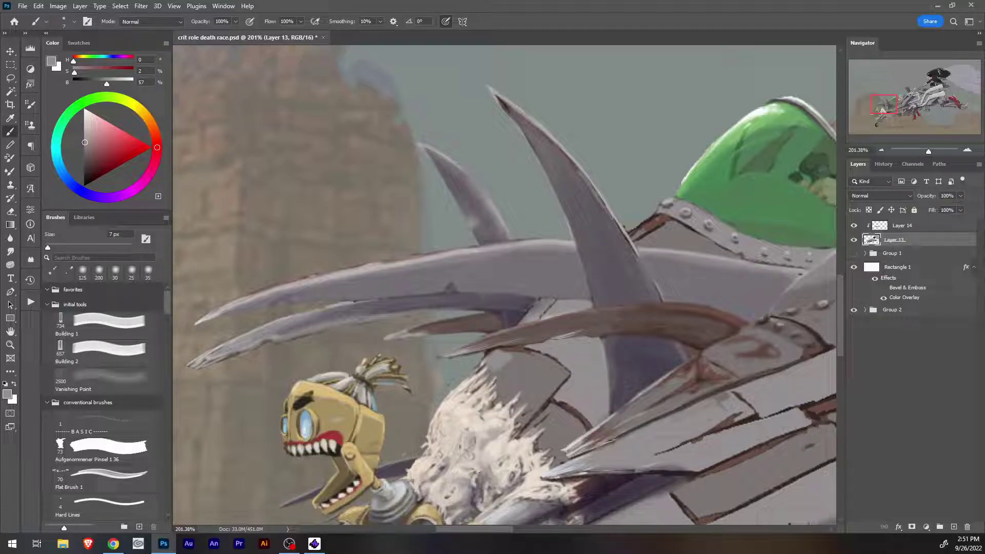
Cover the line art on the plates just behind the fur on Layer 14 in grey (H 0, S 2, B 57) at 7 to 10 px.
click(902, 225)
drag(489, 351, 483, 359)
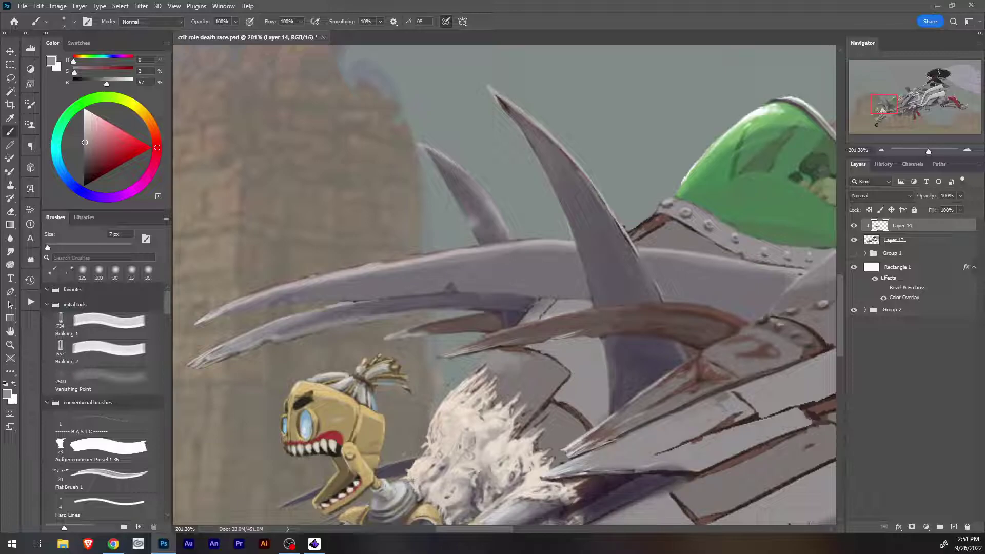
key(bracketright)
key(bracketright)
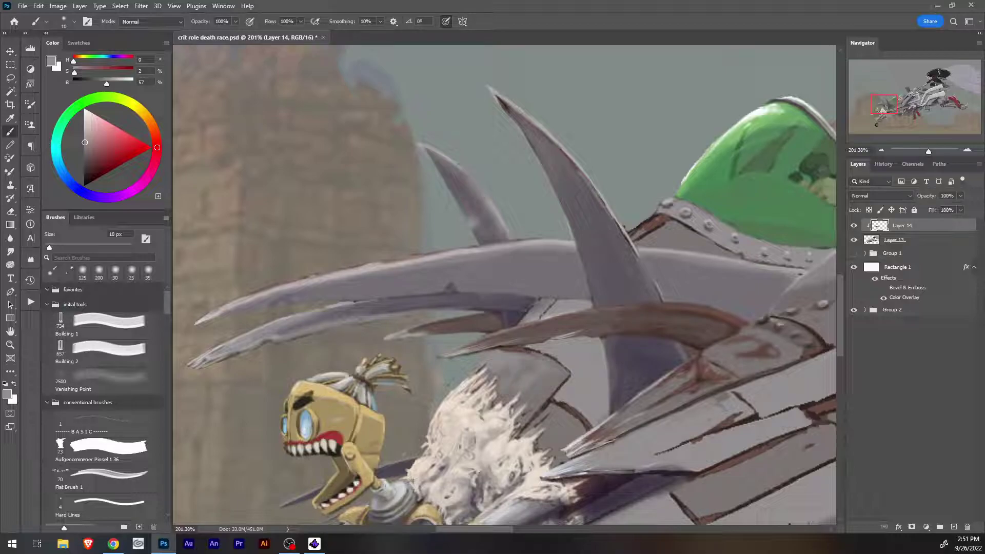
mouse_move(551, 404)
mouse_down()
mouse_move(531, 425)
mouse_move(569, 424)
mouse_up()
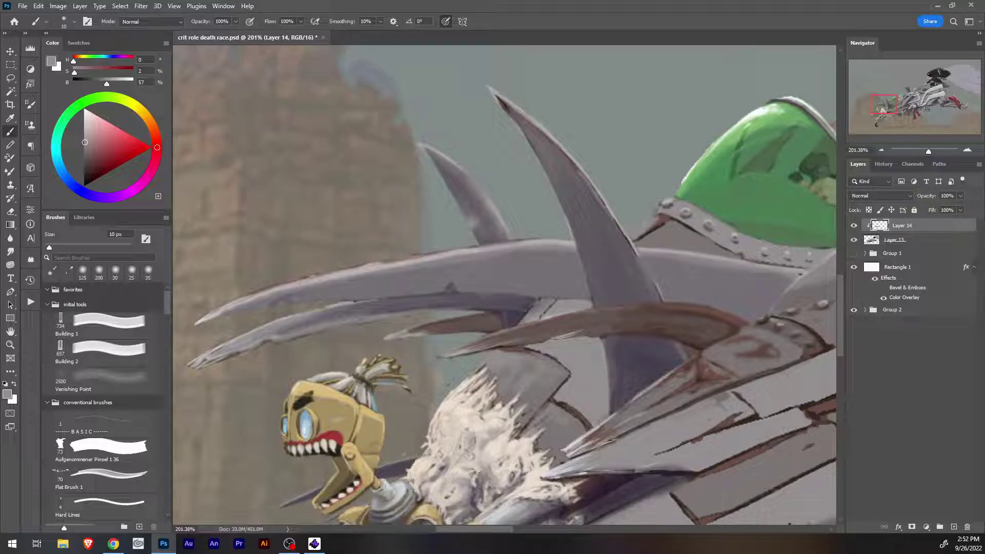
Highlight the upper edge of the riveted rim below the green canopy in off-white (H 92, S 3, B 96) at 4 px.
key(o)
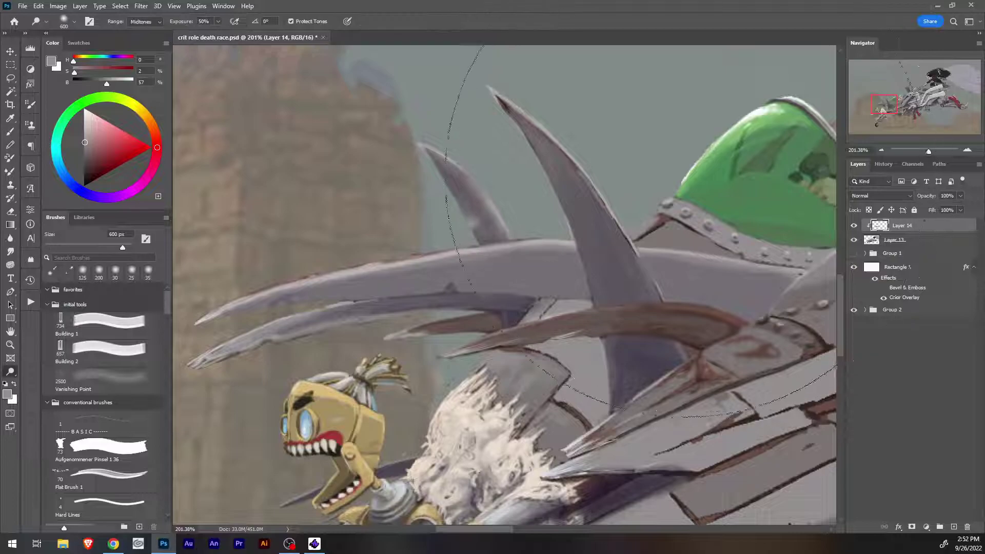
key(i)
click(682, 172)
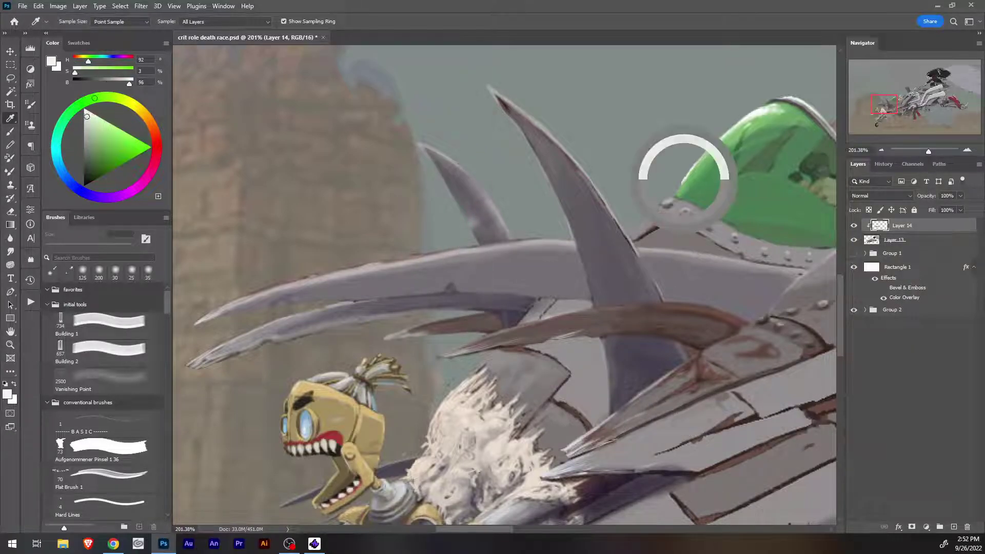
key(b)
key(bracketleft)
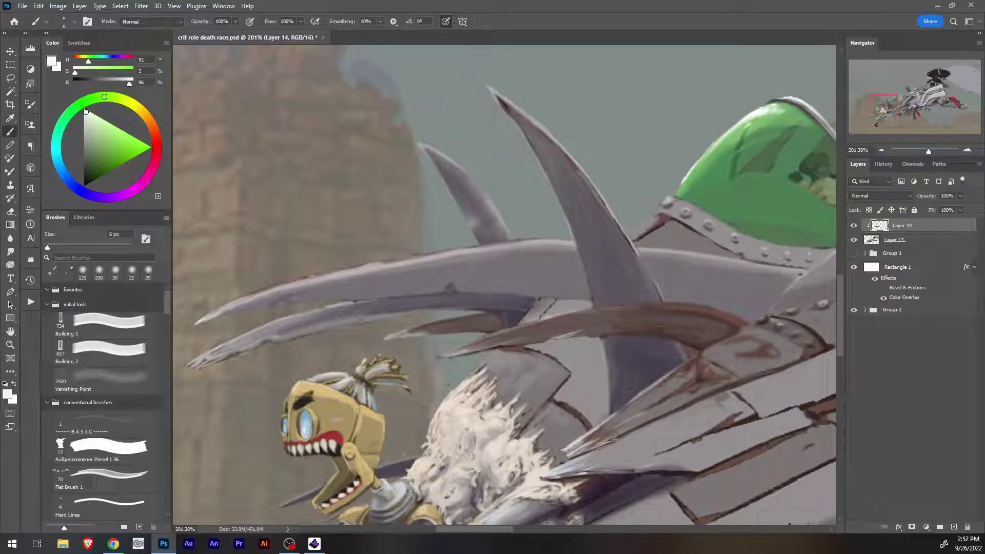
drag(664, 202, 658, 216)
key(ctrl+z)
mouse_move(660, 206)
mouse_down()
mouse_move(627, 234)
mouse_move(639, 227)
mouse_up()
drag(670, 198, 691, 204)
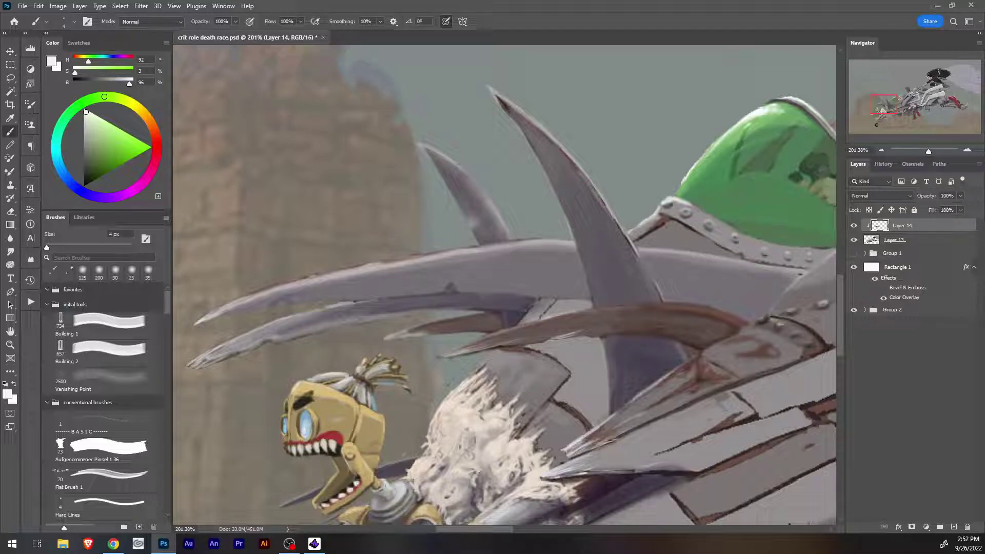
drag(689, 203, 721, 219)
drag(681, 211, 689, 209)
drag(641, 226, 397, 367)
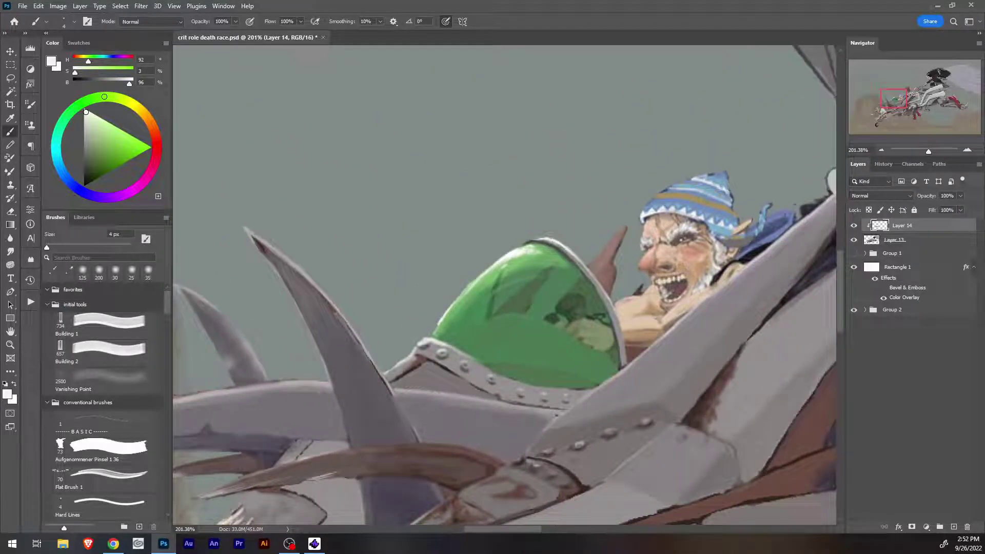
key(i)
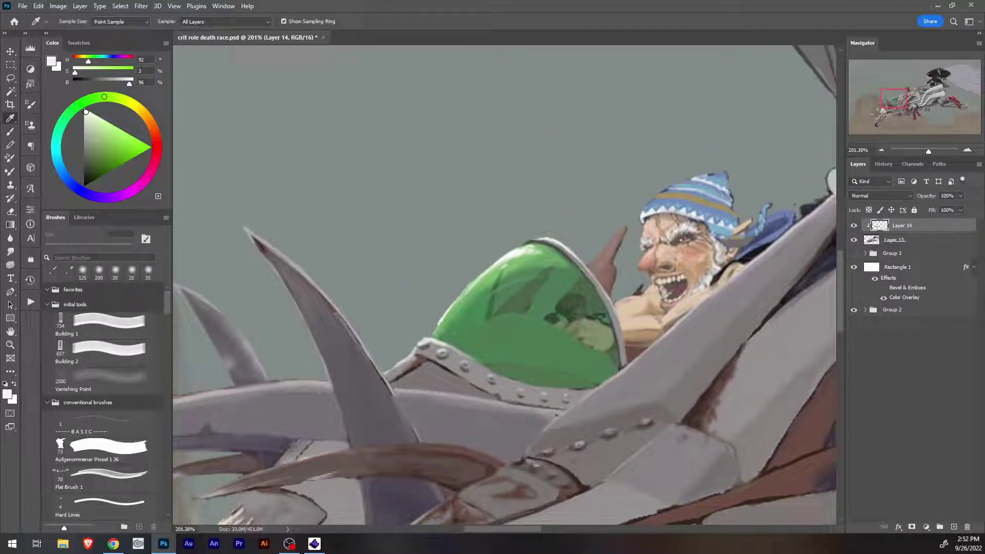
alt+click(548, 240)
mouse_move(608, 246)
mouse_down()
mouse_move(625, 228)
mouse_move(601, 255)
mouse_move(611, 244)
mouse_up()
key(ctrl+z)
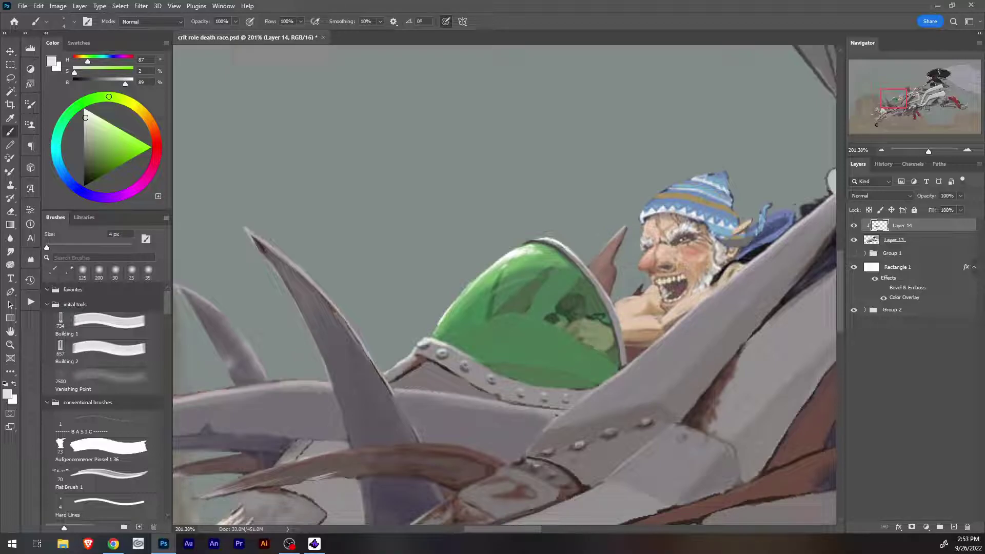
Highlight the round white knobs and the upper pipe bend behind the driver in pale blue (H 204, S 9, B 91) at 4 px.
drag(641, 246, 346, 297)
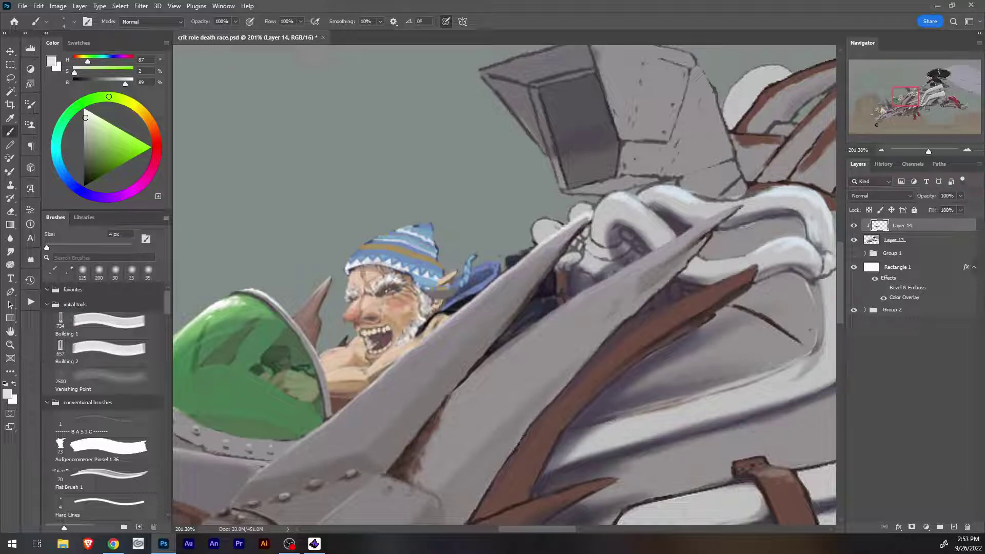
alt+click(668, 193)
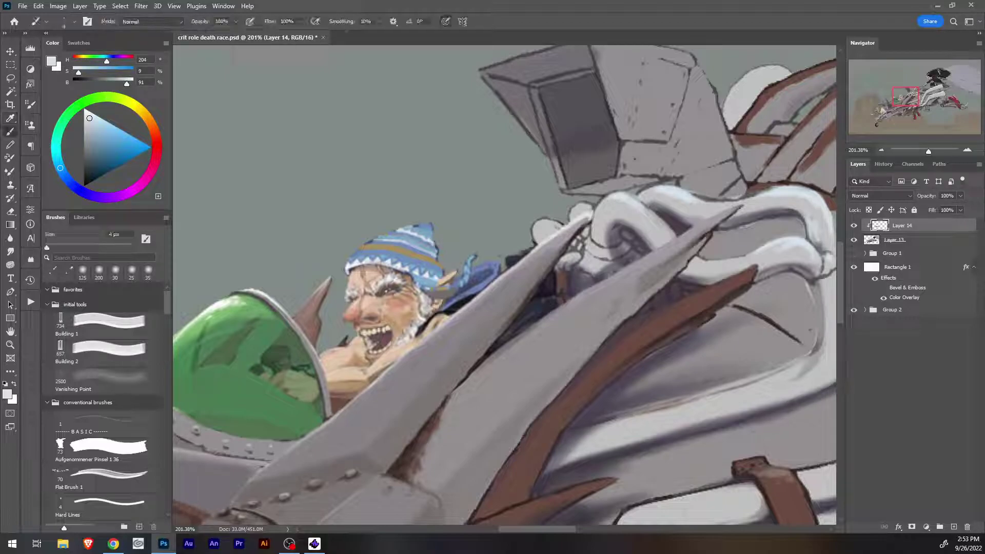
mouse_move(550, 218)
mouse_down()
mouse_move(531, 227)
mouse_move(559, 218)
mouse_move(530, 236)
mouse_move(536, 228)
mouse_up()
mouse_move(582, 202)
mouse_down()
mouse_move(569, 212)
mouse_move(591, 205)
mouse_up()
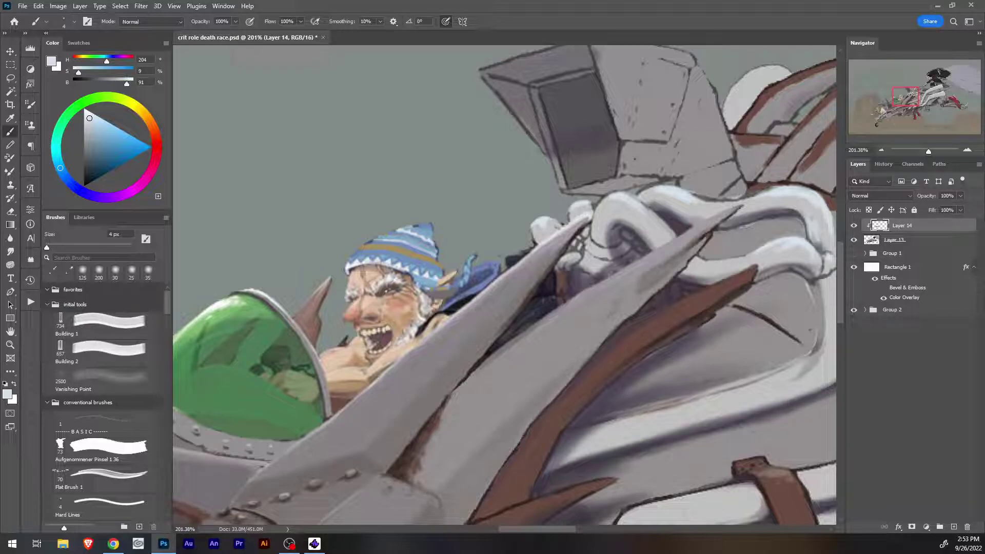
drag(772, 188, 797, 184)
Cover the top outline of the box-shaped intake in grey (H 0, S 2, B 58) at 8 px.
drag(597, 134, 585, 287)
alt+click(592, 208)
mouse_move(583, 202)
mouse_down()
mouse_move(586, 211)
mouse_move(584, 192)
mouse_move(675, 205)
mouse_up()
key(bracketright)
key(bracketright)
key(bracketright)
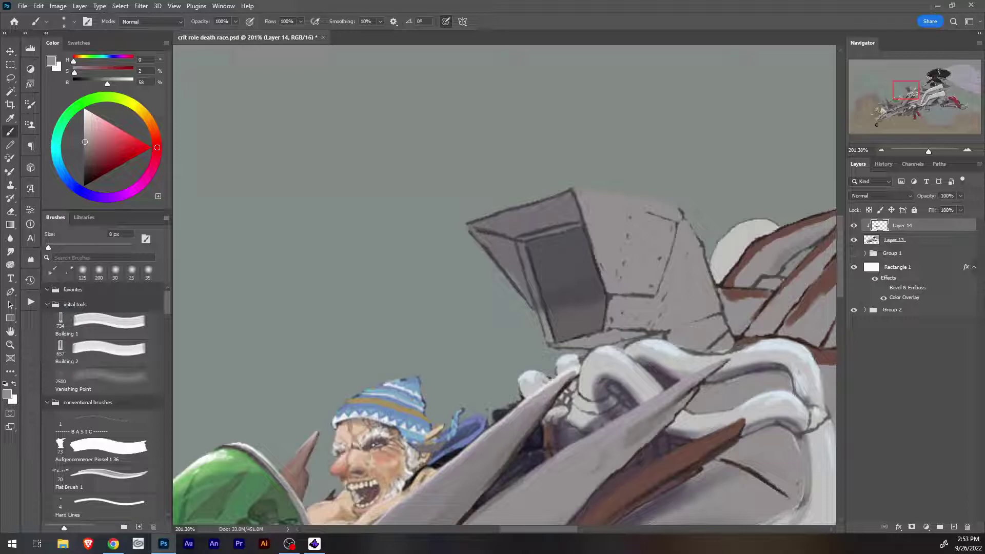
drag(574, 188, 470, 224)
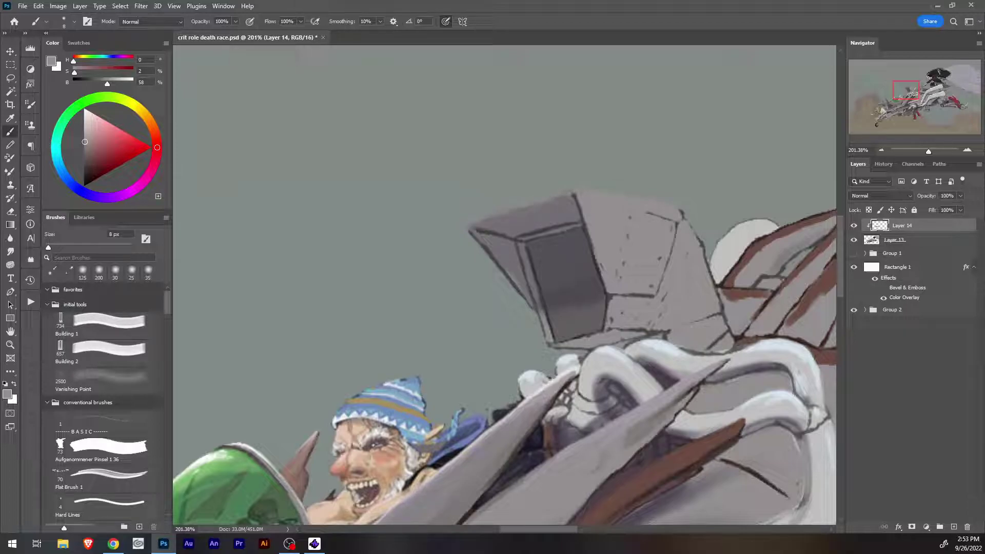
Paint over the outline along the intake's front and lower slanted edge with greys sampled from its faces.
drag(470, 231, 518, 281)
alt+click(517, 281)
drag(508, 246, 525, 285)
drag(481, 234, 502, 245)
drag(521, 282, 538, 301)
mouse_move(520, 244)
mouse_down()
mouse_move(533, 282)
mouse_move(523, 292)
mouse_up()
drag(478, 236, 532, 307)
alt+click(603, 239)
key(bracketleft)
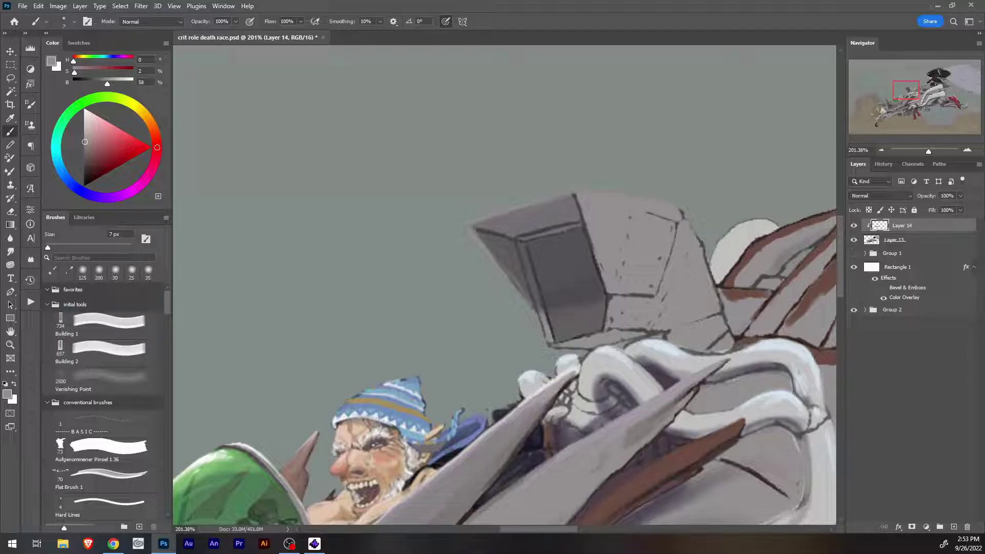
Compare the whole vehicle with Layer 14 hidden and shown.
scroll(504, 285, down, 12)
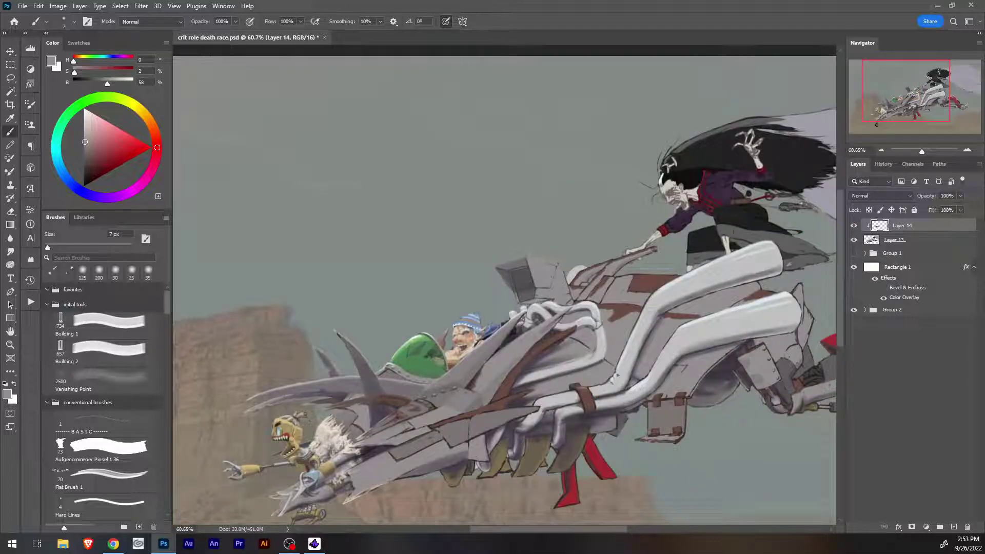
drag(505, 328, 545, 234)
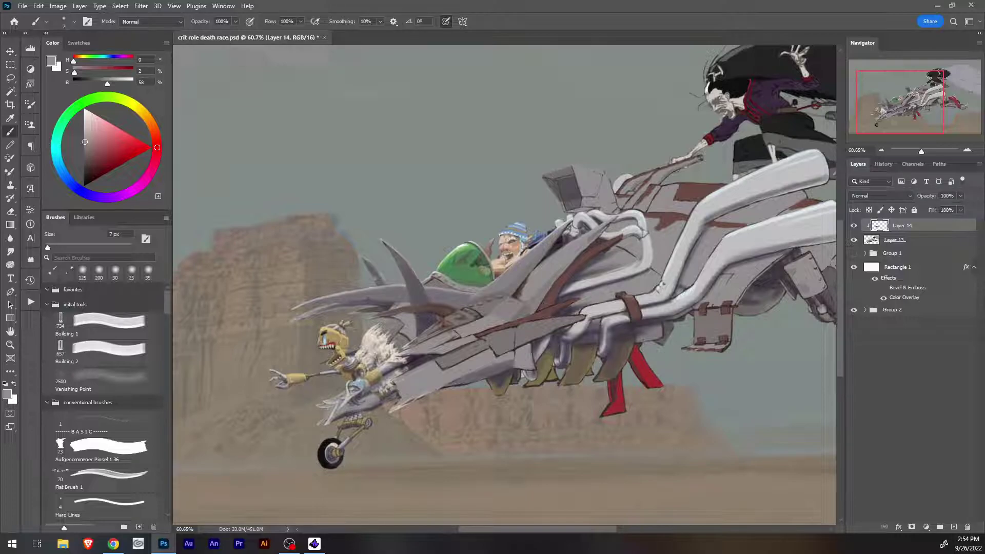
click(854, 226)
click(853, 225)
click(854, 226)
click(854, 226)
click(854, 226)
click(854, 225)
click(853, 225)
click(854, 226)
click(853, 226)
click(853, 226)
click(853, 225)
click(854, 225)
click(853, 226)
Merge Layer 14 with Layer 13 and add a new layer clipped to the merged one.
ctrl+click(923, 240)
right_click(924, 239)
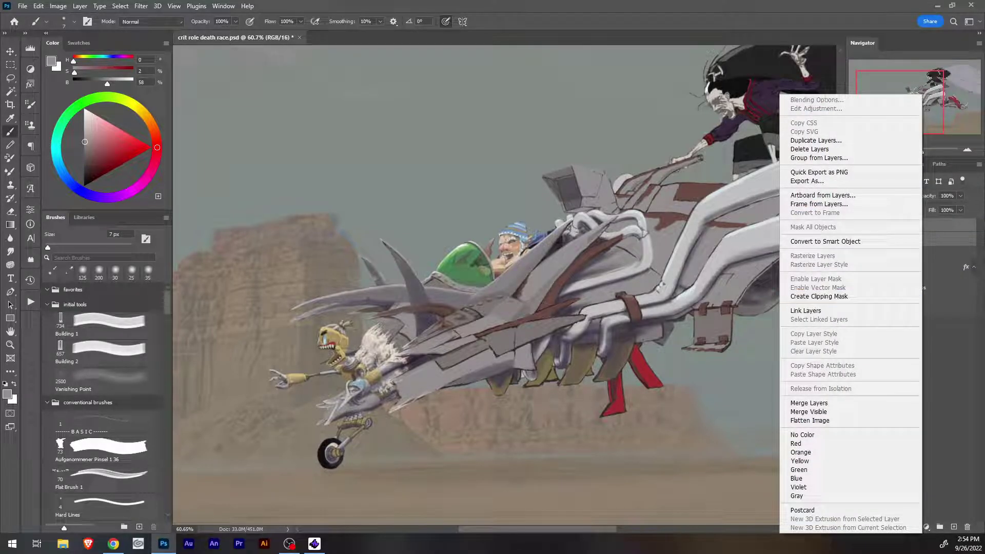
click(809, 403)
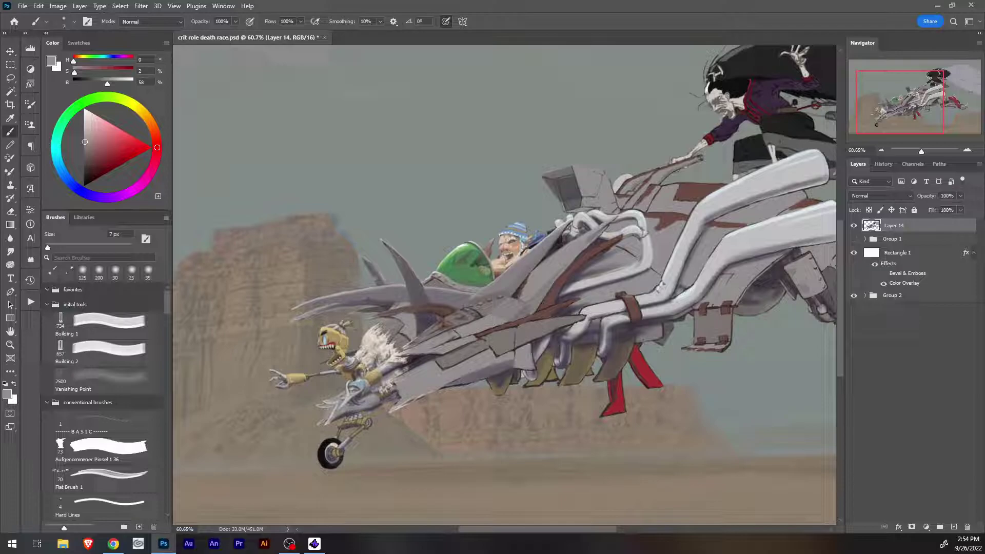
click(953, 526)
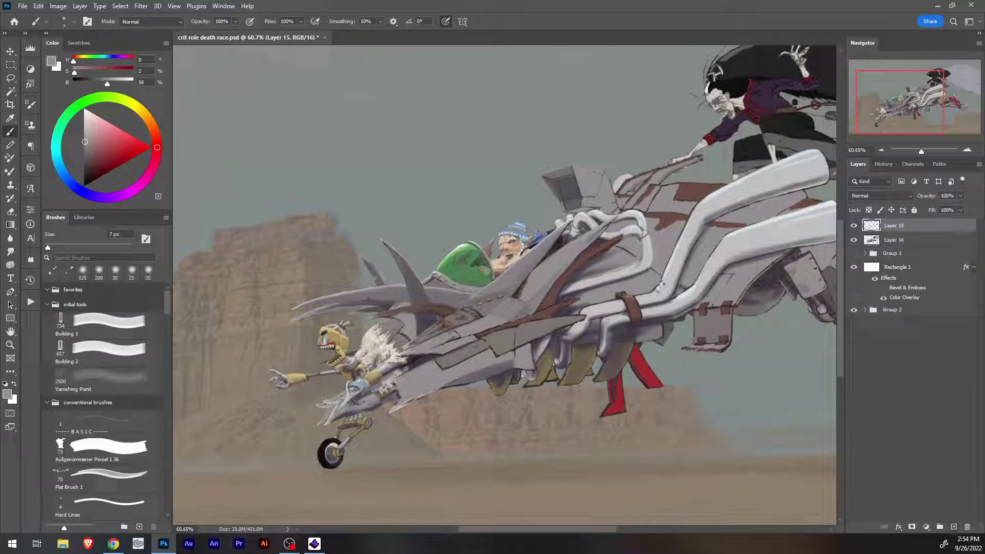
right_click(903, 225)
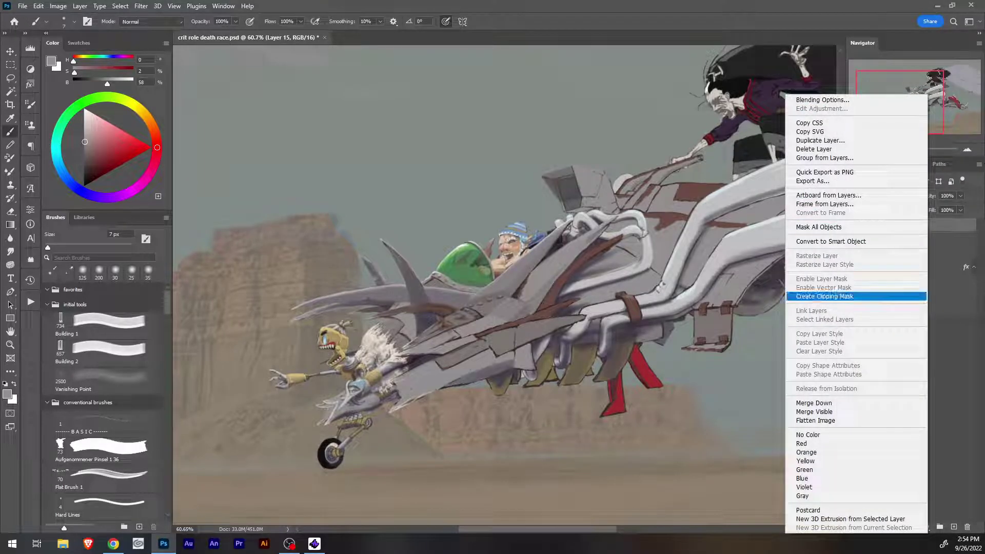
click(816, 296)
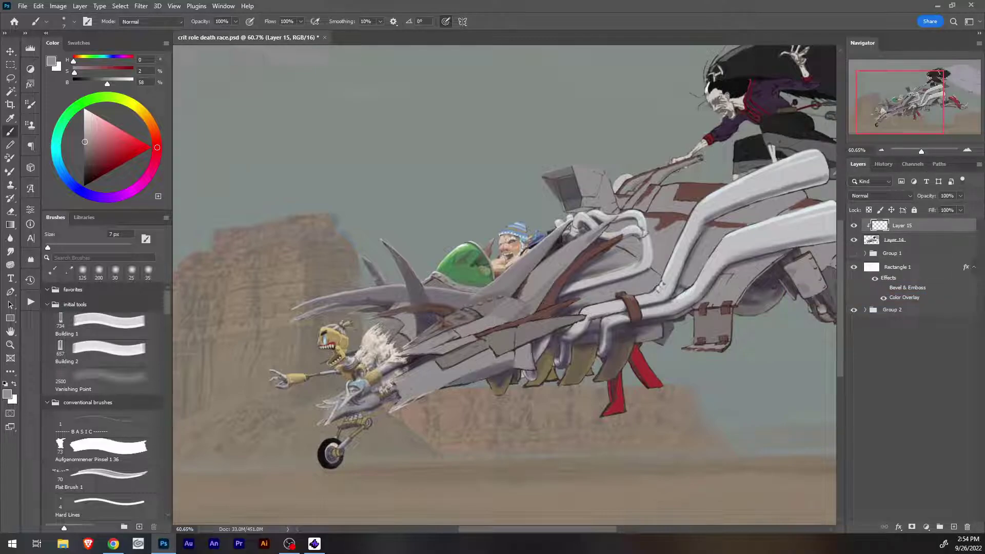
Shade the vehicle's underside from front hull to rear on Layer 15 in near-black (H 0, S 0, B 6) with a soft 600 to 700 px brush.
scroll(505, 284, down, 12)
scroll(505, 284, up, 10)
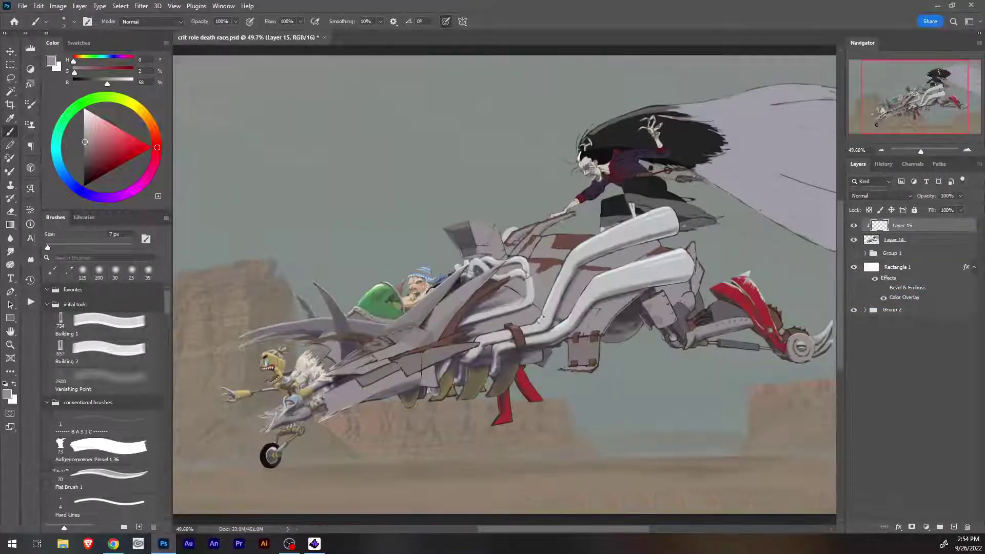
key(i)
click(614, 153)
key(b)
key(bracketright)
key(bracketright)
key(bracketright)
key(bracketright)
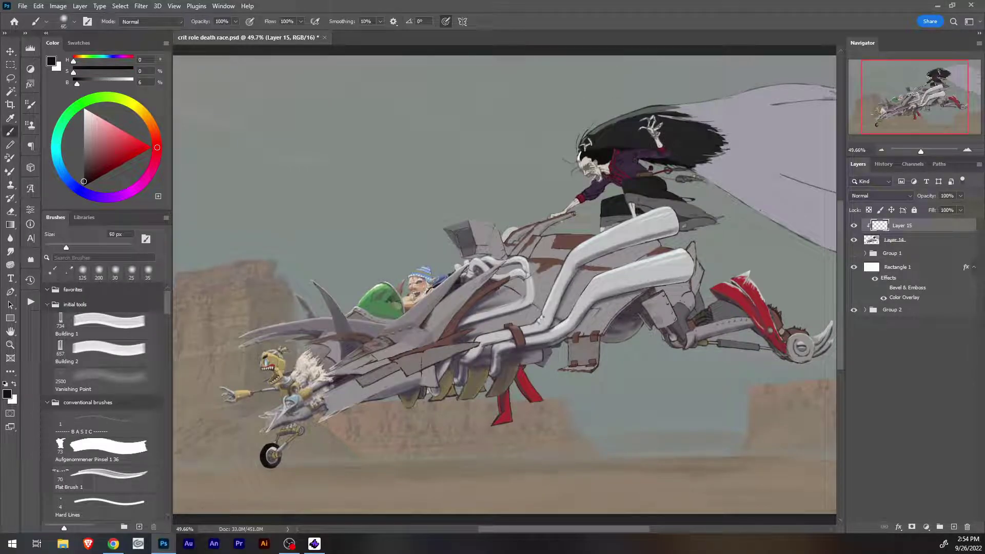
key(bracketright)
key(bracketright)
key(bracketright)
key(bracketright)
key(bracketright)
key(bracketright)
key(bracketright)
key(bracketright)
key(bracketright)
key(bracketright)
key(bracketright)
key(bracketright)
key(bracketright)
mouse_move(436, 423)
mouse_down()
mouse_move(413, 415)
mouse_move(336, 436)
mouse_move(528, 416)
mouse_move(559, 403)
mouse_up()
mouse_move(566, 369)
mouse_down()
mouse_move(667, 315)
mouse_move(700, 279)
mouse_move(687, 308)
mouse_move(739, 307)
mouse_move(751, 290)
mouse_up()
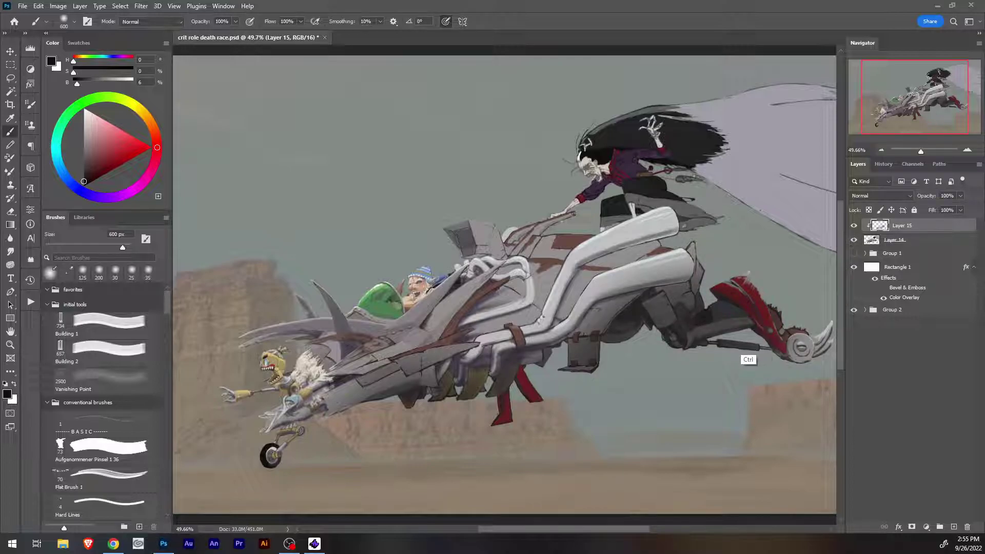
key(ctrl+z)
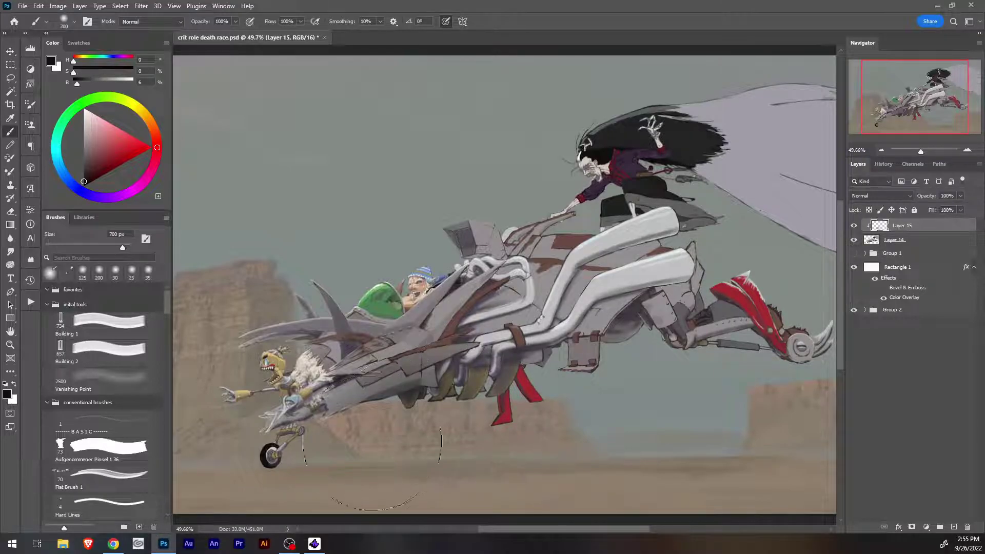
key(bracketright)
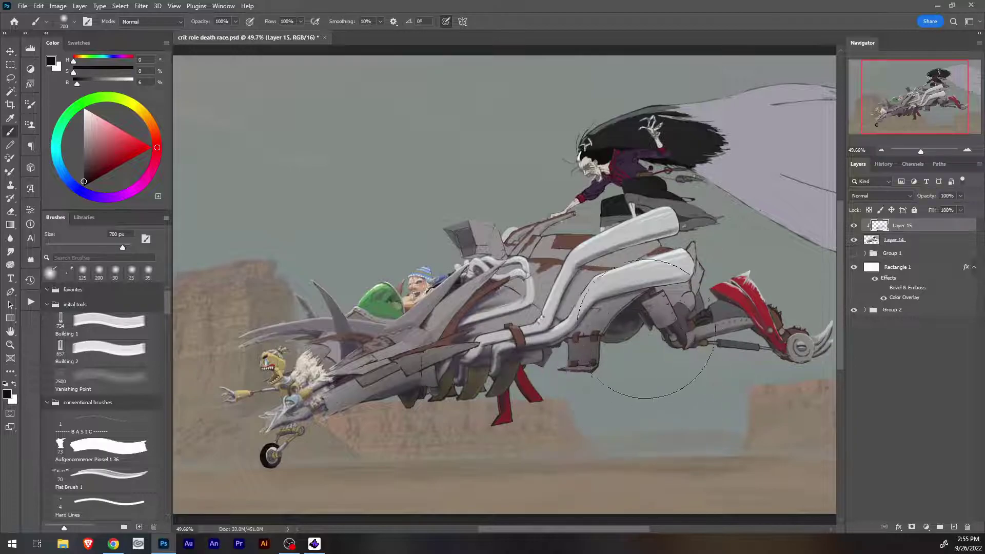
Deepen the shadows beneath the exhaust pipes and along the front hull's lower edge in near-black at 125 px.
key(bracketleft)
key(bracketleft)
key(bracketleft)
key(bracketleft)
key(bracketleft)
key(bracketleft)
mouse_move(533, 355)
mouse_down()
mouse_move(665, 288)
mouse_move(620, 293)
mouse_move(681, 290)
mouse_move(605, 291)
mouse_move(584, 317)
mouse_up()
key(bracketleft)
key(bracketleft)
key(ctrl+z)
key(bracketleft)
mouse_move(582, 274)
mouse_down()
mouse_move(604, 264)
mouse_move(552, 321)
mouse_move(444, 373)
mouse_up()
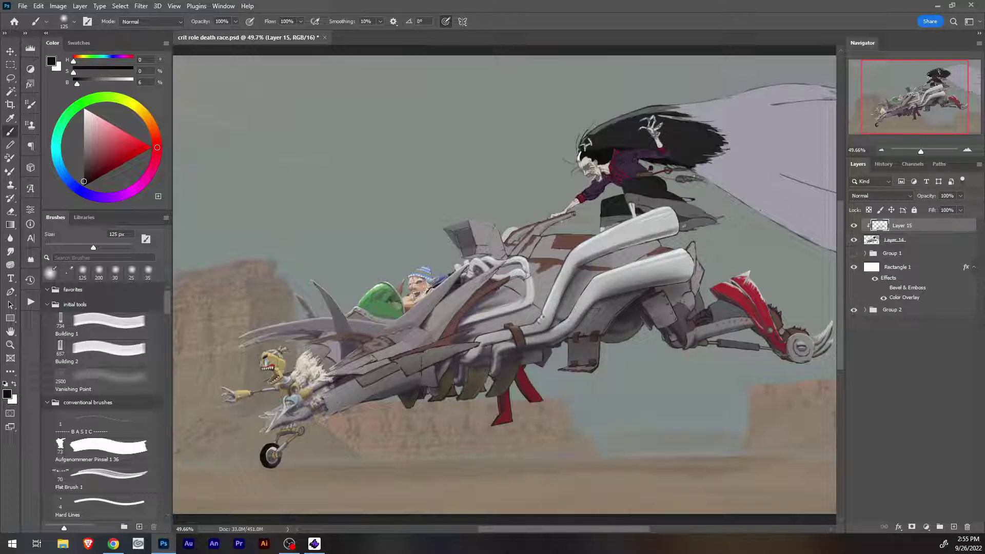
drag(357, 401, 338, 406)
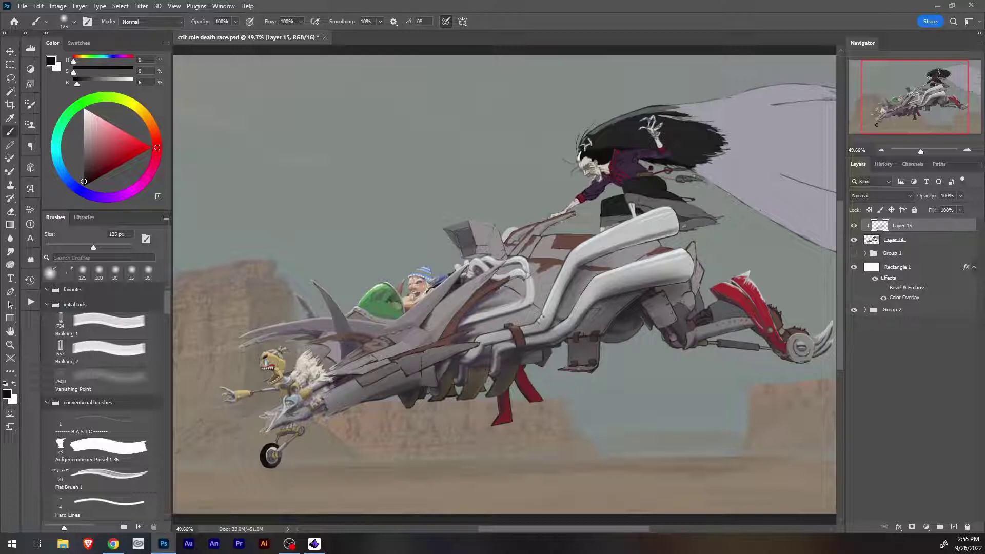
Erase the shading from the riveted flap hanging under the hull with a 45 px eraser.
key(e)
key(])
key(])
key(])
key(])
key(])
key(])
key(])
key(])
key(])
key(])
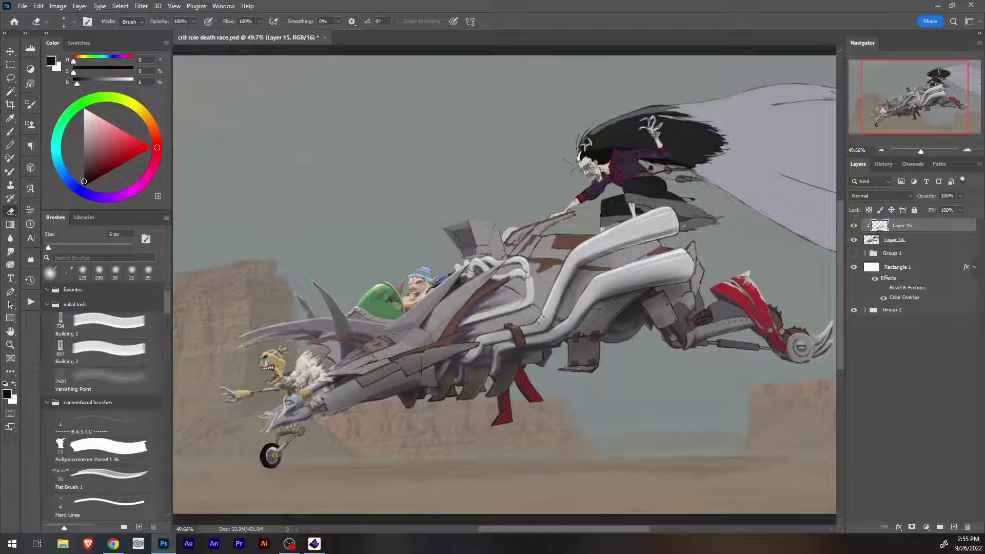
key(bracketright)
key(bracketright)
key(bracketright)
key(bracketright)
mouse_move(596, 320)
mouse_down()
mouse_move(585, 331)
mouse_move(605, 317)
mouse_move(575, 356)
mouse_move(585, 363)
mouse_up()
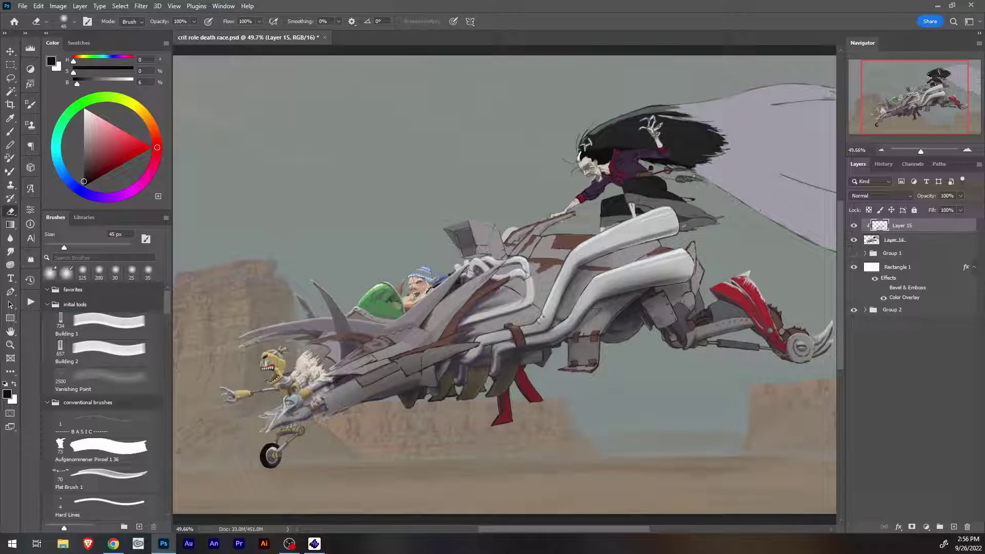
Compare the vehicle with and without the underside shading on Layer 15.
click(853, 225)
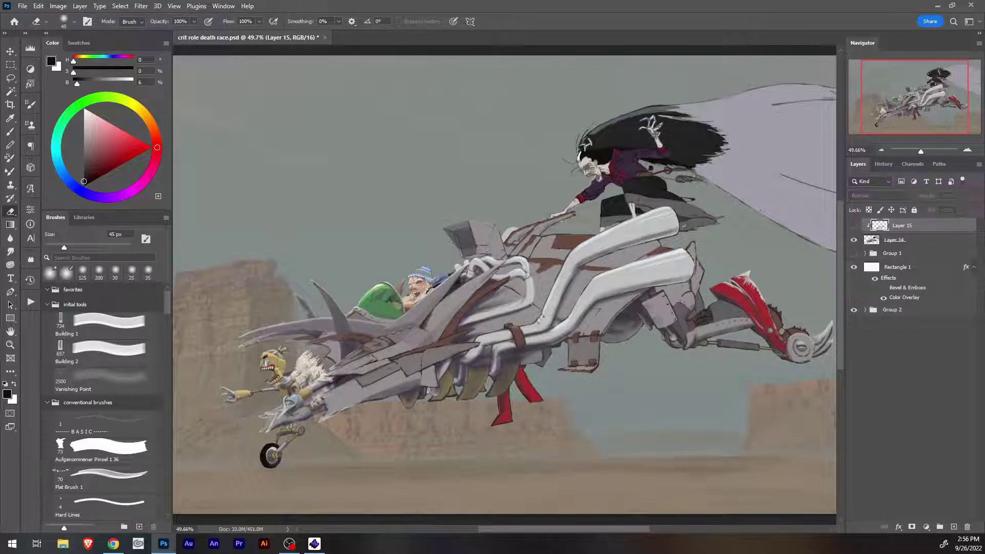
click(854, 226)
click(853, 226)
click(853, 225)
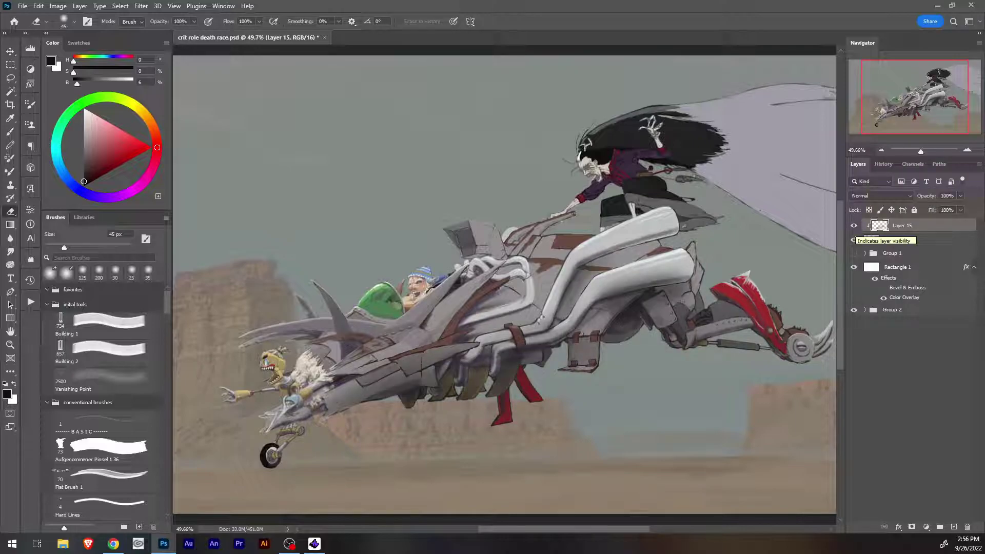
click(854, 226)
click(854, 226)
Hide Layer 15 and add a new clipped layer directly above the painted vehicle layer, Layer 14.
click(854, 226)
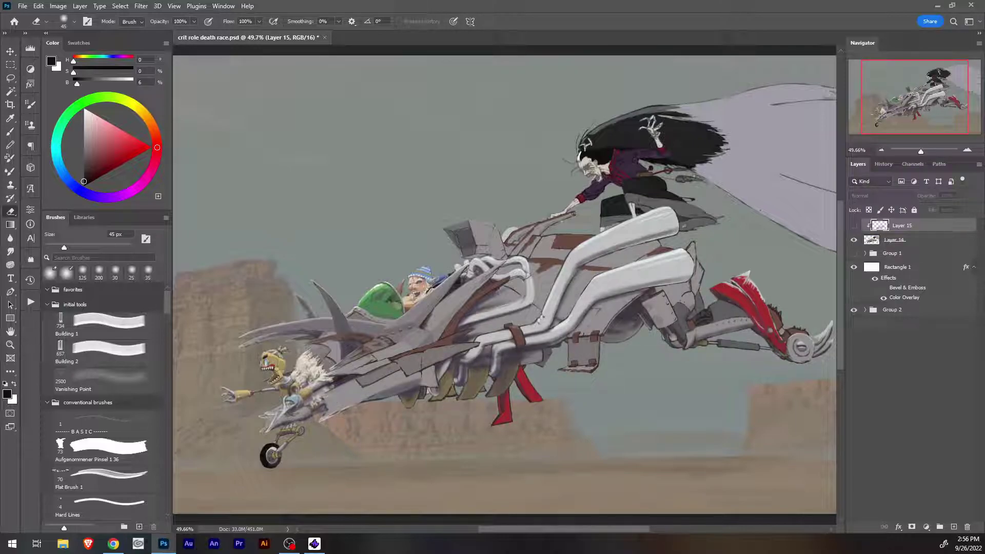
click(897, 240)
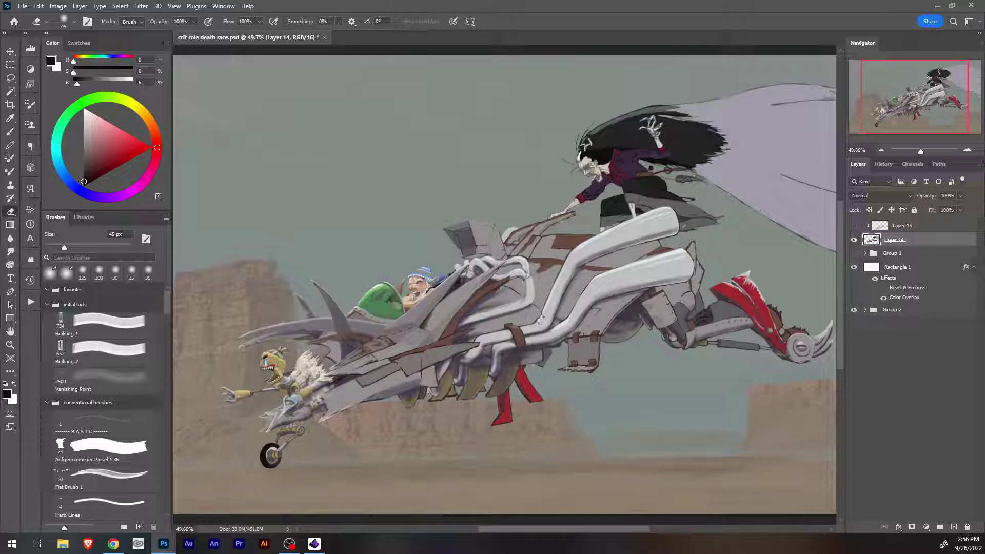
key(ctrl+alt+shift+n)
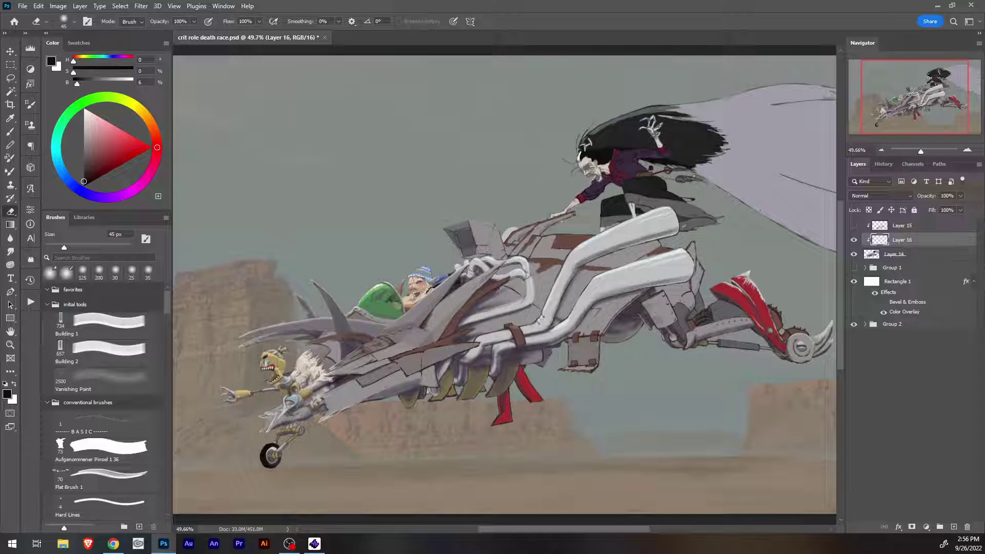
Examine the painting up close and as a whole, from the front puppet and prongs past the intake and pipes to the rear rider.
drag(921, 151, 924, 151)
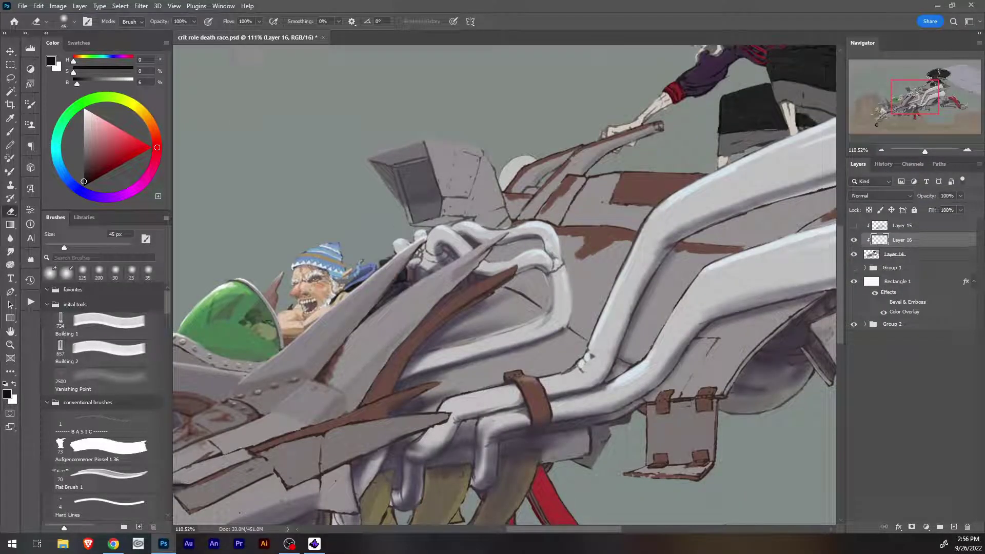
drag(914, 97, 883, 110)
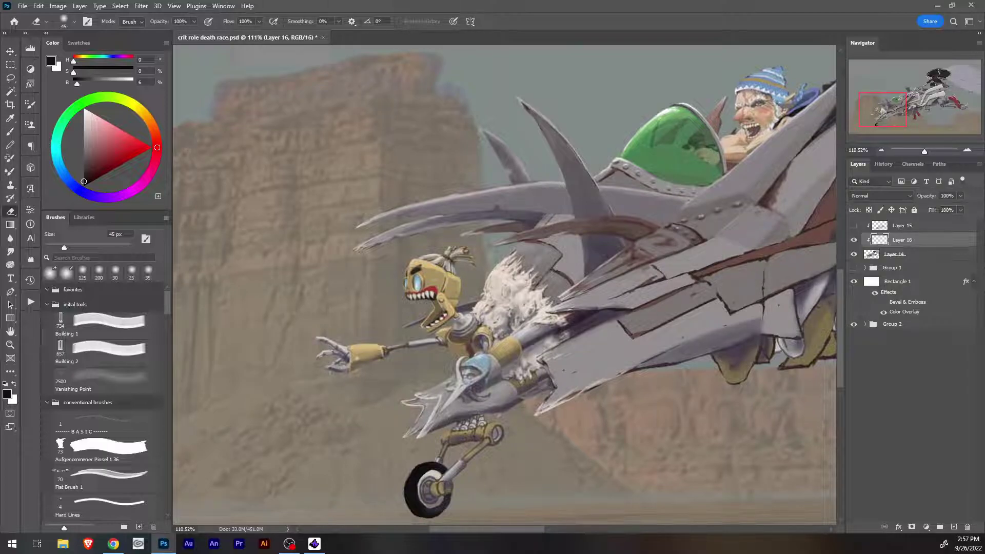
scroll(504, 285, down, 9)
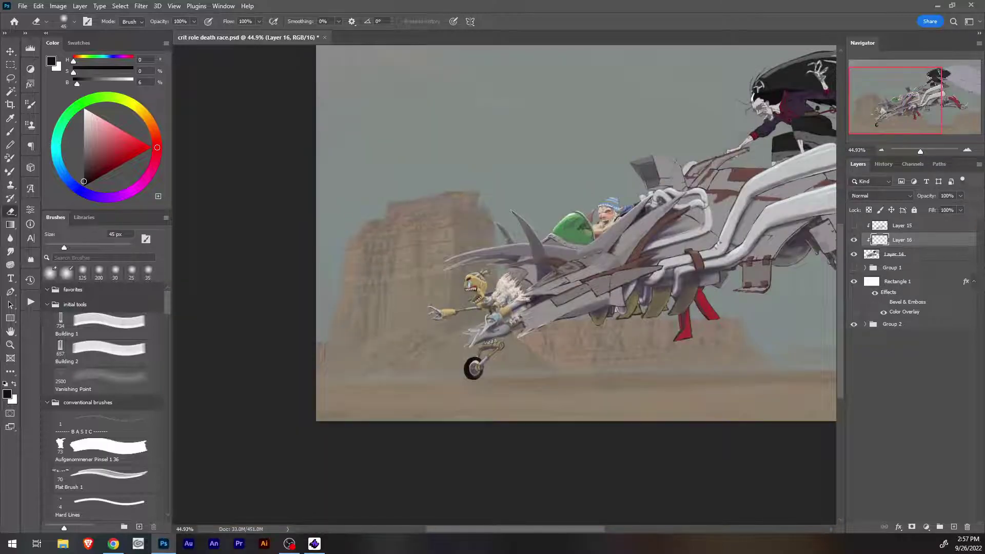
scroll(504, 285, up, 7)
drag(642, 205, 596, 244)
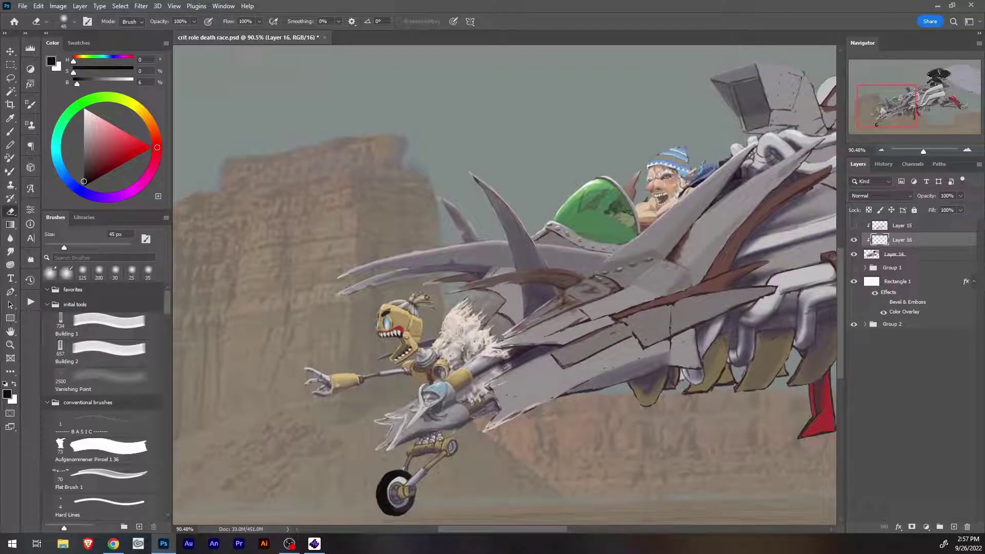
drag(512, 313, 553, 239)
drag(590, 206, 376, 395)
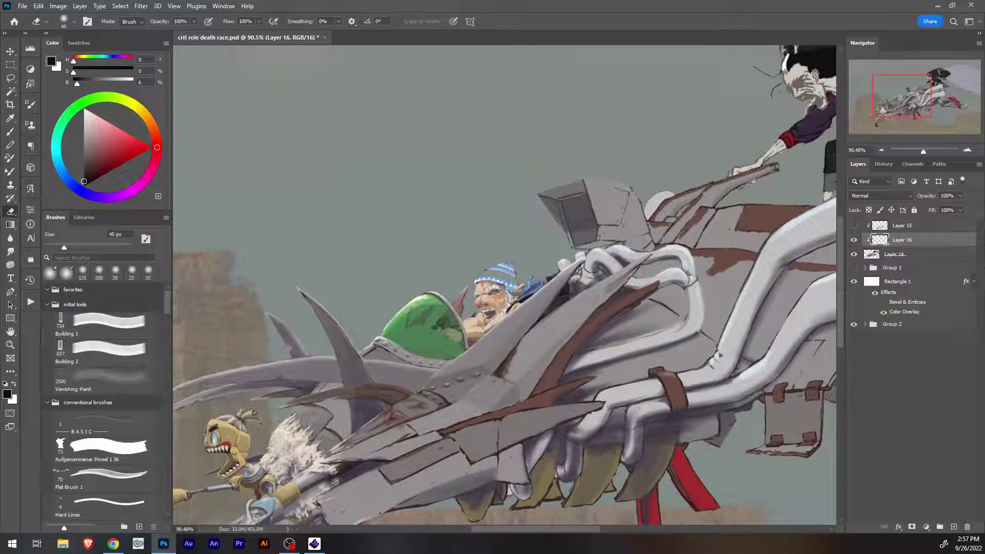
drag(728, 216, 326, 381)
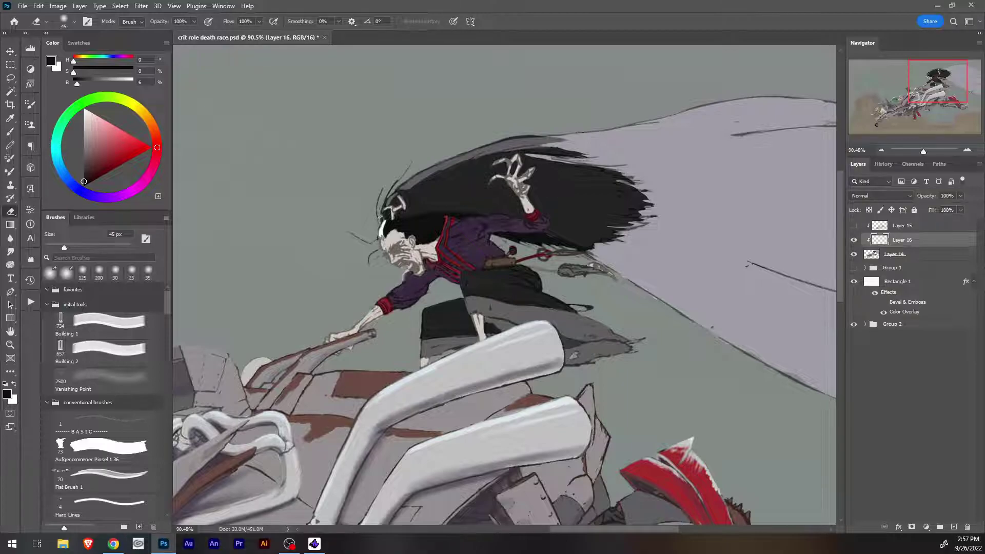
key(ctrl+0)
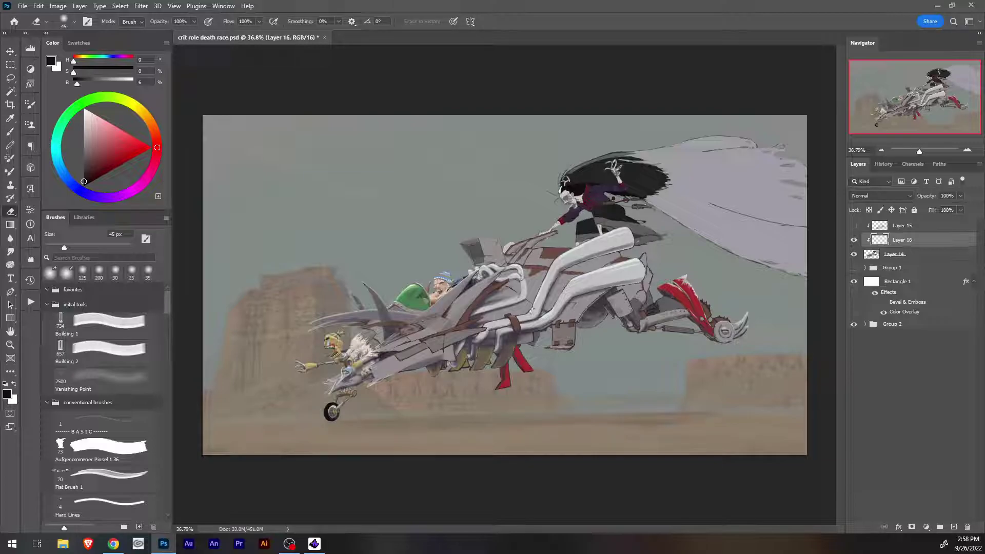
scroll(508, 285, up, 5)
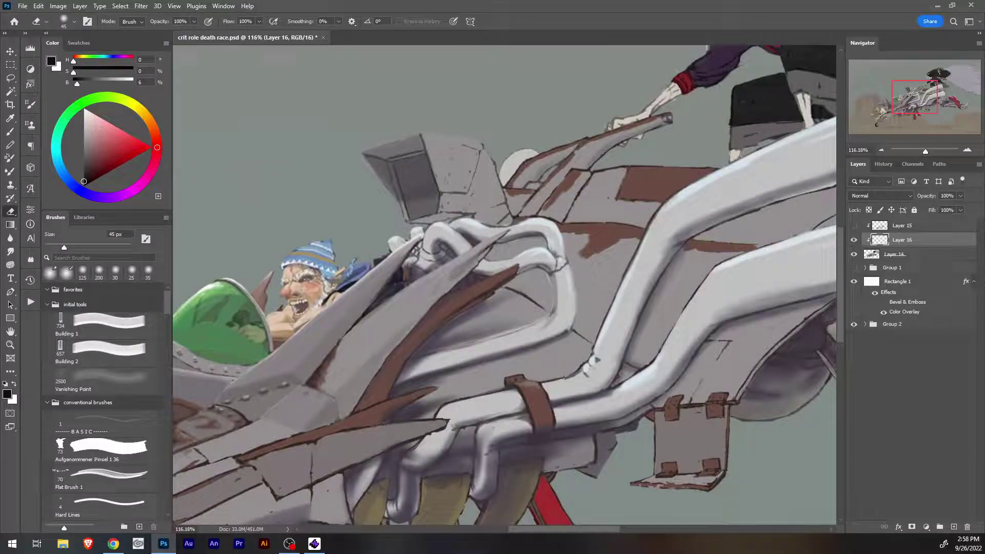
scroll(504, 285, down, 5)
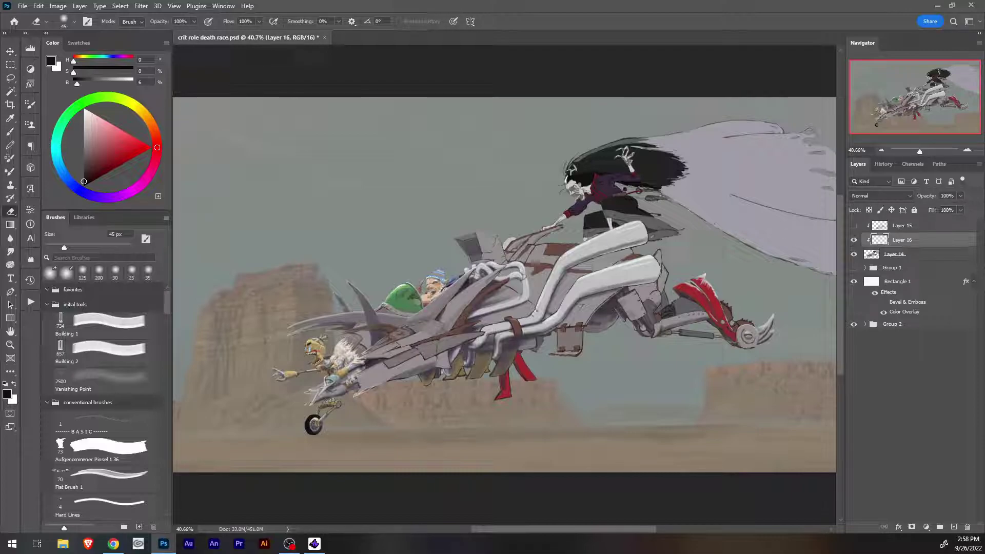
Save the changes to crit role death race.psd.
click(23, 6)
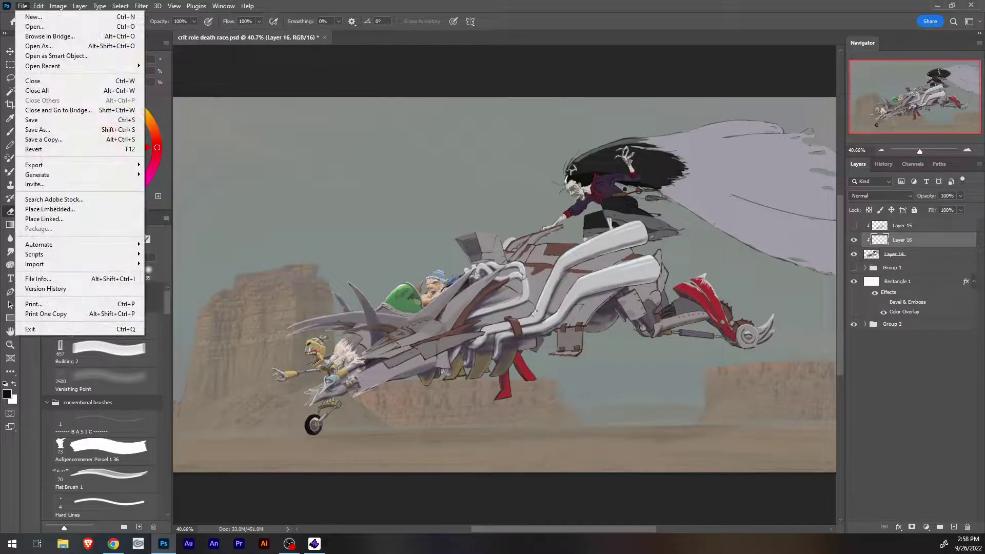
click(30, 121)
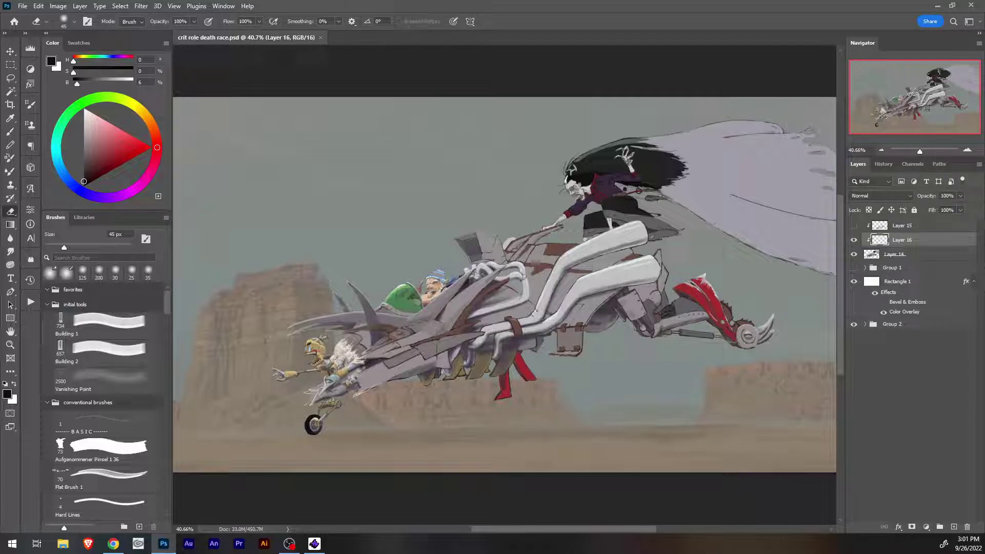
click(23, 6)
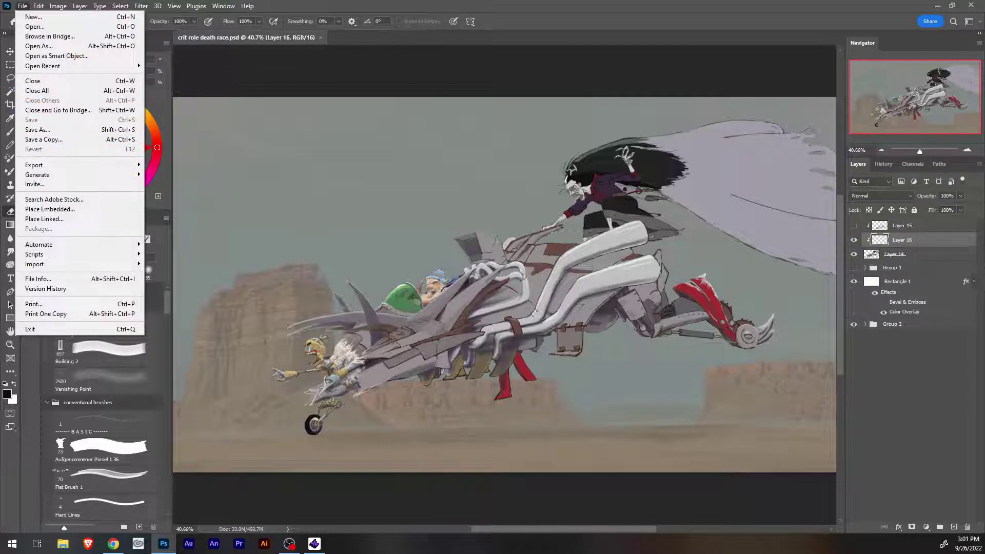
key(Escape)
Compare the document's opening snapshot with its latest history state twice, ending on the latest state.
click(883, 164)
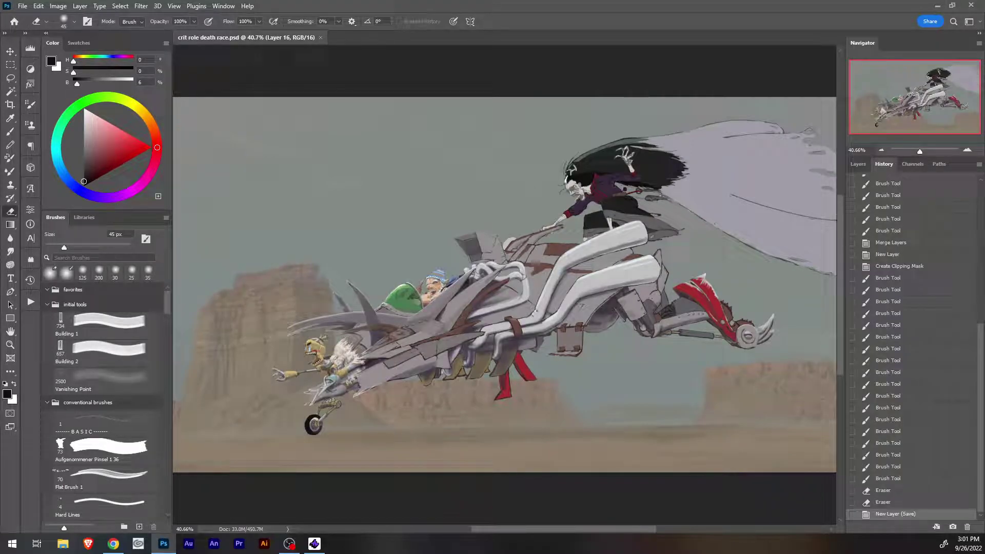
scroll(913, 349, up, 7)
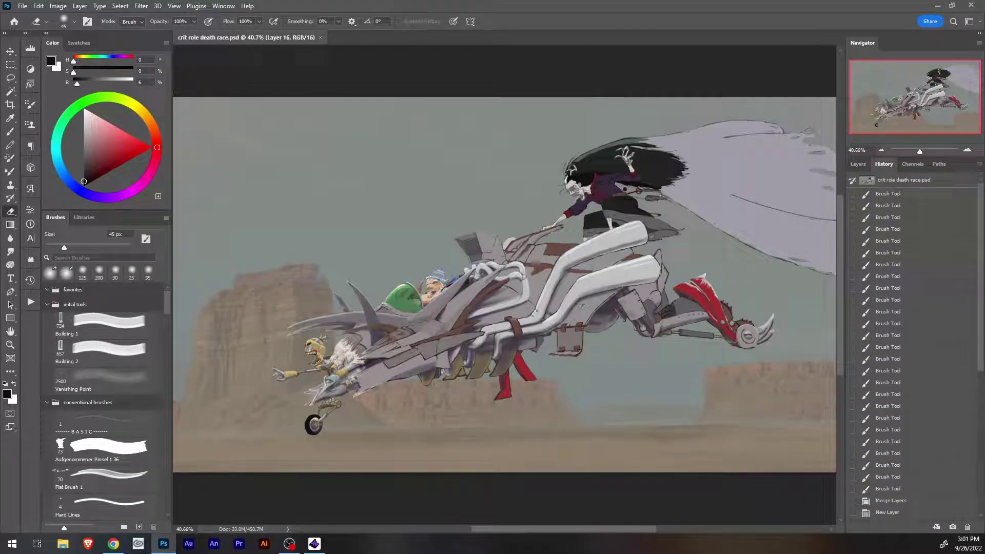
click(904, 180)
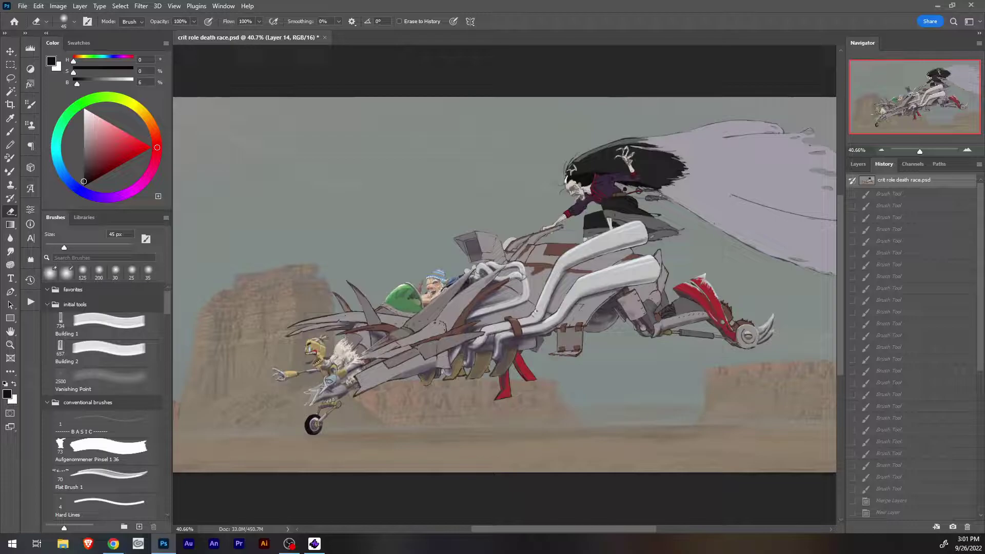
scroll(913, 349, down, 8)
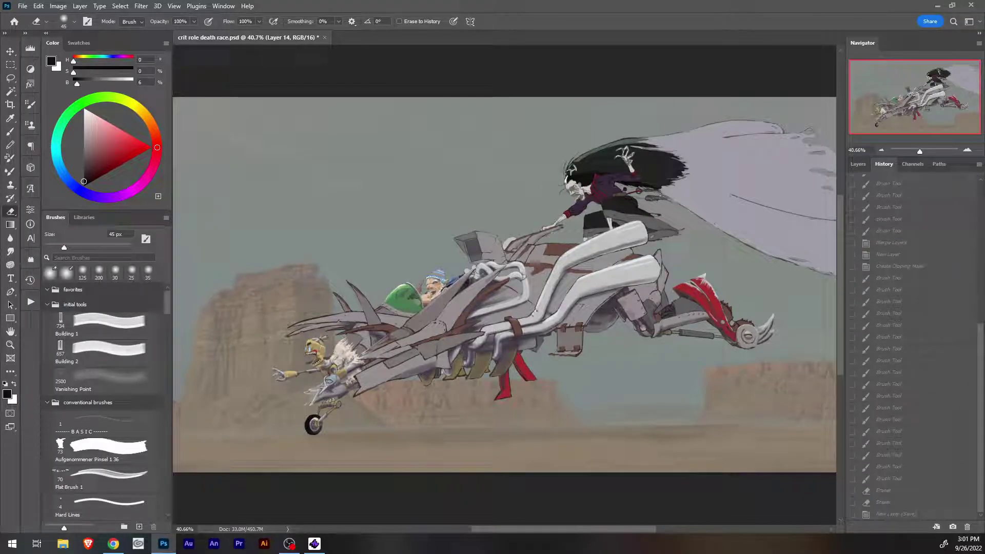
click(895, 513)
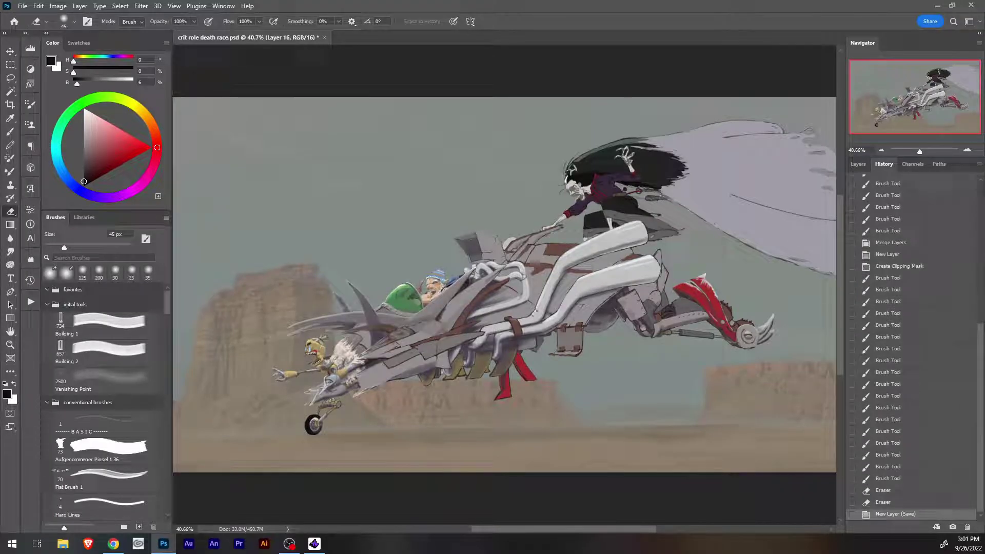
scroll(913, 349, up, 8)
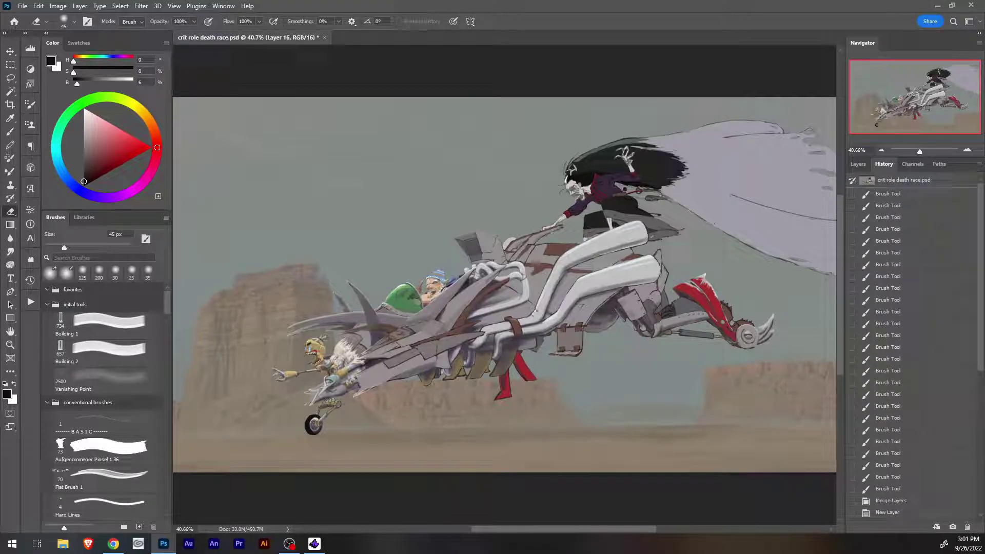
click(903, 180)
scroll(913, 348, down, 8)
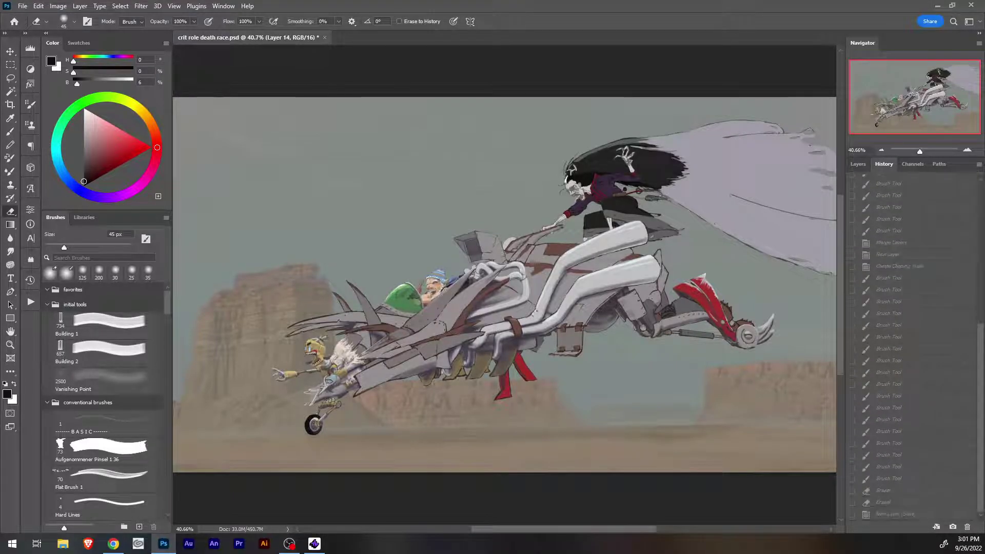
click(895, 514)
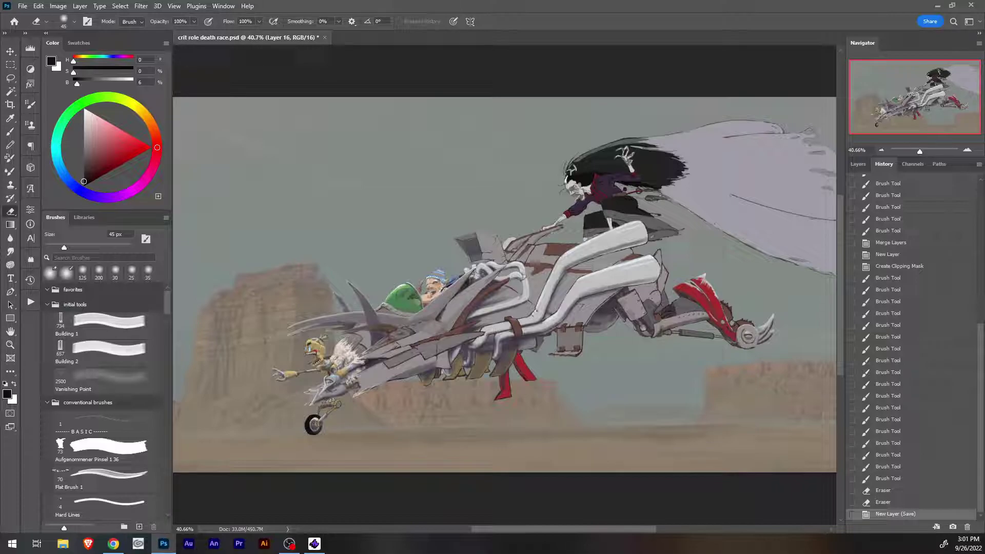
Compare the front half of the vehicle up close with the document's opening snapshot.
scroll(504, 285, up, 5)
drag(436, 302, 630, 277)
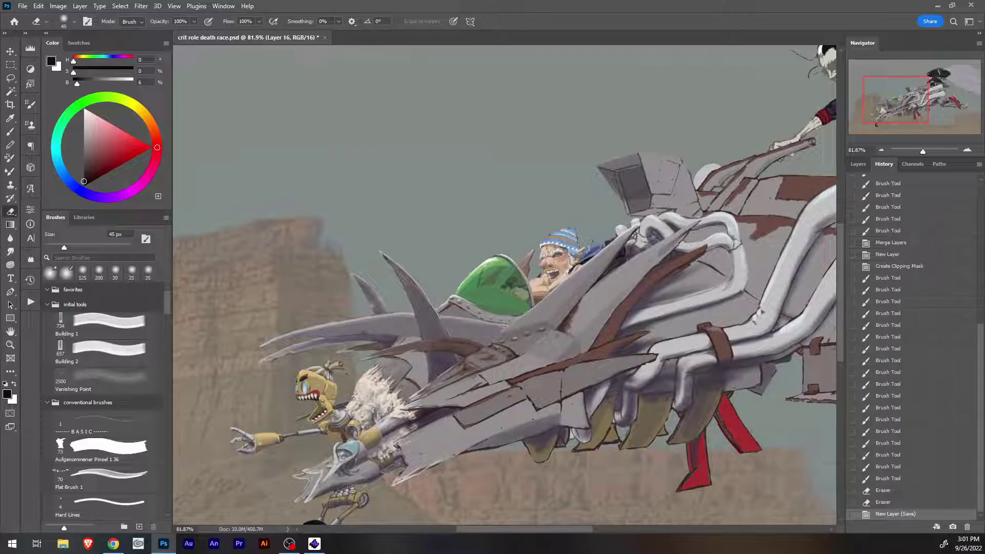
scroll(913, 346, up, 5)
scroll(913, 347, up, 1)
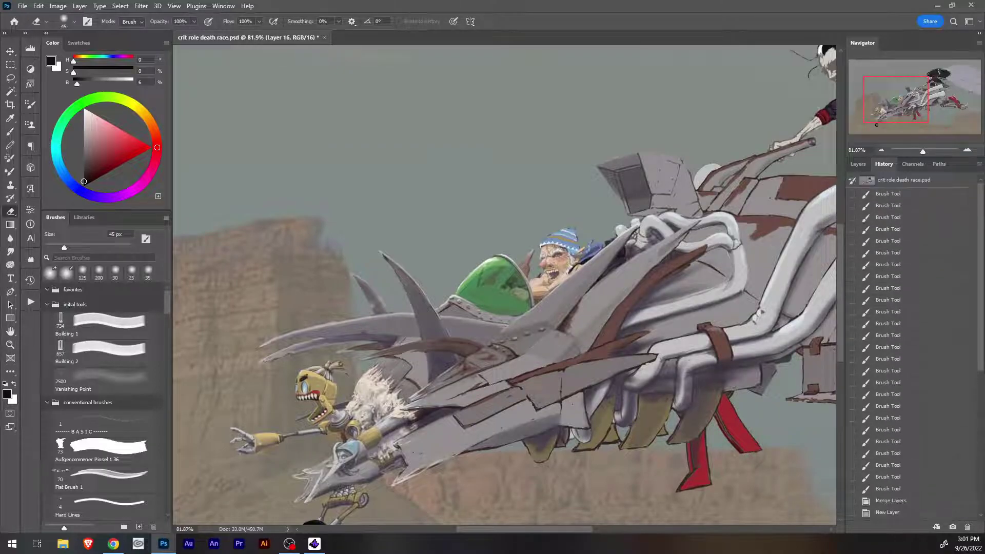